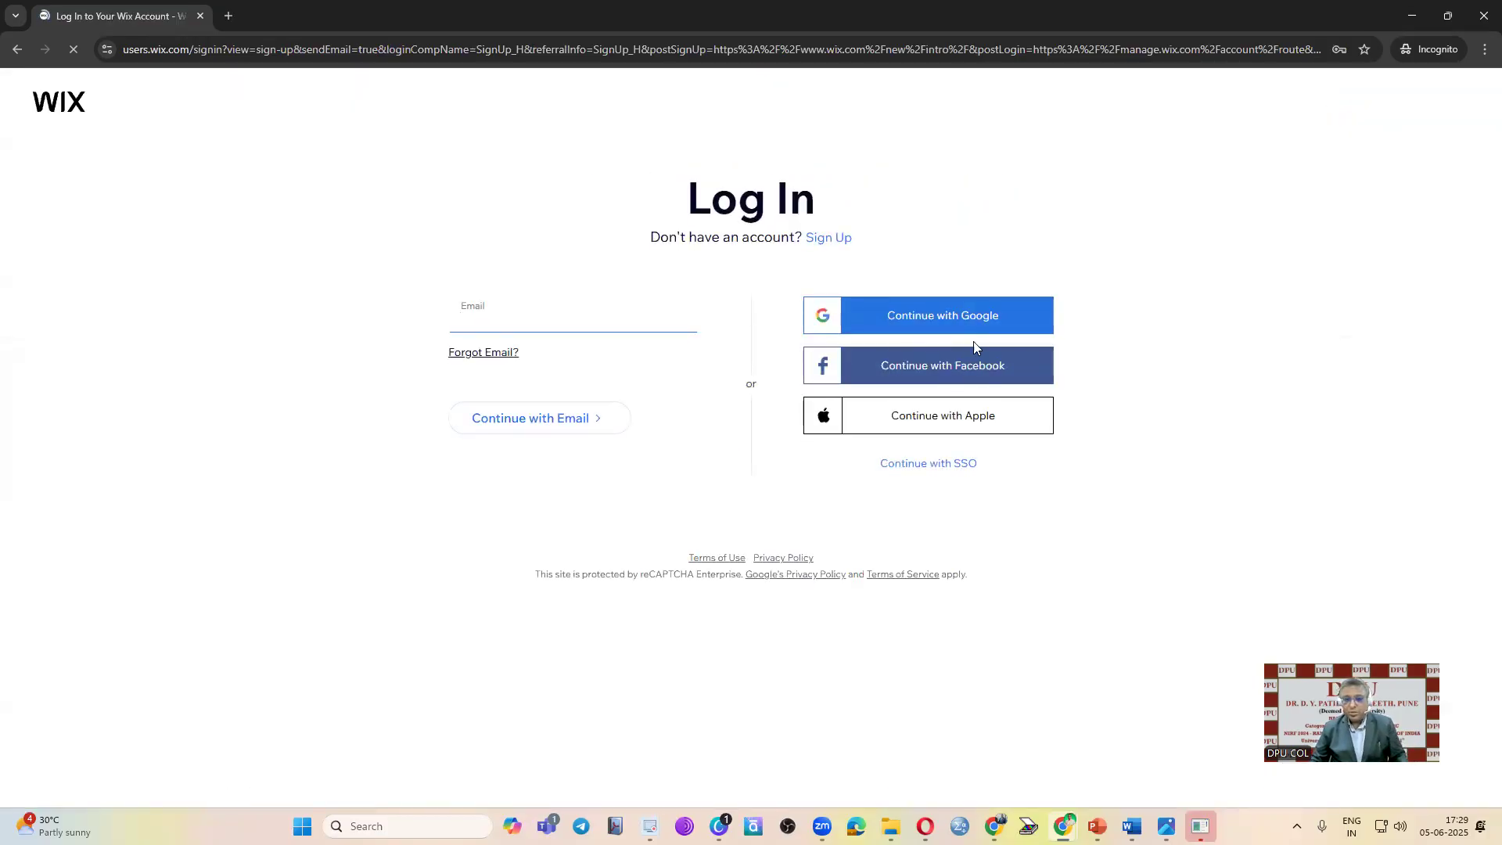
- Sign in to Wix with Google, entering the Google account's email and password
left_click(965, 327)
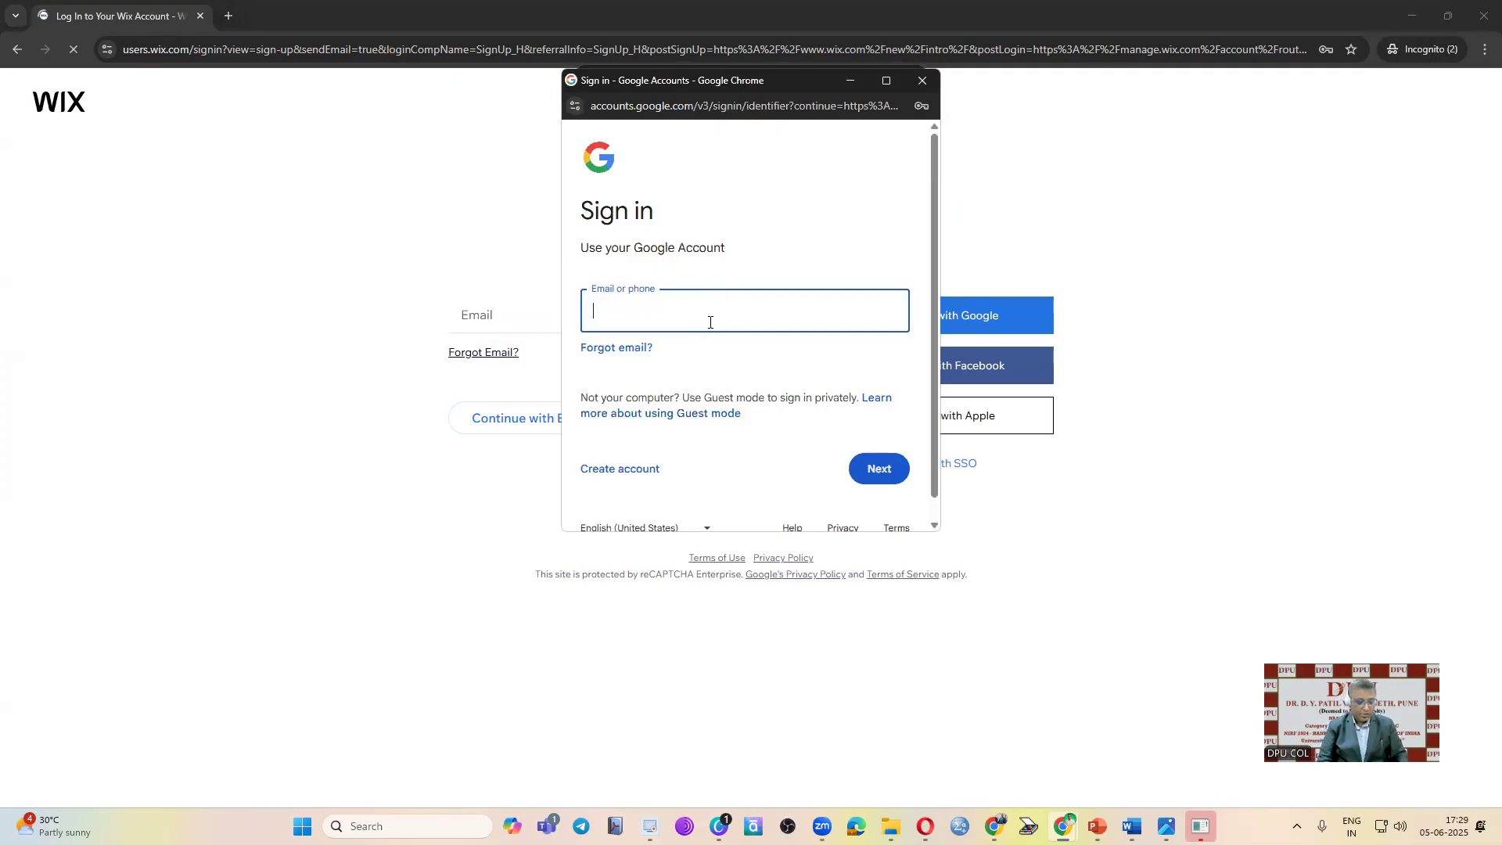
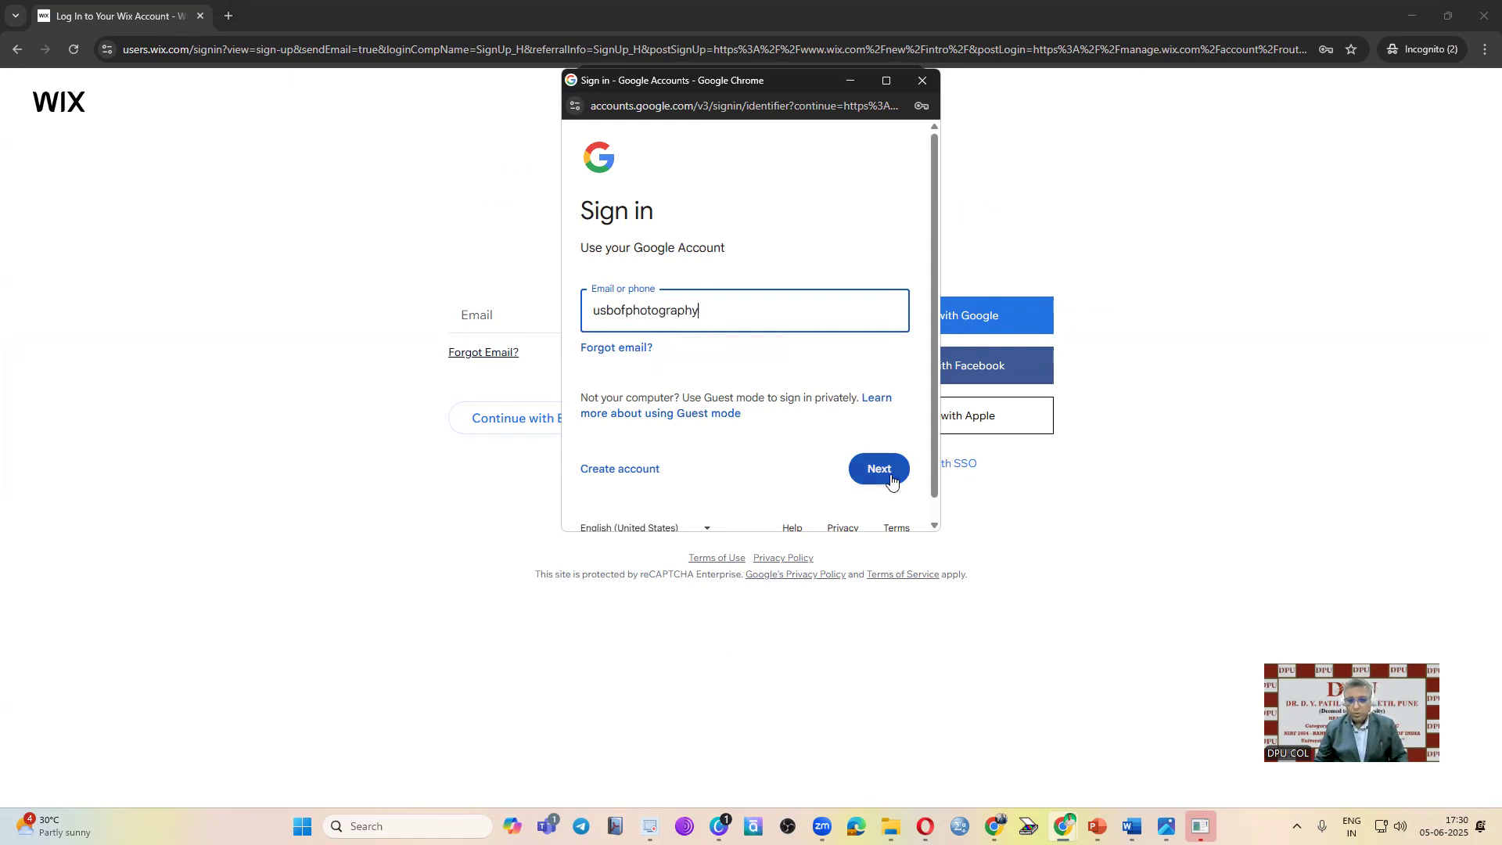
left_click(891, 476)
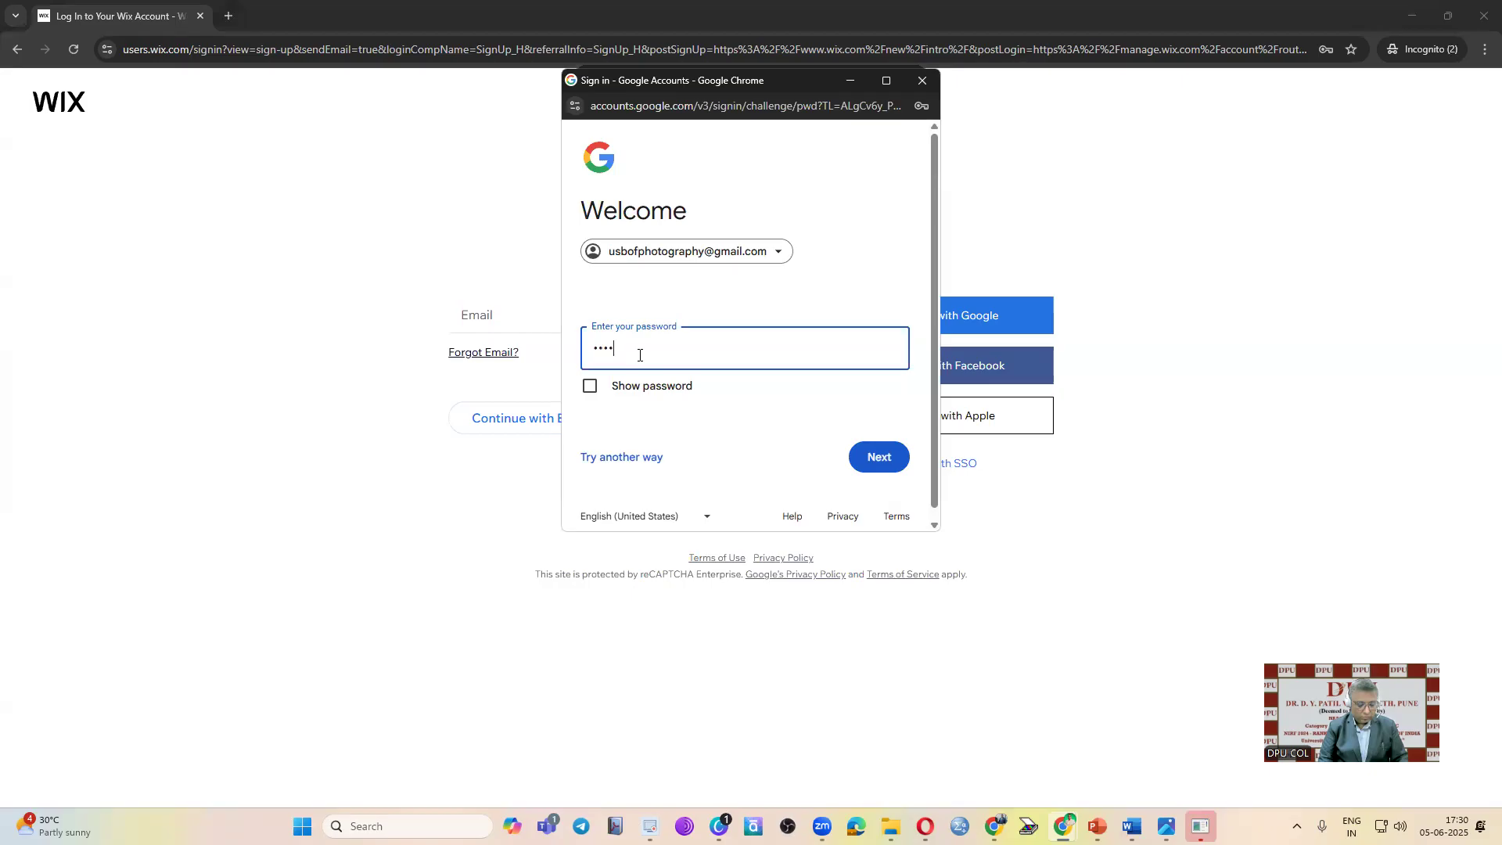
type("*")
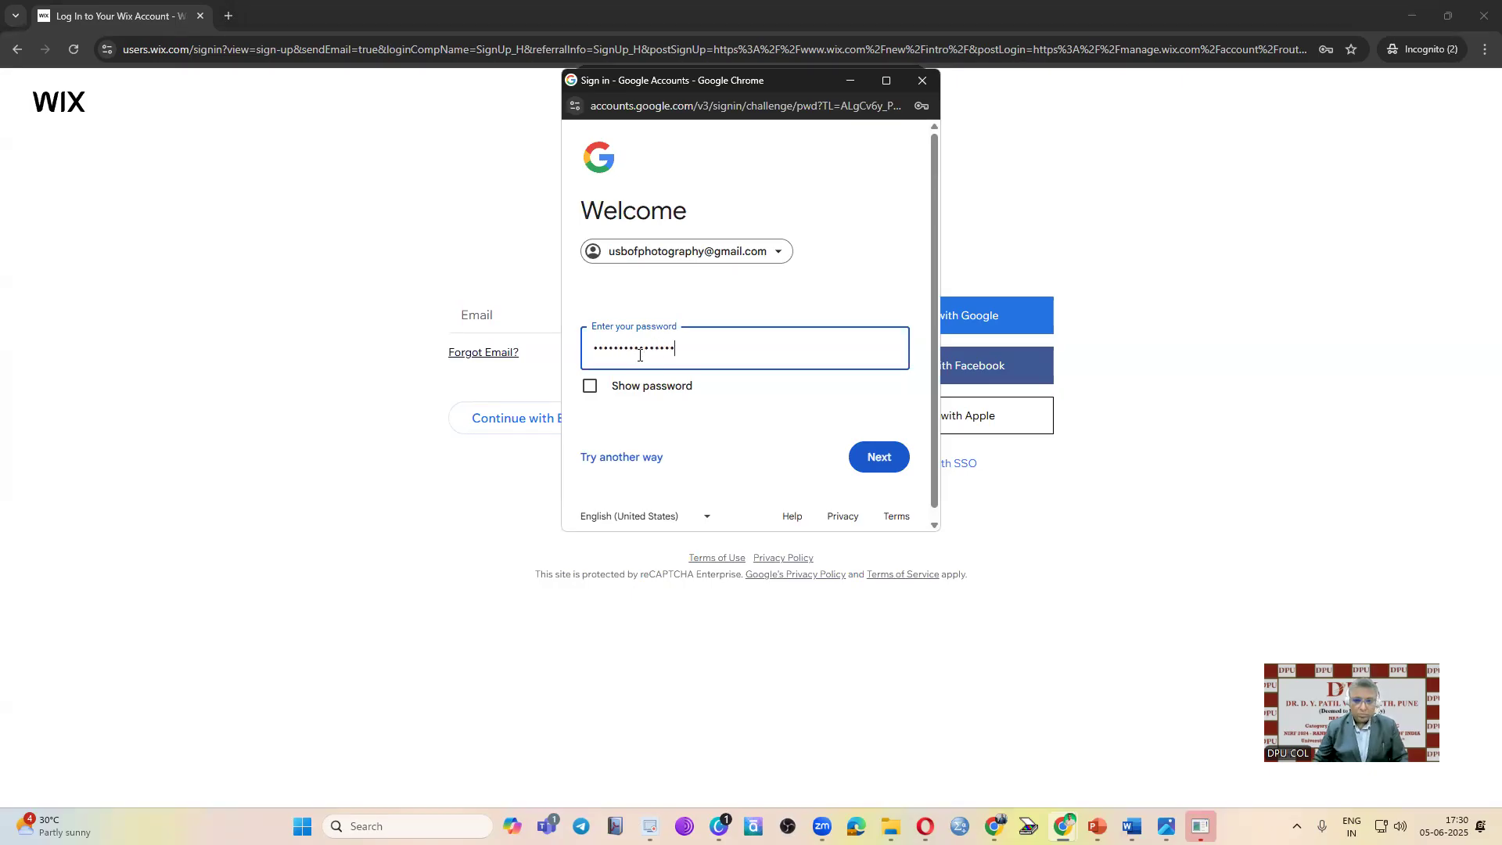
left_click(872, 459)
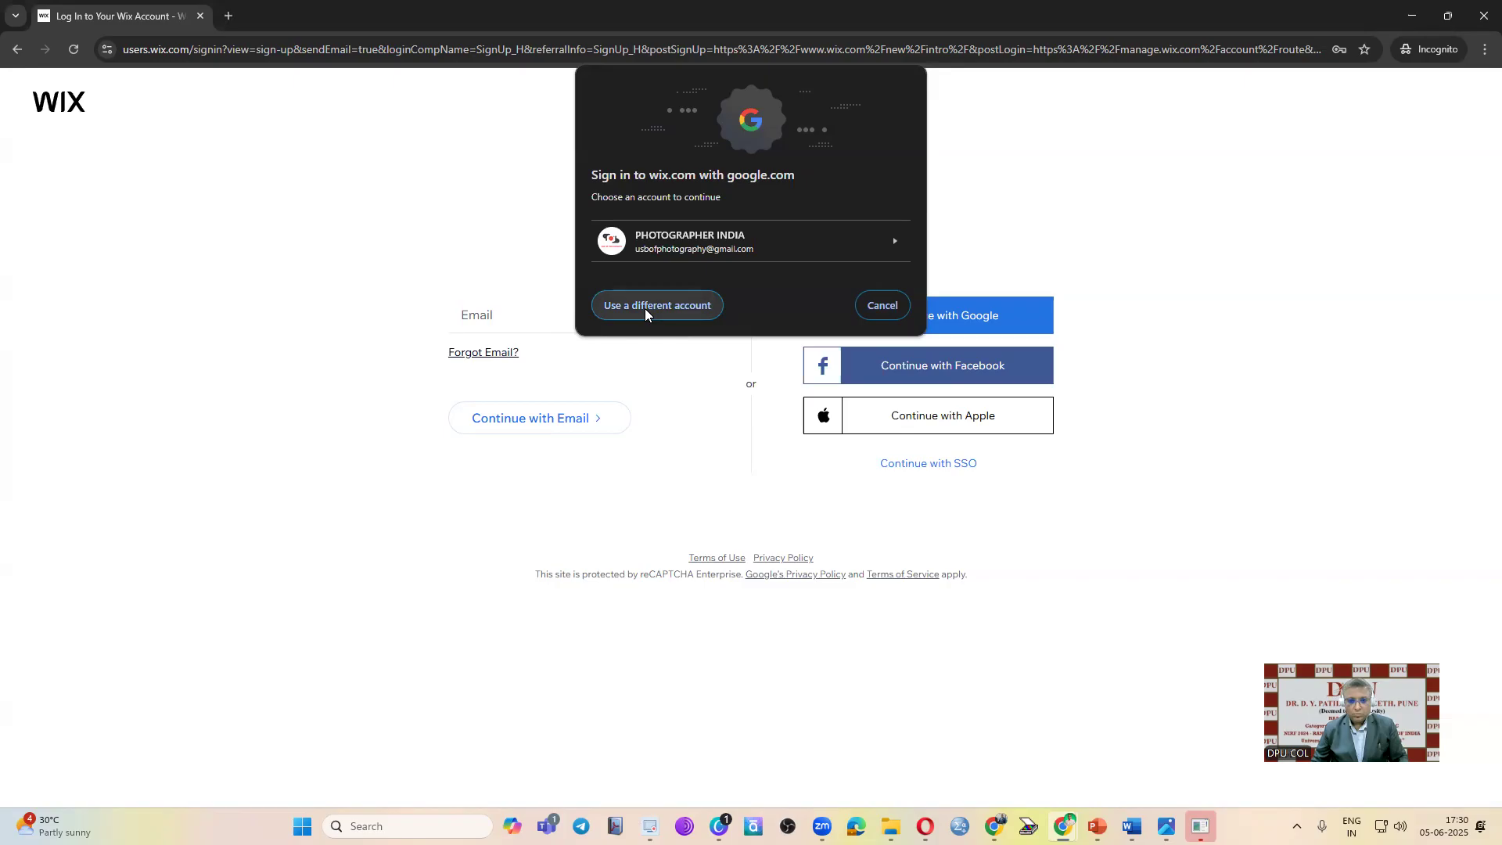
- Pick the Google account, add a recovery phone number and enter the 6-digit verification code
left_click(712, 240)
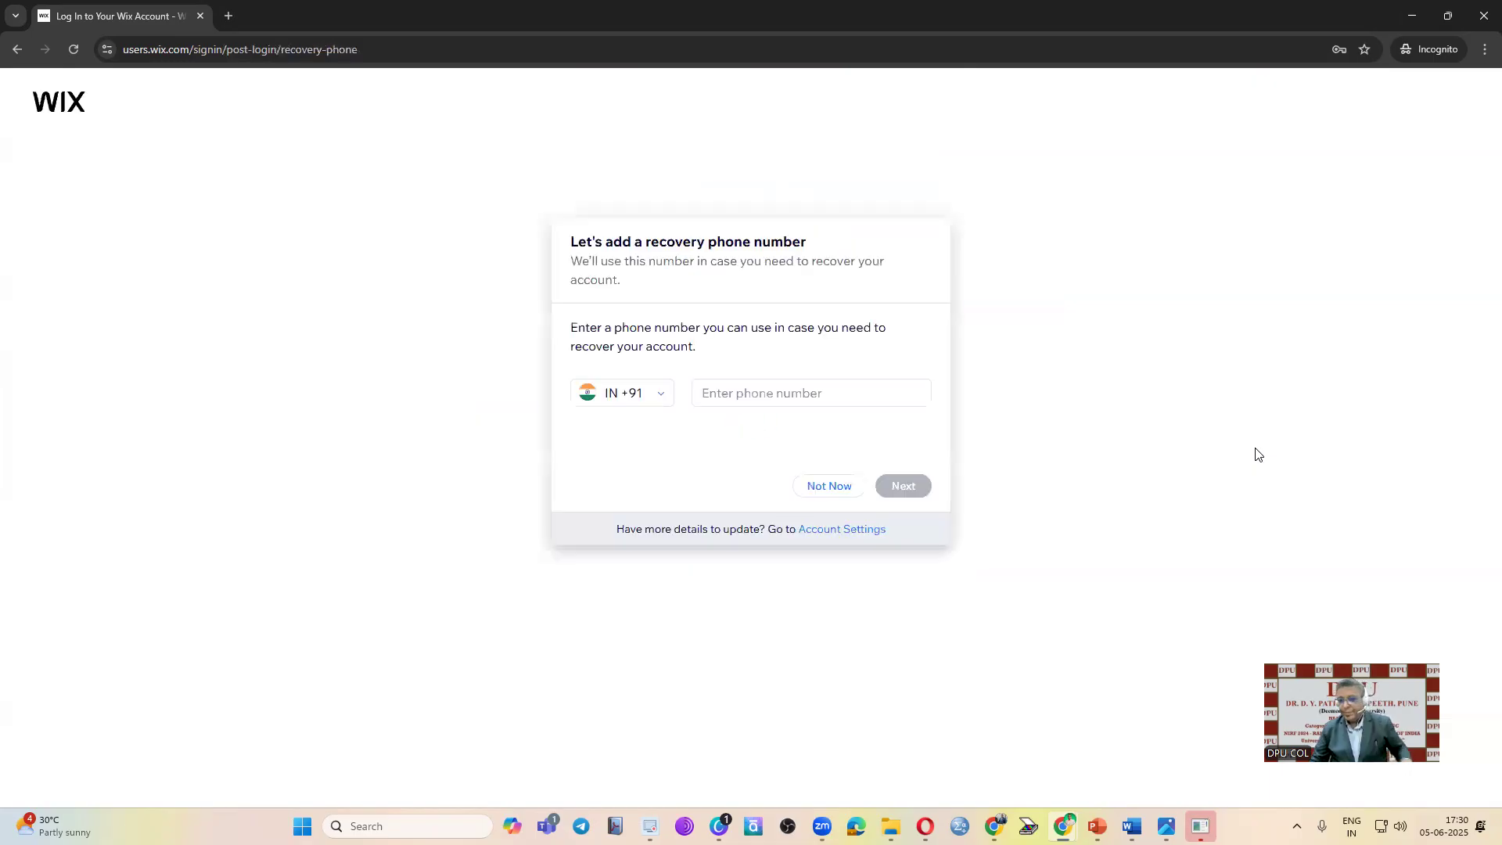
left_click(824, 392)
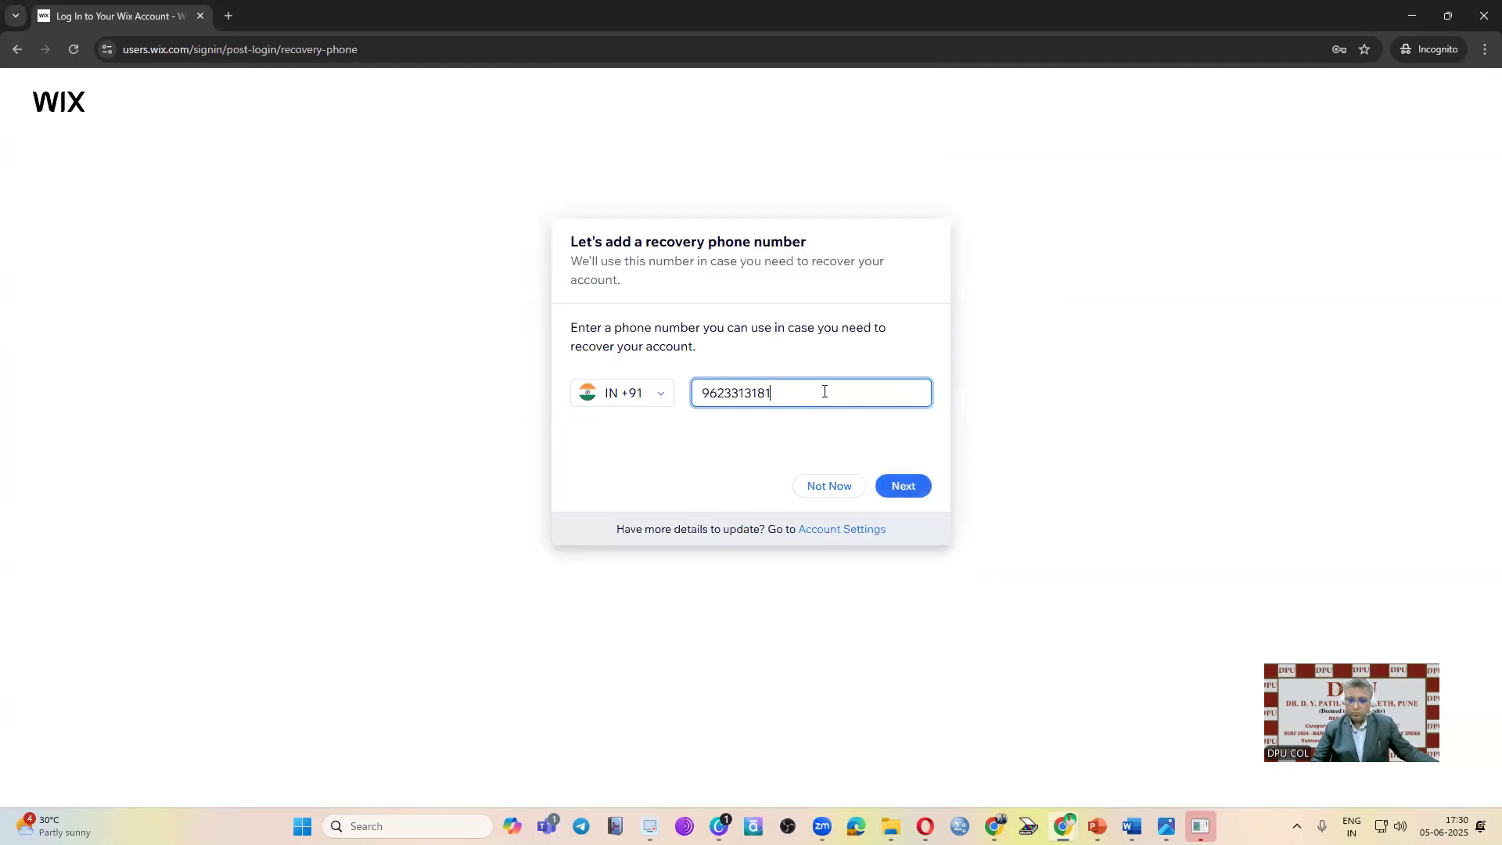
left_click(905, 486)
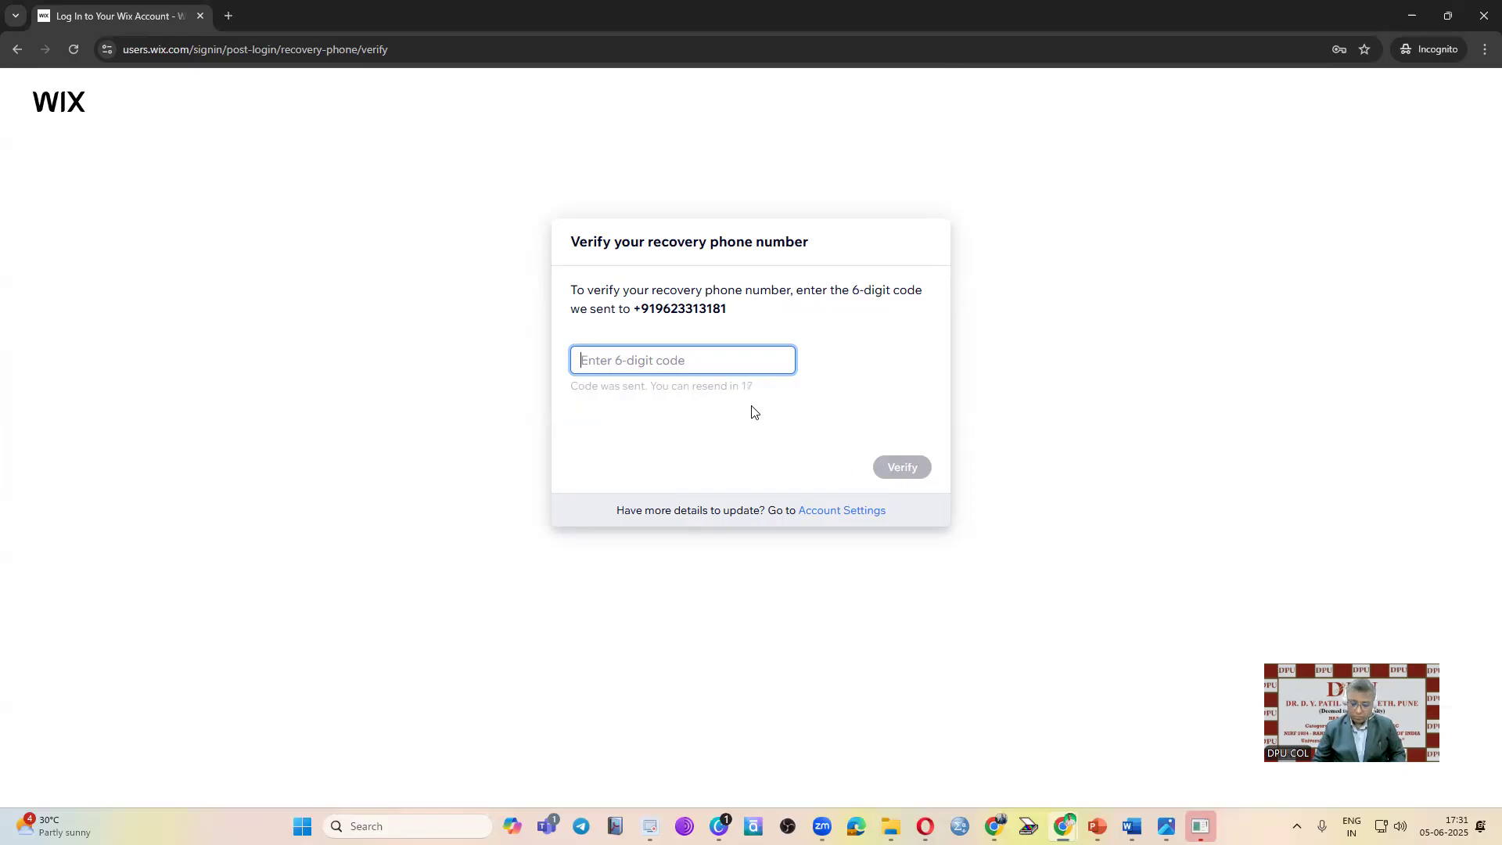
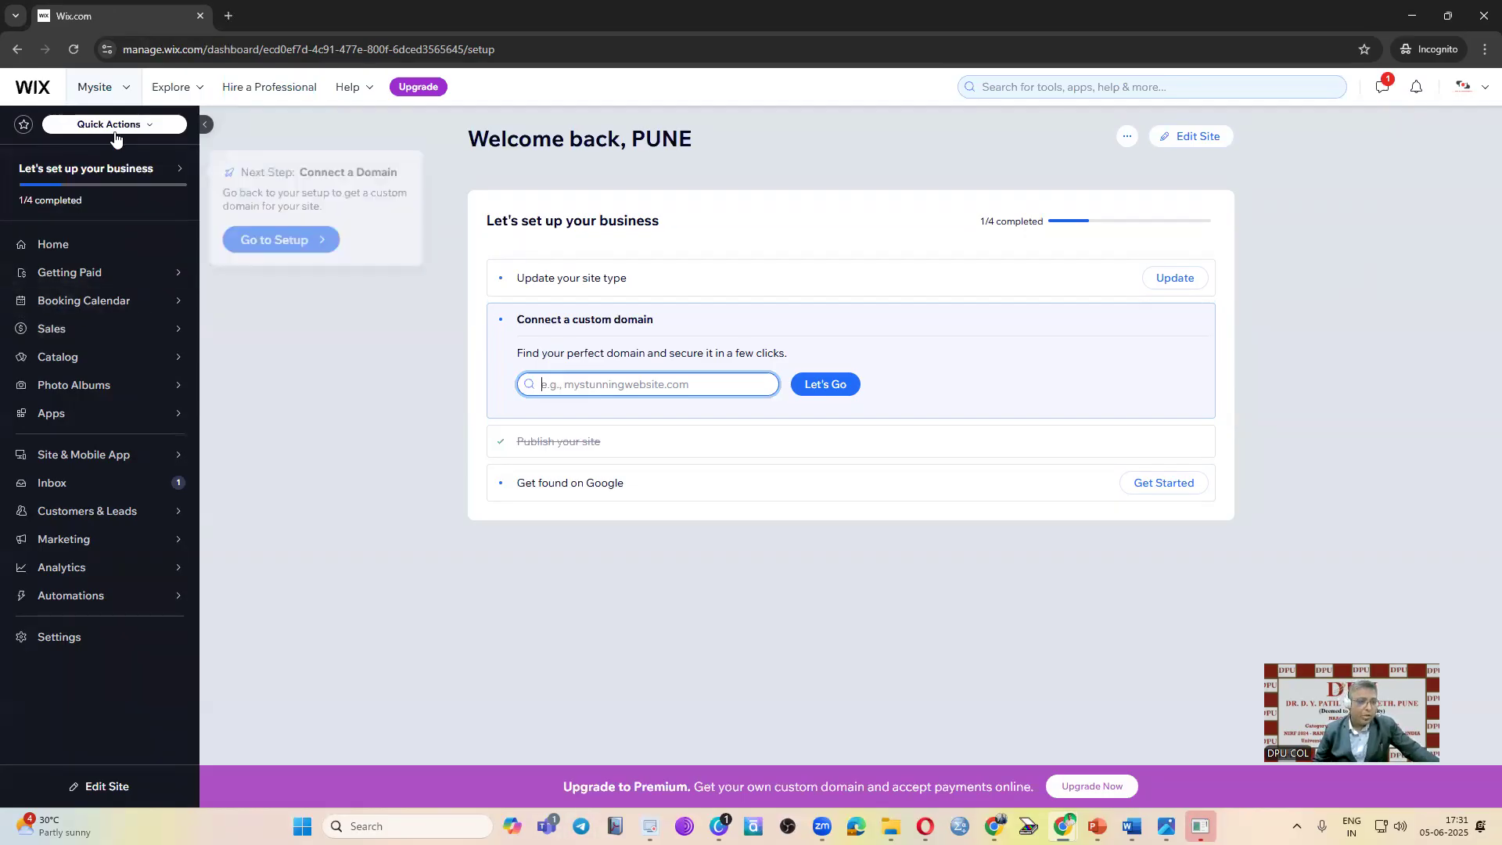
- Open the Mysite site's Home dashboard from the site list
left_click(96, 86)
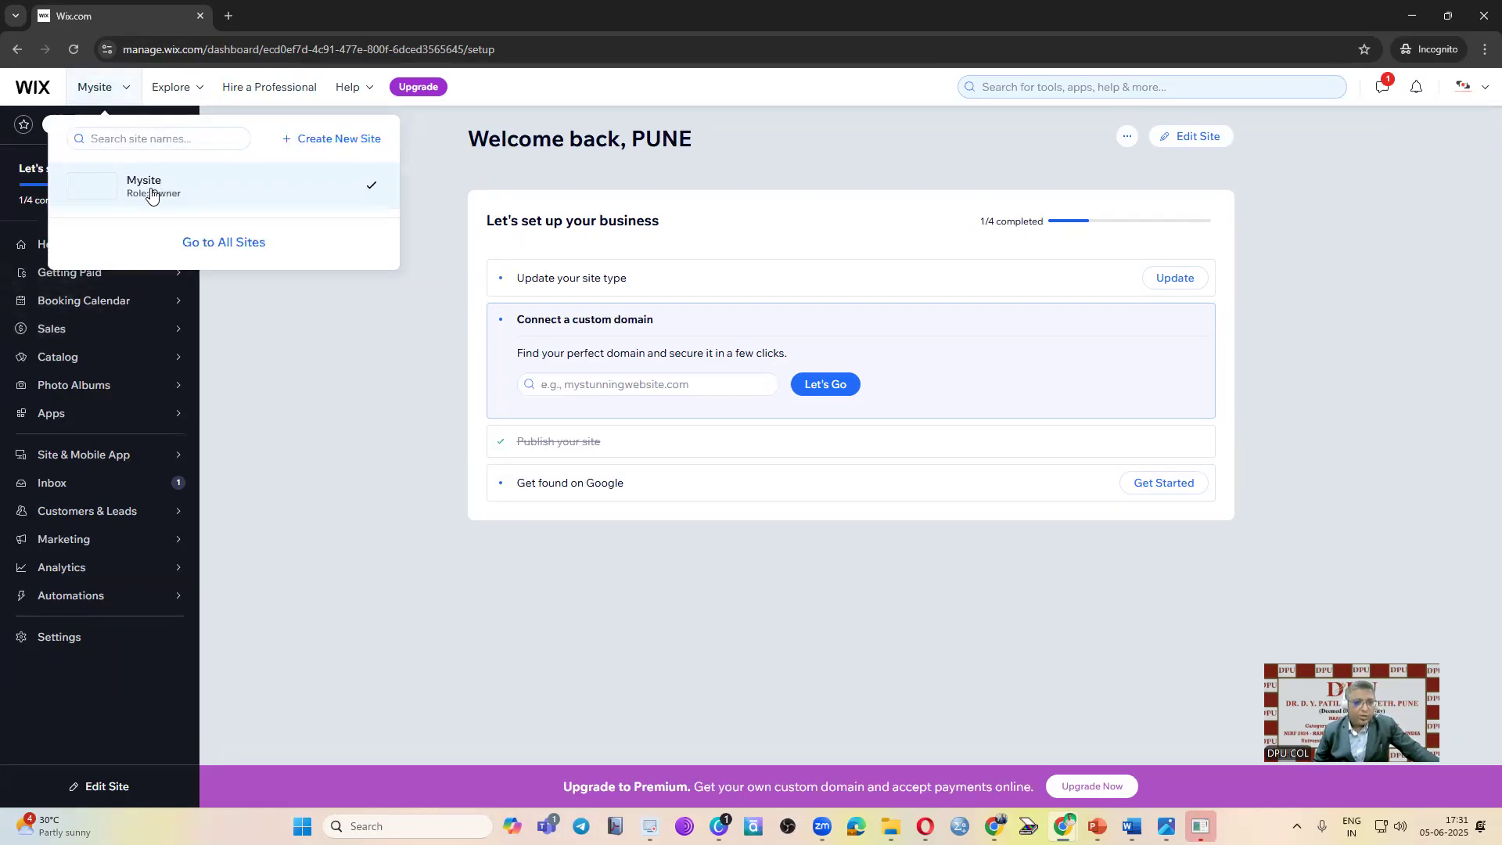
left_click(151, 192)
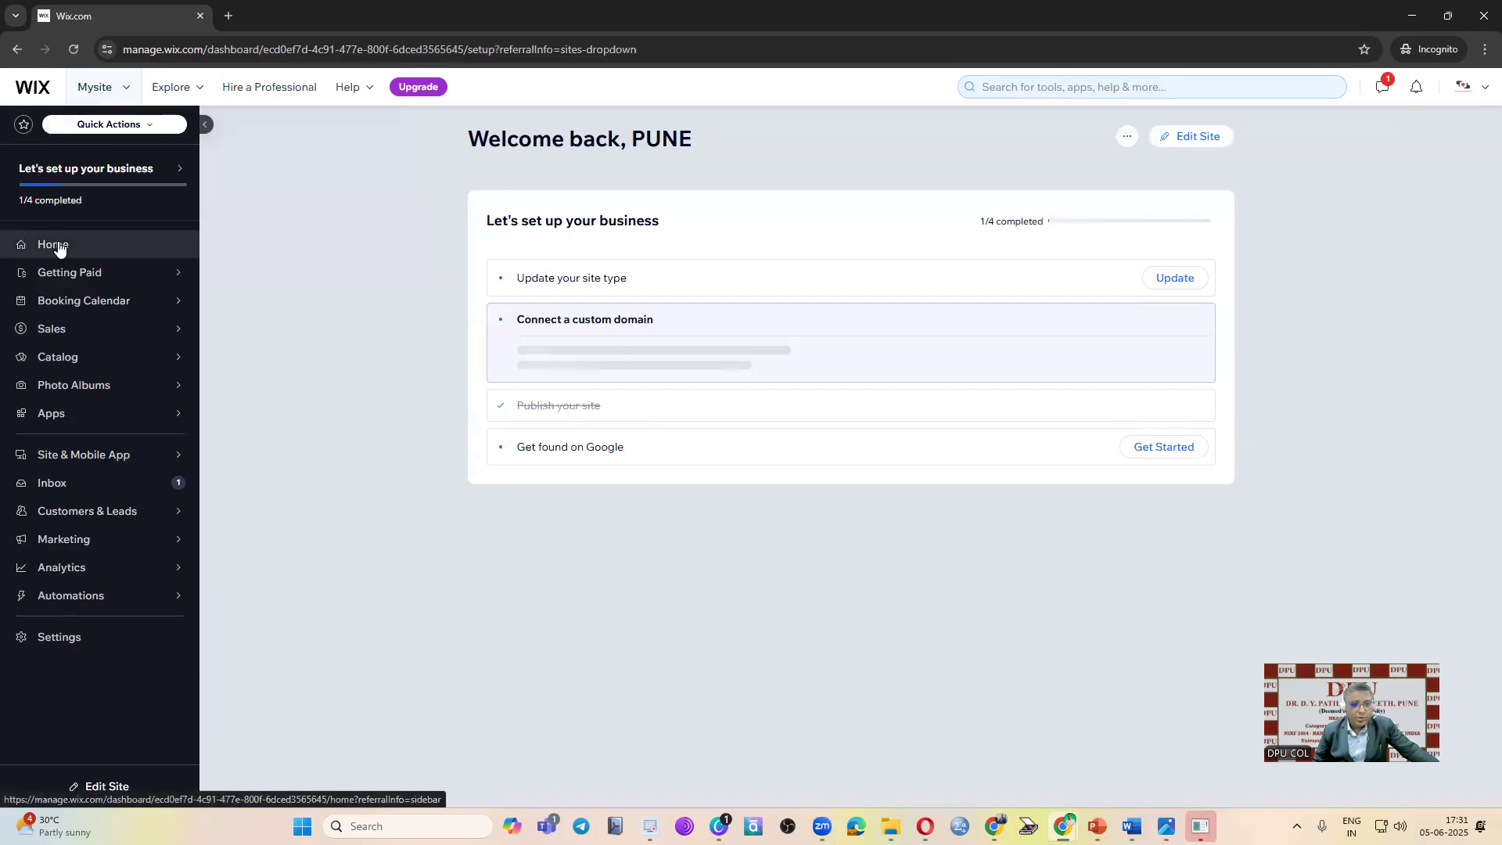
left_click(56, 245)
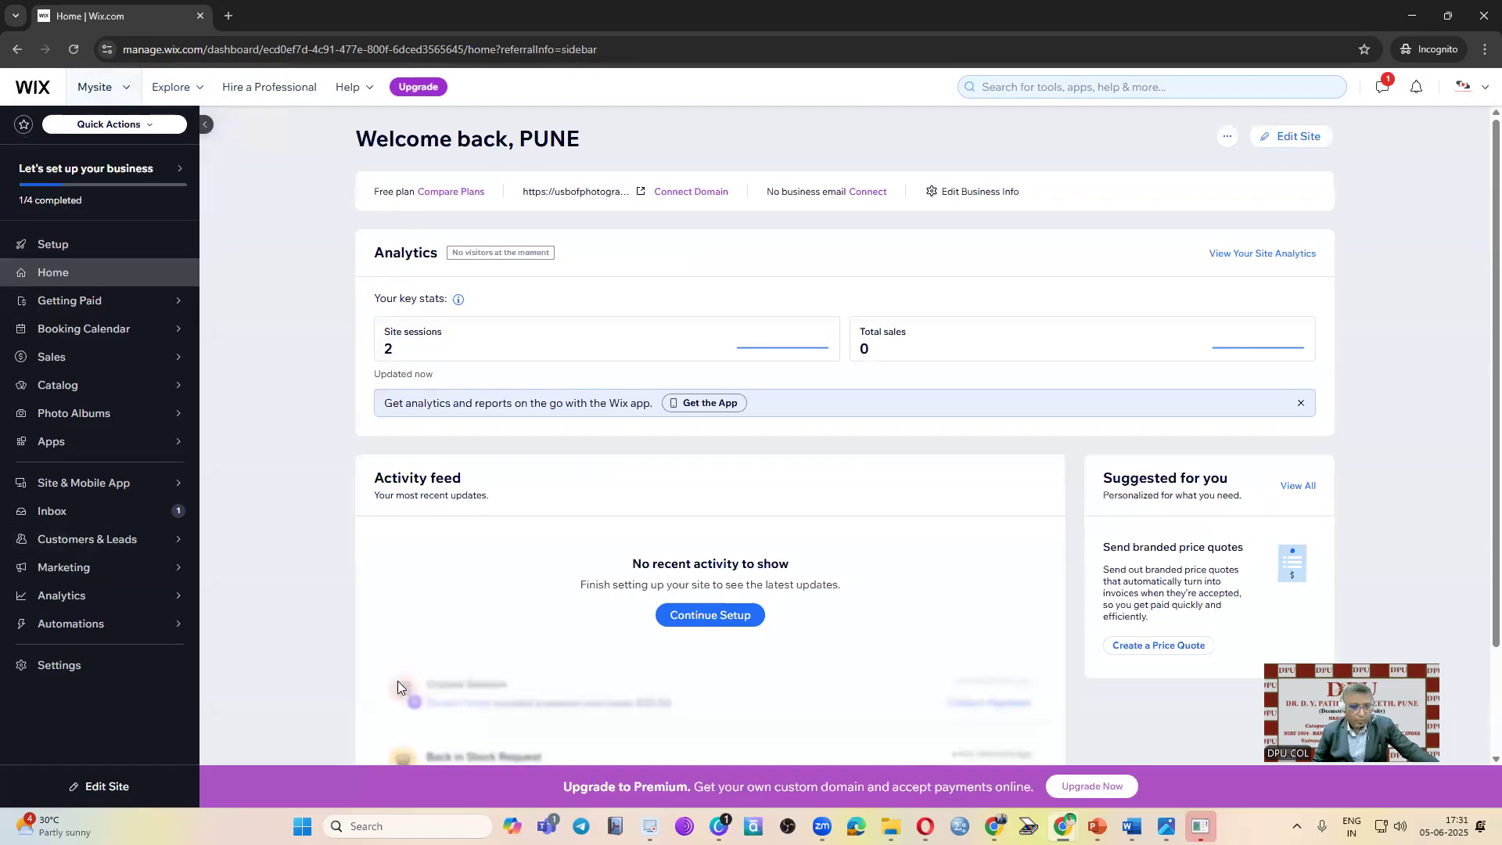
- Open the site in the Website Editor, then close the editor tab
left_click(93, 789)
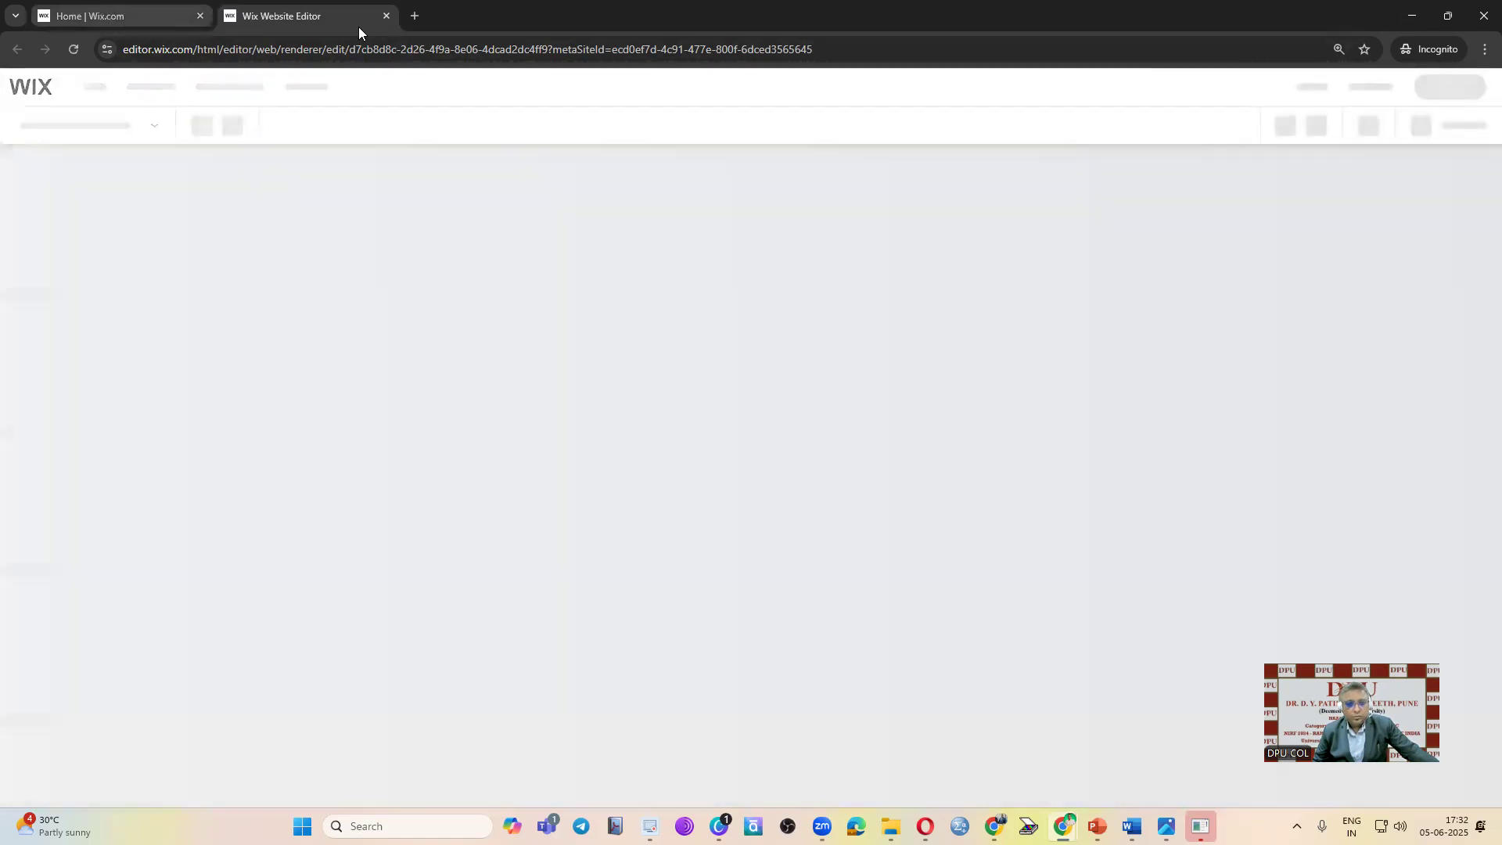
left_click(132, 16)
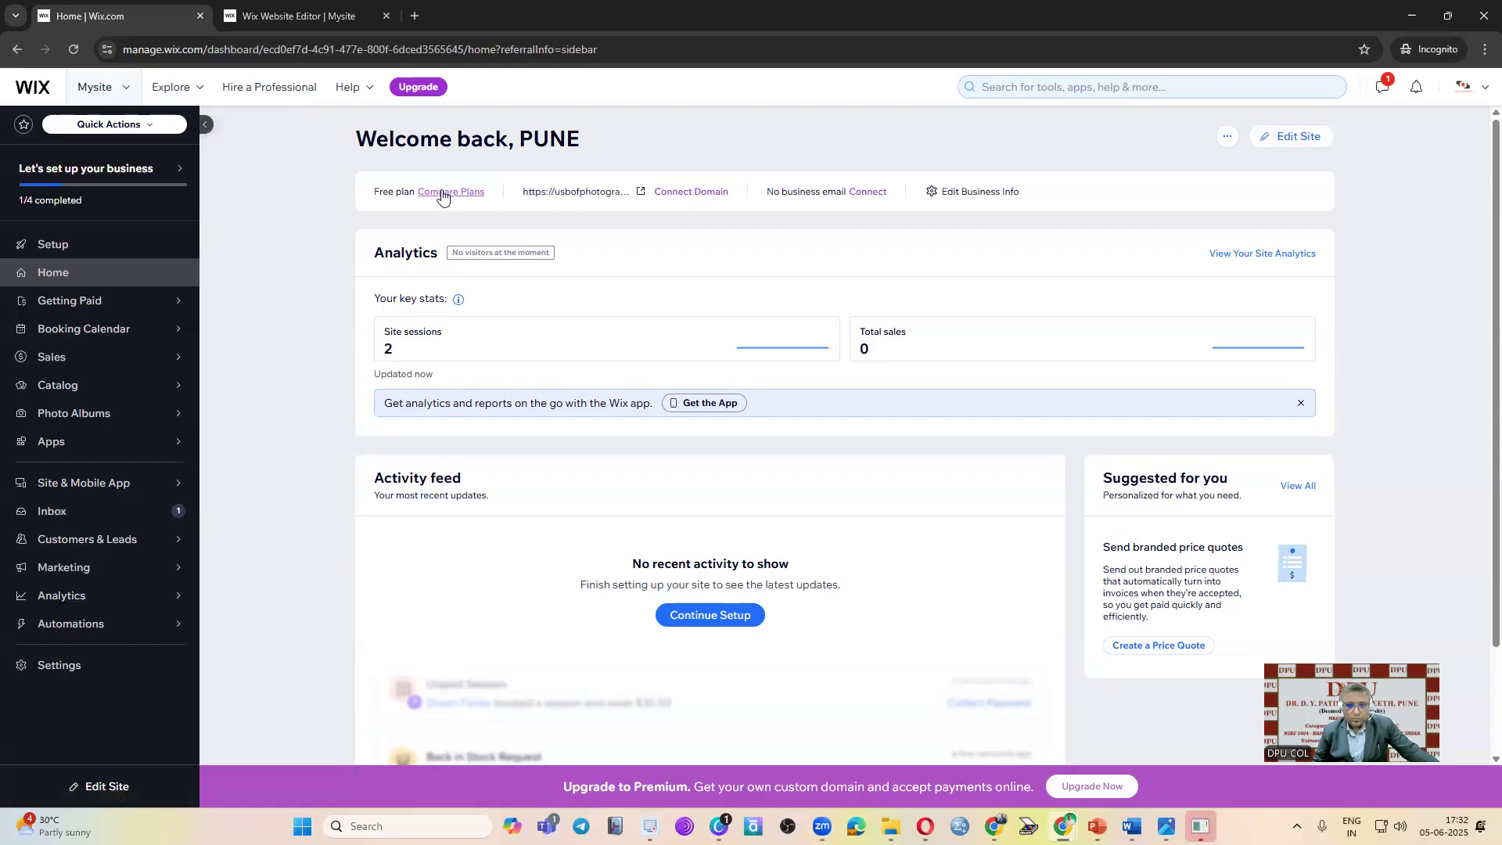
left_click(280, 14)
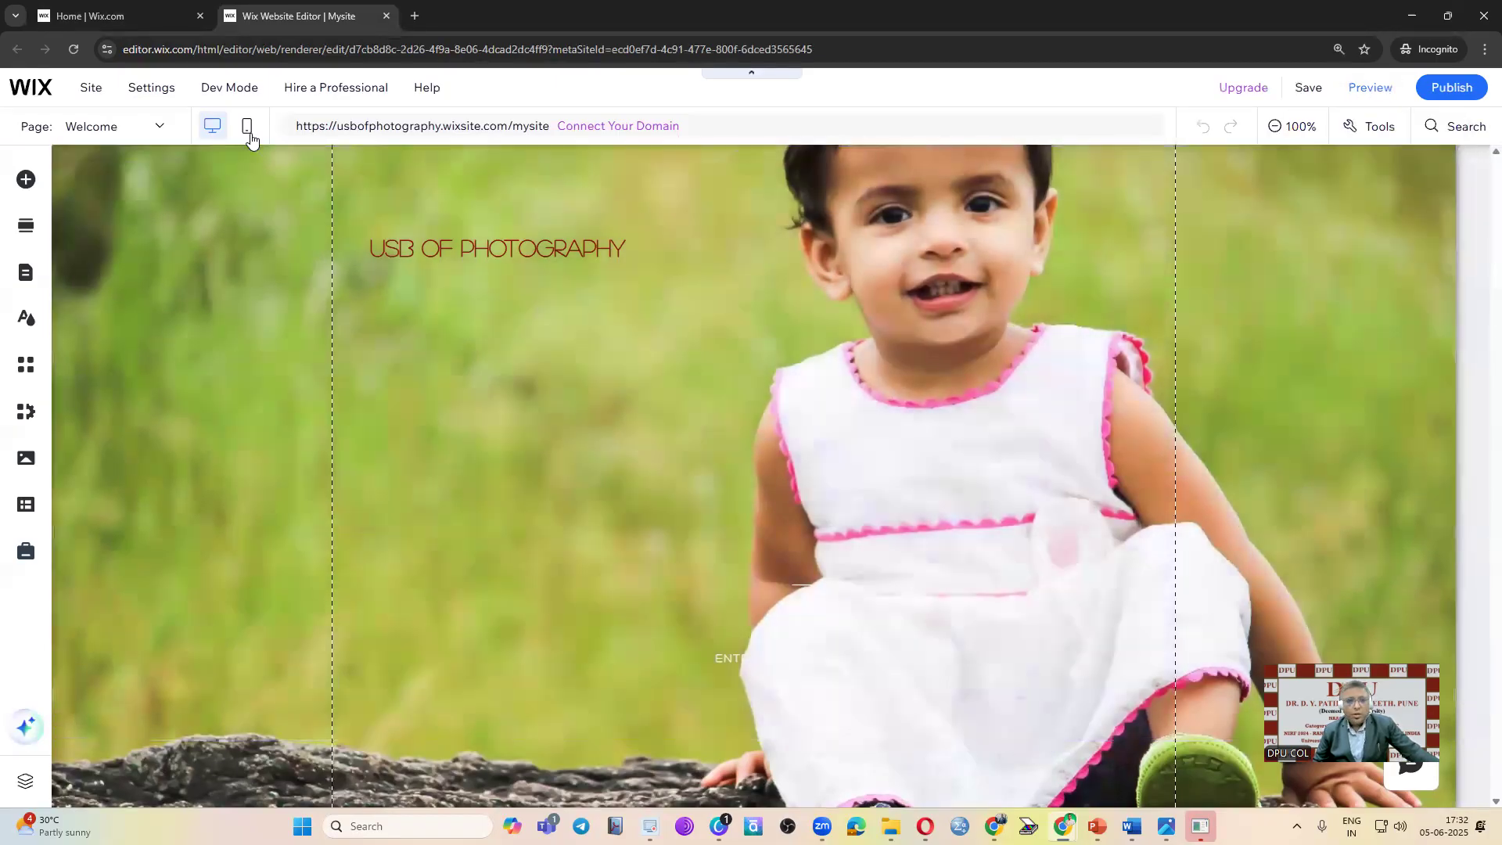
left_click(386, 17)
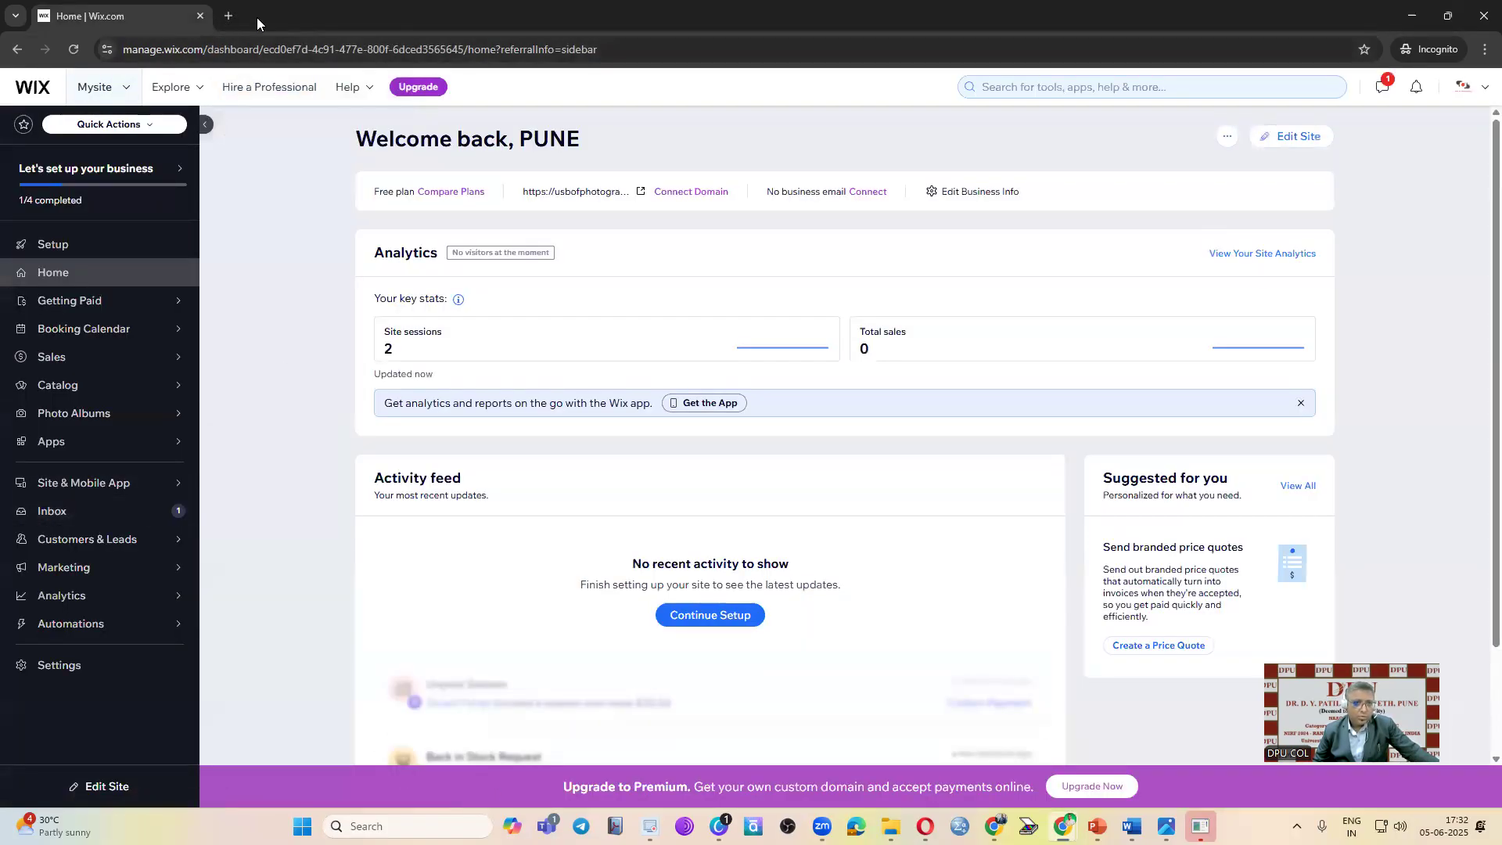
- Go to wix.com in a new browser tab to reach the templates page
left_click(228, 16)
type("w")
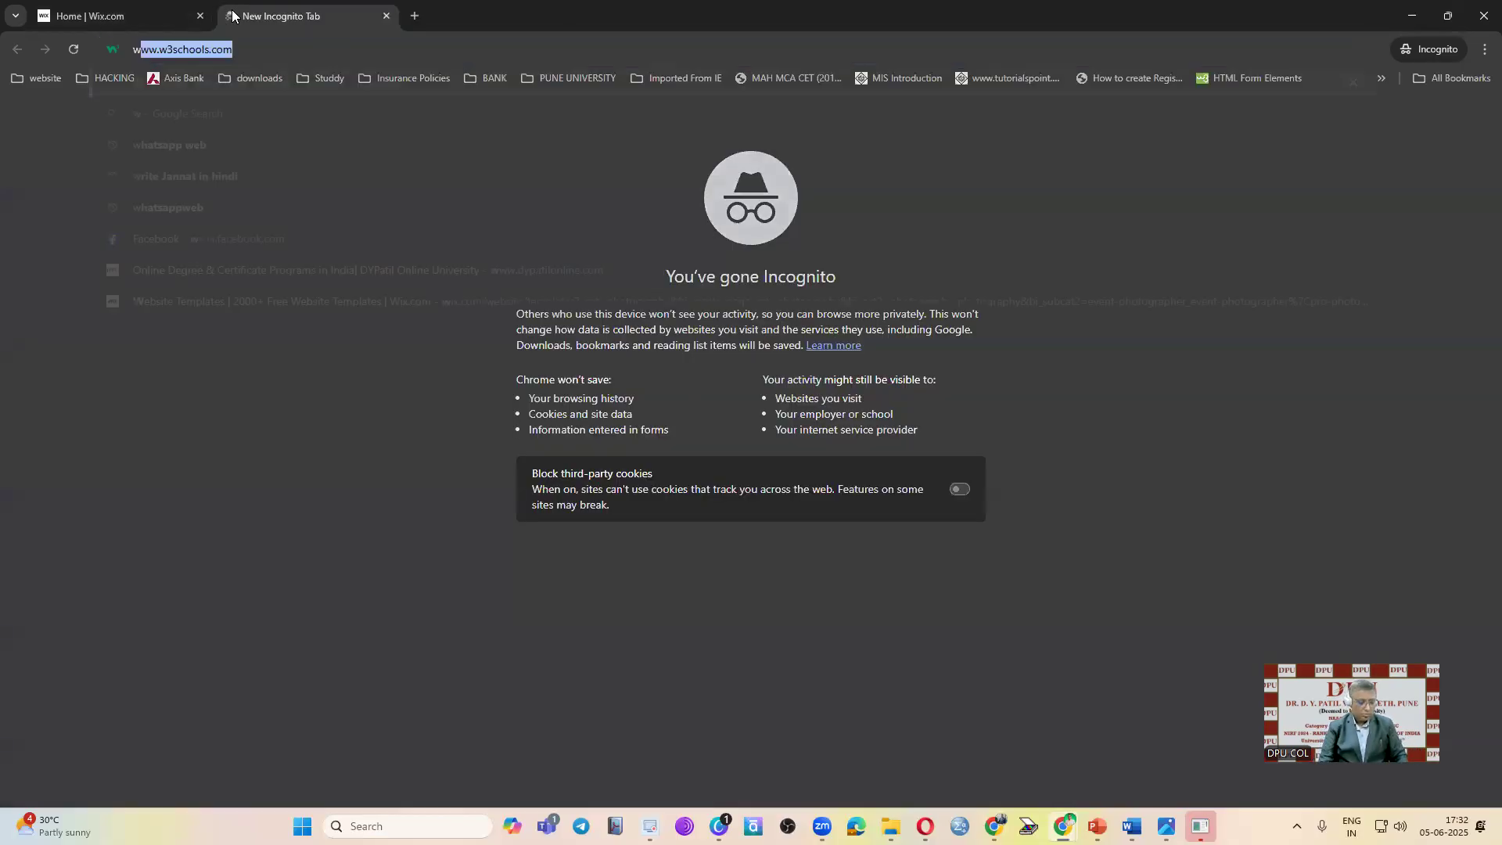
type("ix.com")
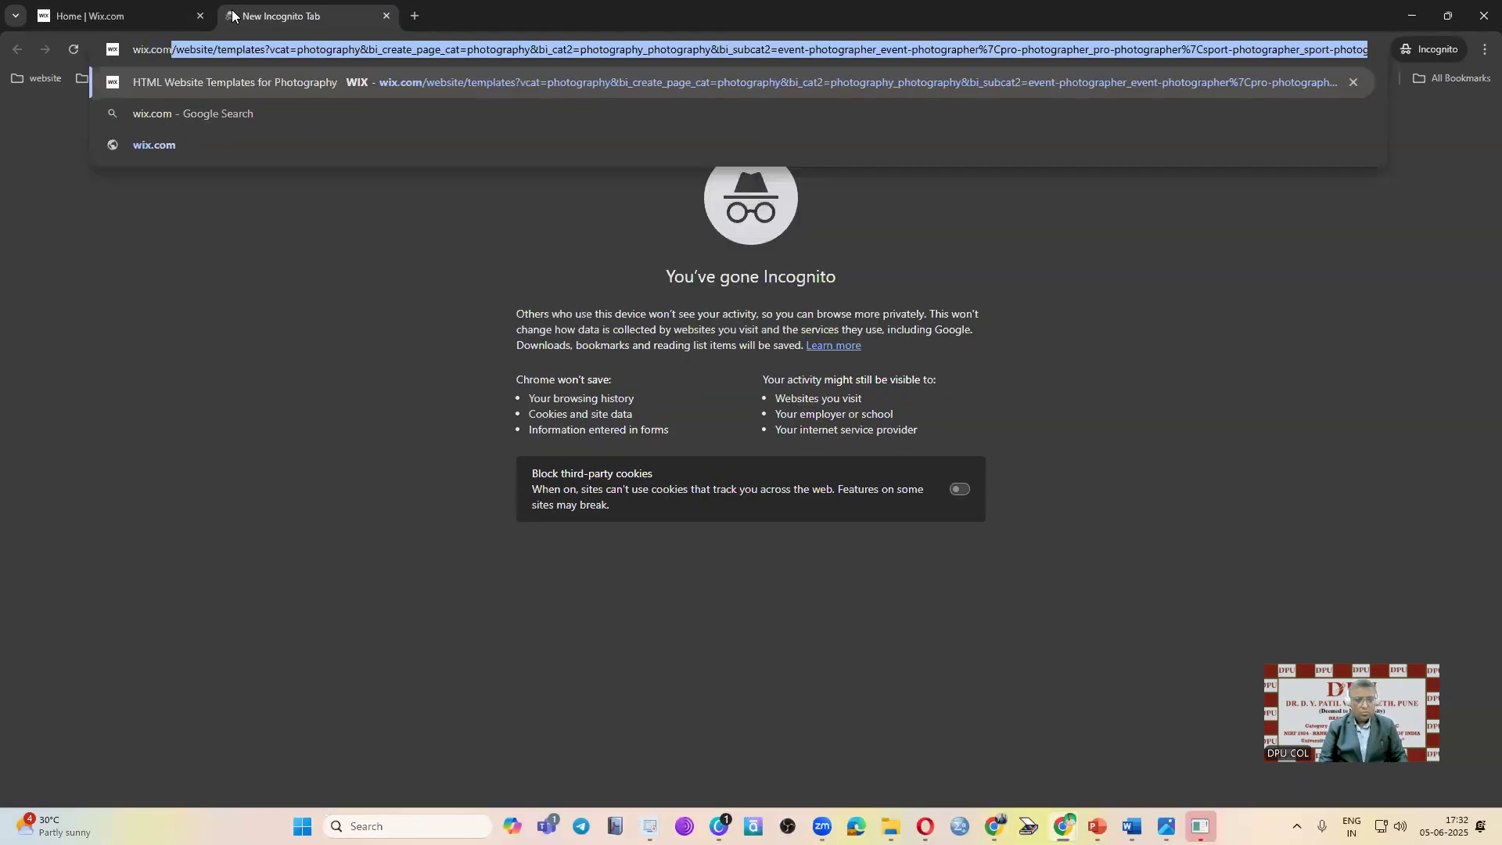
key("Return")
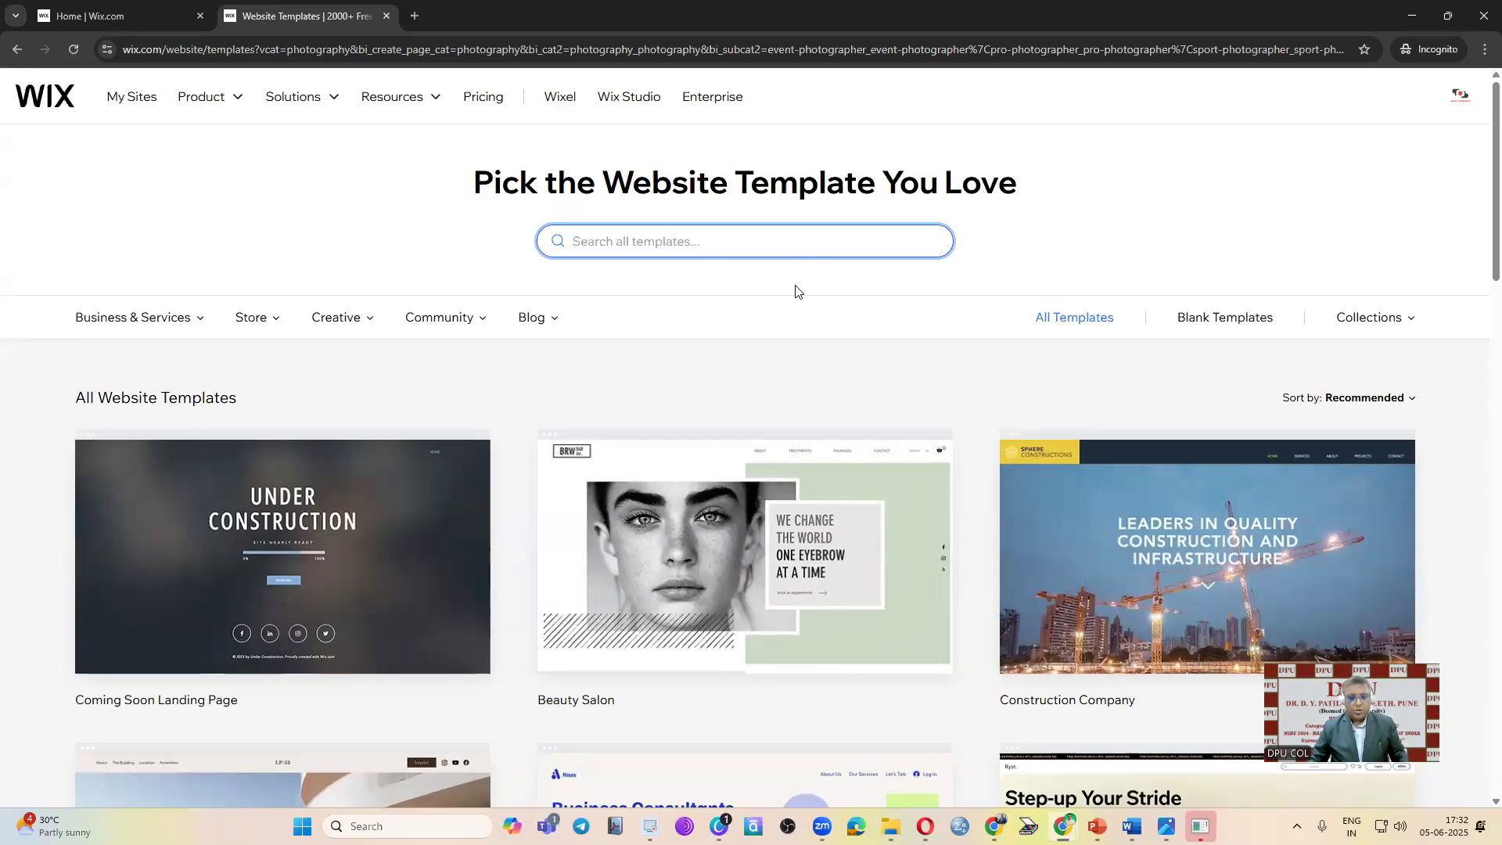
- Search templates for 'Fashion Boutique', browse the results and start editing the T-Shirt Store template
type("Fas")
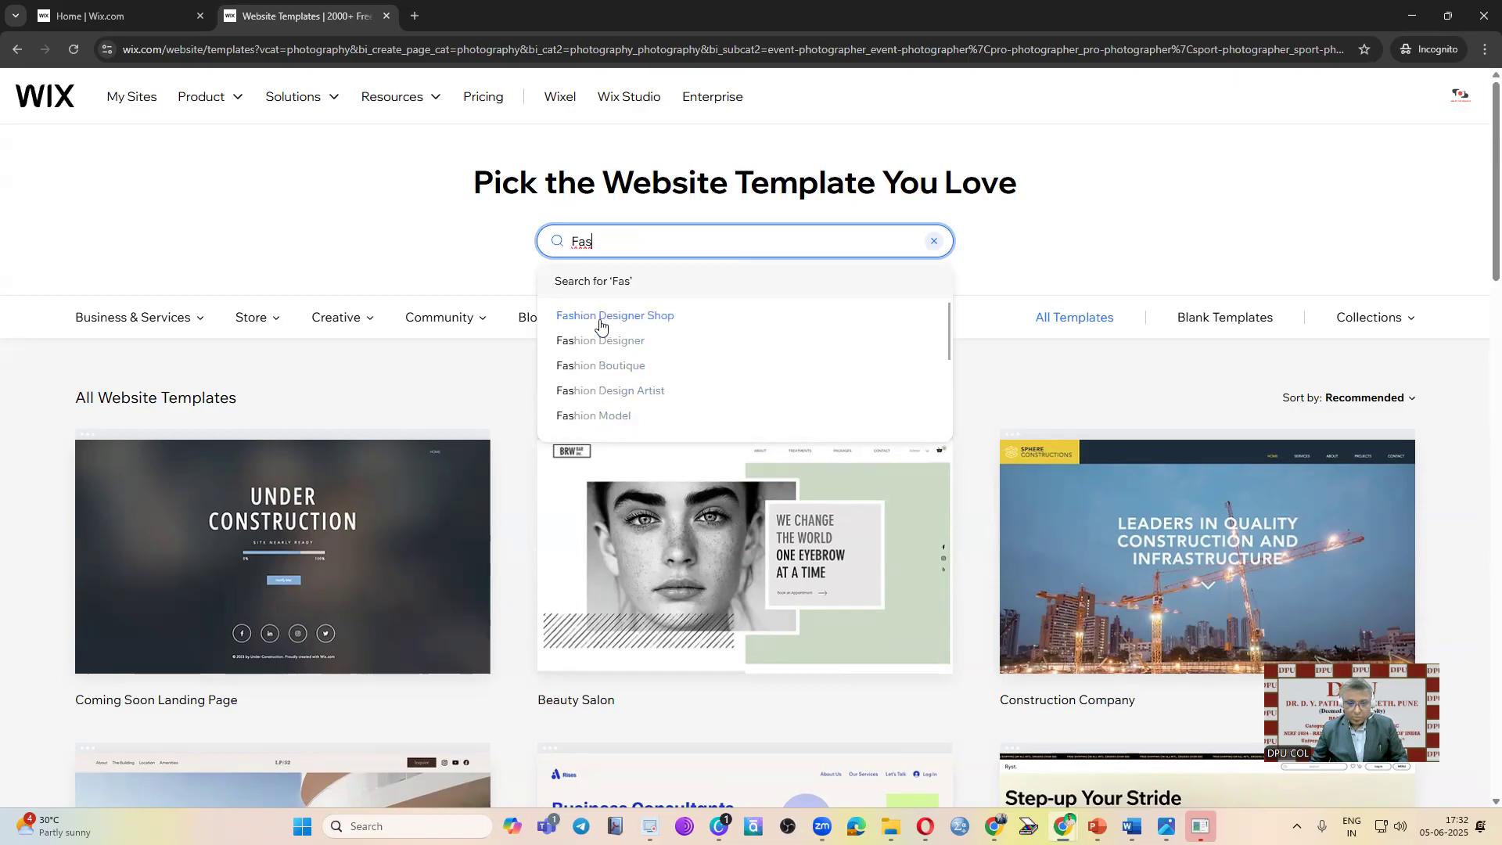
left_click(624, 367)
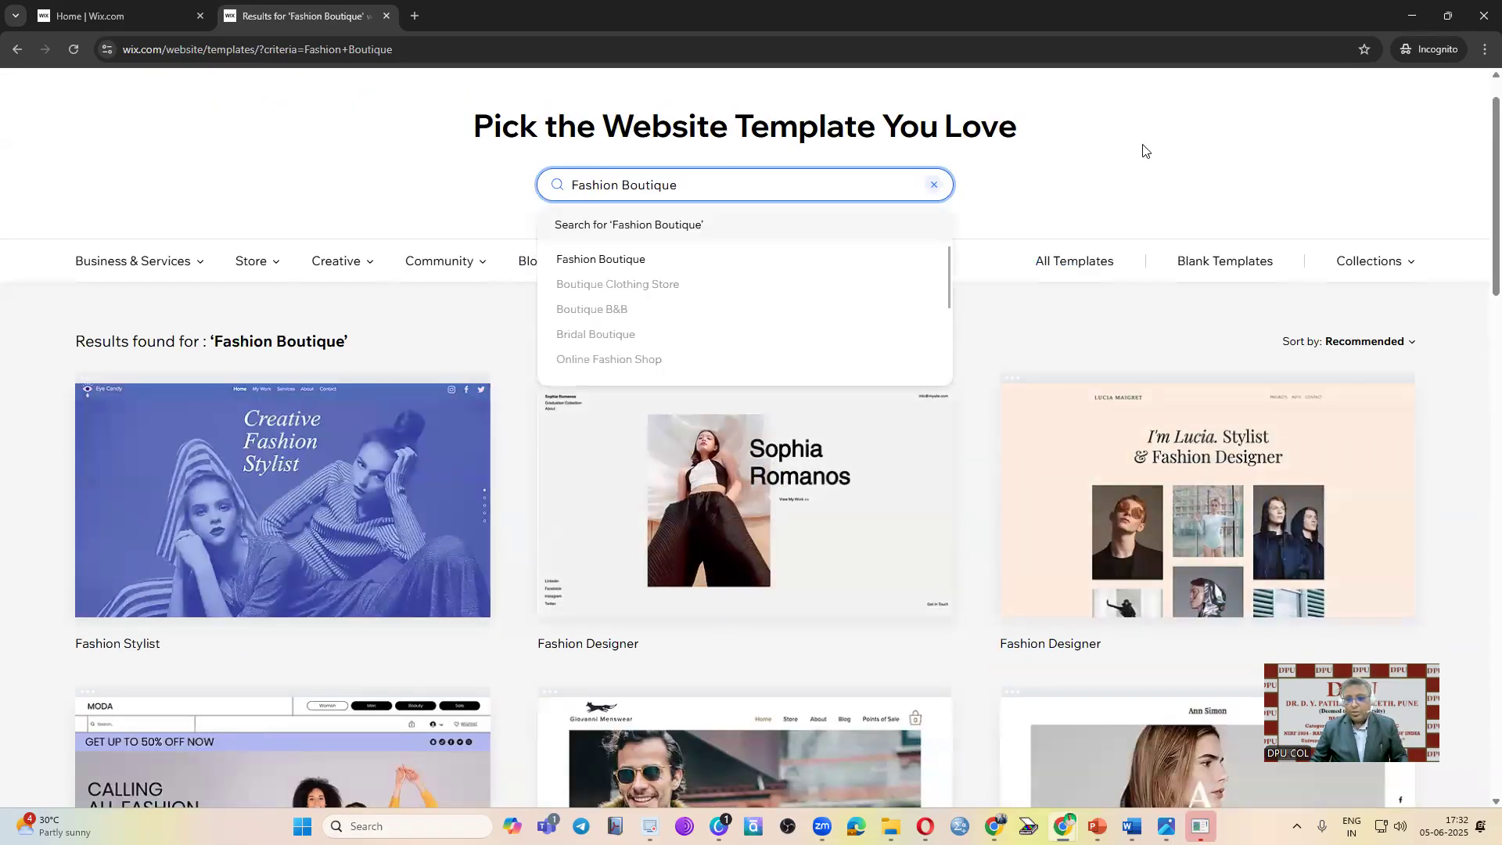
left_click(1136, 177)
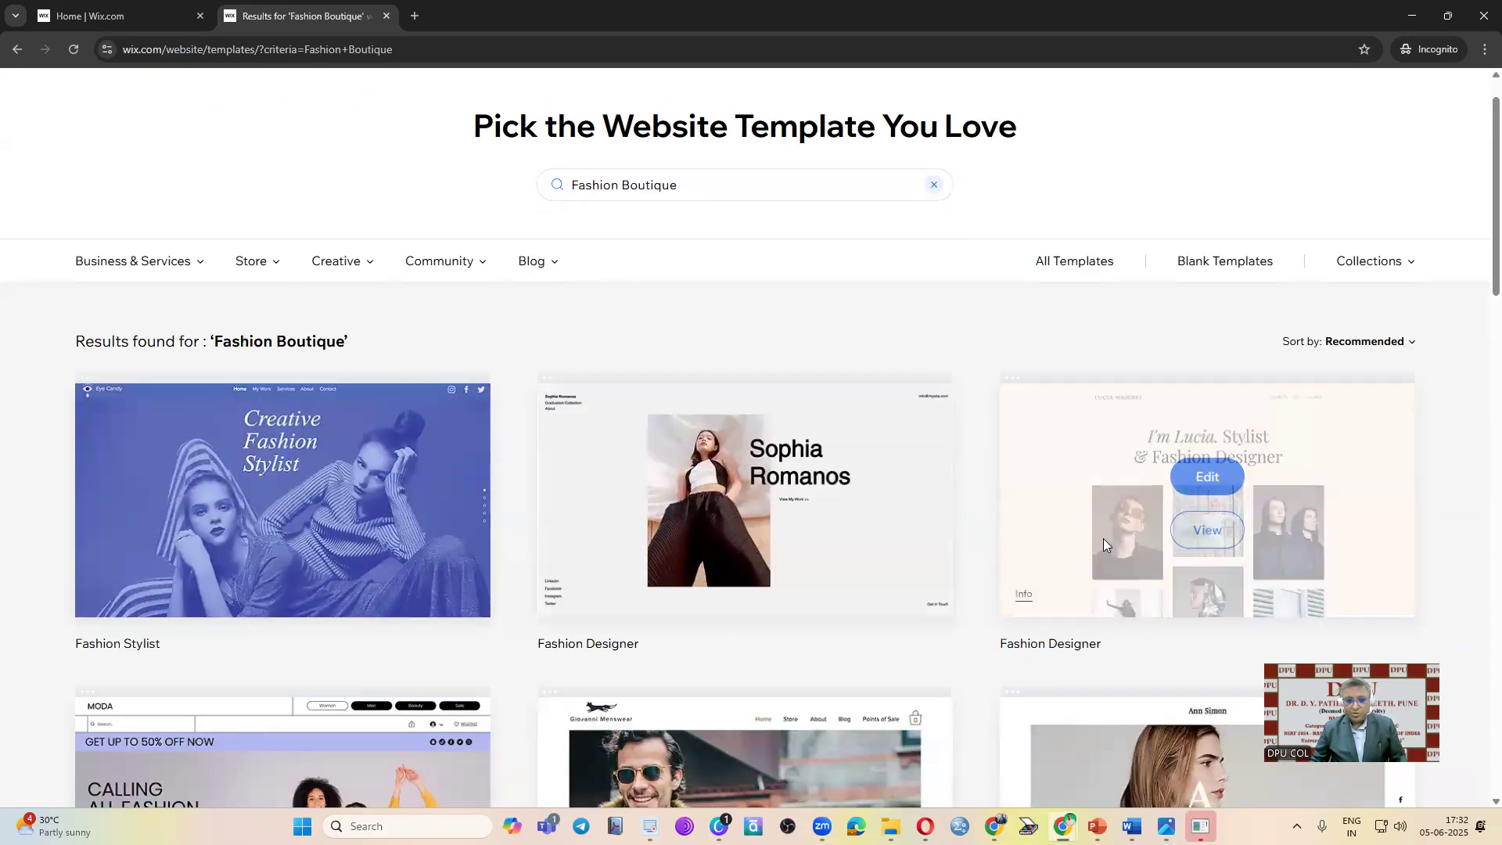
scroll(1099, 538, "down", 8)
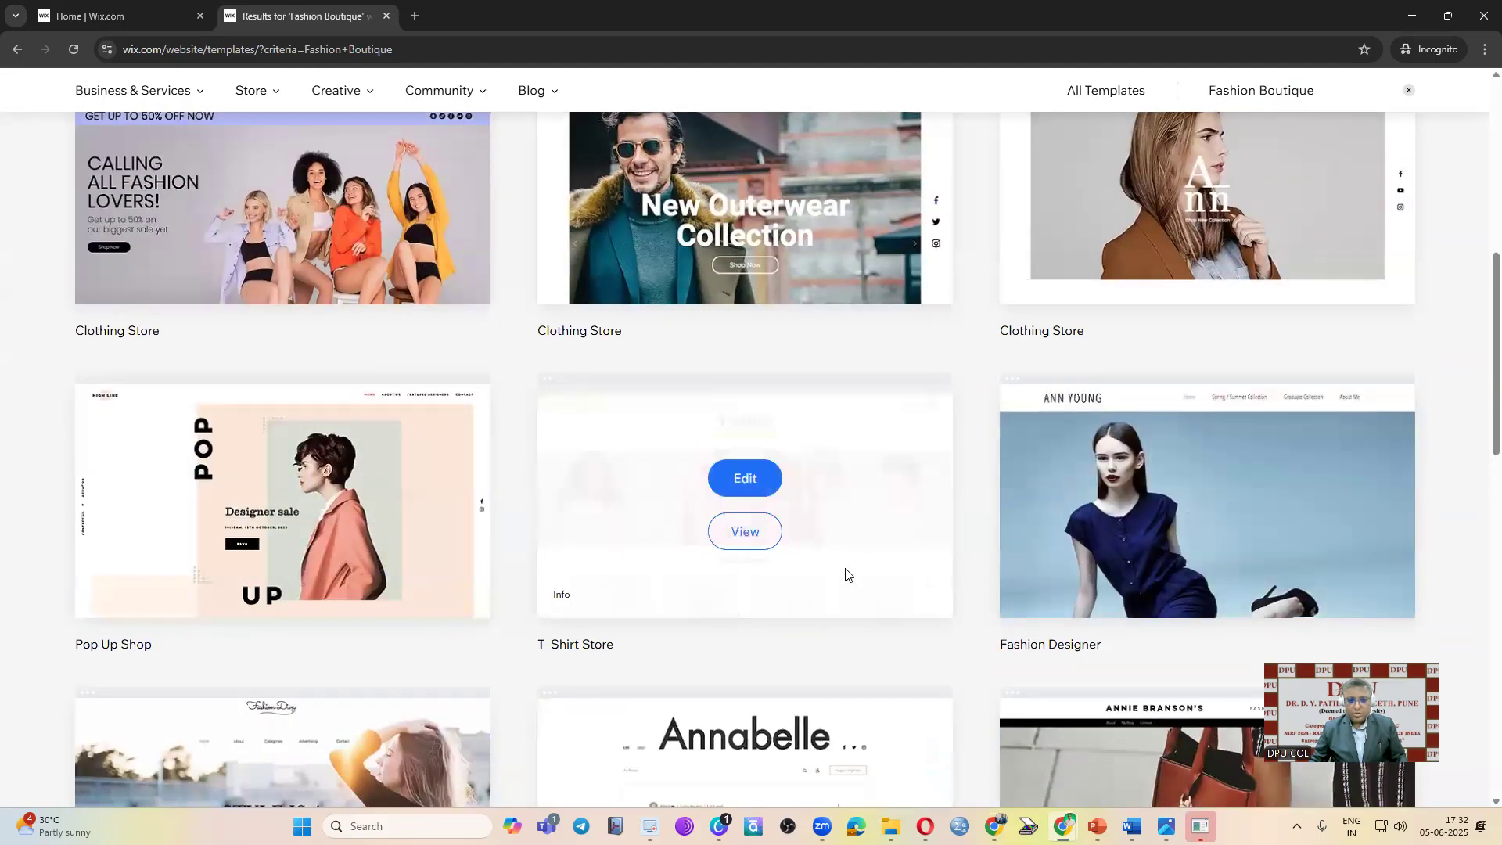
scroll(510, 526, "down", 4)
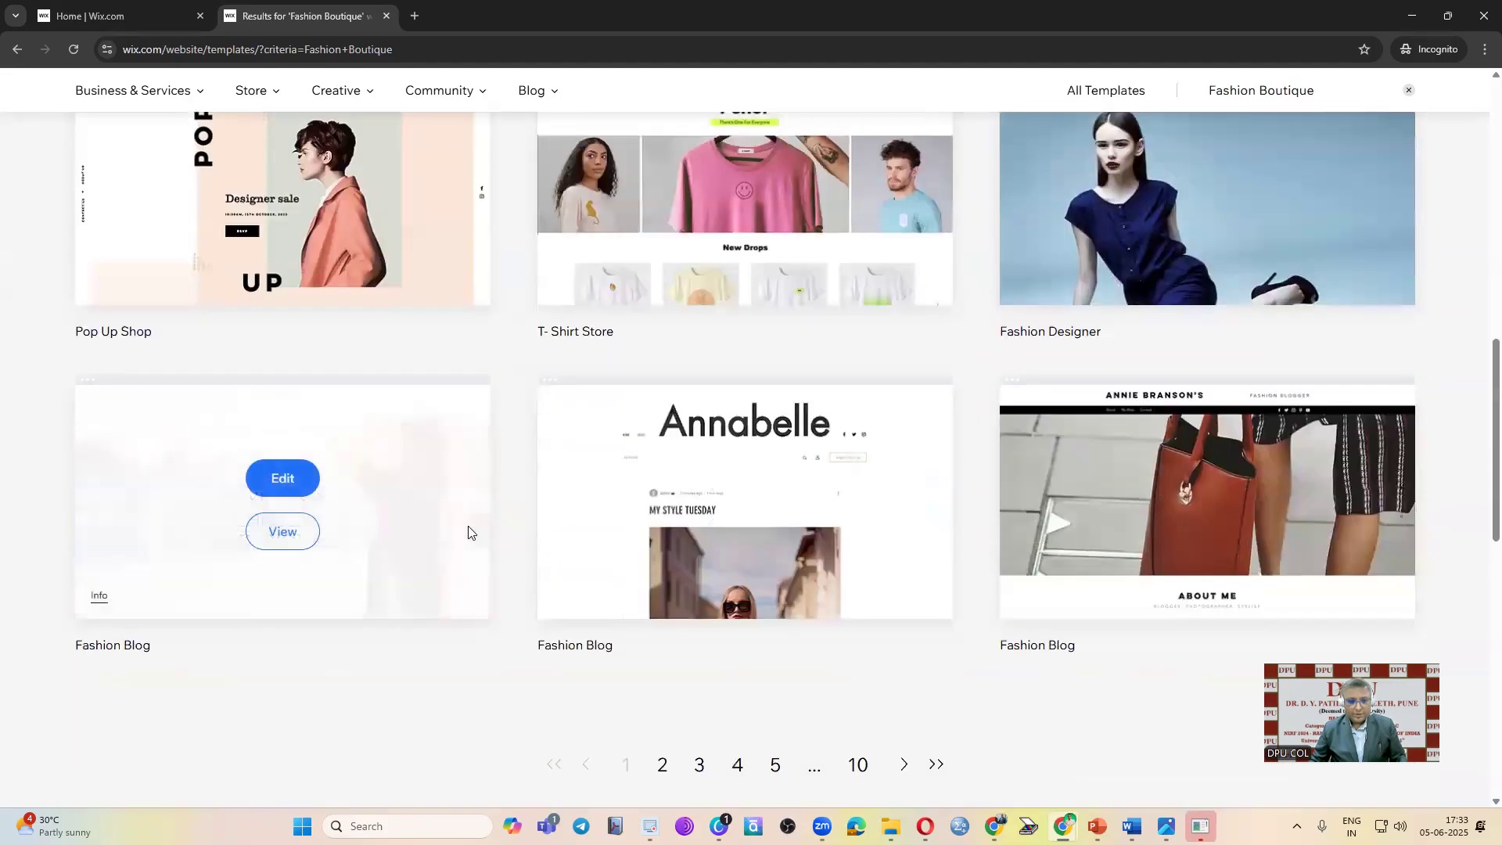
scroll(466, 528, "down", 4)
scroll(1022, 513, "up", 9)
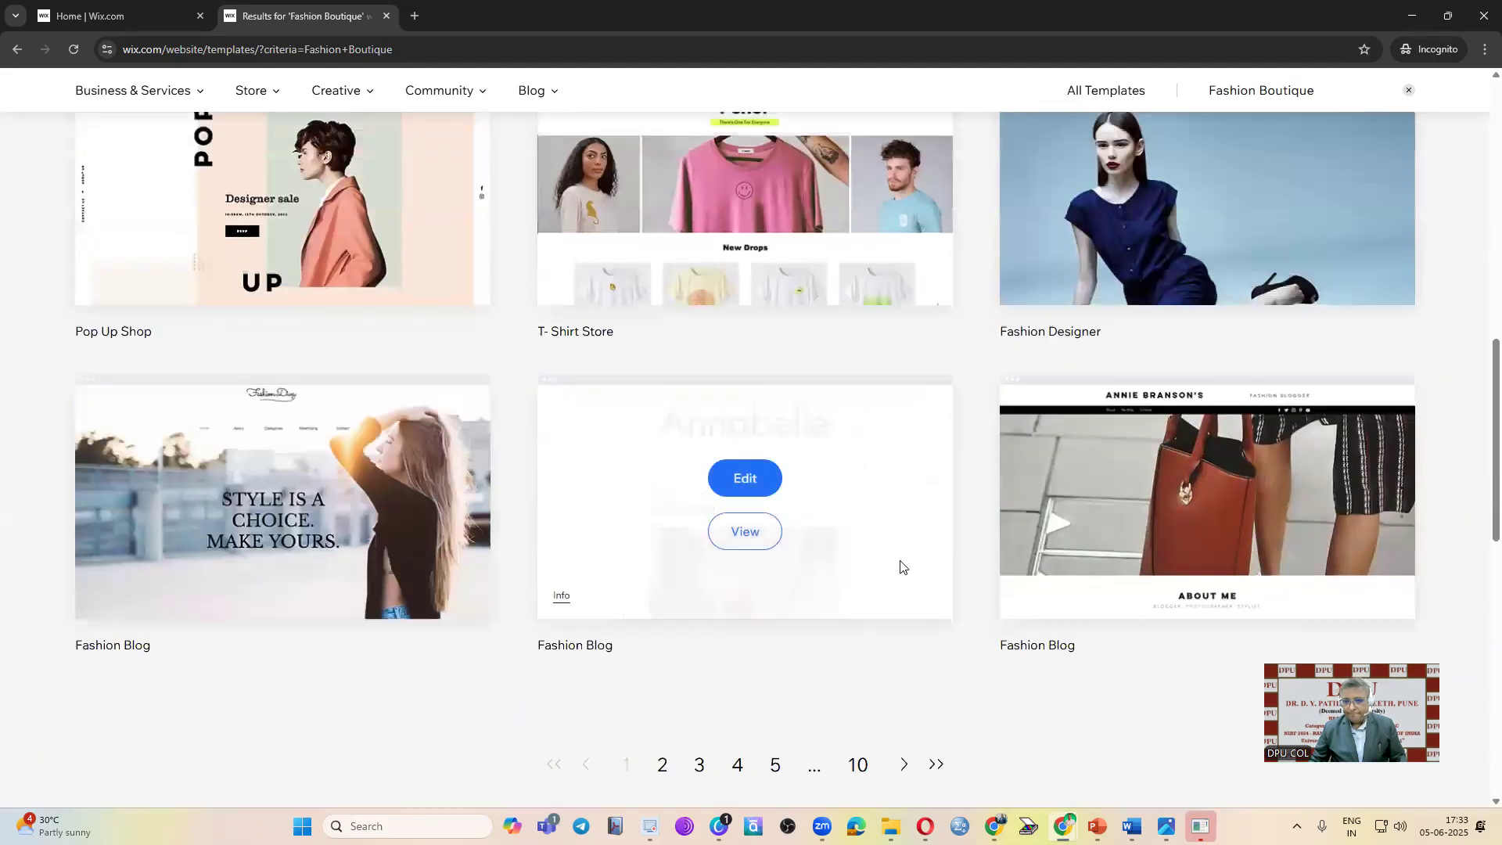
scroll(892, 561, "up", 2)
scroll(882, 564, "down", 3)
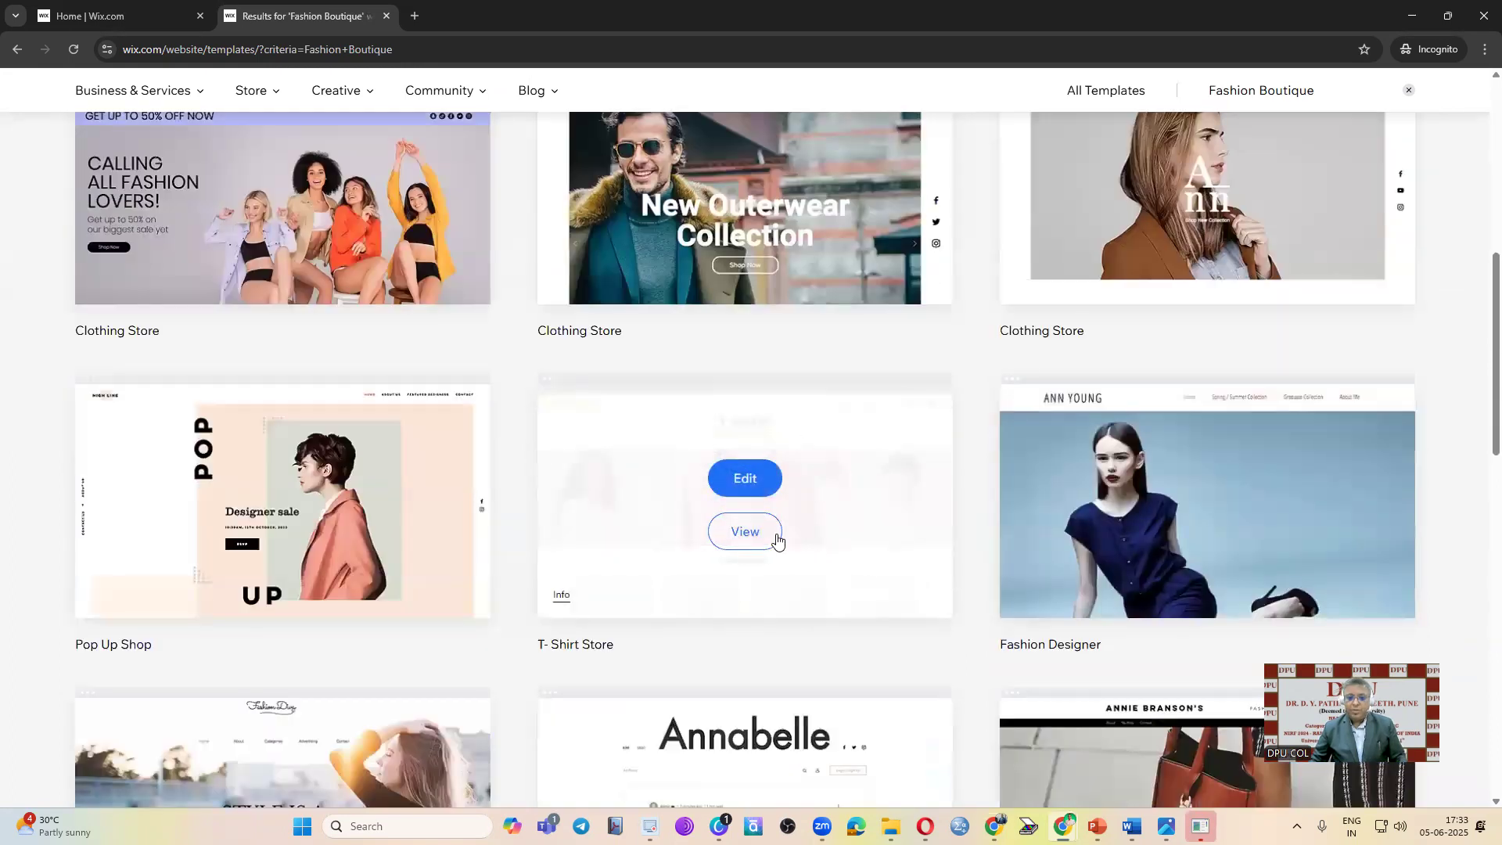
left_click(756, 476)
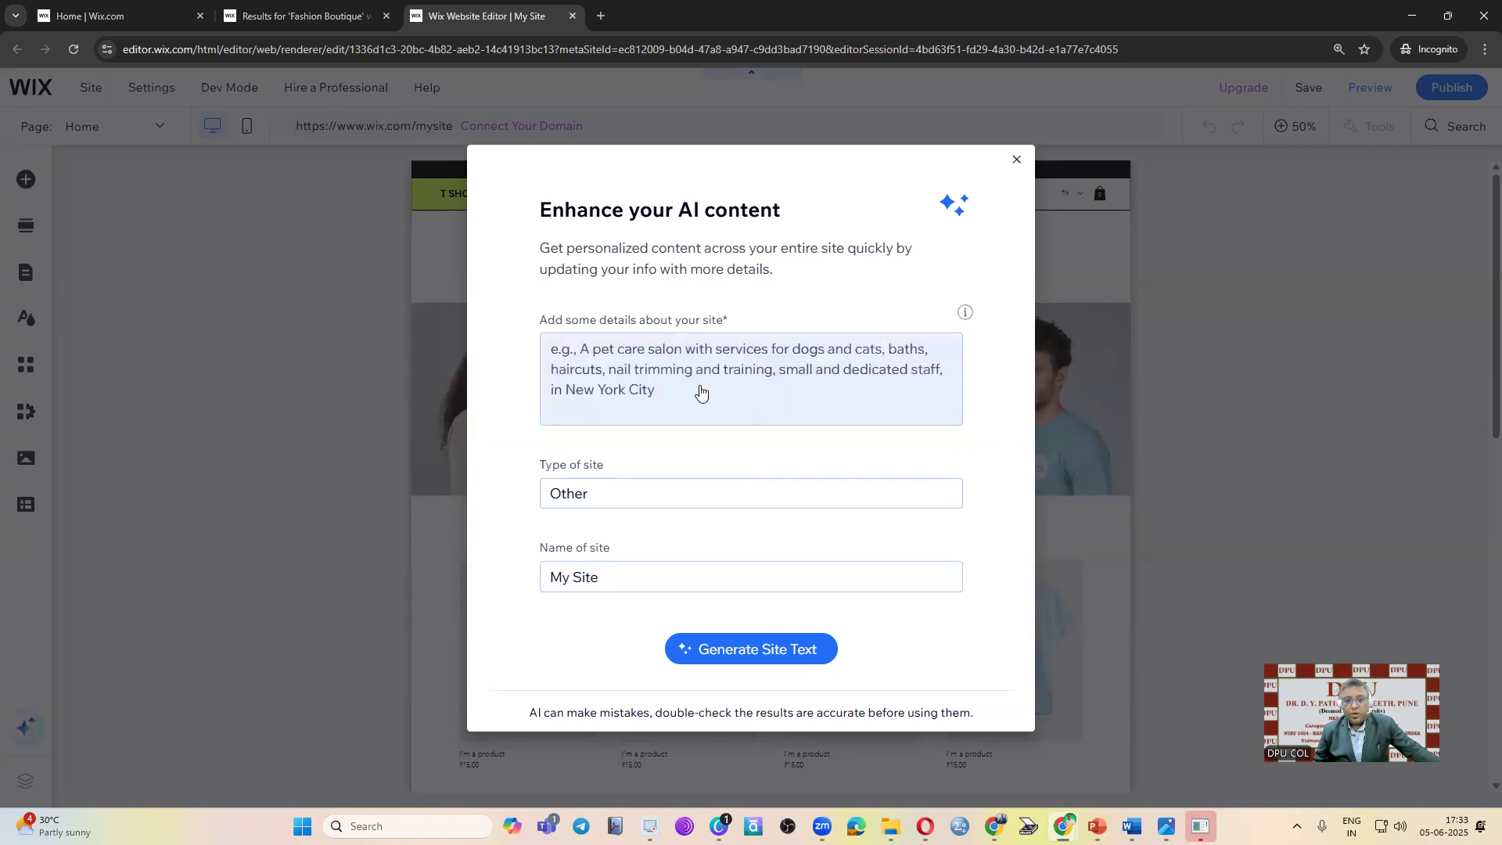
- Describe the site as a male and female fashion brand with fast-changing fashion
left_click(680, 403)
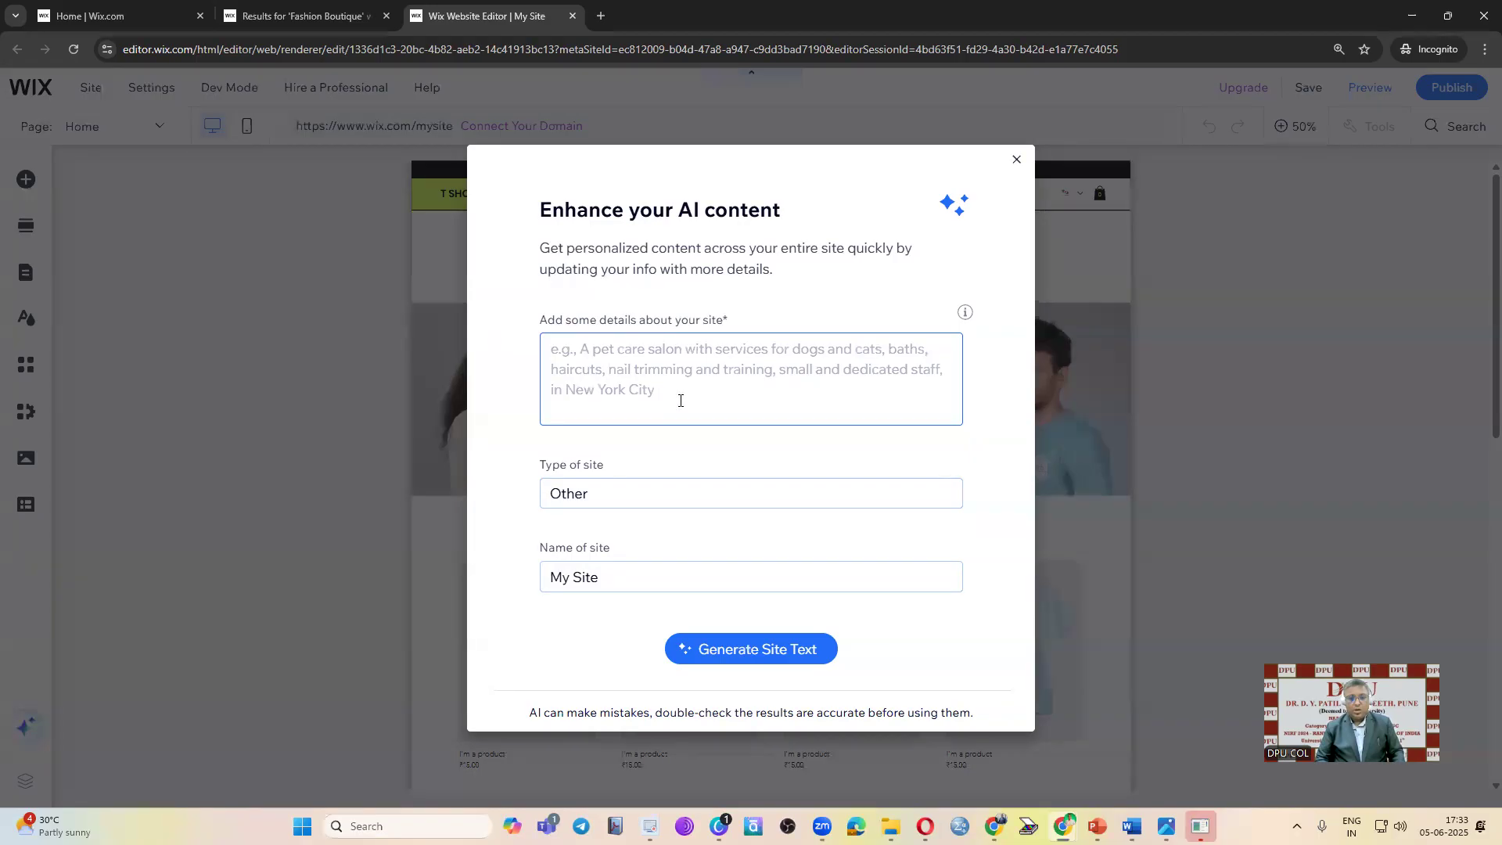
type("It a")
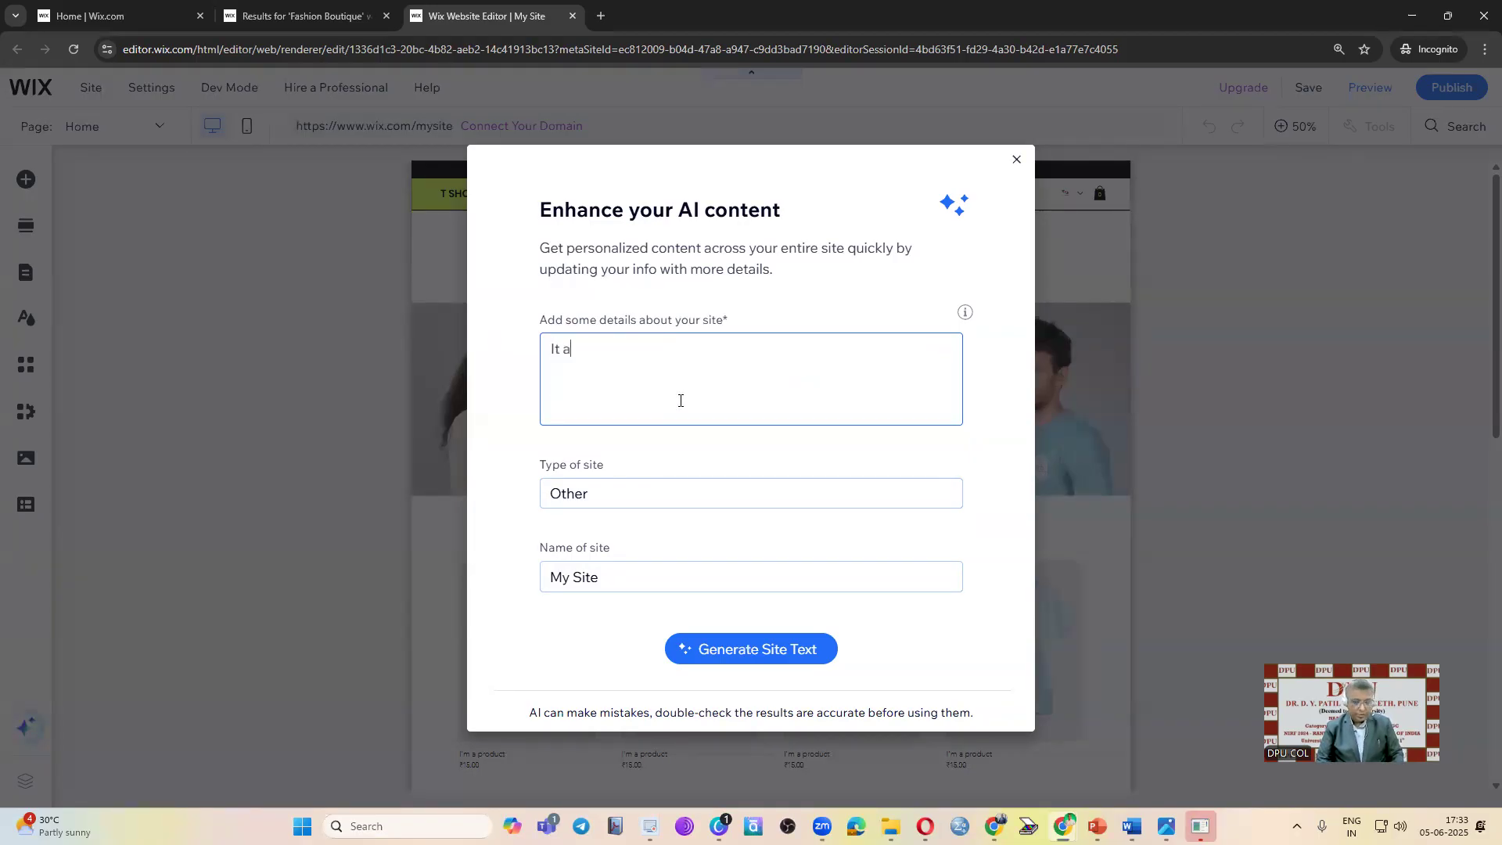
key("BackSpace")
key("BackSpace")
key("BackSpace")
key("BackSpace")
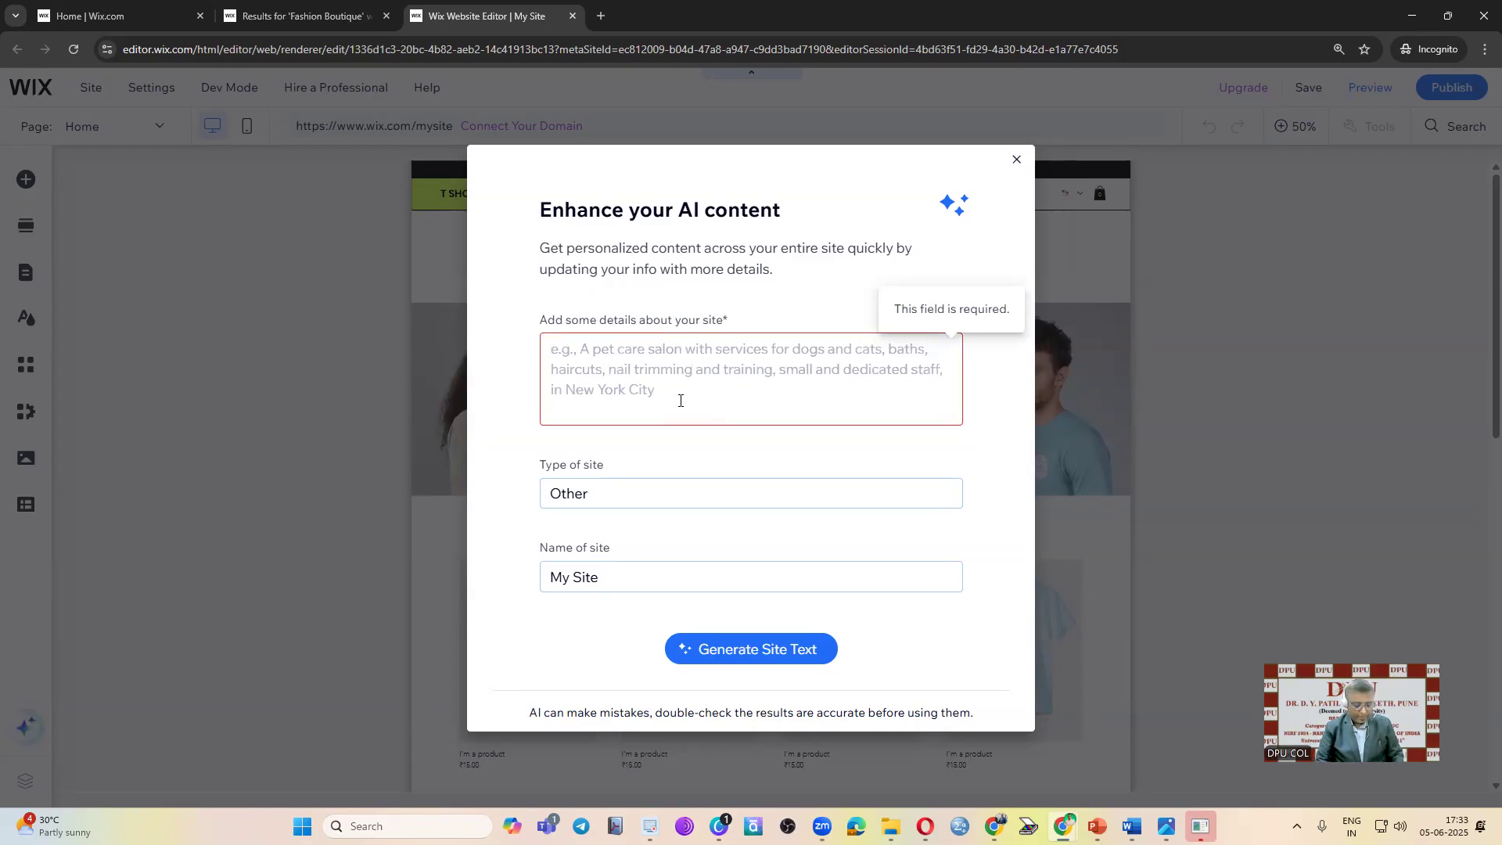
type("THIS")
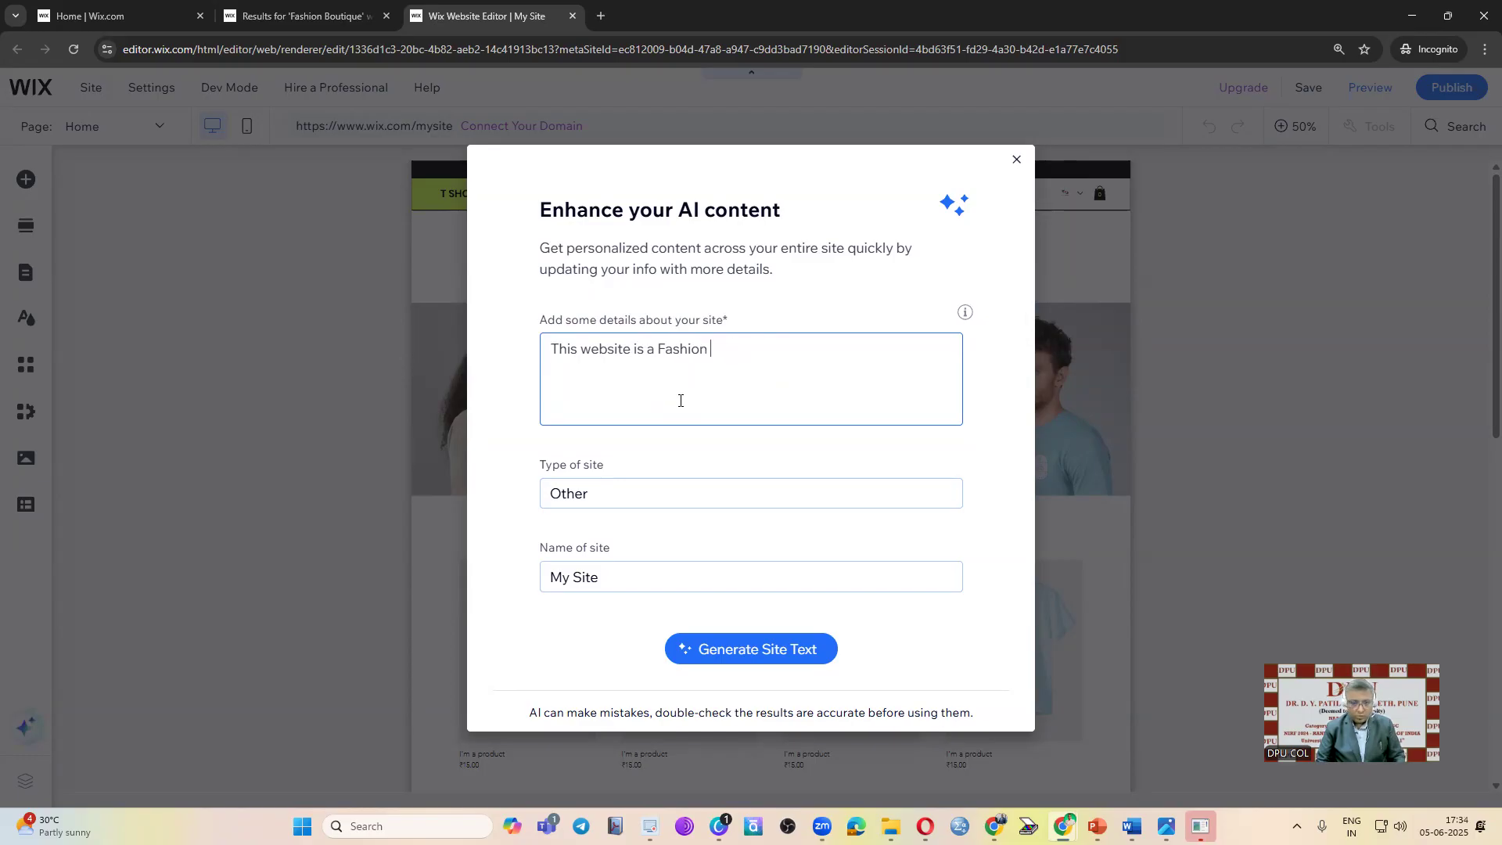
key("ctrl+Left")
key("BackSpace")
key("BackSpace")
key("BackSpace")
key("BackSpace")
key("BackSpace")
type("is abou")
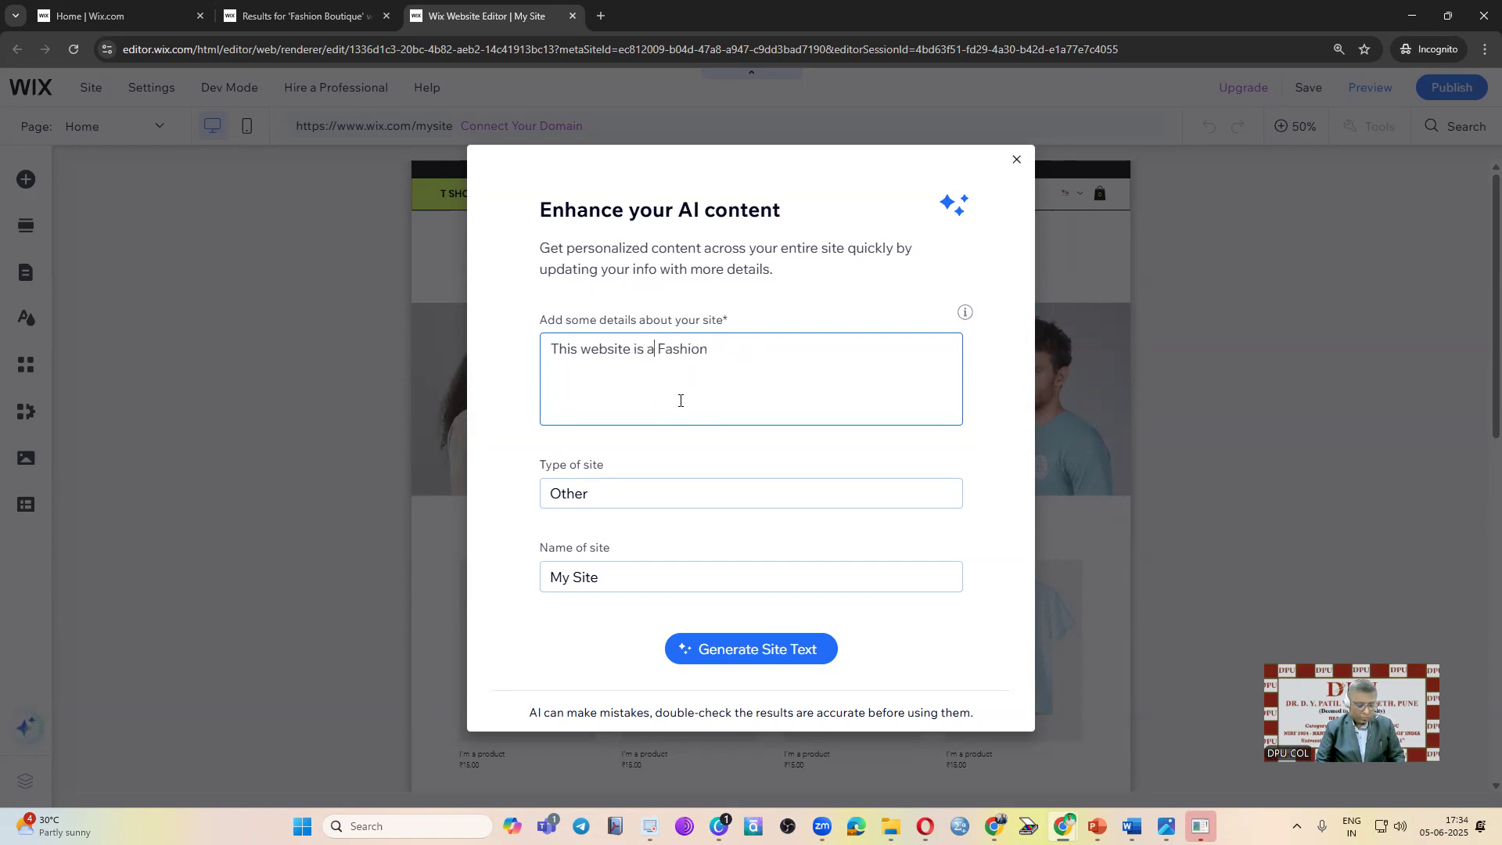
type("t a")
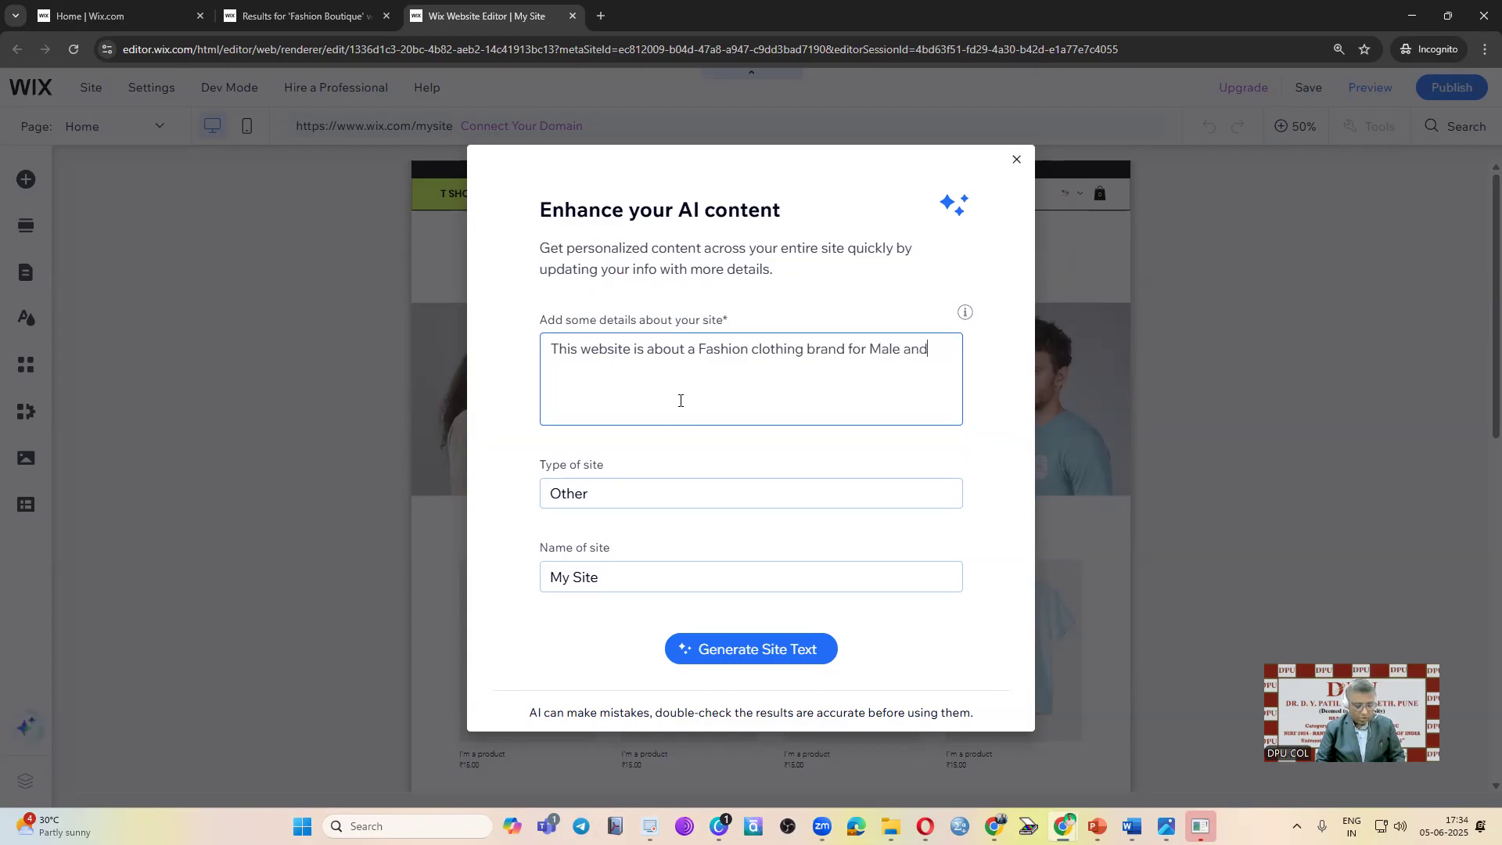
type("emale")
type("with Fast fashion")
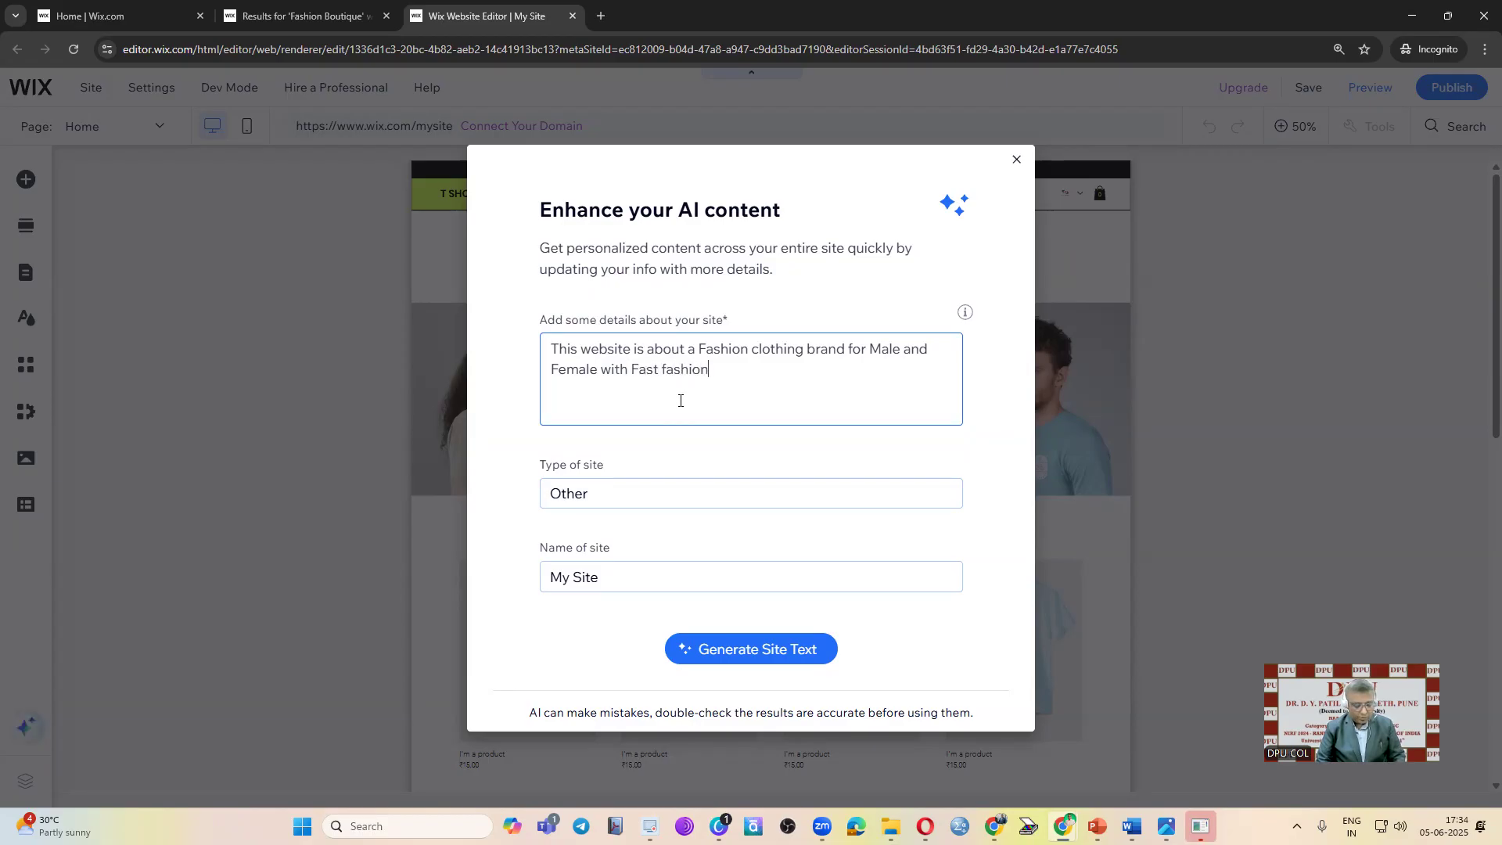
type(" Change")
- Set site type to 'Fashion Brand' and name to 'Fashion Today', then generate the site text
left_click(637, 492)
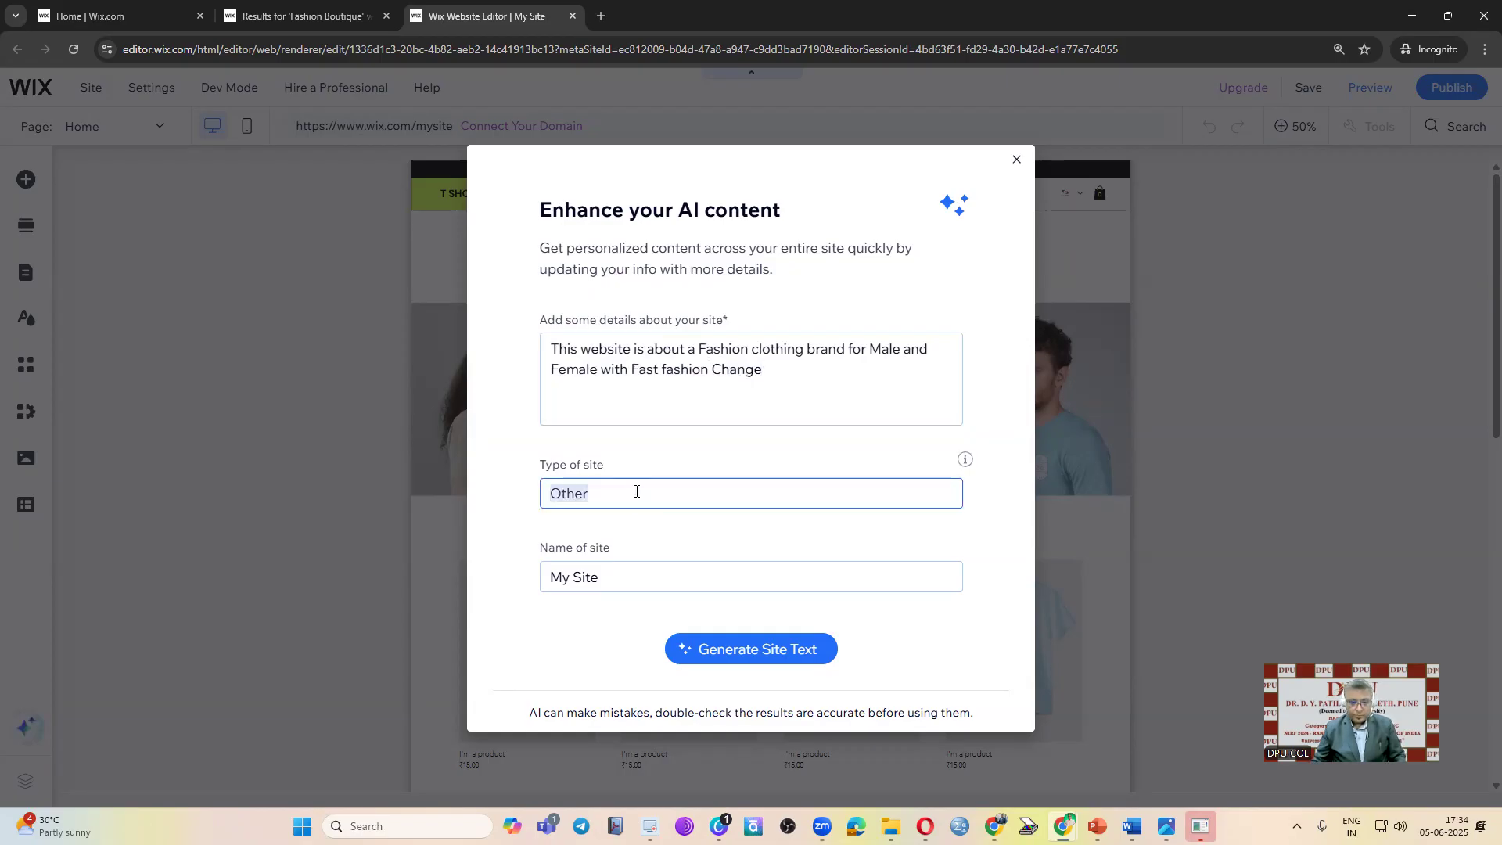
key("BackSpace")
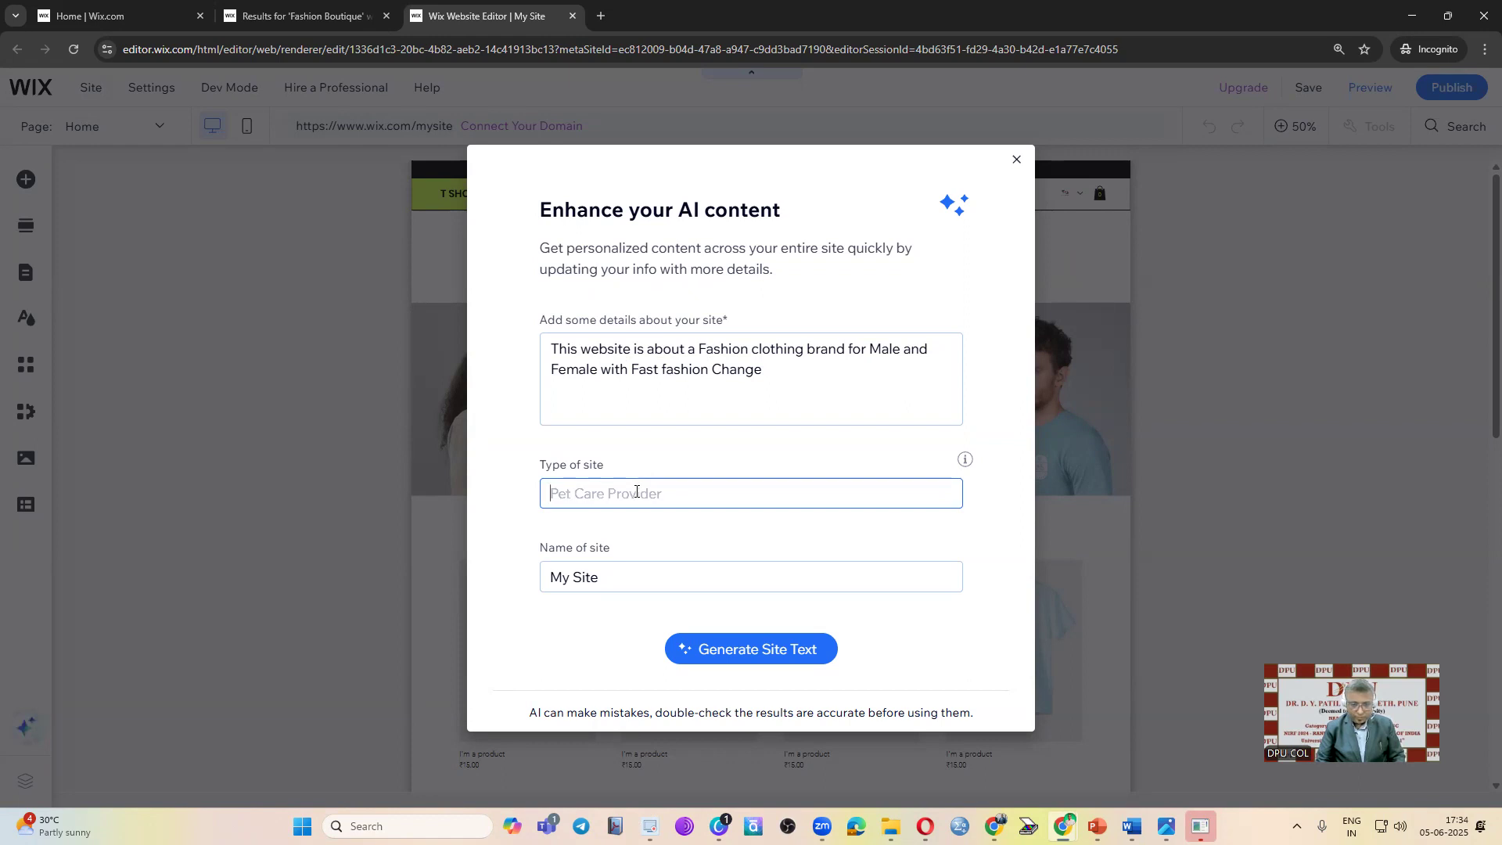
type("Fashion")
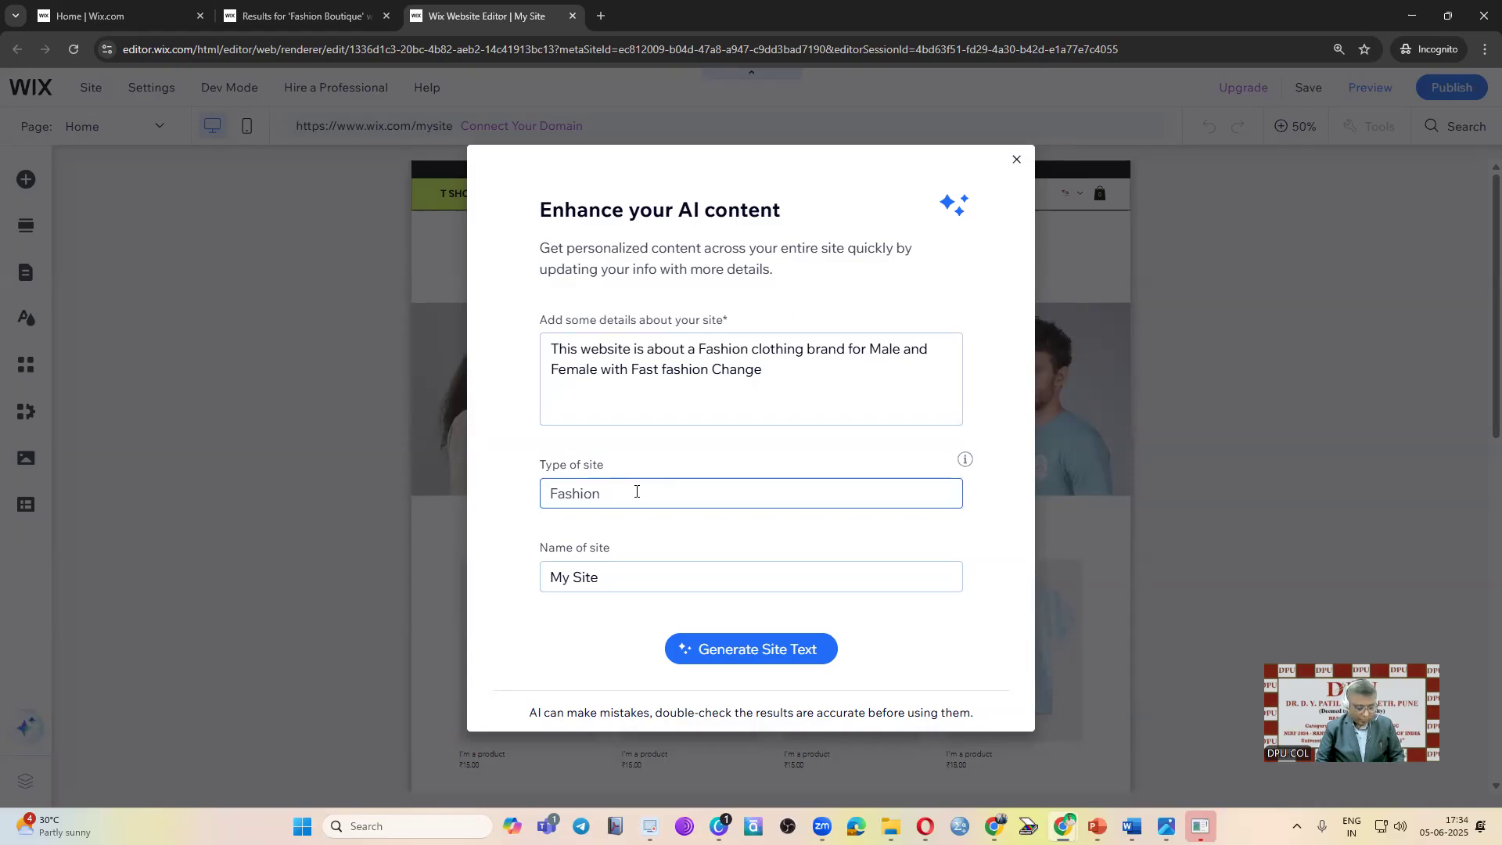
type(" Brand")
left_click(628, 572)
key("BackSpace")
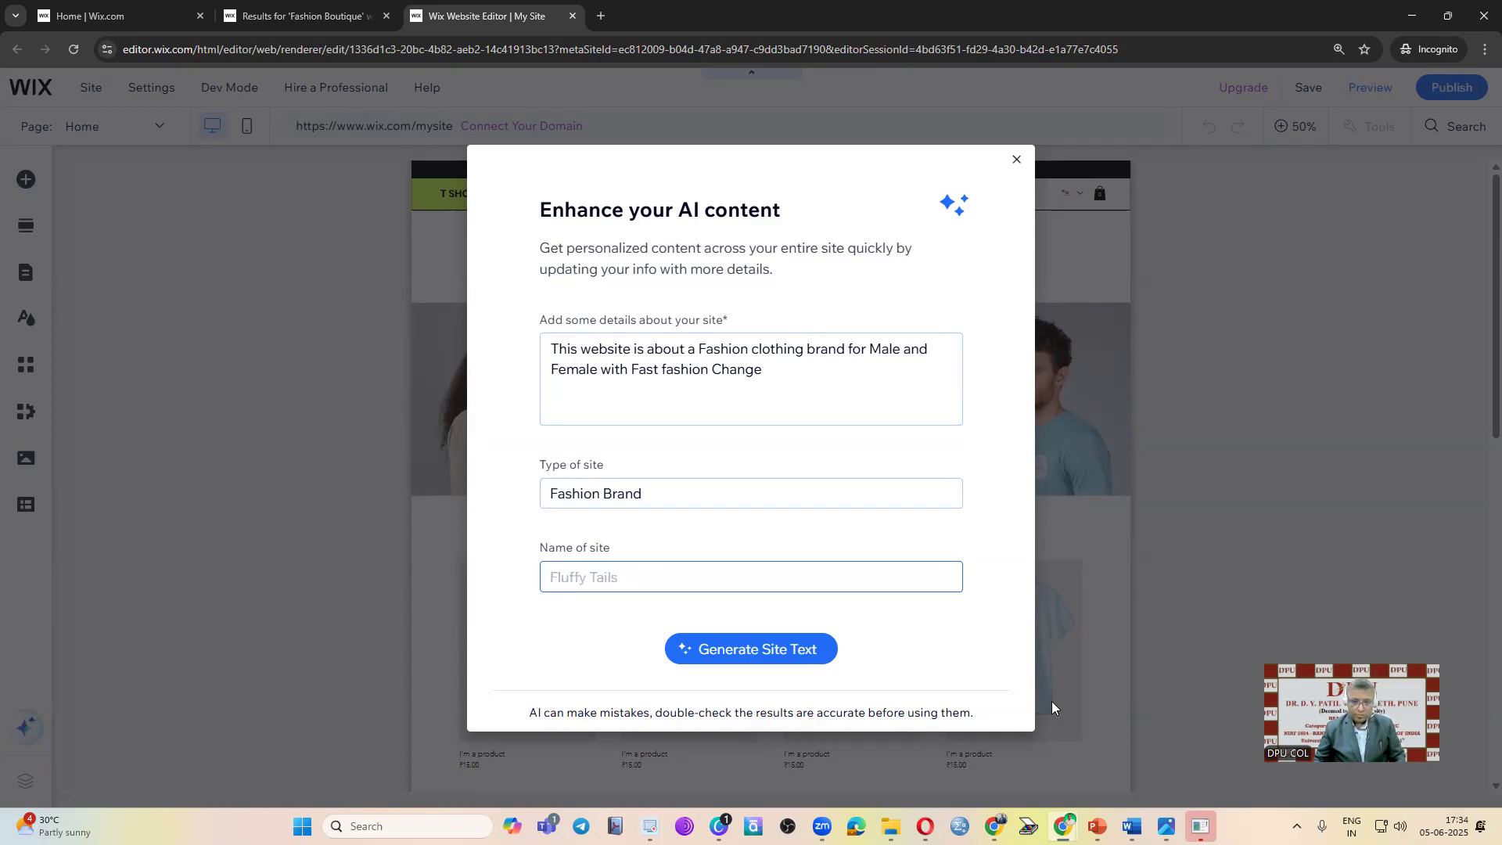
type("Fash")
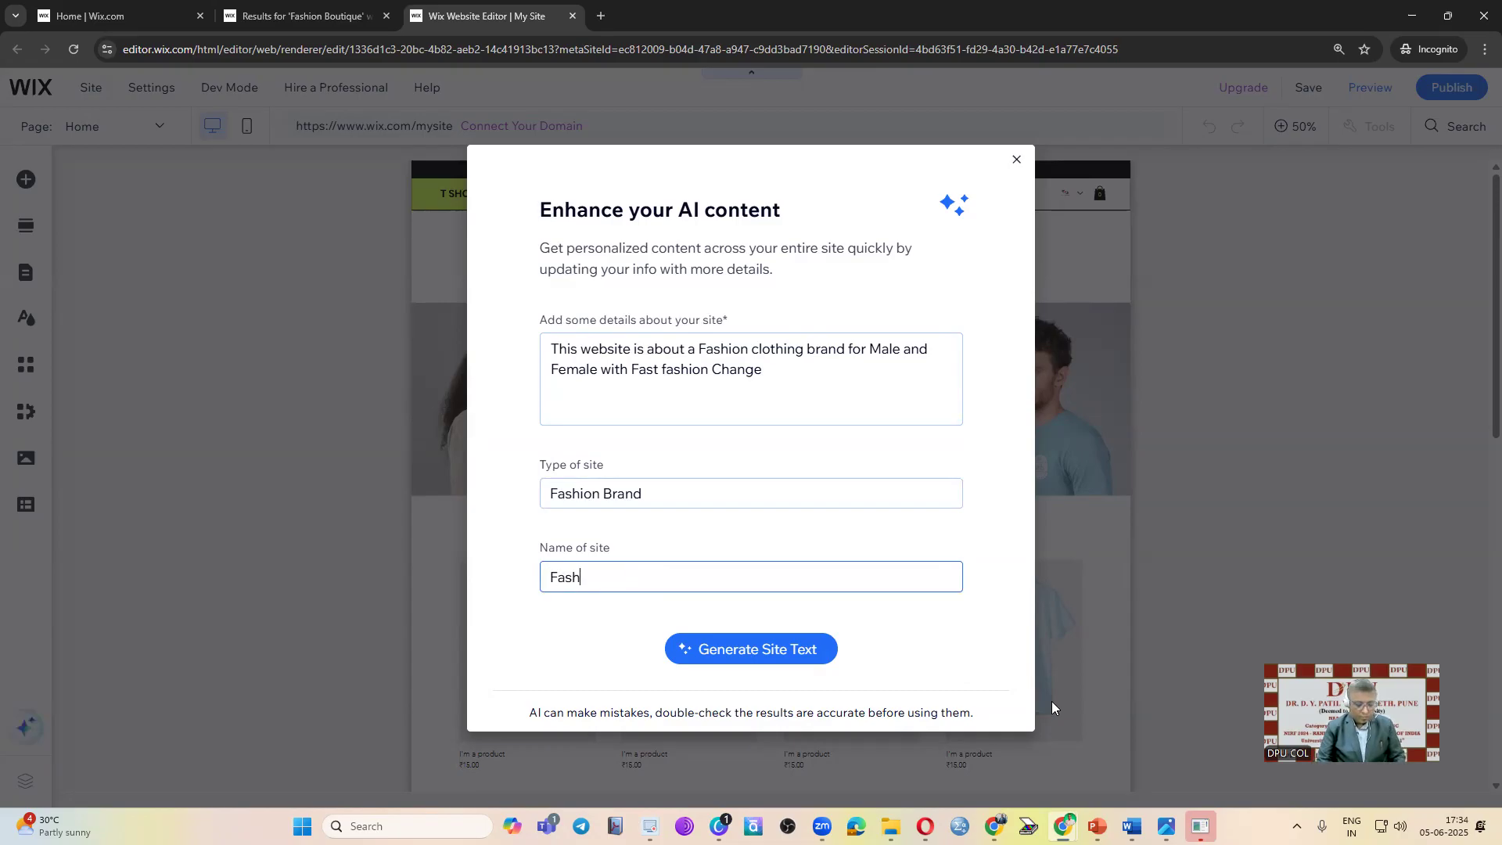
type("ion Today")
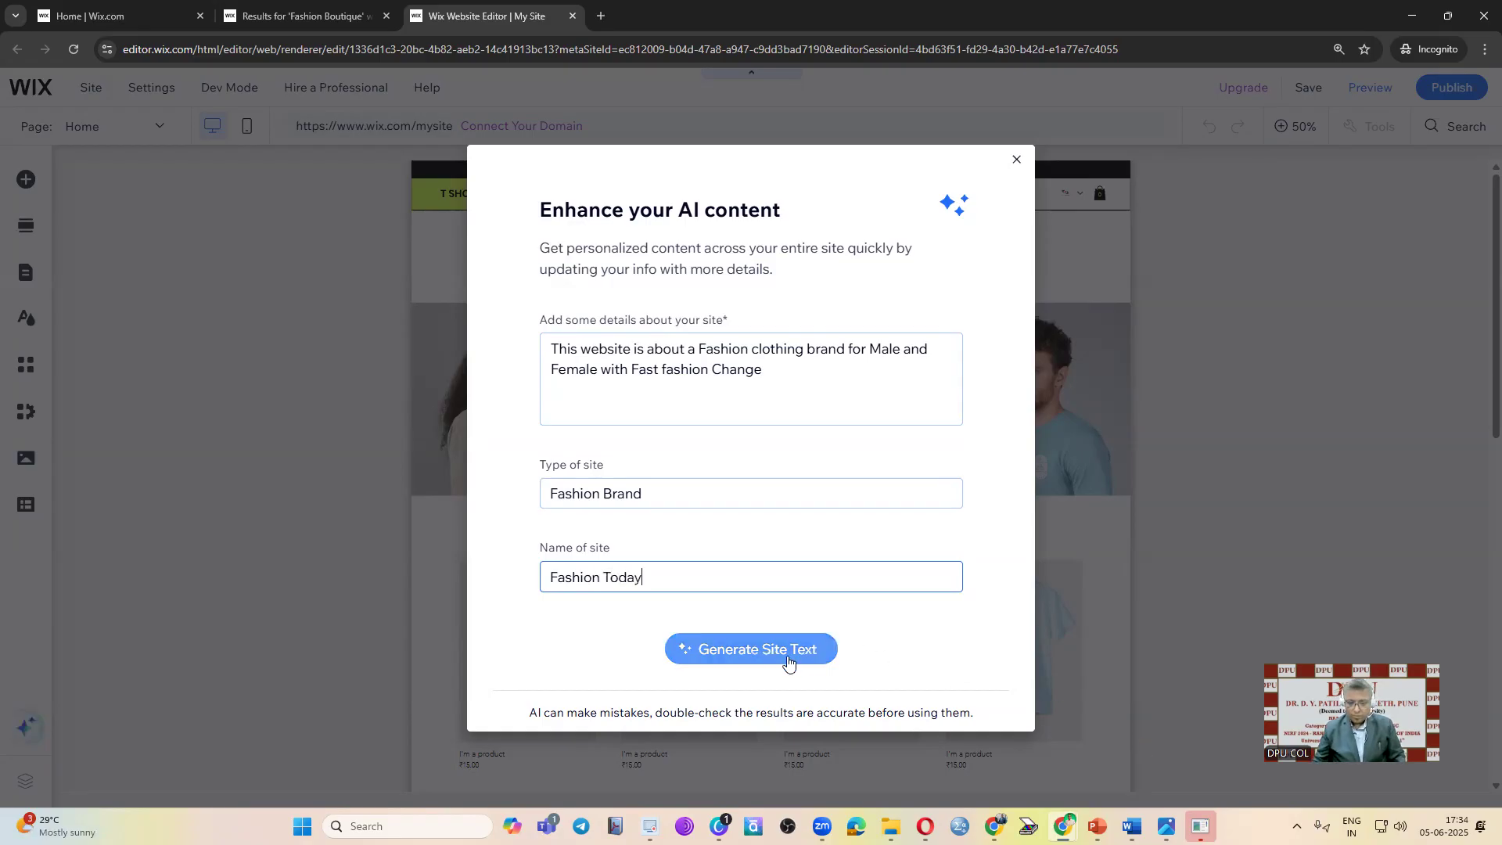
left_click(727, 661)
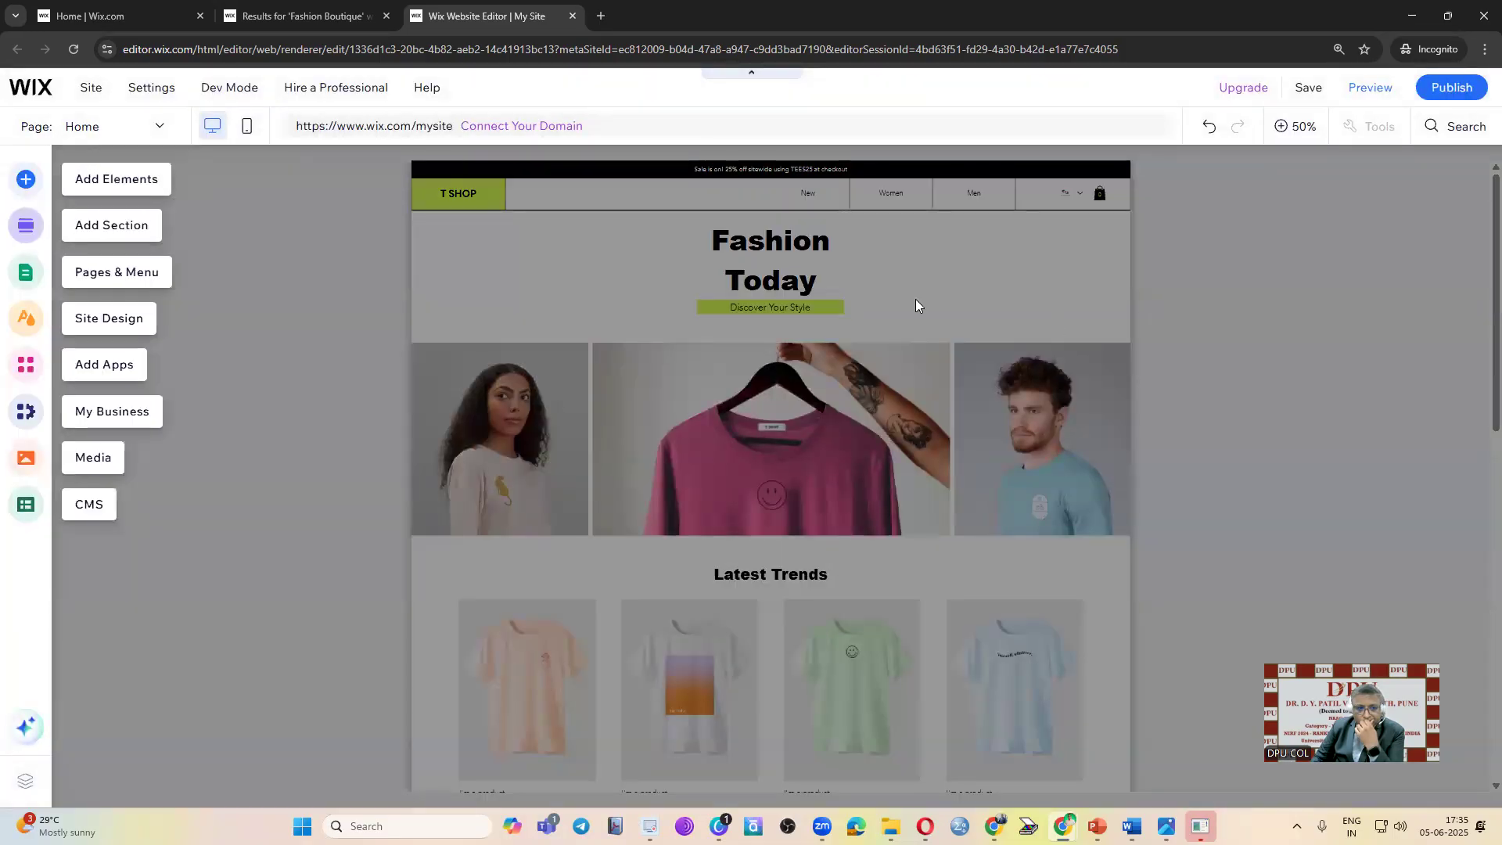
- Dismiss the overlay once the AI text generation has finished
left_click(1289, 410)
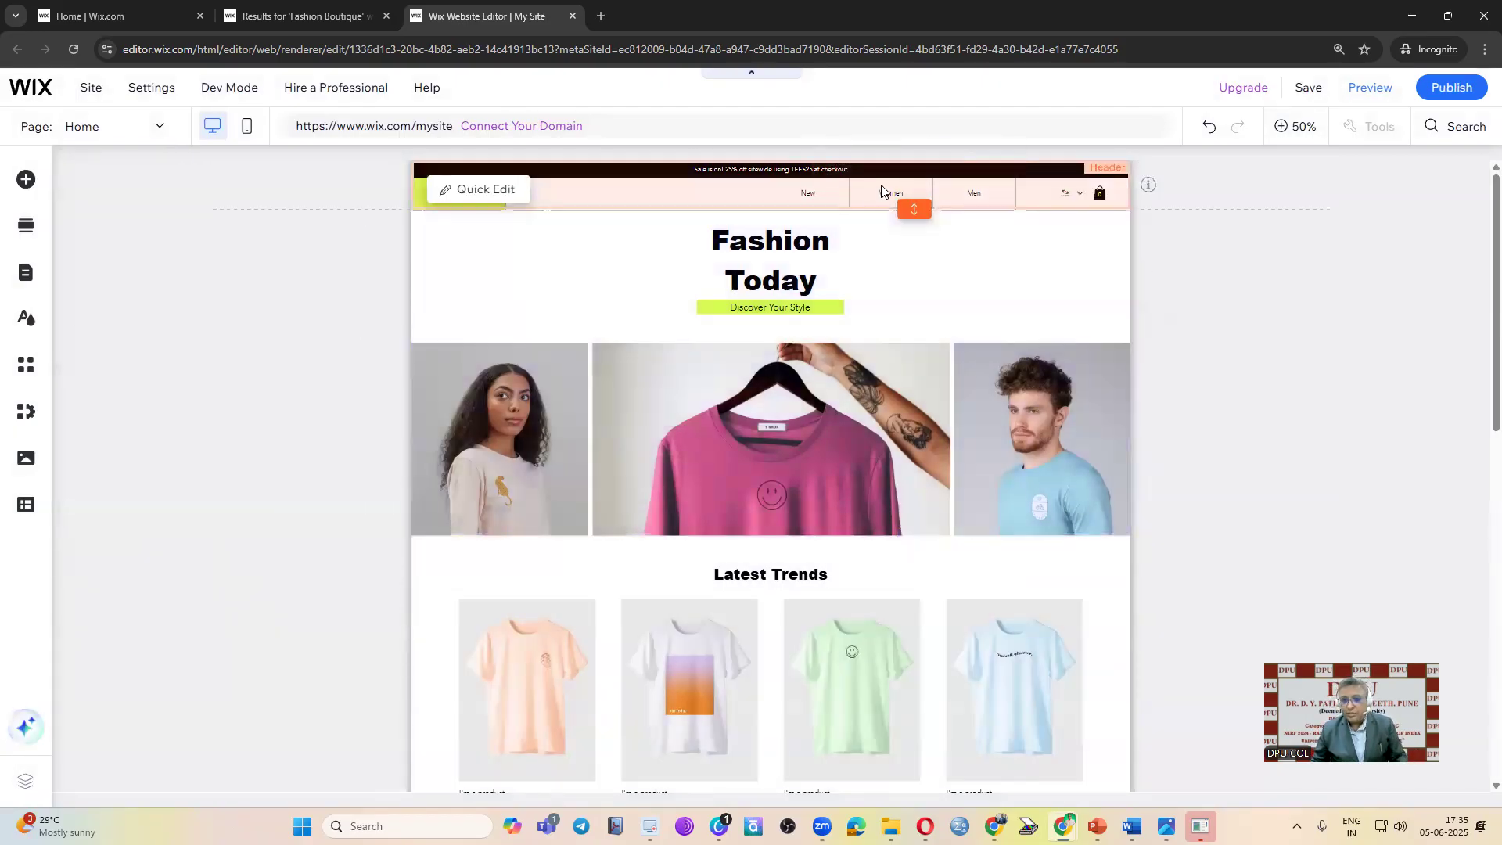
- Zoom the homepage to 100% and inspect the sale banner text without changing it
left_click(816, 202)
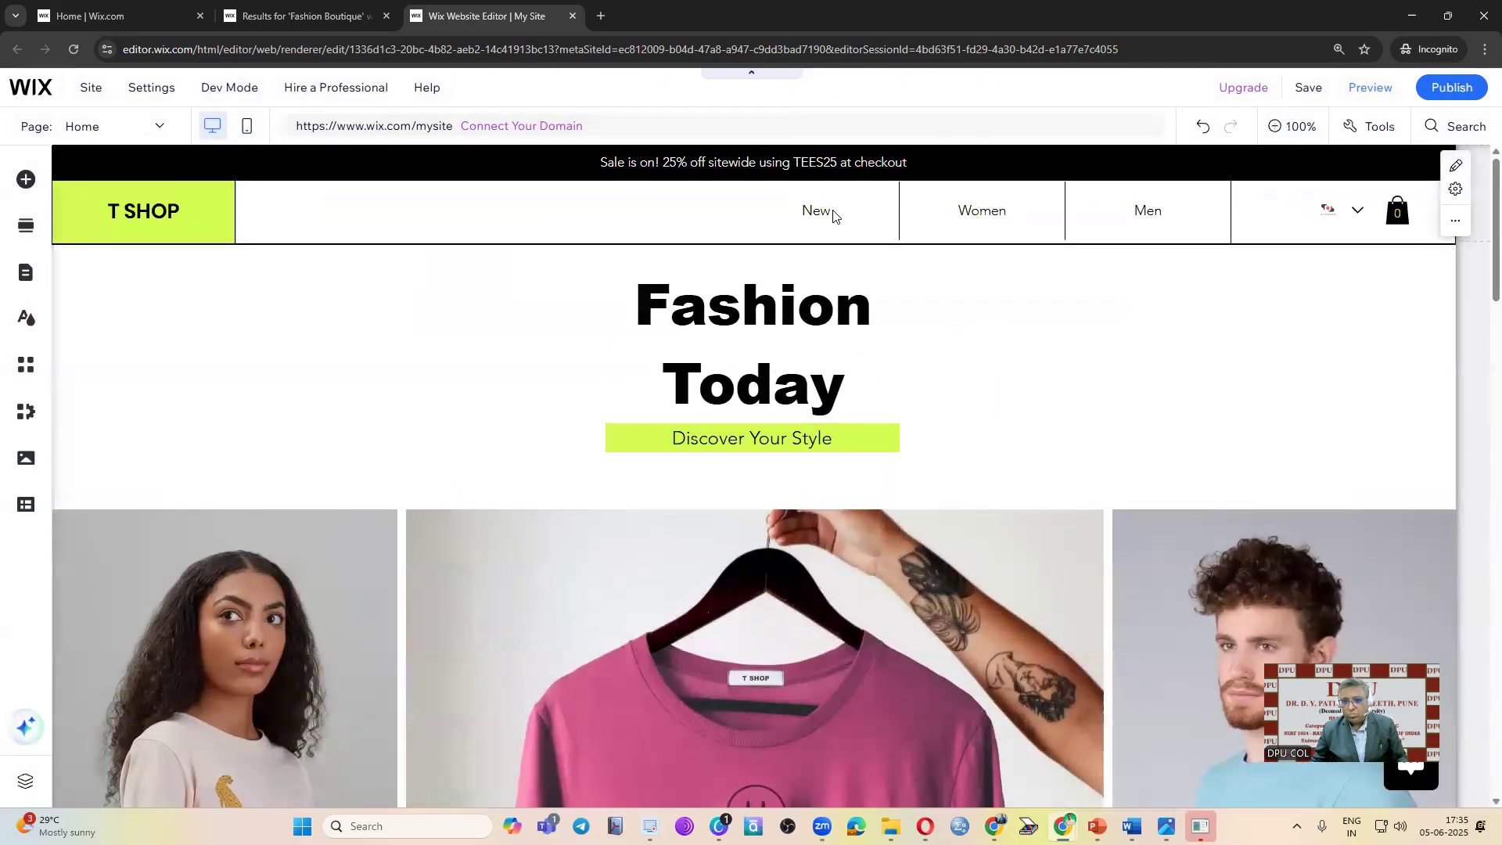
double_click(955, 162)
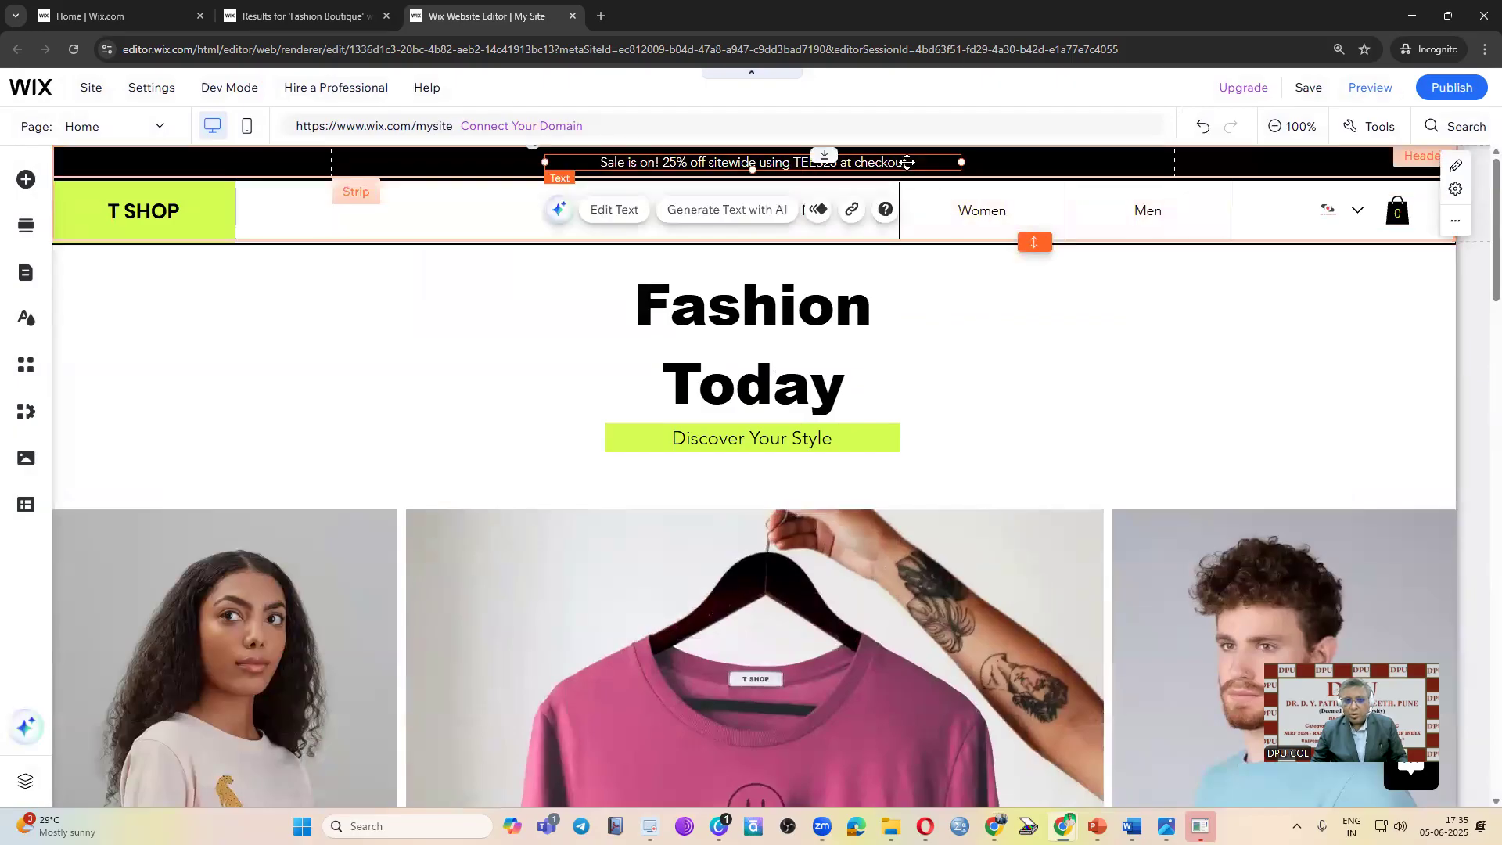
left_click(1442, 236)
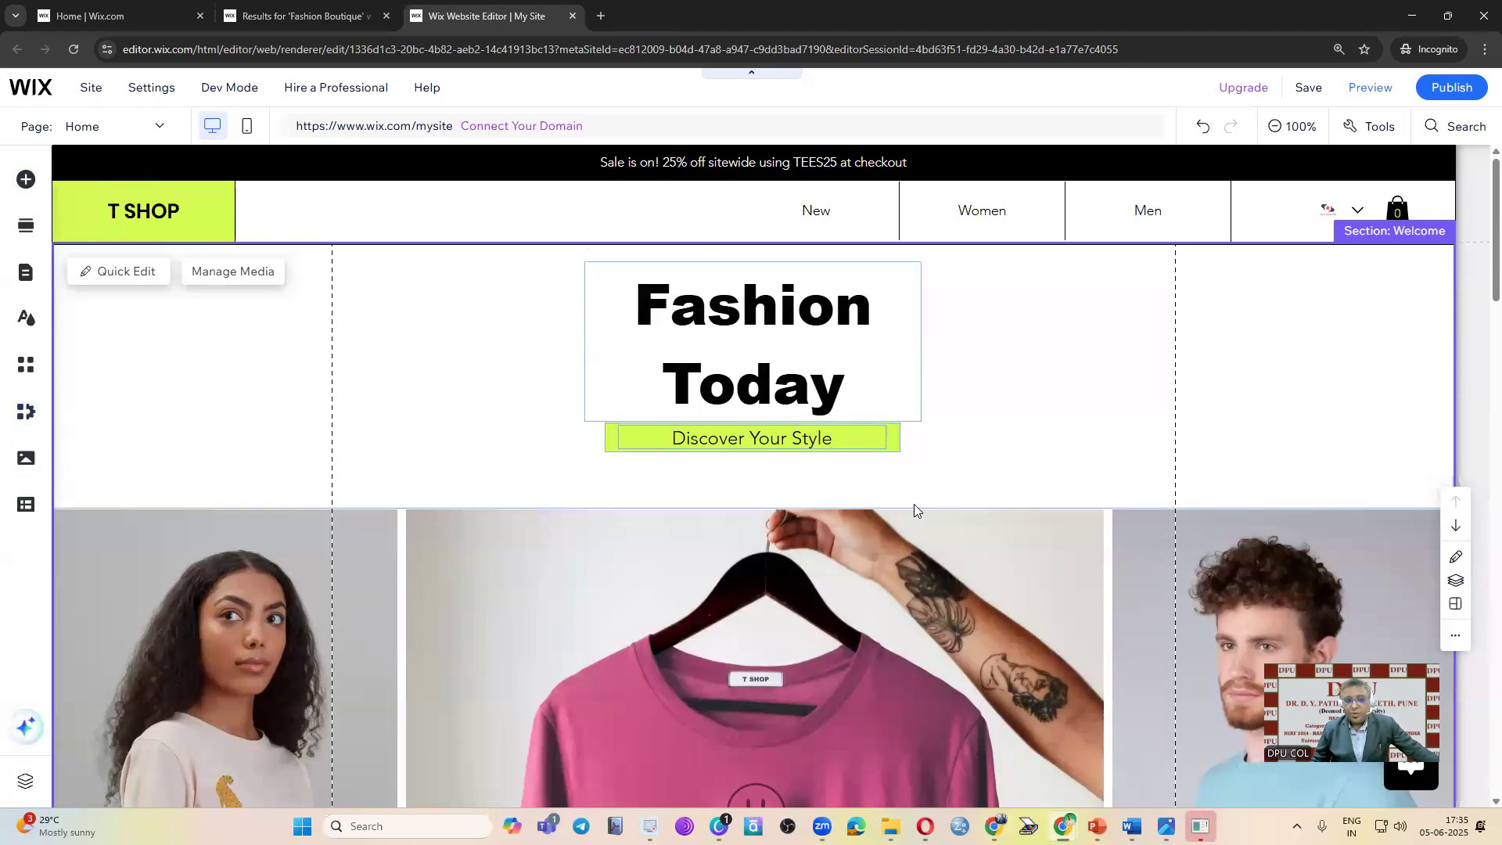
- Change the header logo text from T SHOP to bold 'Fashion Today'
left_click(173, 211)
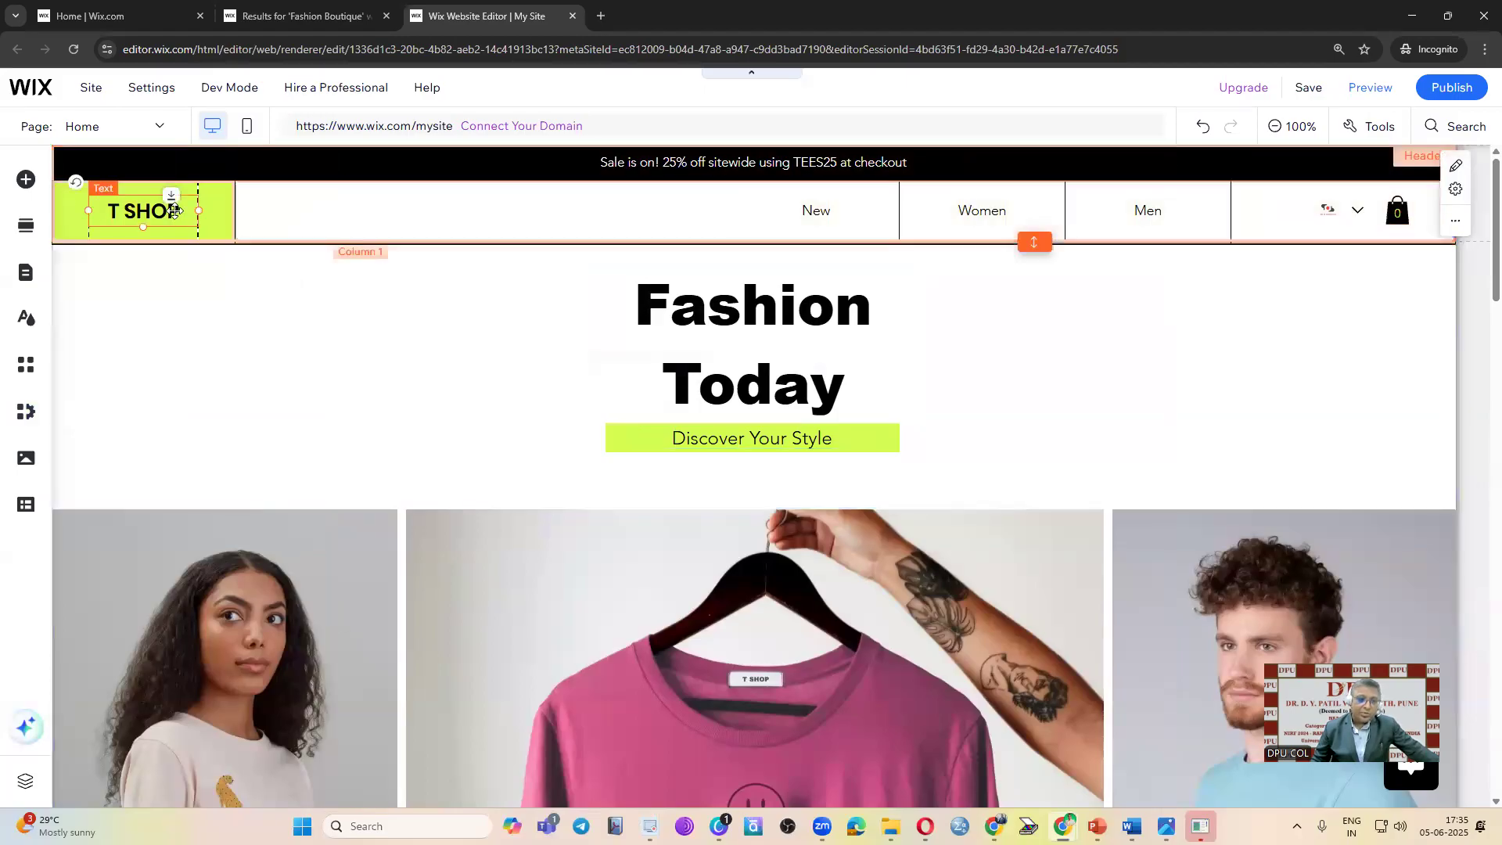
double_click(174, 211)
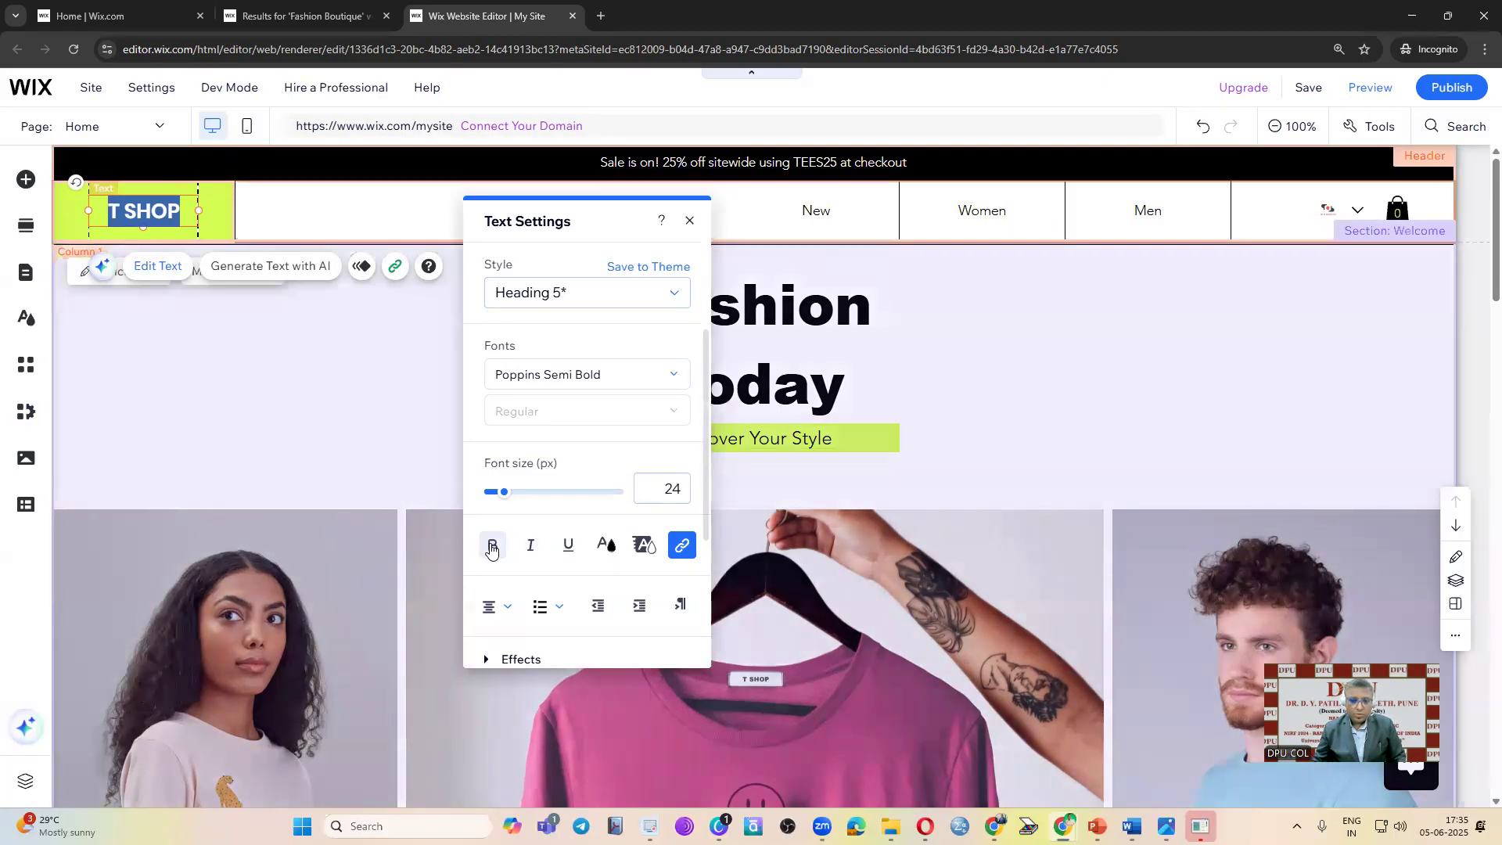
left_click(492, 545)
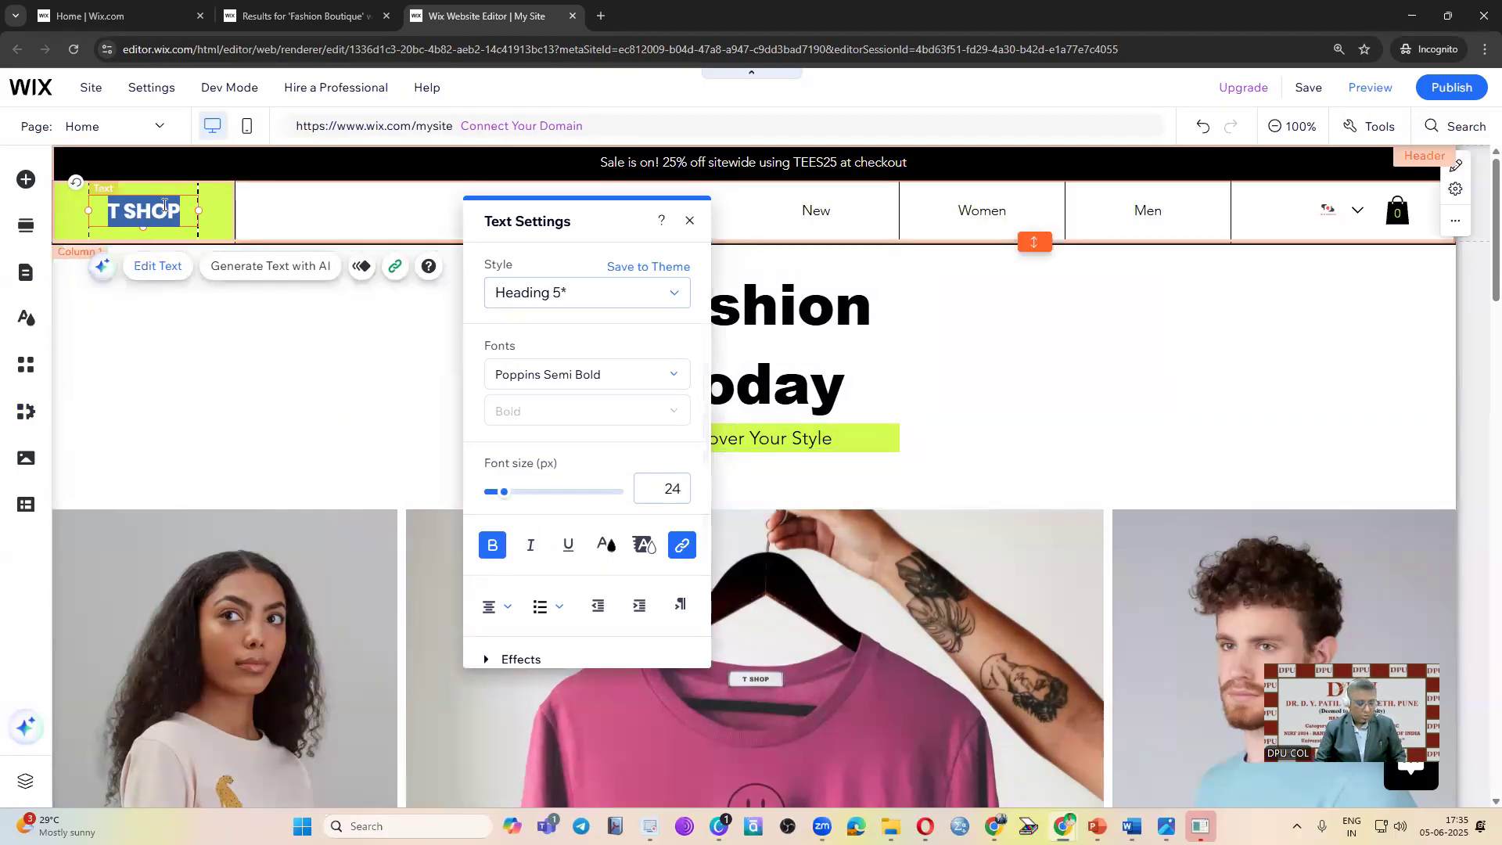
type("F")
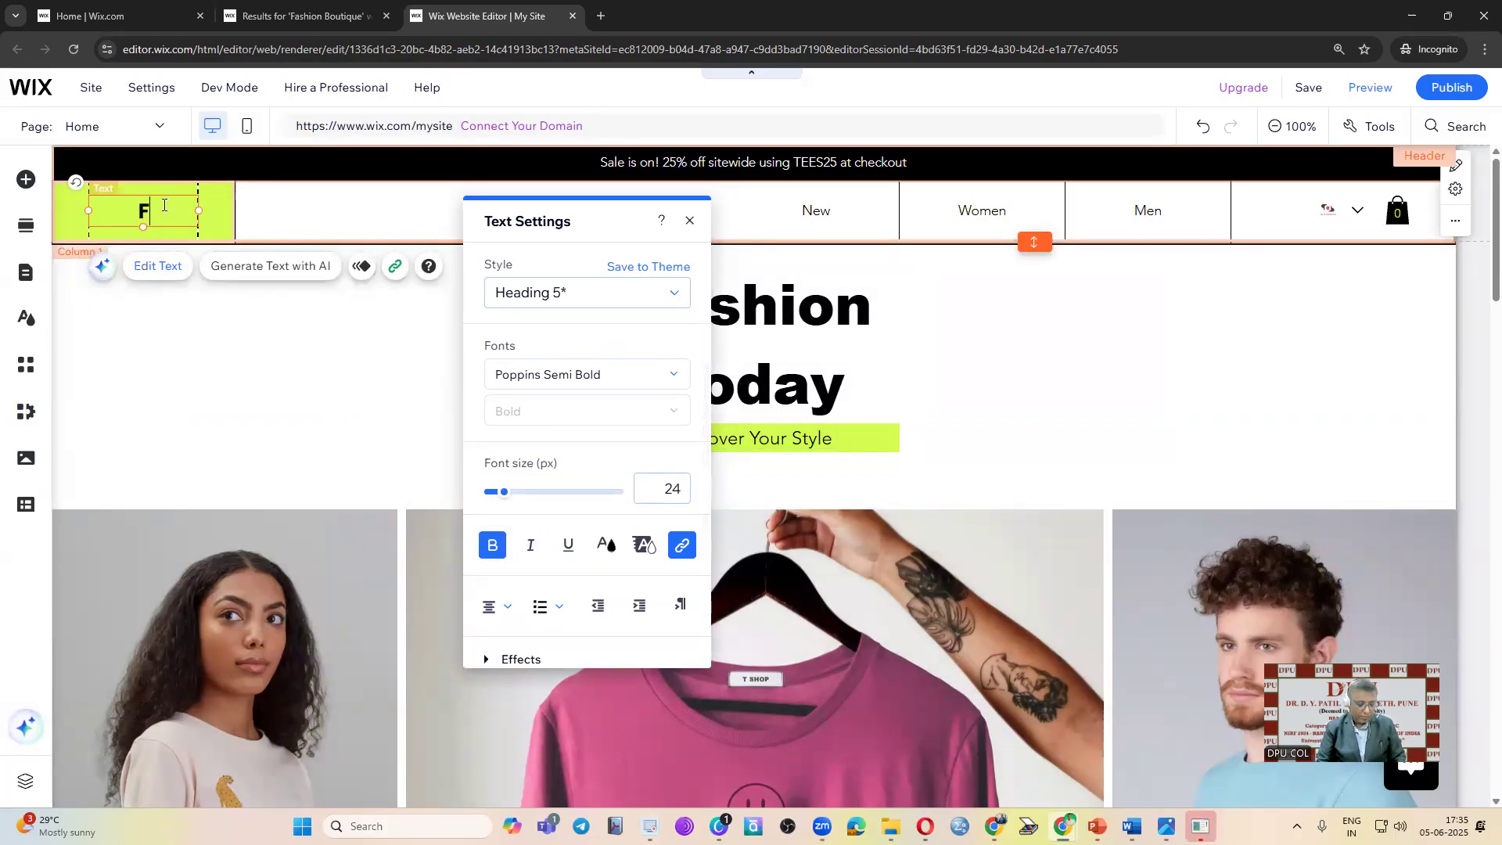
type("ashion Today")
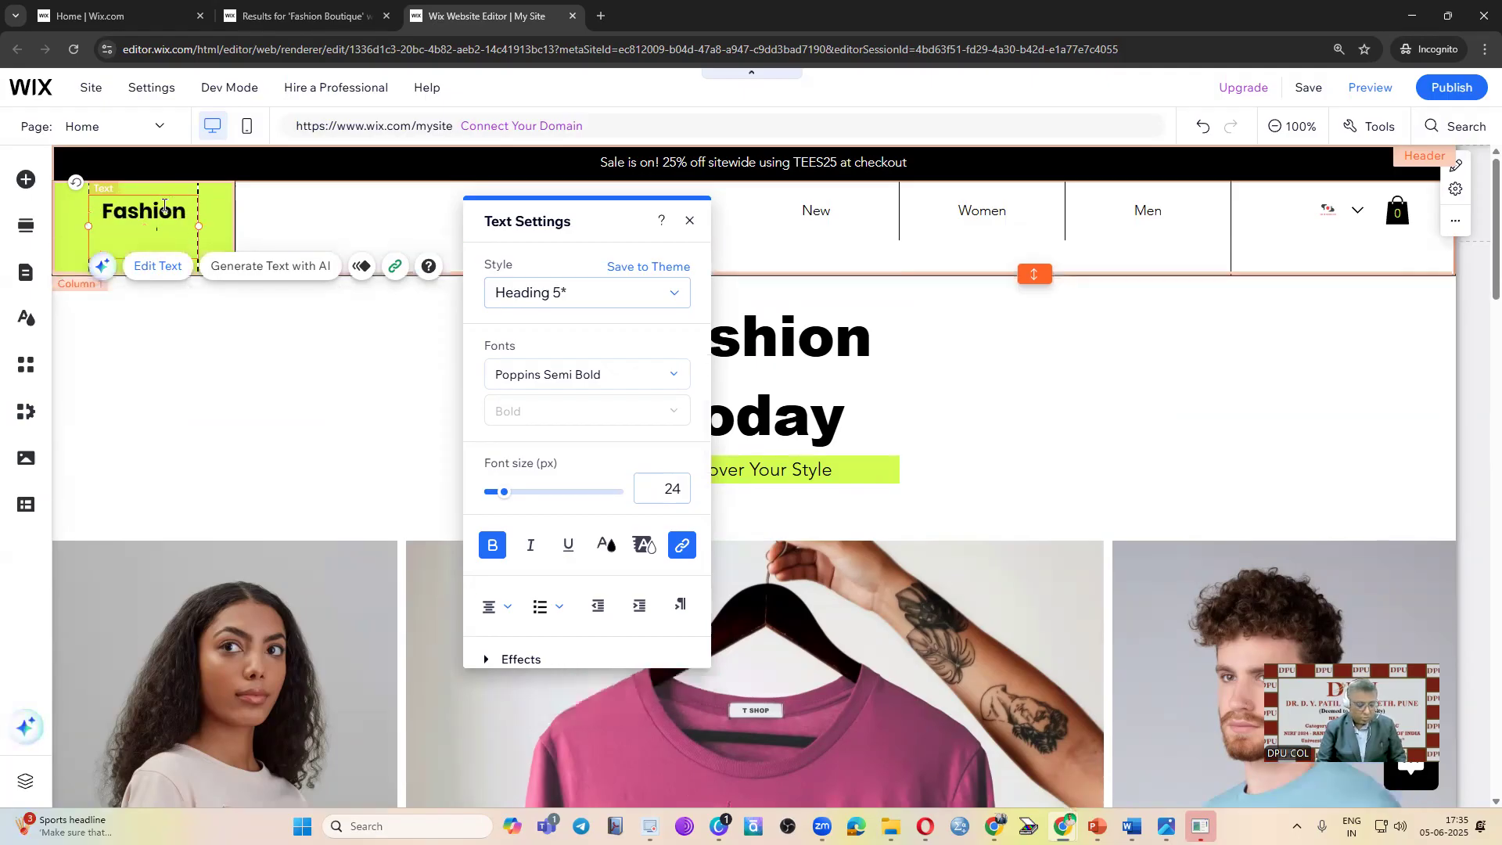
left_click(270, 363)
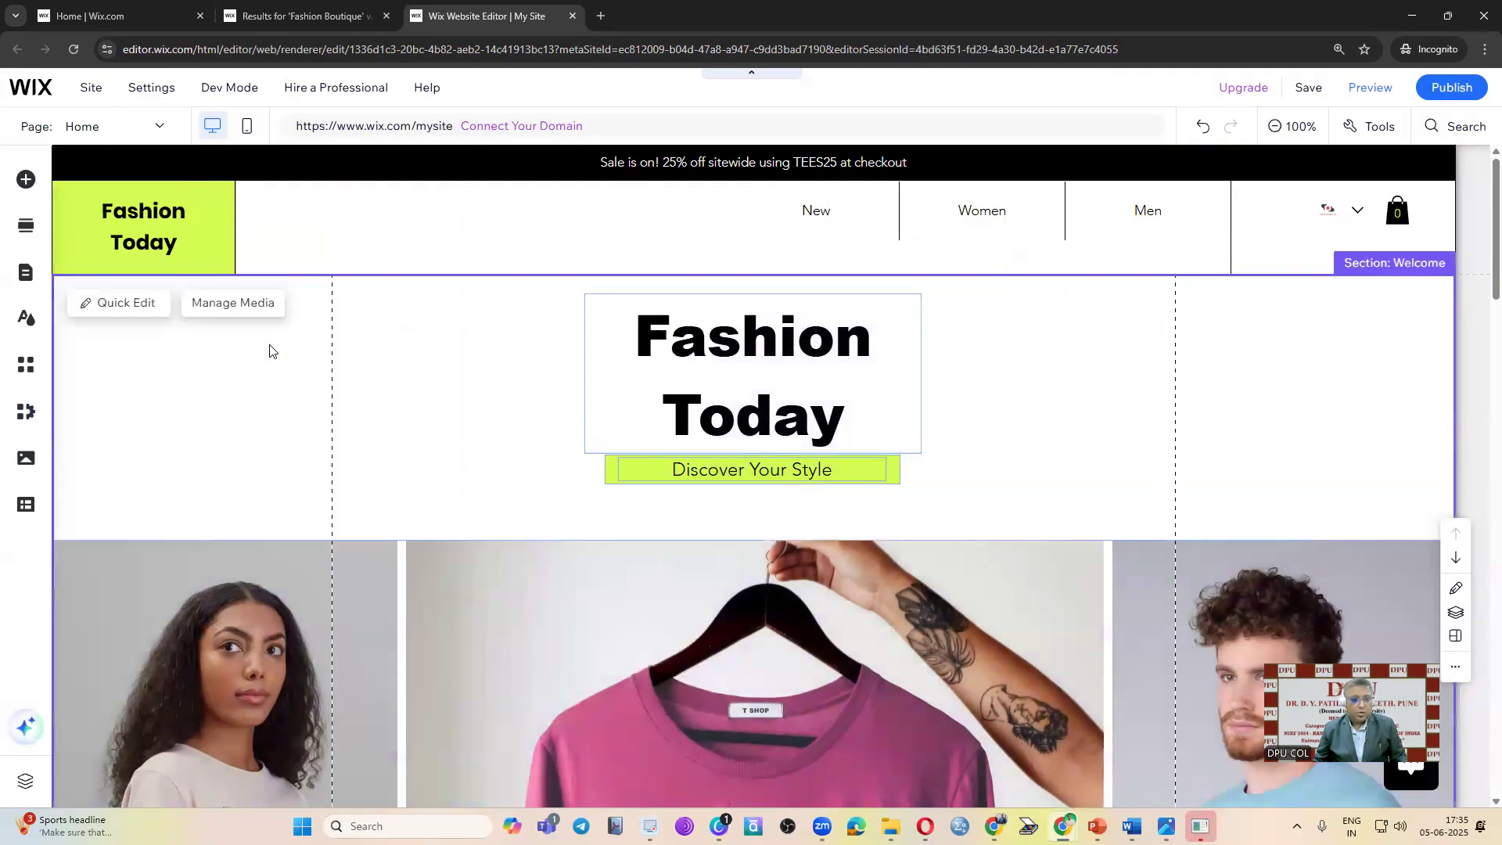
- Try enlarging the logo text from 24 to 35 px, then undo the size change
double_click(167, 220)
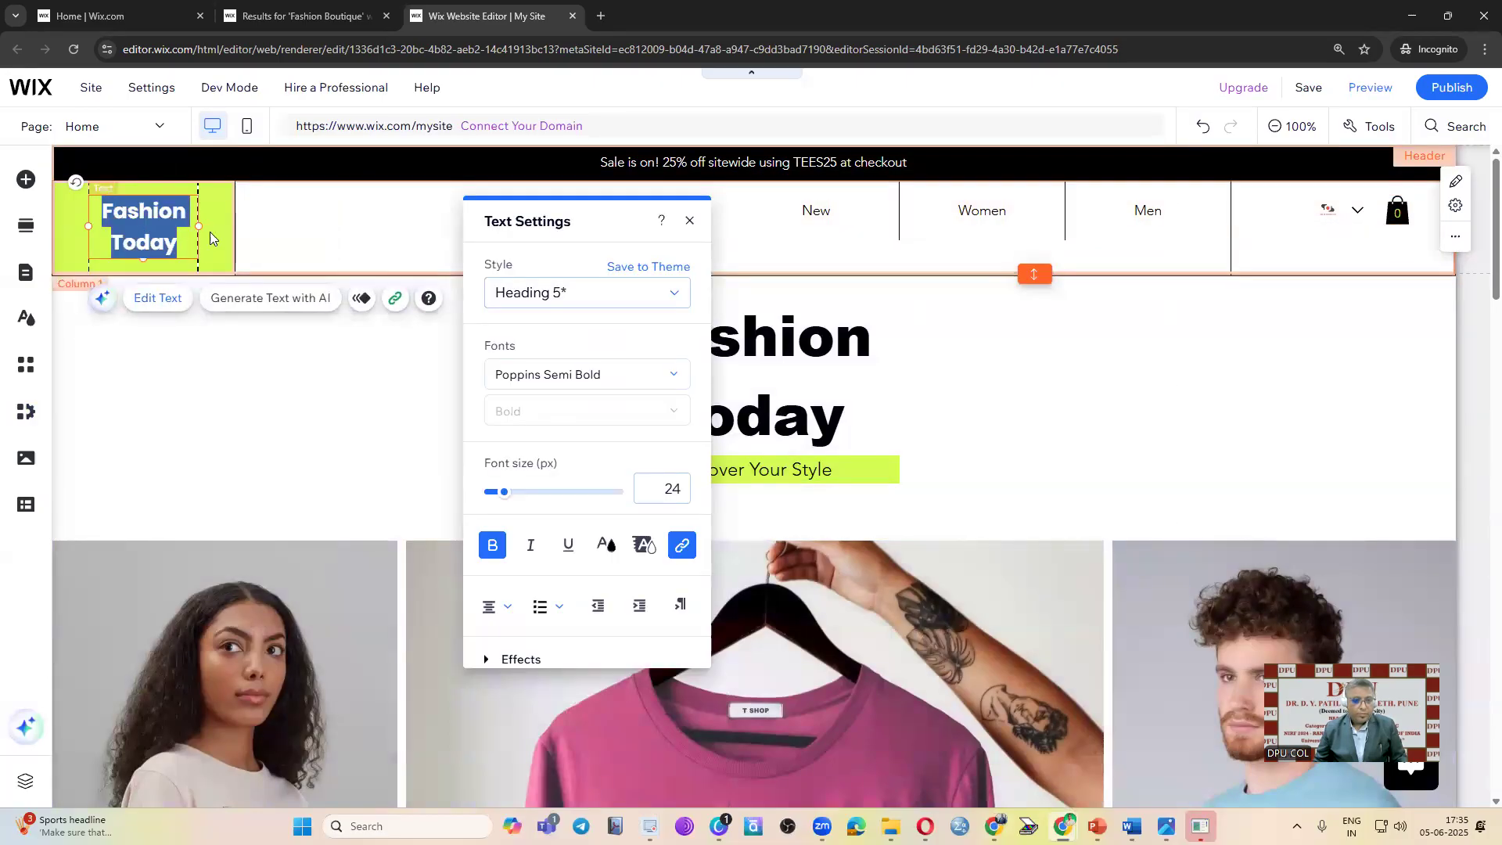
left_click_drag(505, 492, 498, 499)
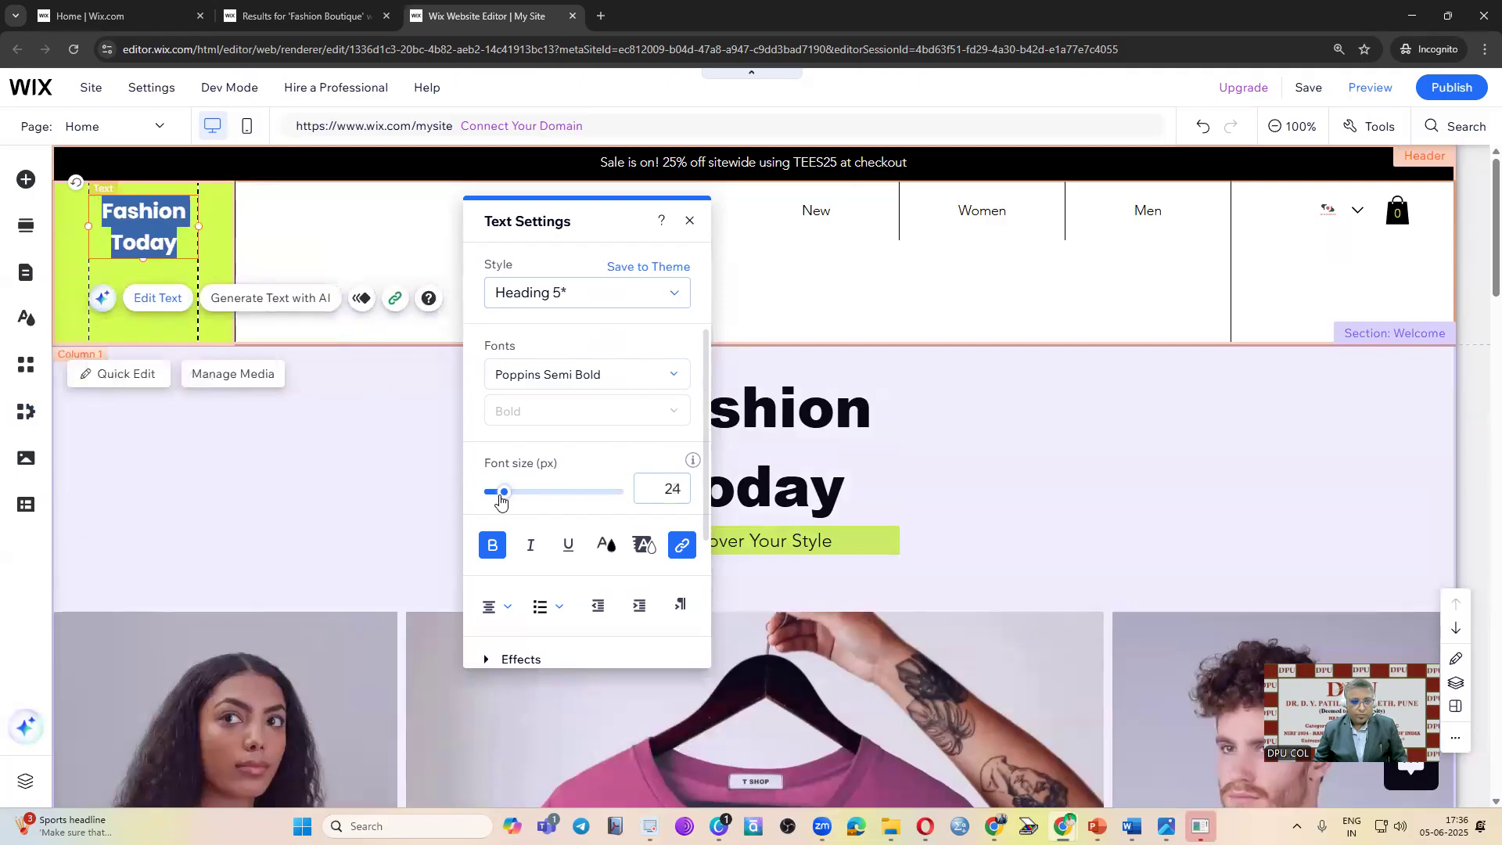
left_click(338, 424)
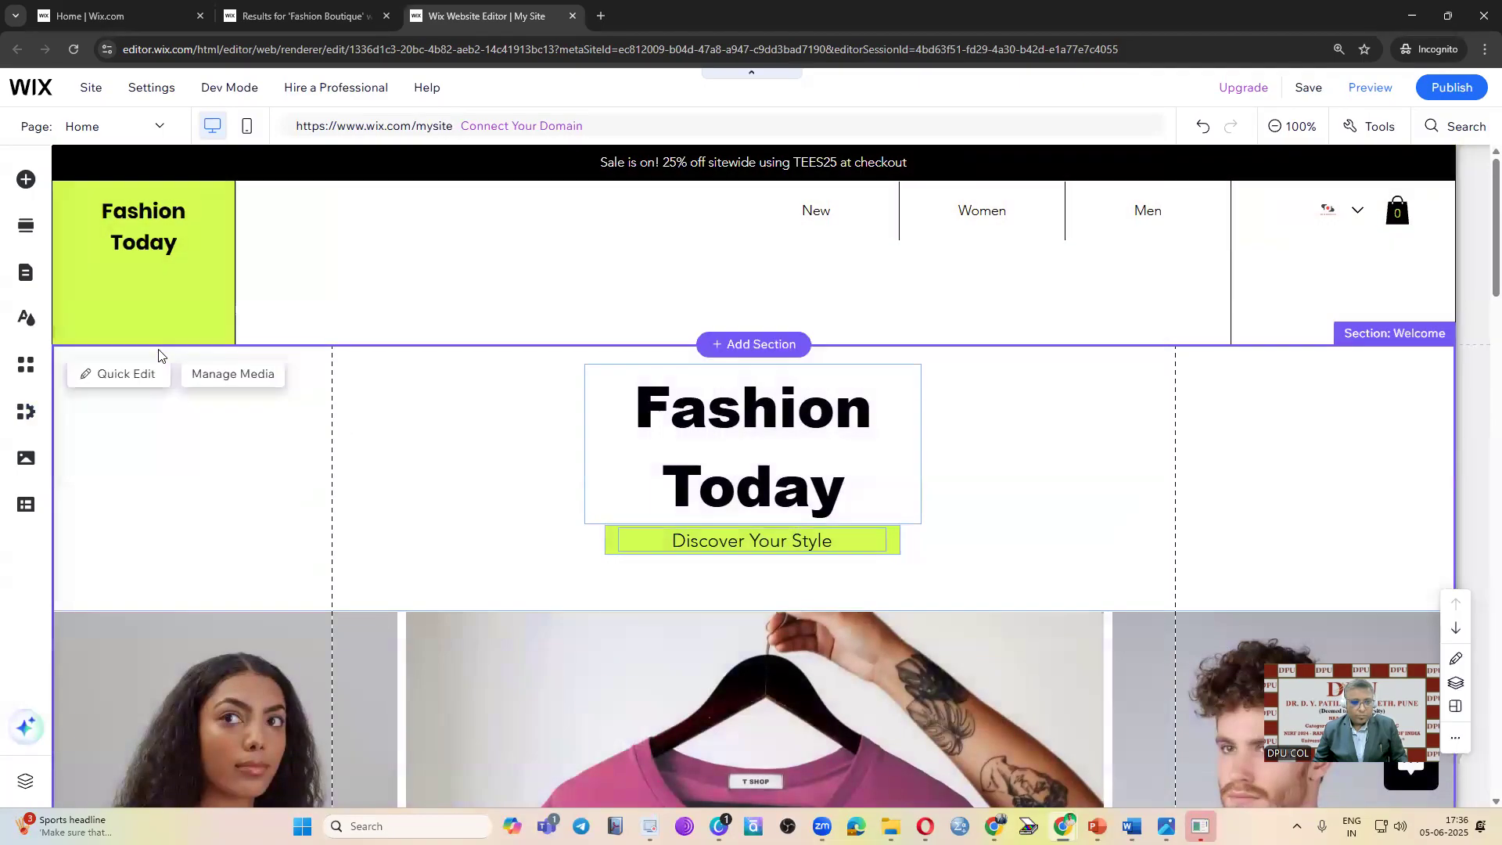
left_click(152, 341)
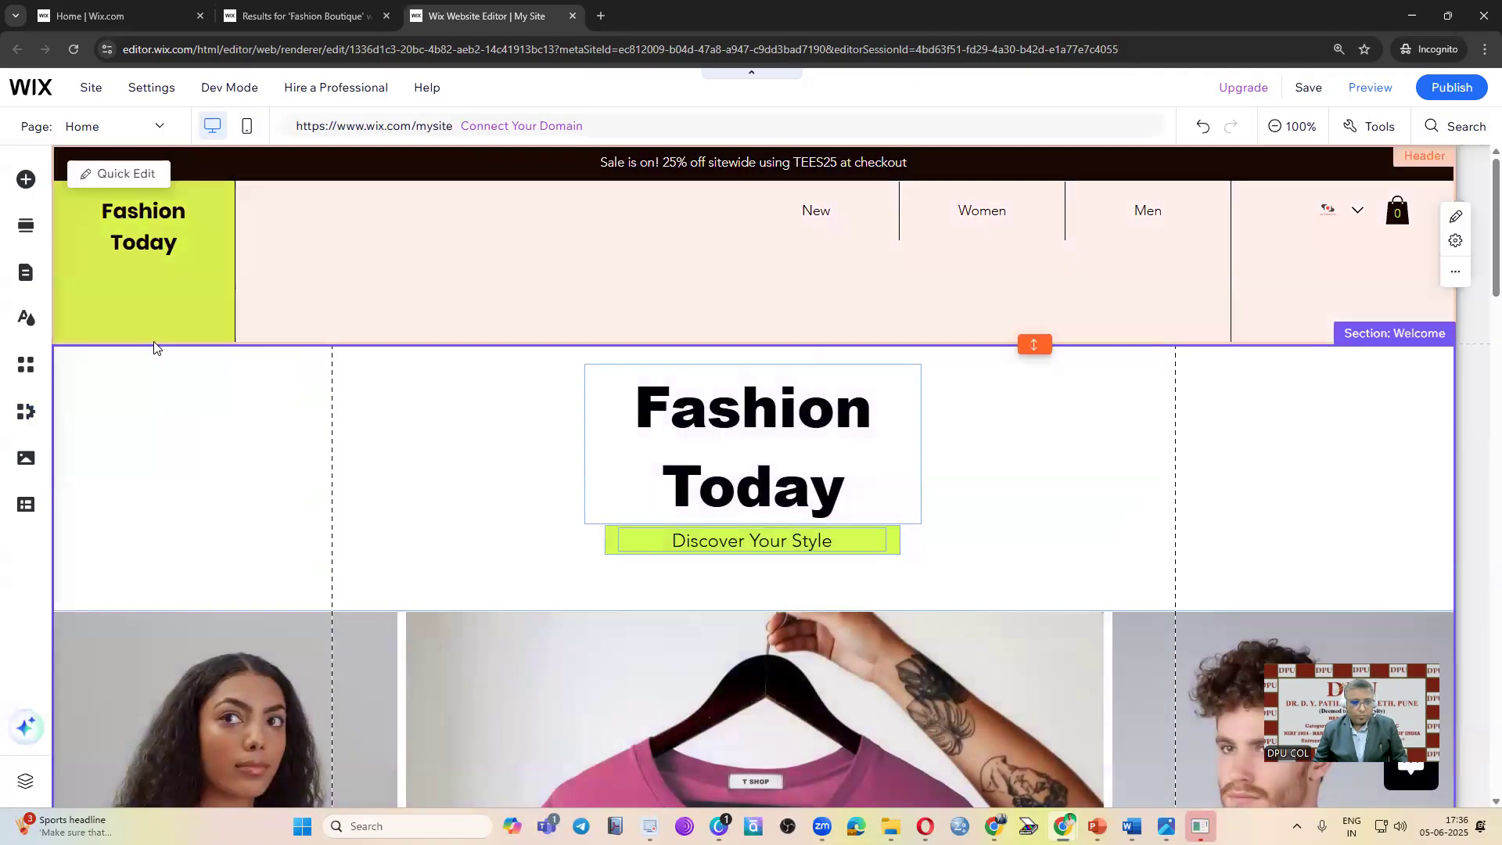
left_click(96, 350)
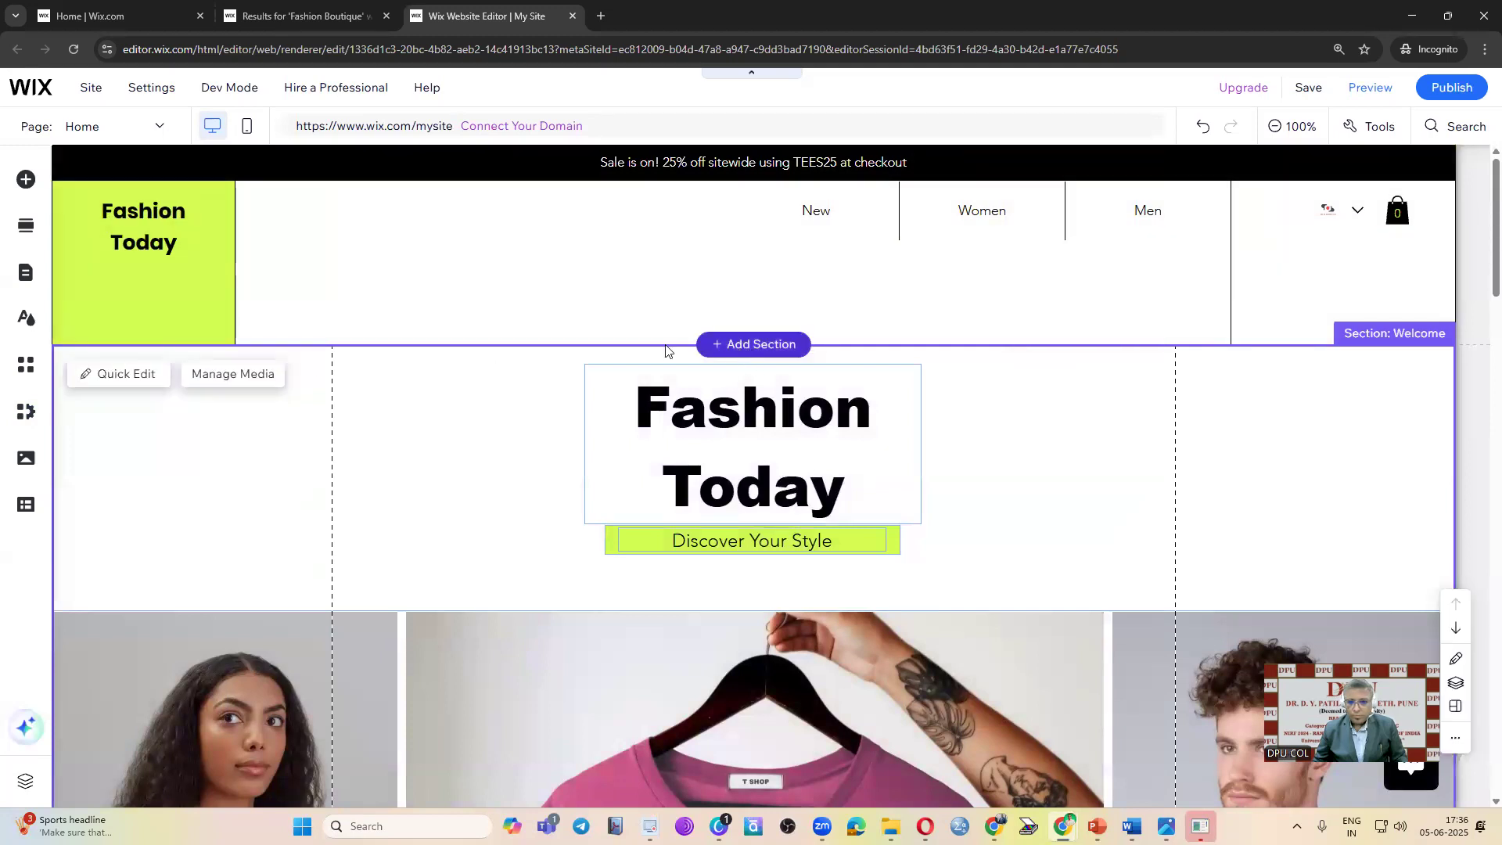
left_click(195, 342)
left_click(183, 352)
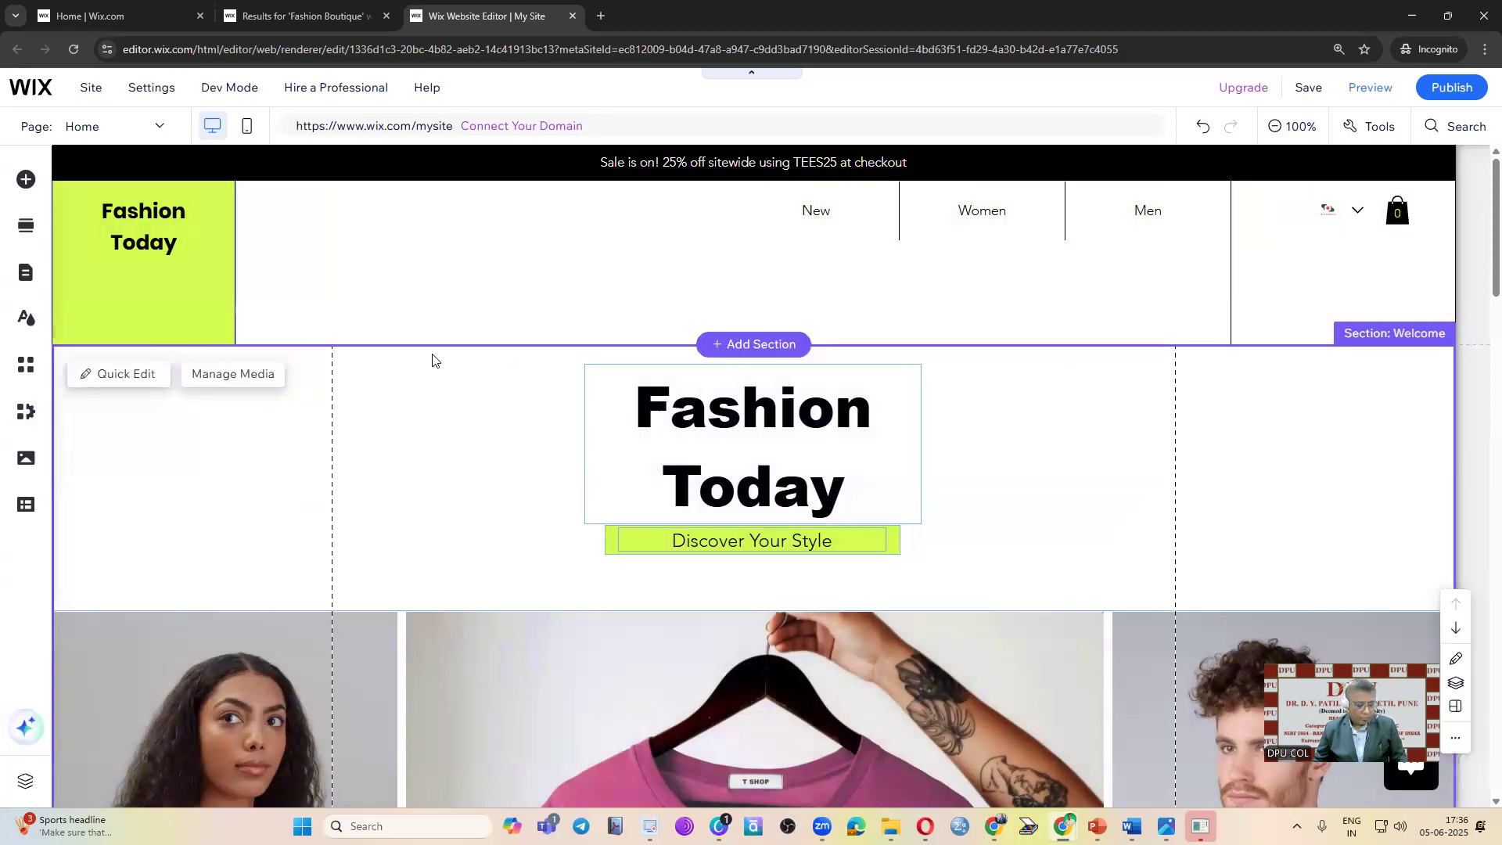
key("ctrl+z")
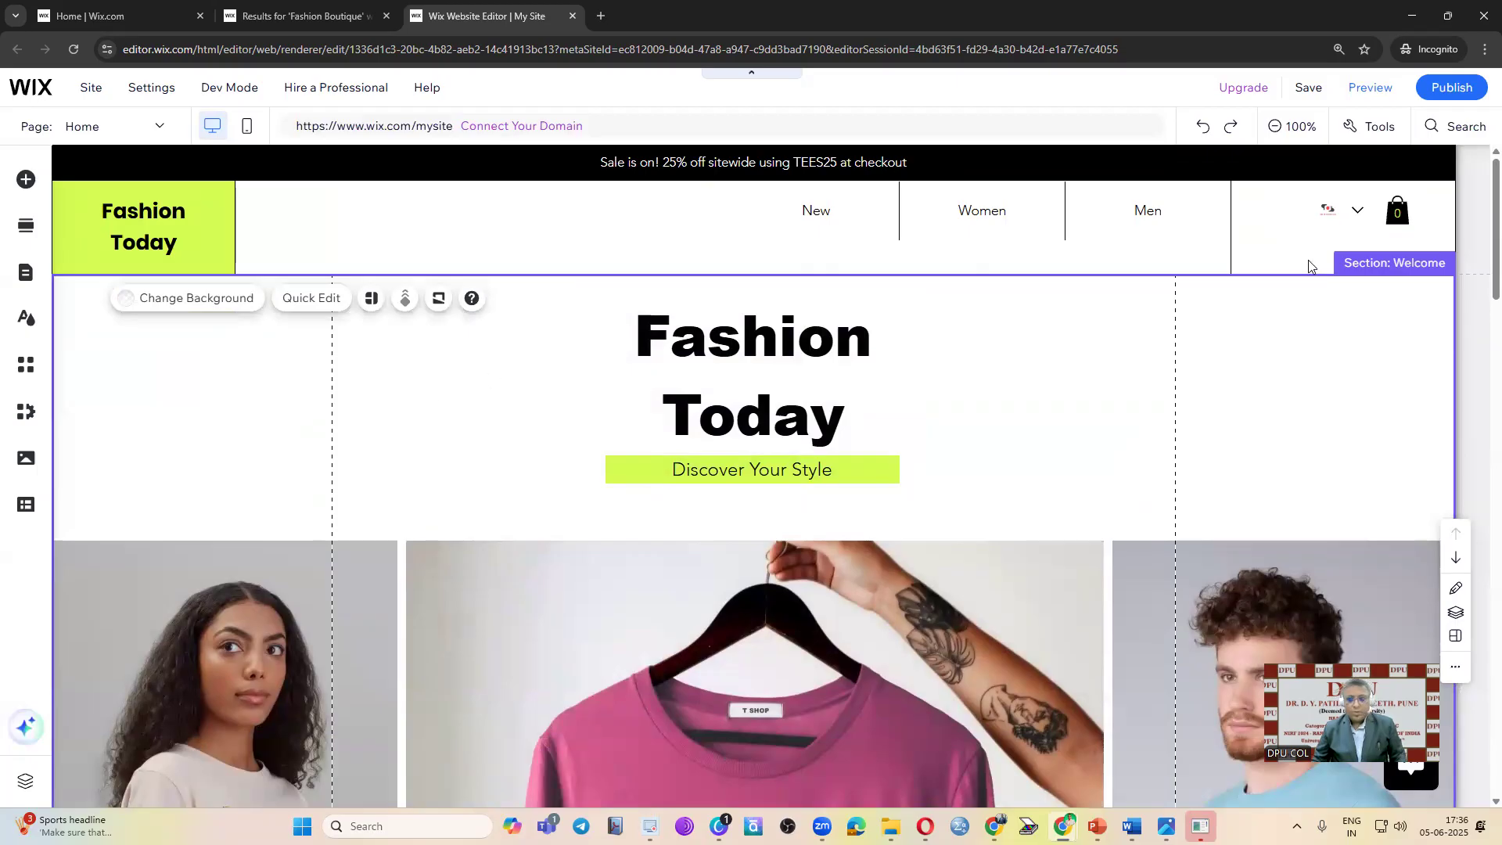
- Set the site address ending to 'fashiontoday' in the publish dialog
left_click(1442, 97)
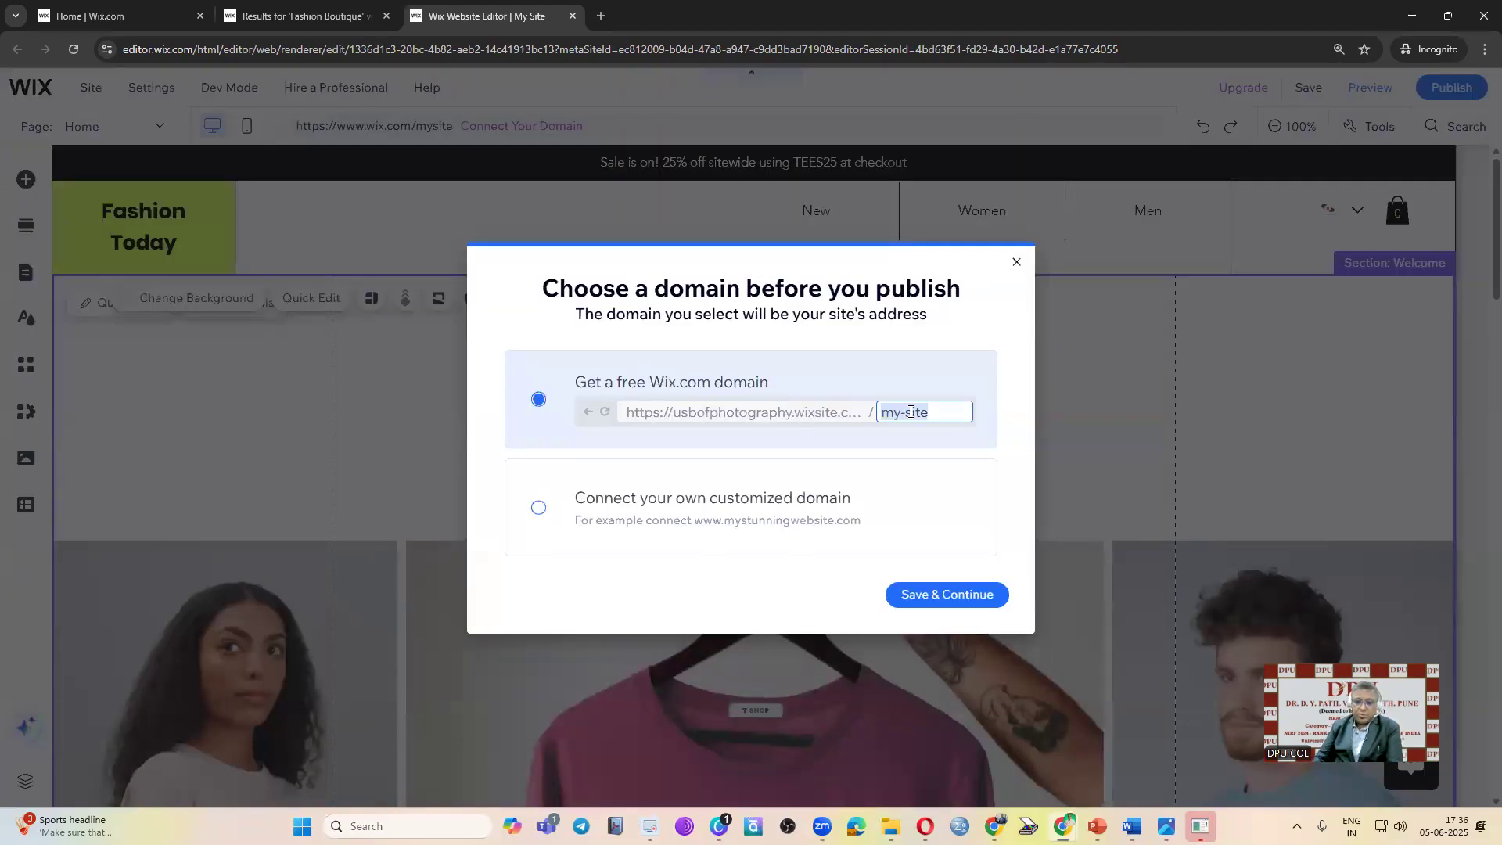
key("BackSpace")
type("f")
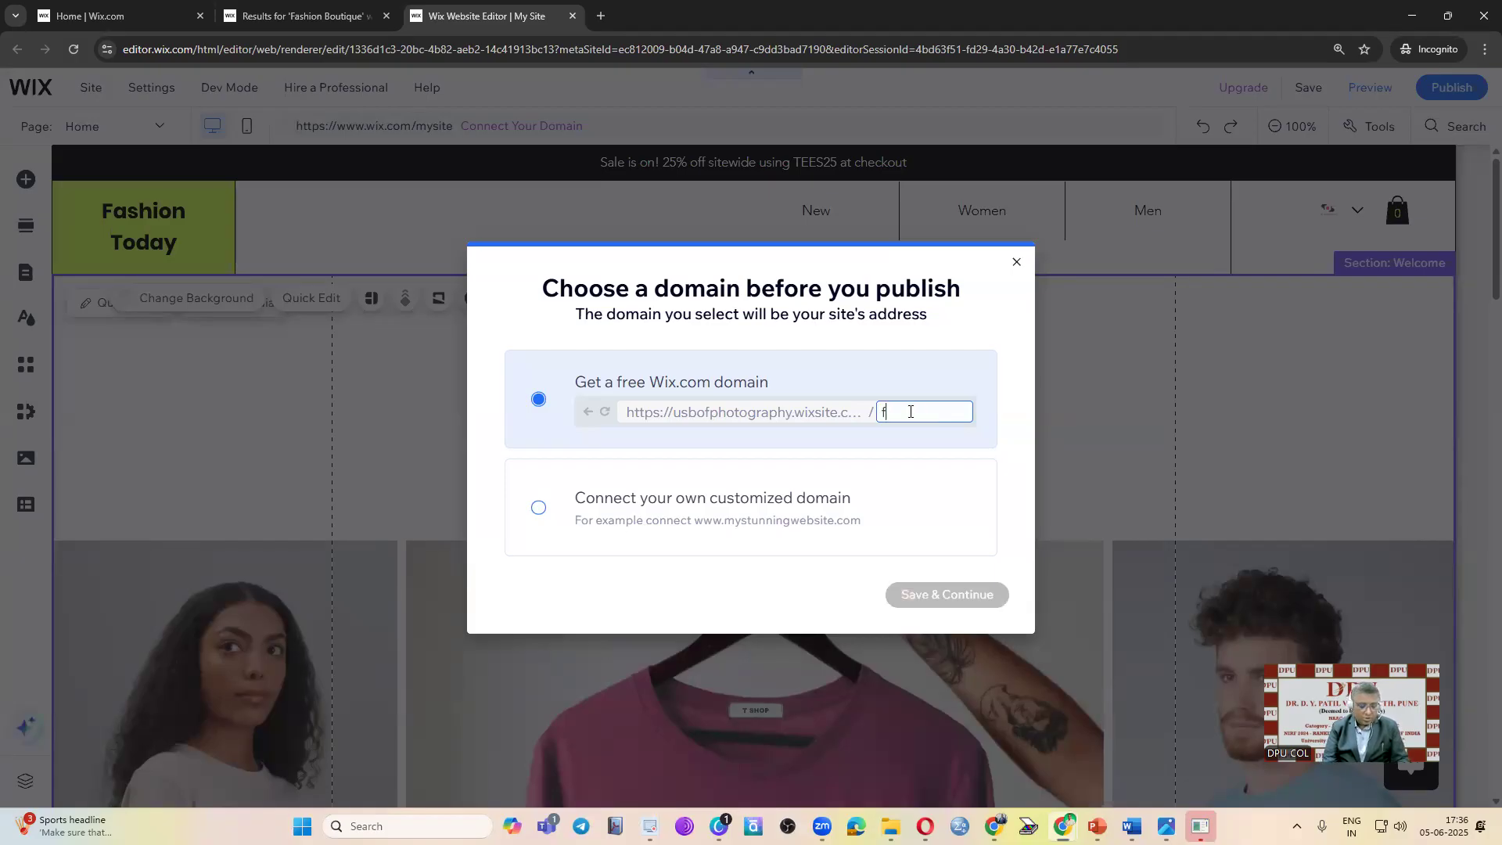
type("ashiontoday")
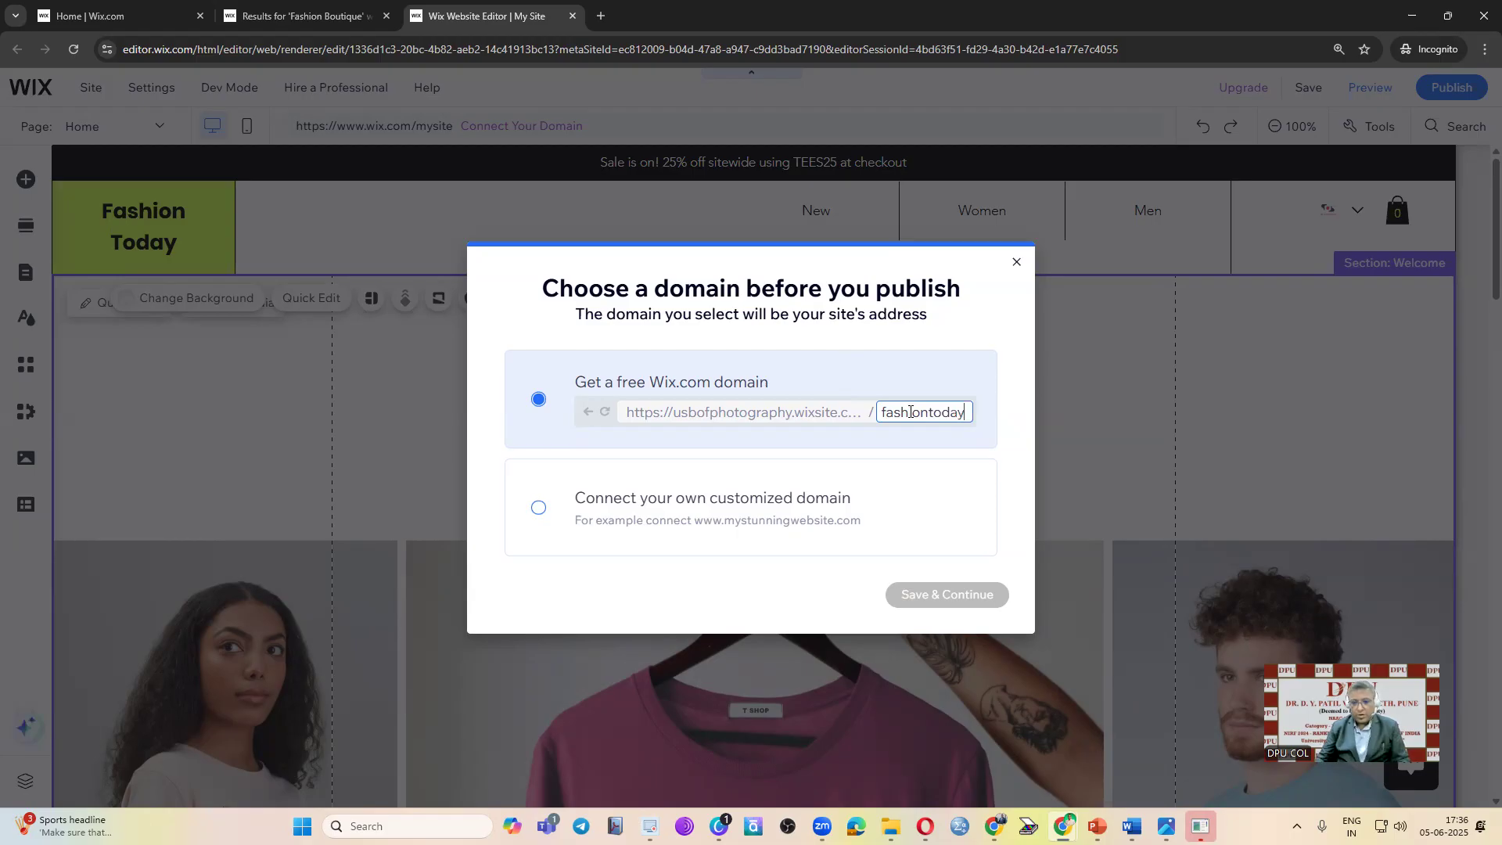
left_click(935, 609)
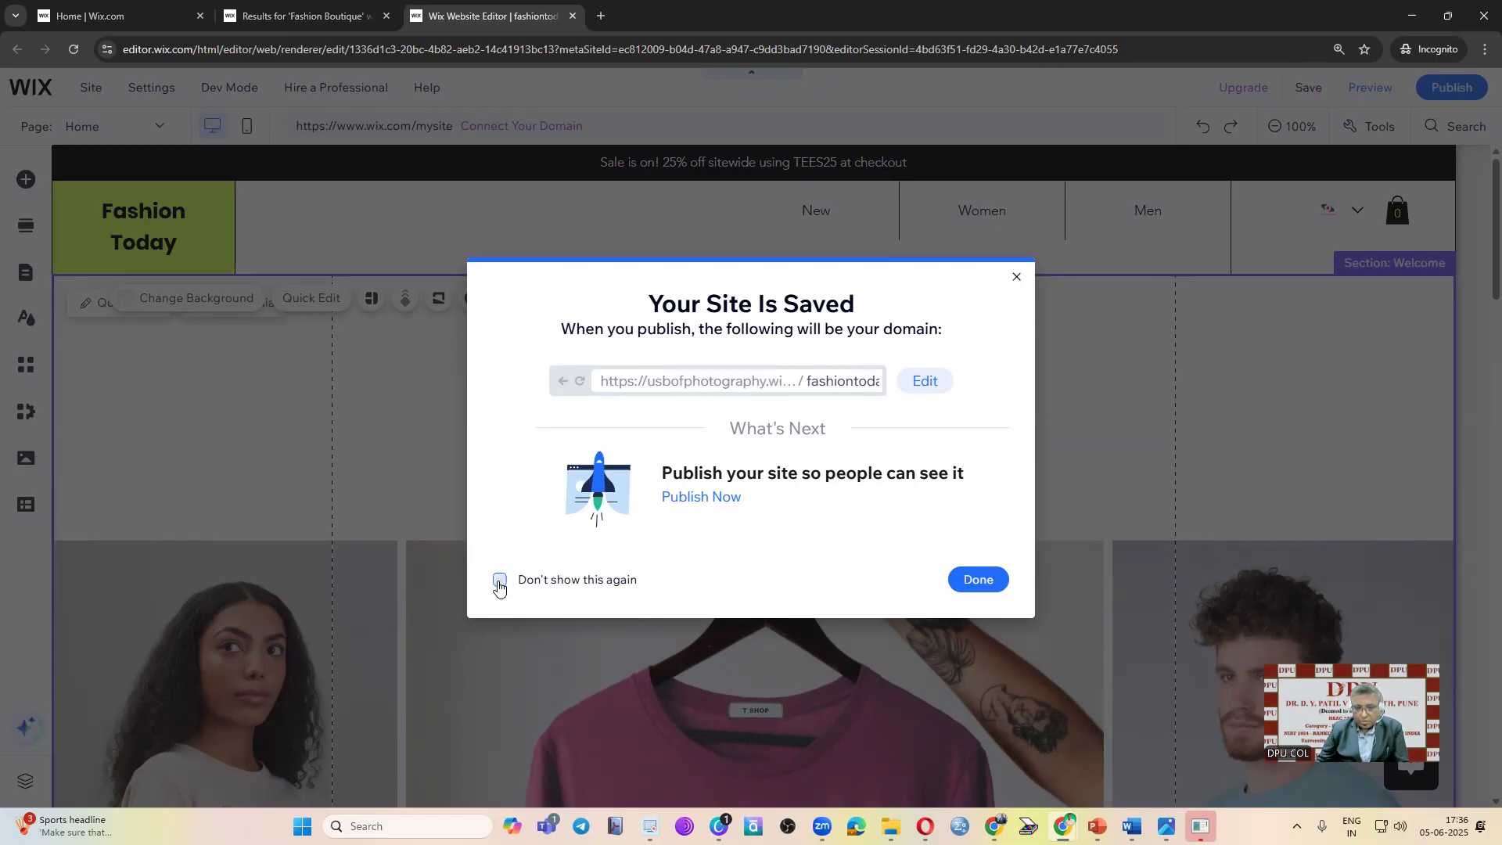
- Accept the address, publish the site and open the live site
left_click(927, 383)
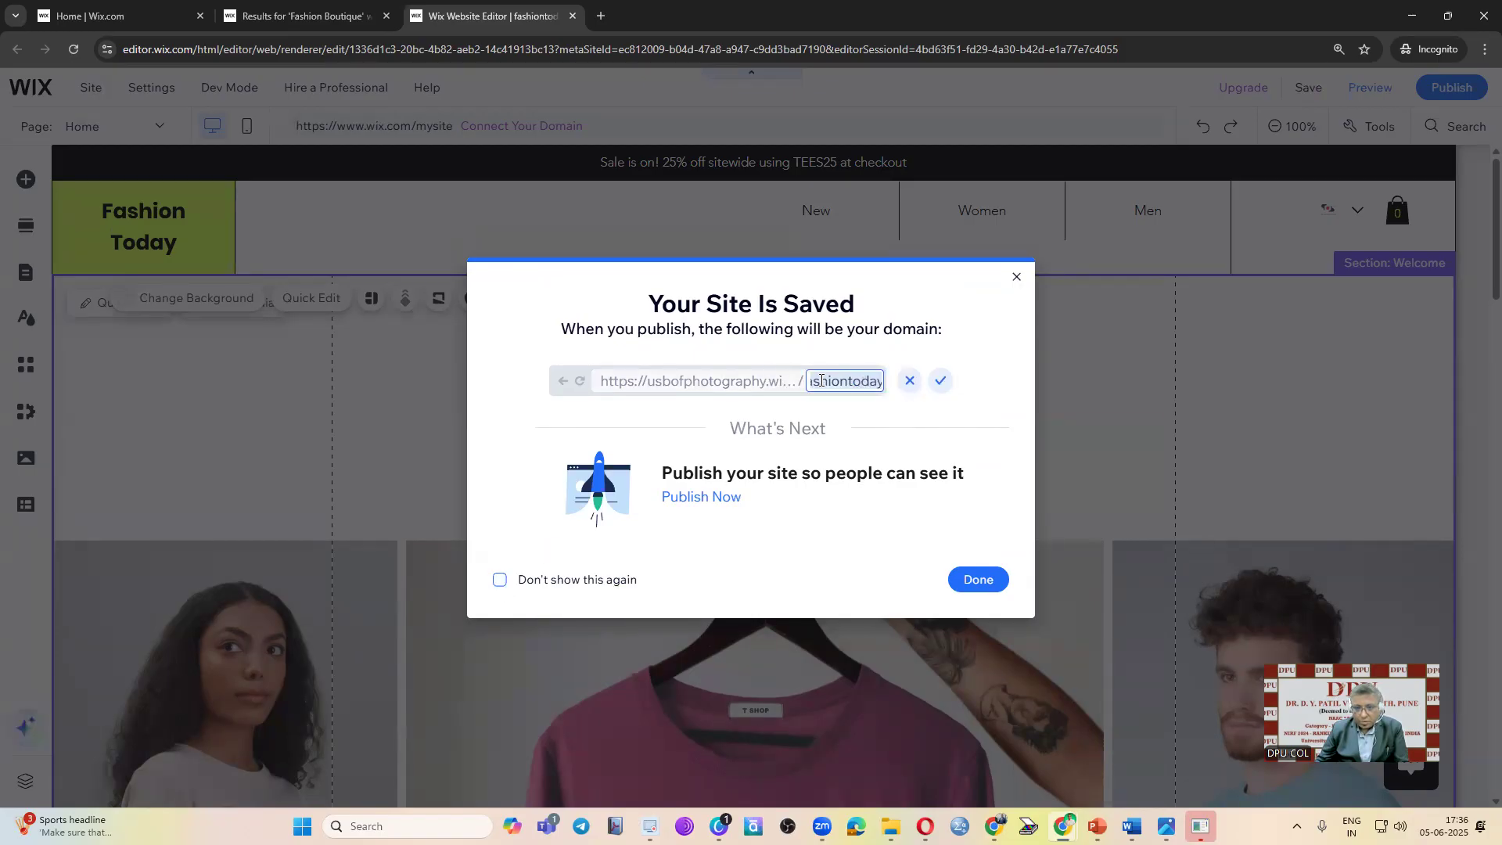
left_click(923, 380)
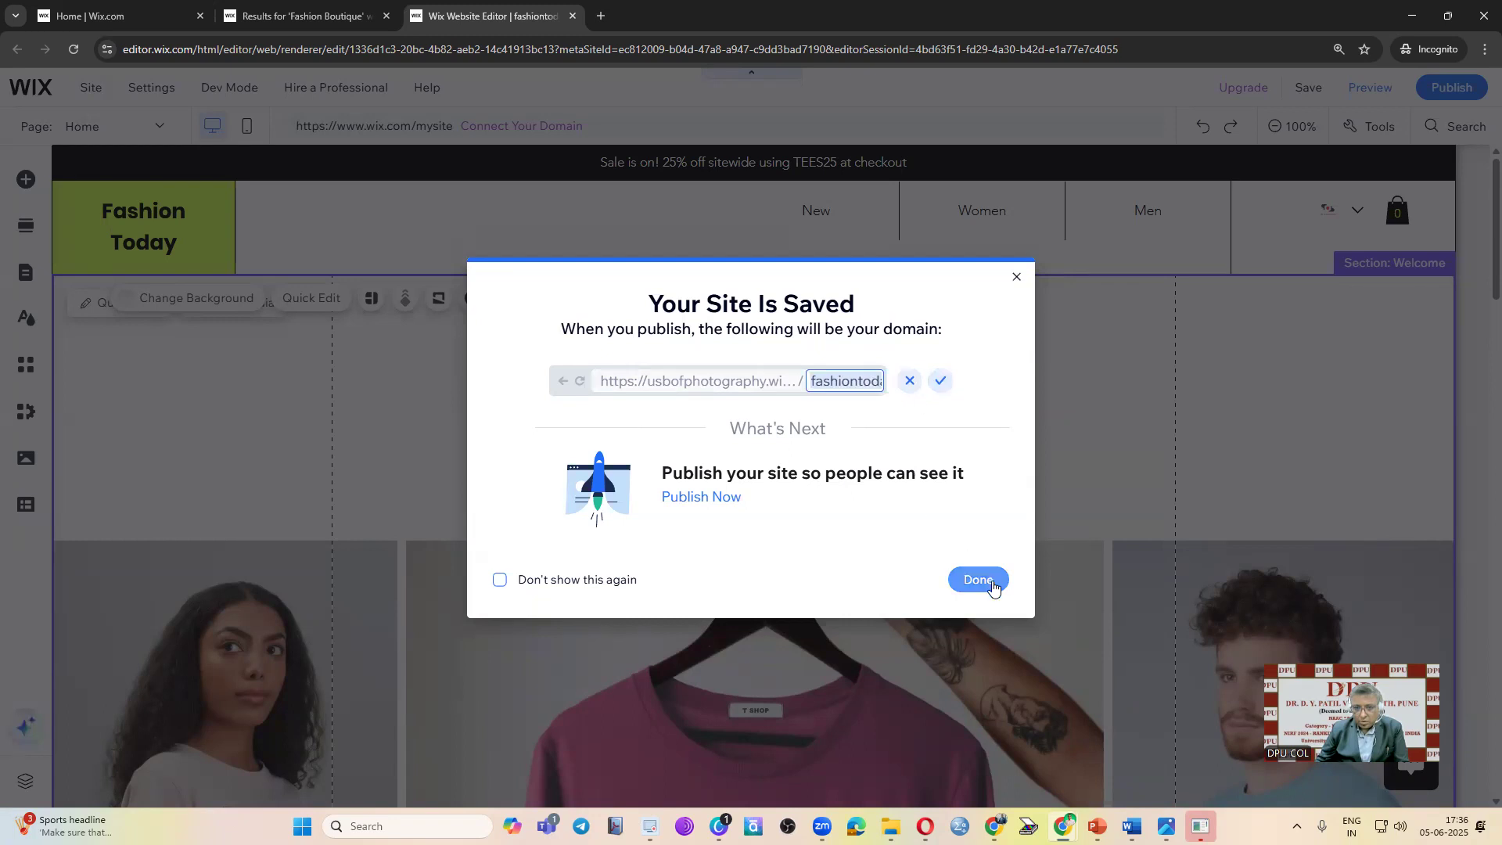
left_click(990, 583)
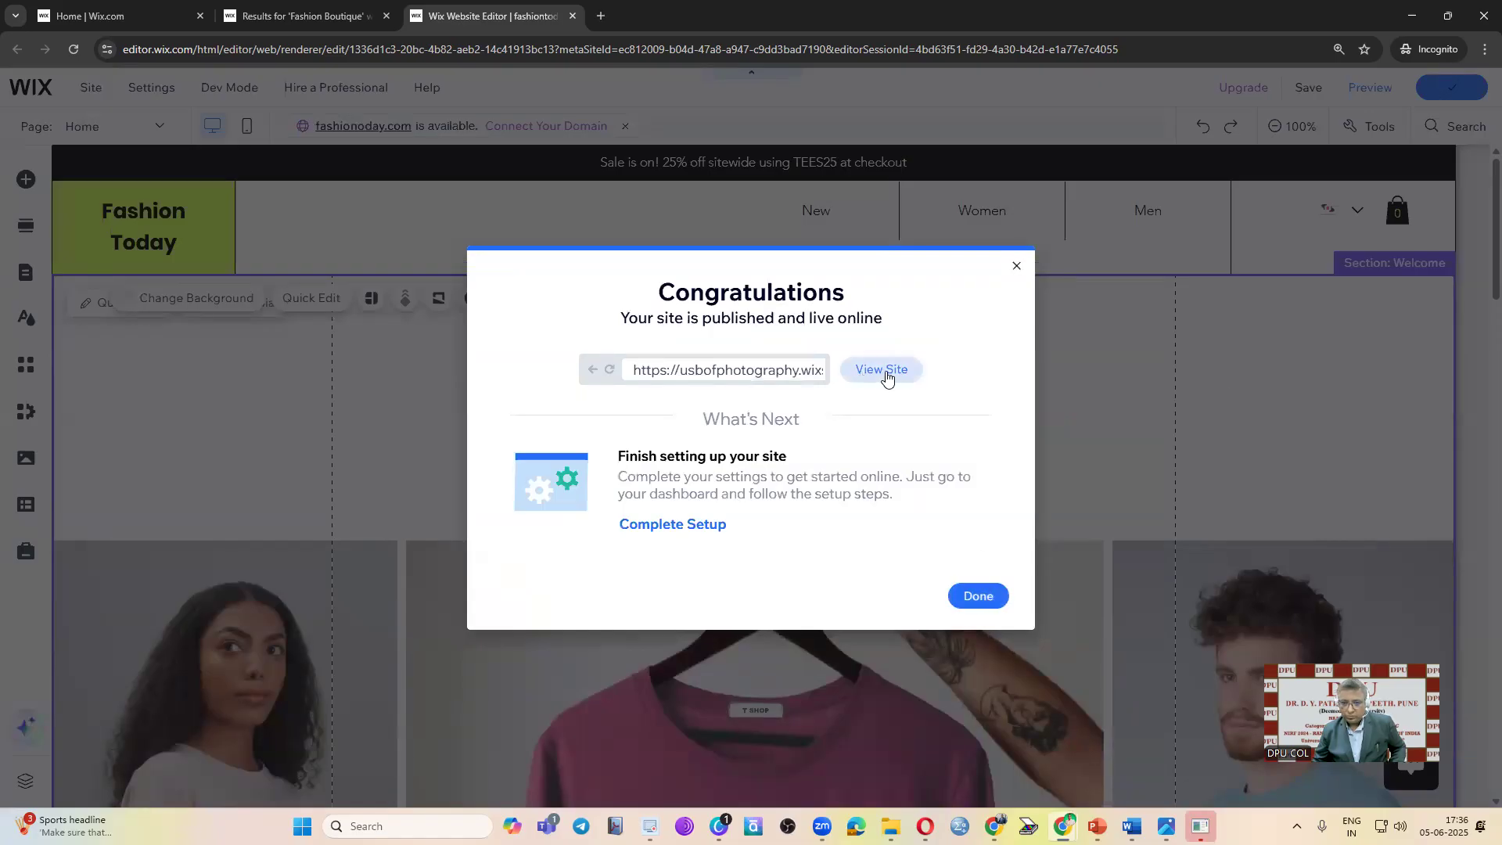
left_click(884, 371)
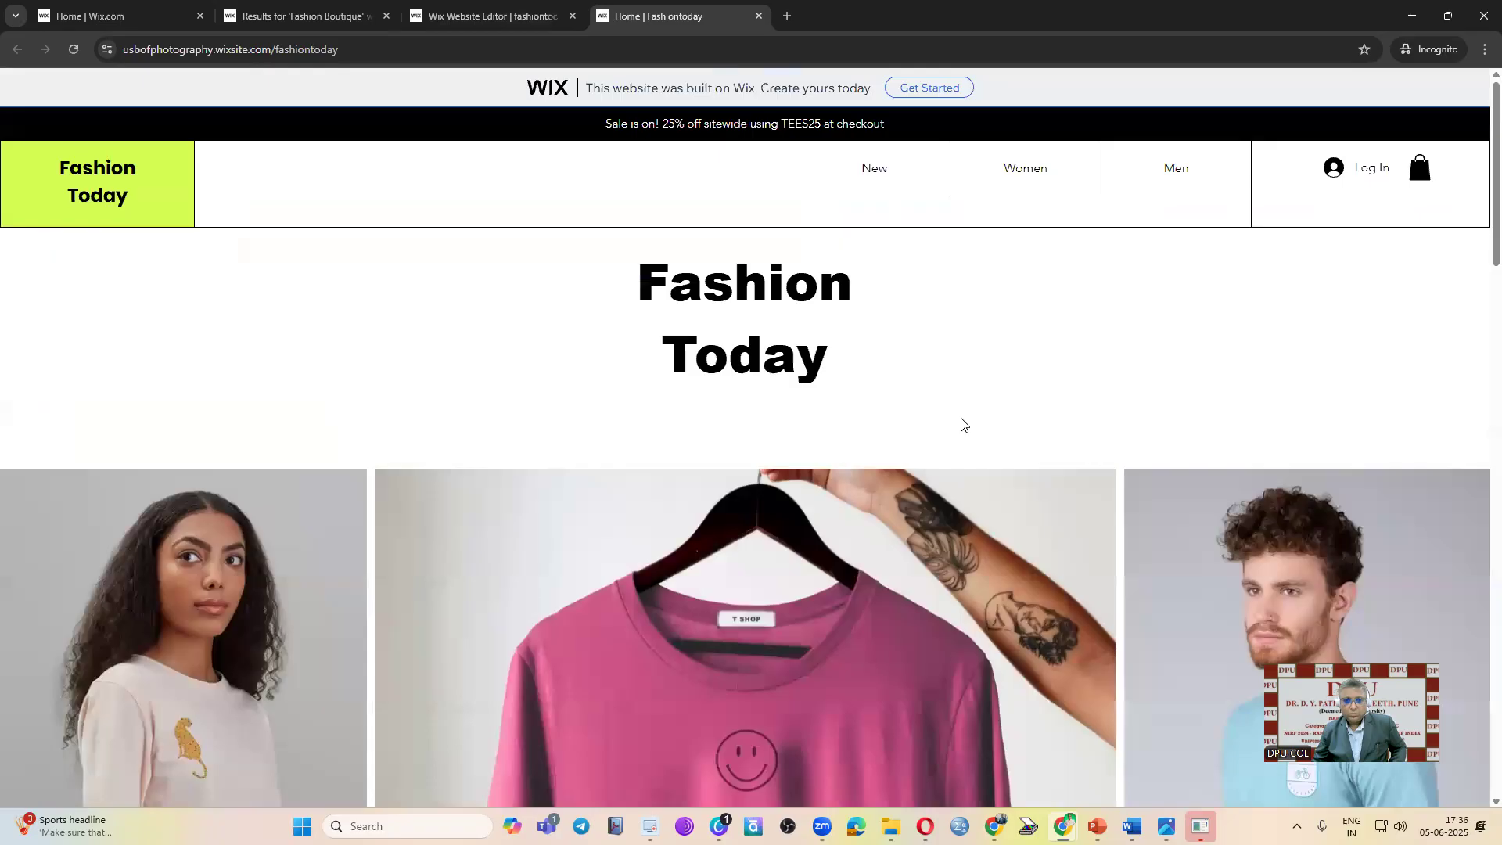
- Browse the live homepage, then open the green smiley T-shirt's page from the Women category
scroll(962, 423, "down", 20)
scroll(962, 424, "up", 20)
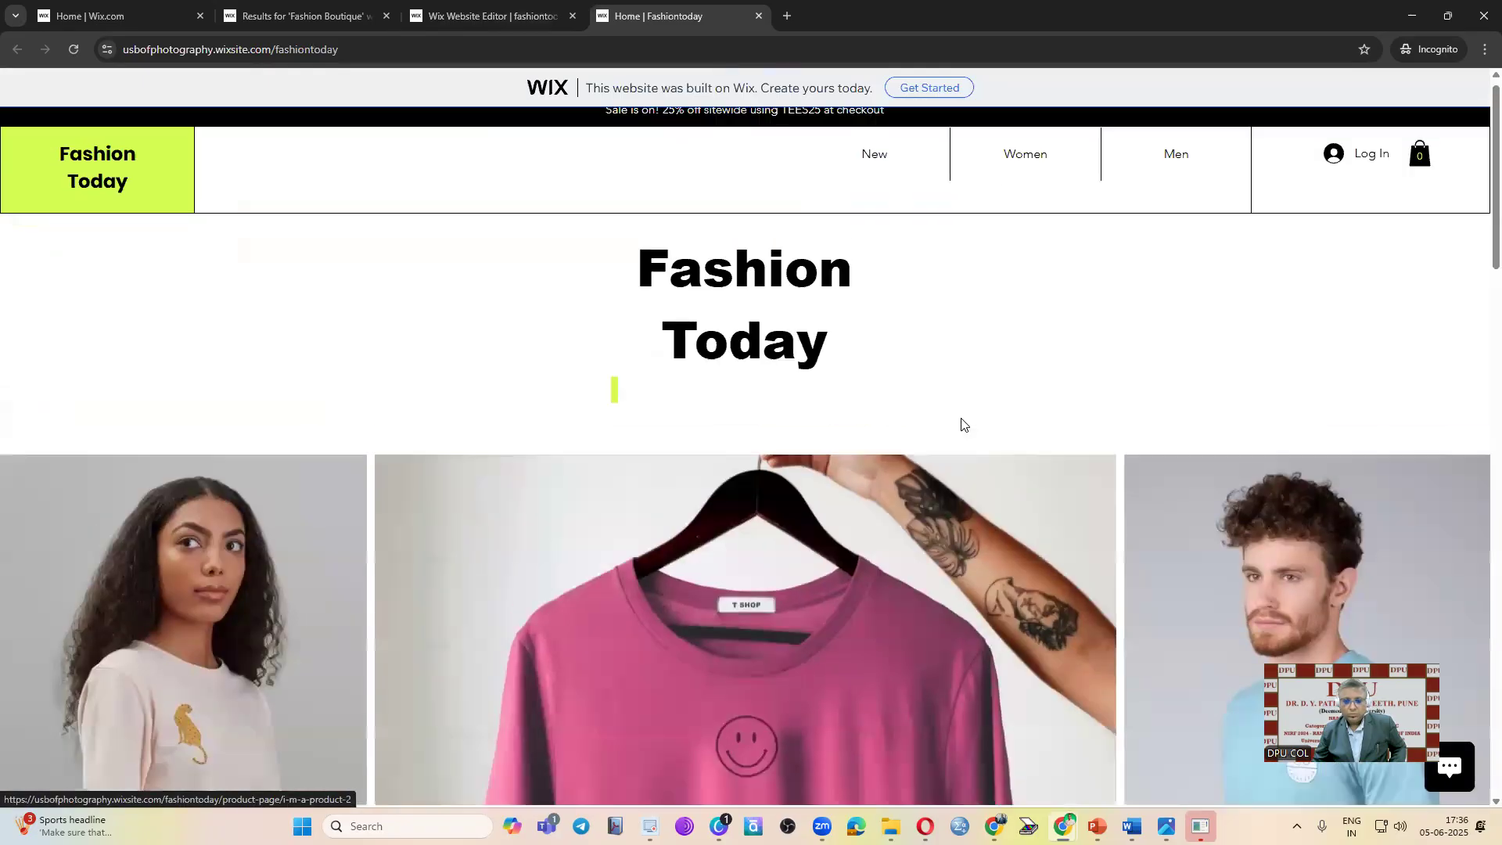
scroll(962, 424, "down", 20)
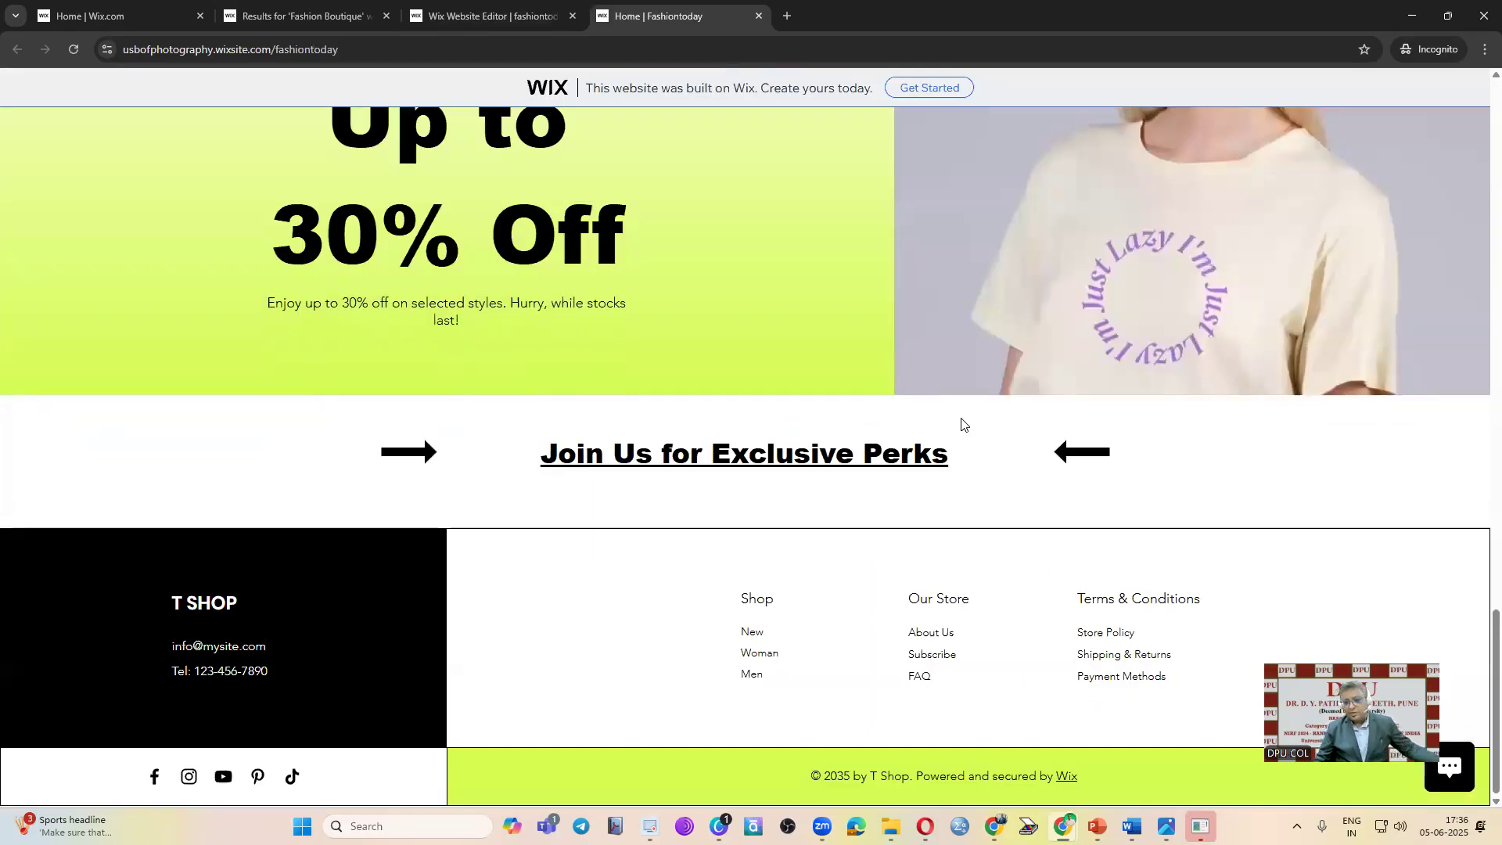
scroll(962, 423, "up", 10)
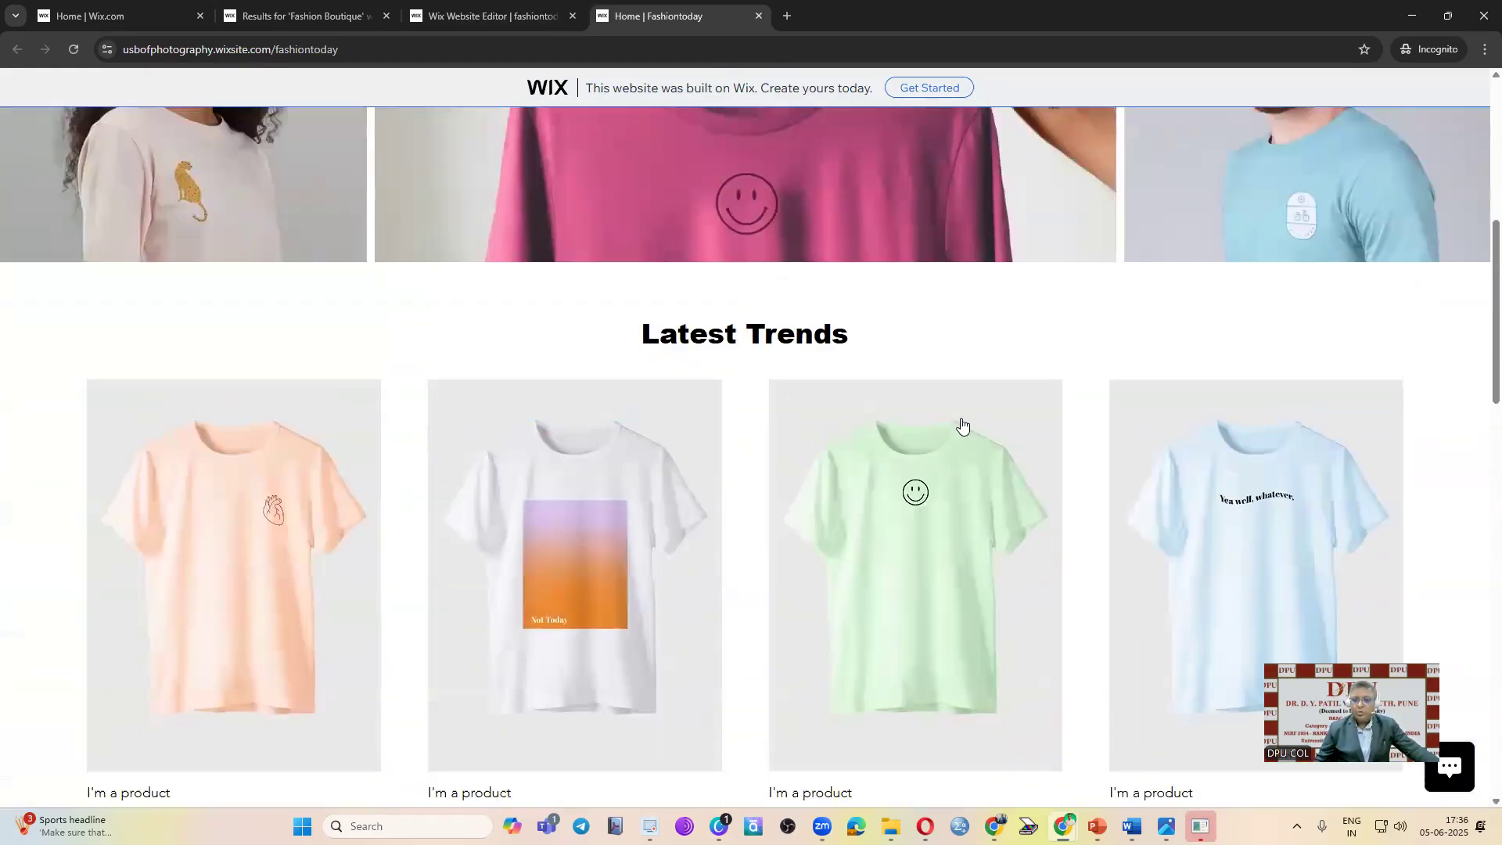
scroll(962, 426, "up", 5)
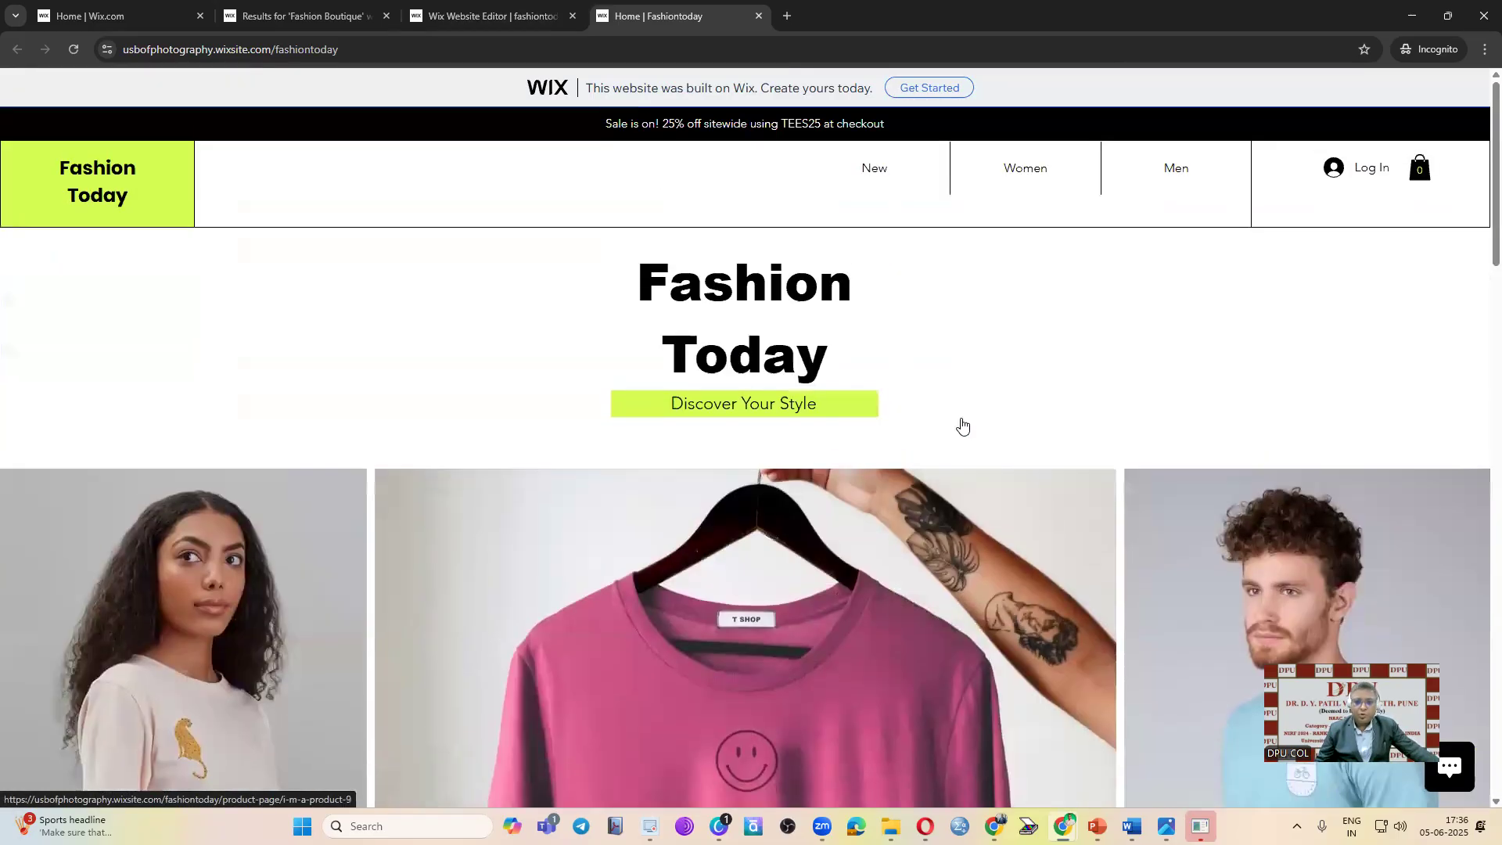
left_click(1026, 174)
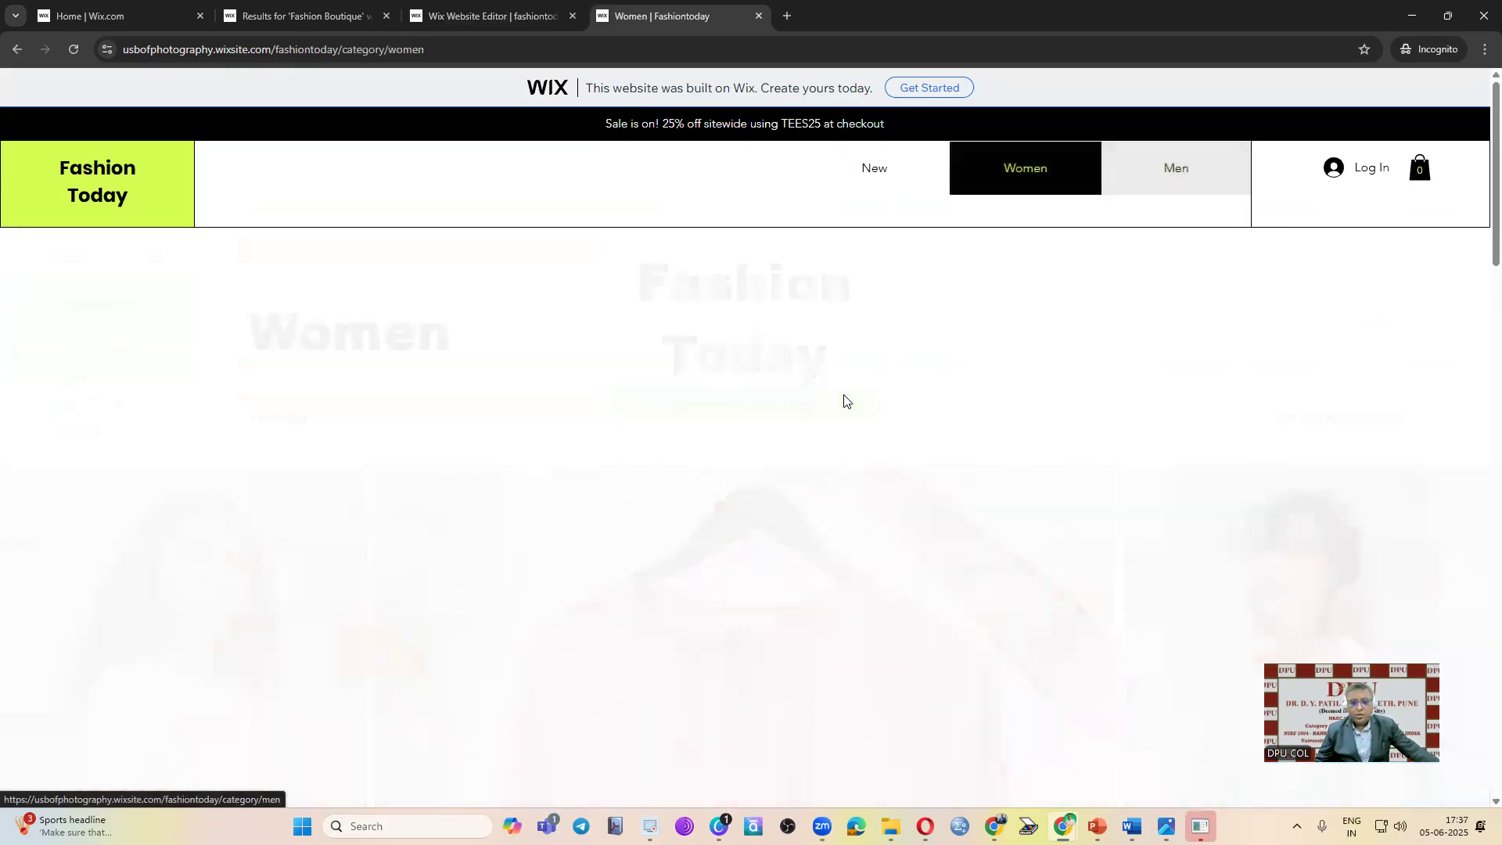
scroll(986, 426, "down", 5)
left_click(692, 338)
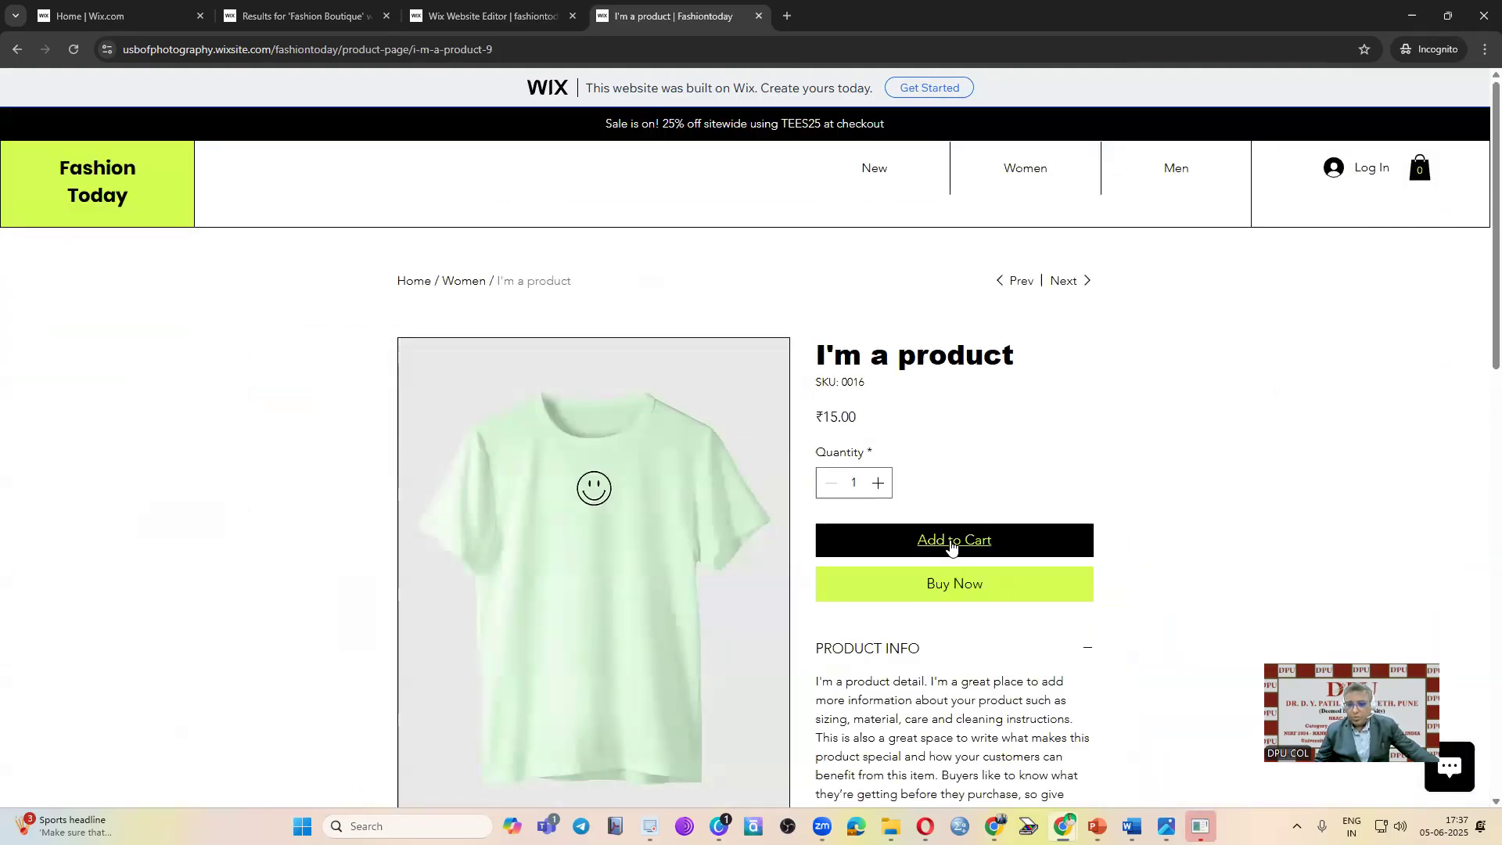
- Add the green T-shirt to the cart and test checkout for the ₹15.00 total
left_click(951, 546)
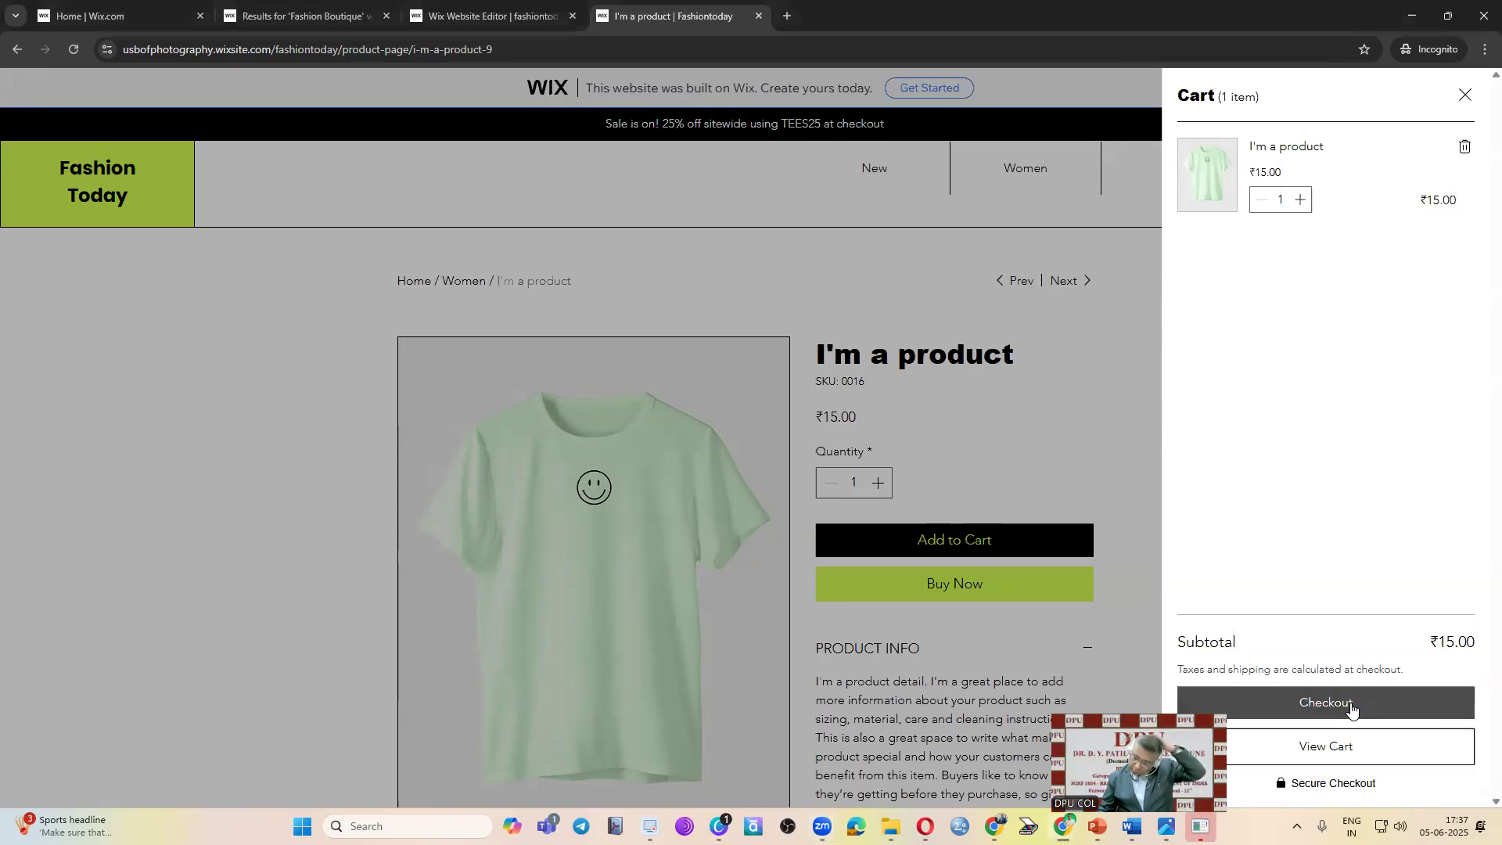
left_click(1330, 749)
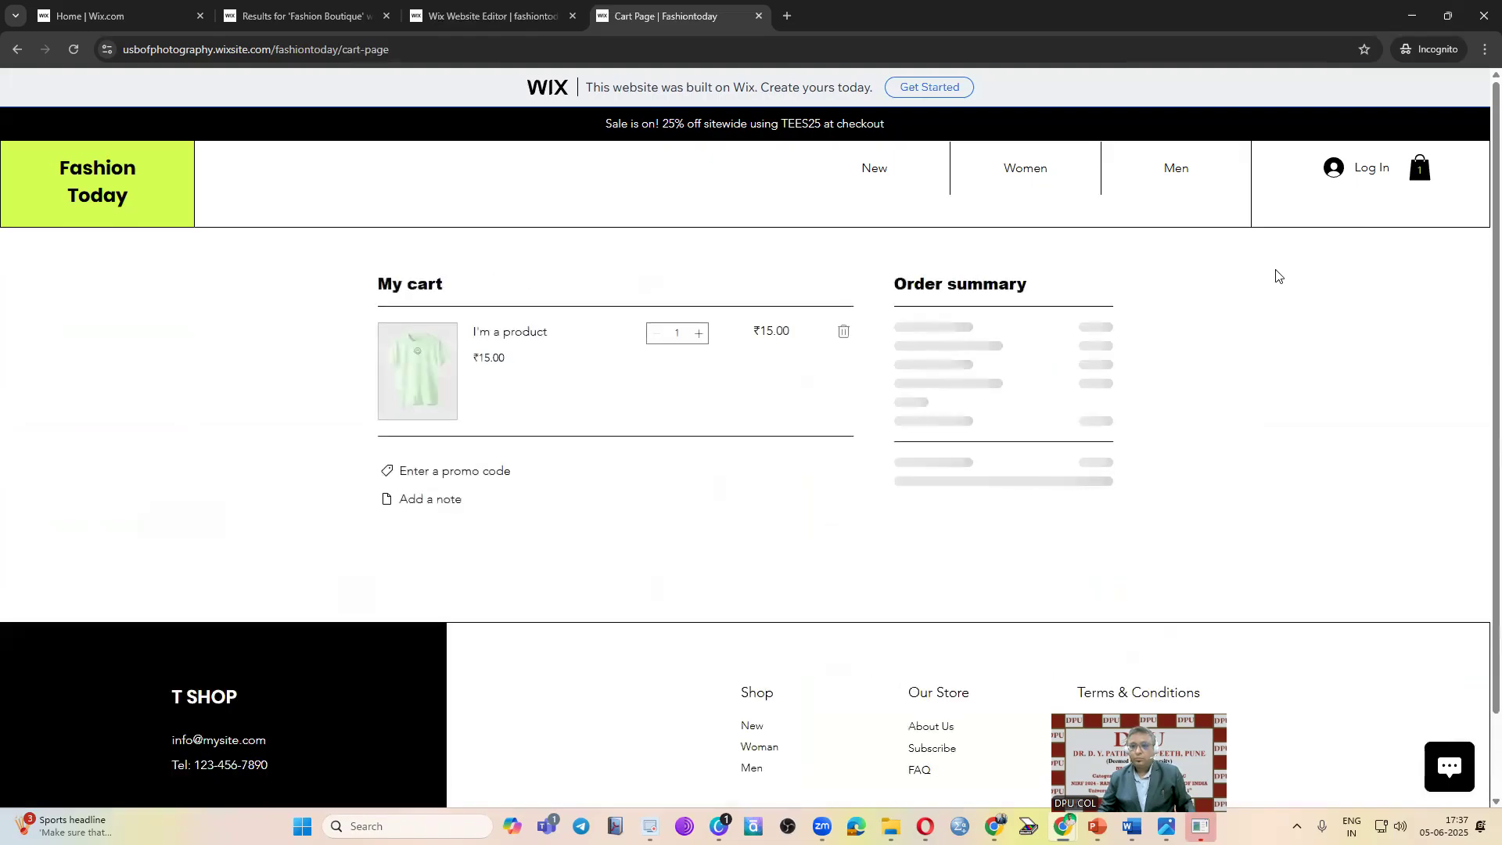
left_click(1045, 507)
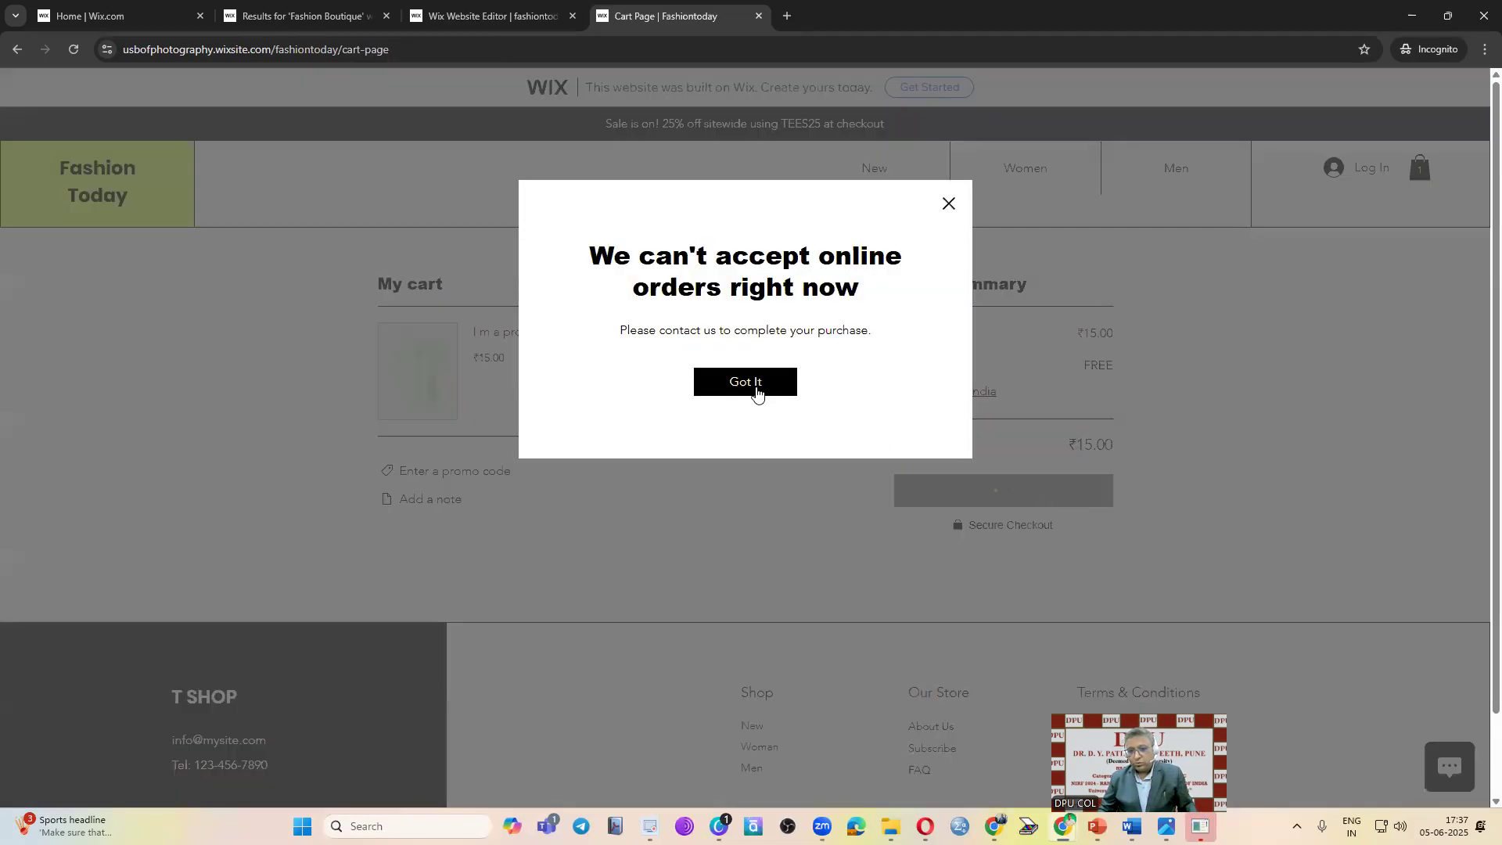
left_click(755, 388)
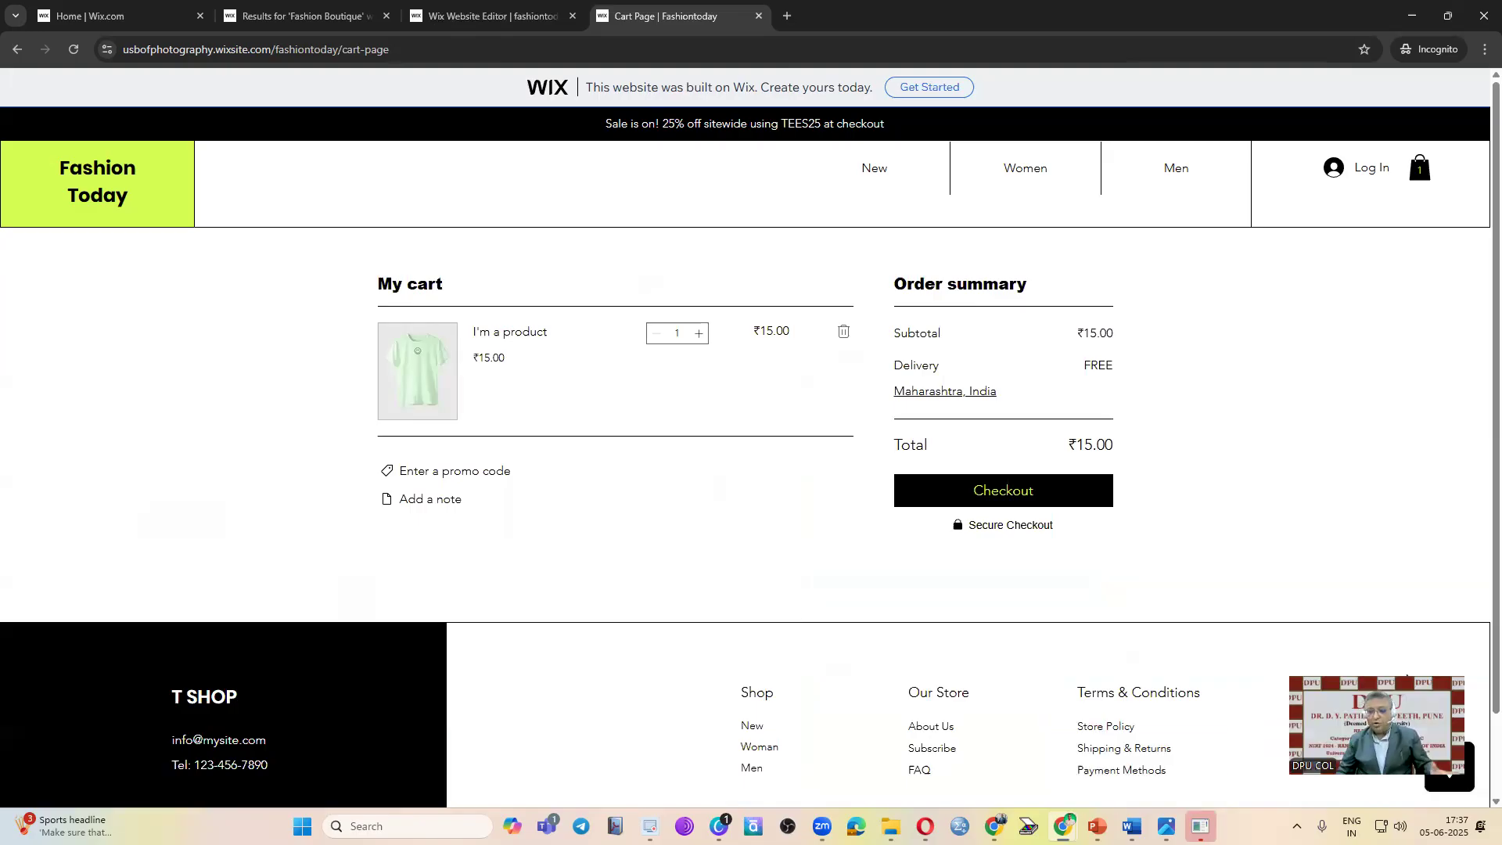
left_click(158, 14)
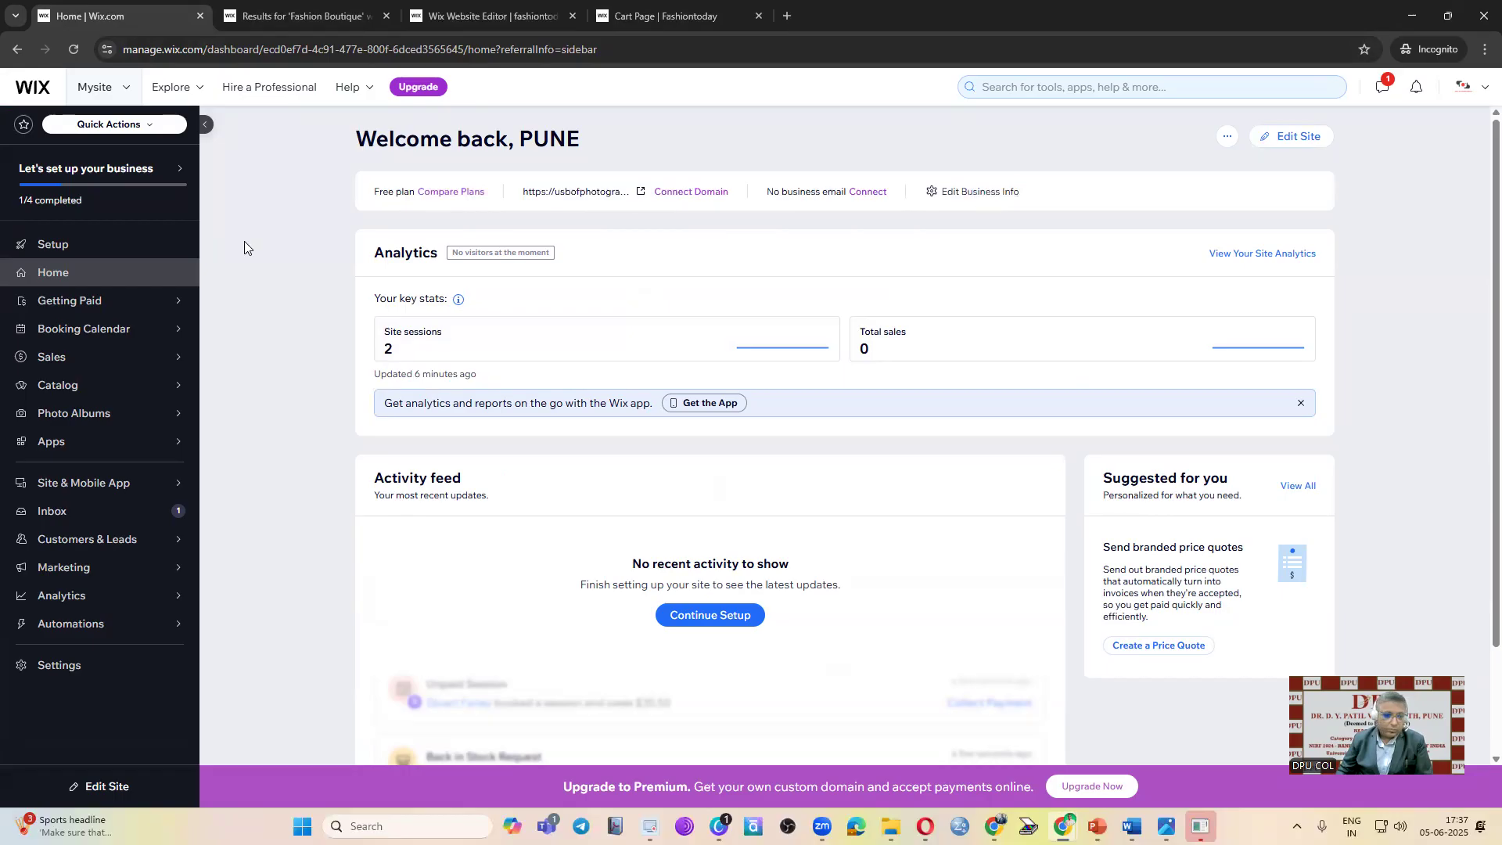
- Return from the Website overview to the Fashion Today editor and close the published confirmation
left_click(95, 484)
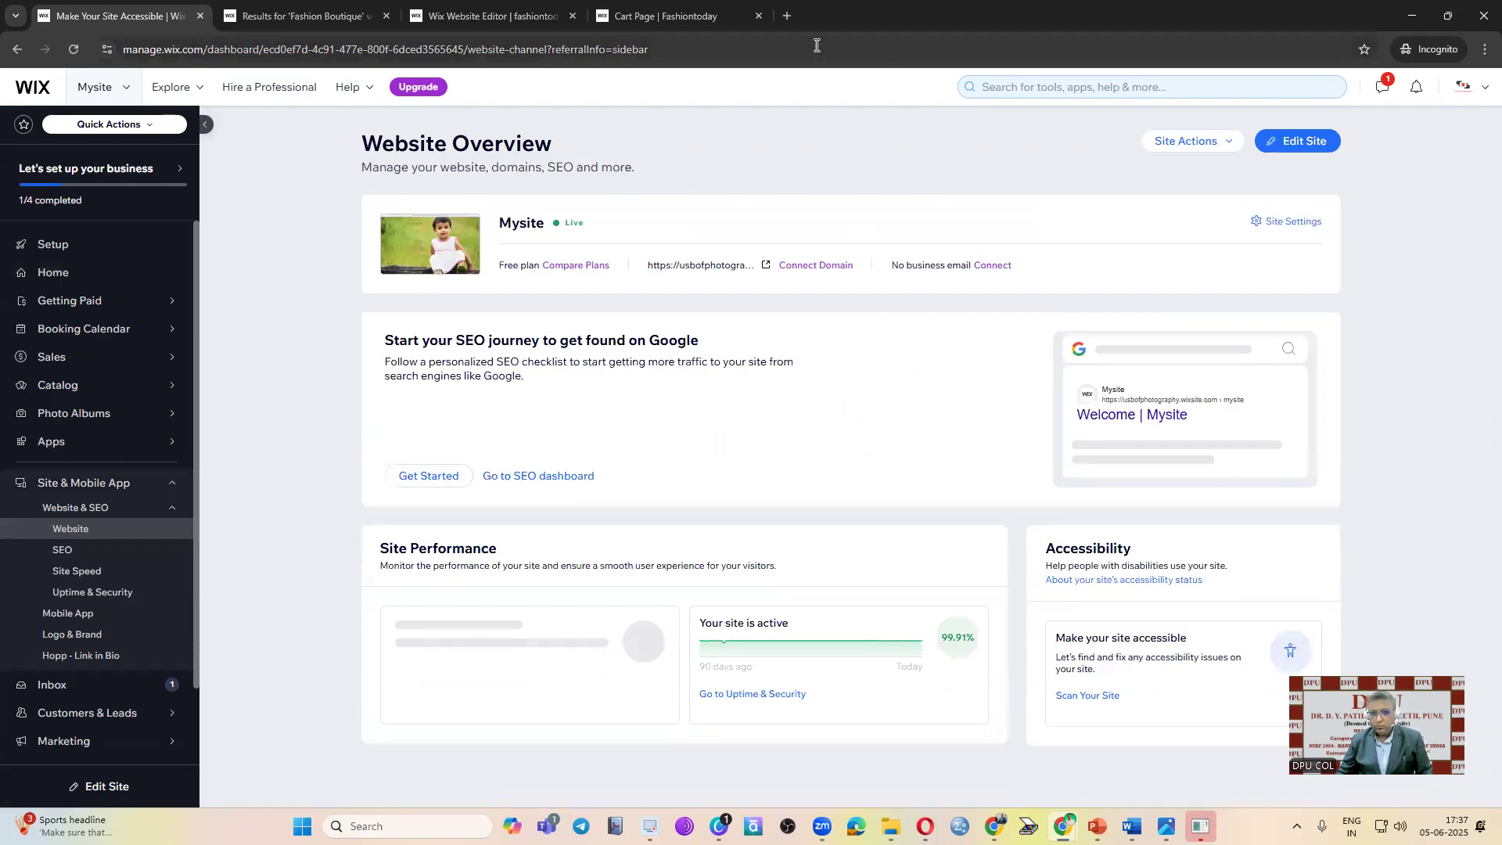
left_click(492, 16)
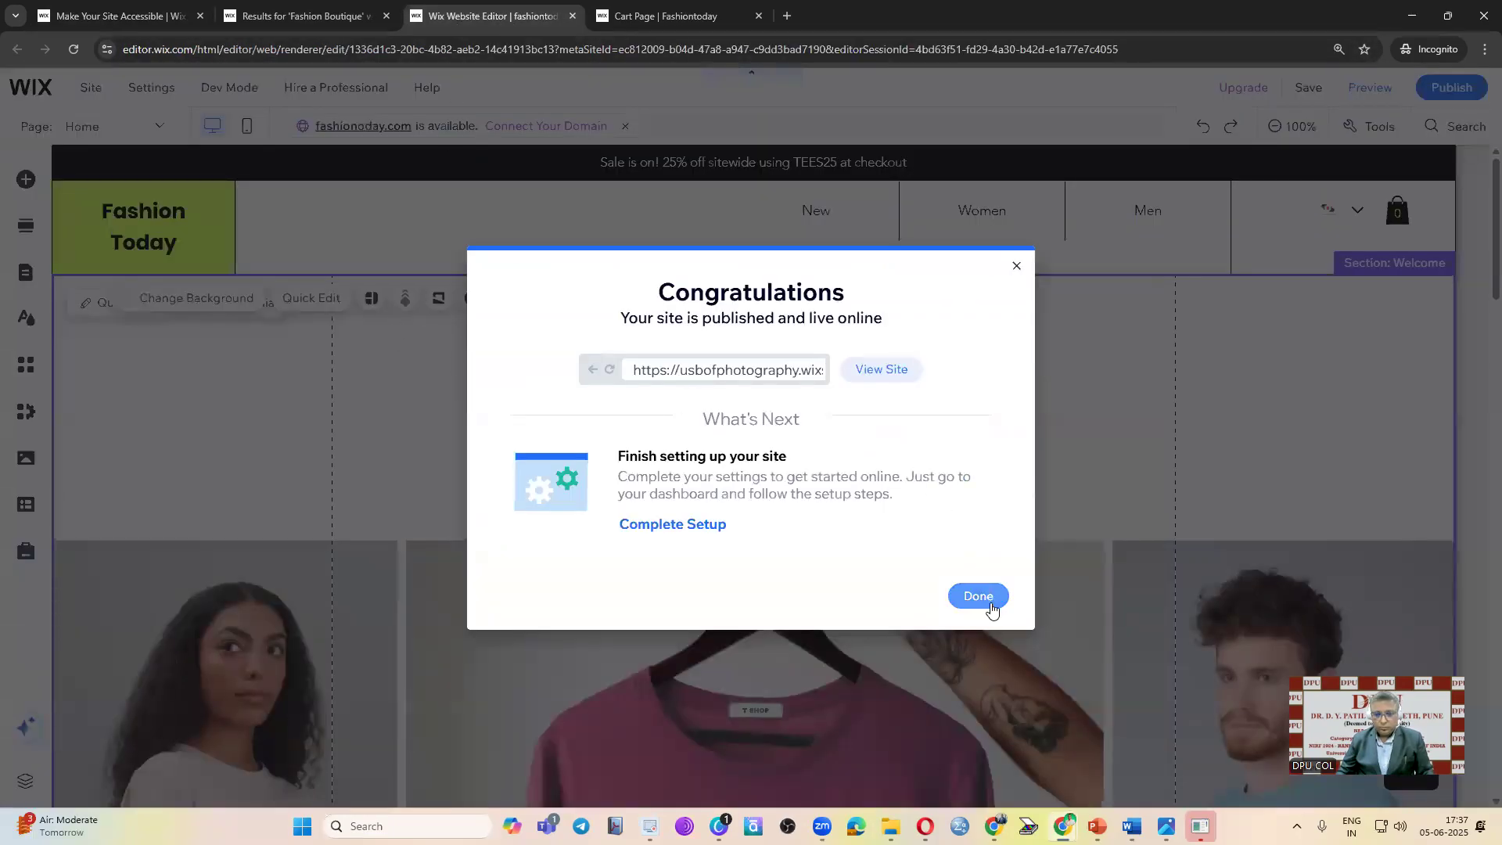
left_click(978, 598)
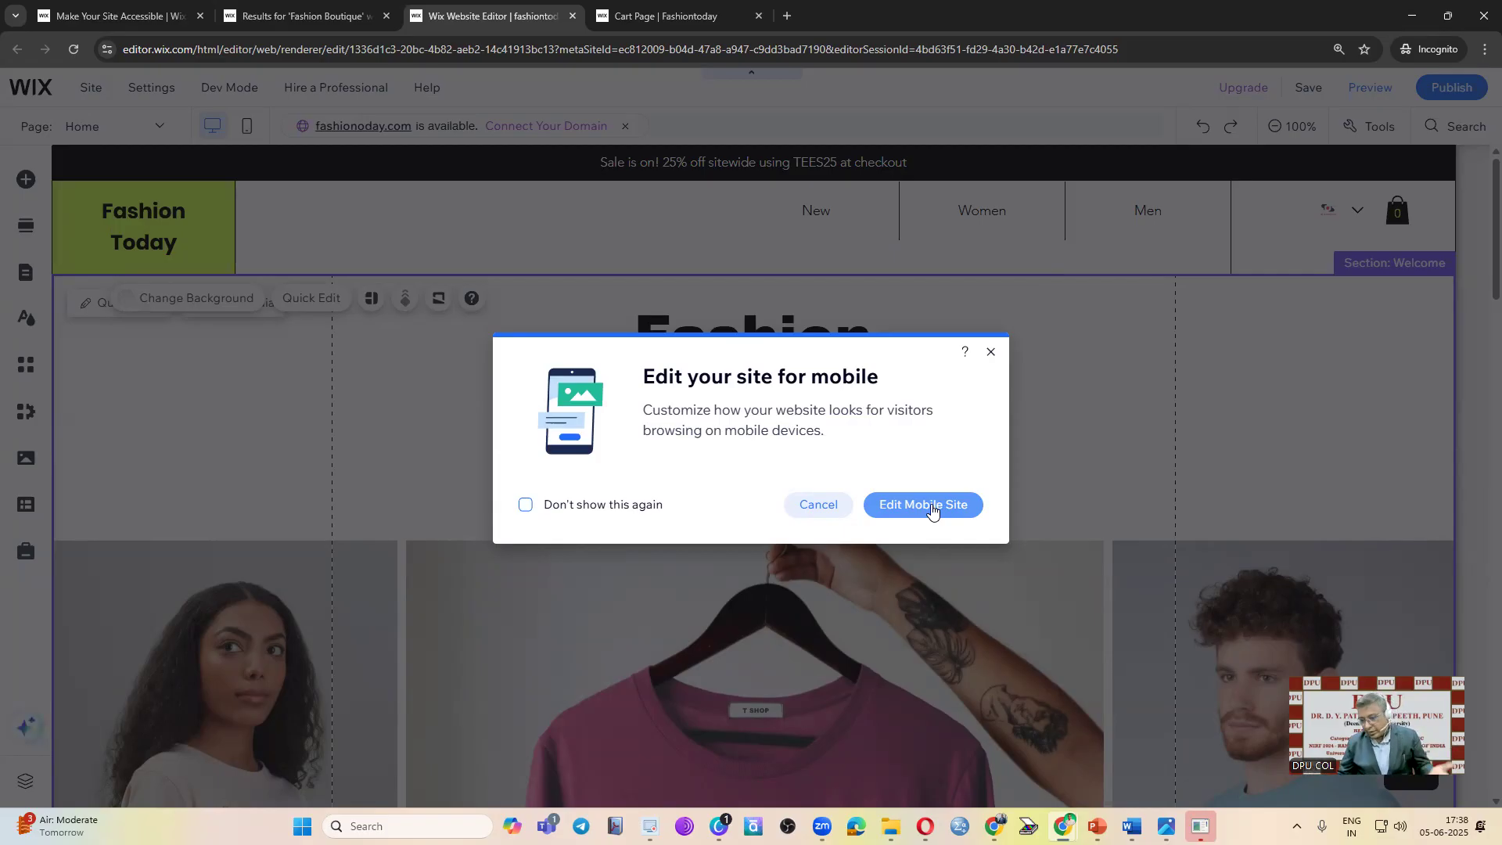
- Step through the Edit Mobile Site walkthrough, including header scroll behaviour, into the mobile editor
left_click(932, 510)
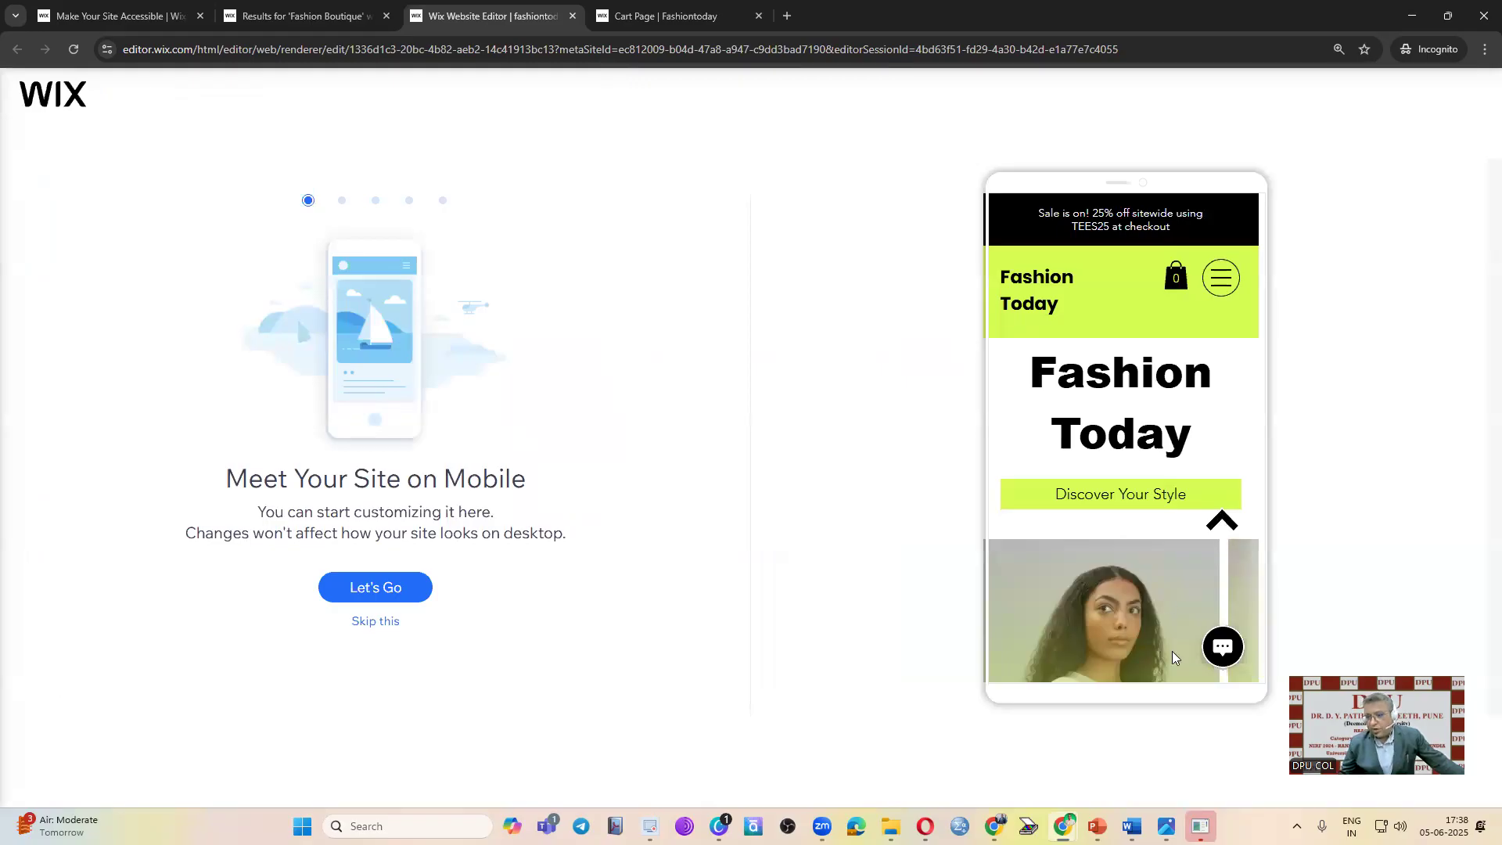
left_click(387, 602)
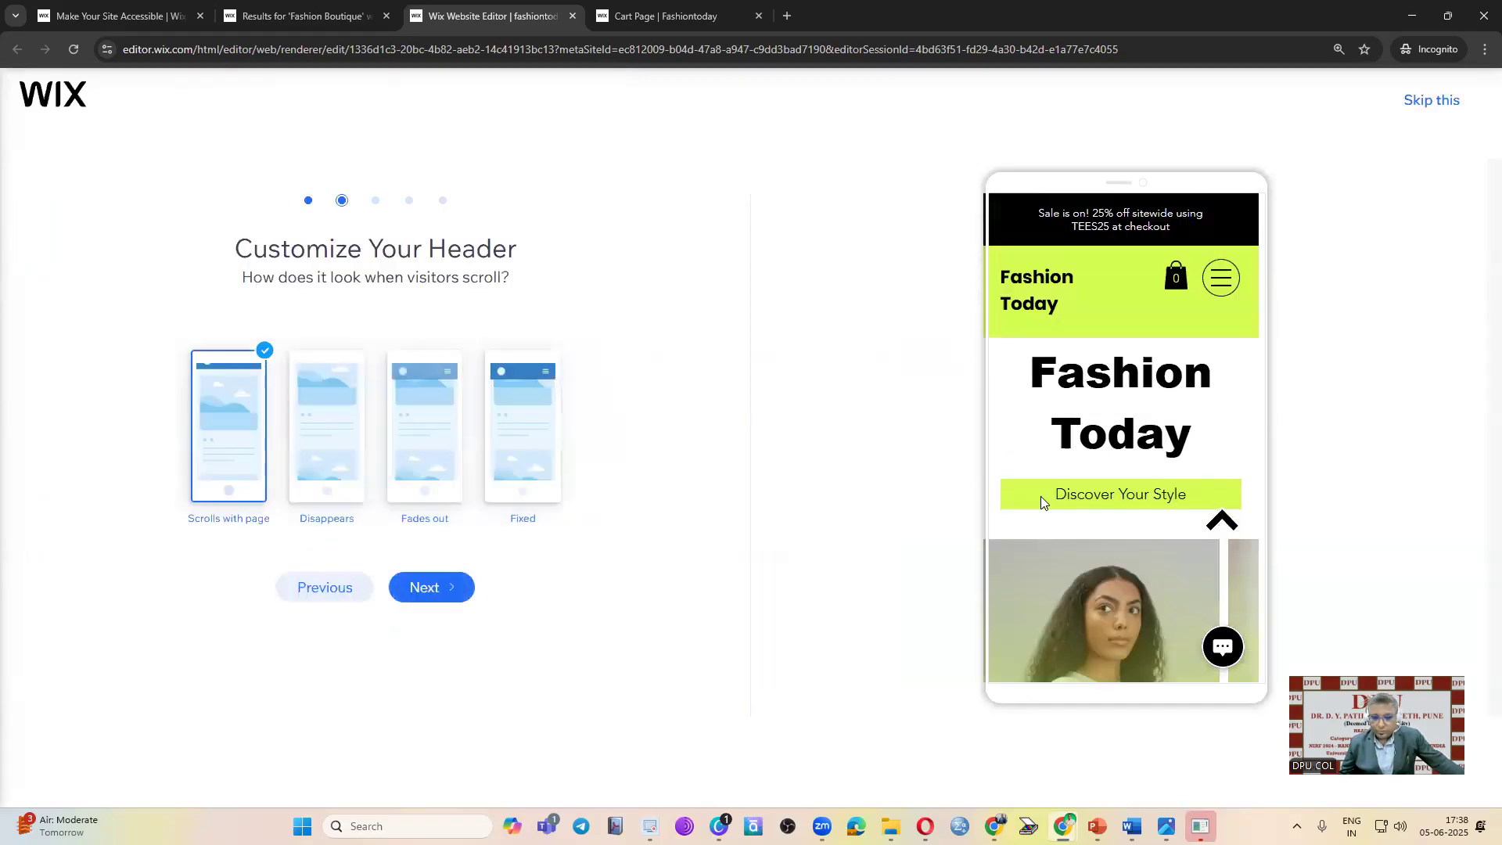
left_click(436, 587)
left_click(436, 587)
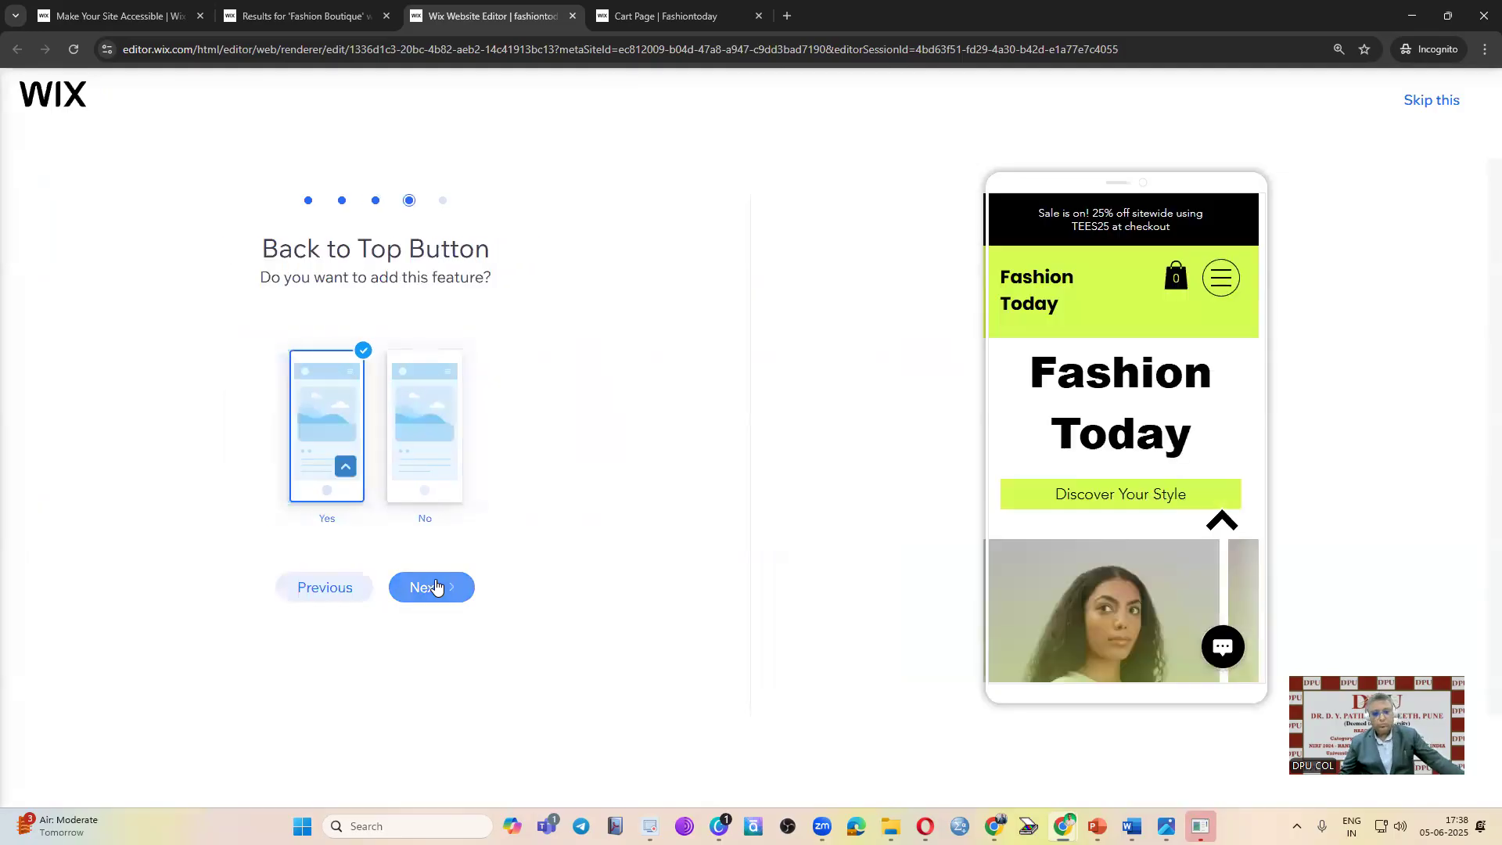
left_click(436, 587)
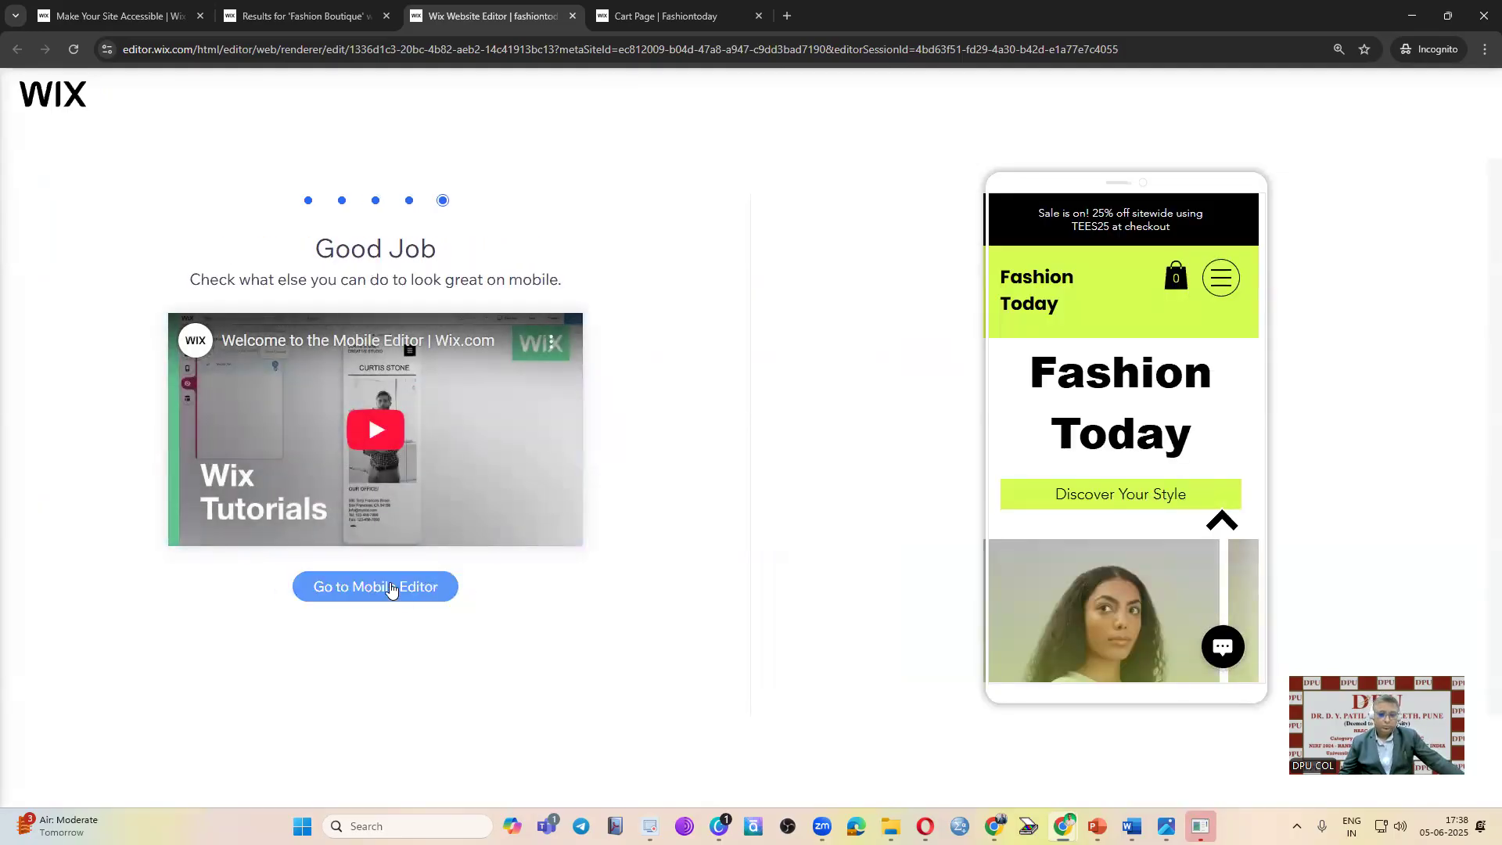
left_click(415, 585)
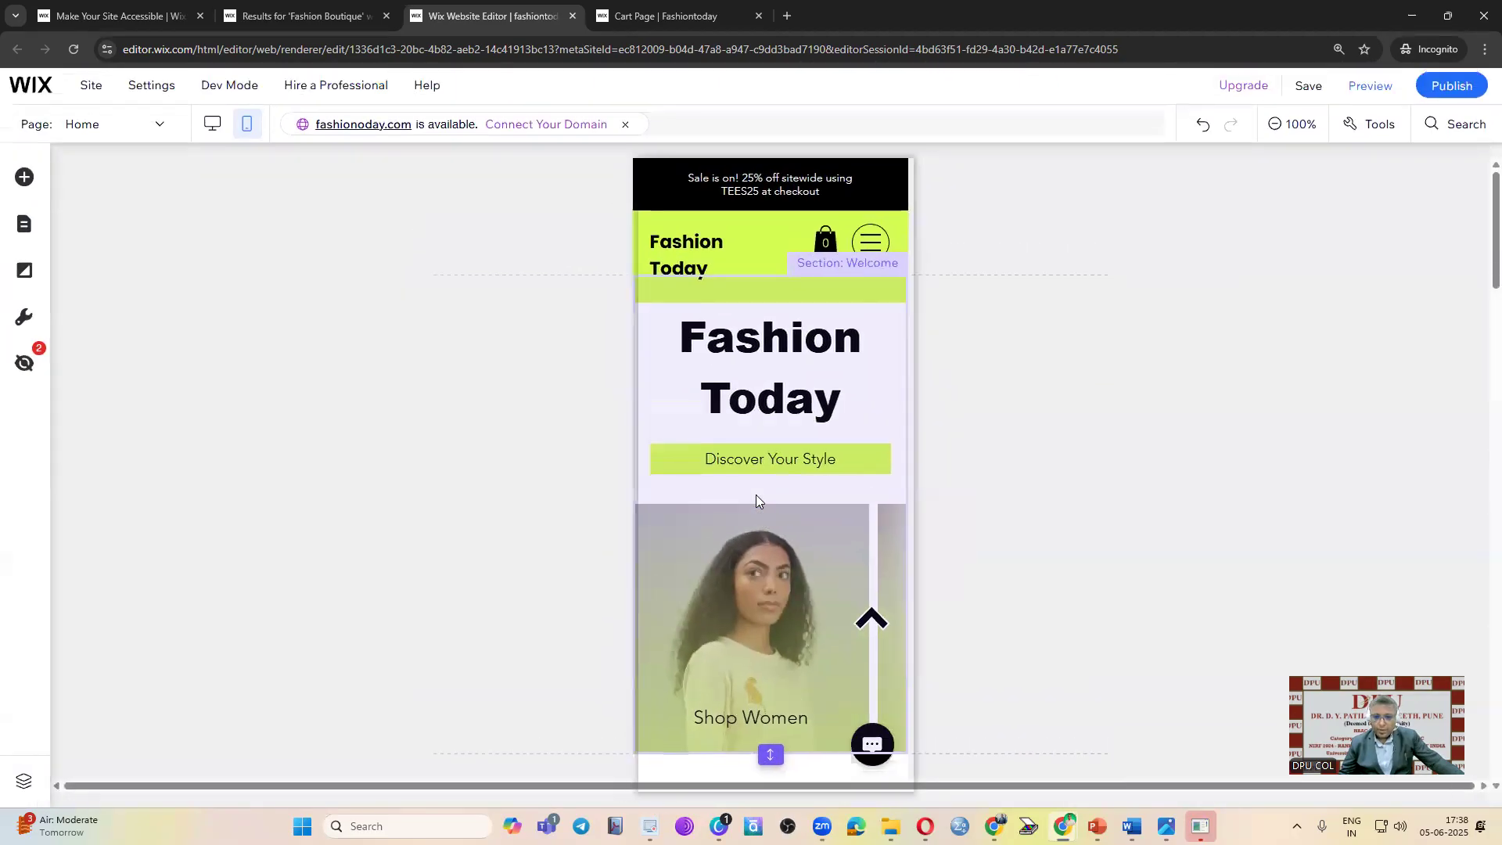
- Inspect the mobile Home page, selecting the header menu and the Welcome section
scroll(823, 474, "down", 10)
scroll(825, 477, "up", 5)
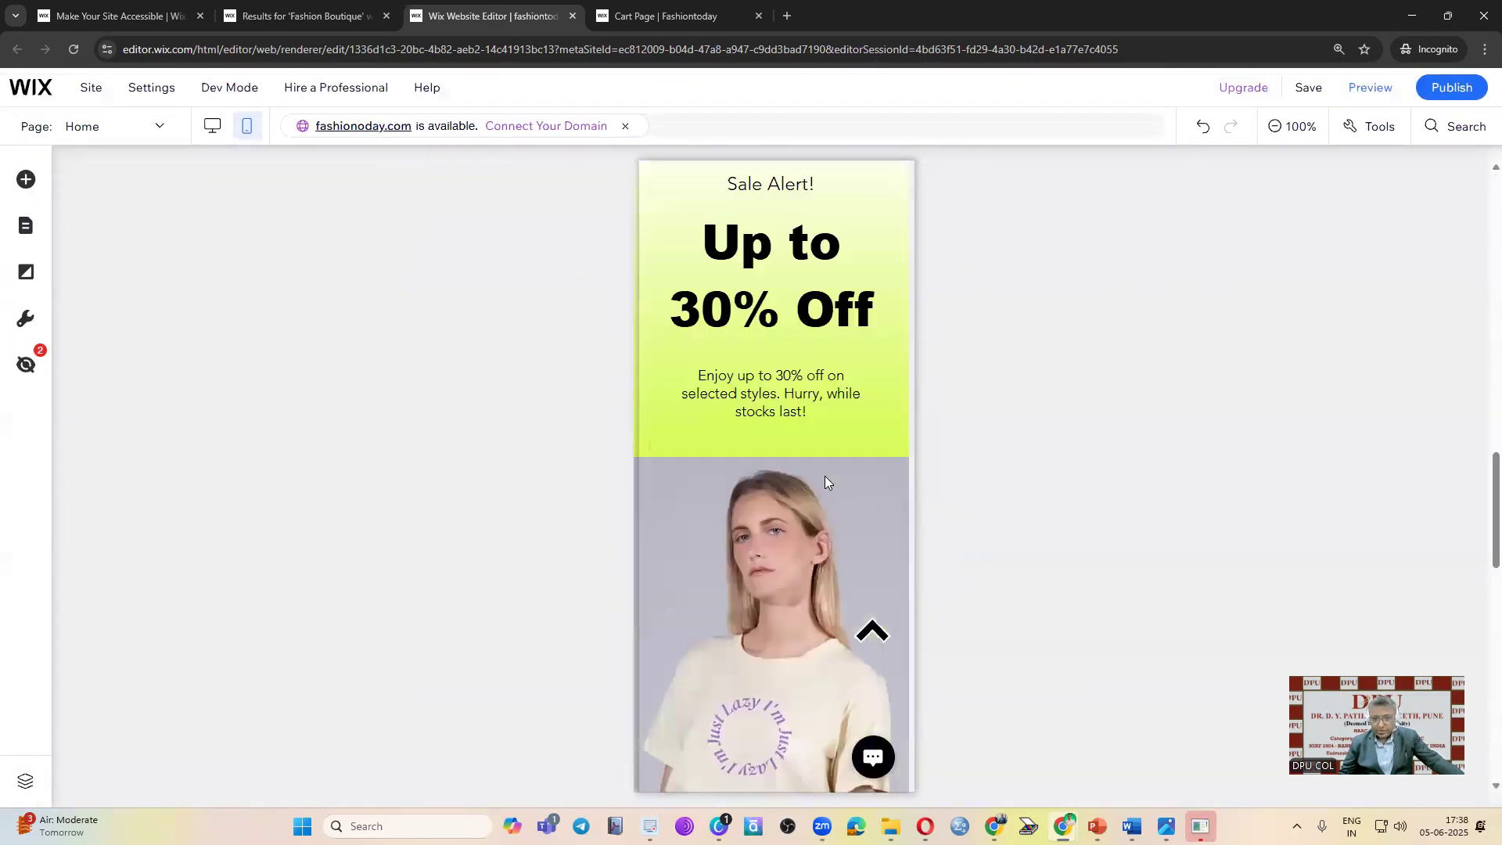
scroll(826, 480, "up", 5)
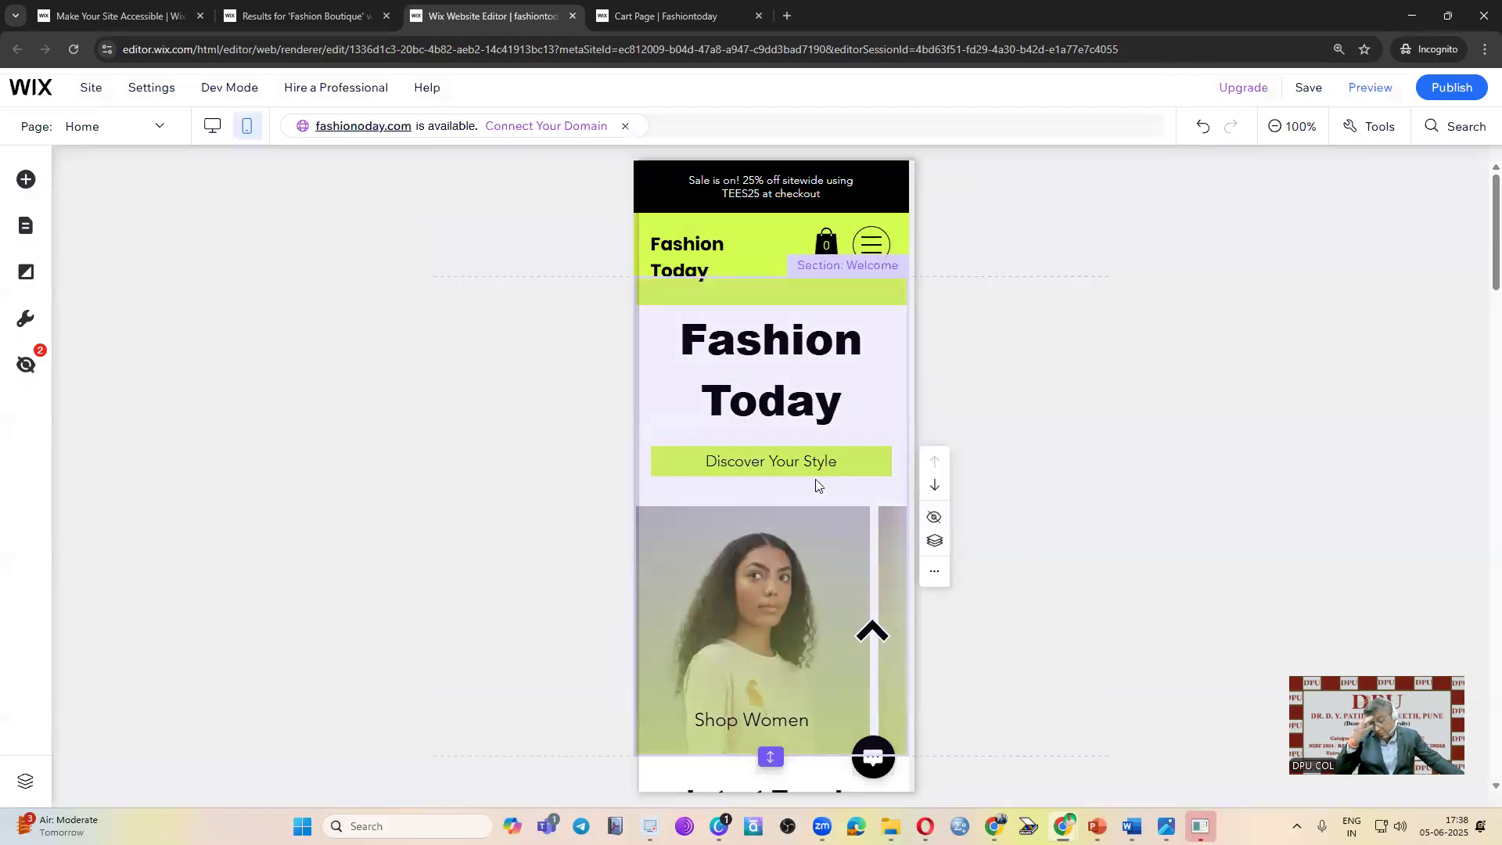
left_click(872, 249)
left_click(871, 424)
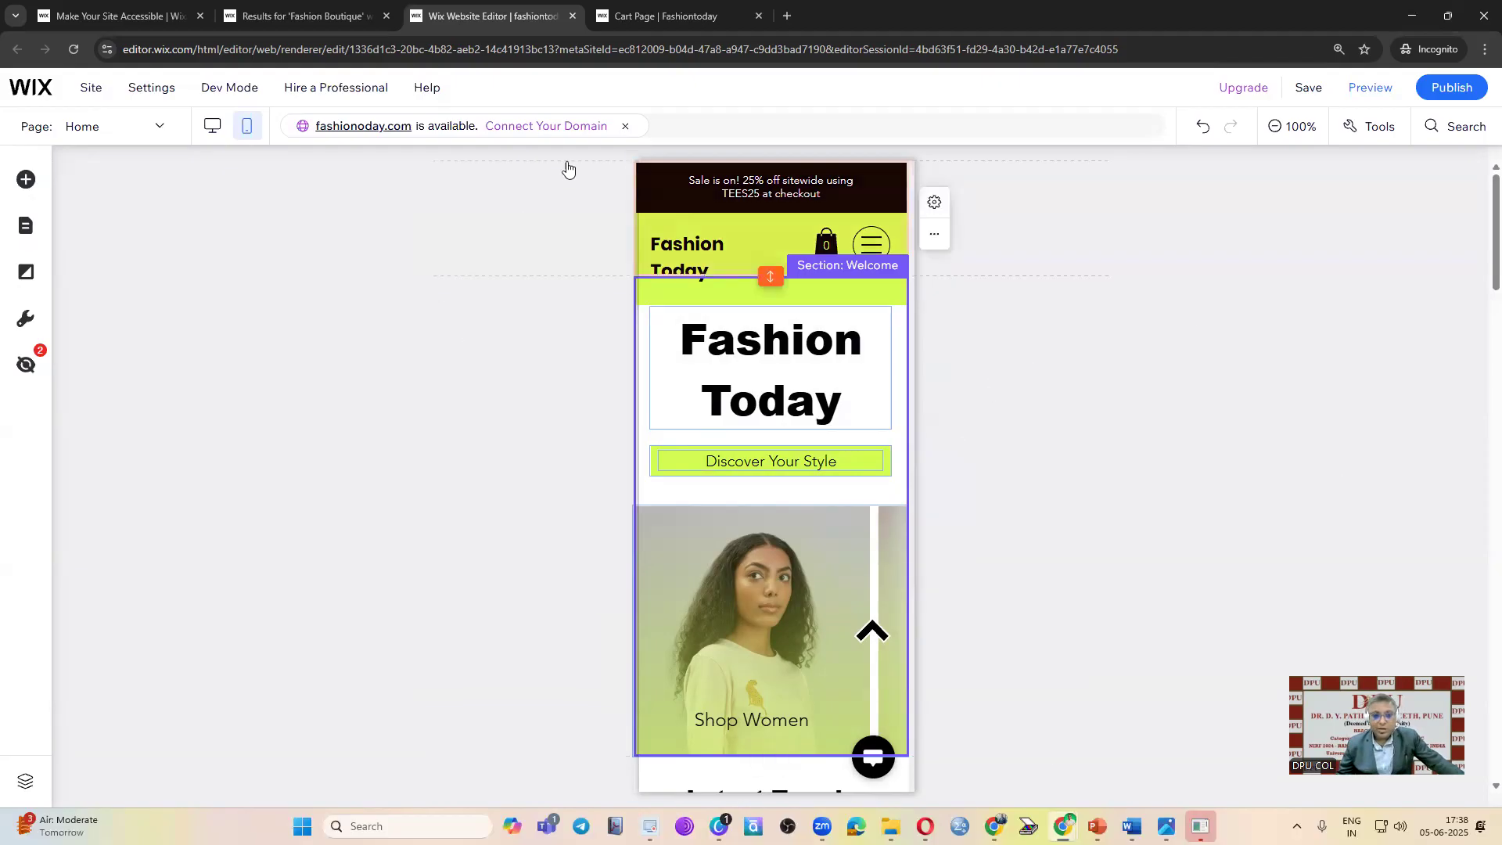
- Start Connect Your Domain, review the suggested domains, and claim the available fashionoday.com
left_click(558, 135)
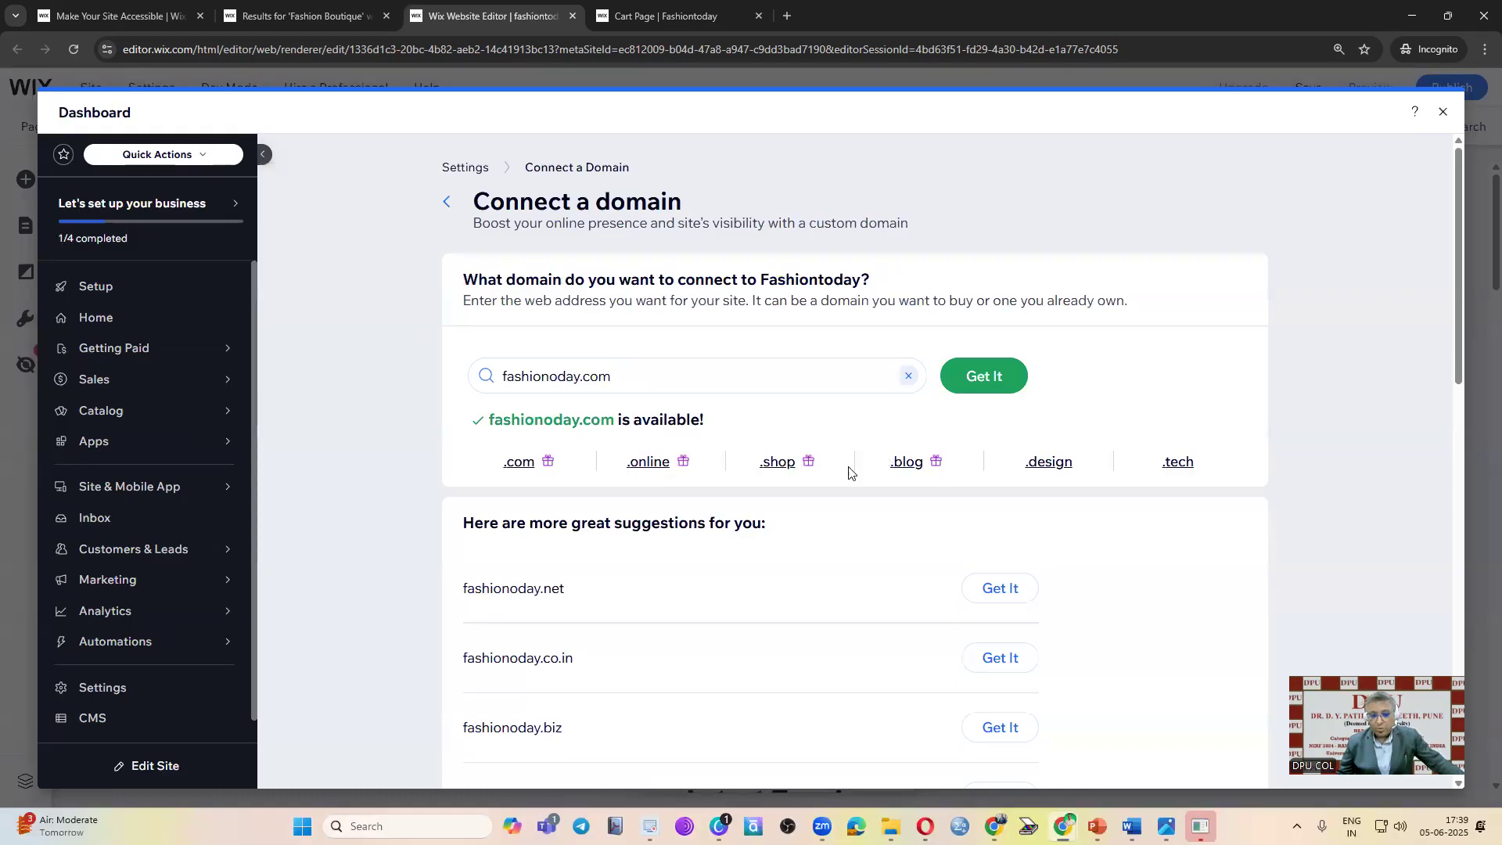
scroll(821, 516, "down", 7)
scroll(708, 479, "up", 3)
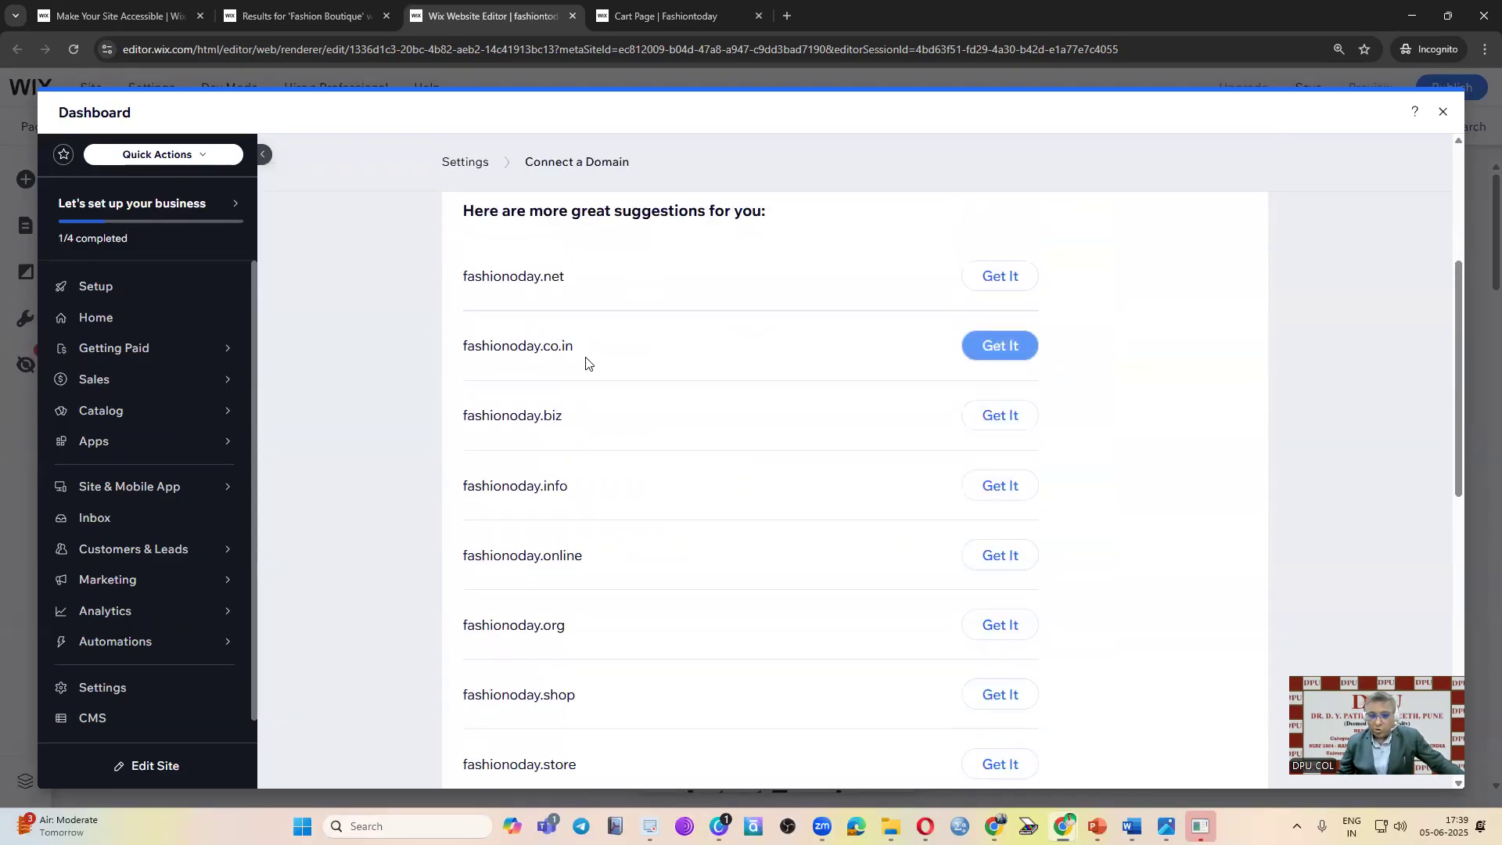
scroll(753, 548, "down", 4)
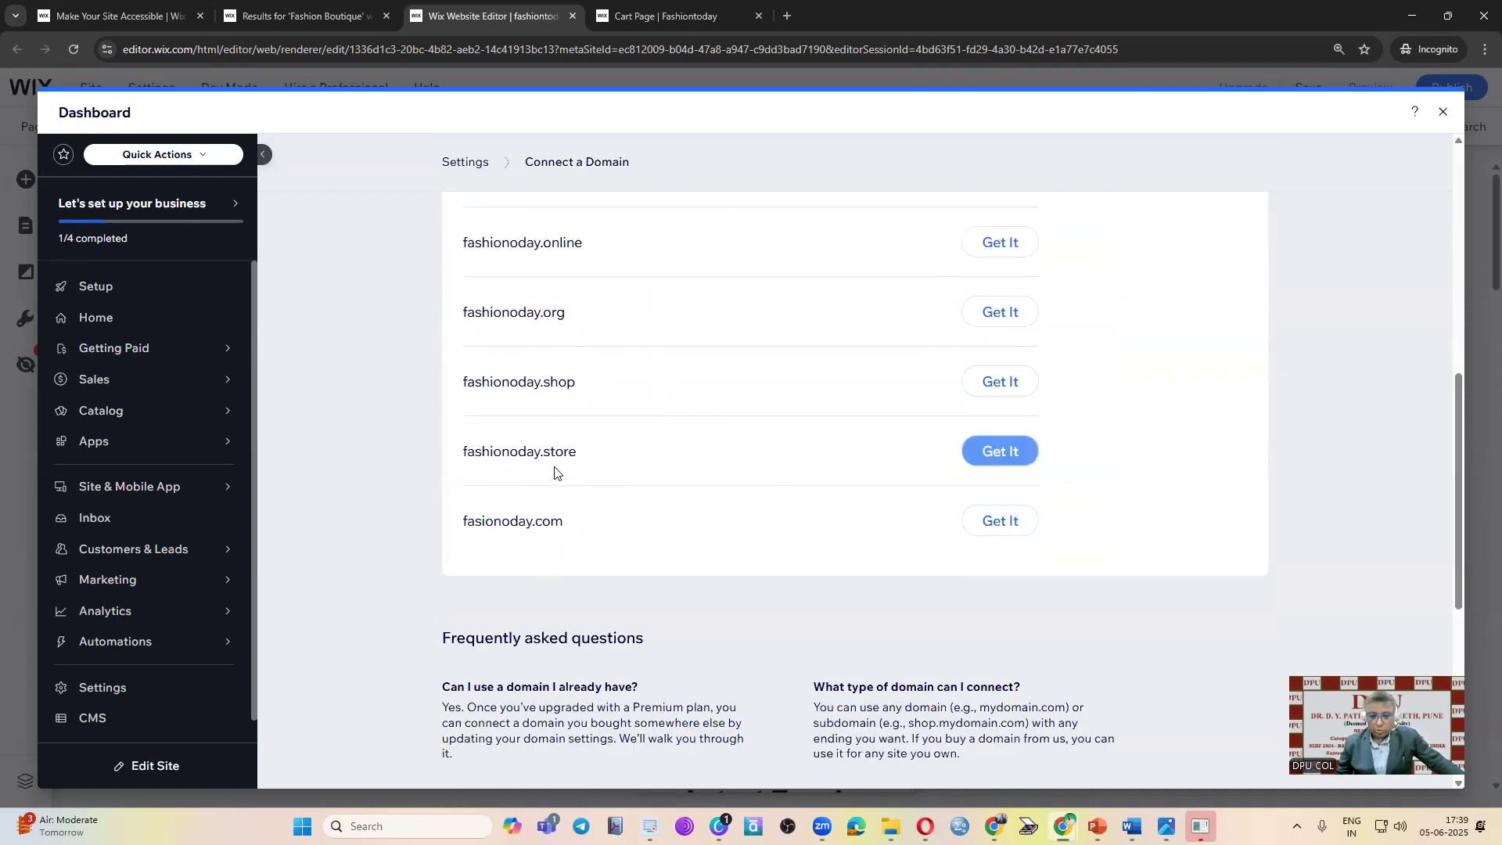
scroll(674, 529, "up", 8)
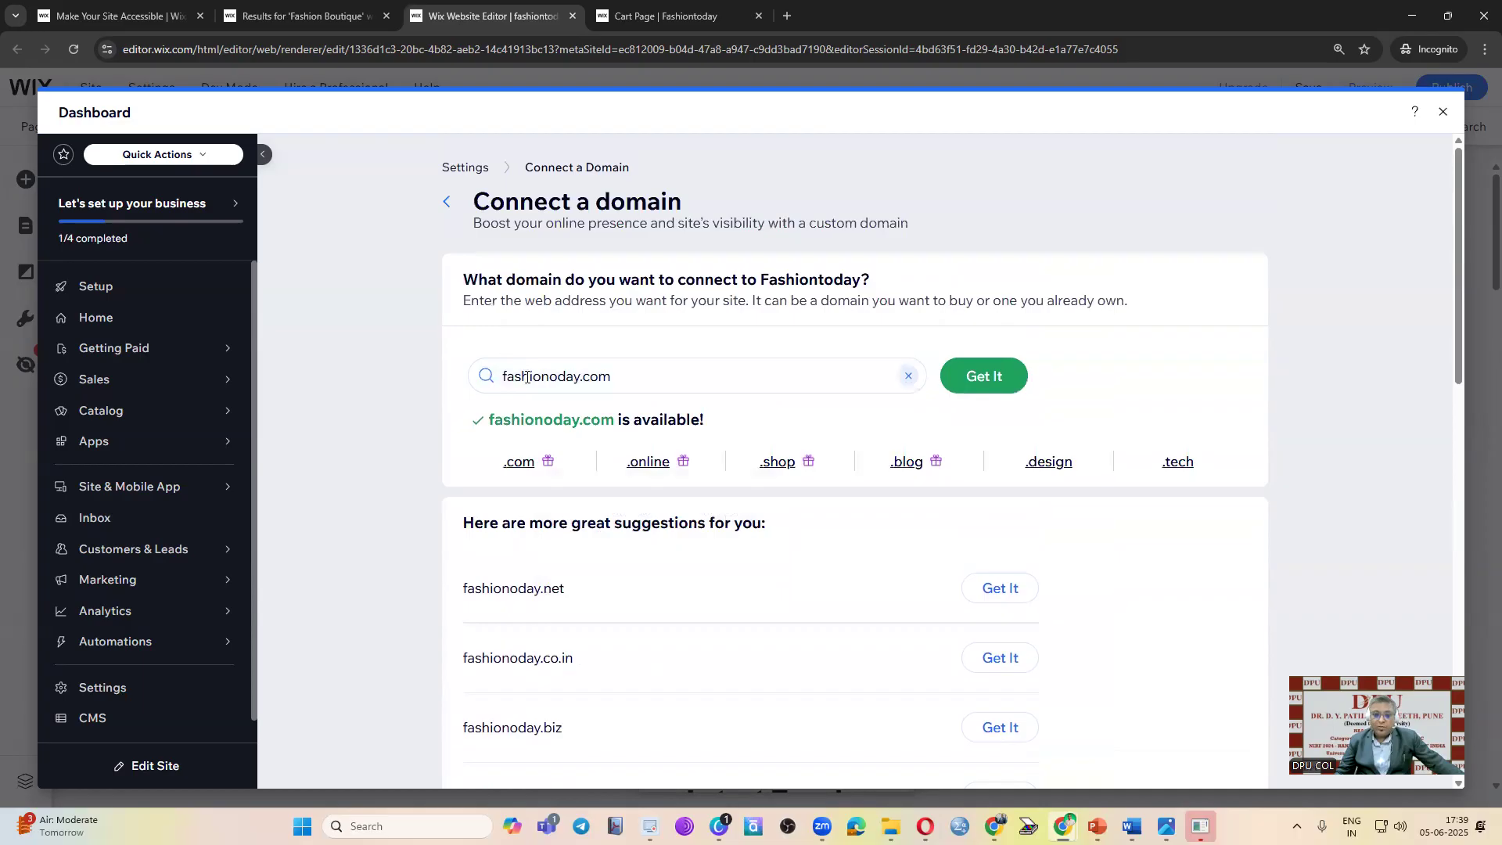
left_click(1000, 377)
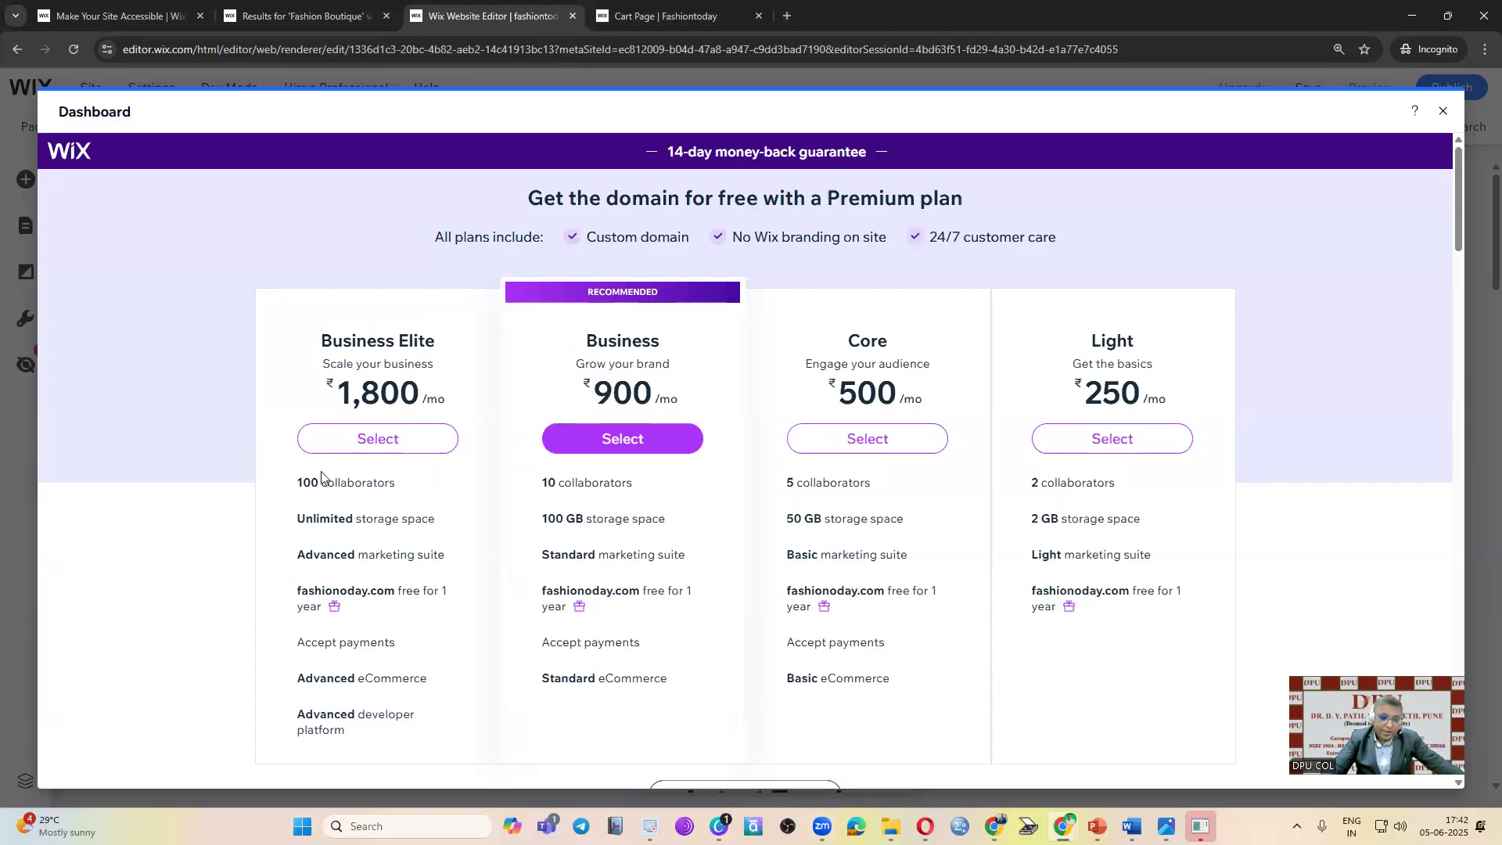
scroll(404, 512, "down", 4)
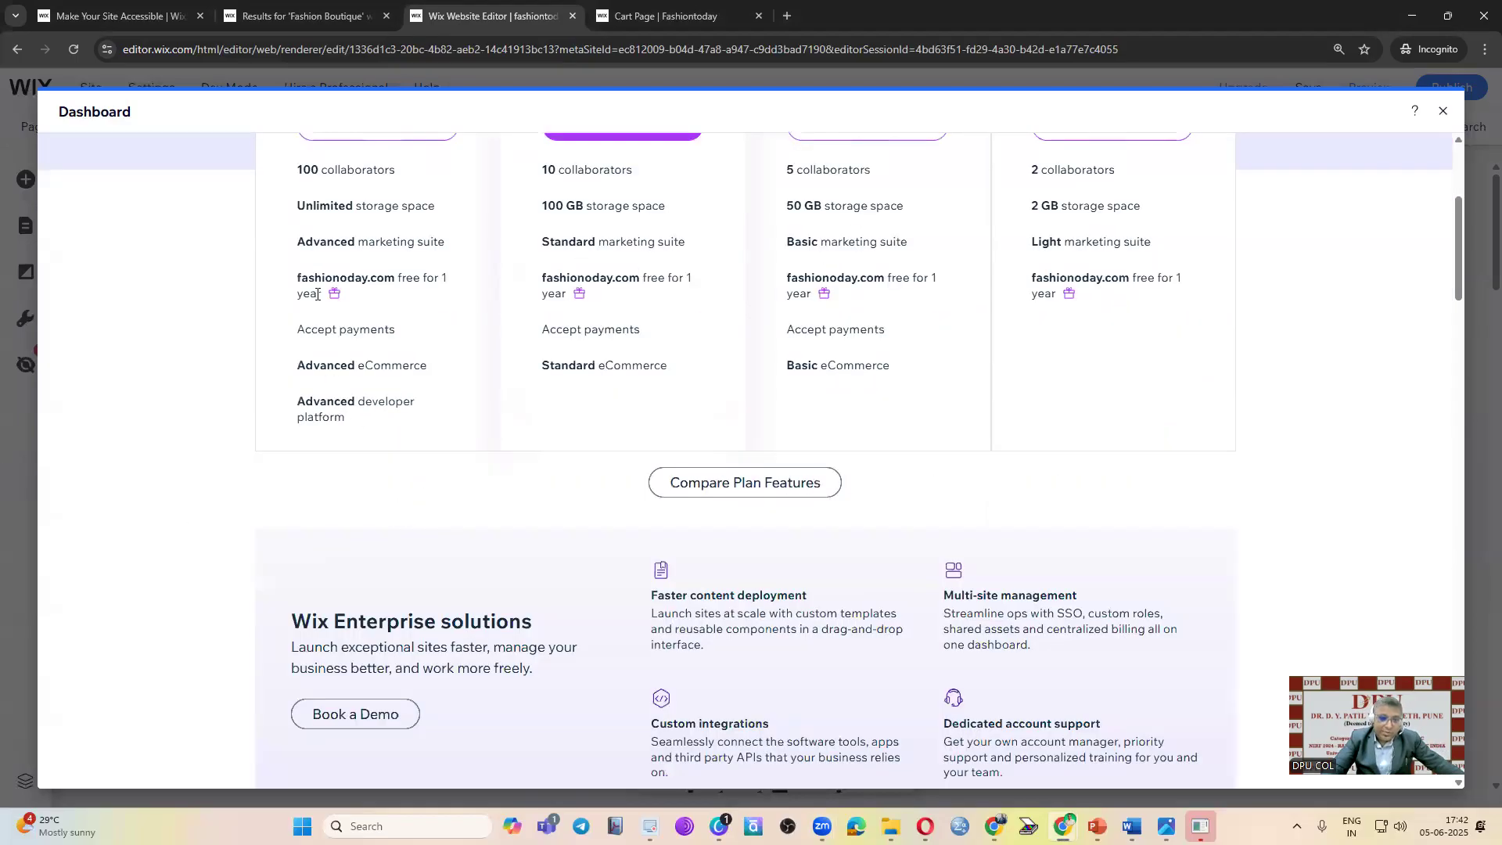
left_click_drag(438, 206, 468, 248)
left_click_drag(294, 283, 472, 298)
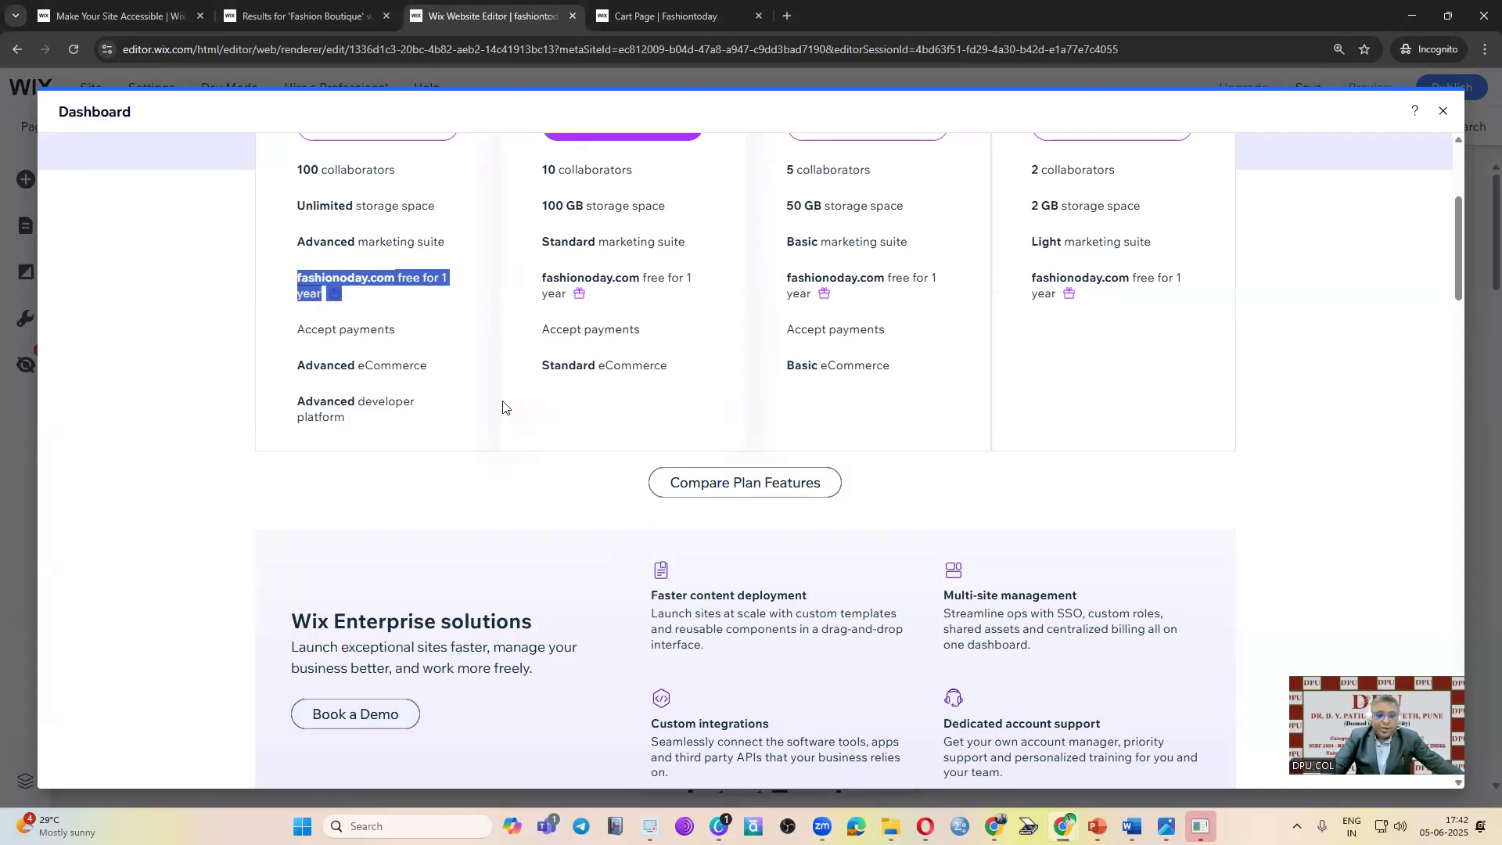
scroll(525, 454, "up", 4)
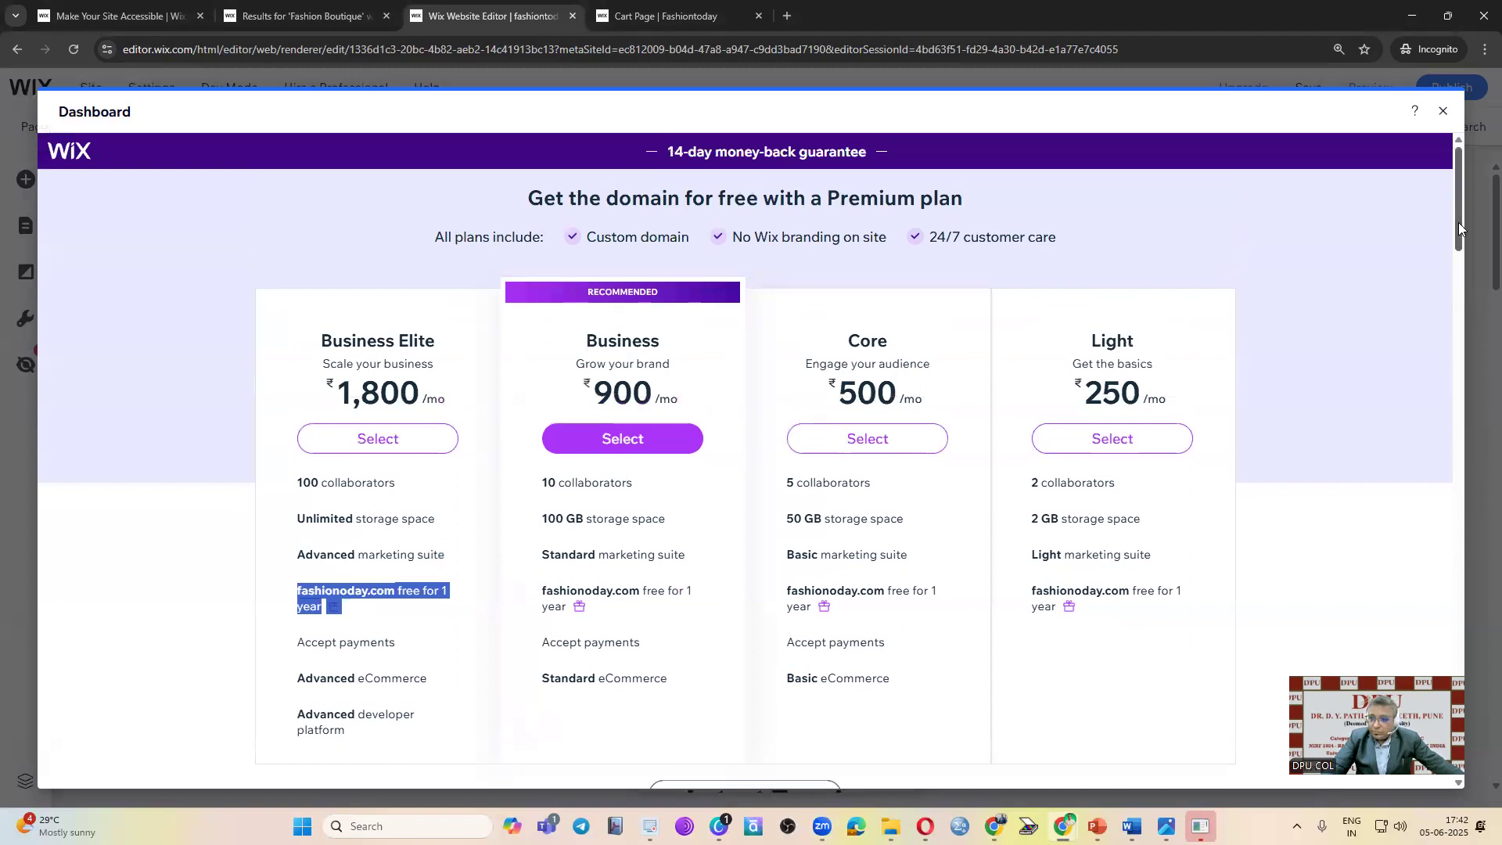
left_click_drag(1459, 222, 1458, 247)
left_click_drag(401, 444, 463, 487)
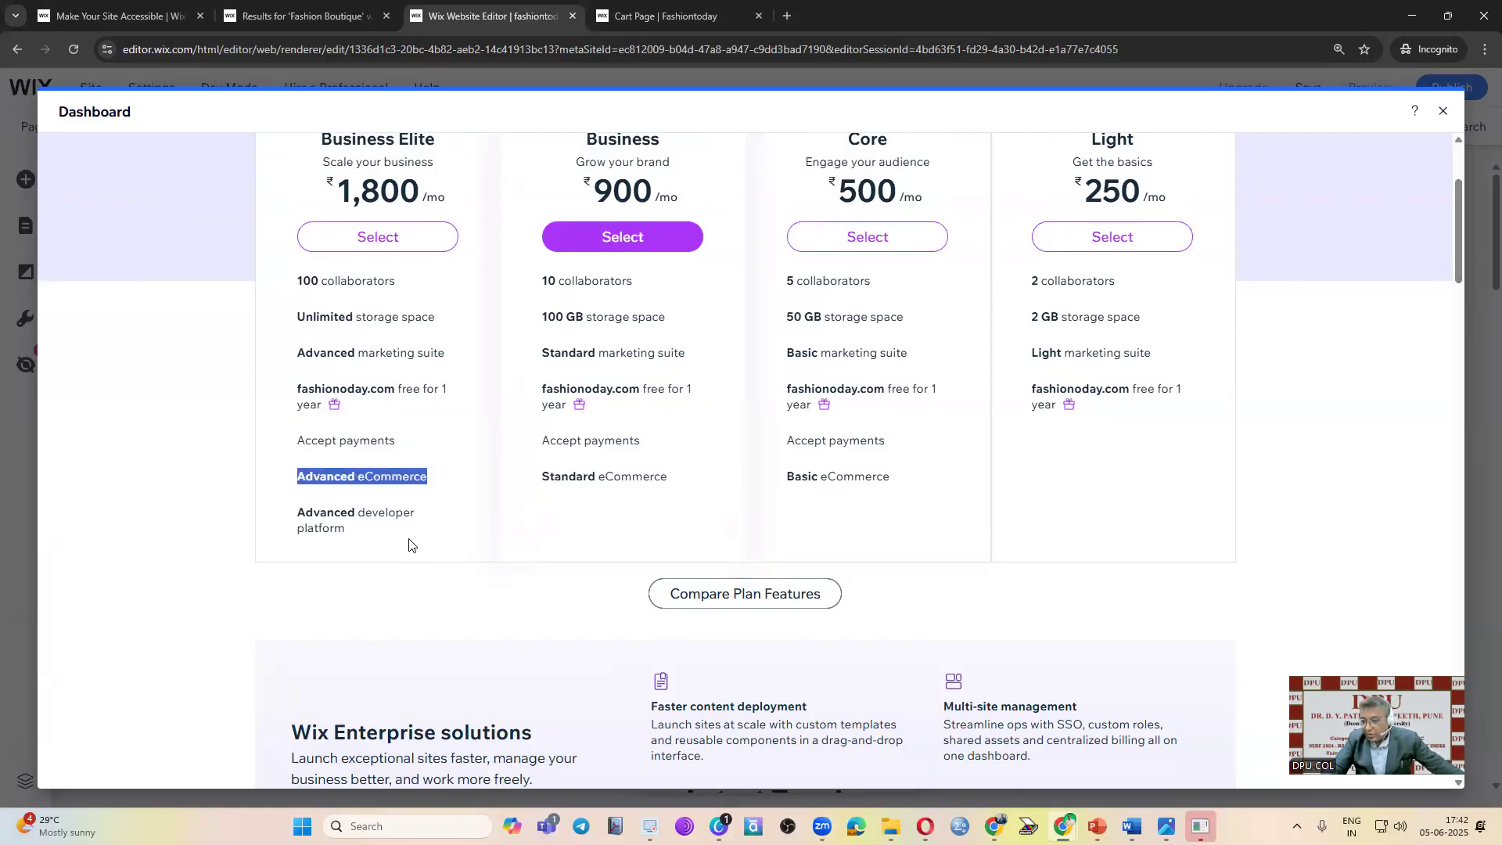
left_click_drag(350, 532, 278, 517)
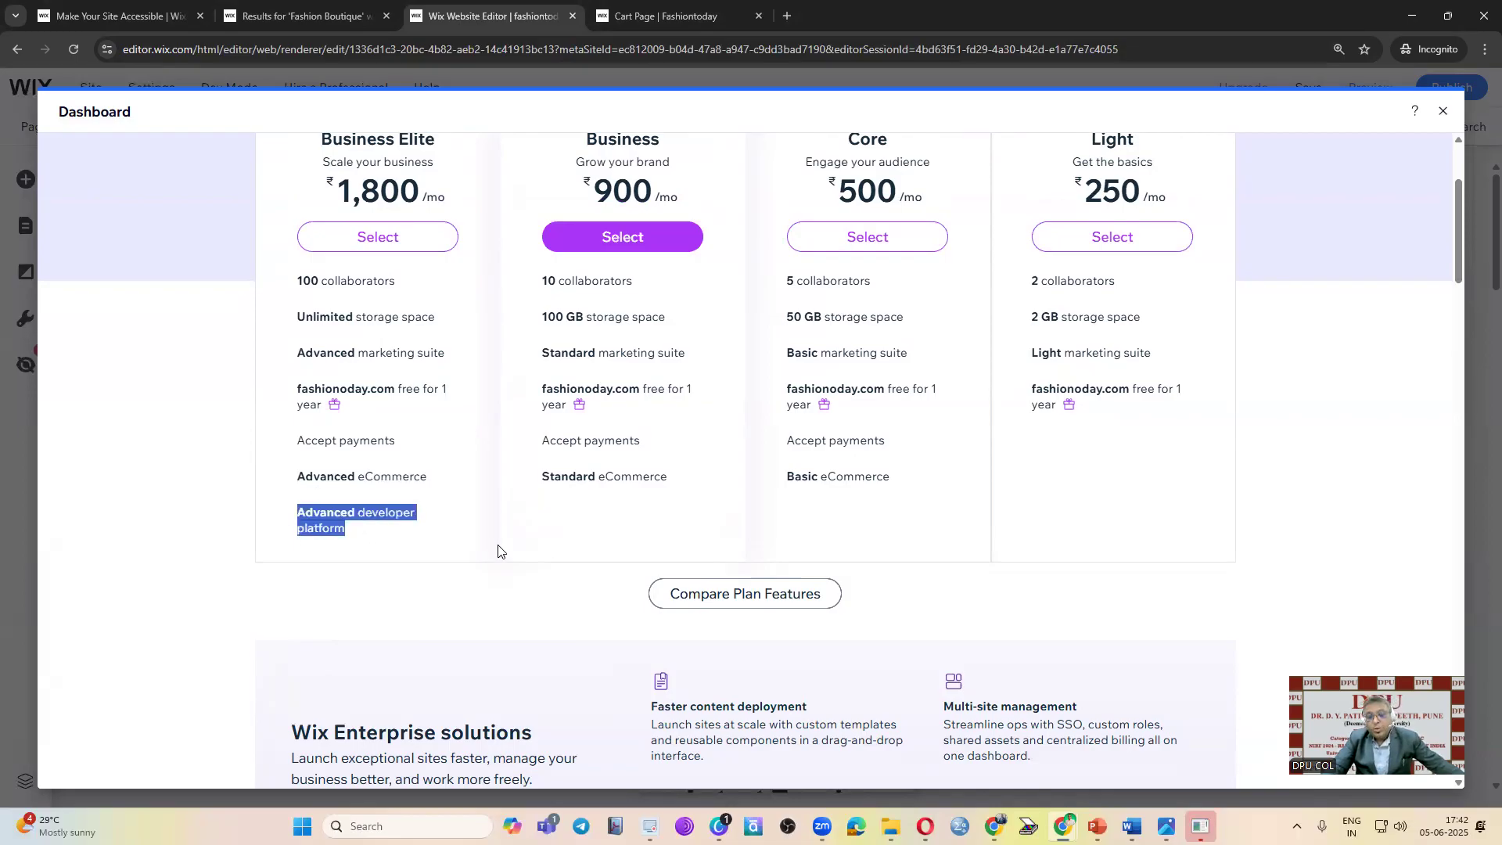
scroll(498, 550, "up", 3)
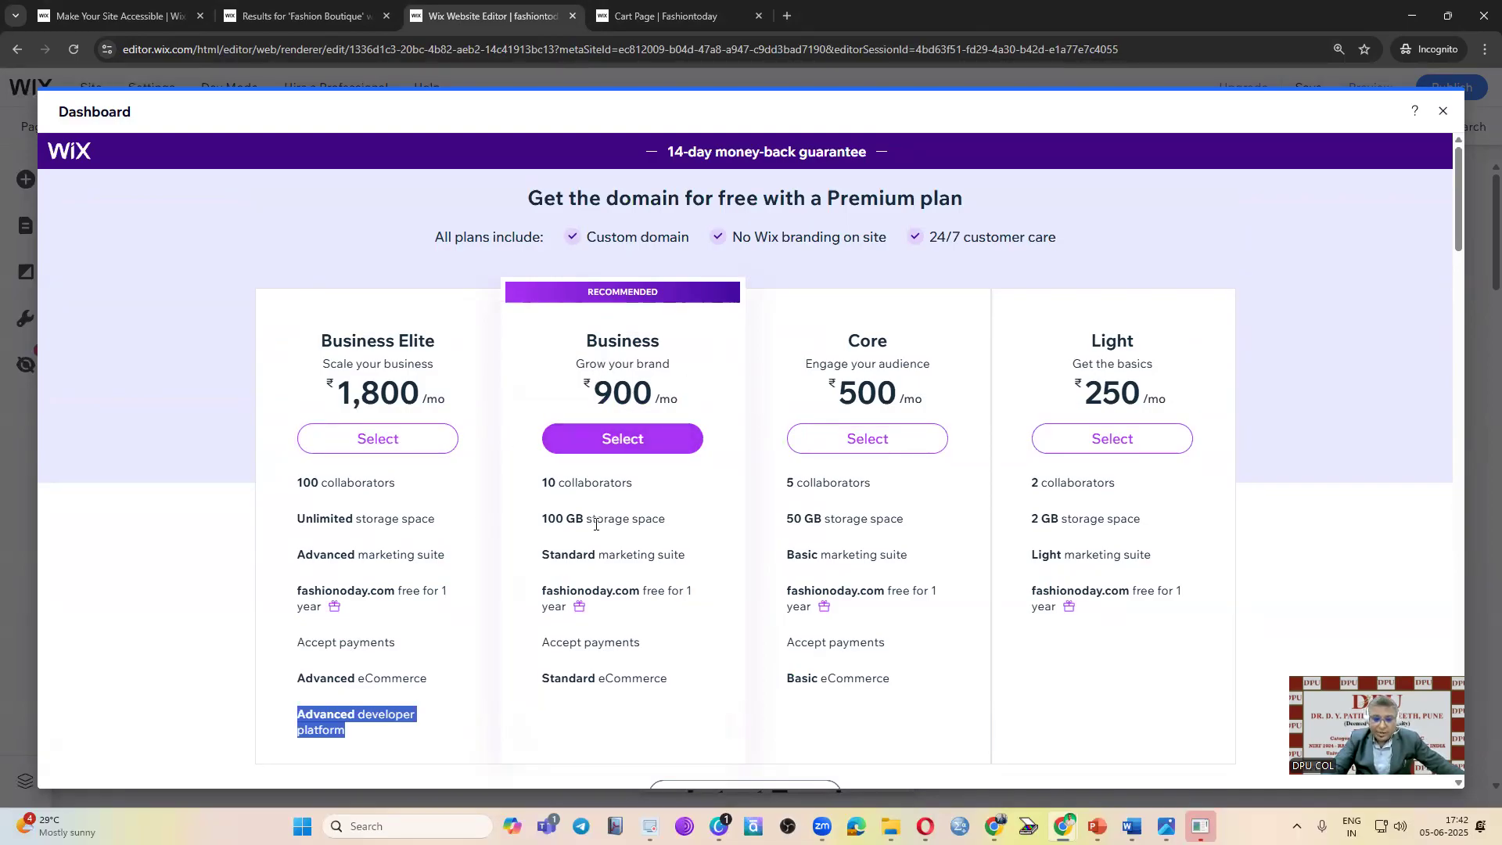
left_click_drag(634, 481, 475, 483)
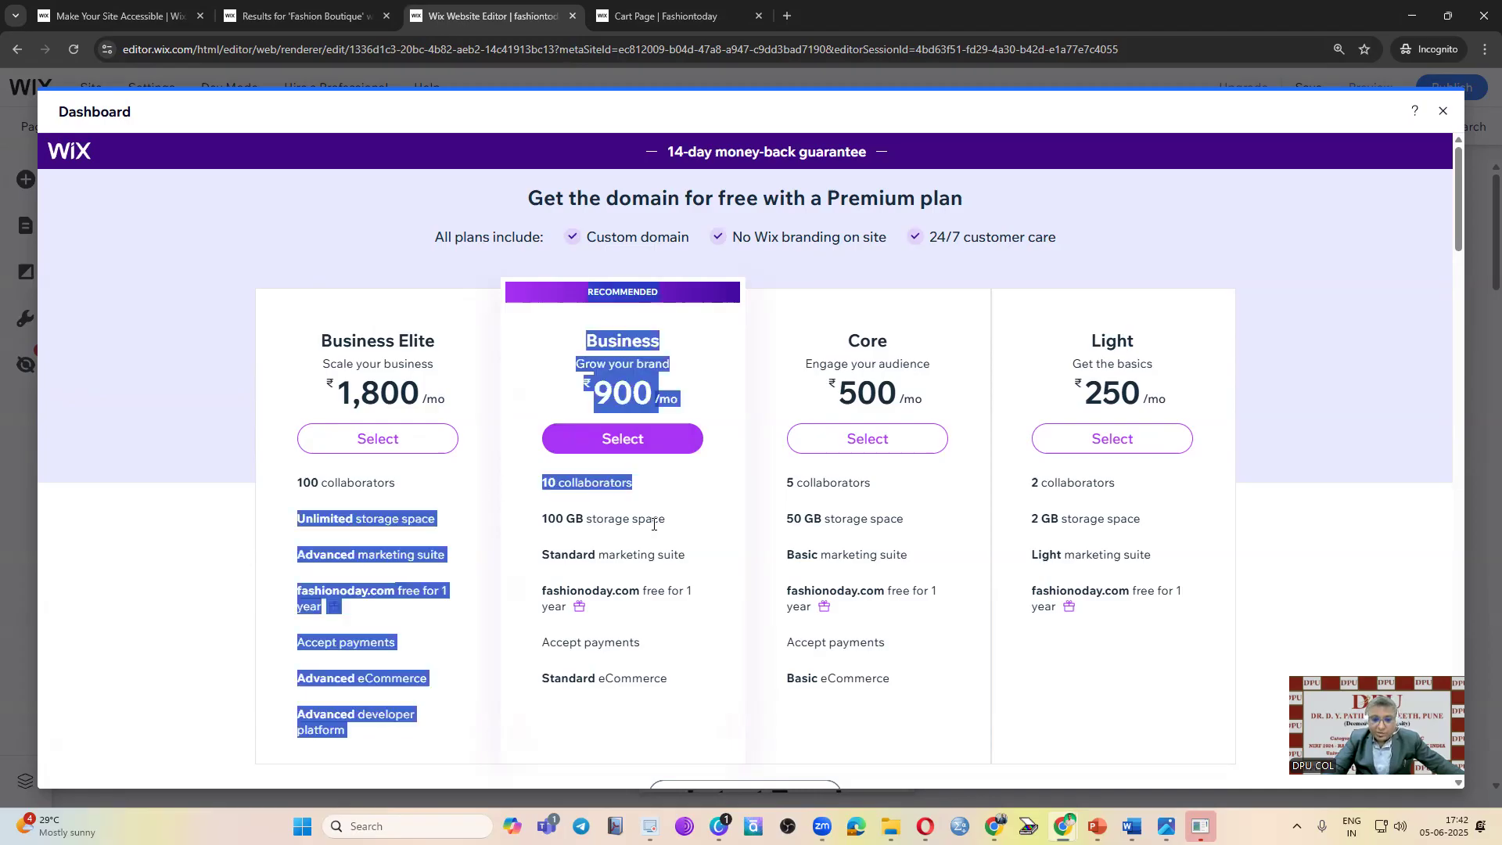
left_click_drag(681, 519, 510, 518)
left_click_drag(698, 557, 526, 561)
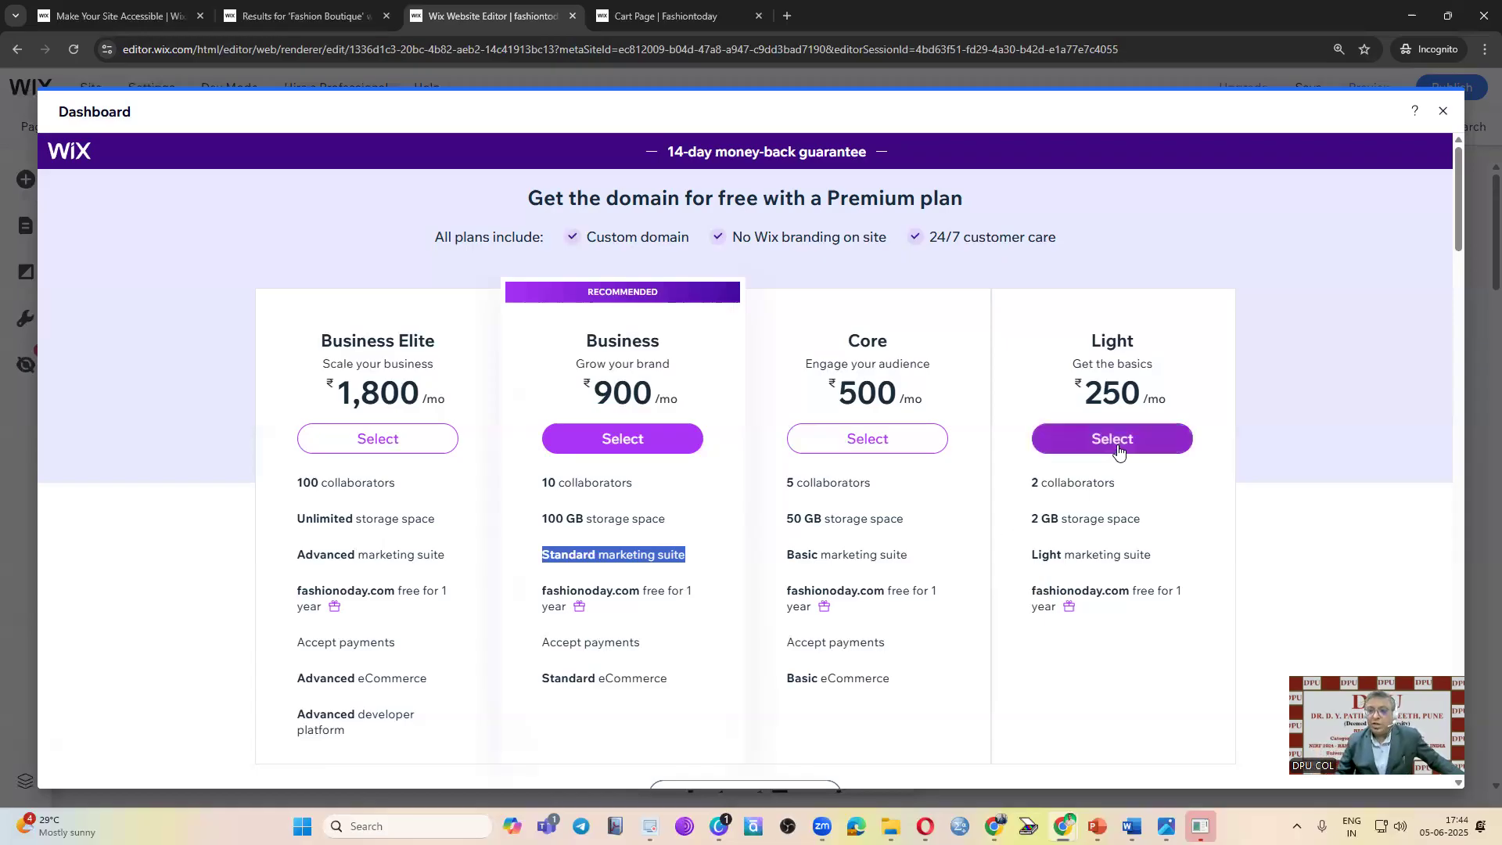
- Select the Core plan with 3-year billing at ₹300/mo and continue to checkout
left_click(899, 439)
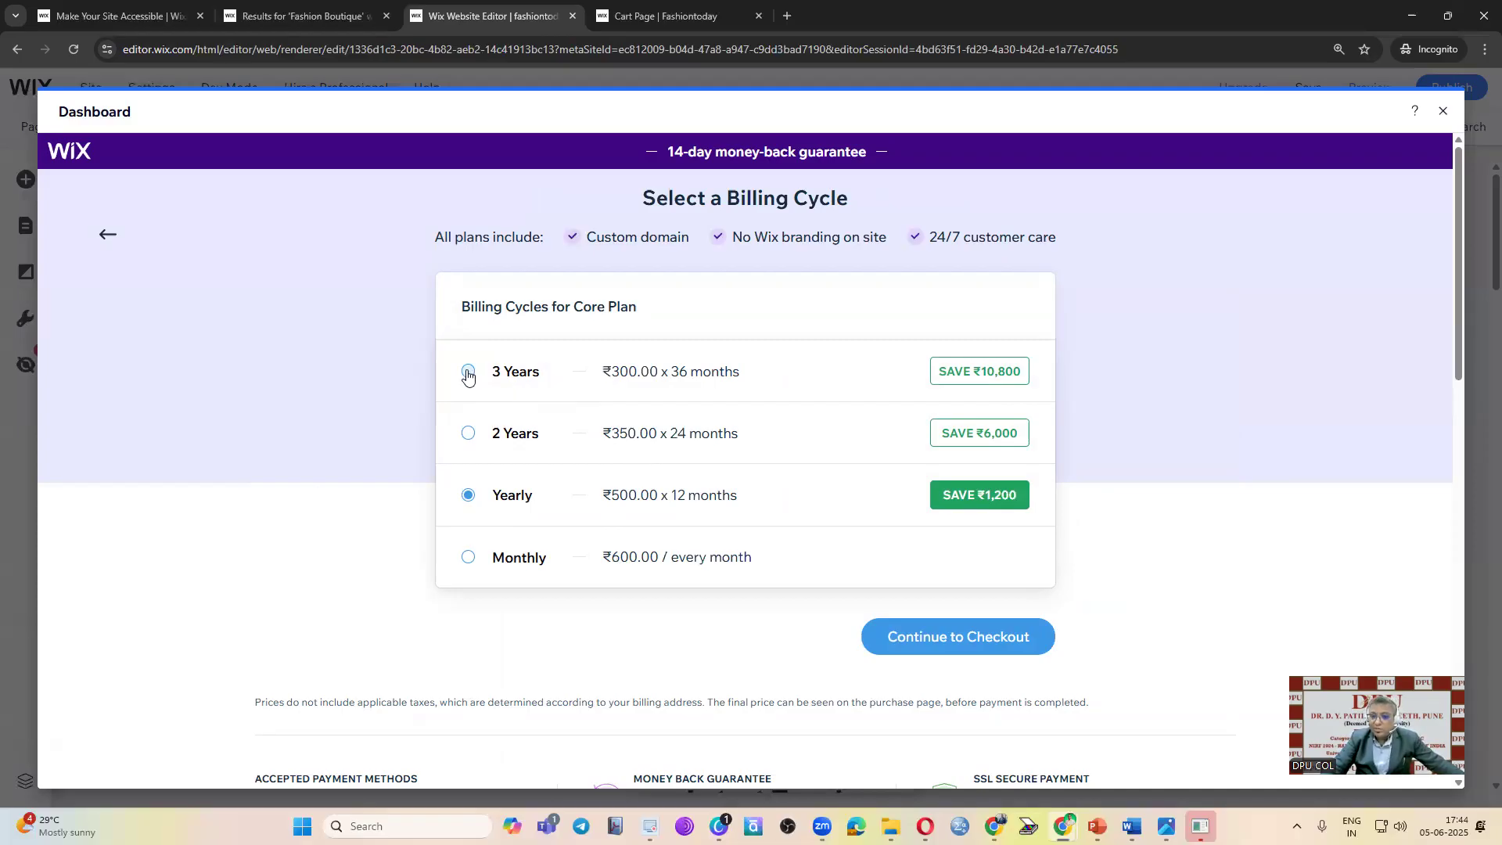
left_click(467, 374)
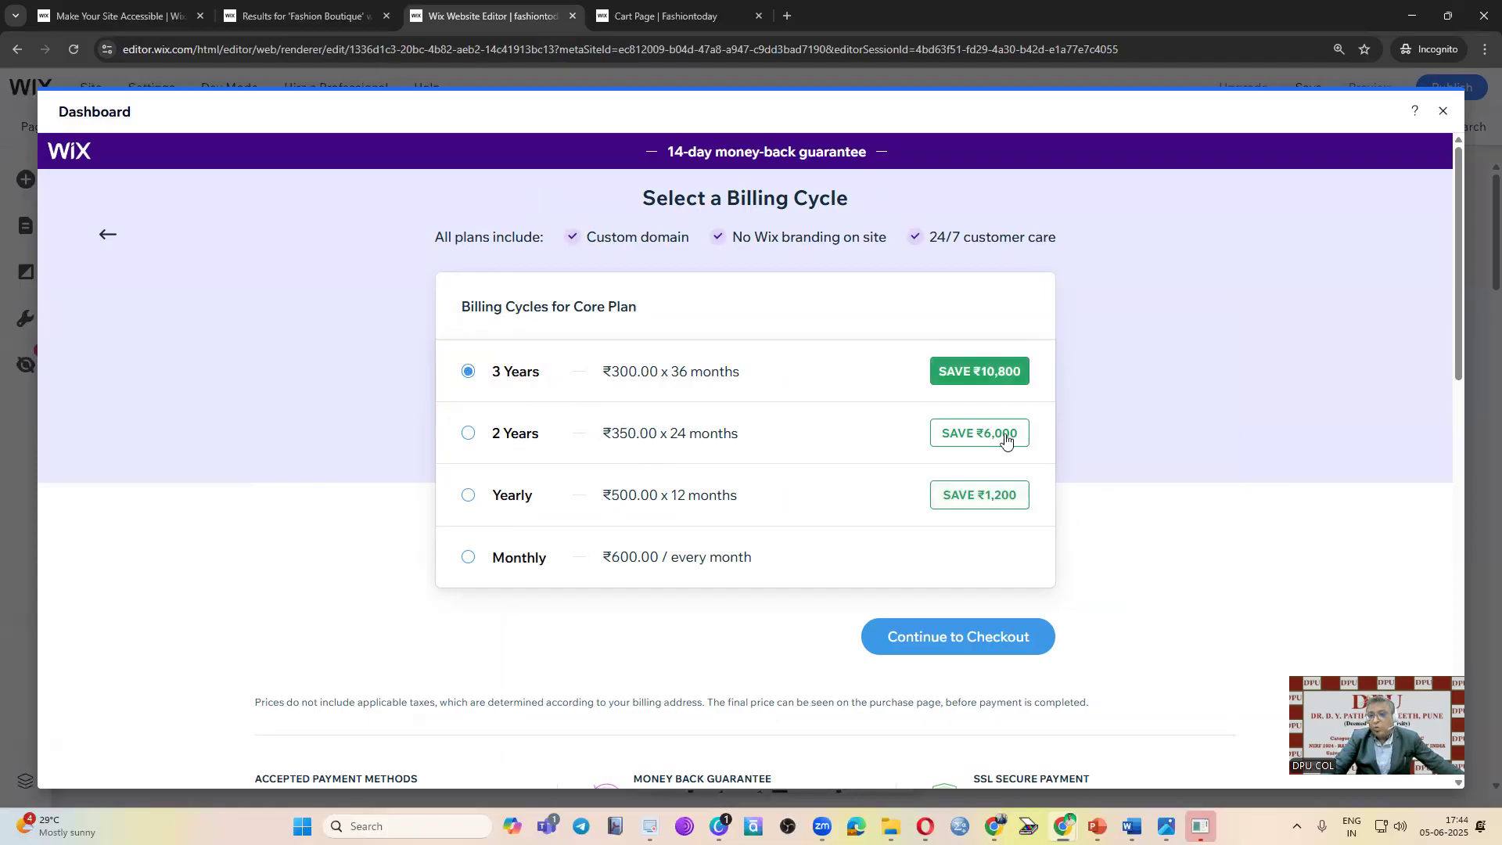
left_click(967, 638)
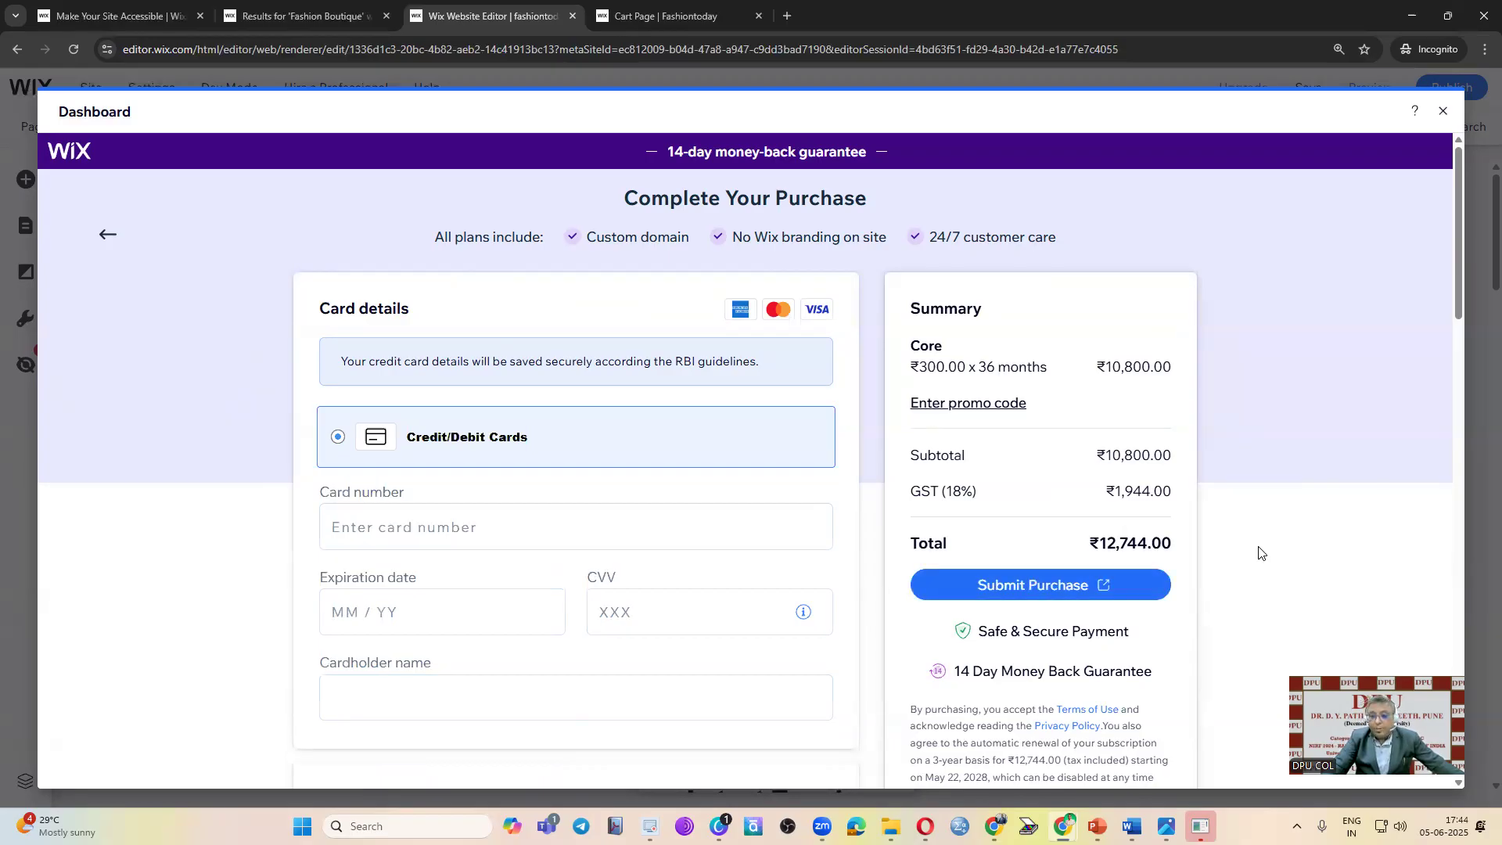
scroll(1259, 552, "down", 4)
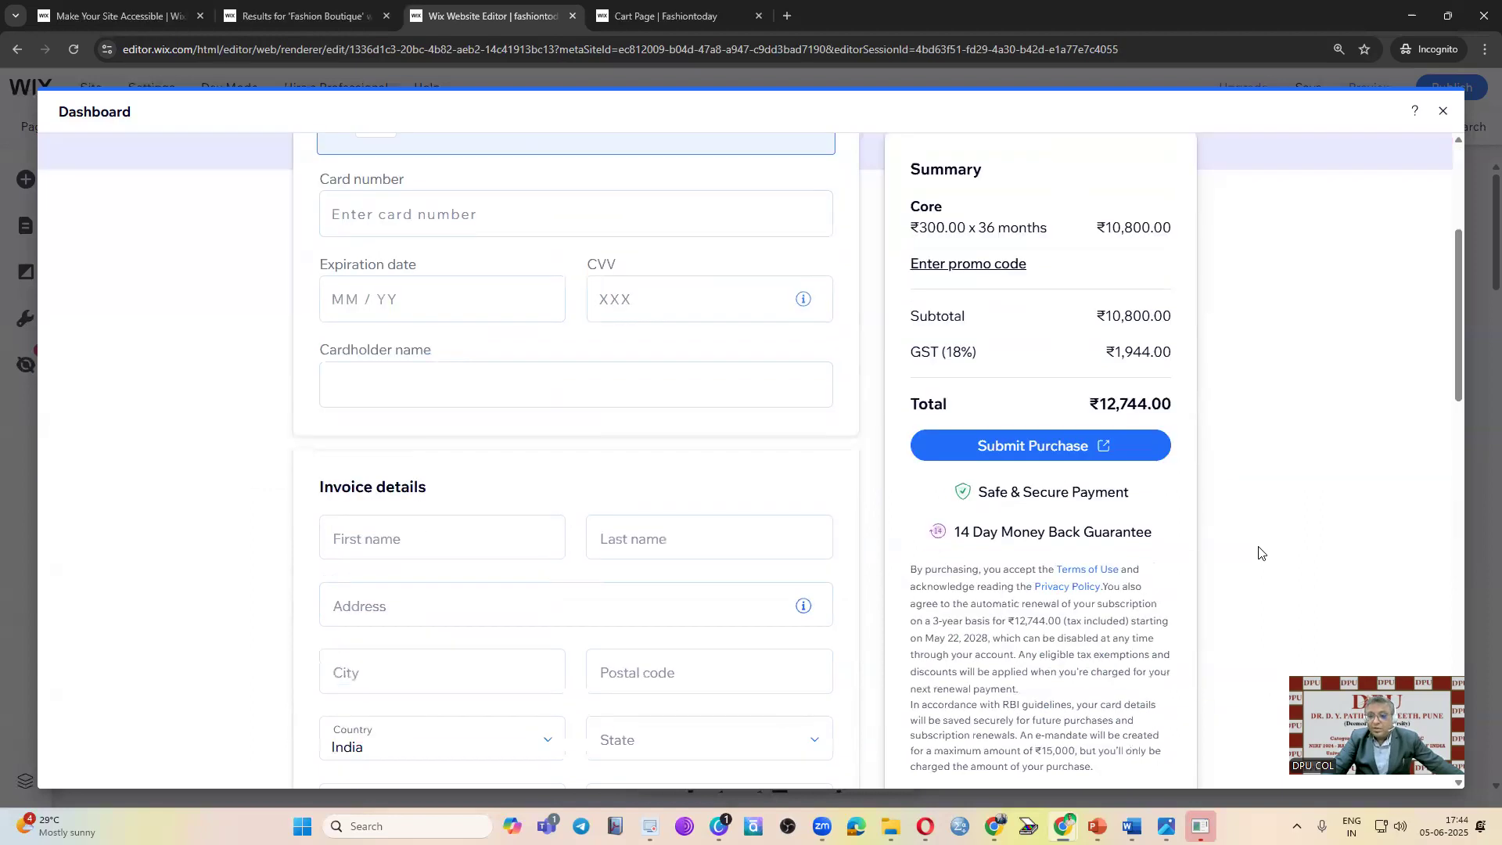
left_click_drag(1098, 405, 1321, 520)
scroll(1320, 519, "up", 2)
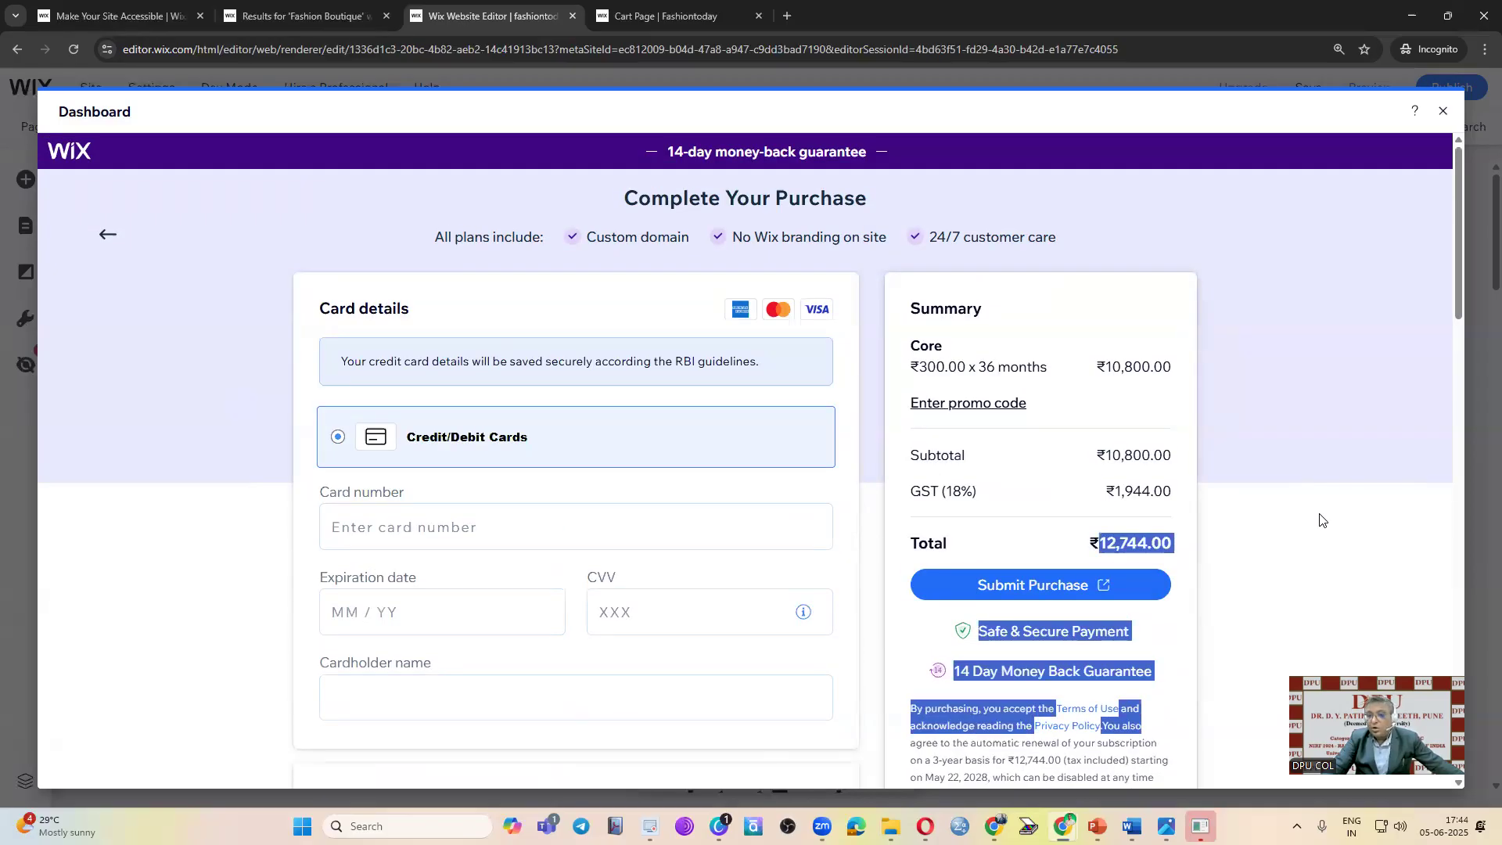
left_click(1326, 520)
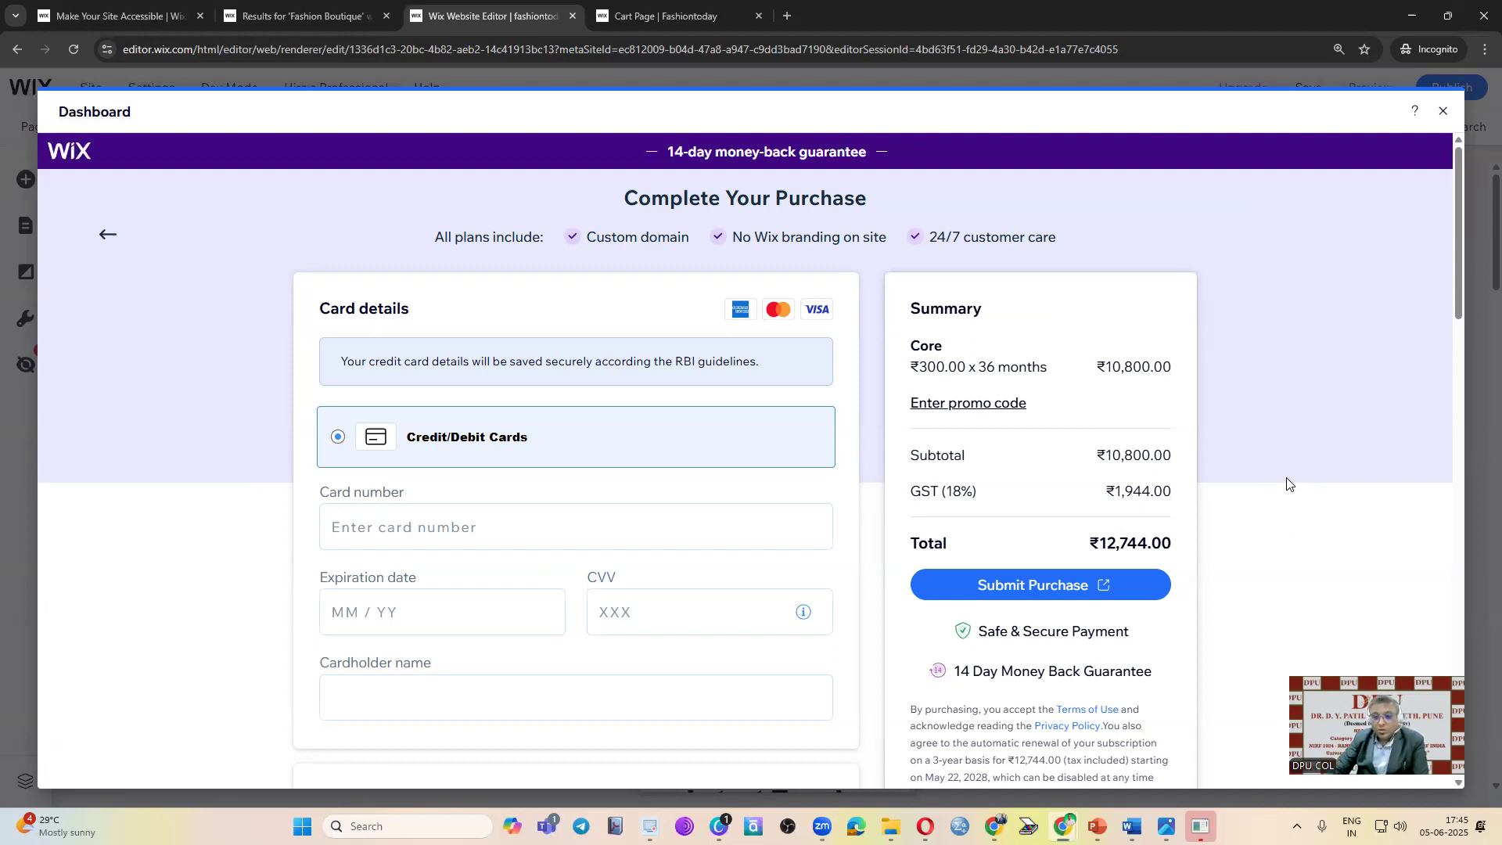
- Submit the empty Core plan payment form, review the errors, and go back to billing cycles
left_click(1028, 593)
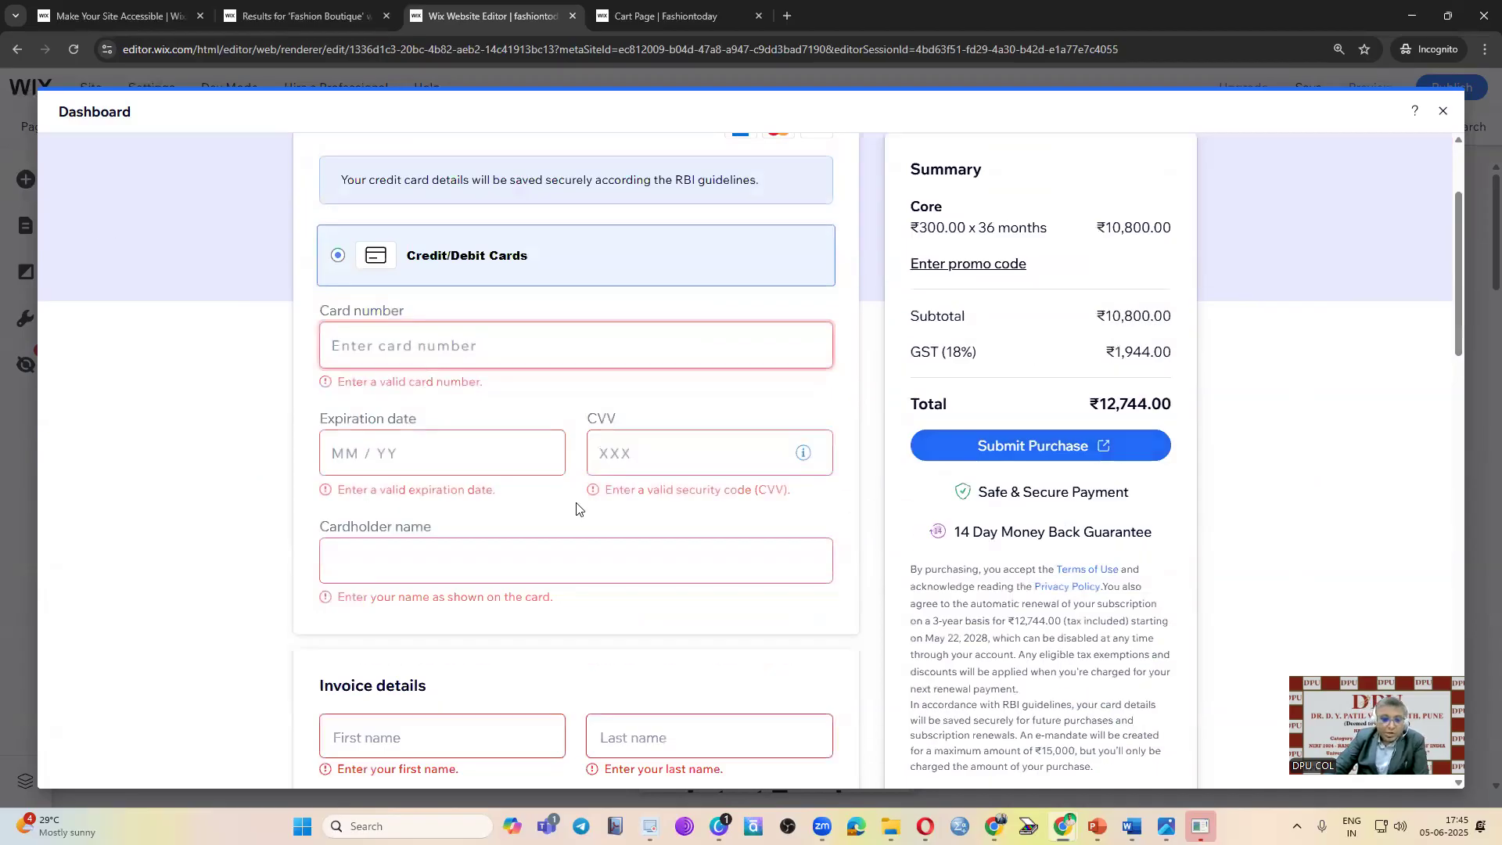
scroll(576, 506, "down", 10)
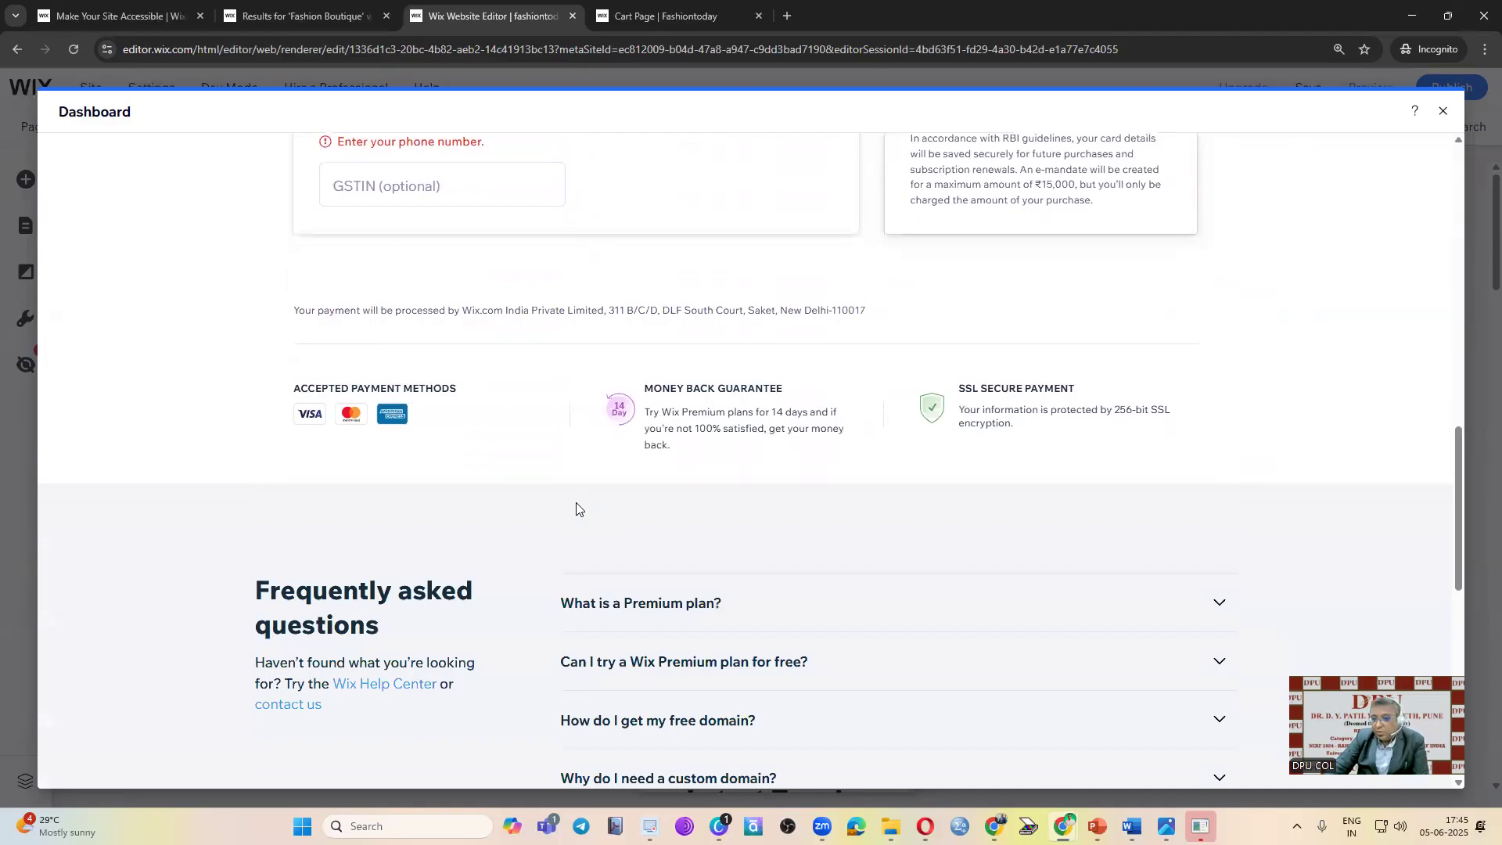
scroll(577, 509, "up", 10)
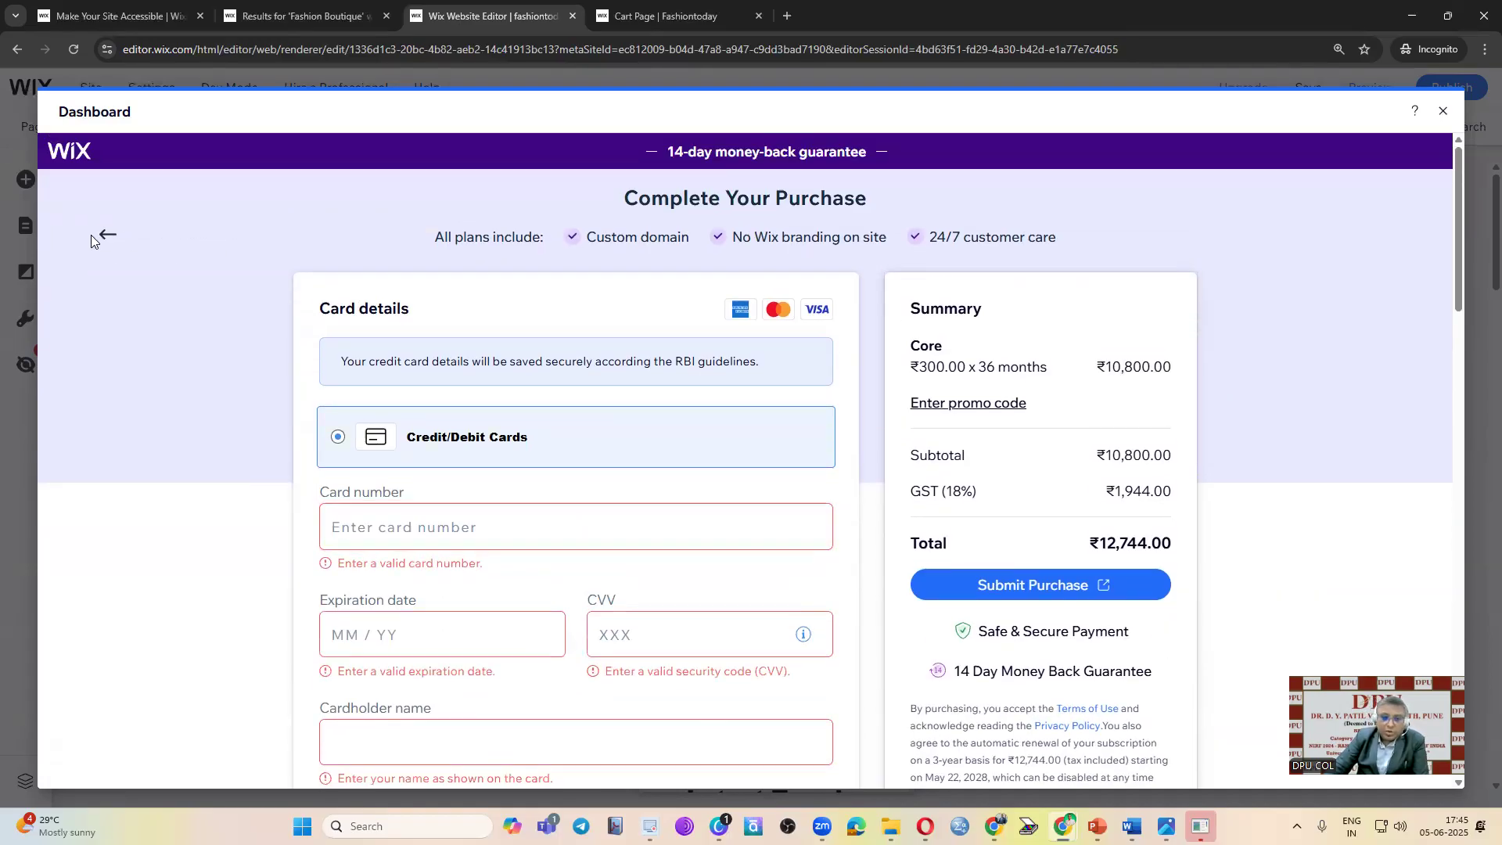
left_click(113, 241)
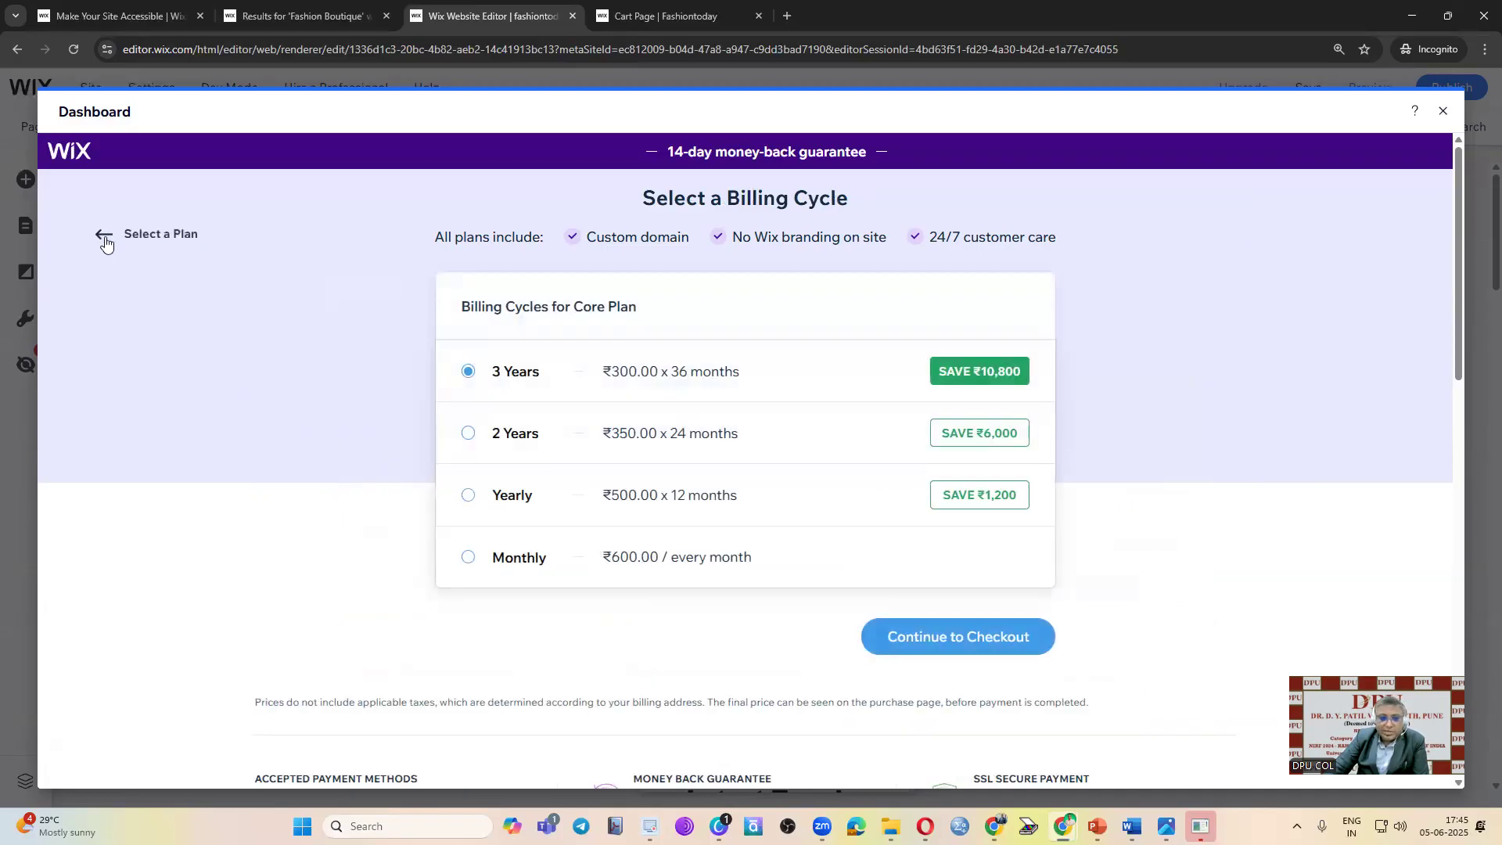
- Return to the Premium plan comparison, browse Light through Business Elite, and close the plans window
left_click(102, 235)
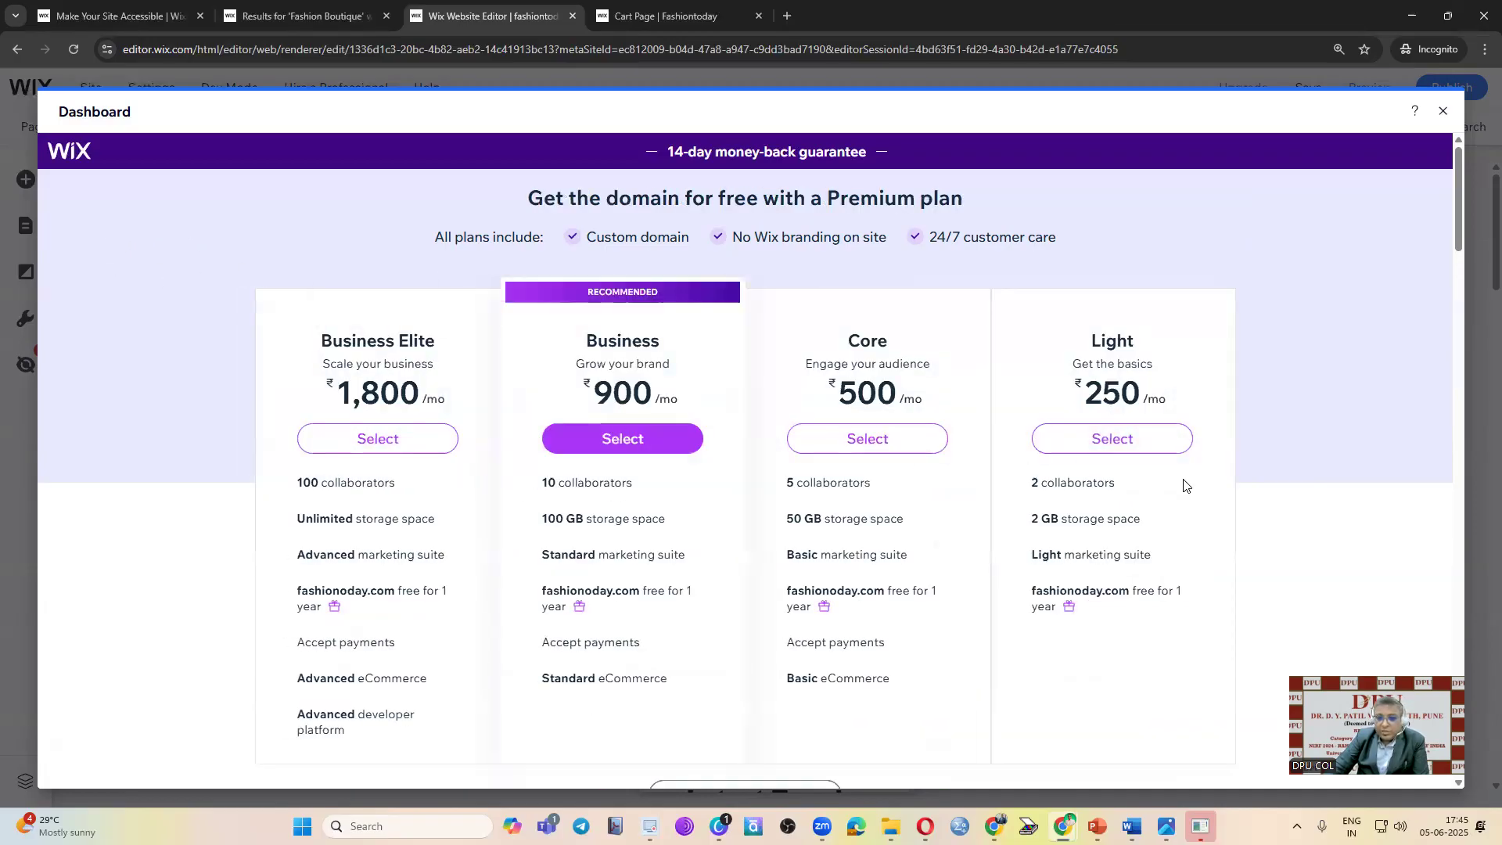
scroll(1068, 619, "down", 4)
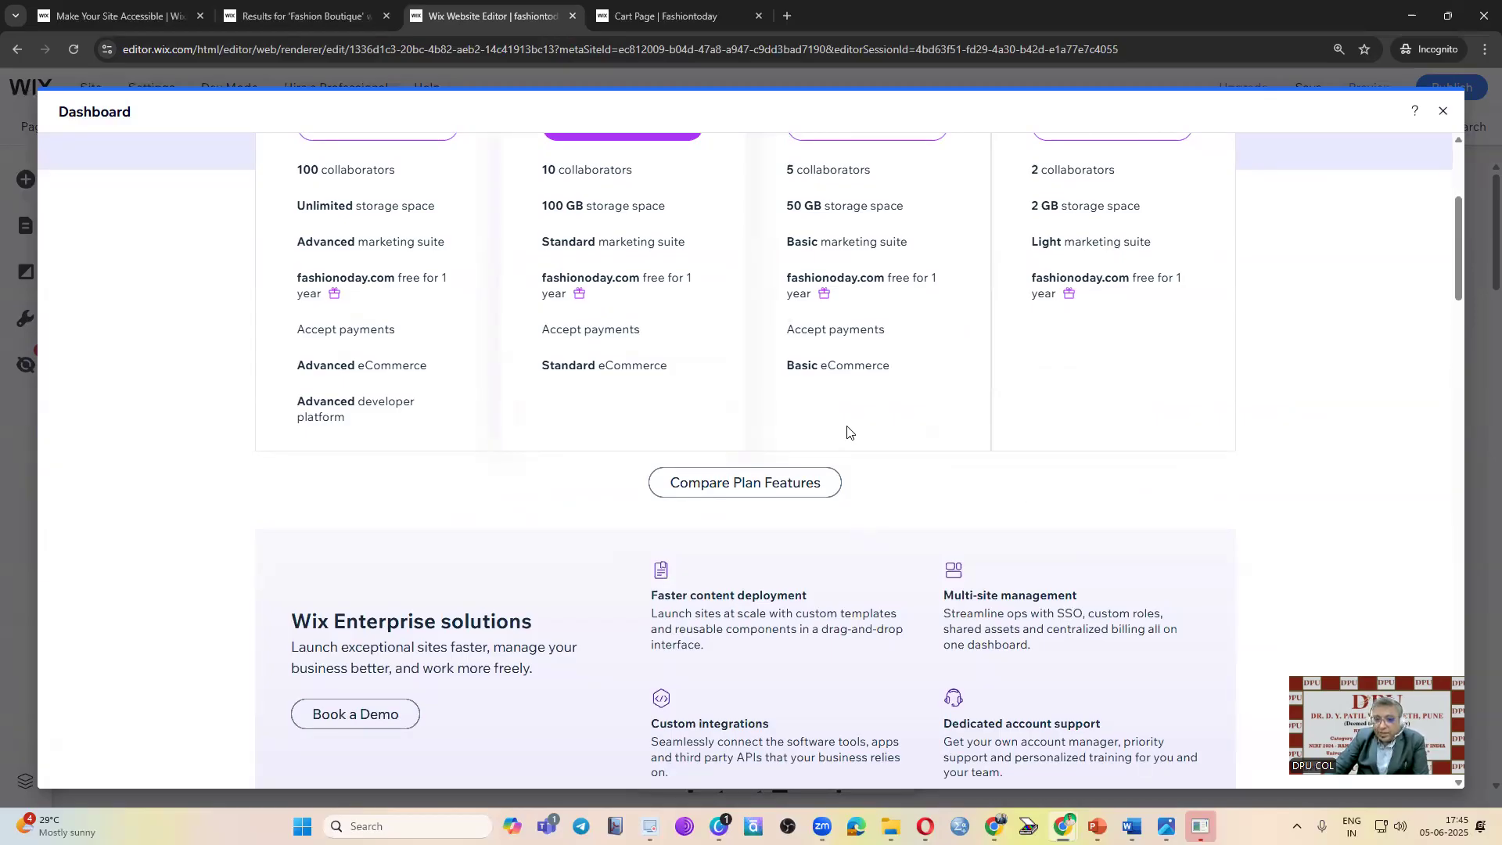
scroll(853, 433, "up", 4)
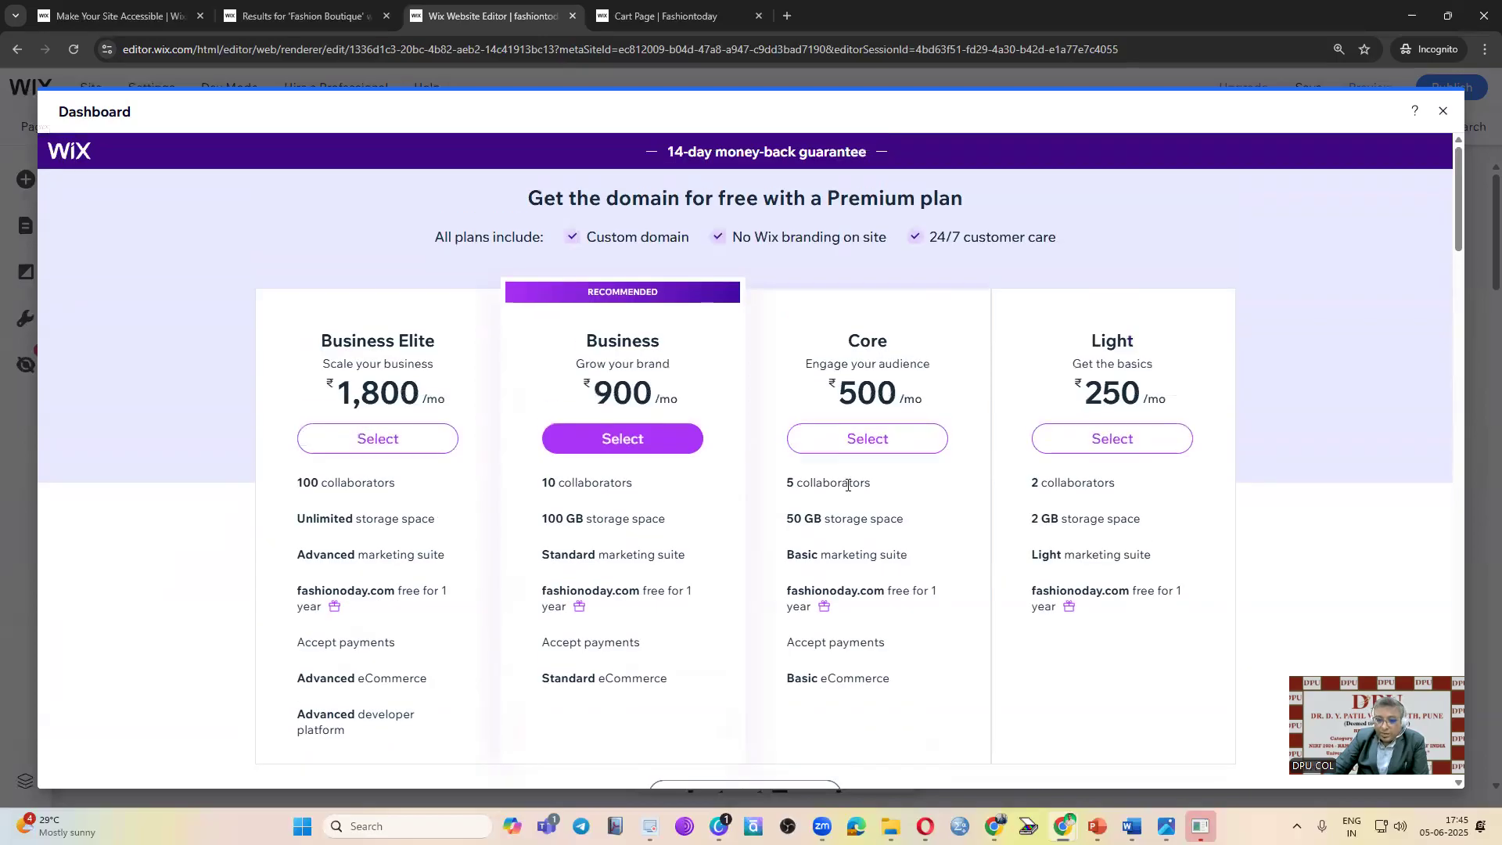
scroll(848, 482, "down", 4)
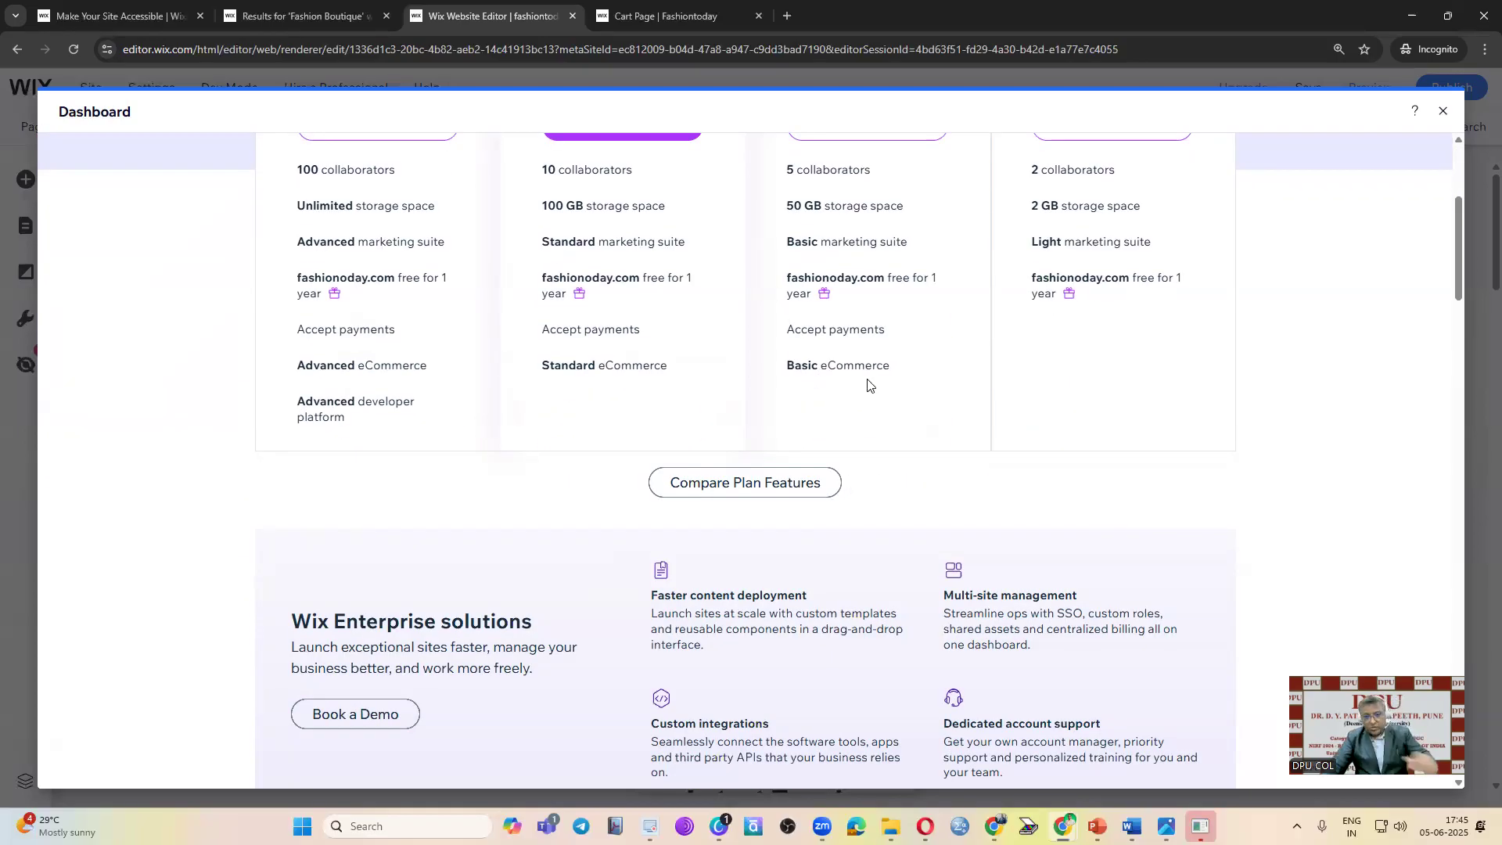
scroll(587, 381, "up", 4)
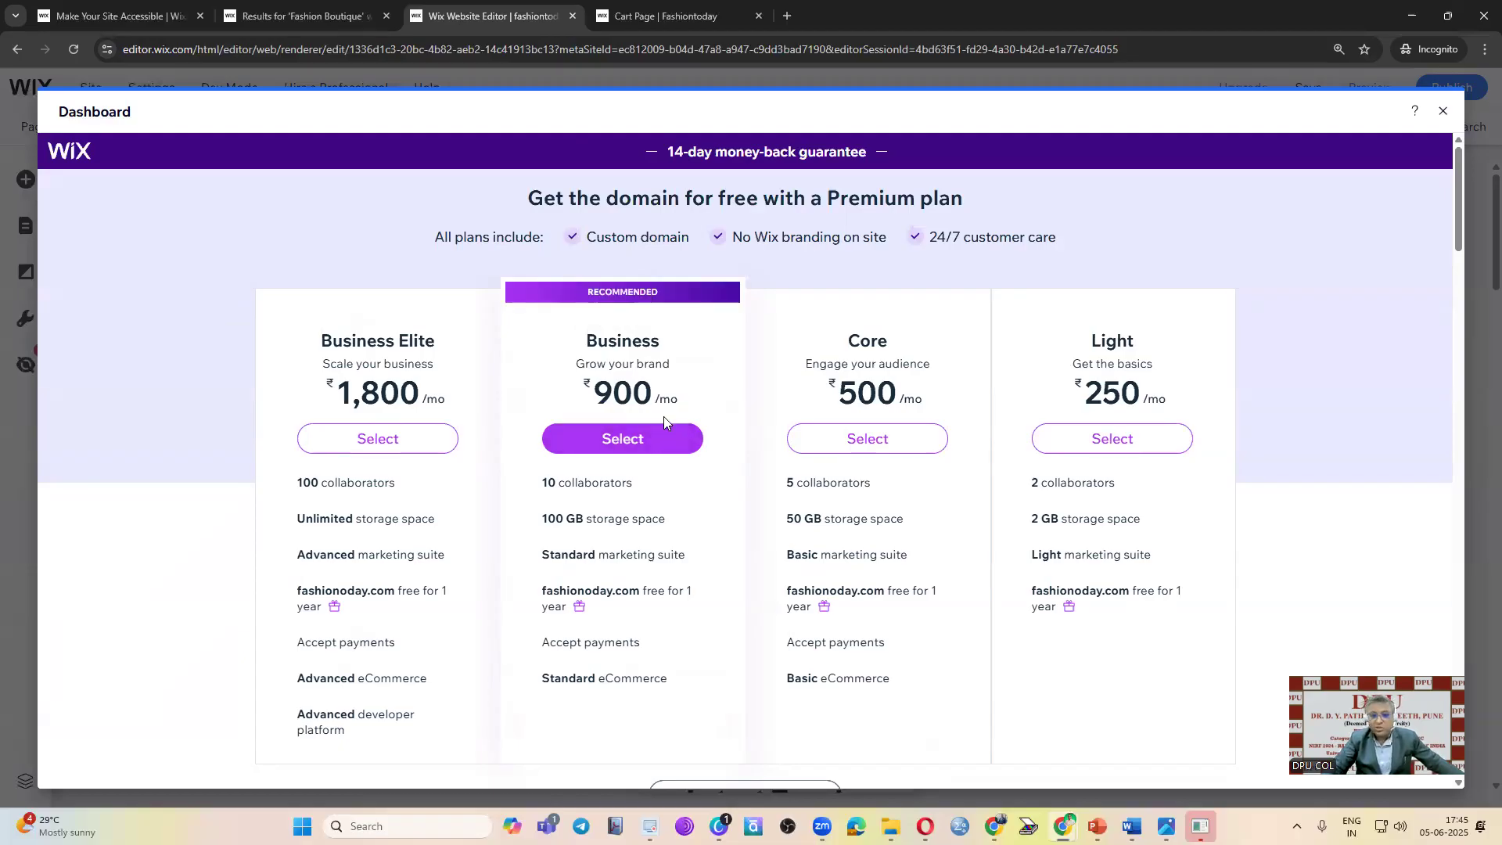
scroll(660, 472, "down", 4)
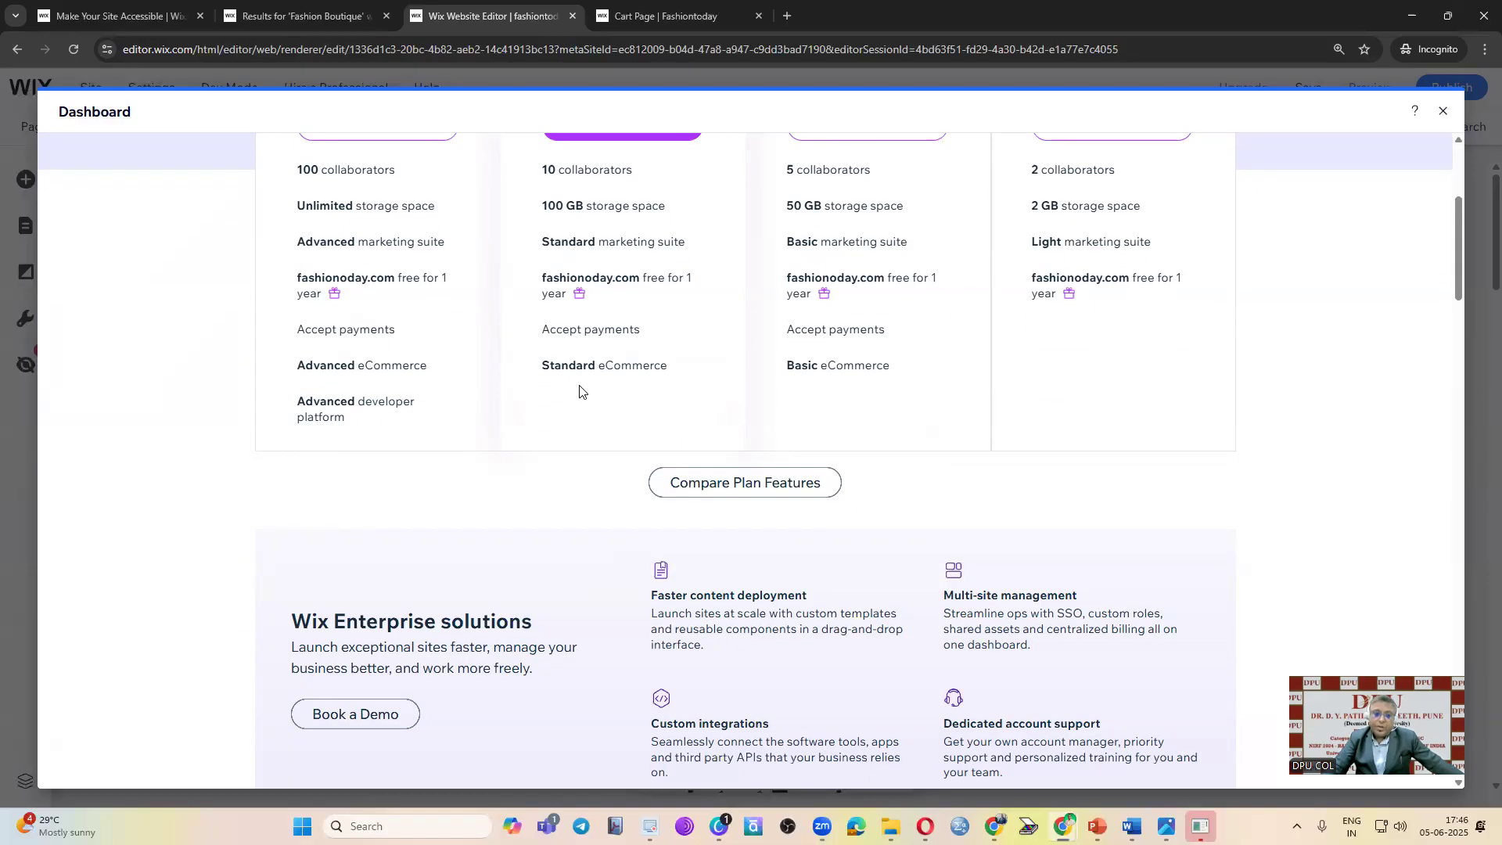
scroll(983, 467, "up", 4)
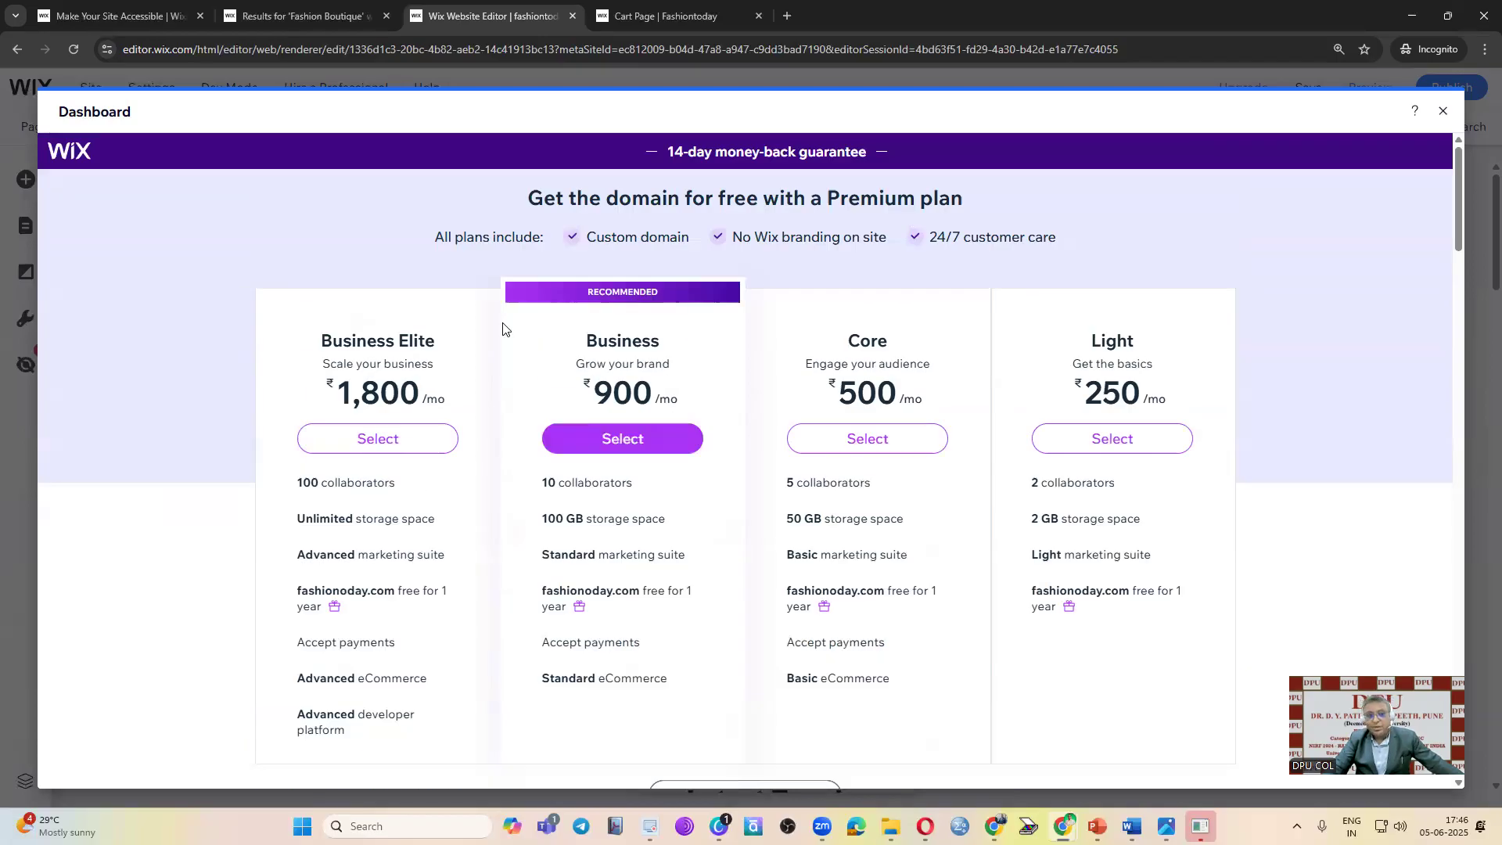
left_click(1443, 115)
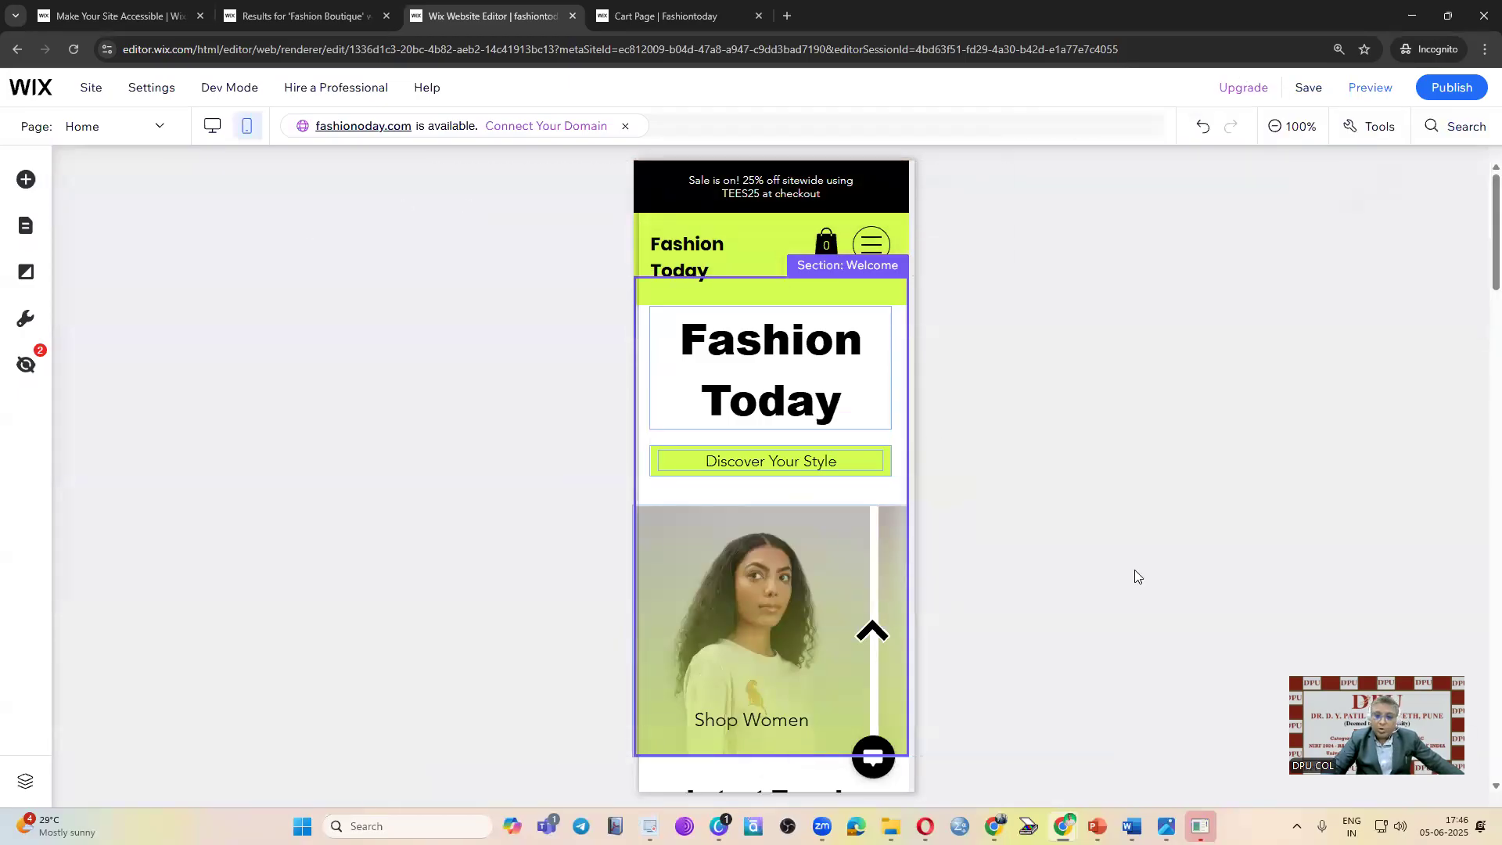
- Publish the Fashion Today site, then view and dismiss the mobile site QR code
left_click(1430, 88)
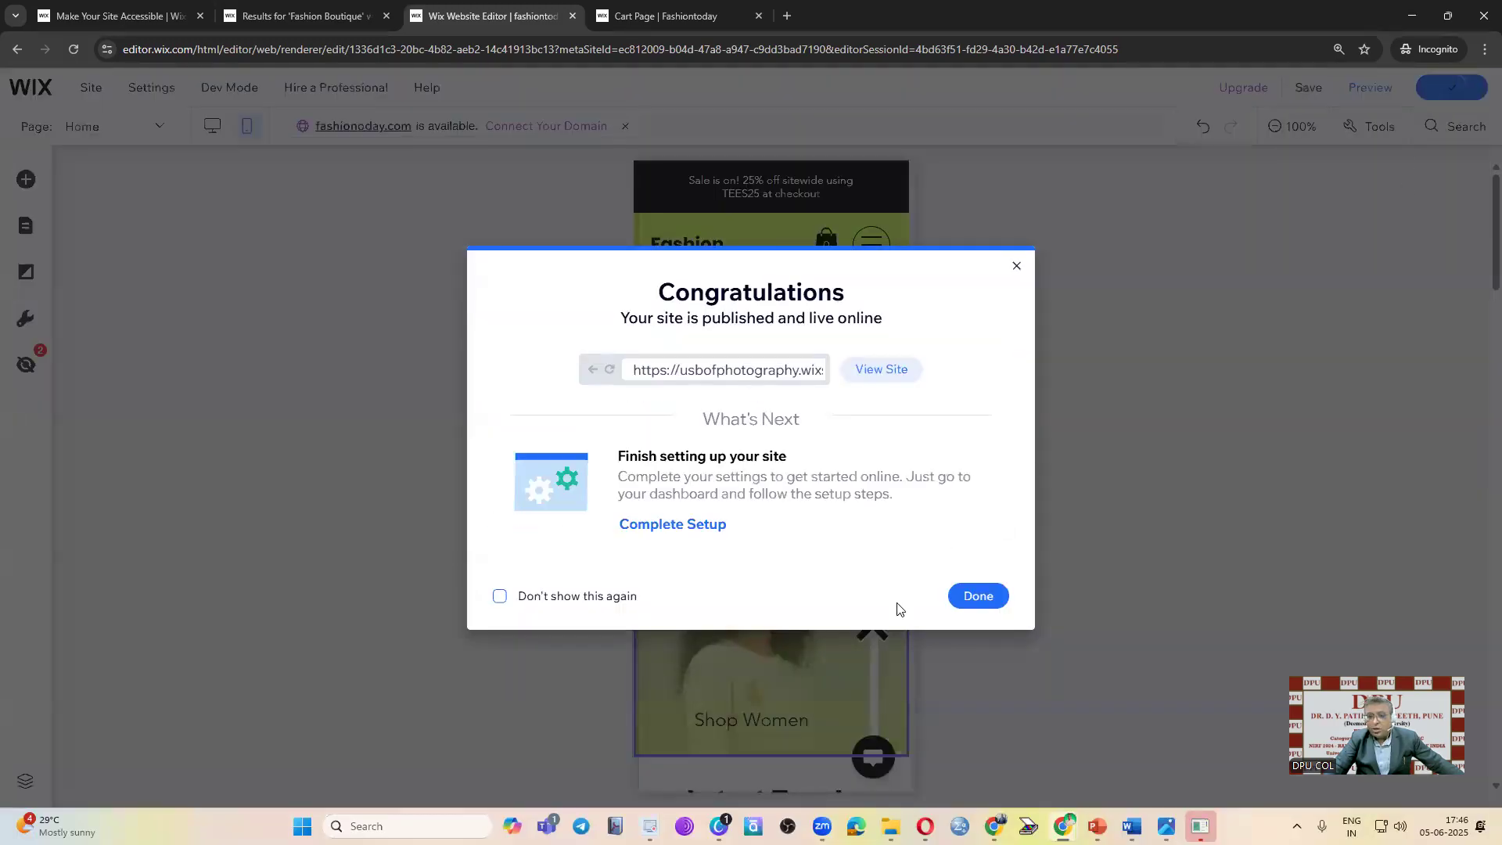
left_click(978, 596)
mouse_move(1464, 86)
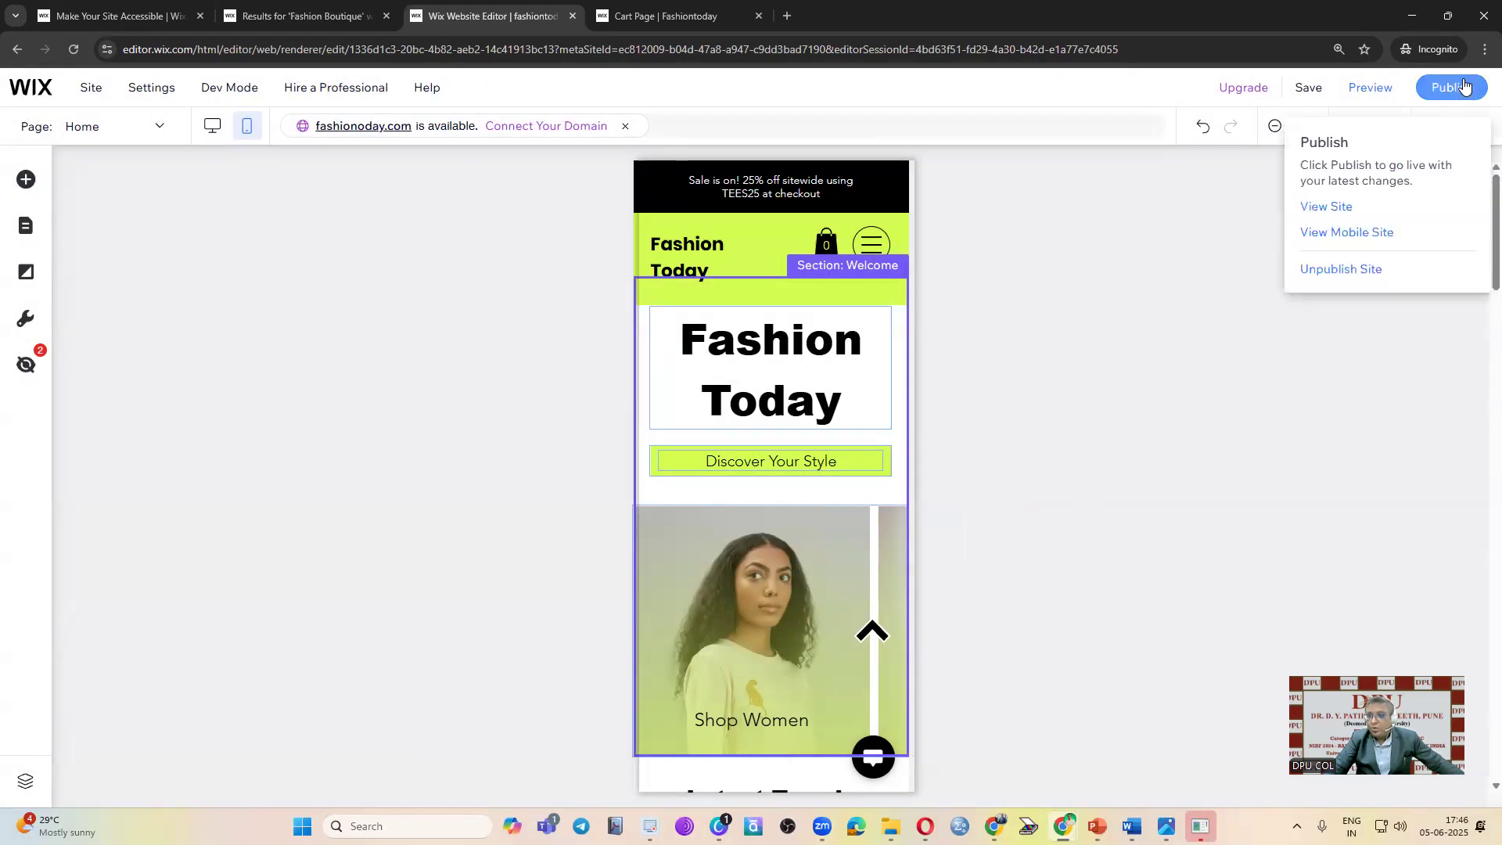
left_click(1362, 235)
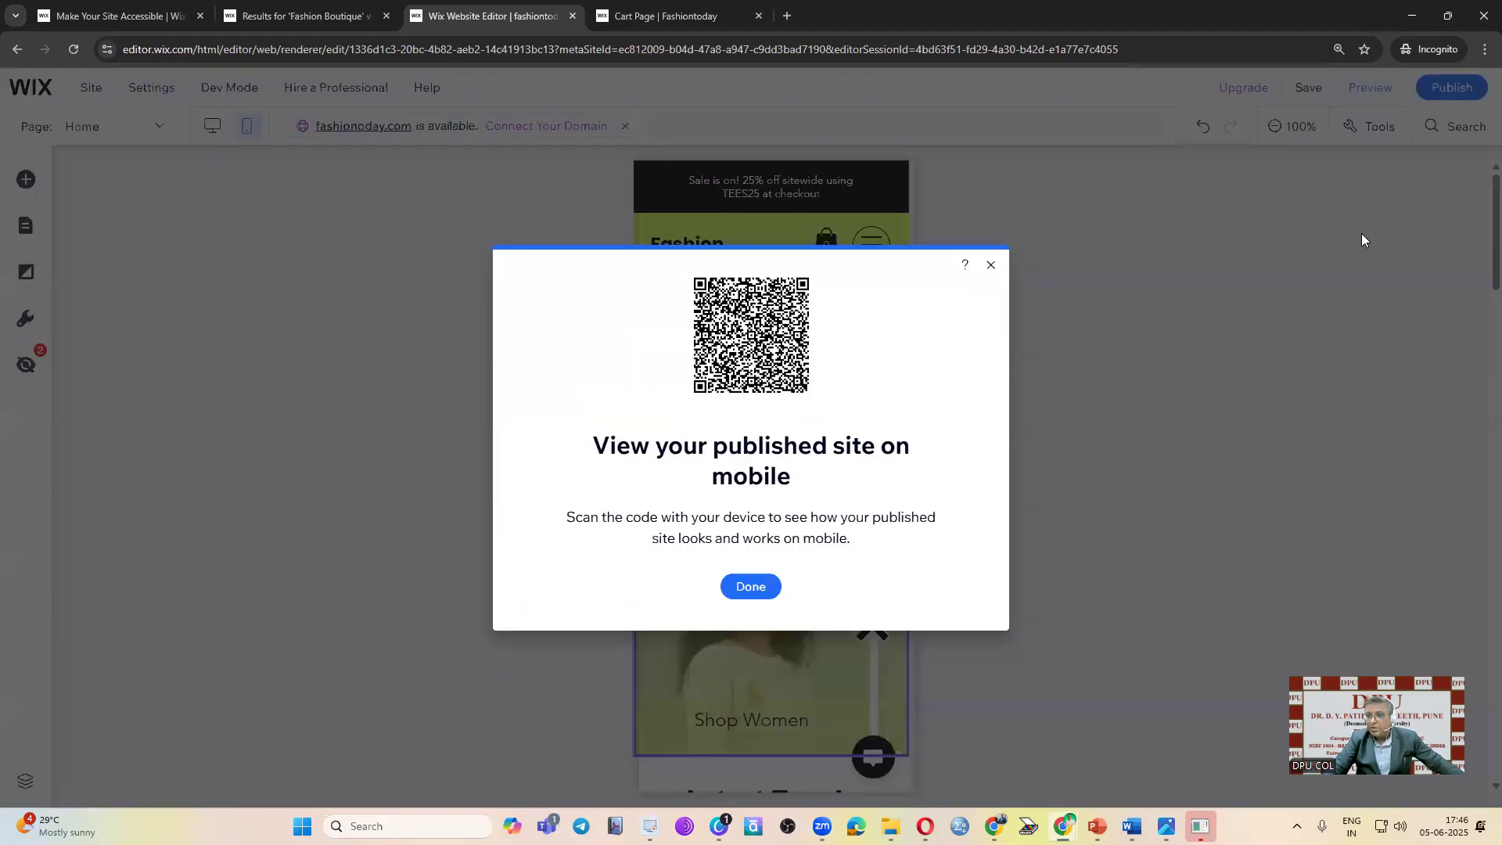
left_click(749, 587)
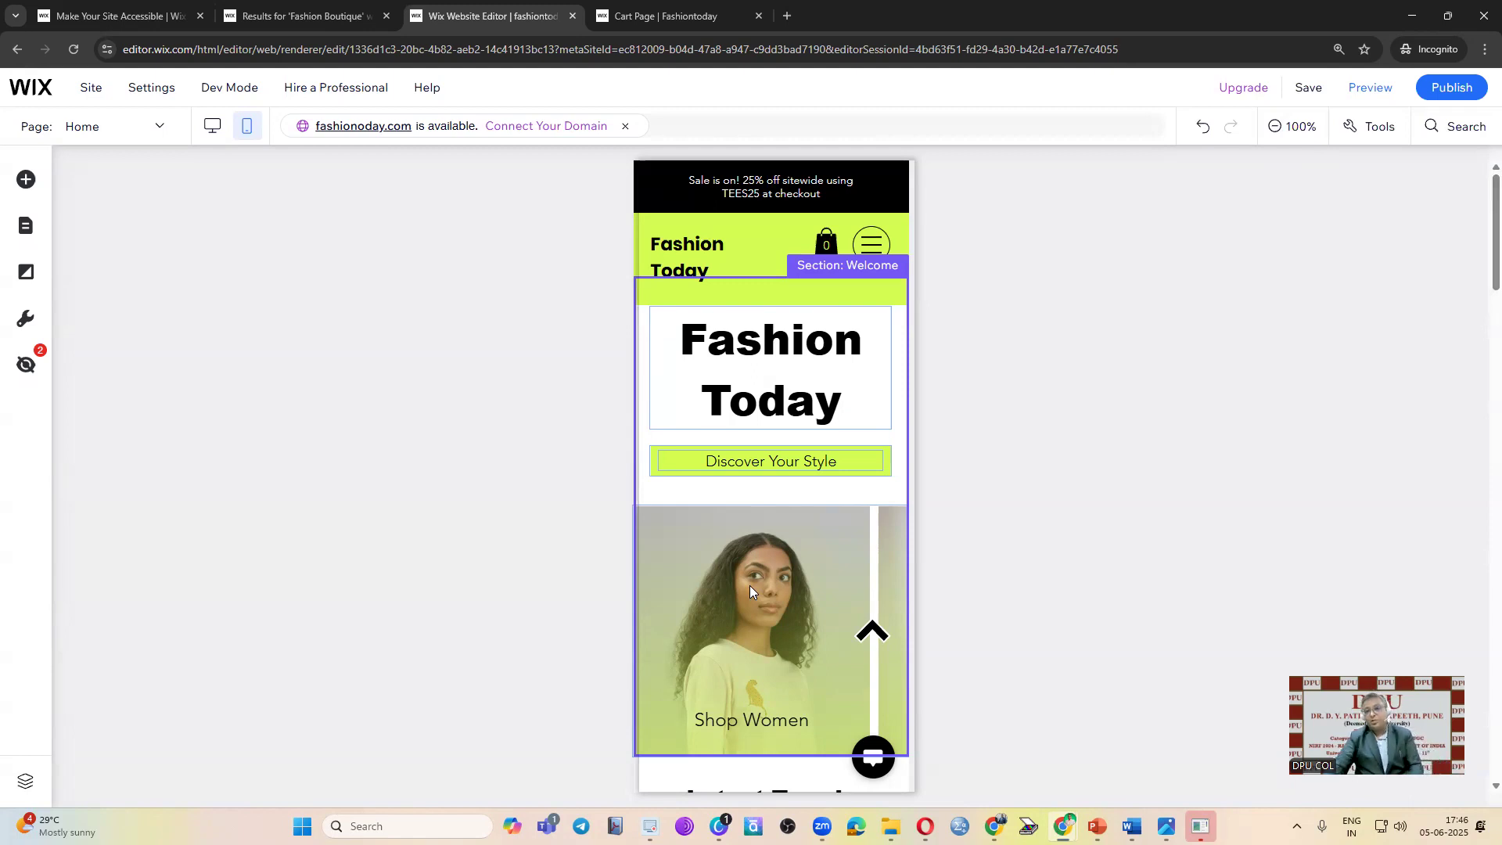
mouse_move(1313, 108)
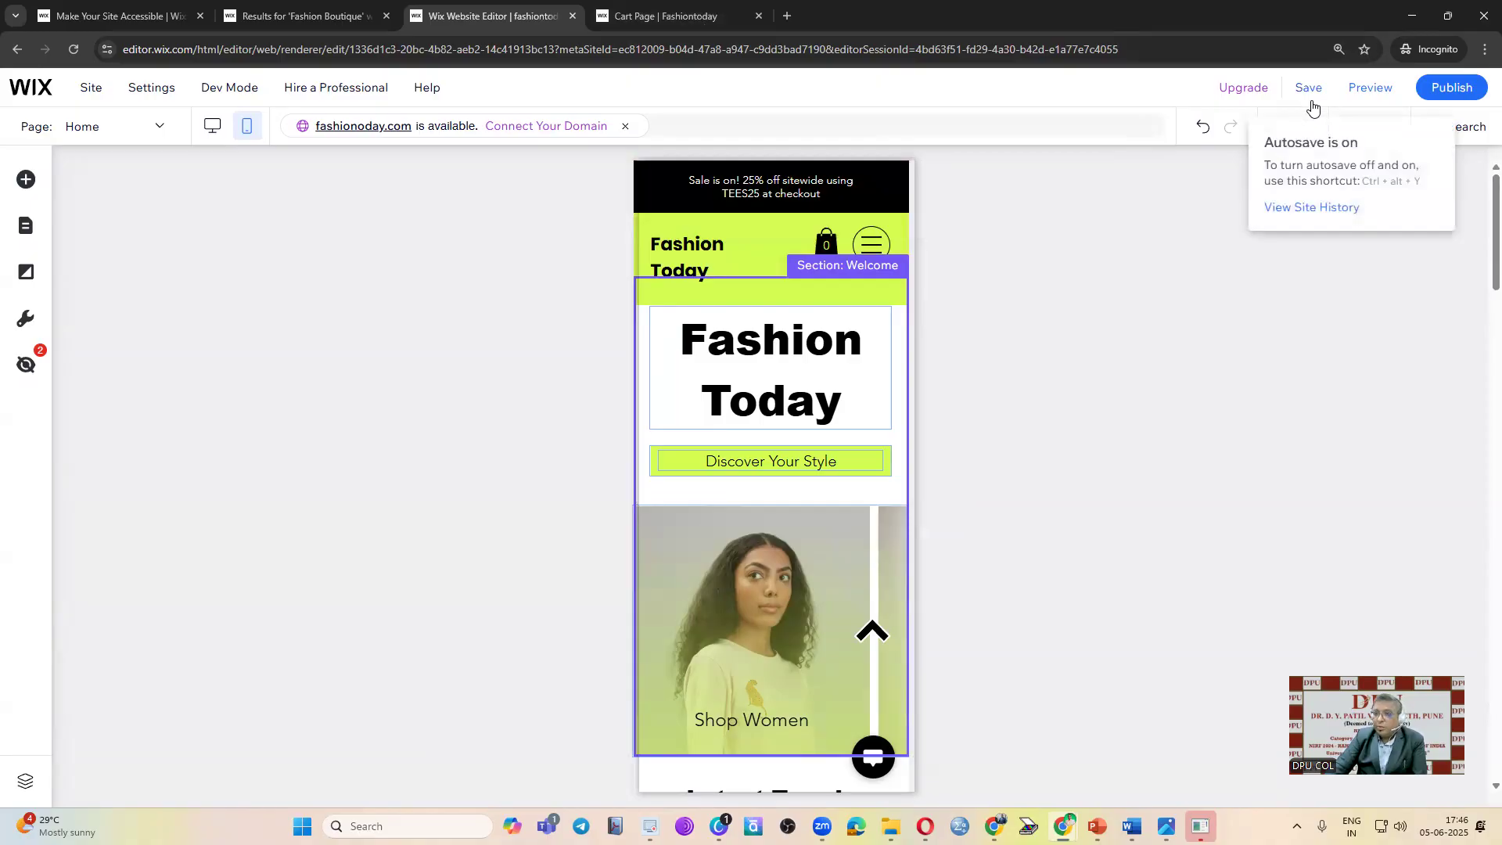
- Close the site editor tab and browse the Fashion Boutique template search results
left_click(572, 16)
scroll(685, 503, "down", 2)
scroll(678, 423, "up", 2)
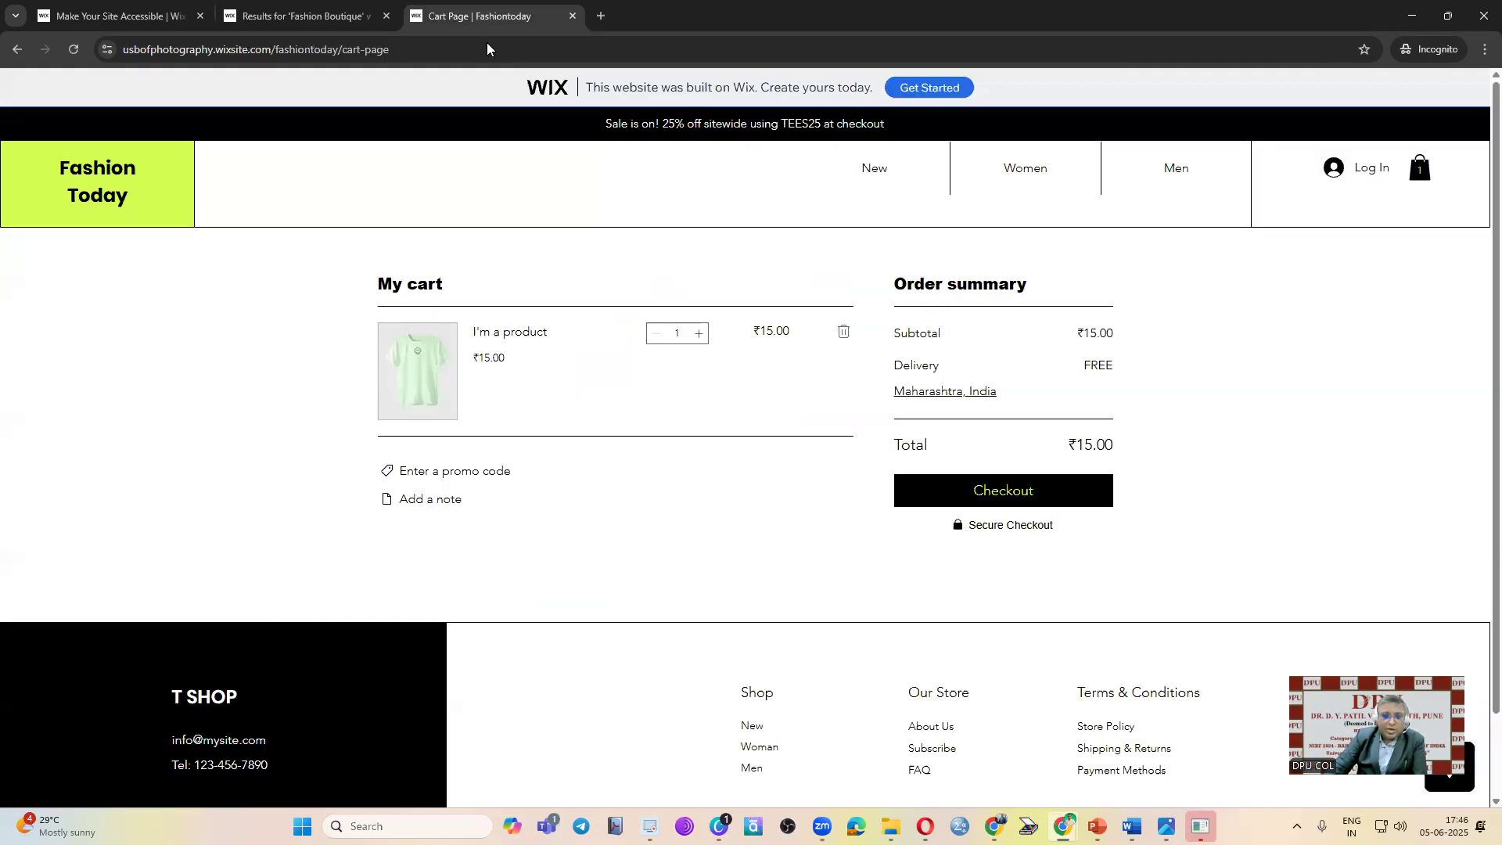
left_click(305, 16)
scroll(568, 519, "up", 1)
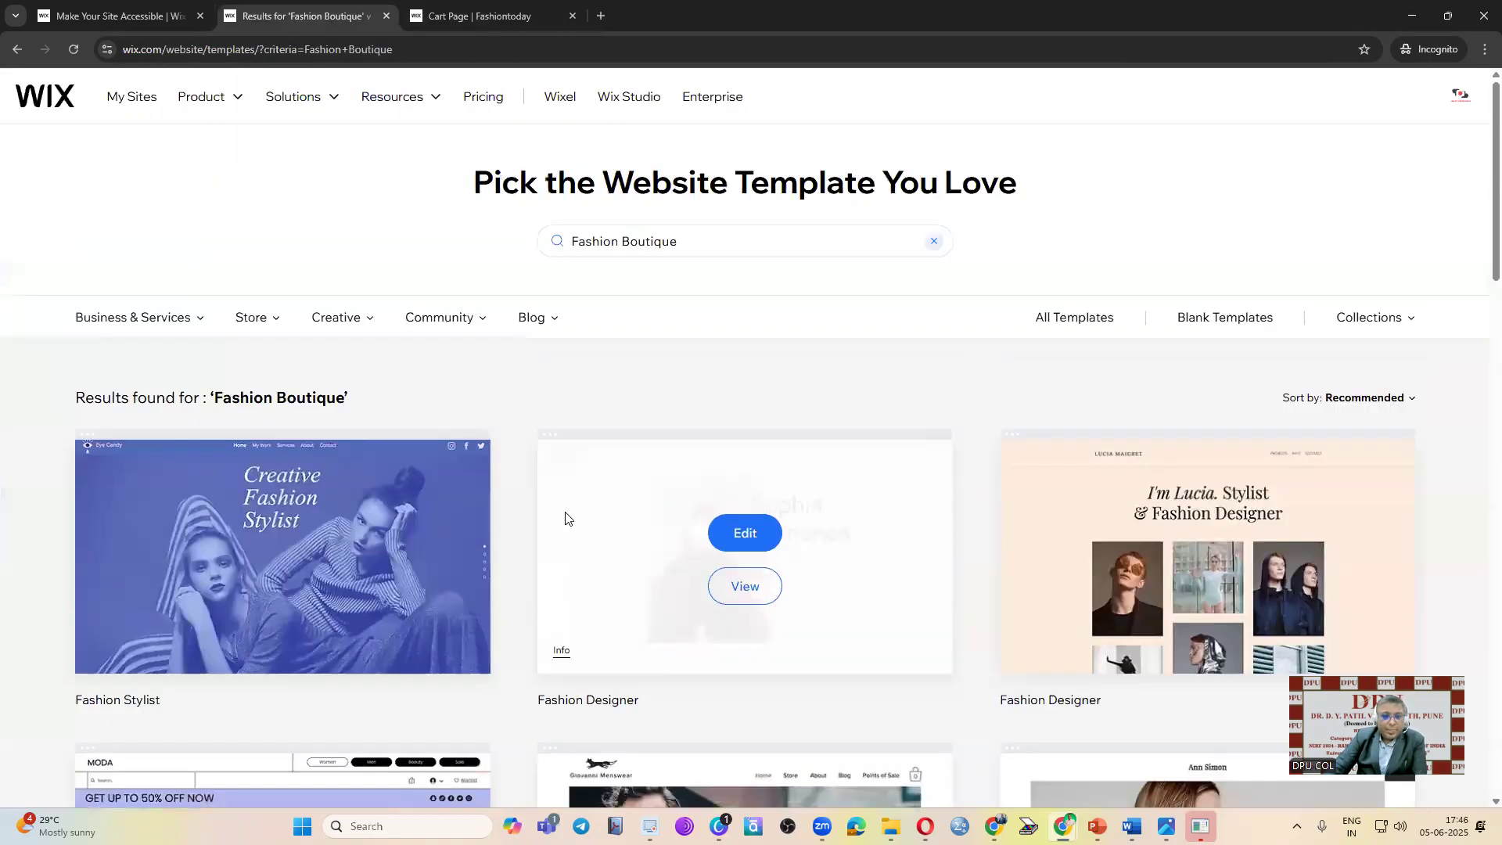
scroll(714, 379, "down", 8)
scroll(718, 380, "up", 7)
scroll(715, 379, "up", 1)
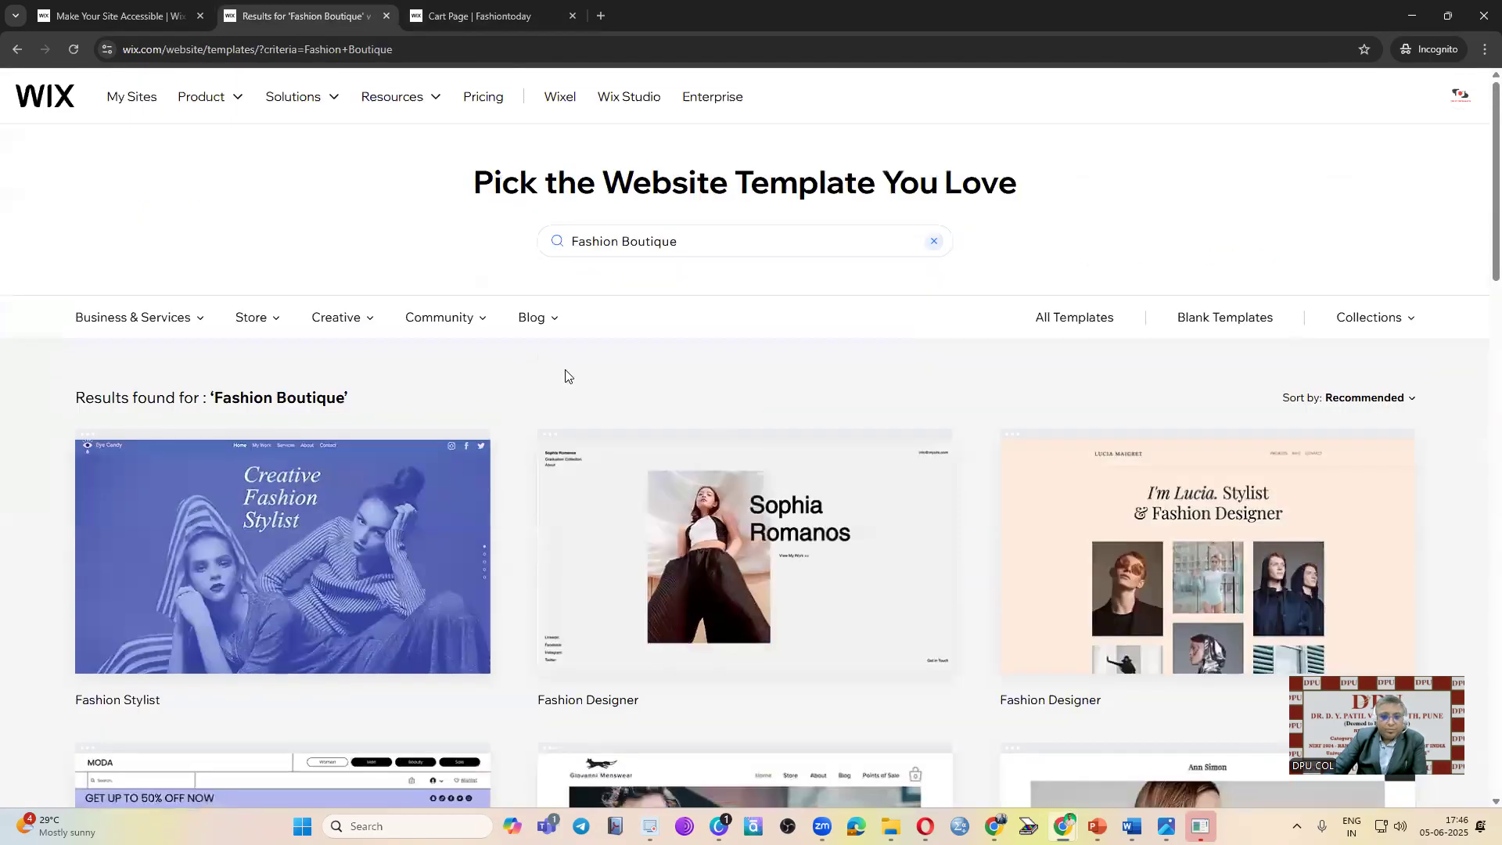
left_click(124, 323)
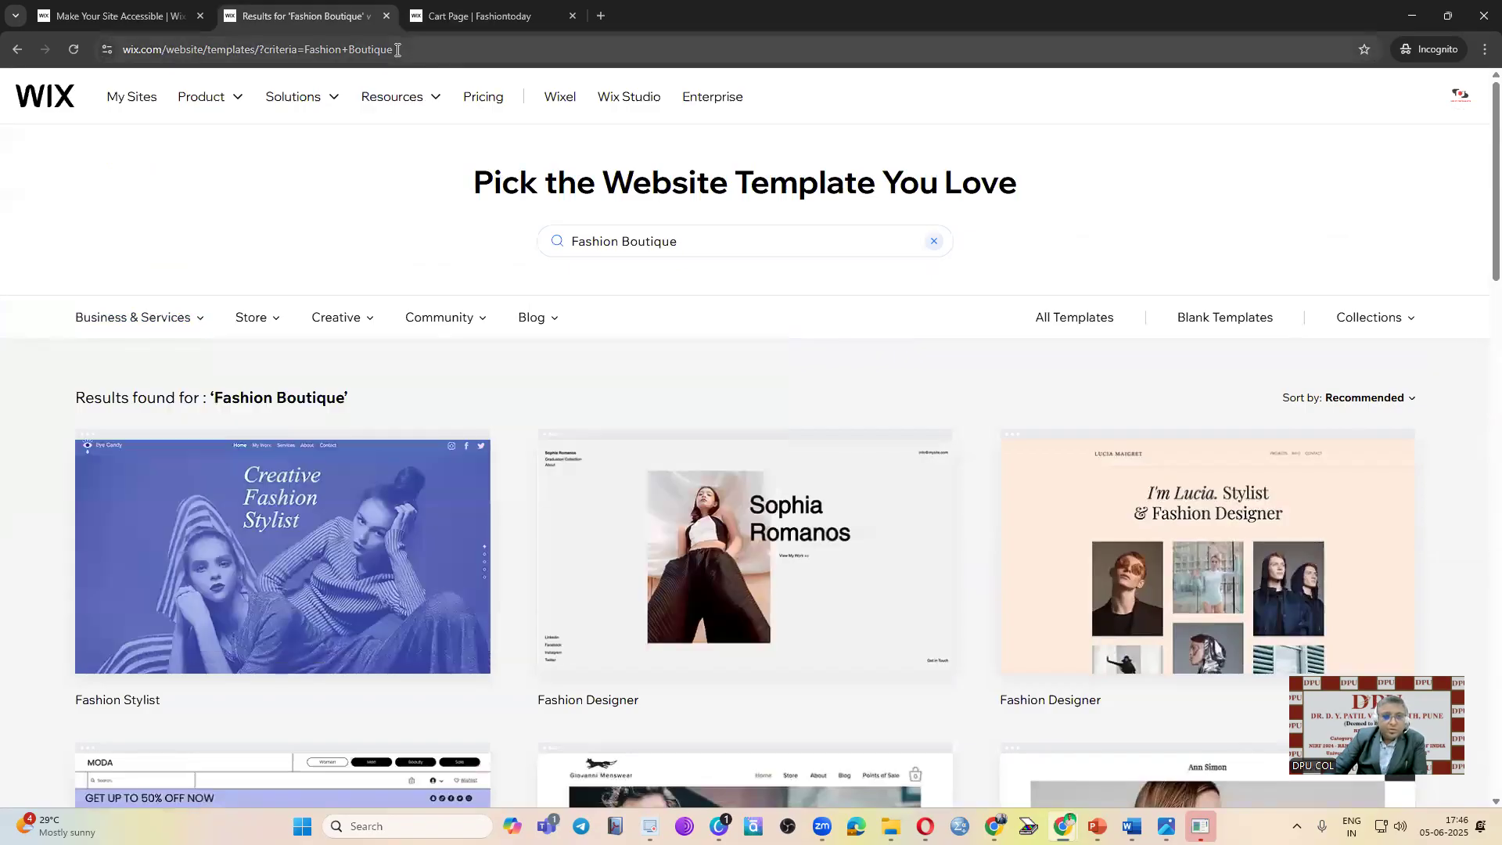
- Close the template results and show Quick Actions on the site's Website Overview
left_click(385, 16)
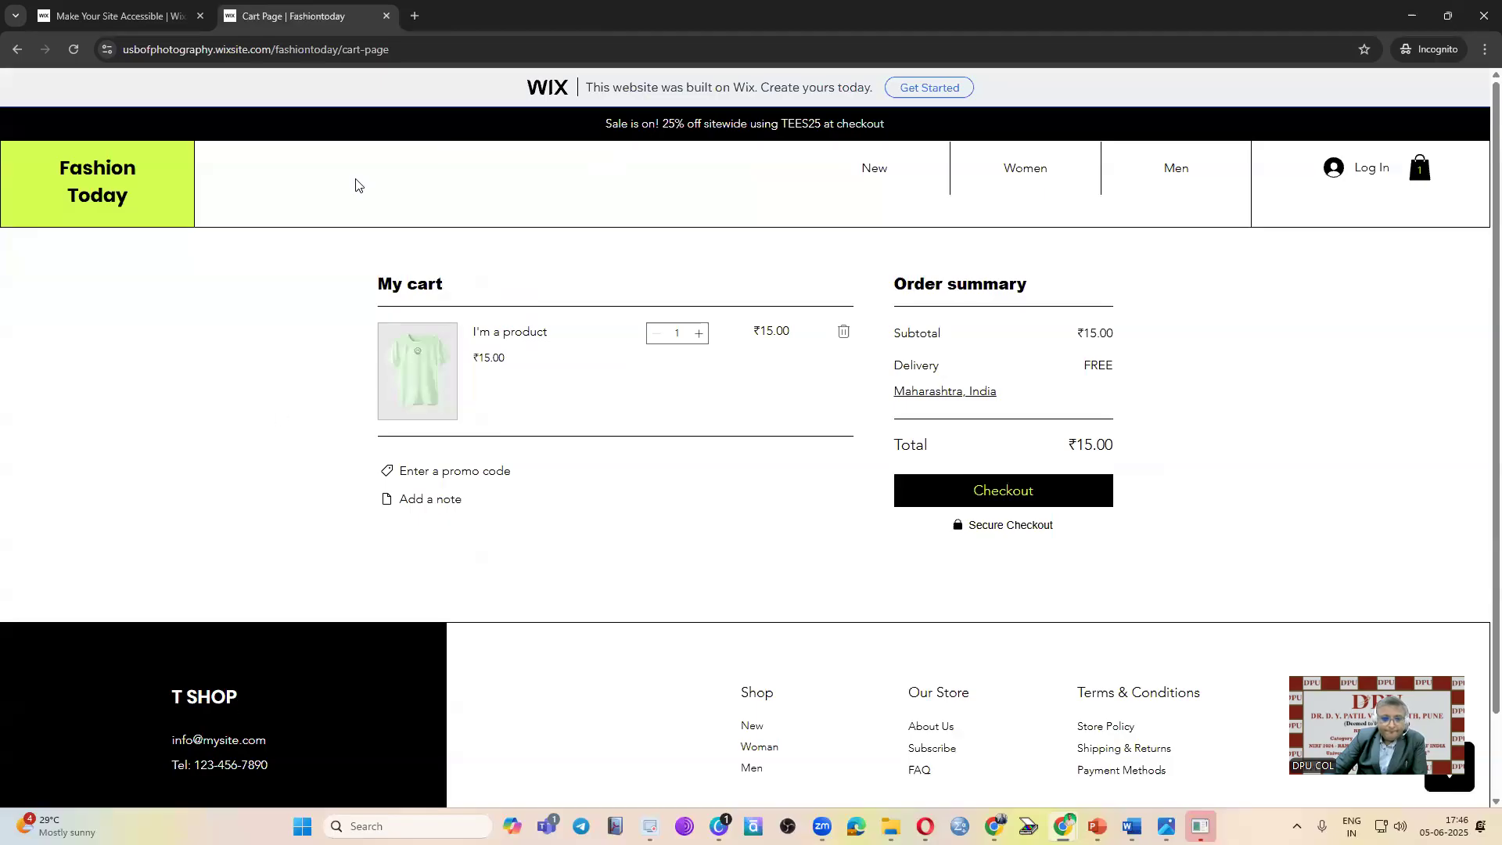
left_click(120, 15)
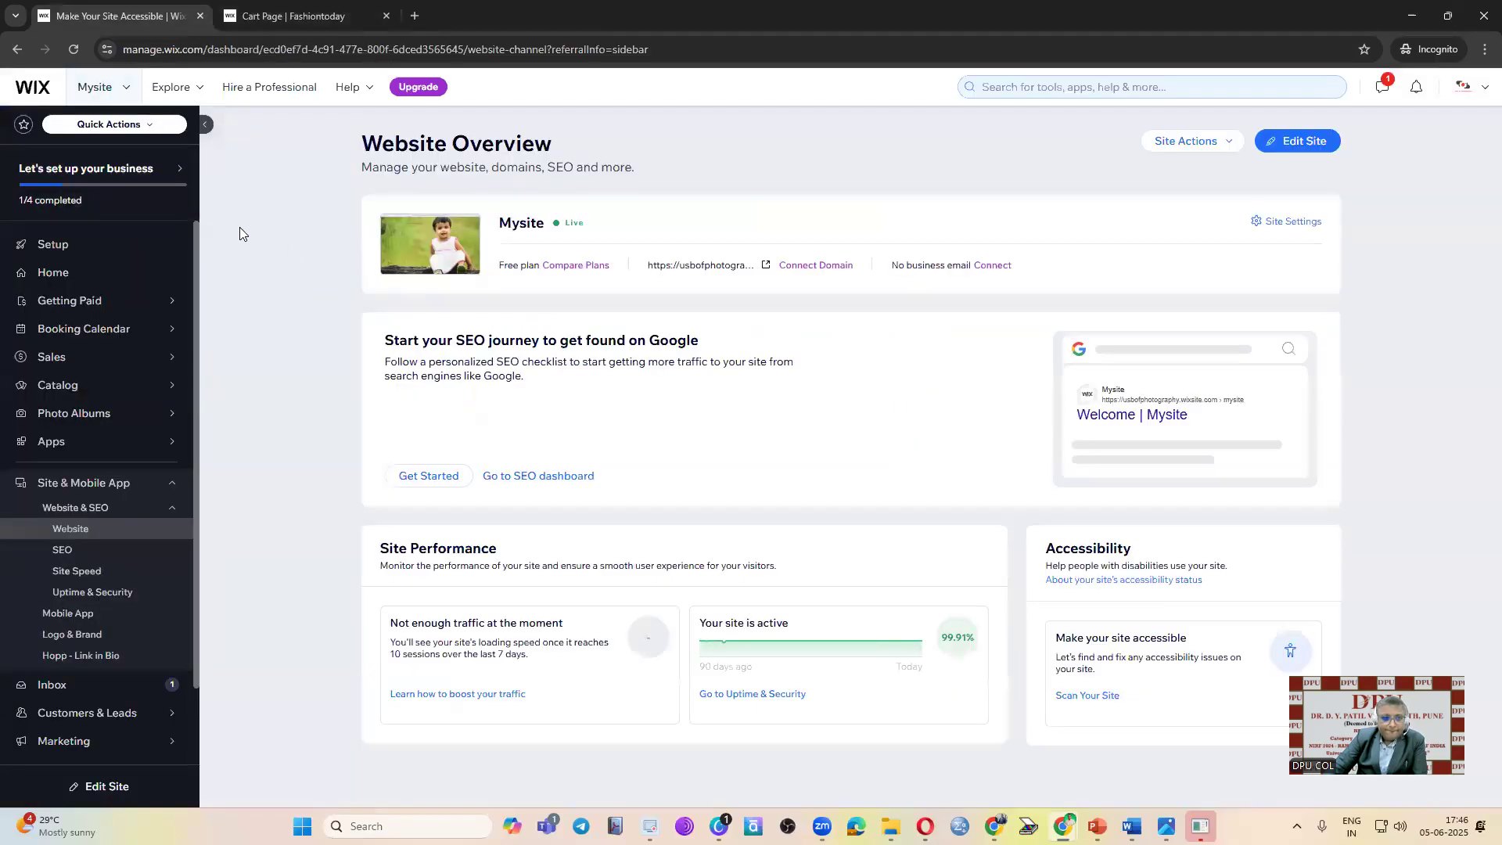
left_click(148, 129)
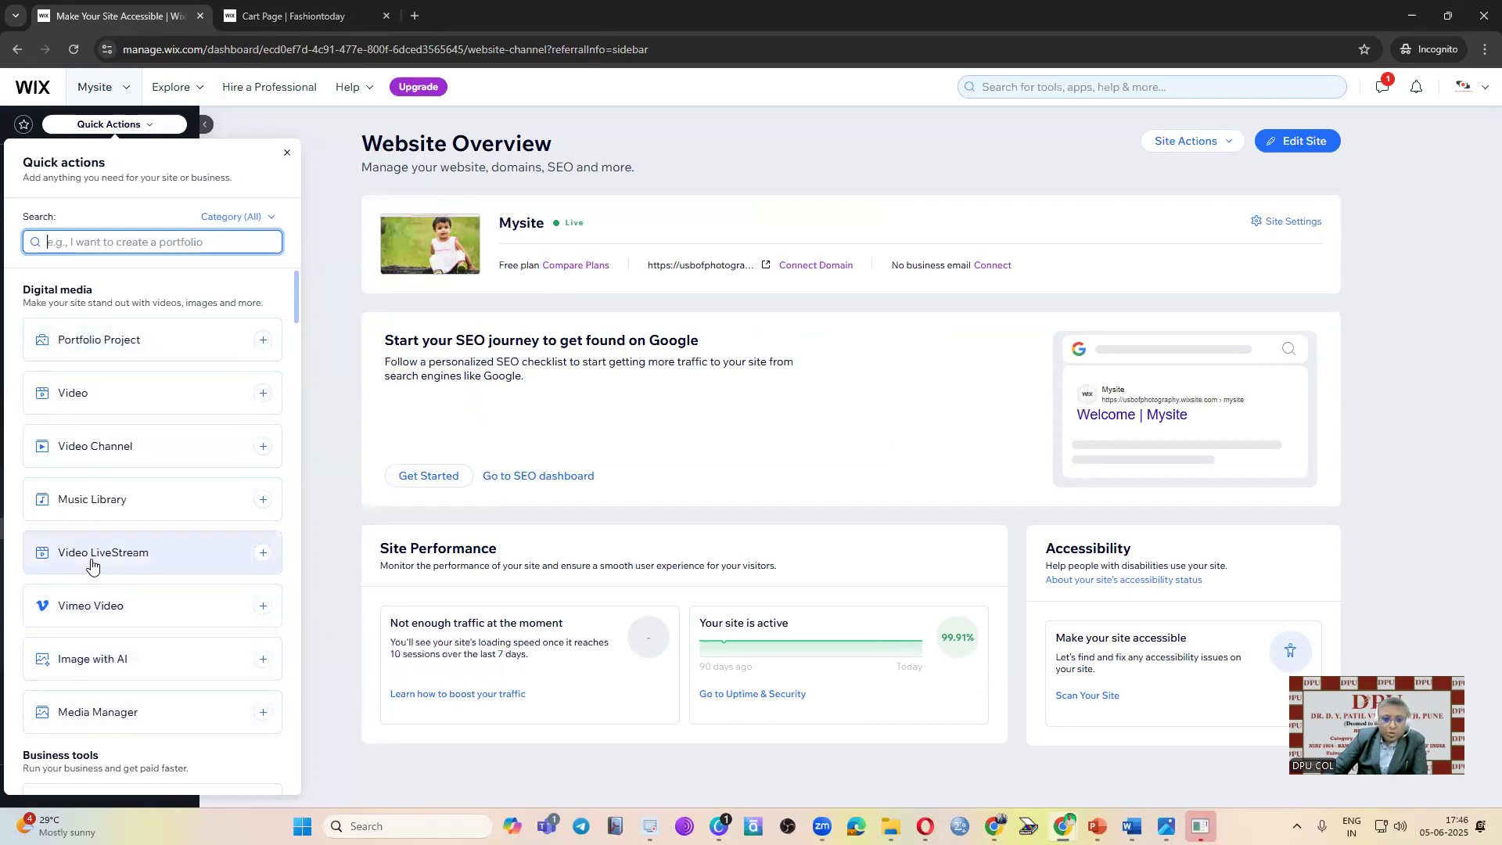
- Try adding a Video LiveStream, then dismiss the Wix Video app install prompt
left_click(261, 550)
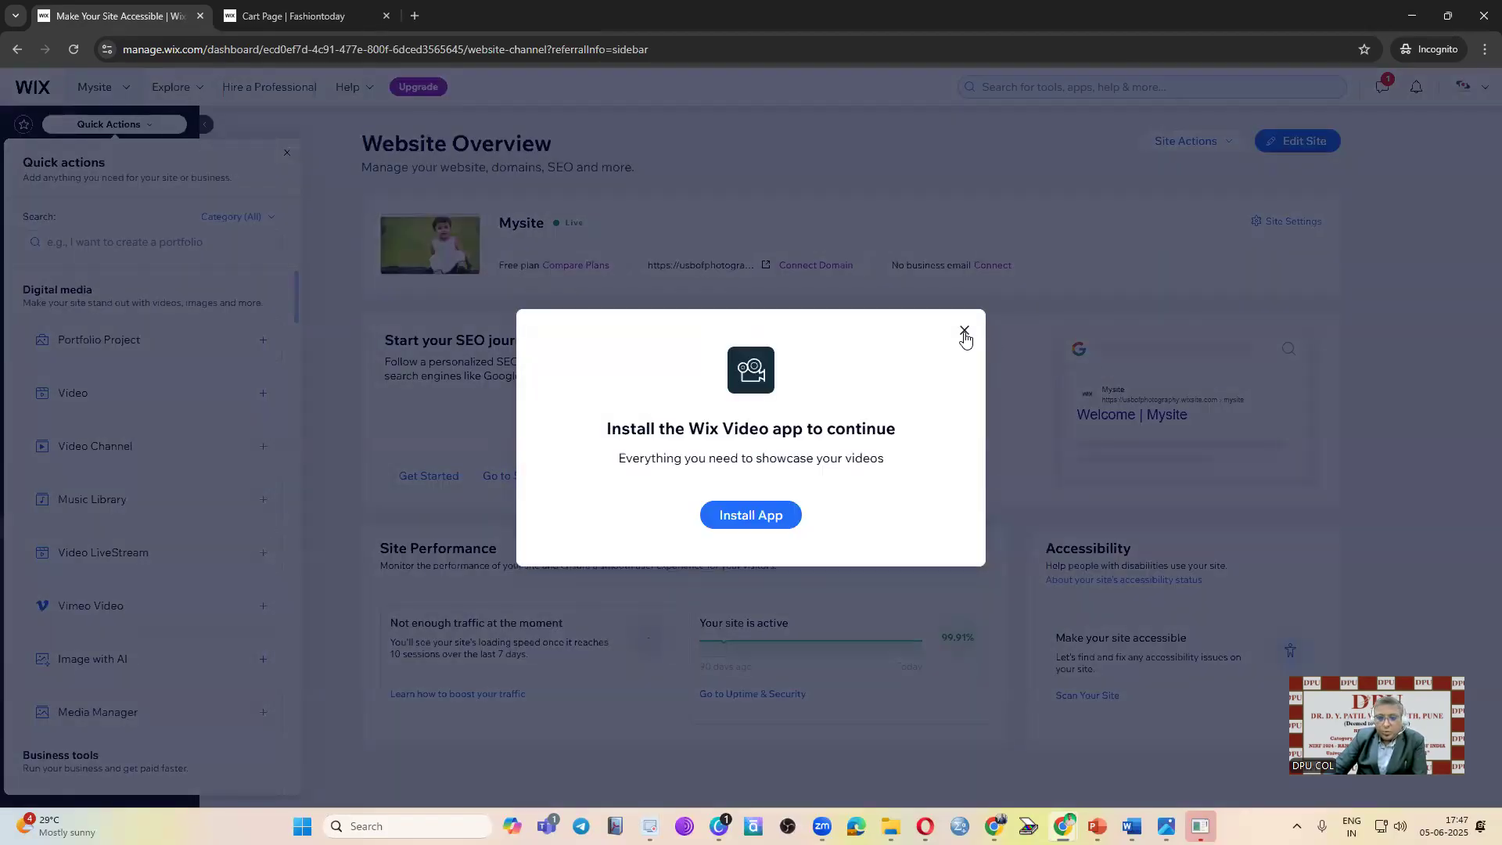
left_click(965, 332)
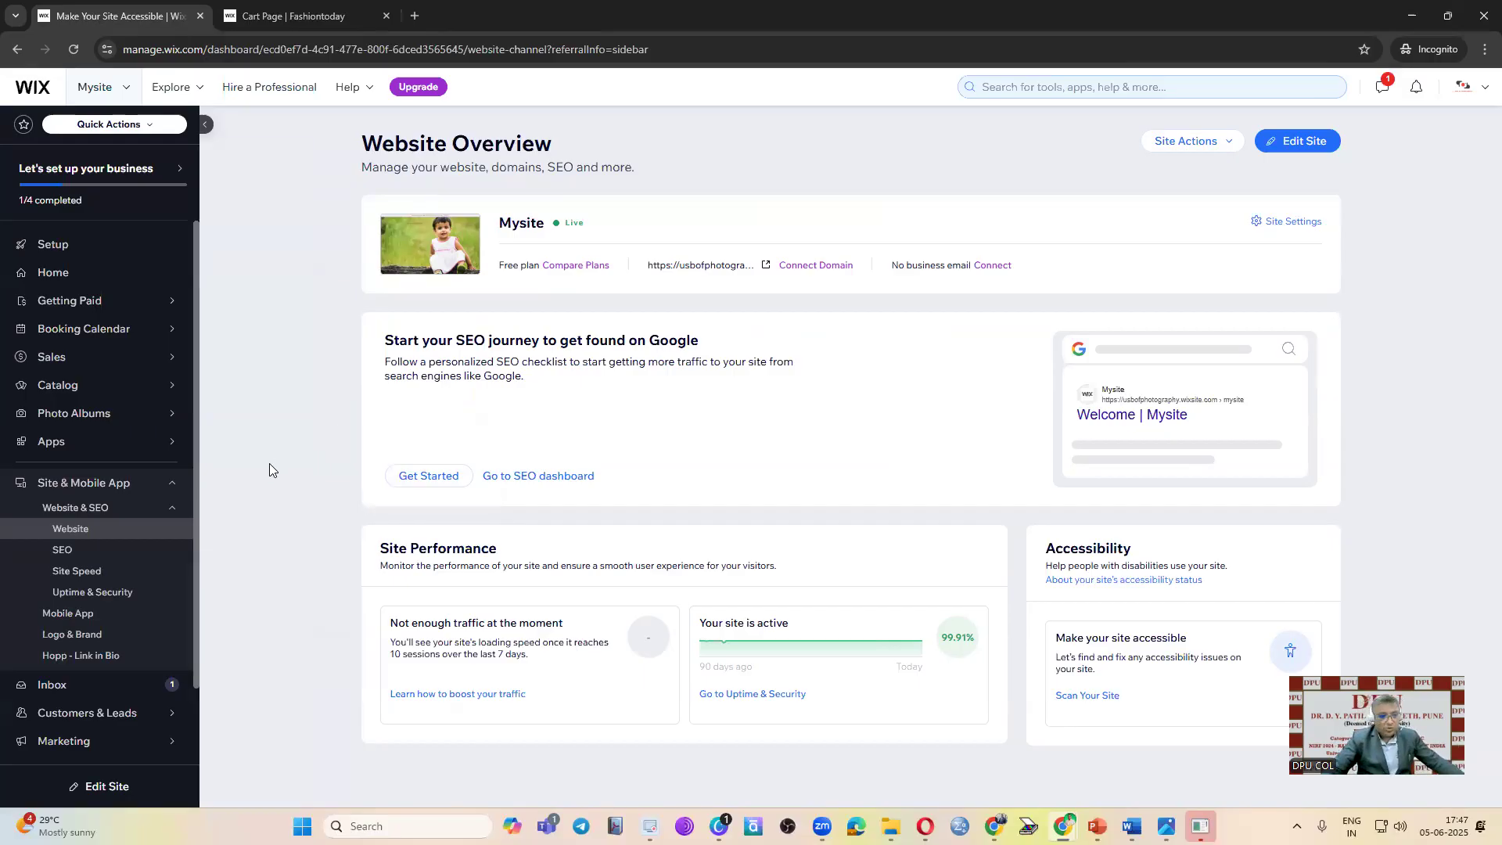
- From the site's SEO page, connect to Google and go to the SEO Setup Checklist
left_click(58, 552)
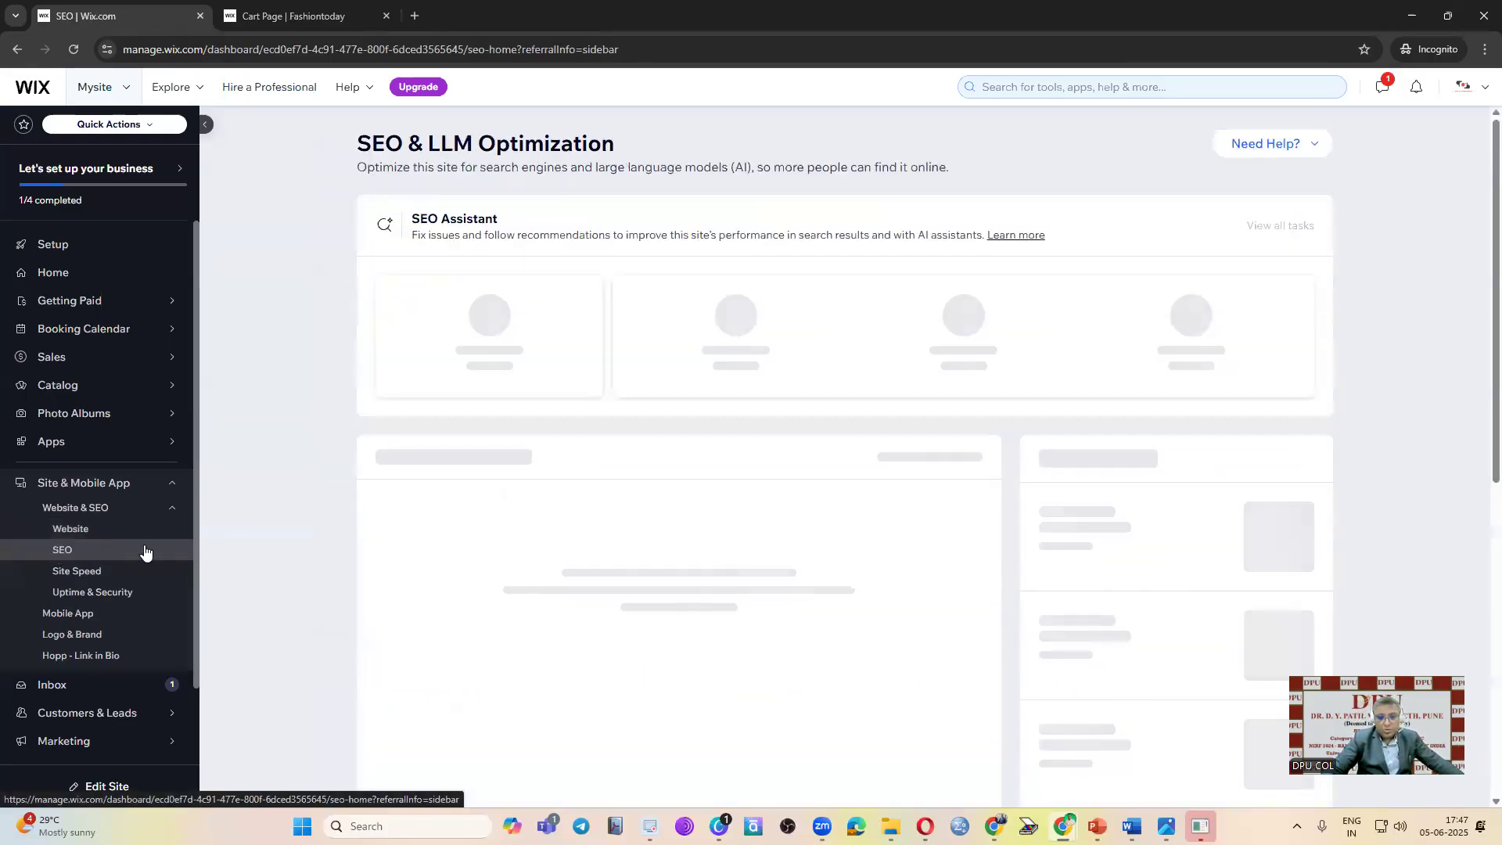
scroll(814, 467, "down", 4)
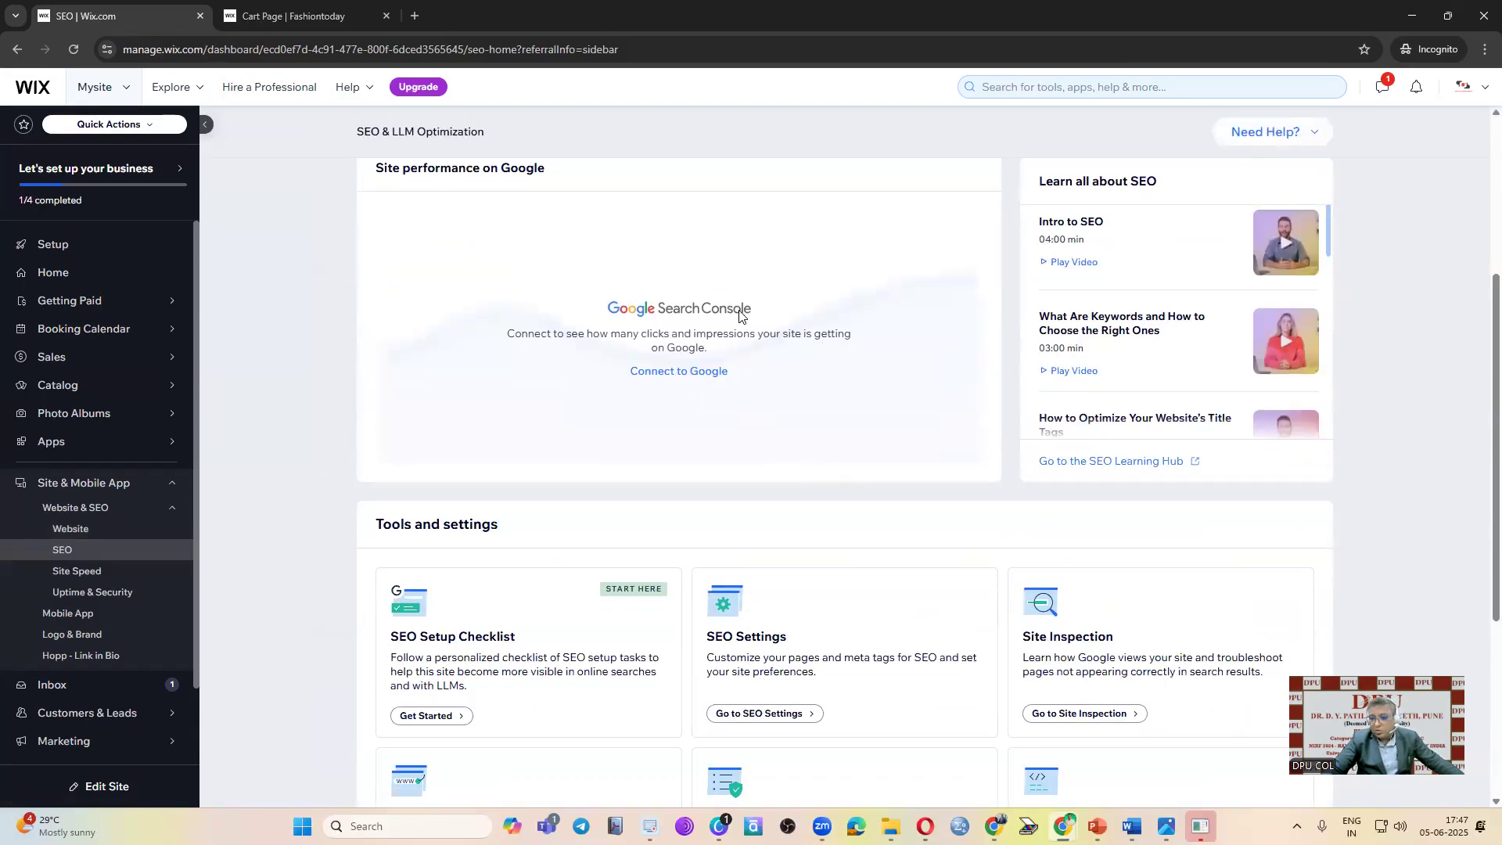
left_click(664, 380)
left_click(749, 537)
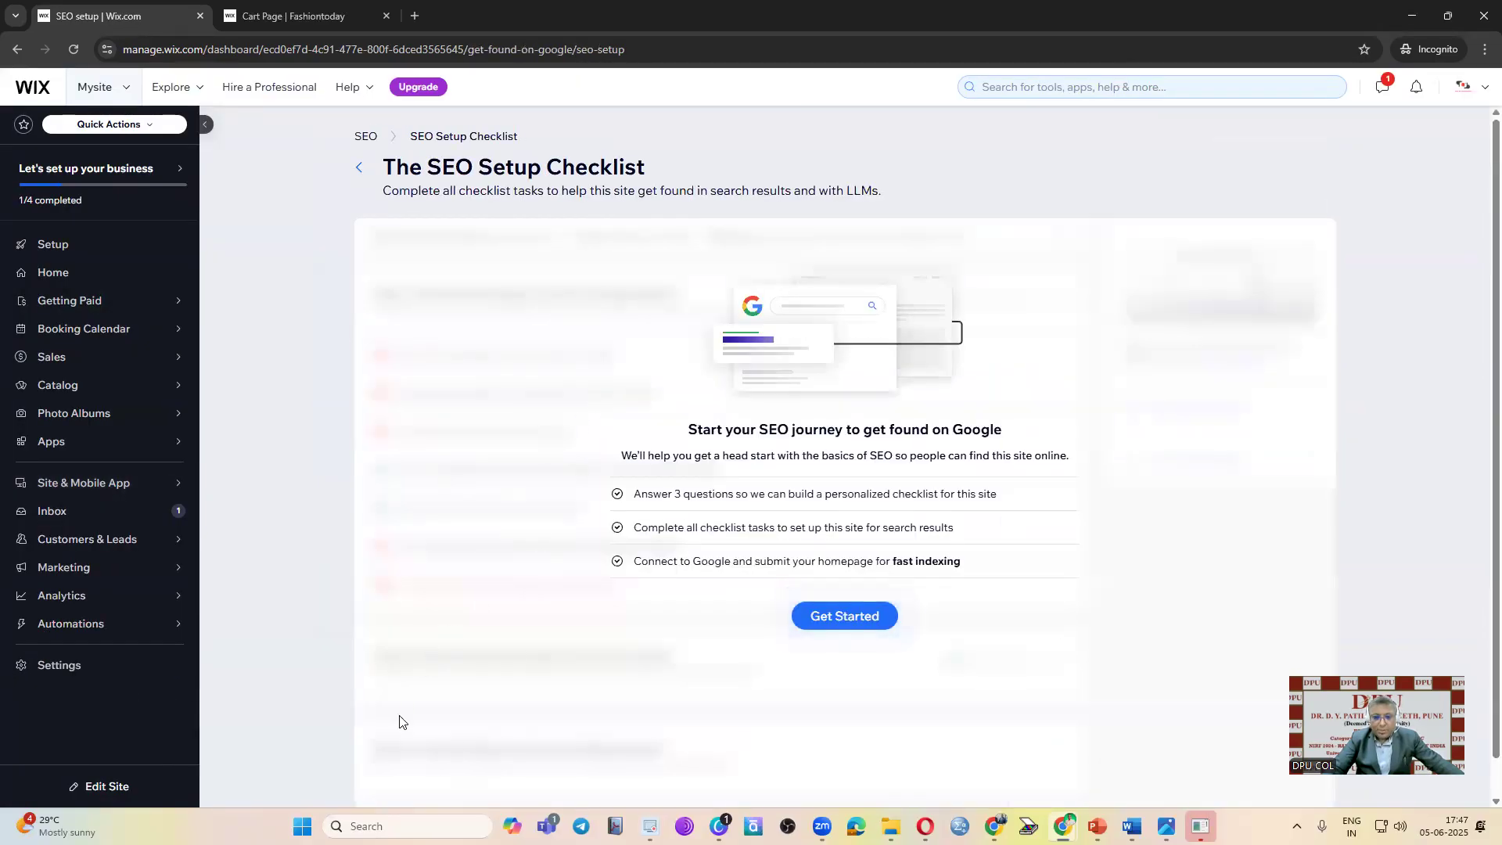
- Start the checklist questions and enter the brand name 'Fashion Today'
left_click(847, 617)
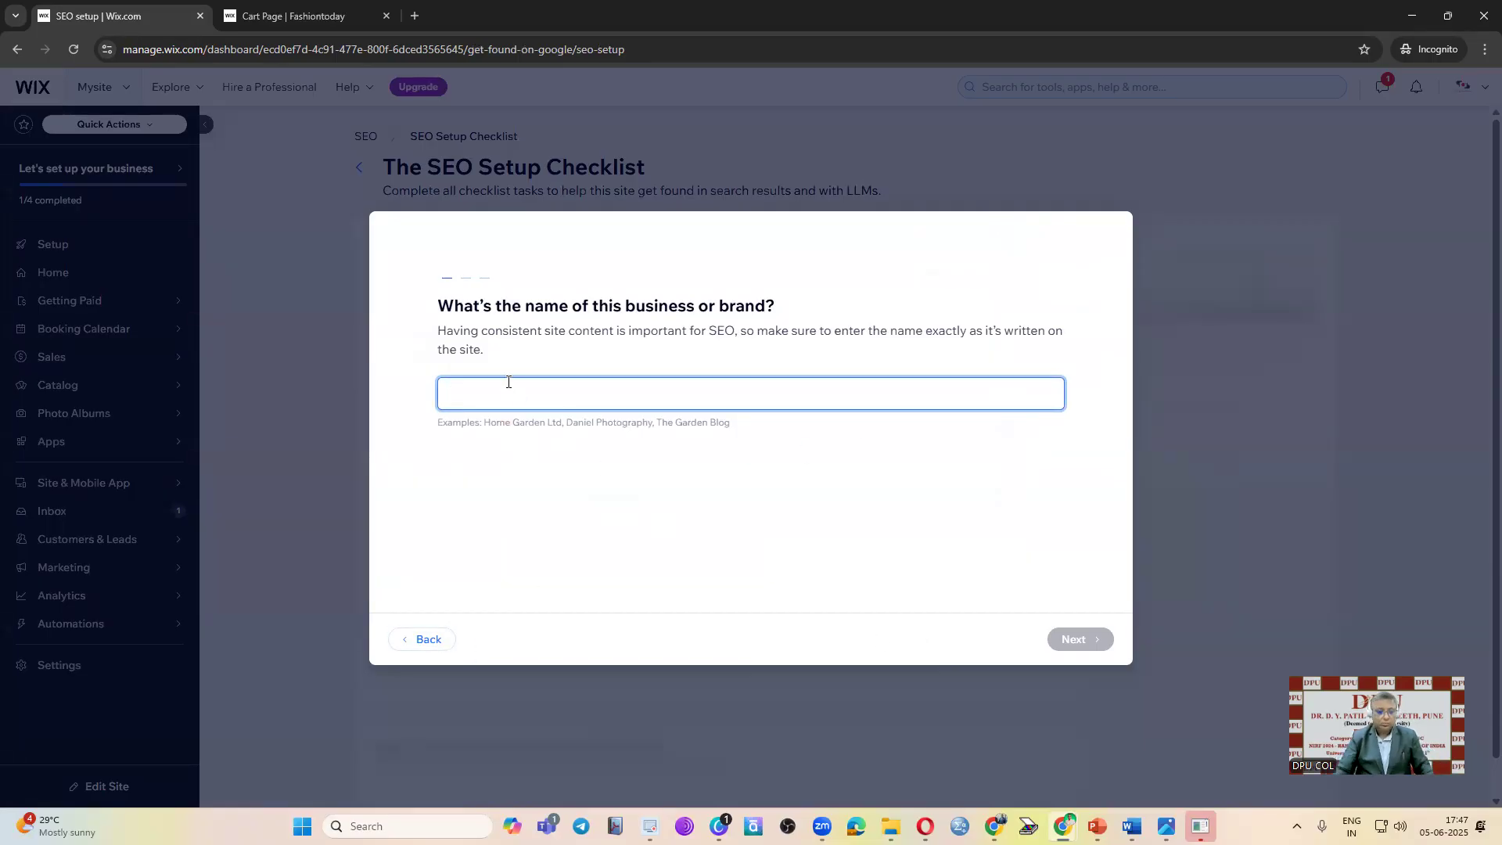
type("Fashion Today")
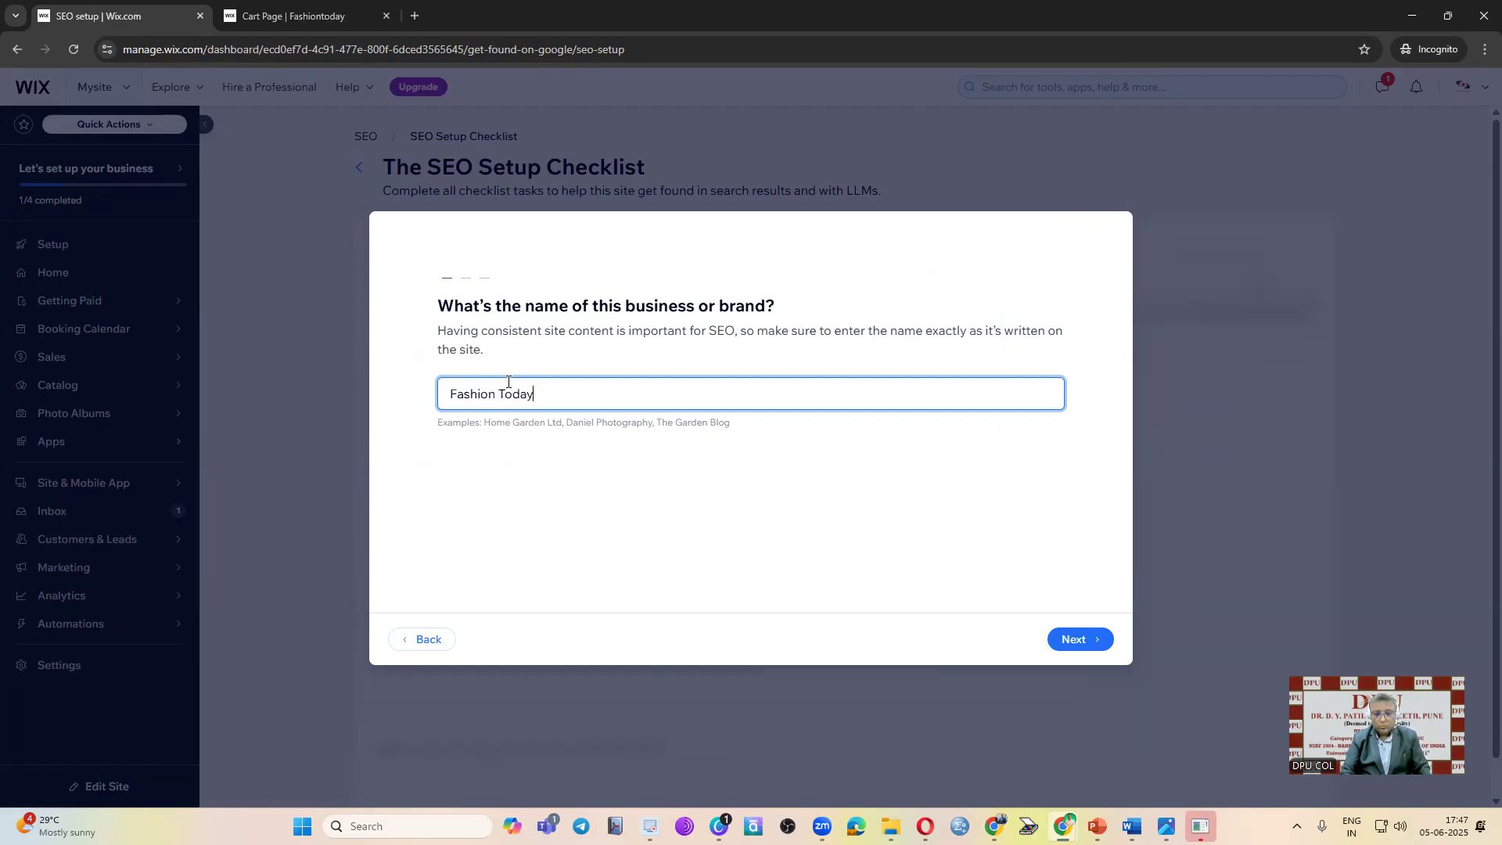
left_click(1080, 640)
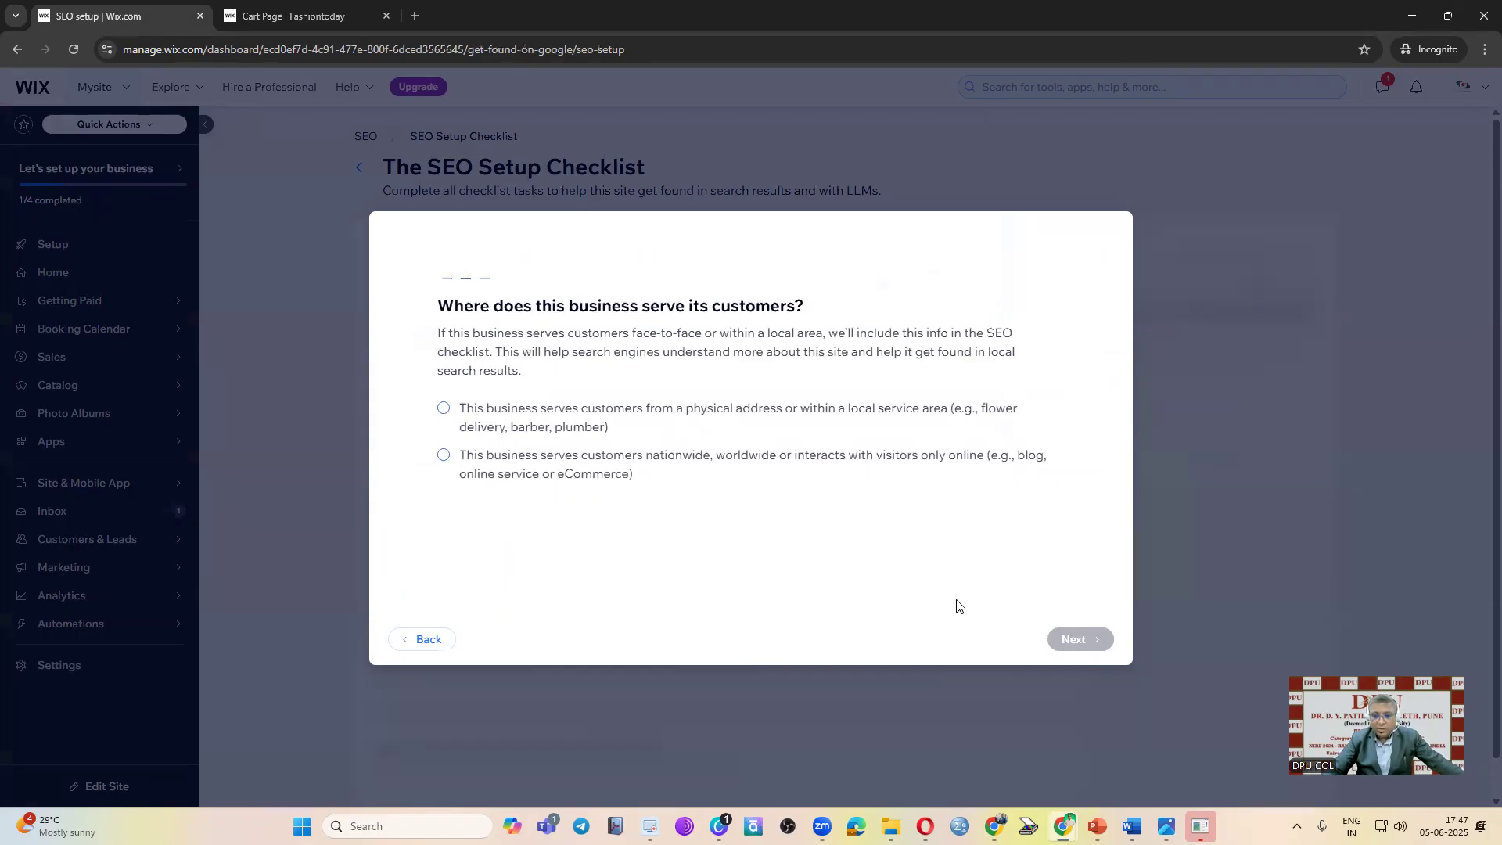
- Mark the business as serving a local area with India as the location
left_click(443, 407)
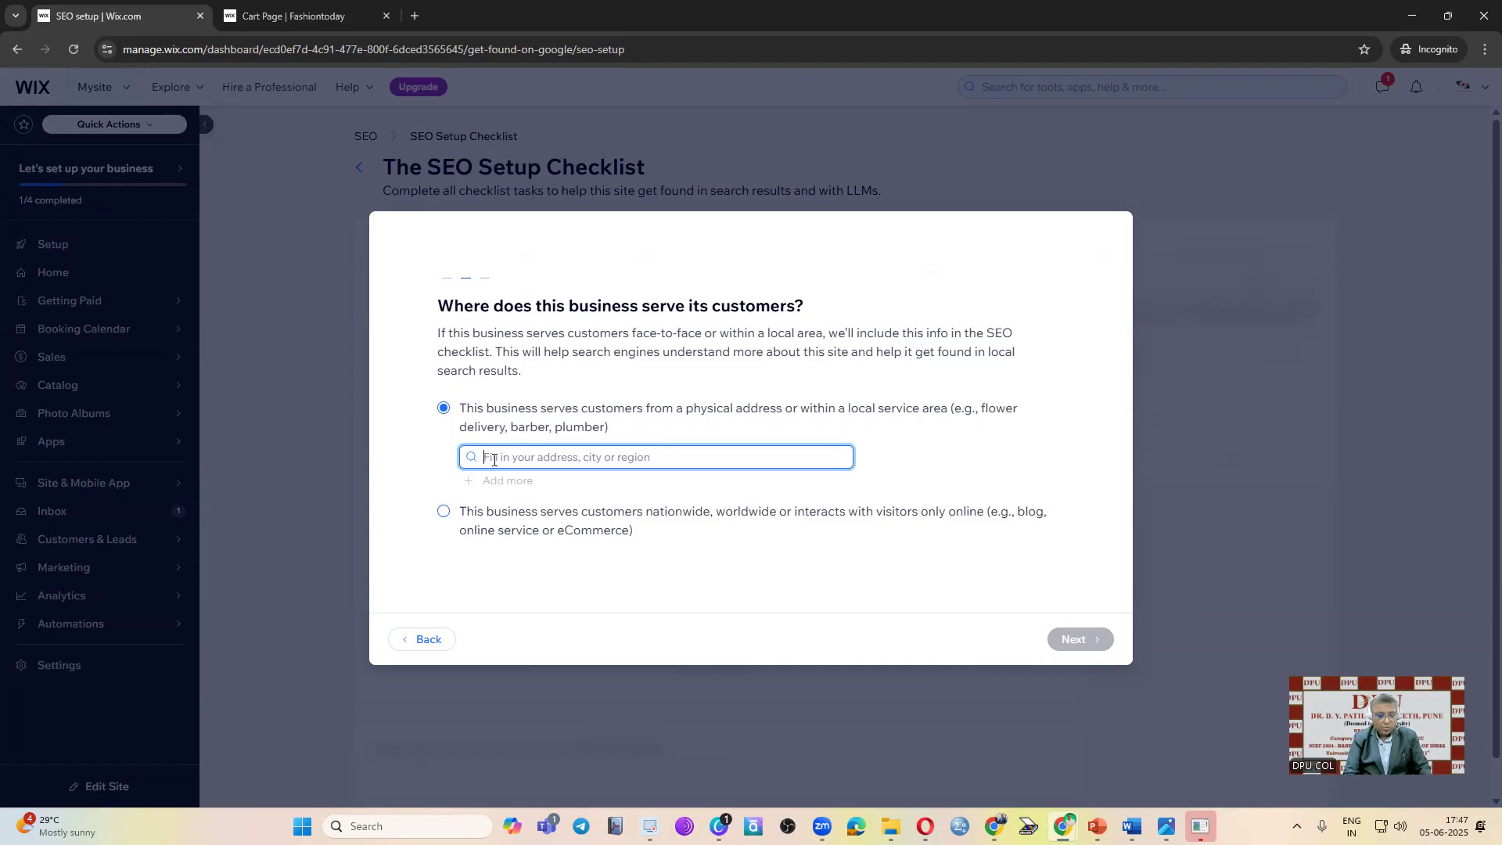
type("India")
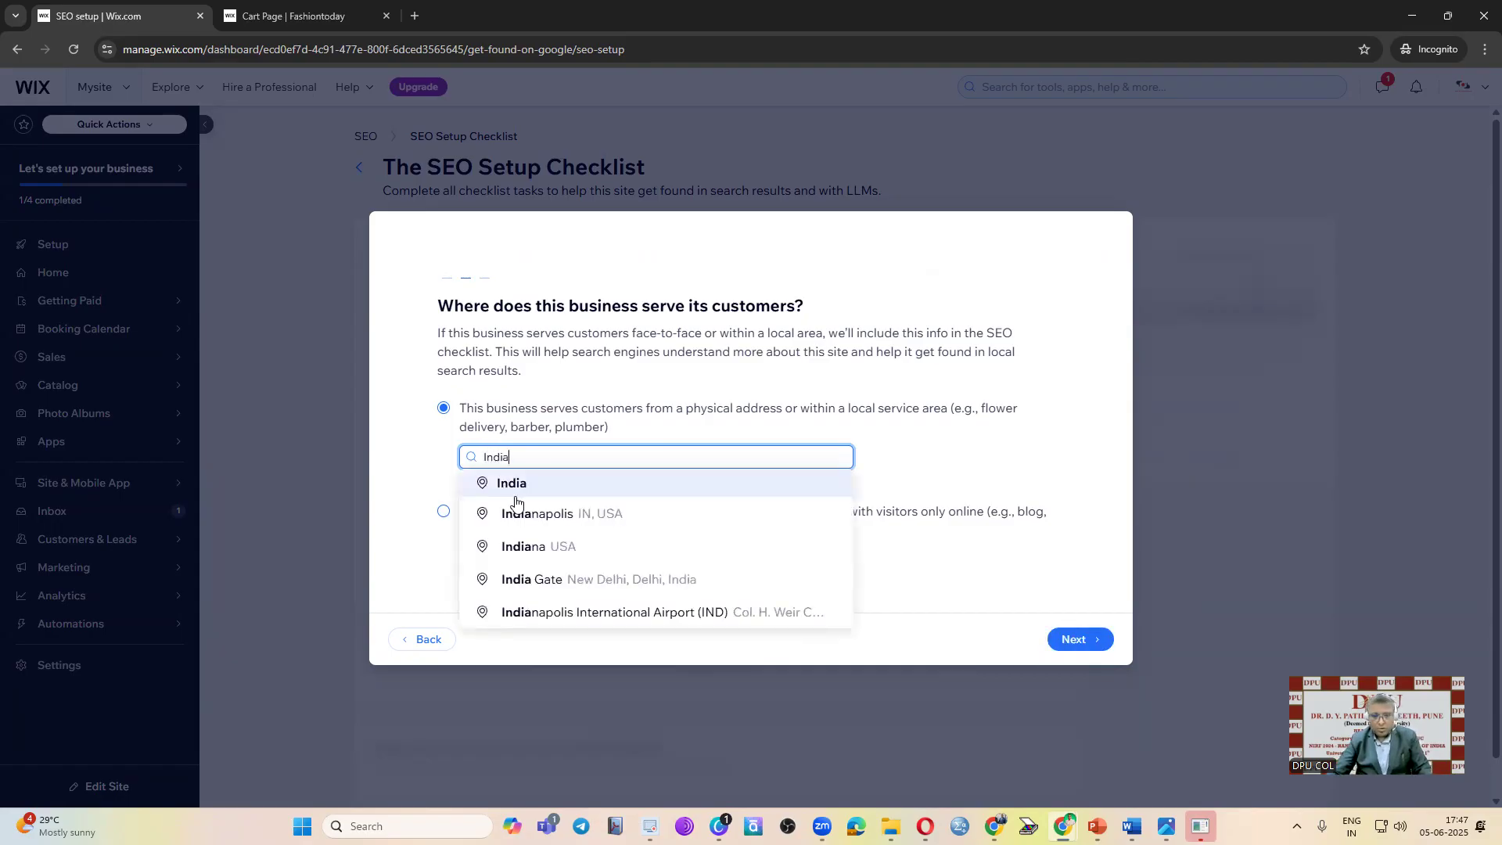
left_click(518, 486)
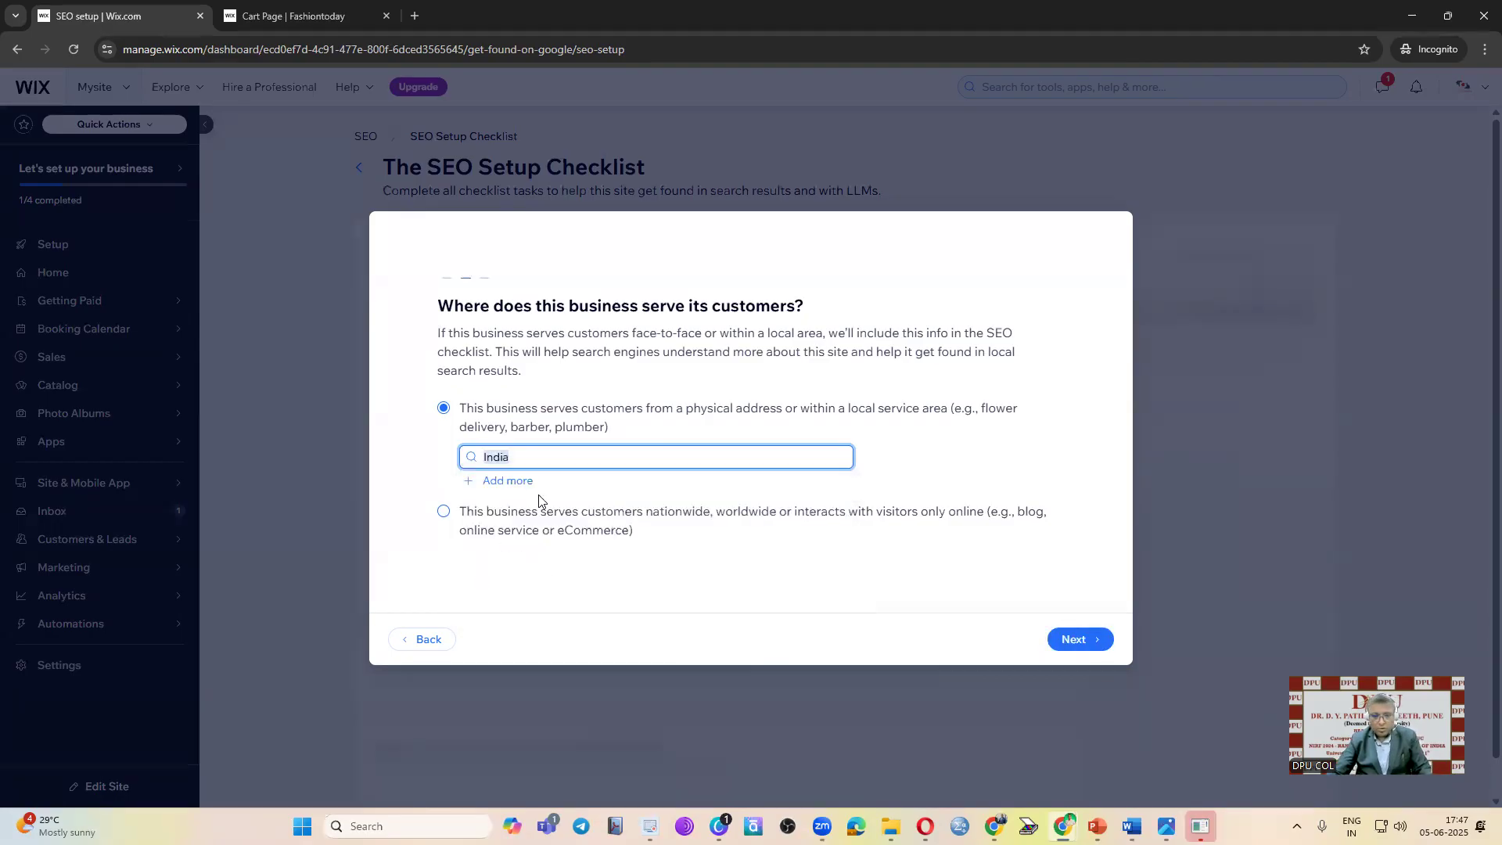
left_click(1096, 642)
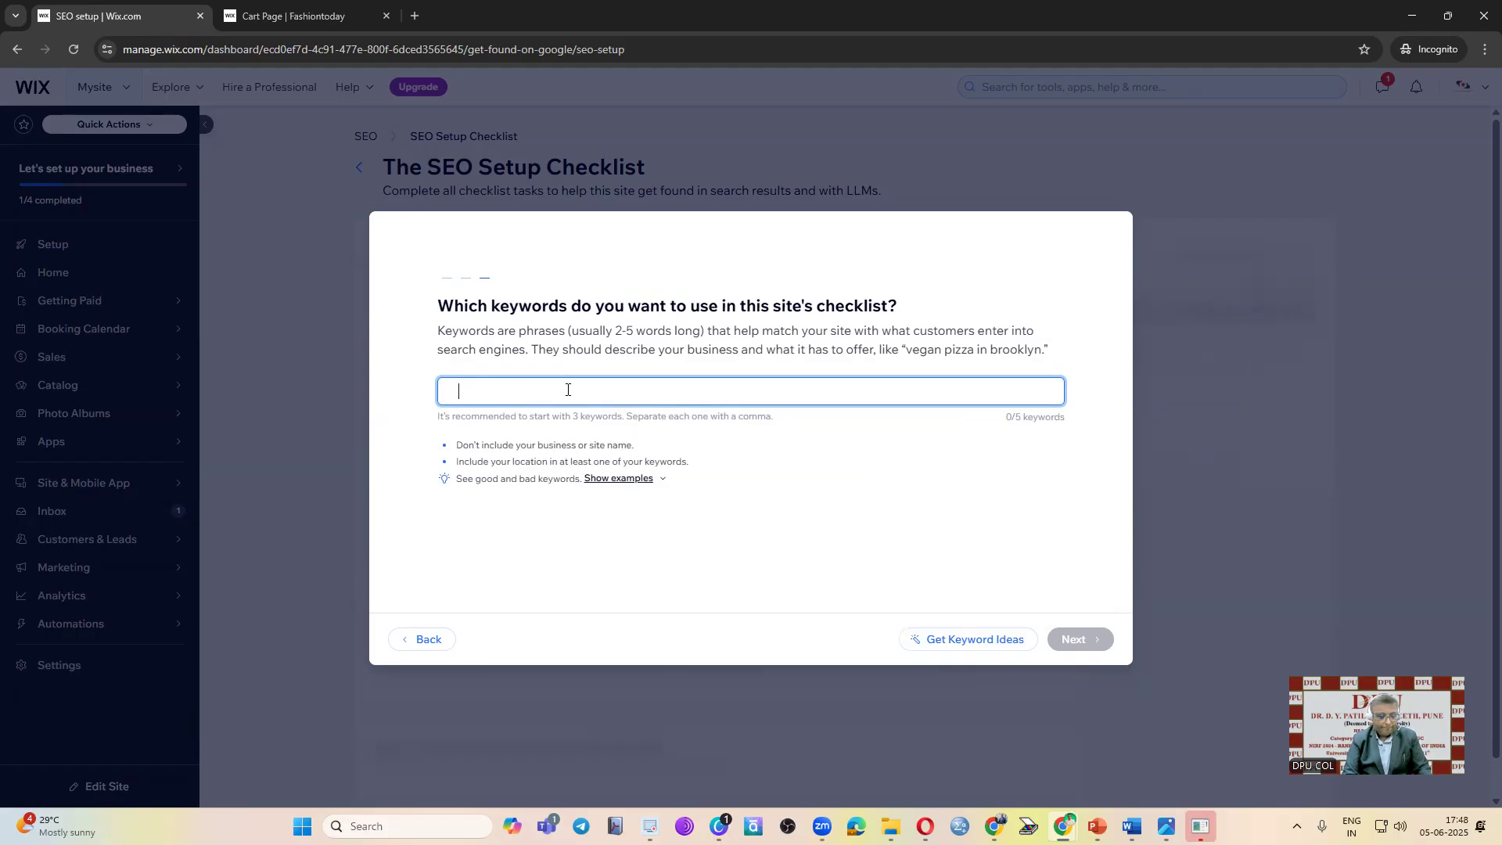
- Add keywords Fashion Today, Men Clothing, Women Clothing and Latest Fashion, then build the checklist
type("Today")
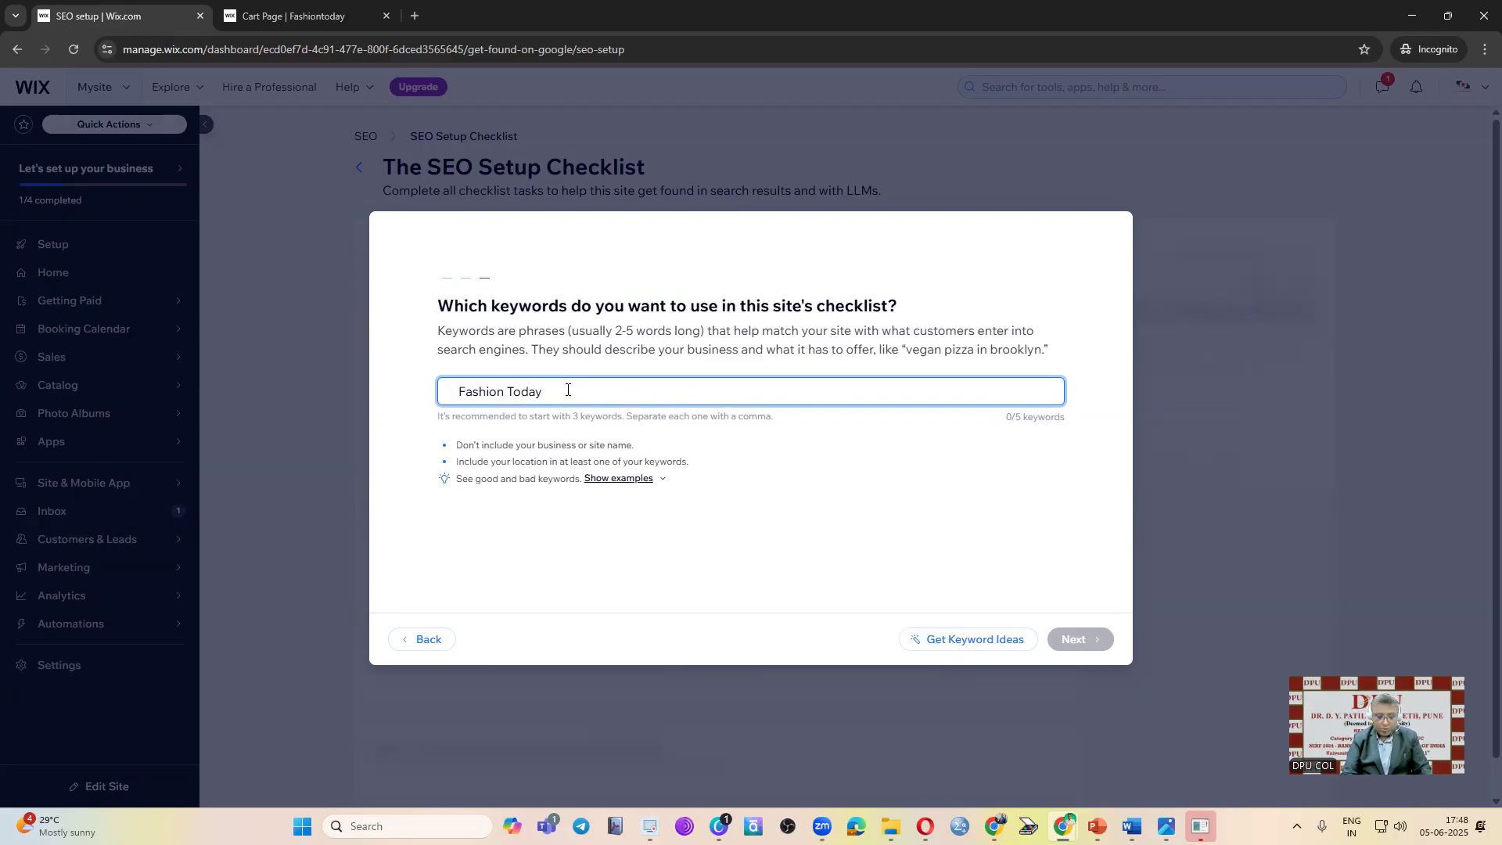
key("Return")
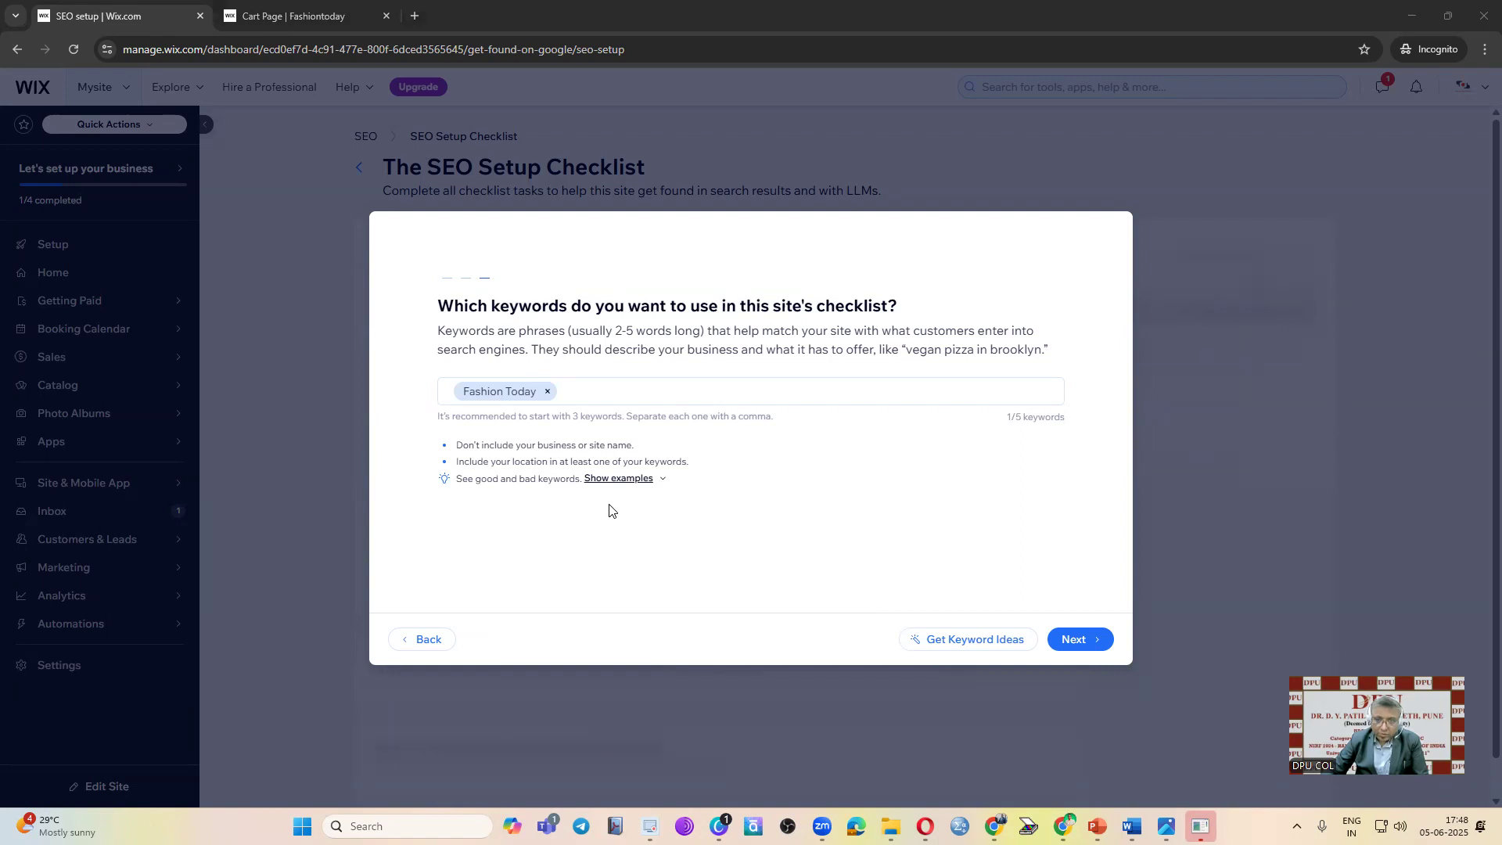
left_click(610, 399)
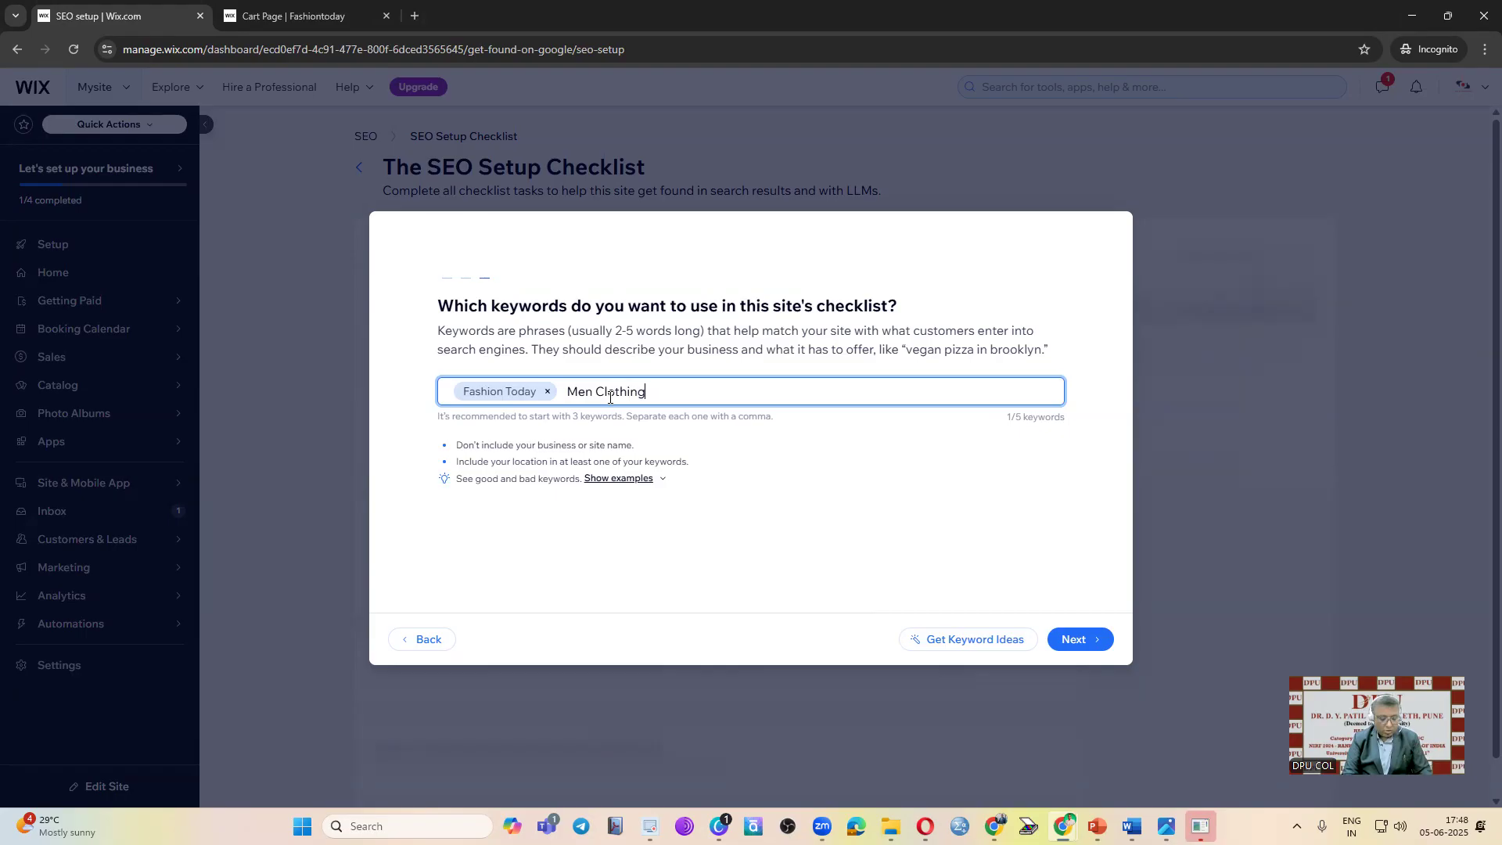
type("Men Clothing")
key("Return")
type("Wo")
type("omen C")
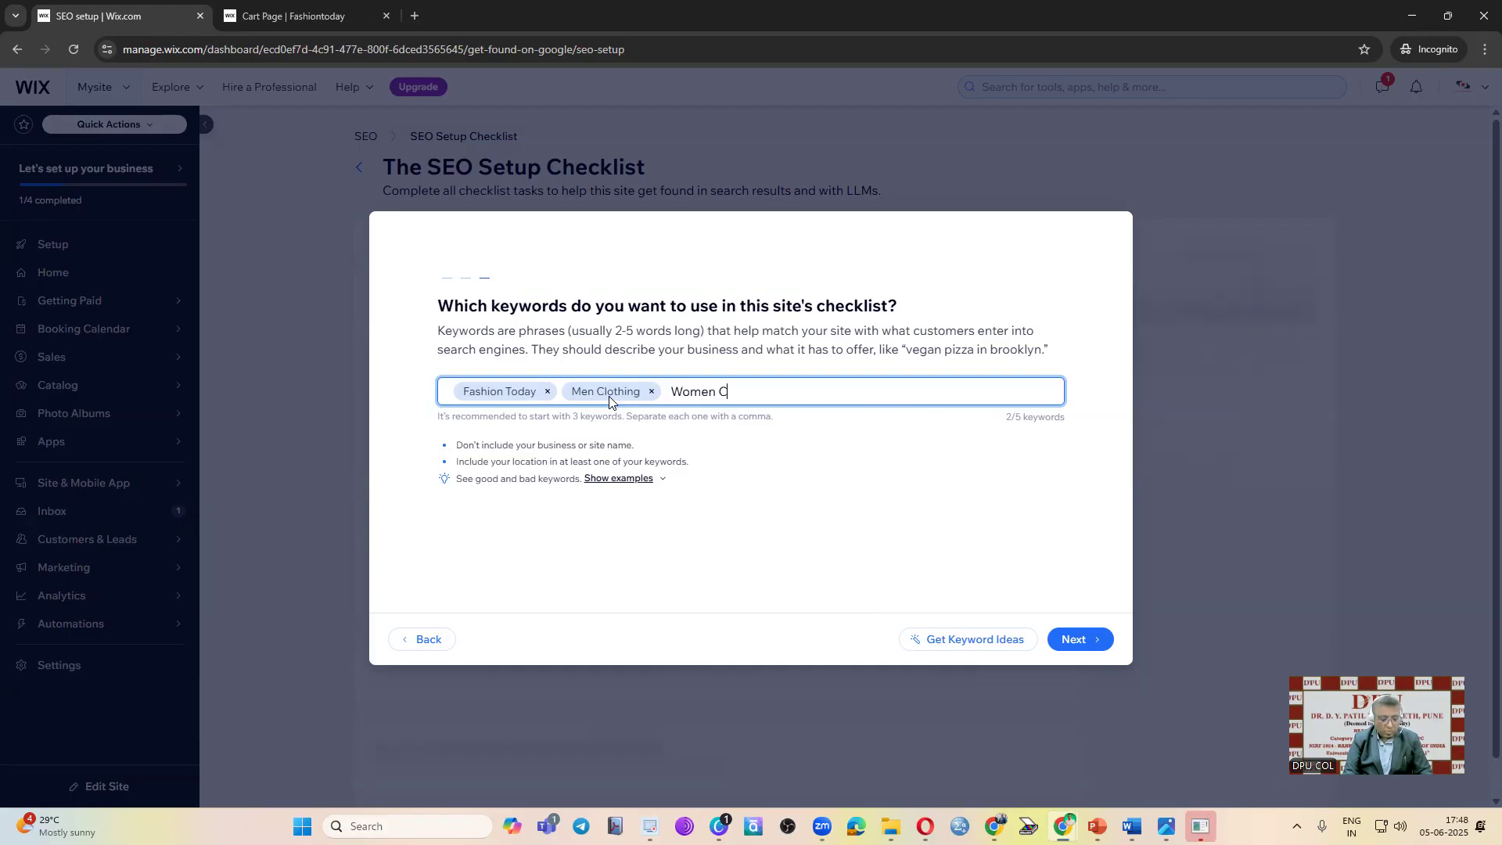
type("lothing")
key("Return")
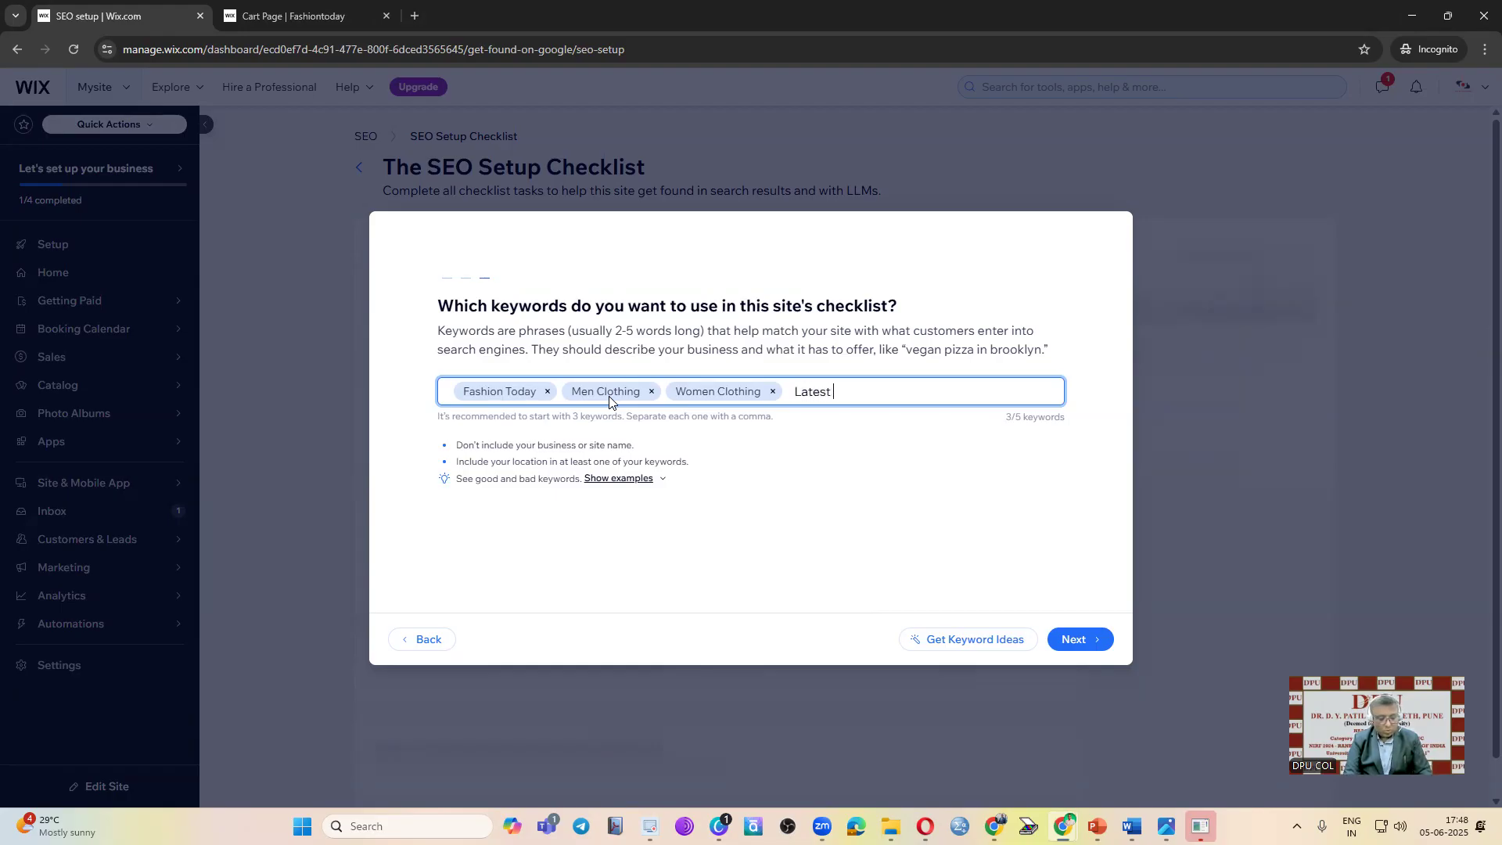
type("Latest Fashin")
key("BackSpace")
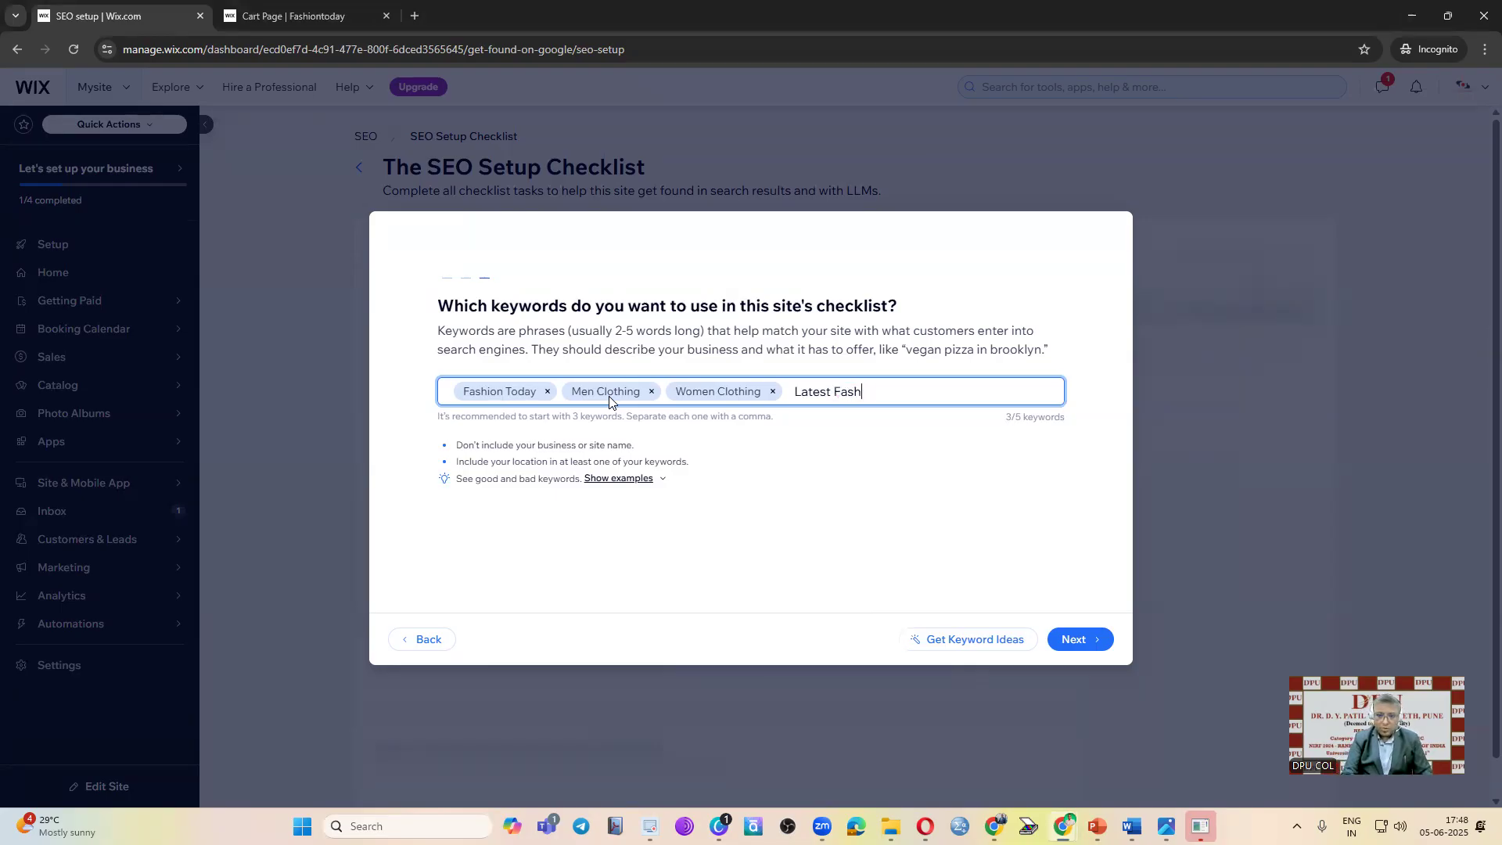
type("on")
key("Return")
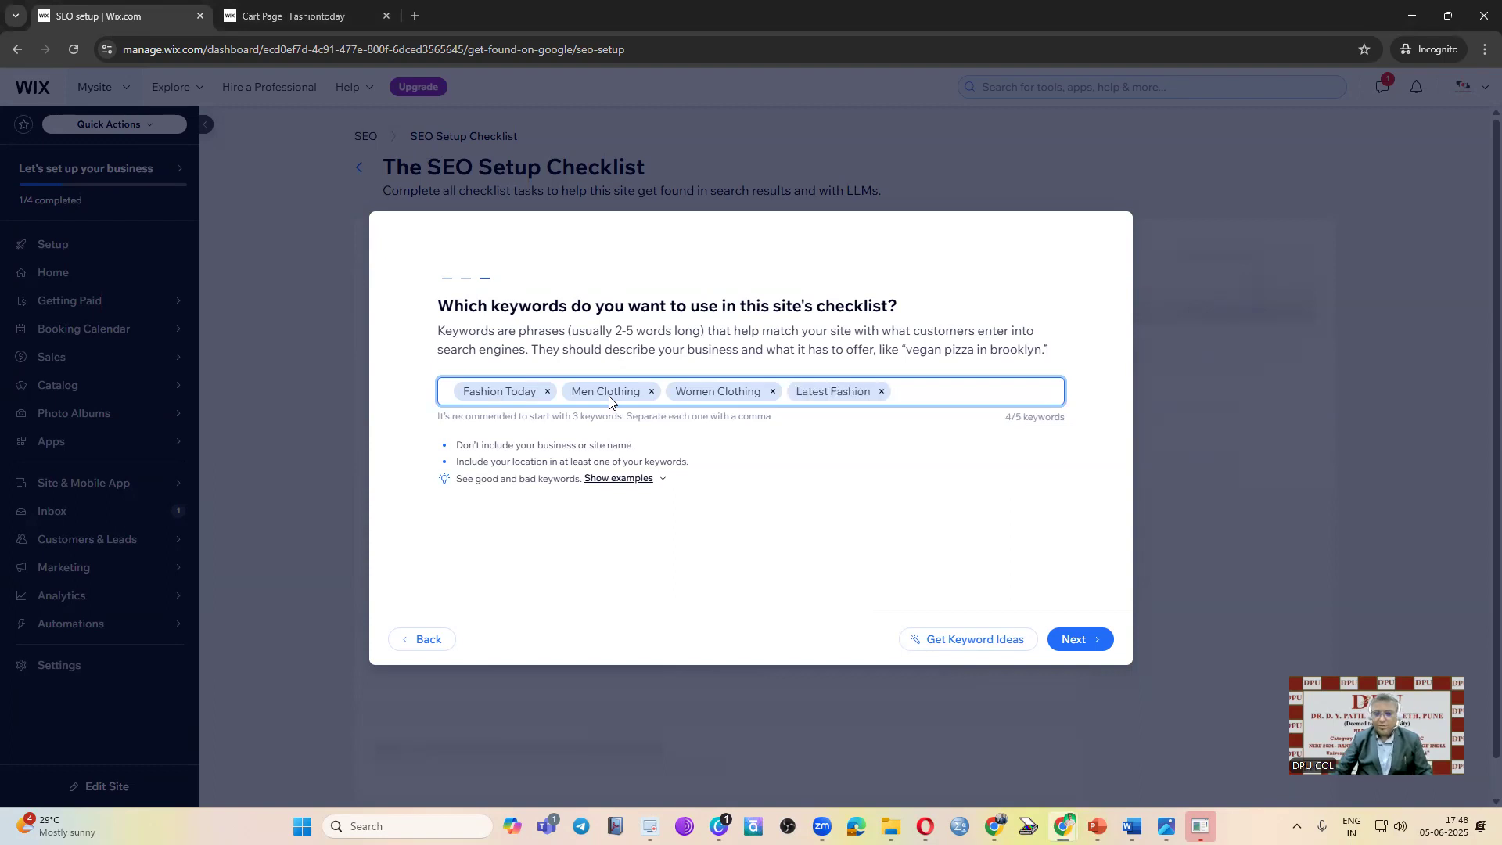
left_click(1078, 639)
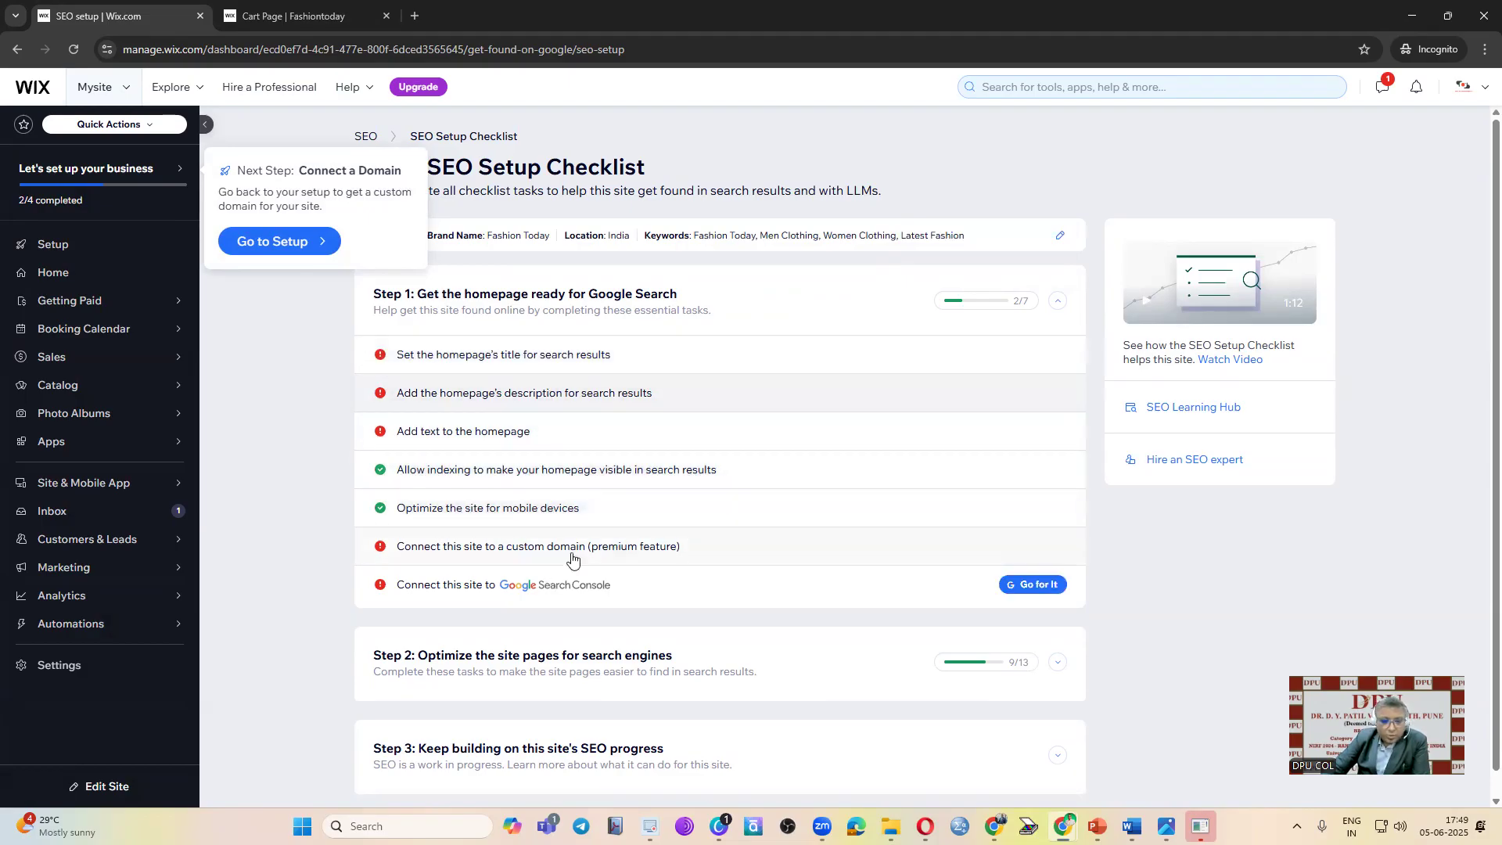
- Connect the site to Google Search Console, then expand the homepage title task
left_click(1027, 589)
scroll(688, 577, "down", 3)
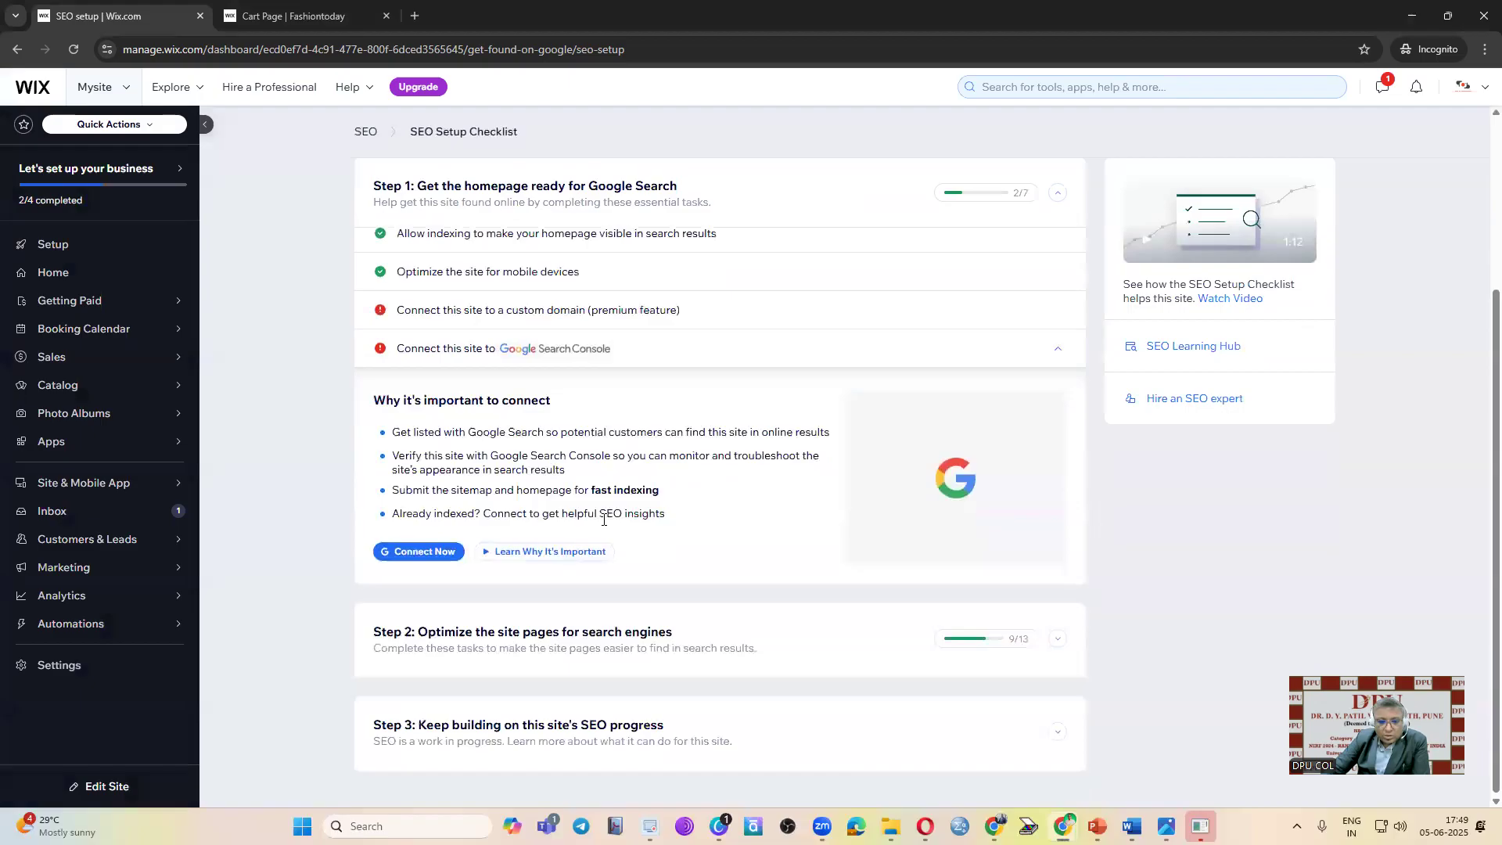
left_click(405, 553)
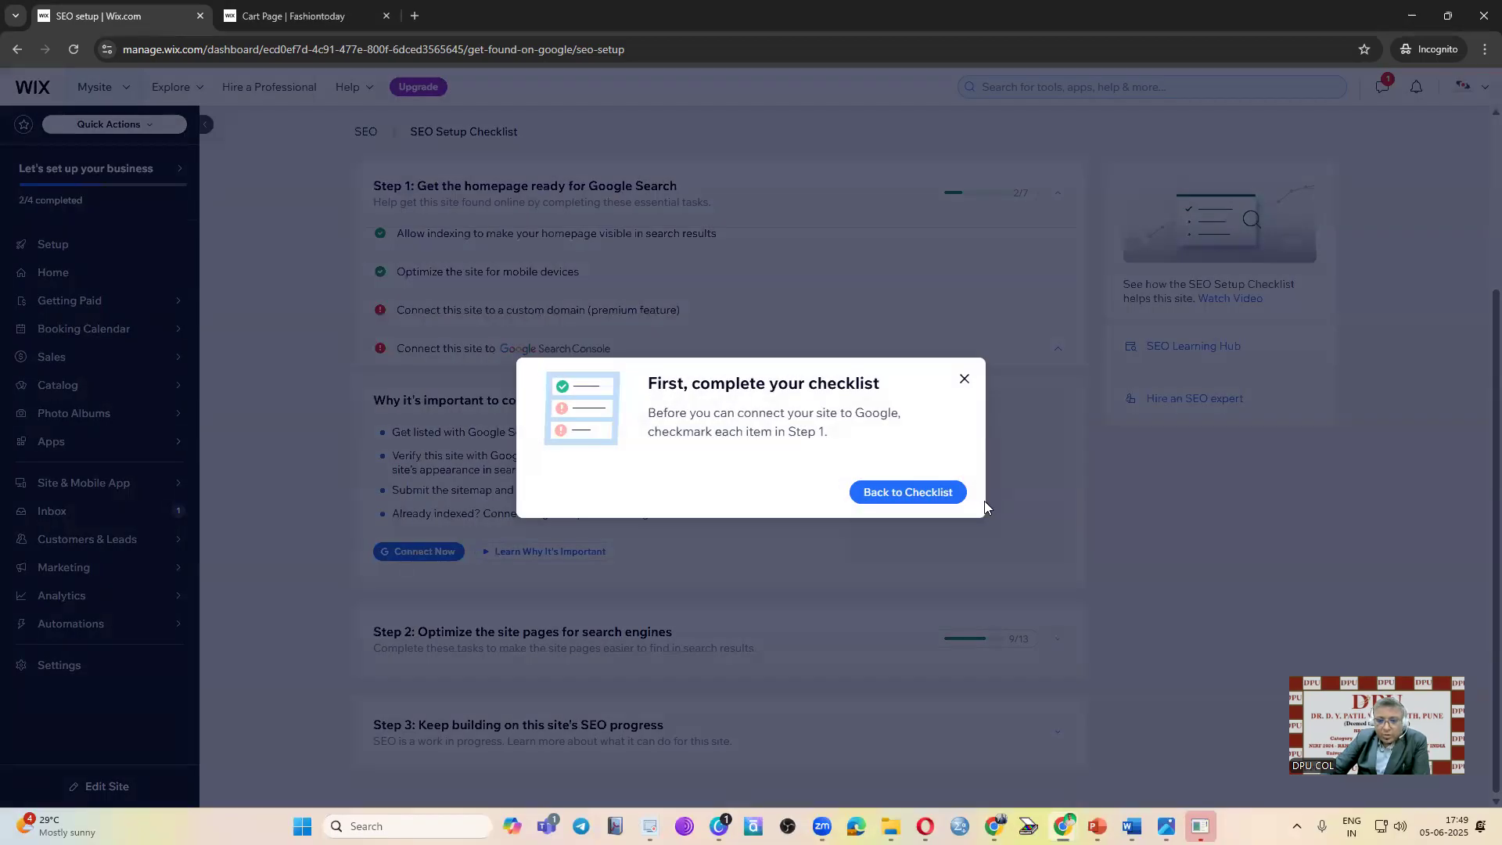
left_click(924, 493)
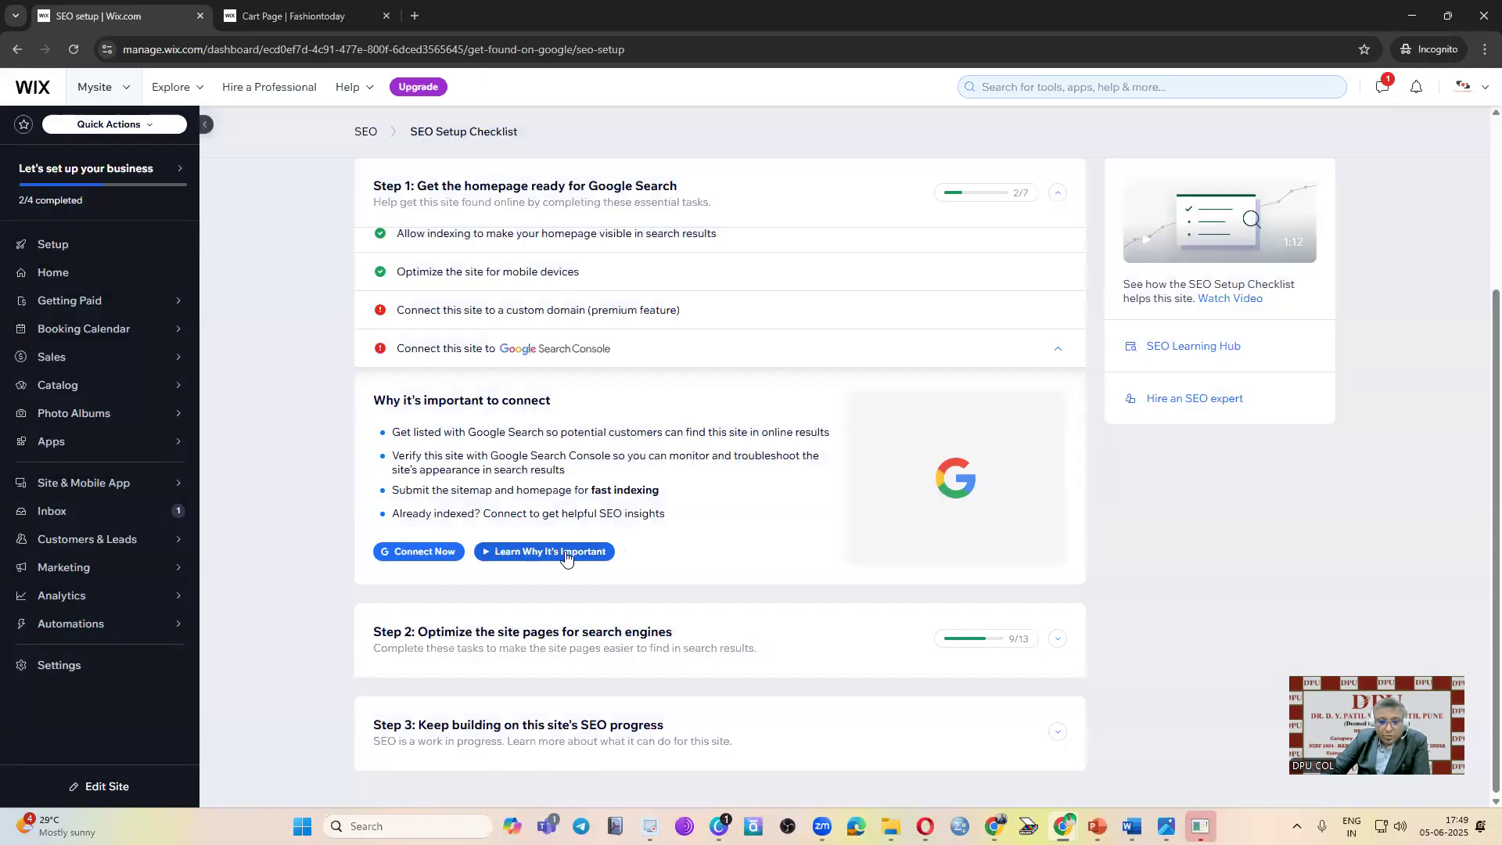
left_click(571, 351)
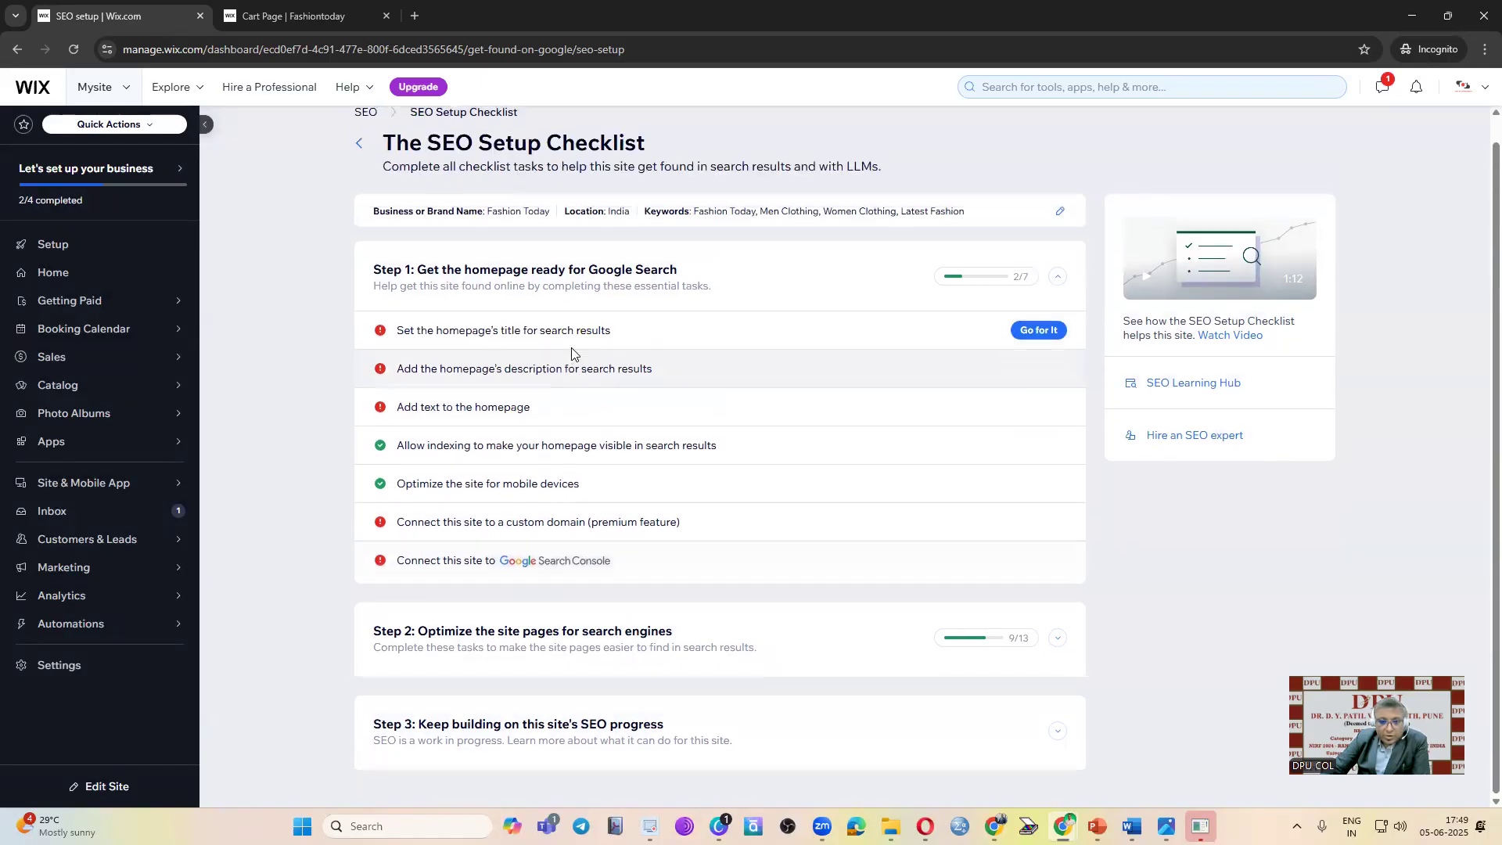
left_click(485, 333)
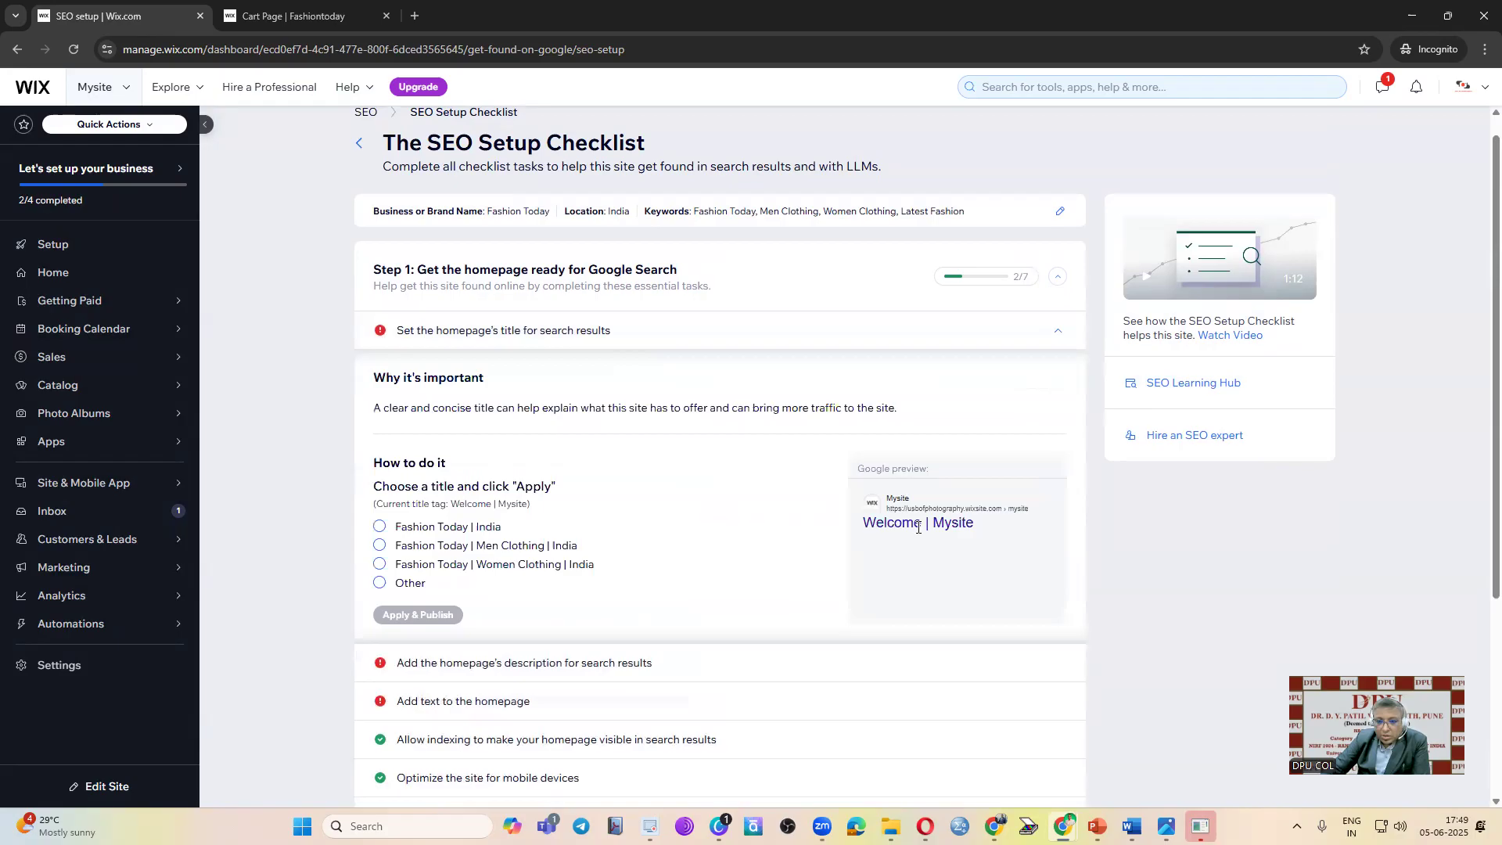
- Apply and publish 'Fashion Today | Women Clothing | India' as the homepage title
scroll(501, 551, "down", 1)
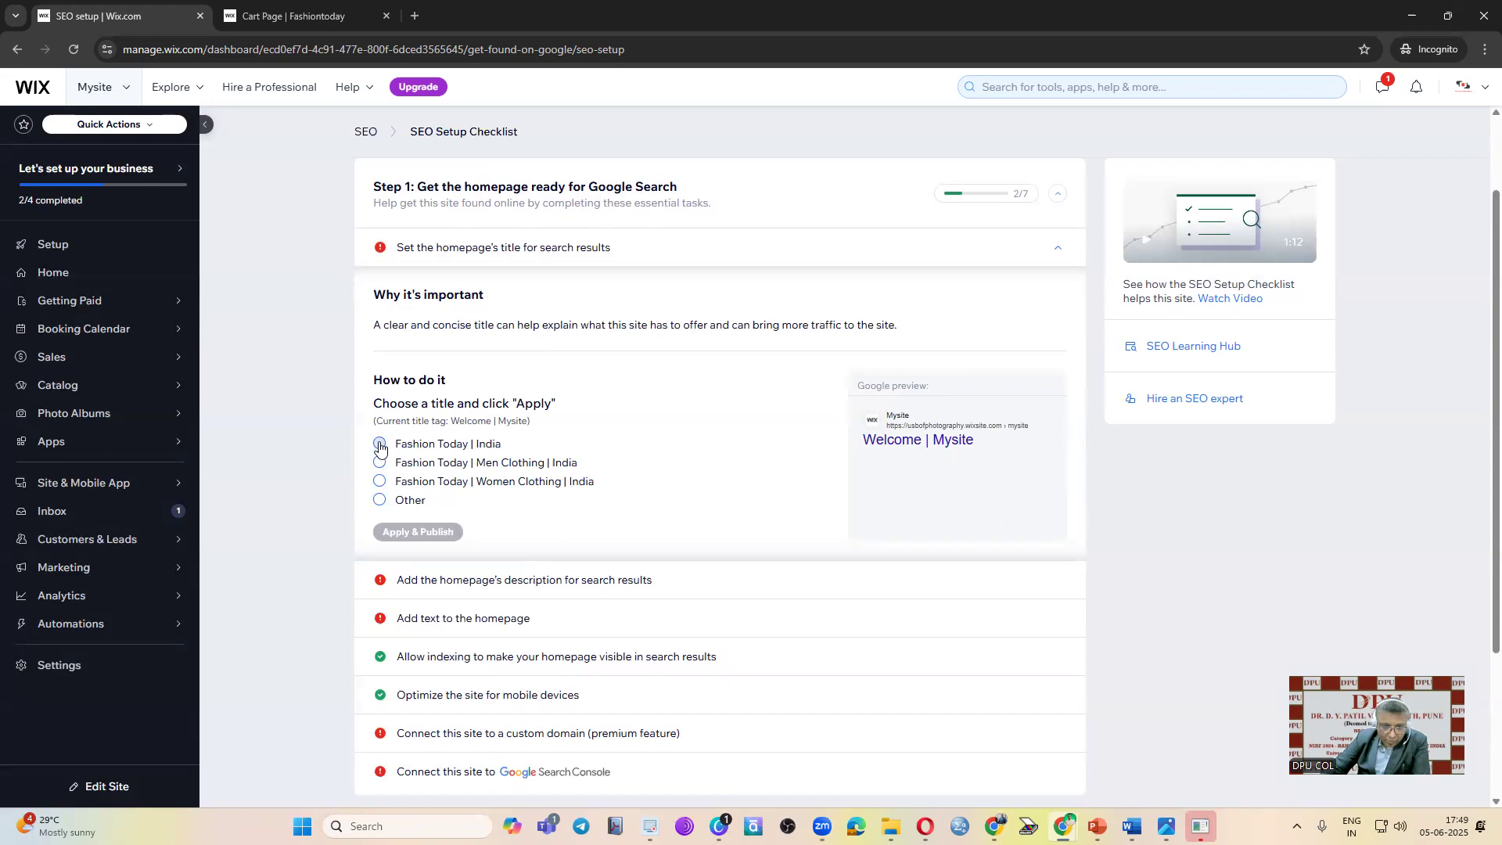
left_click(381, 484)
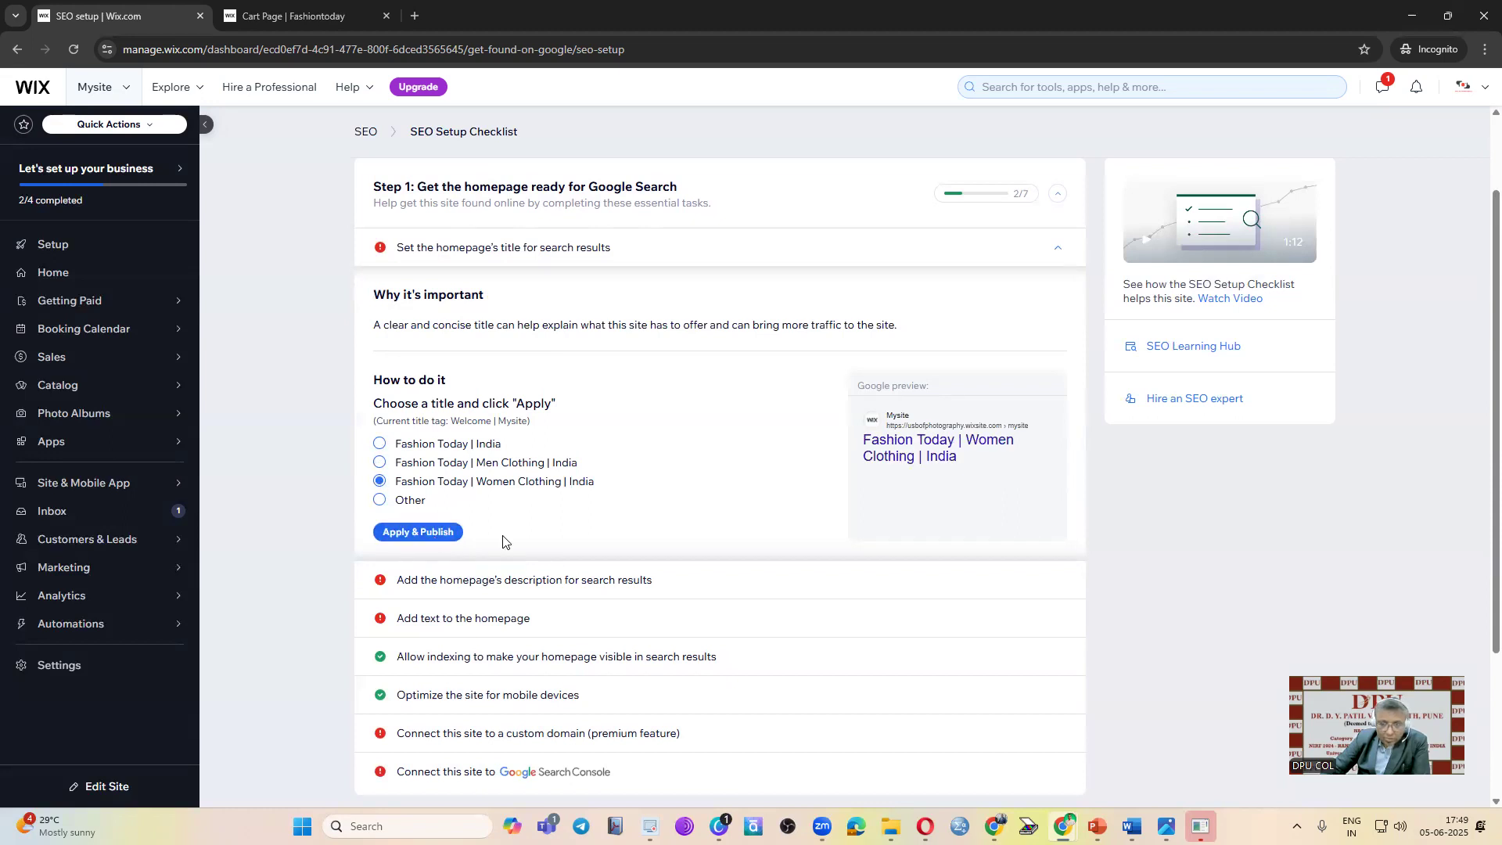
left_click(430, 533)
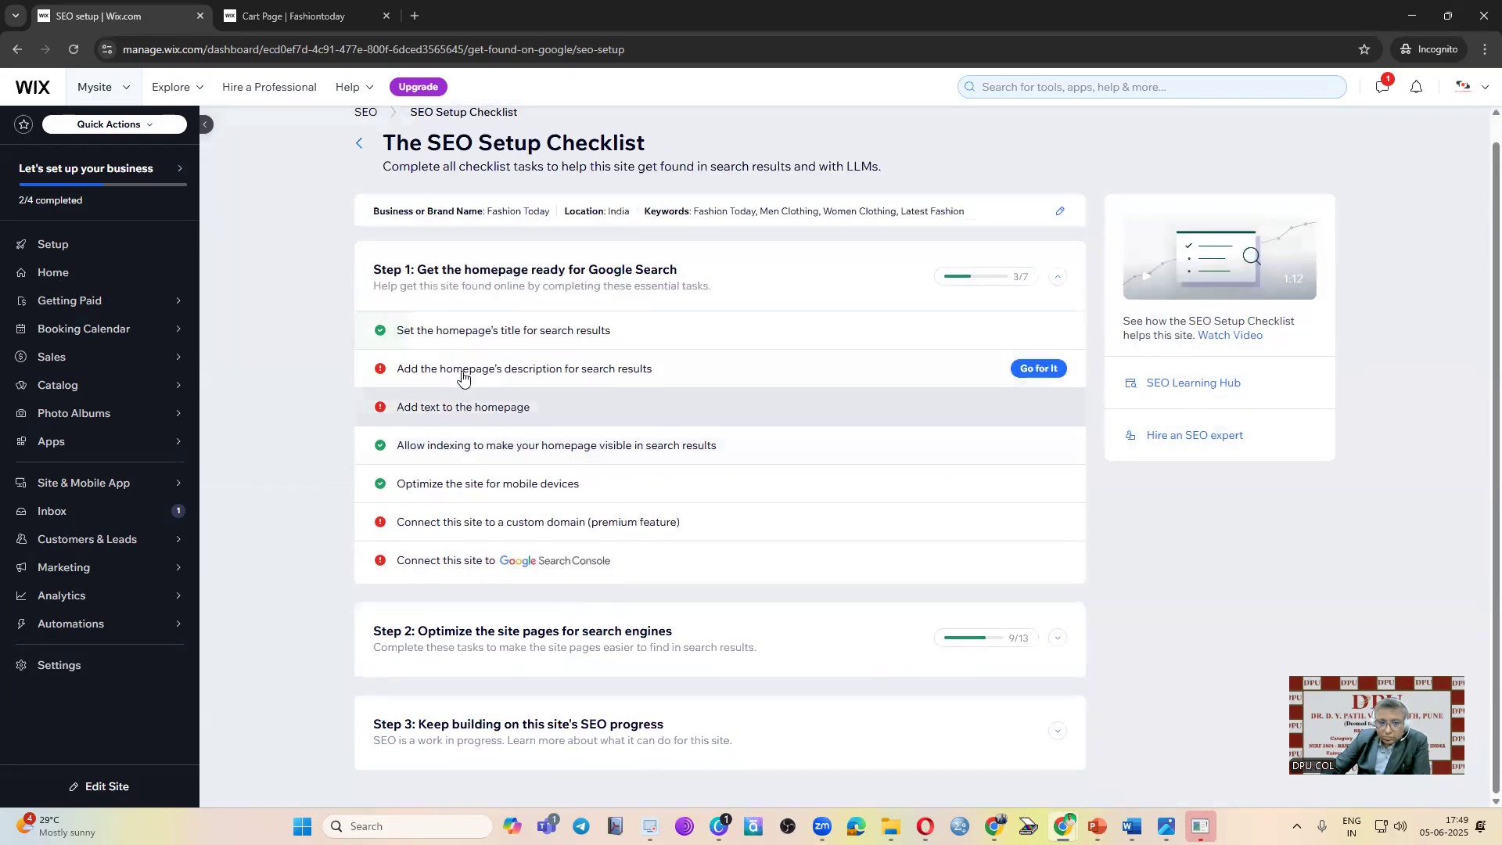
left_click(466, 378)
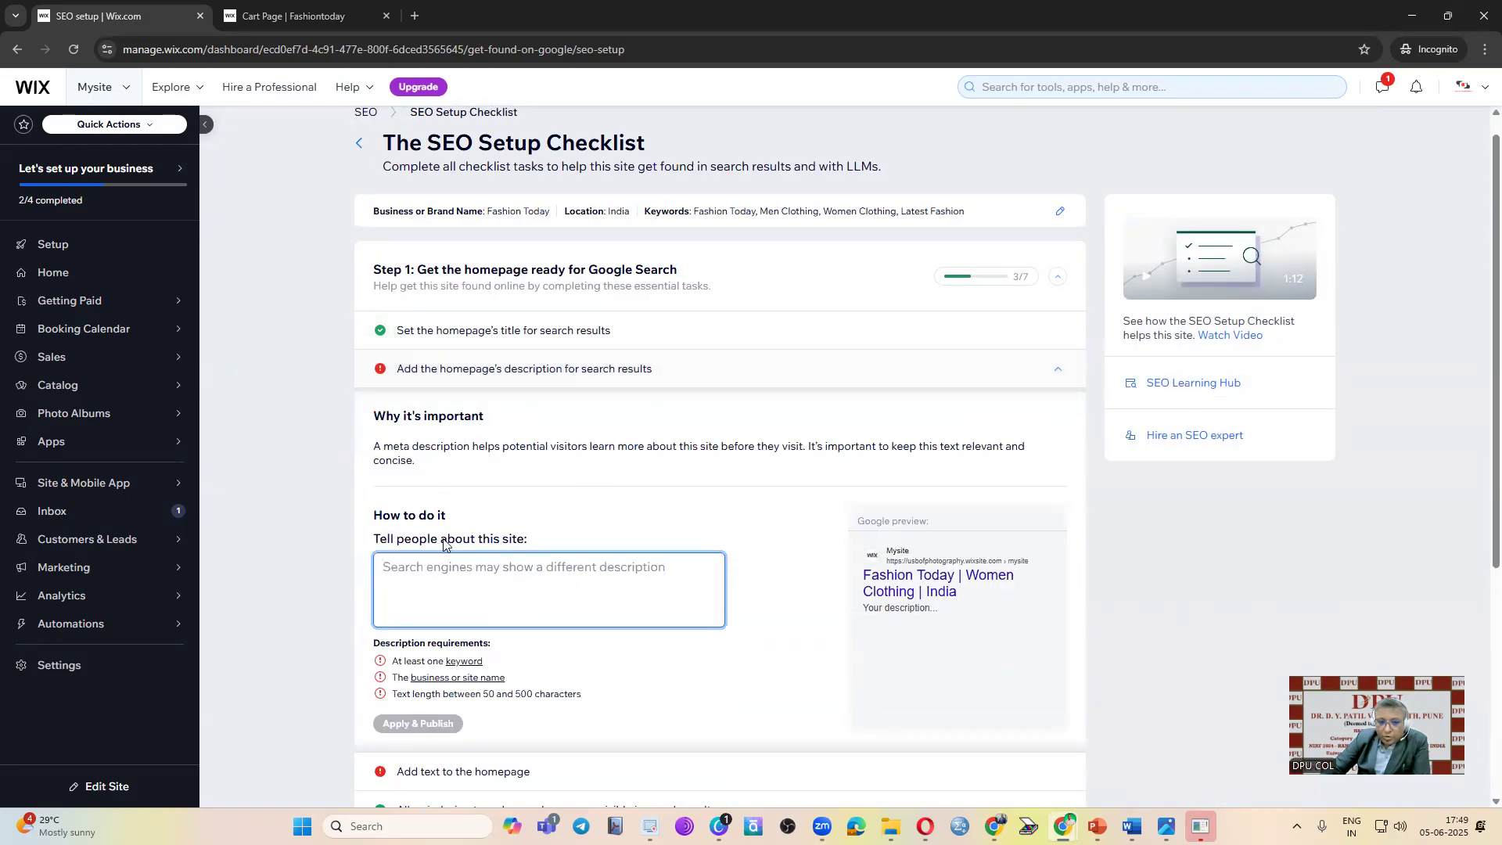
- Write and publish the description 'Fashion Today is a Brand Which having the latest fashion for Man and Women'
scroll(438, 582, "down", 2)
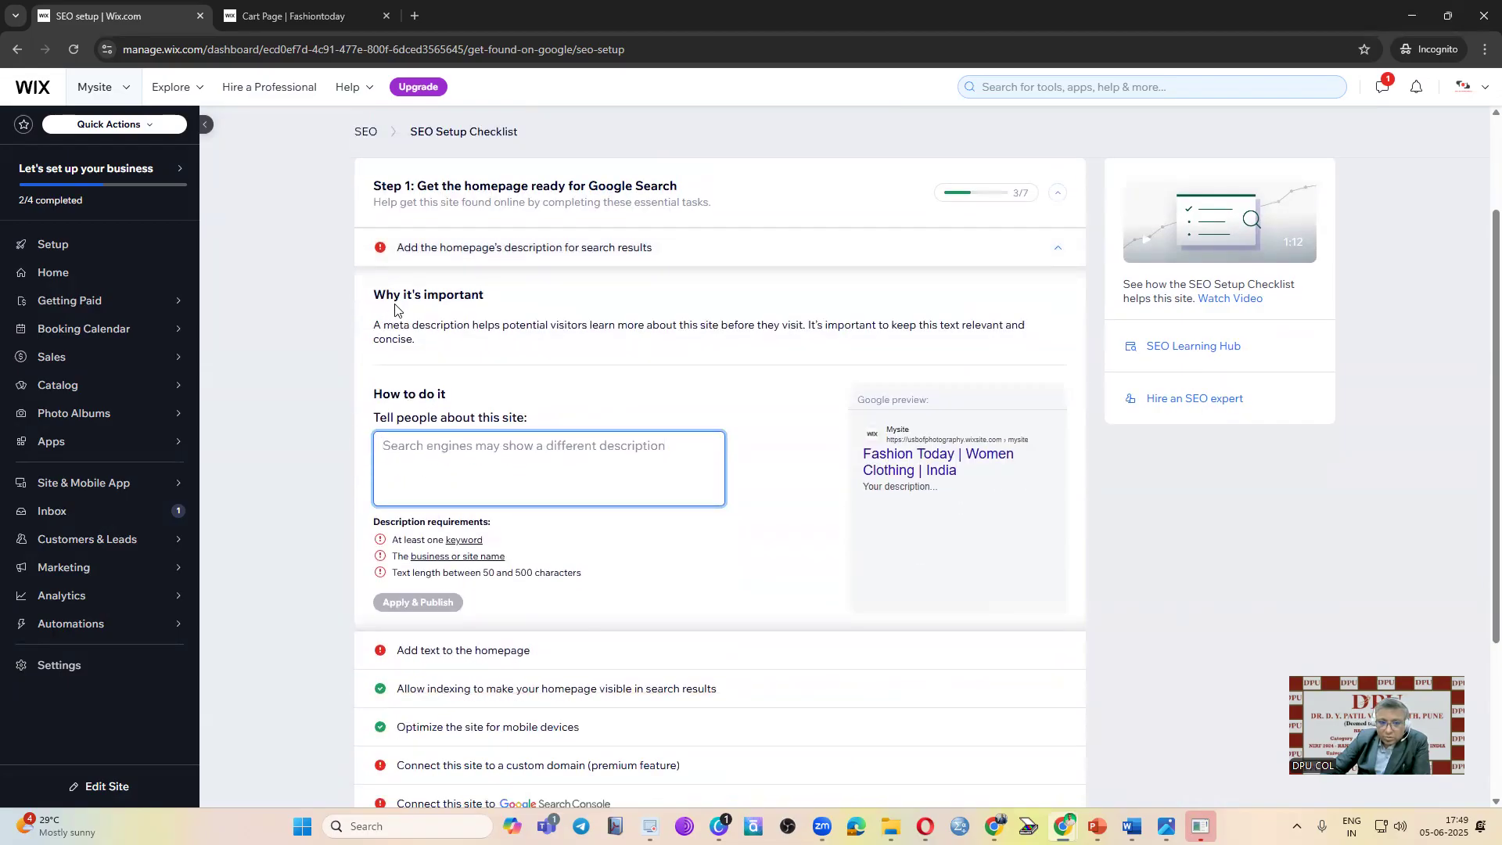
left_click_drag(374, 322, 474, 342)
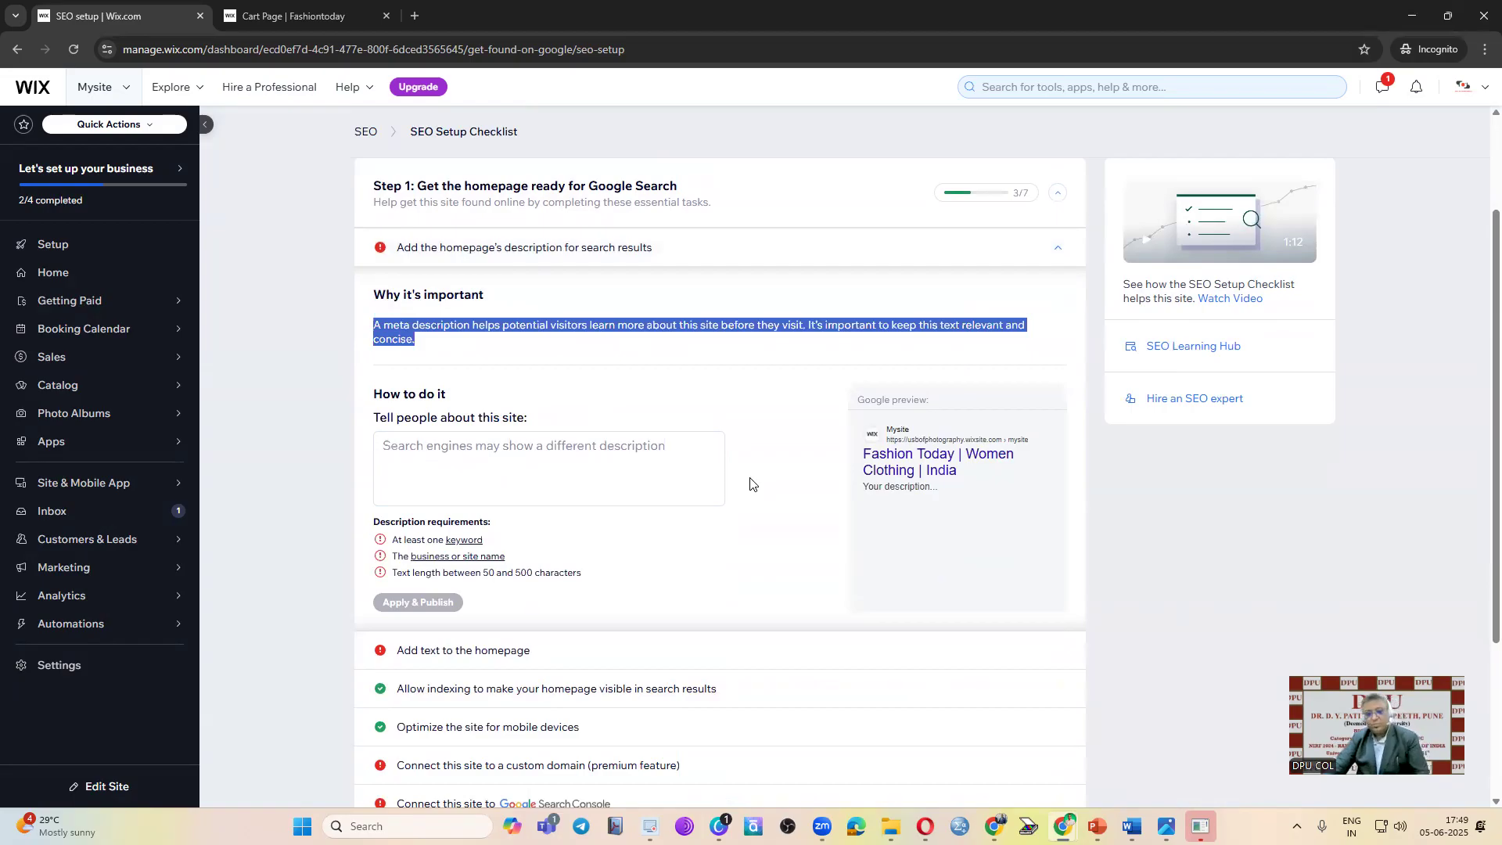
left_click(597, 462)
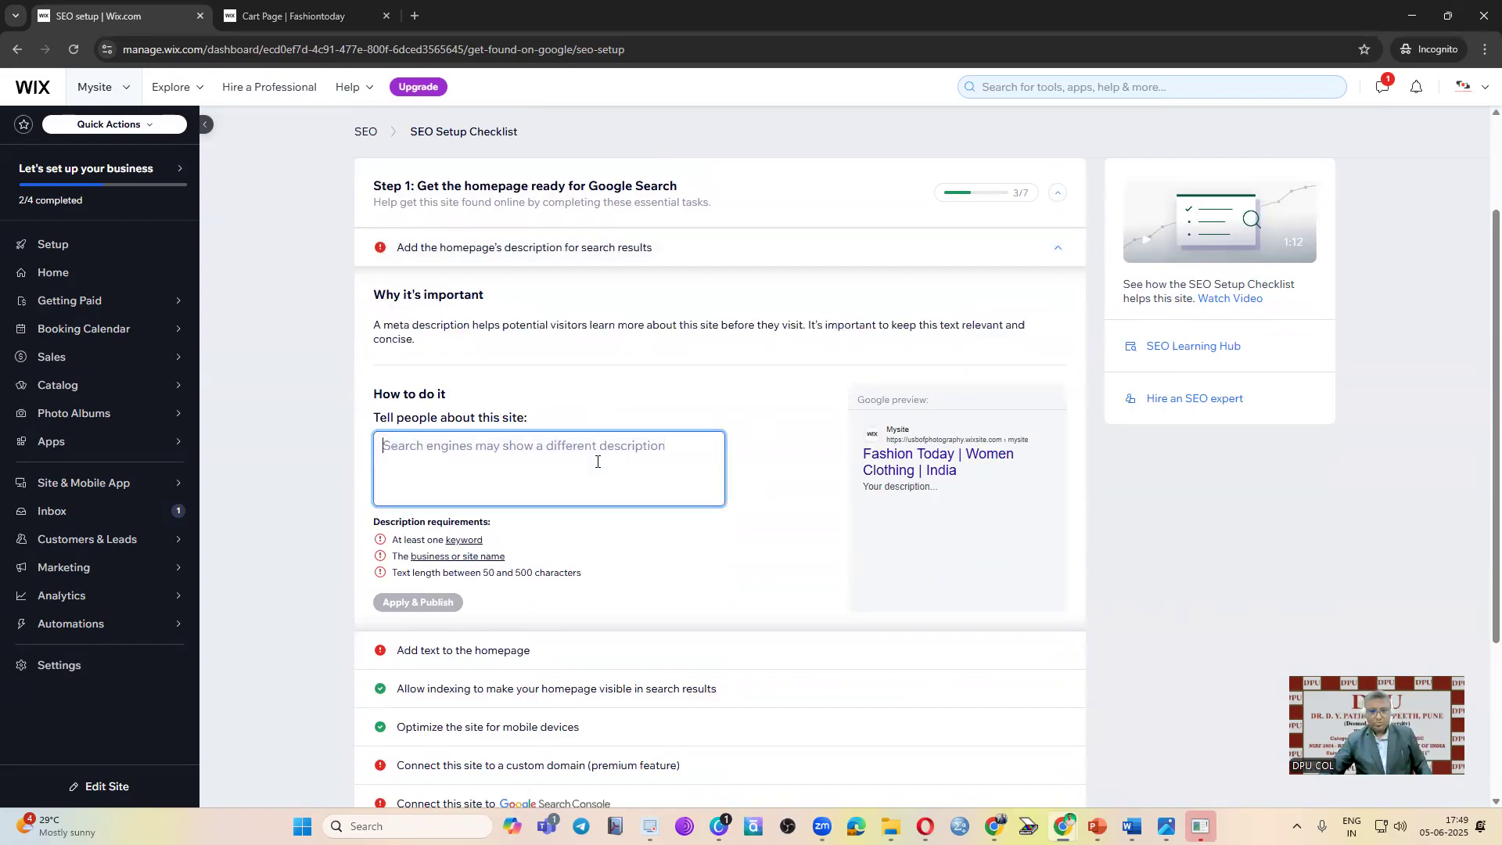
type("B")
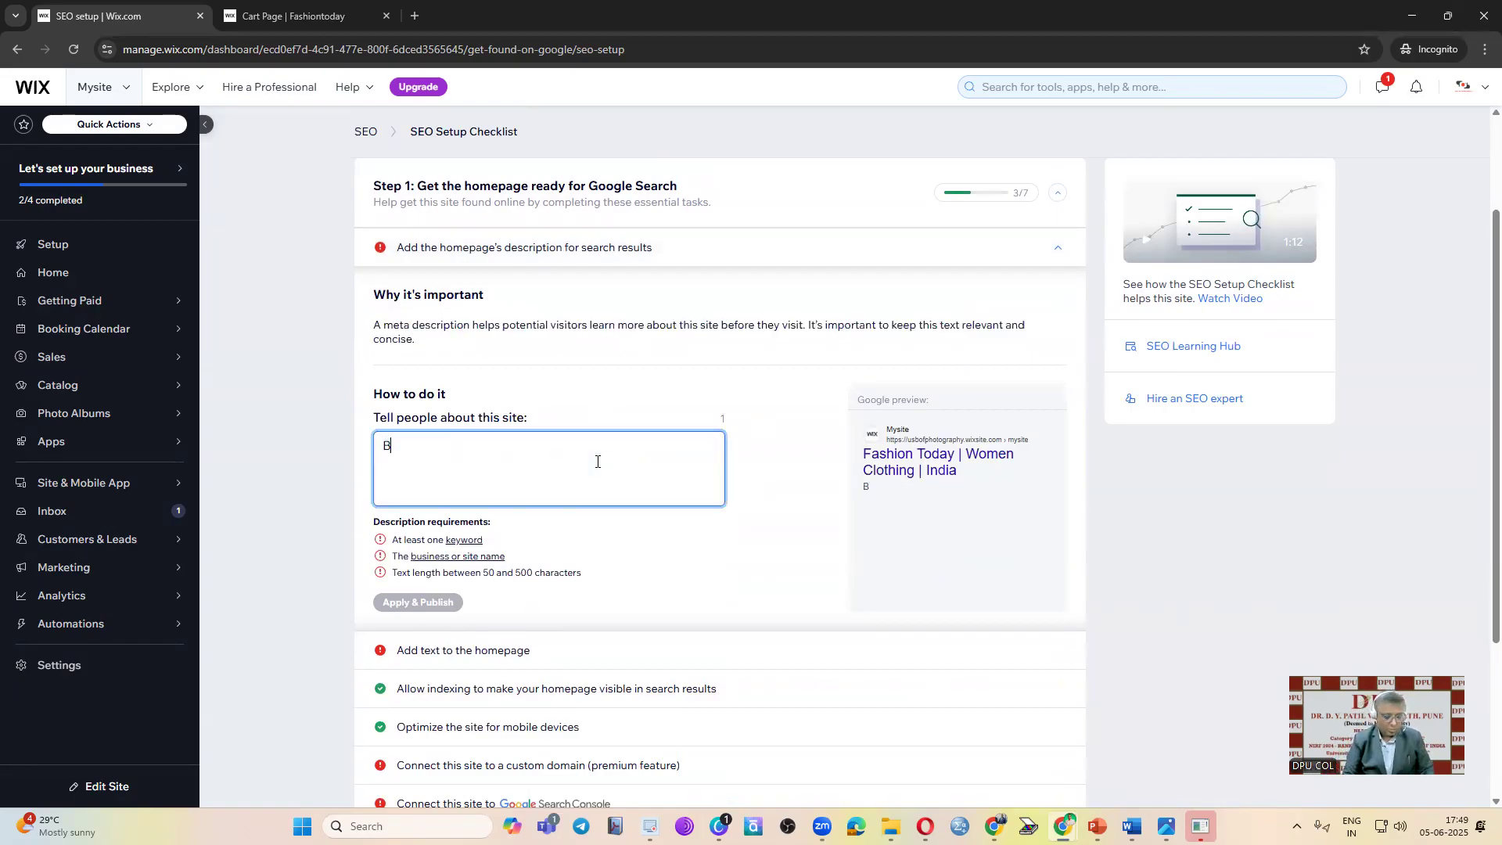
type("rand wit")
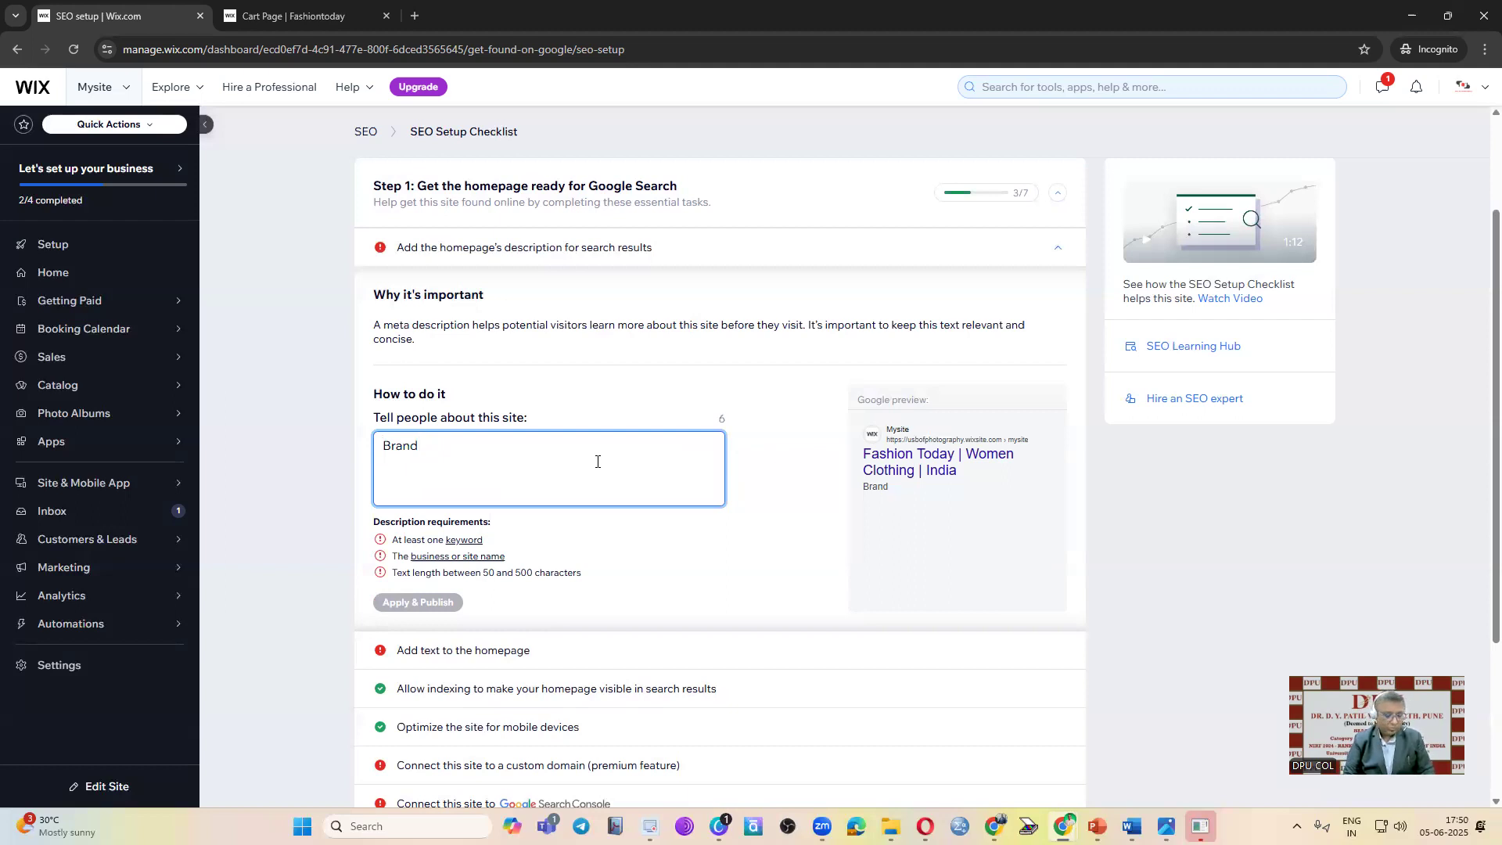
key("BackSpace")
key("BackSpace")
key("BackSpace")
key("BackSpace")
key("BackSpace")
type("F")
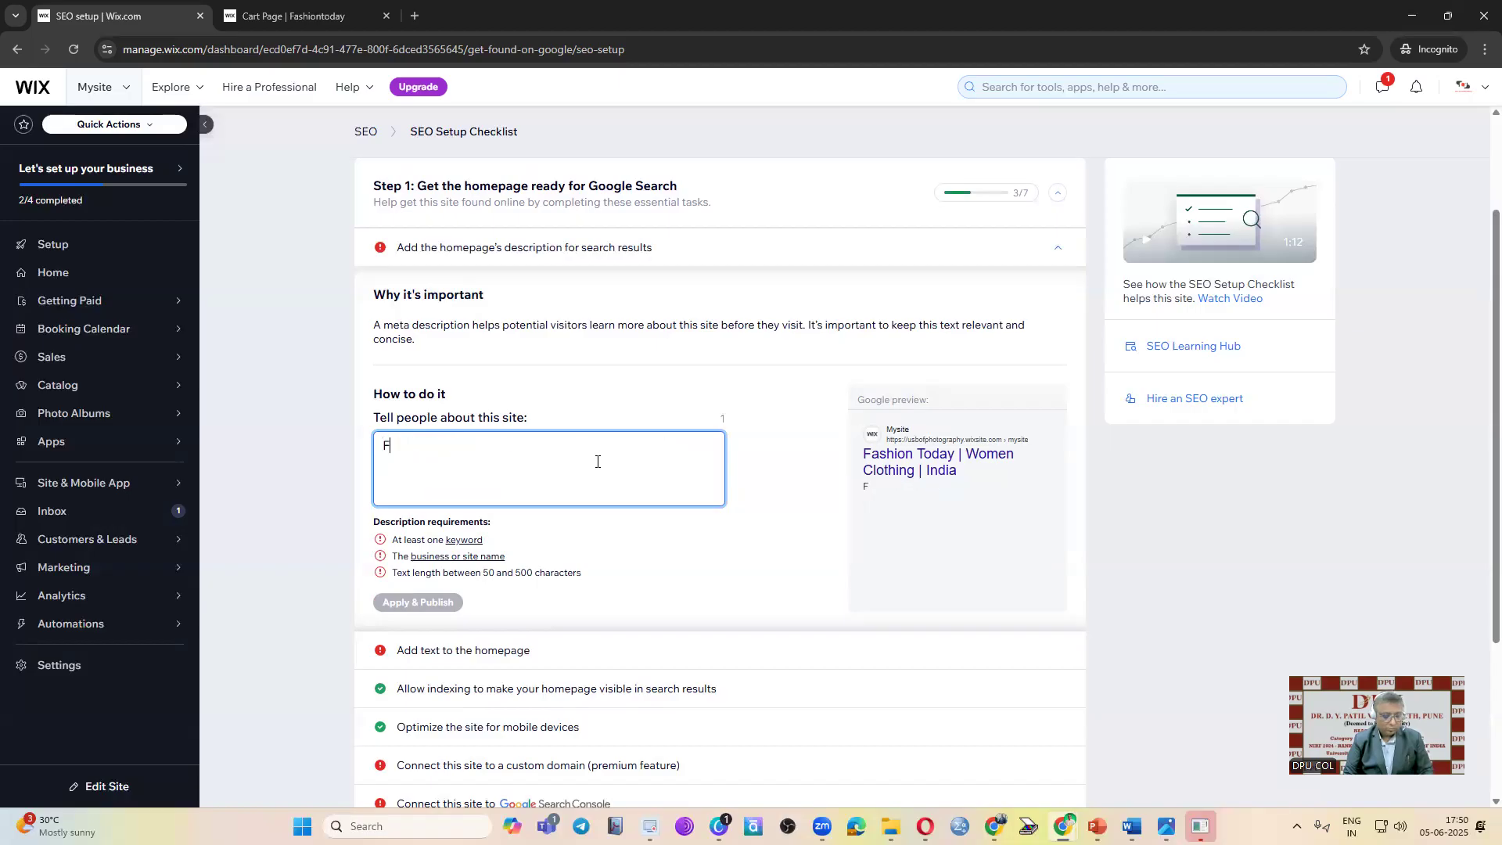
type("ashion Today is a Brand Whic")
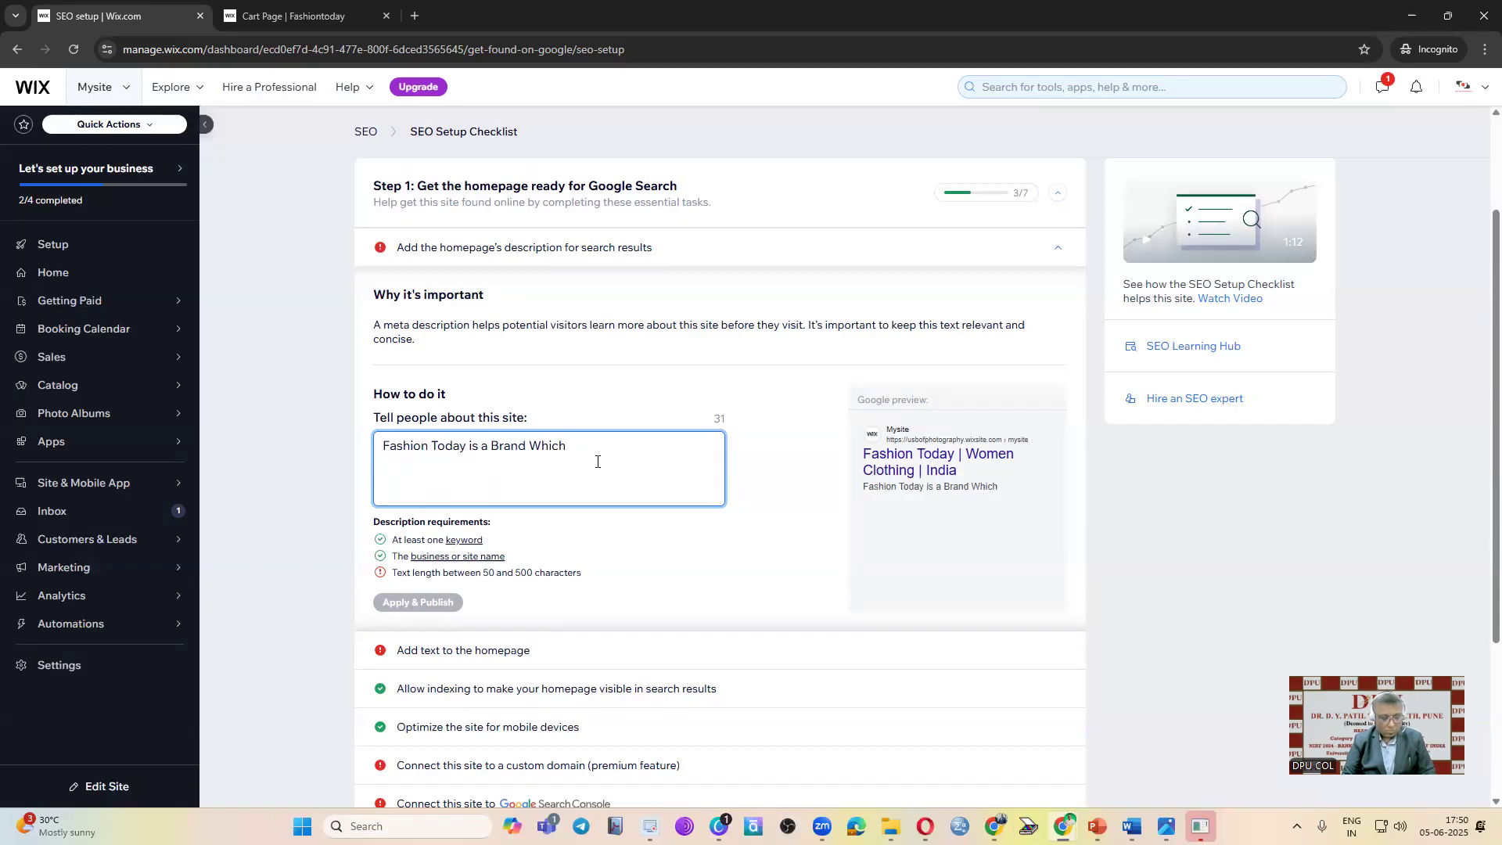
type("having the latest fashio")
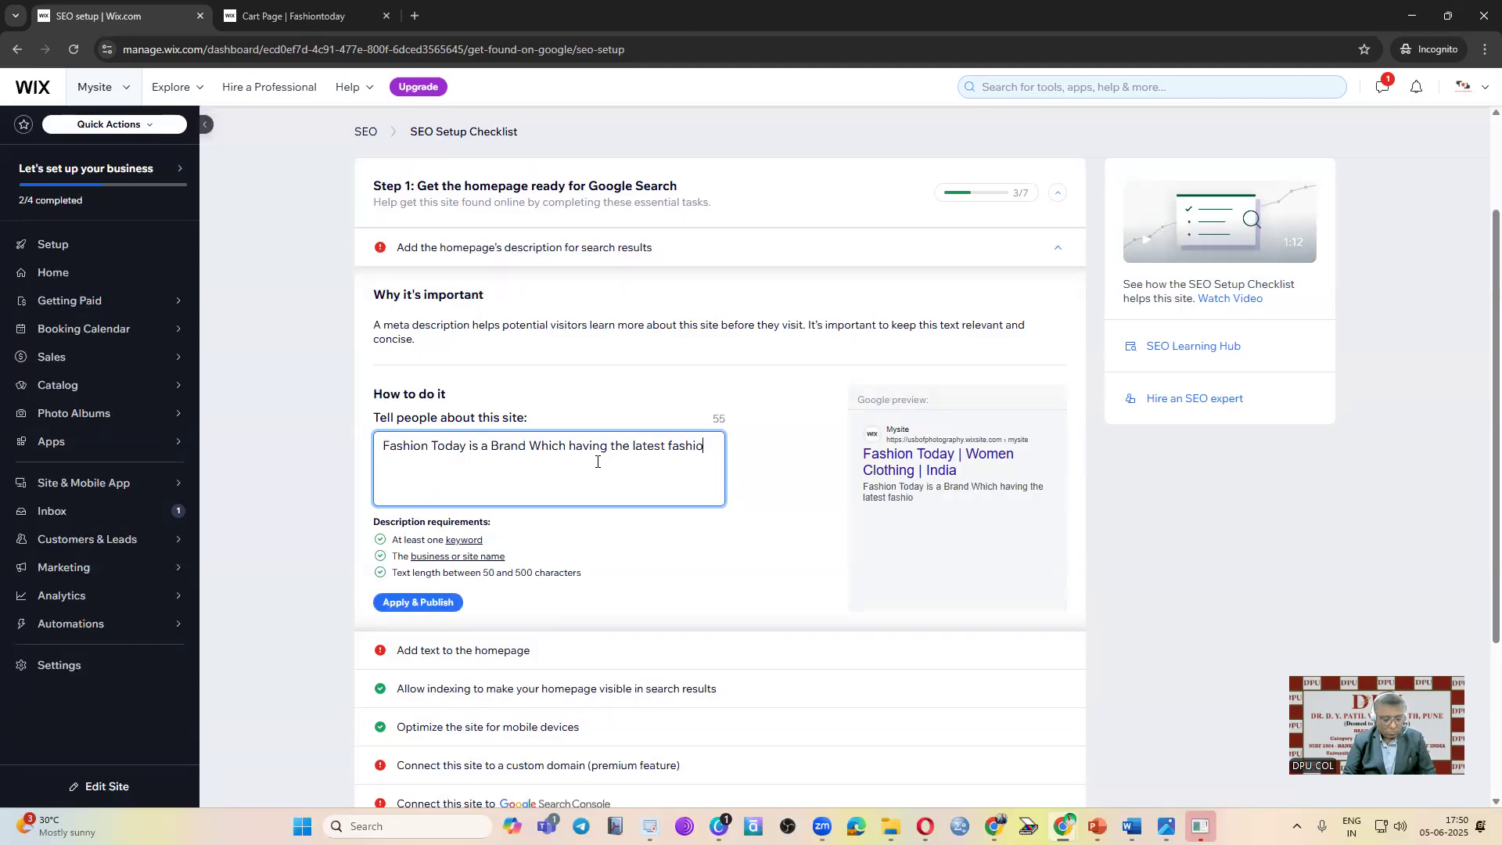
type("n for M")
key("BackSpace")
type("s Women")
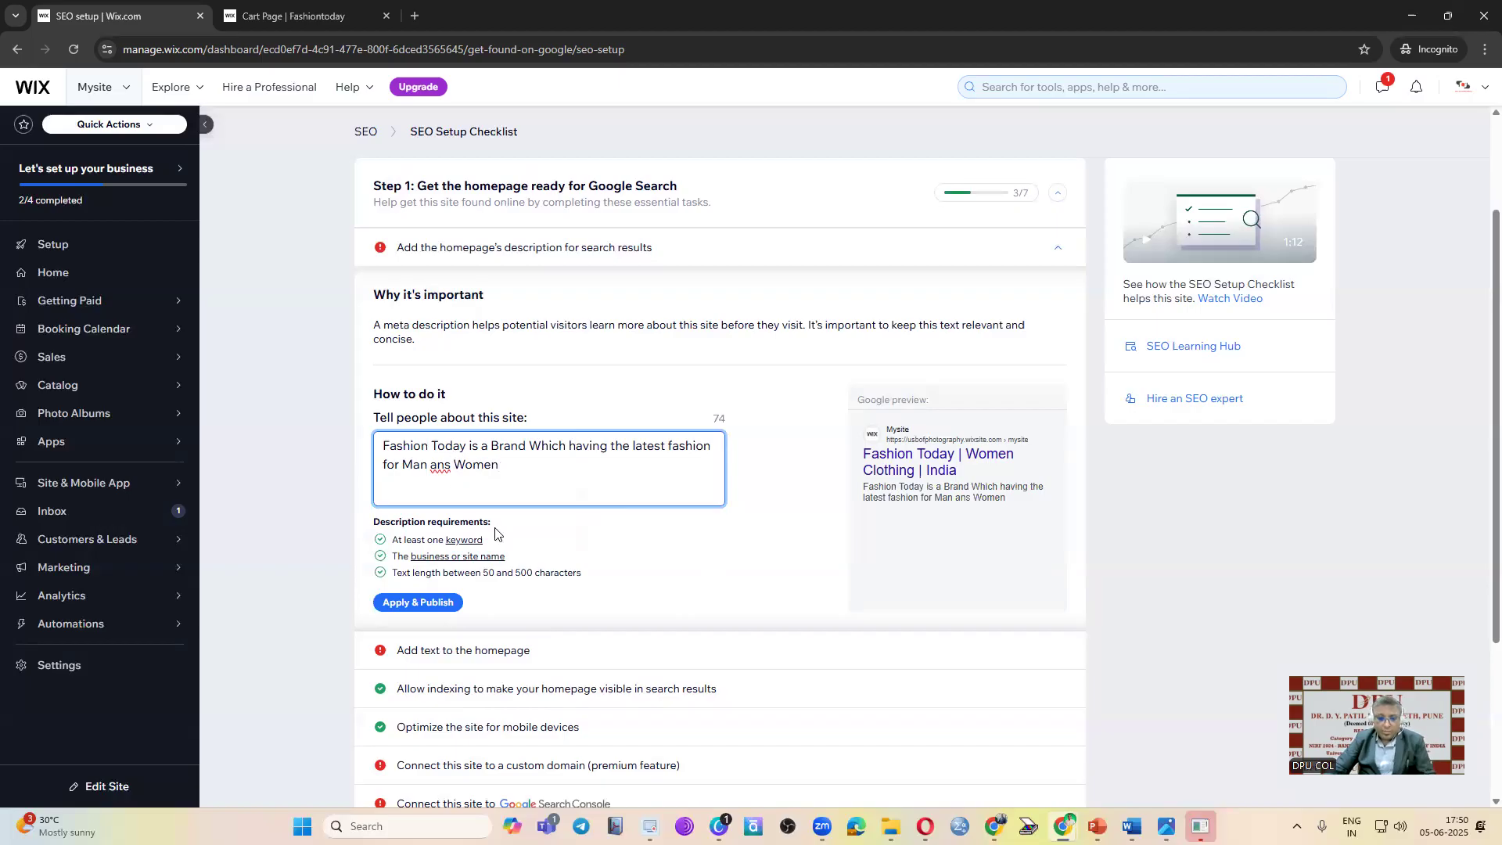
key("BackSpace")
type("d")
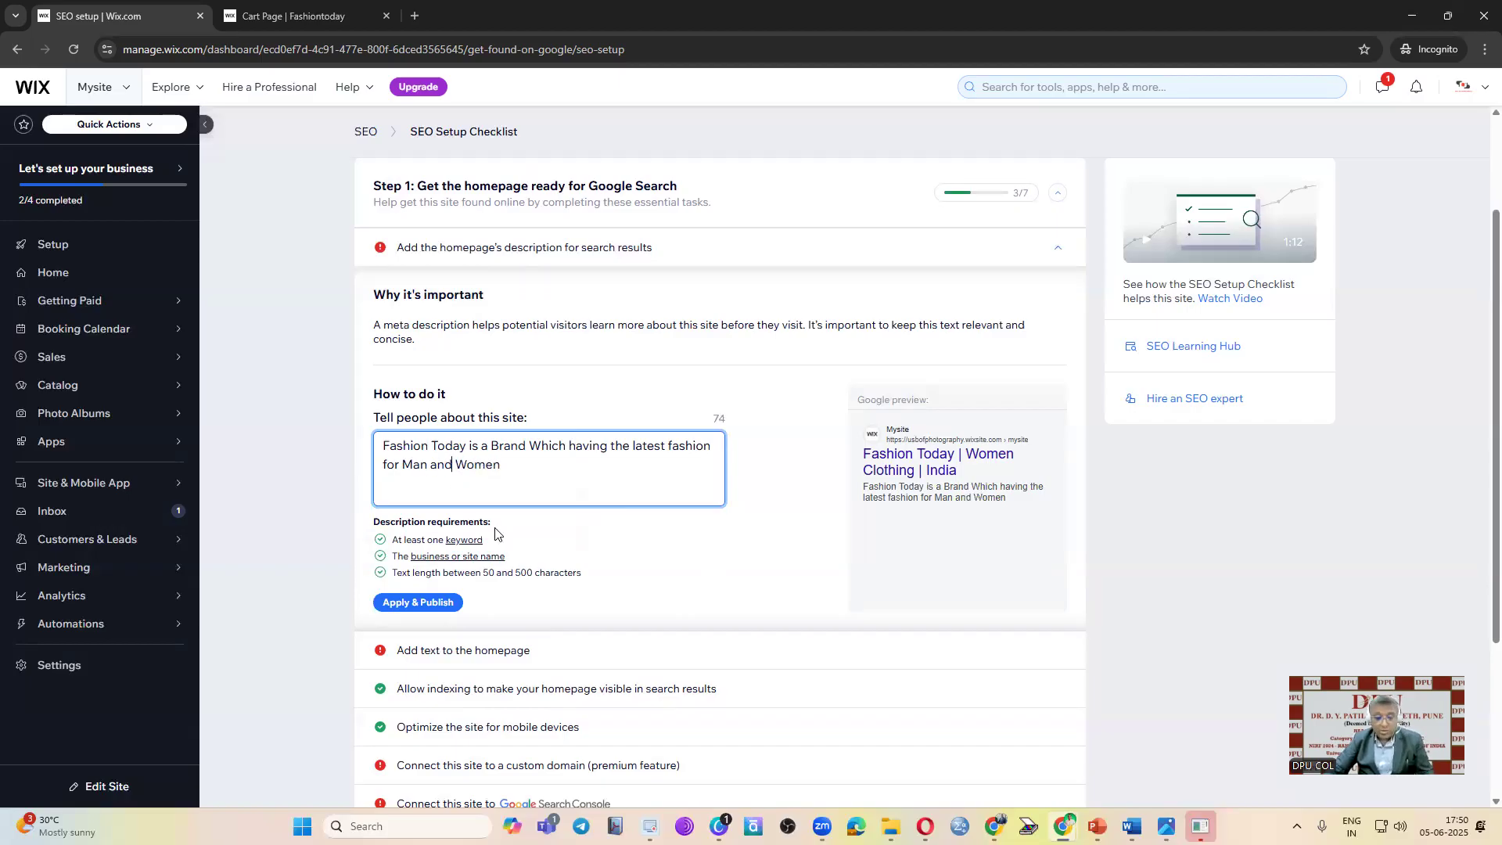
left_click(433, 602)
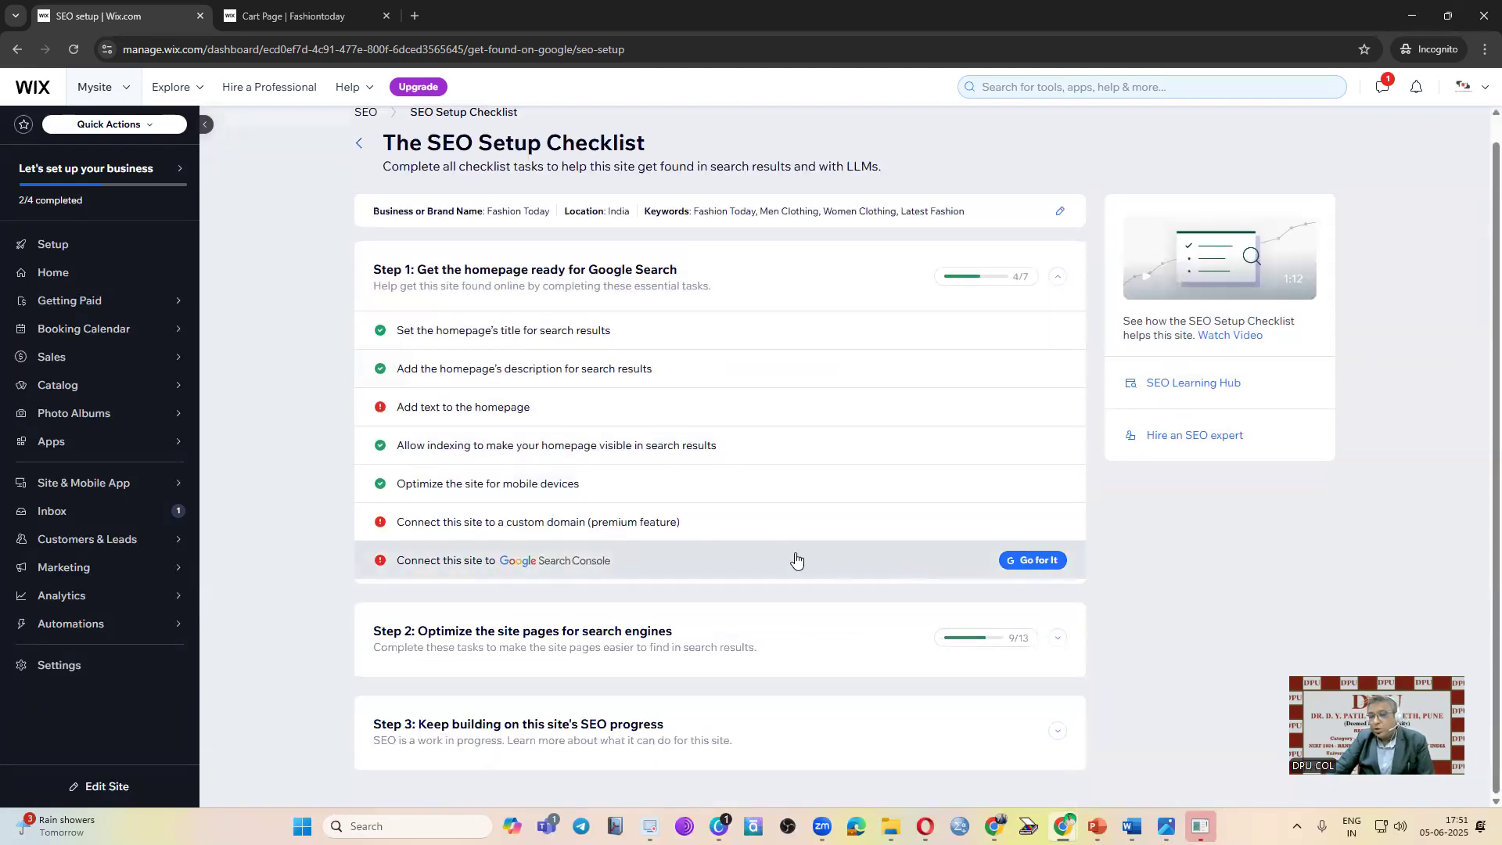
- Expand the add-text-to-homepage task, view its keywords, and open the homepage in the editor
left_click(540, 415)
left_click(480, 420)
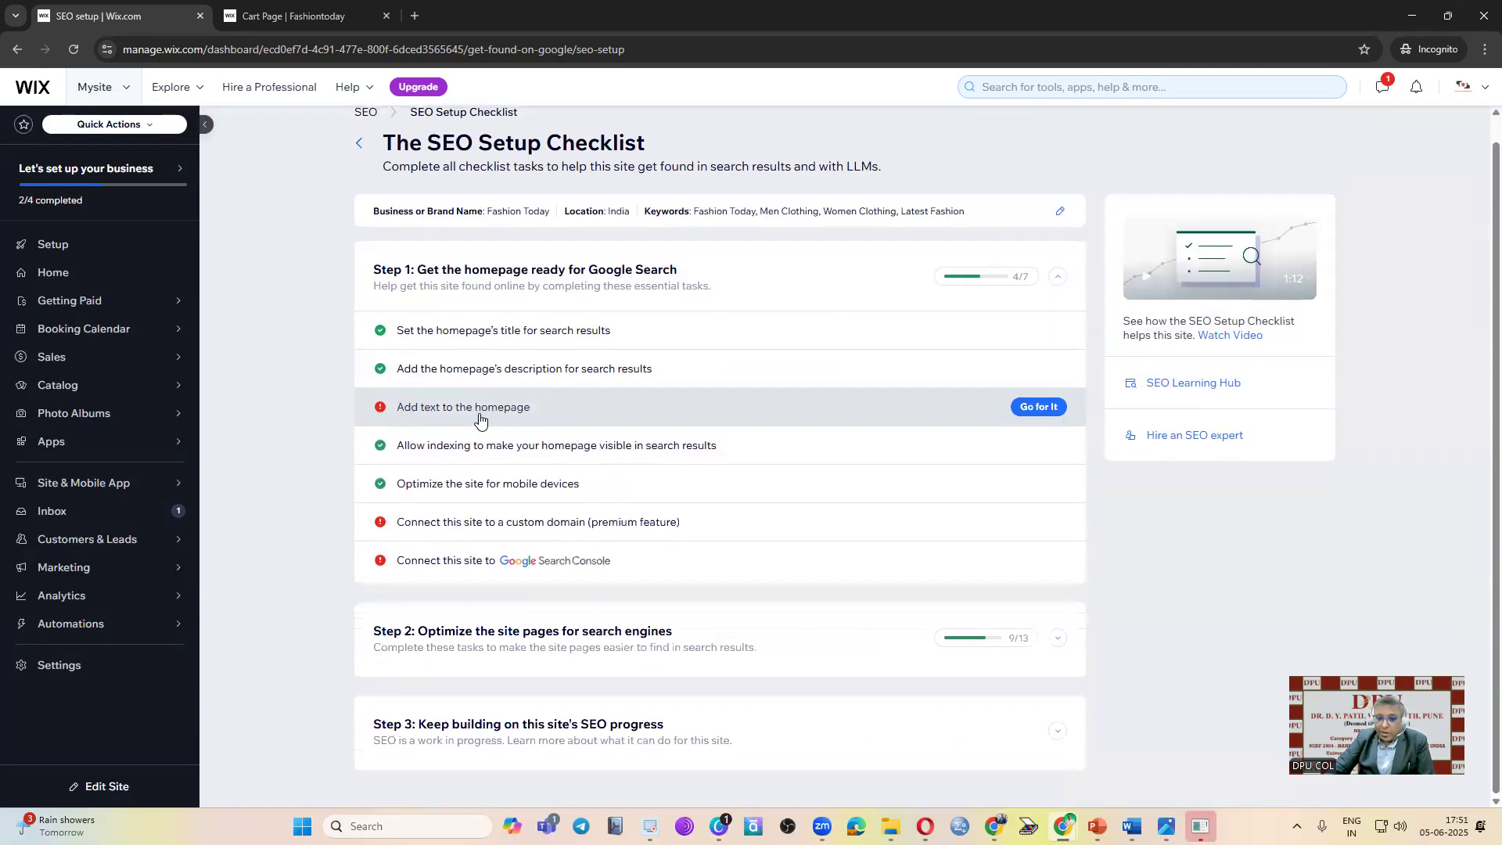
left_click(1039, 411)
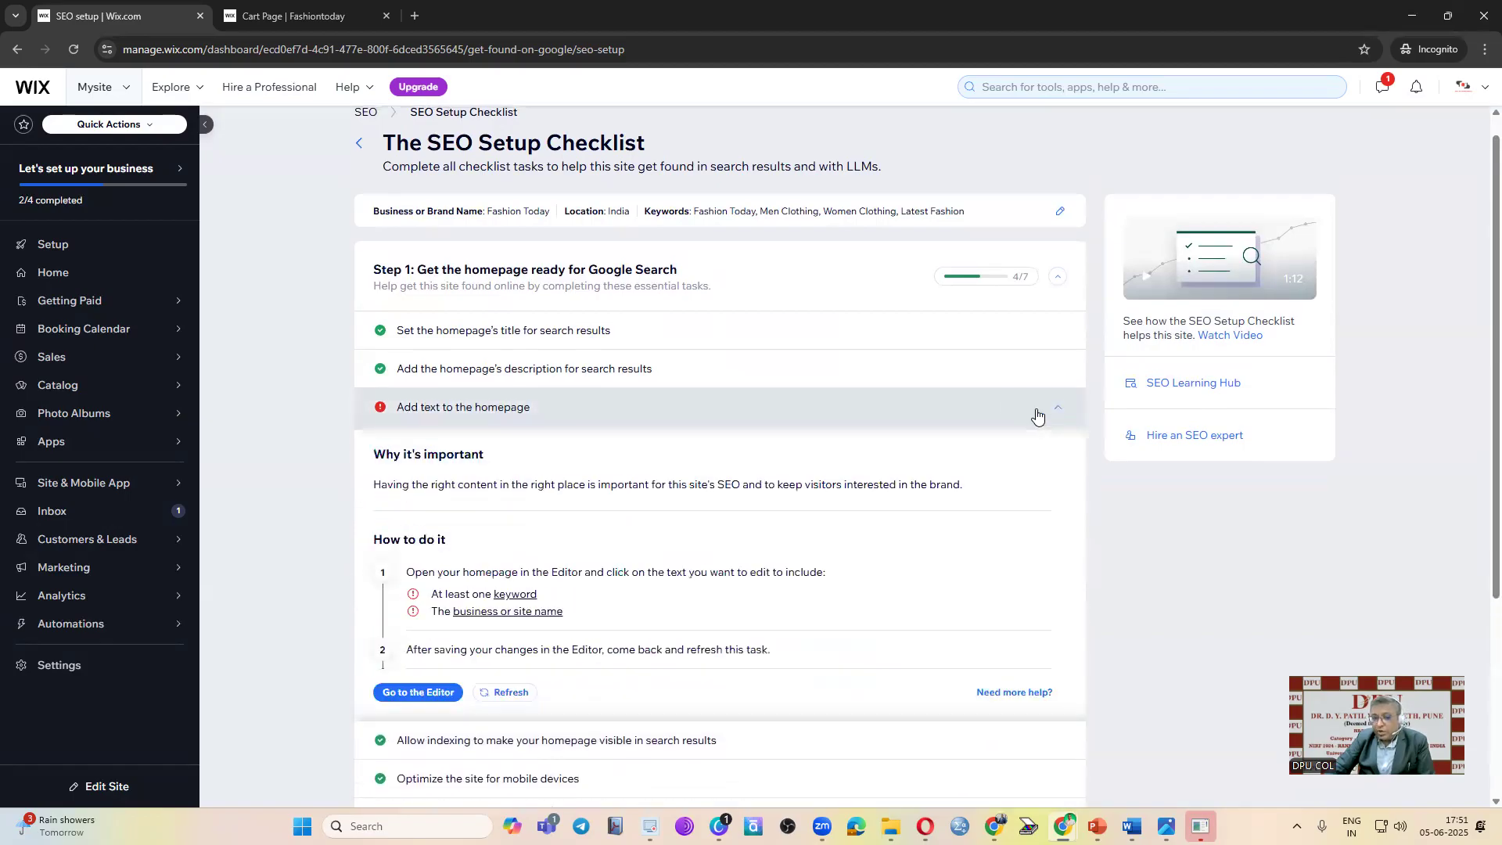
scroll(1034, 416, "down", 2)
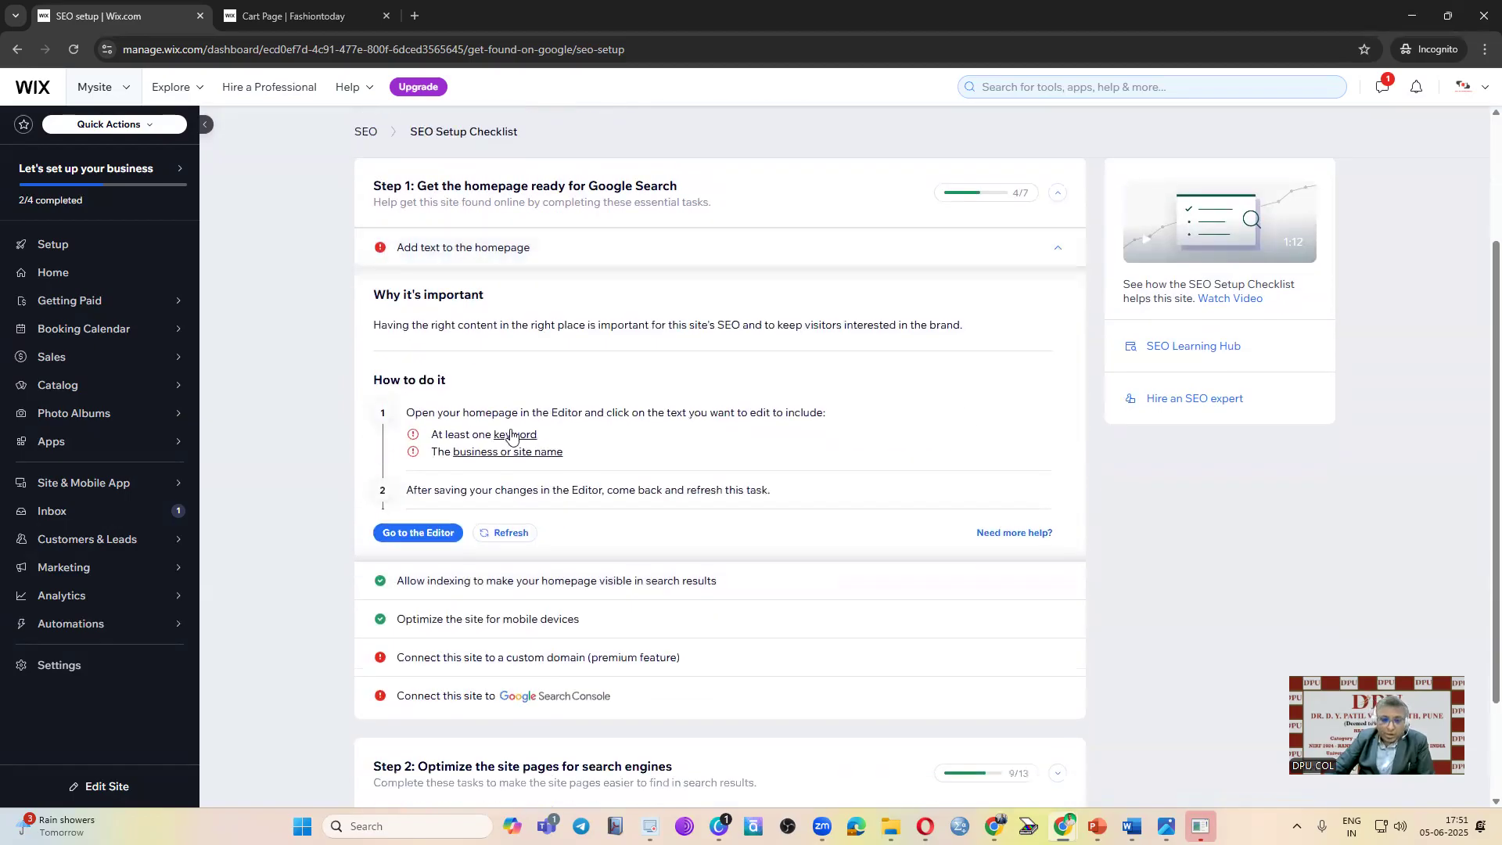
mouse_move(522, 440)
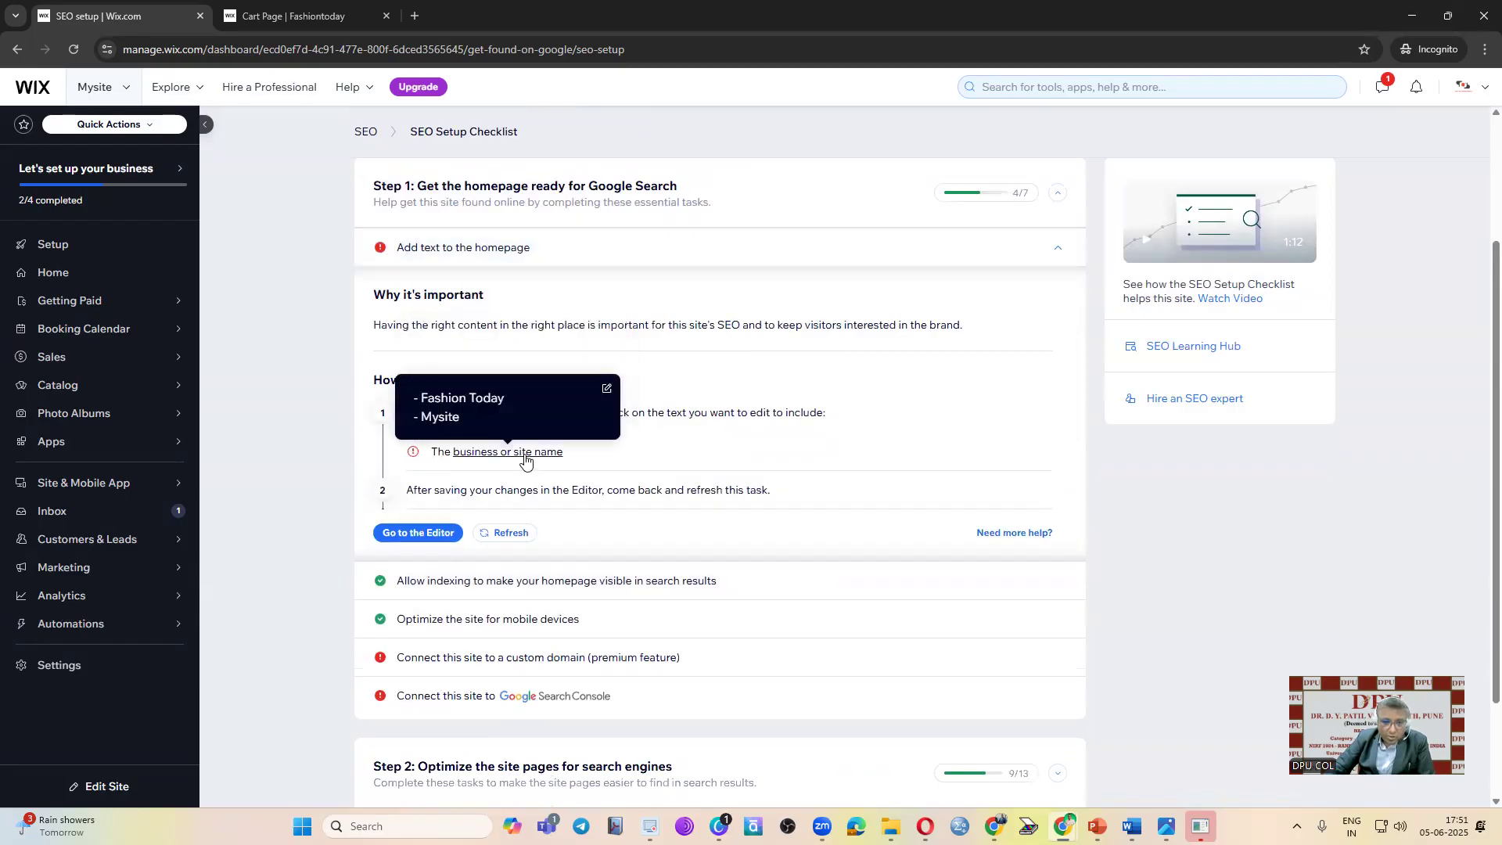
left_click(414, 539)
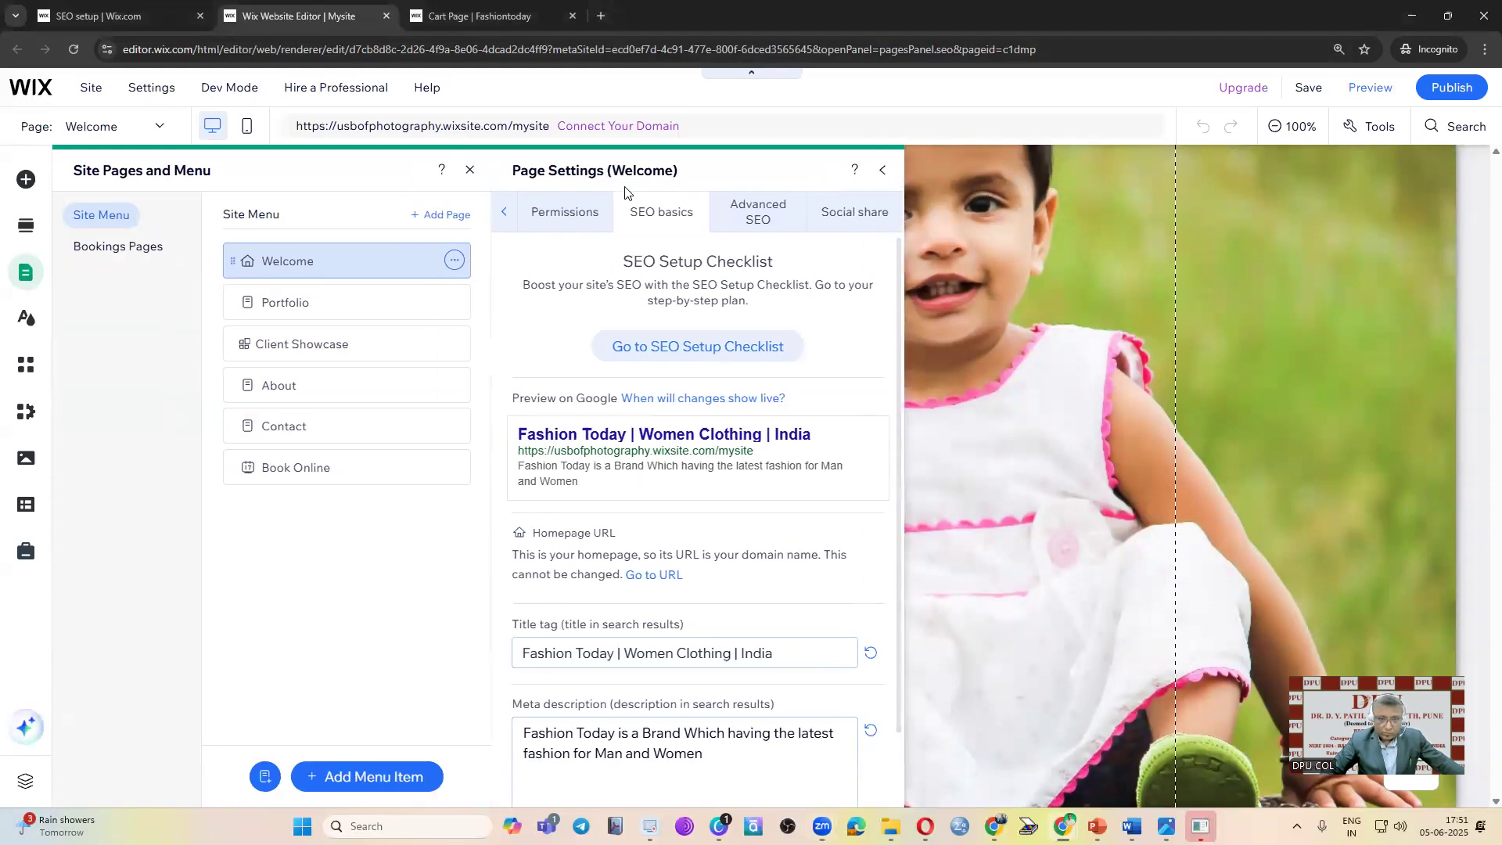
- Check the homepage's SEO title and meta description in Page Settings' SEO basics
left_click(557, 214)
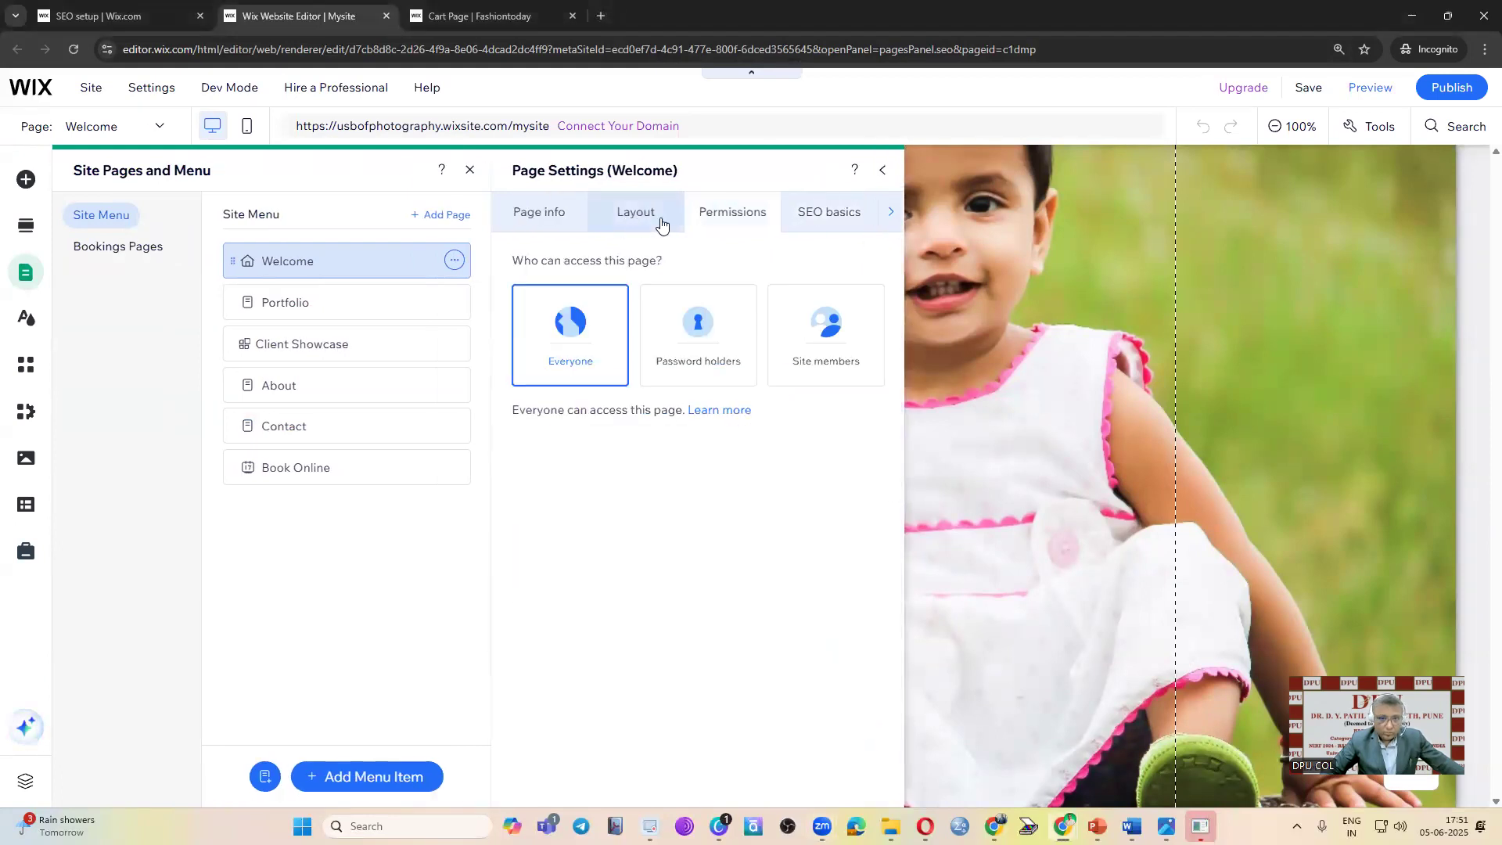
left_click(819, 213)
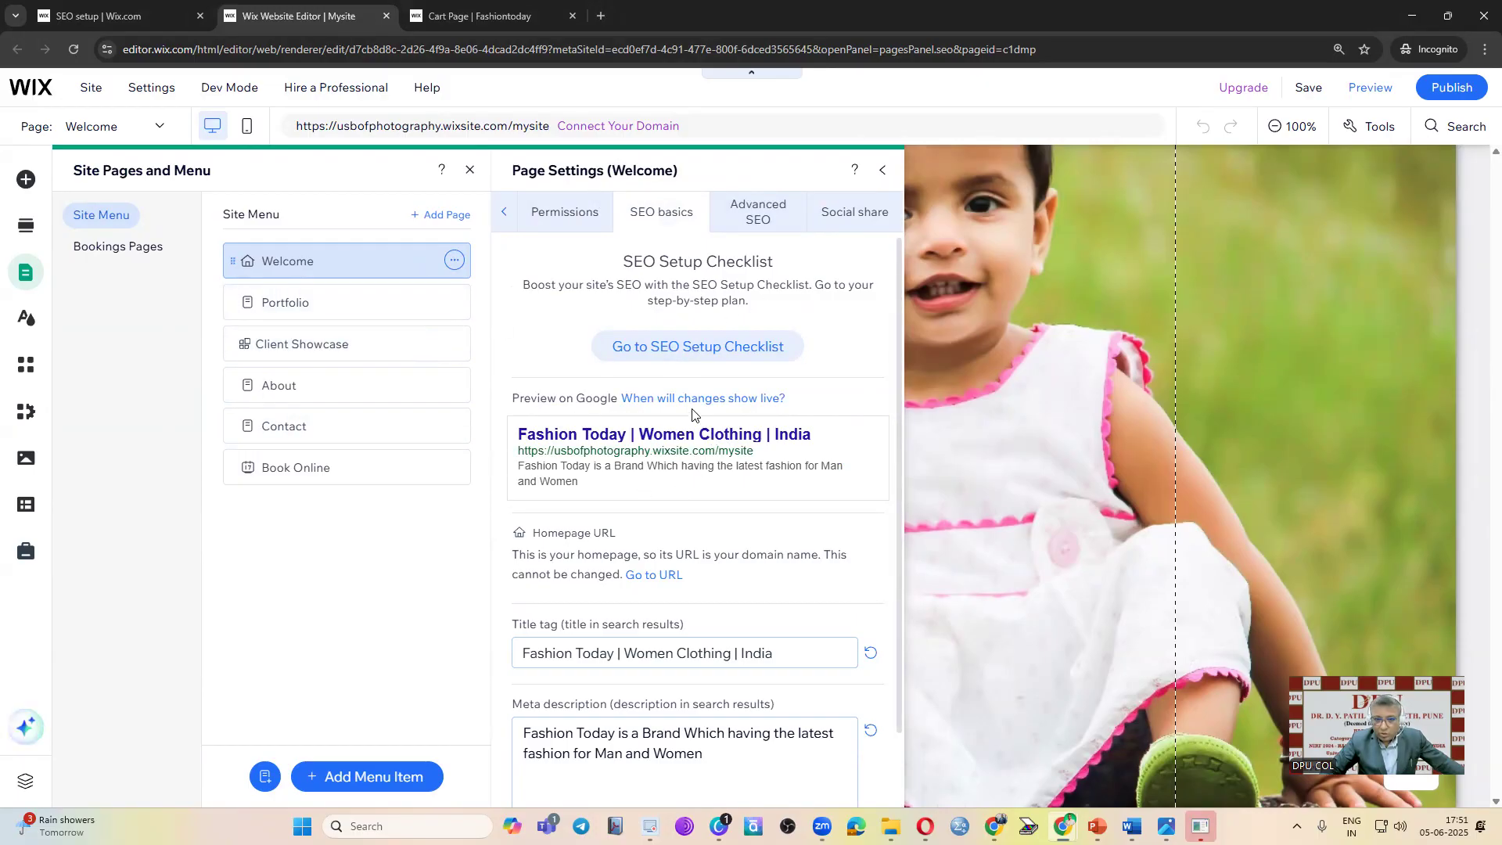
mouse_move(708, 400)
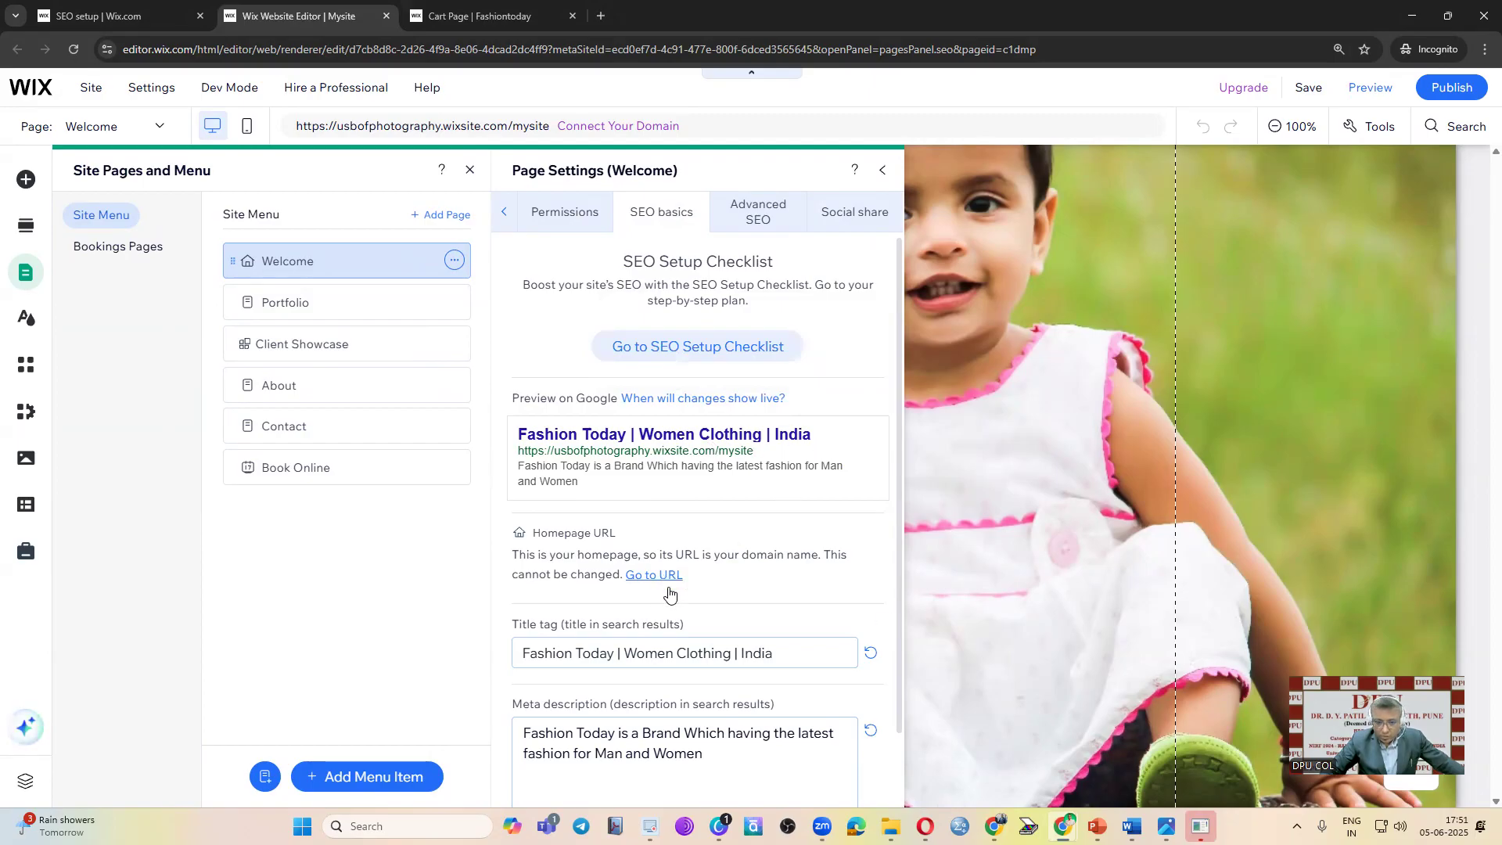
scroll(782, 667, "down", 1)
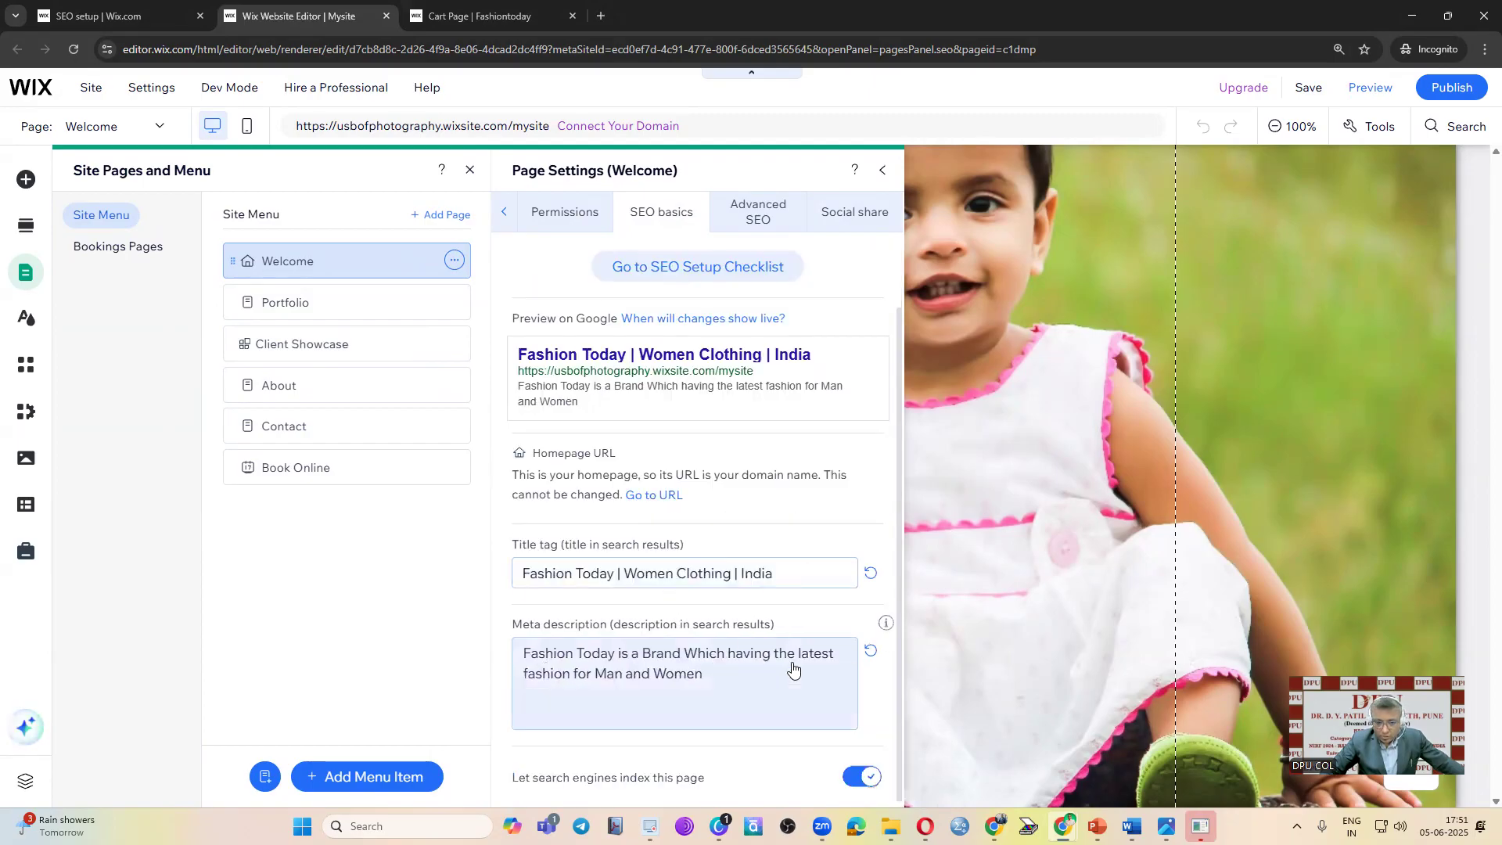
left_click(720, 671)
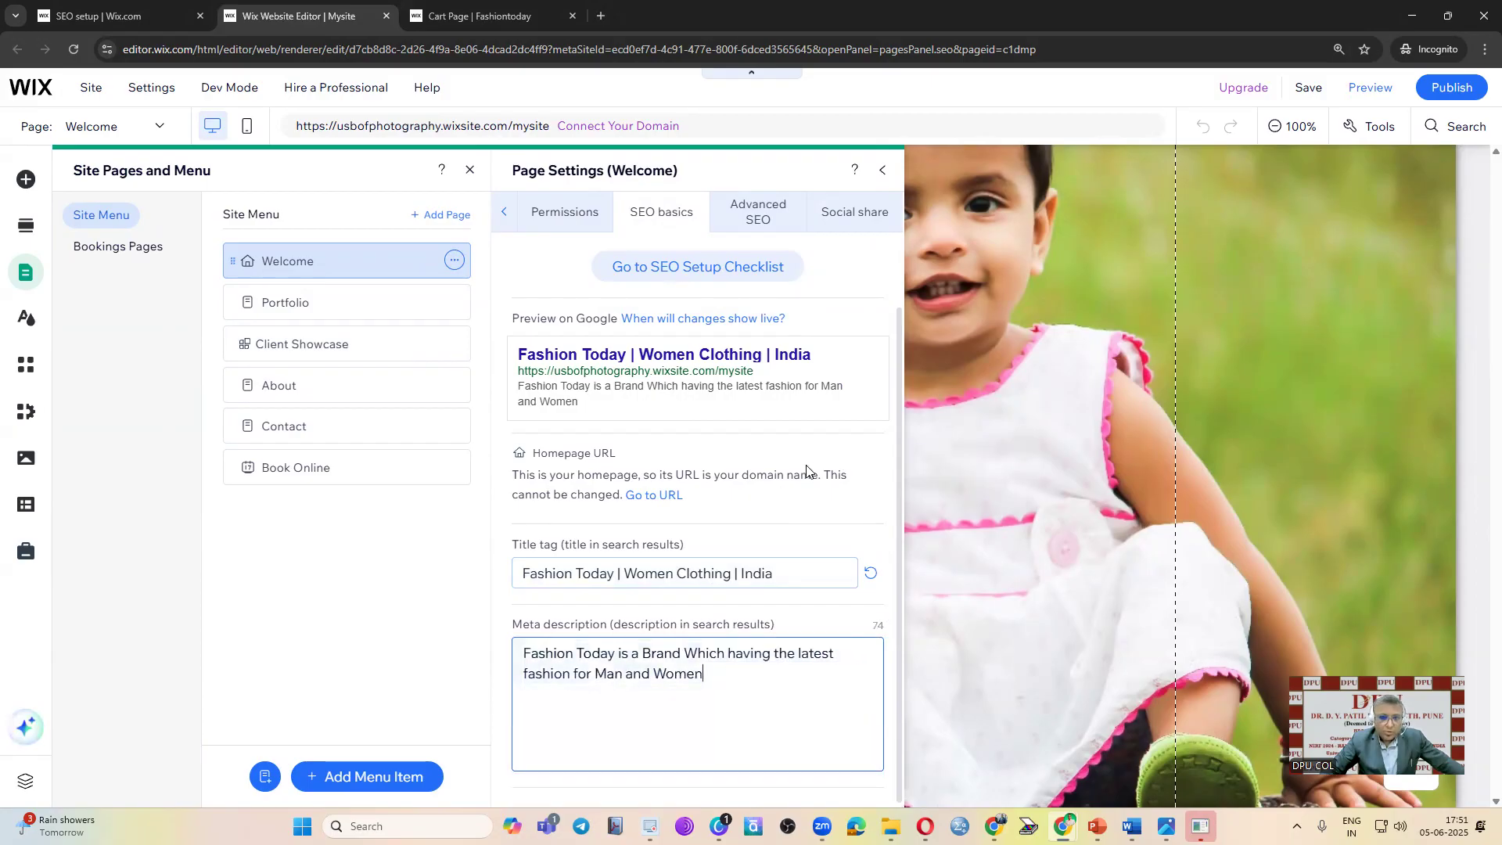
- Browse the Portfolio, Client Showcase, About, Contact and Book Online pages
left_click(349, 302)
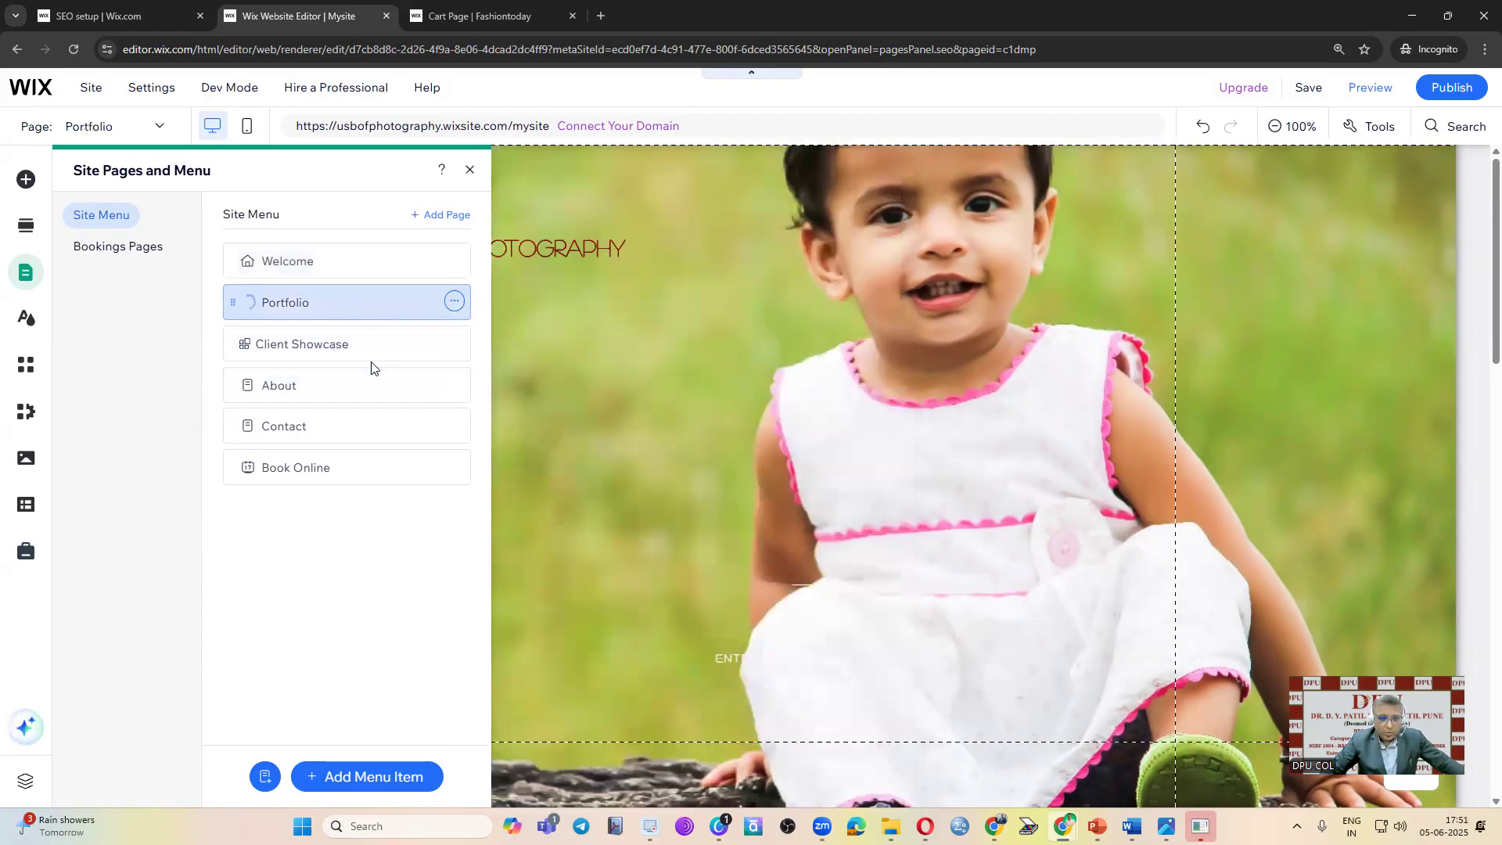
left_click(360, 344)
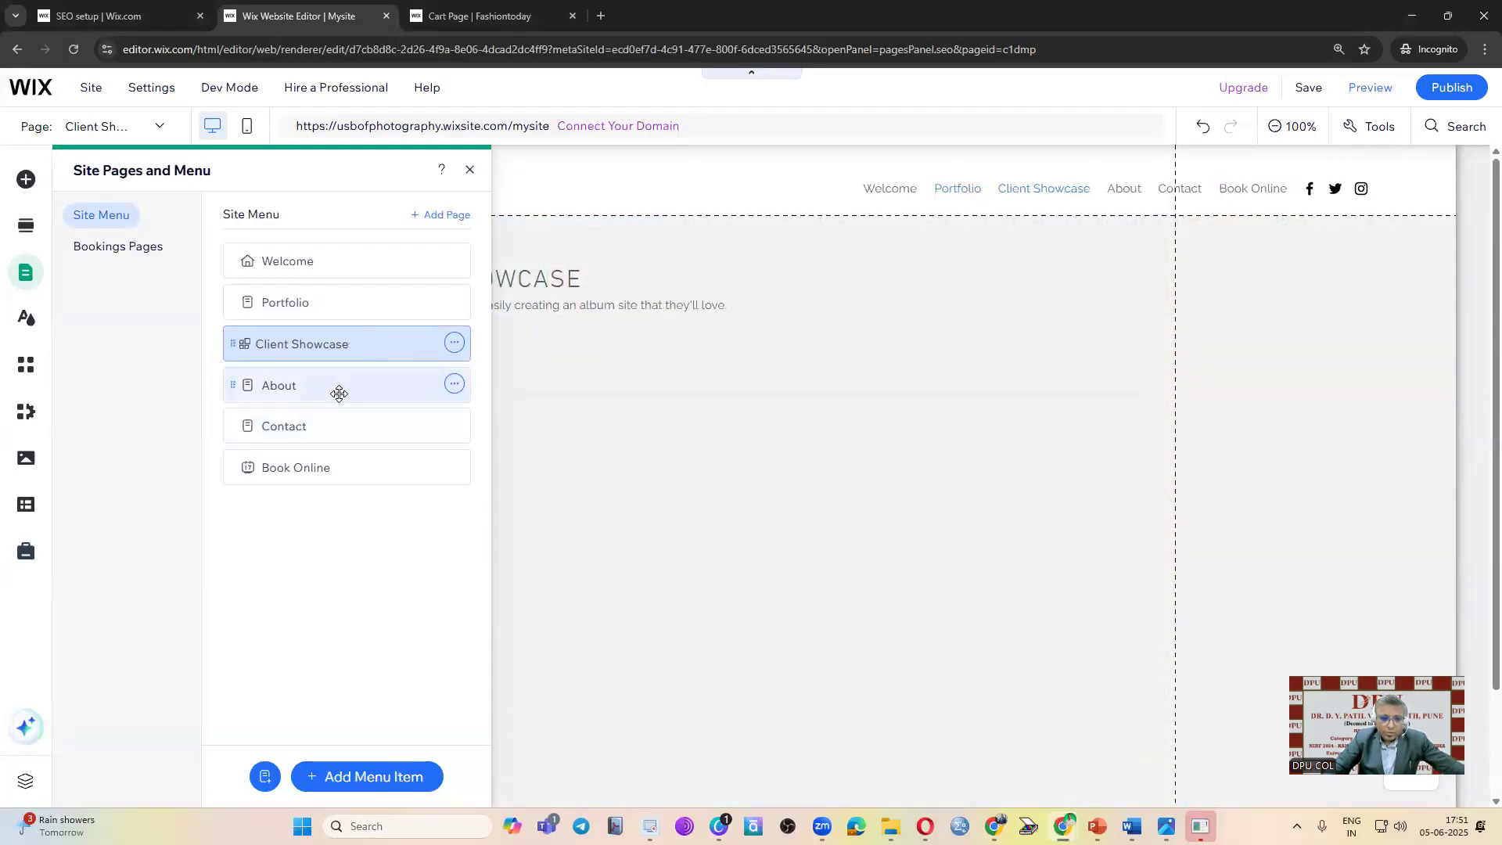
left_click(336, 386)
left_click(339, 426)
left_click(346, 467)
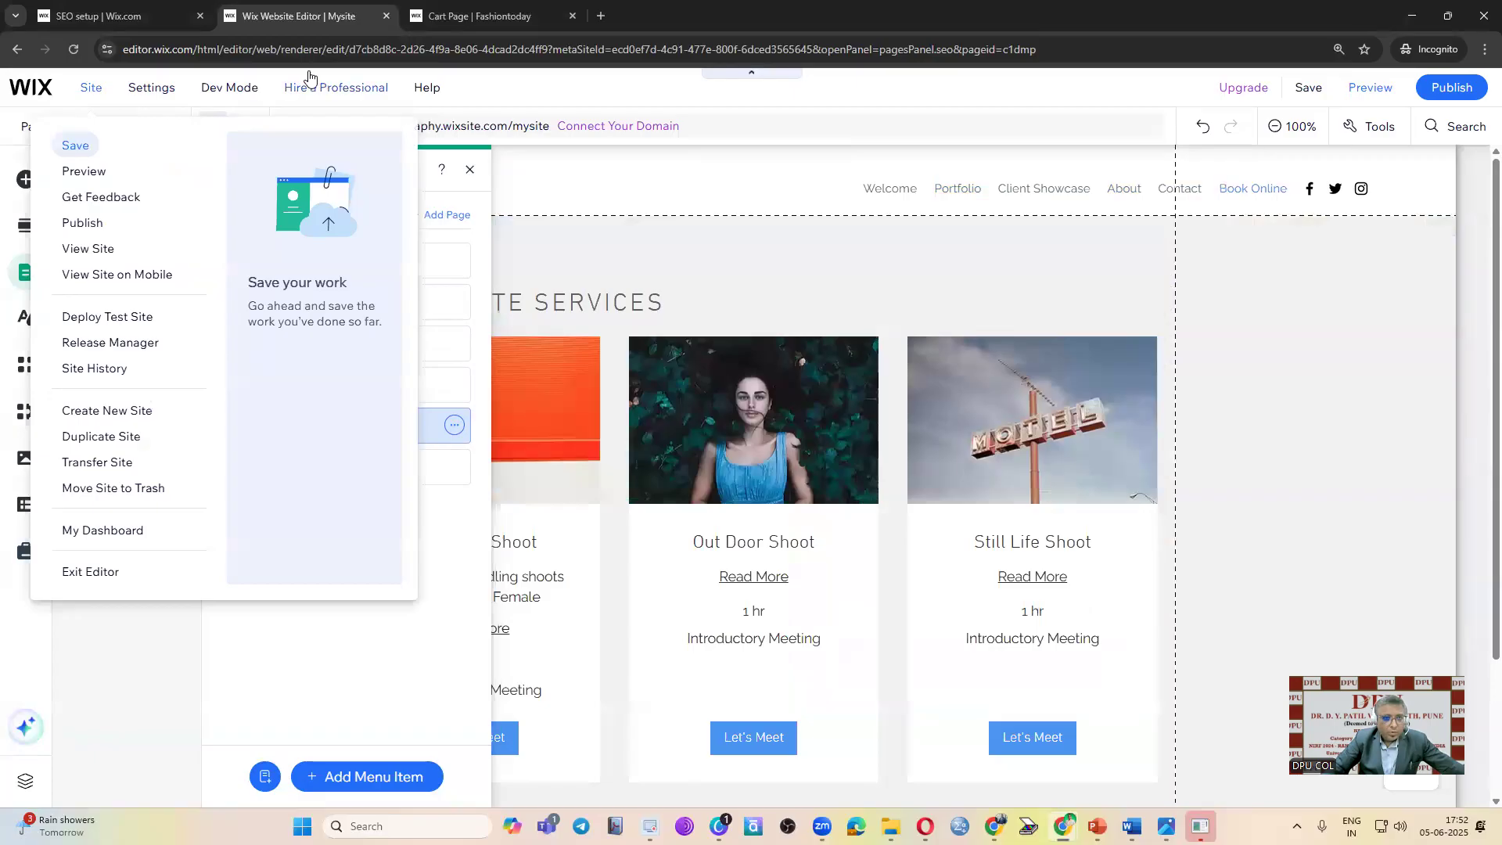
- Return to the SEO checklist, refresh its progress, and dismiss the save-again notice
left_click(158, 15)
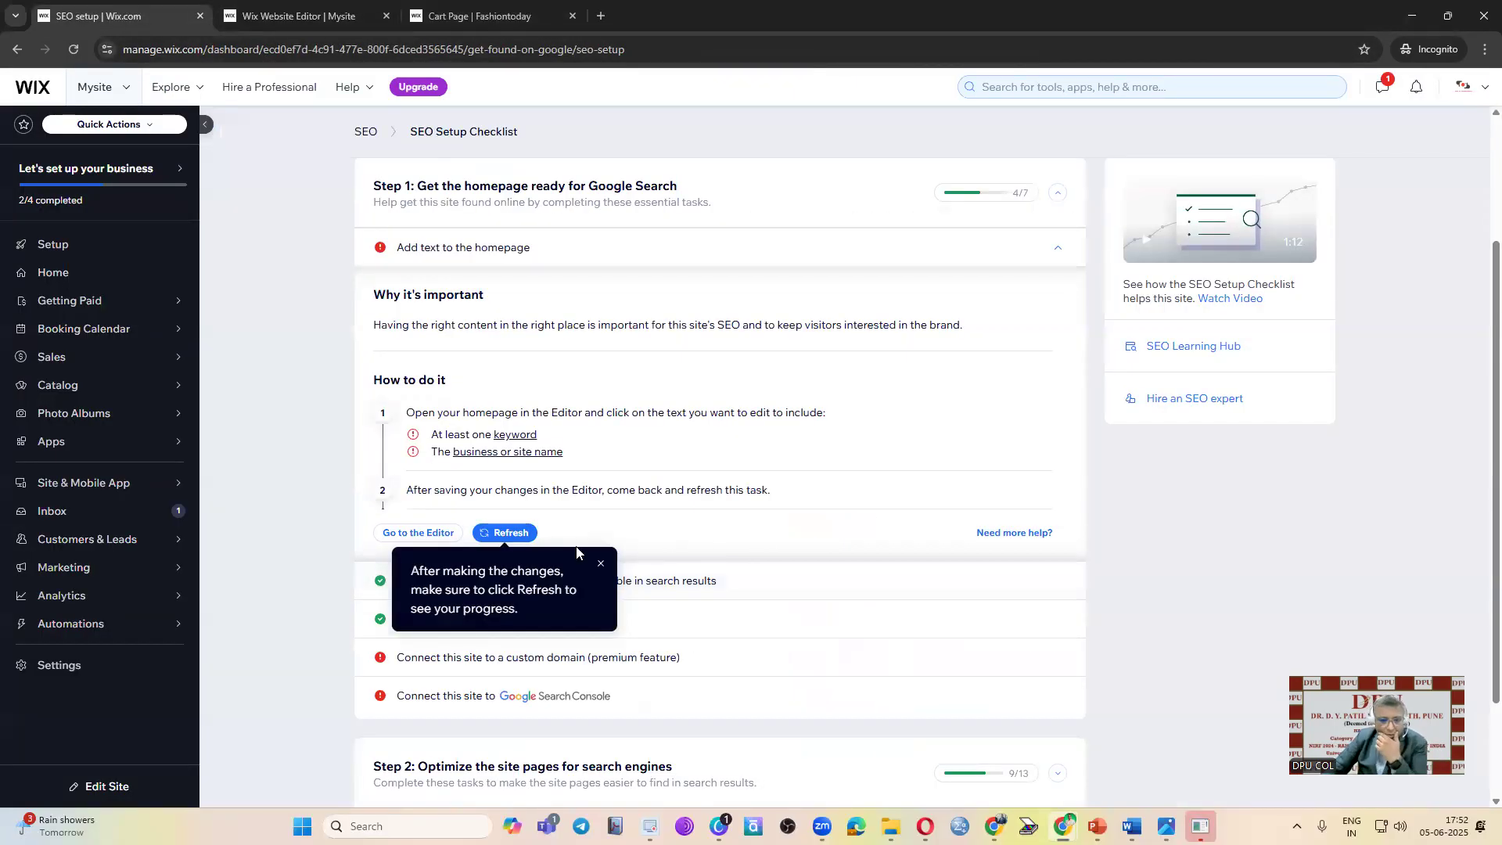
left_click(510, 532)
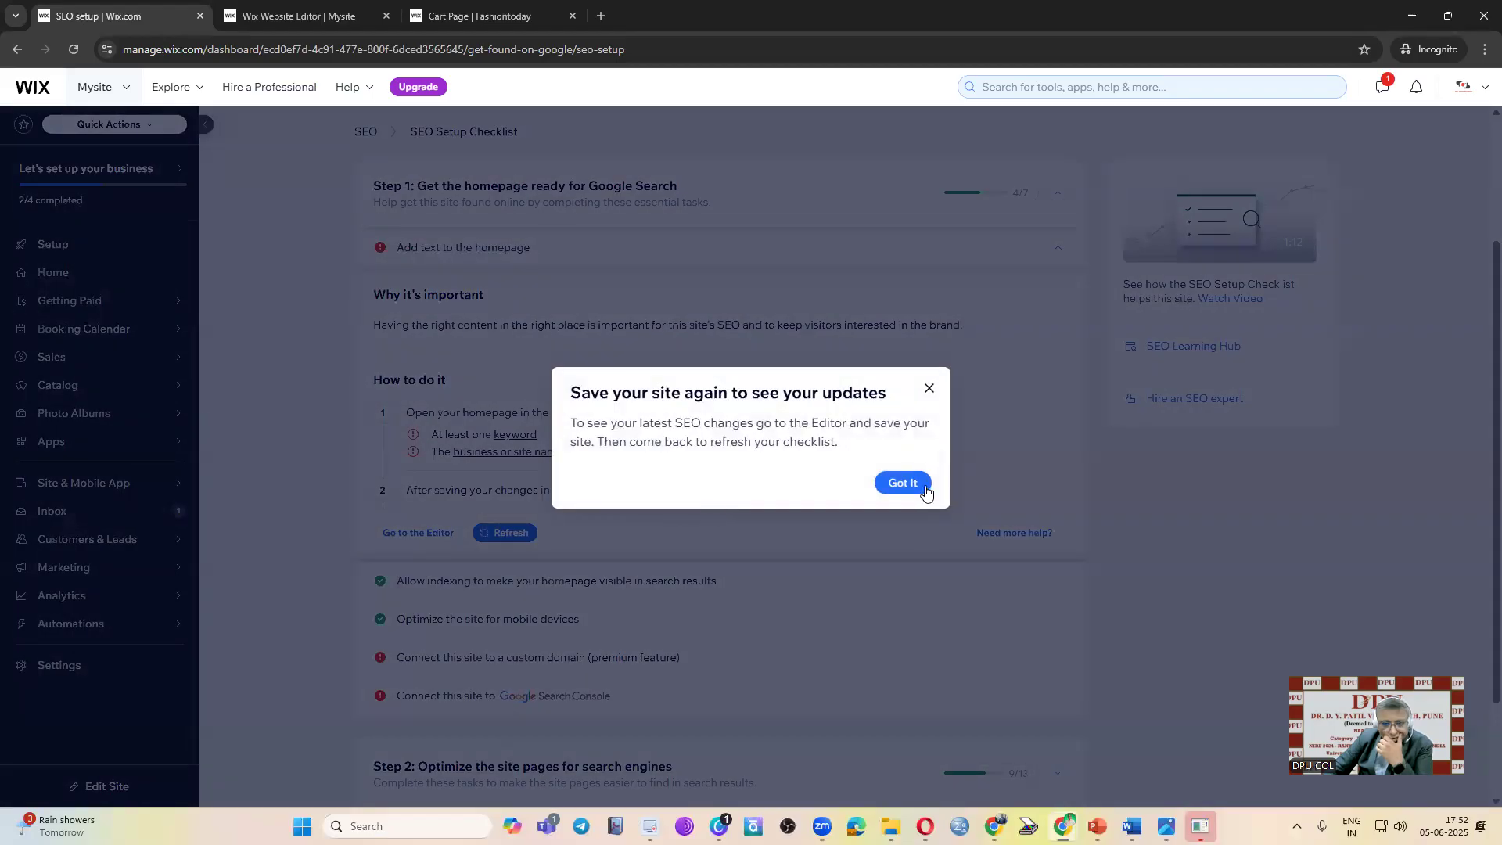
left_click(903, 483)
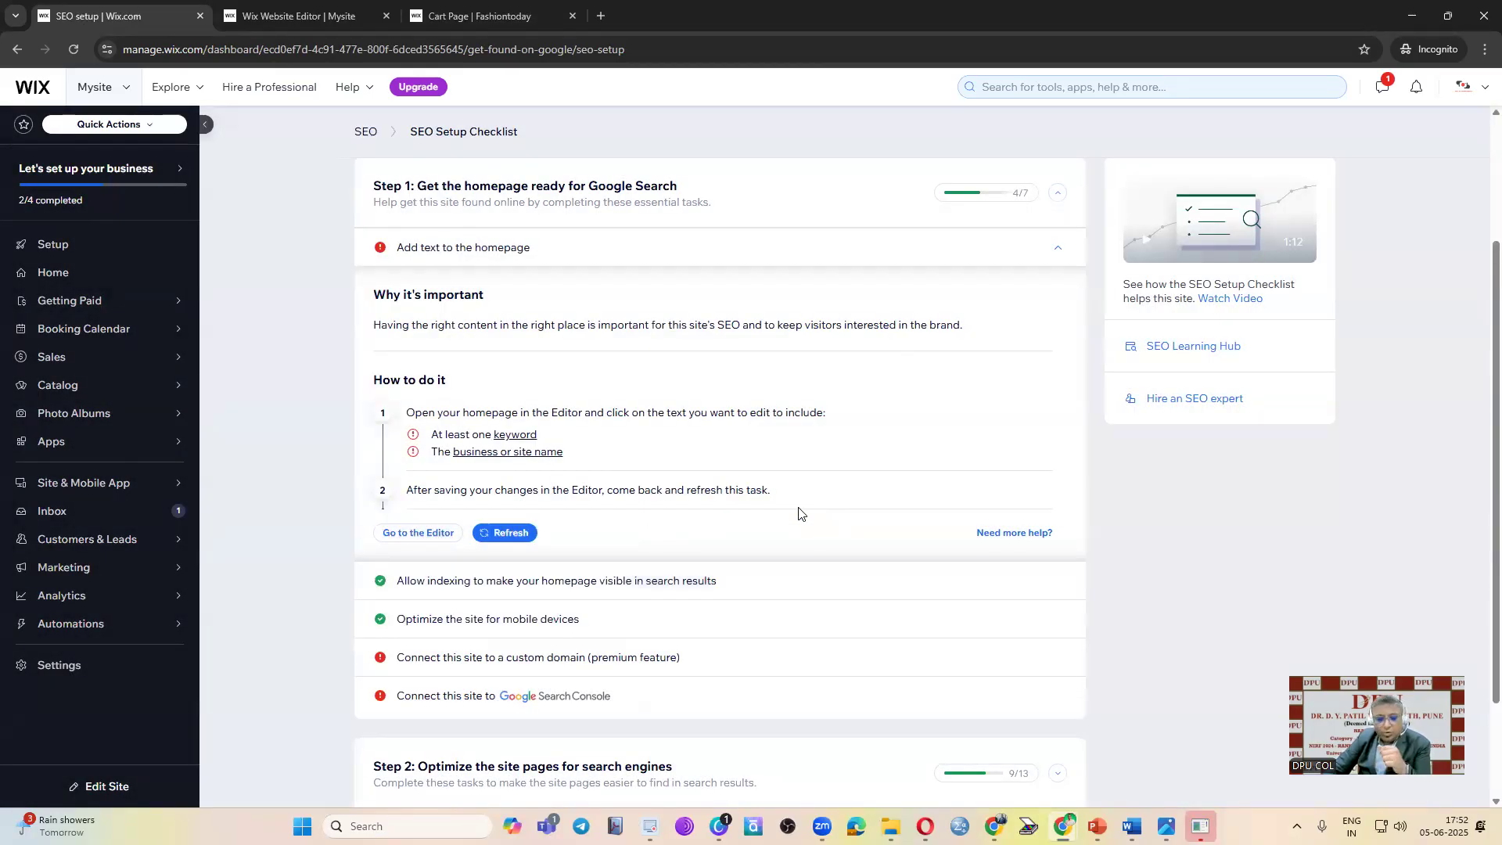
scroll(472, 560, "down", 2)
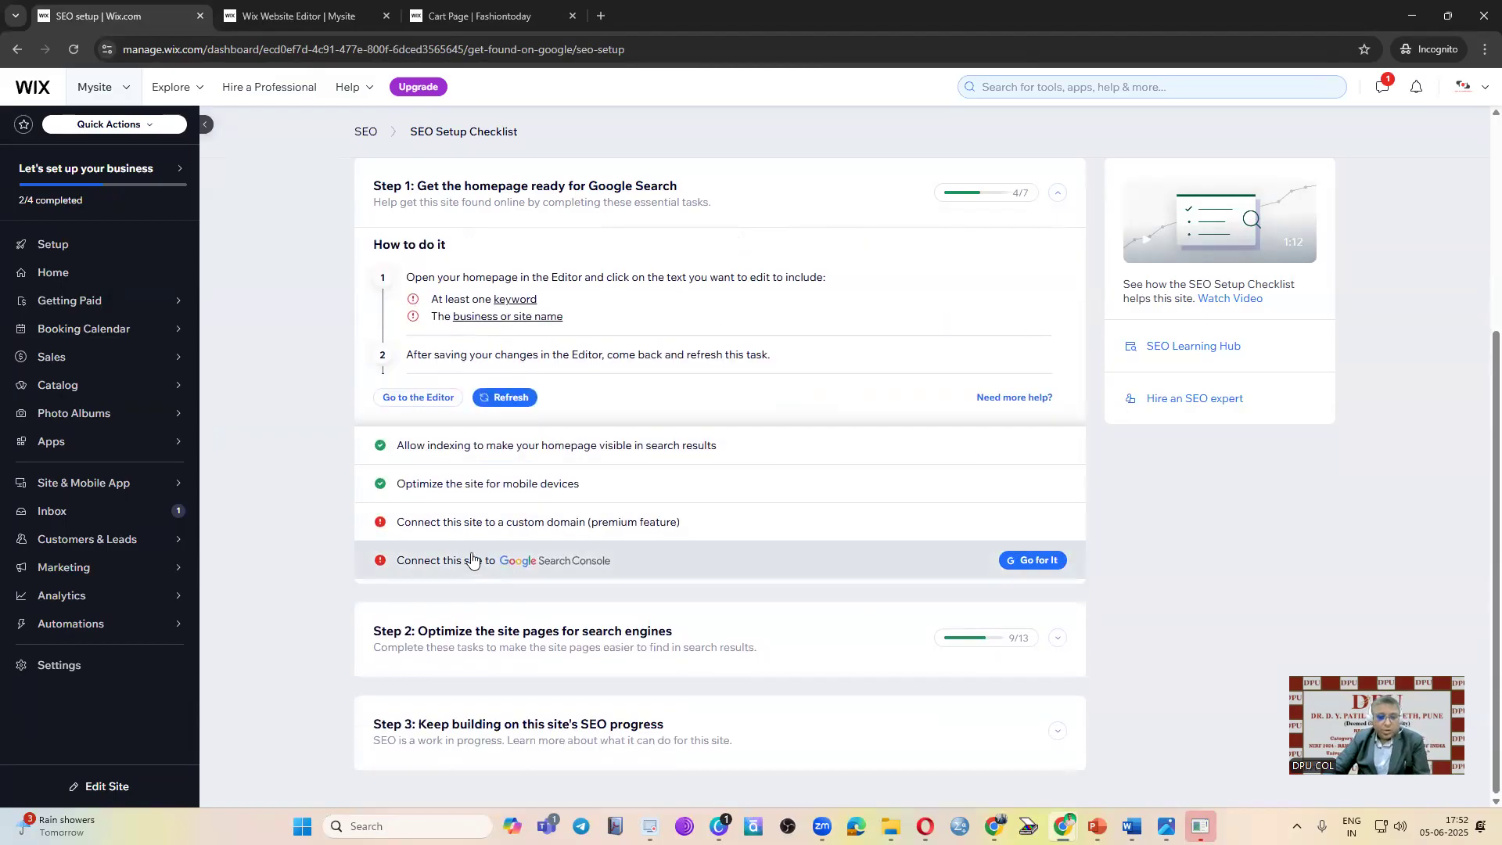
- Retry the Search Console connection, then expand Step 2's page-optimization tasks
left_click(500, 522)
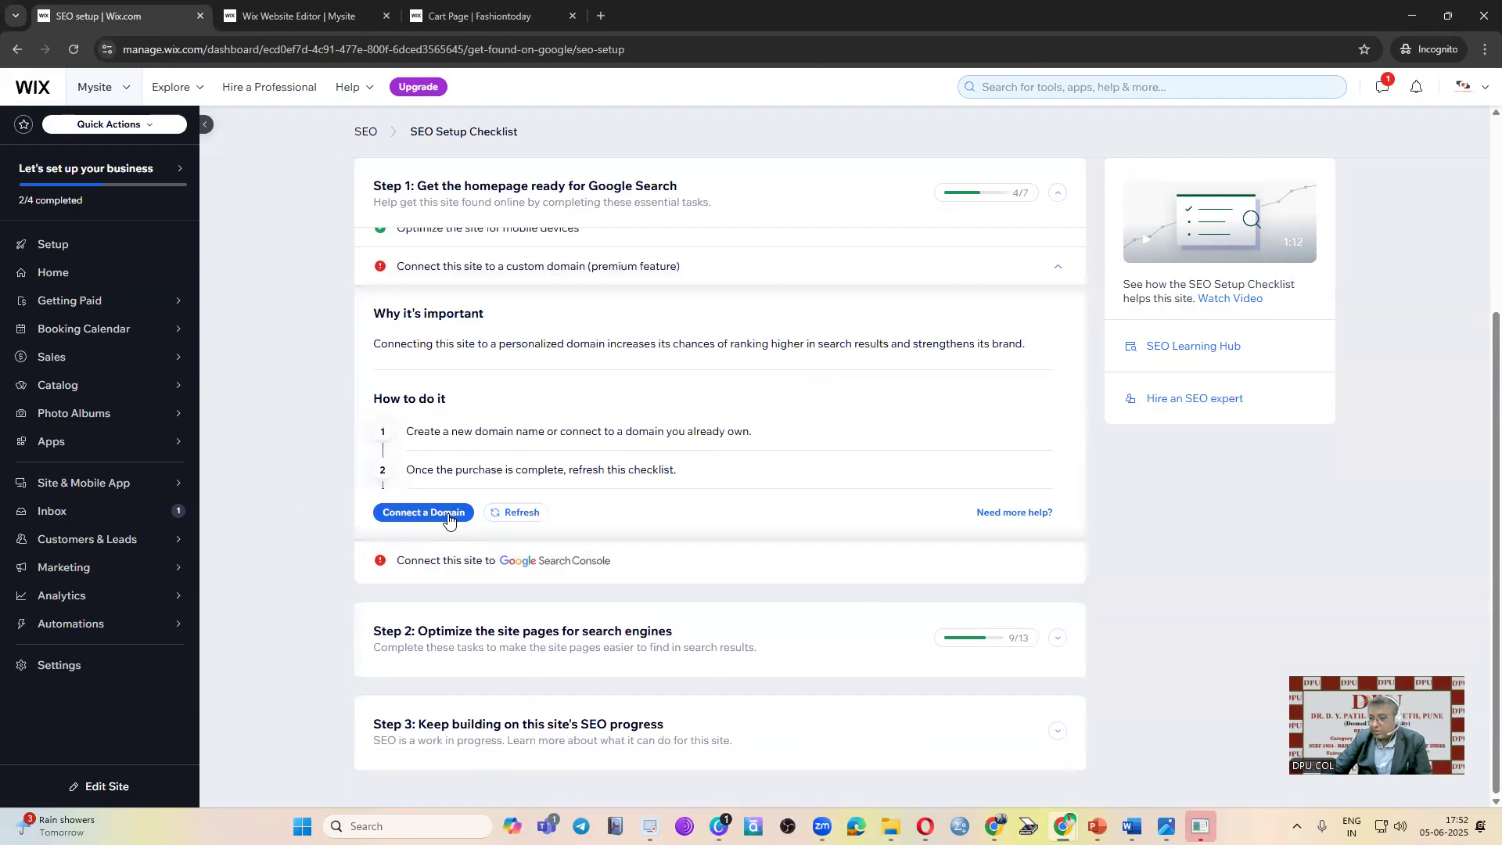
left_click(476, 569)
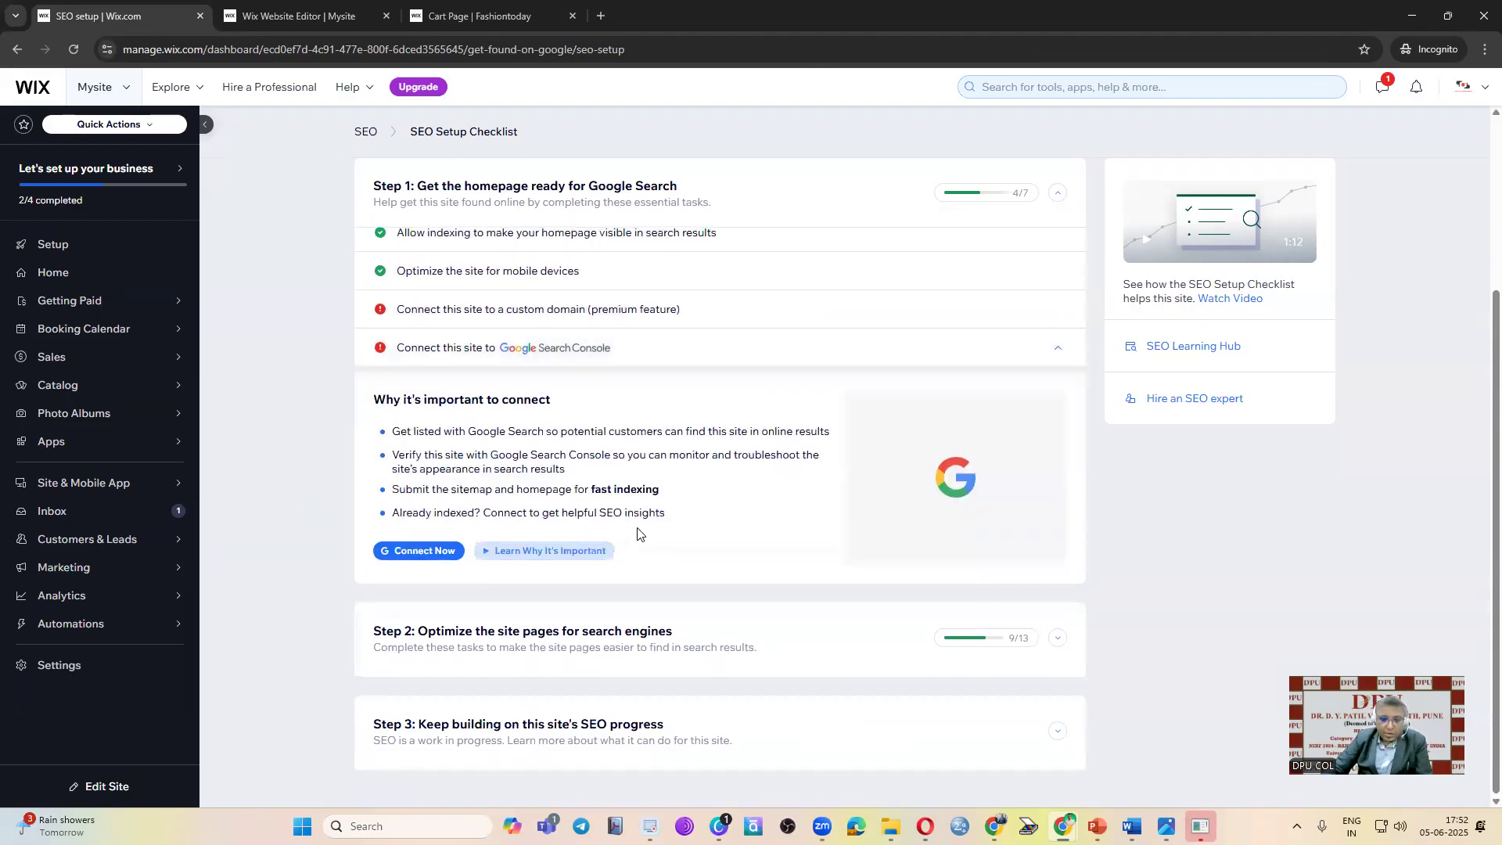
left_click(420, 551)
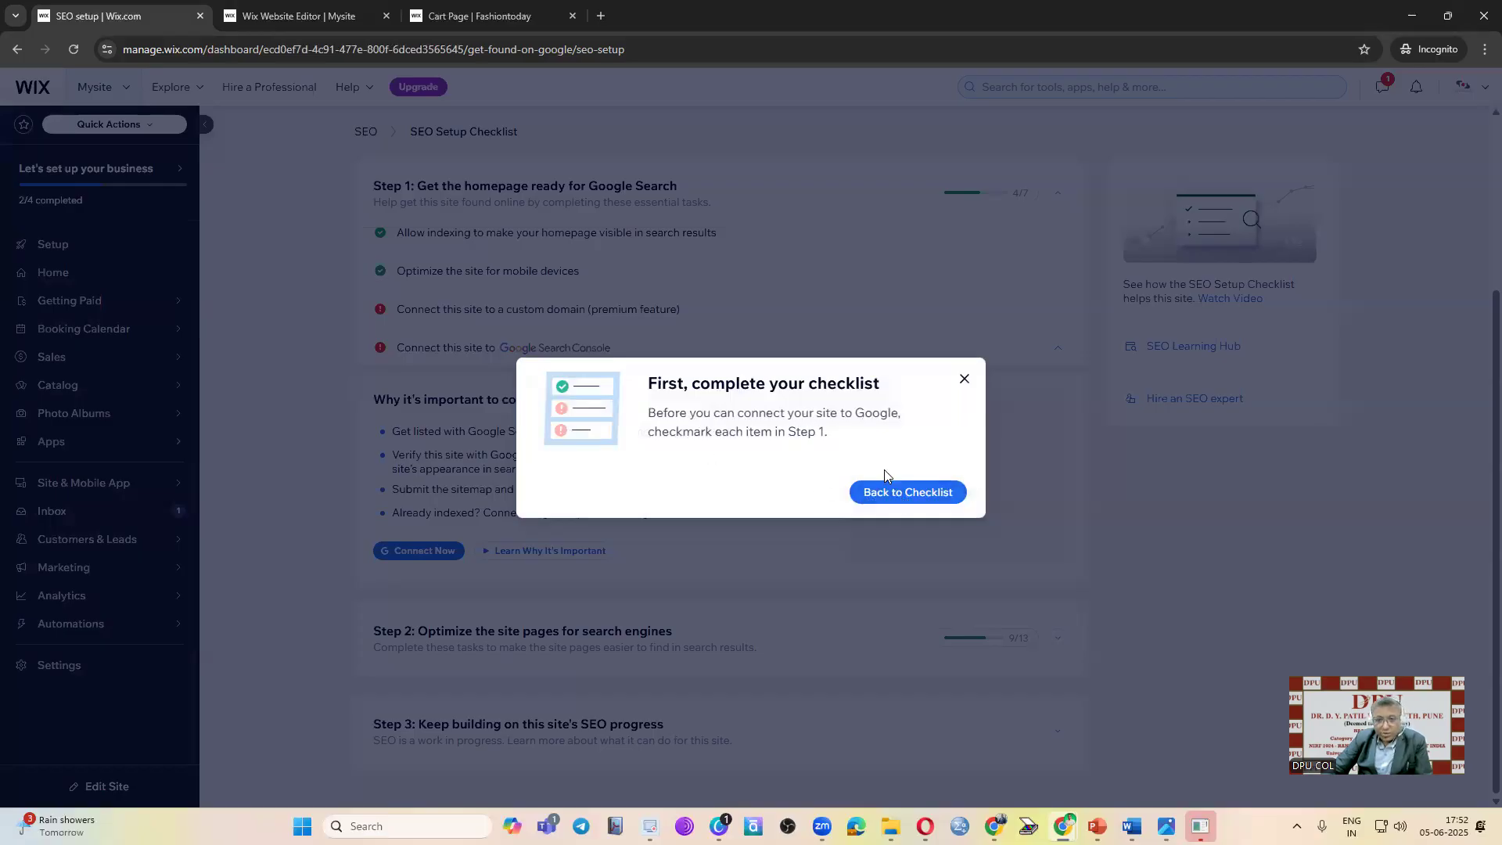
left_click(910, 493)
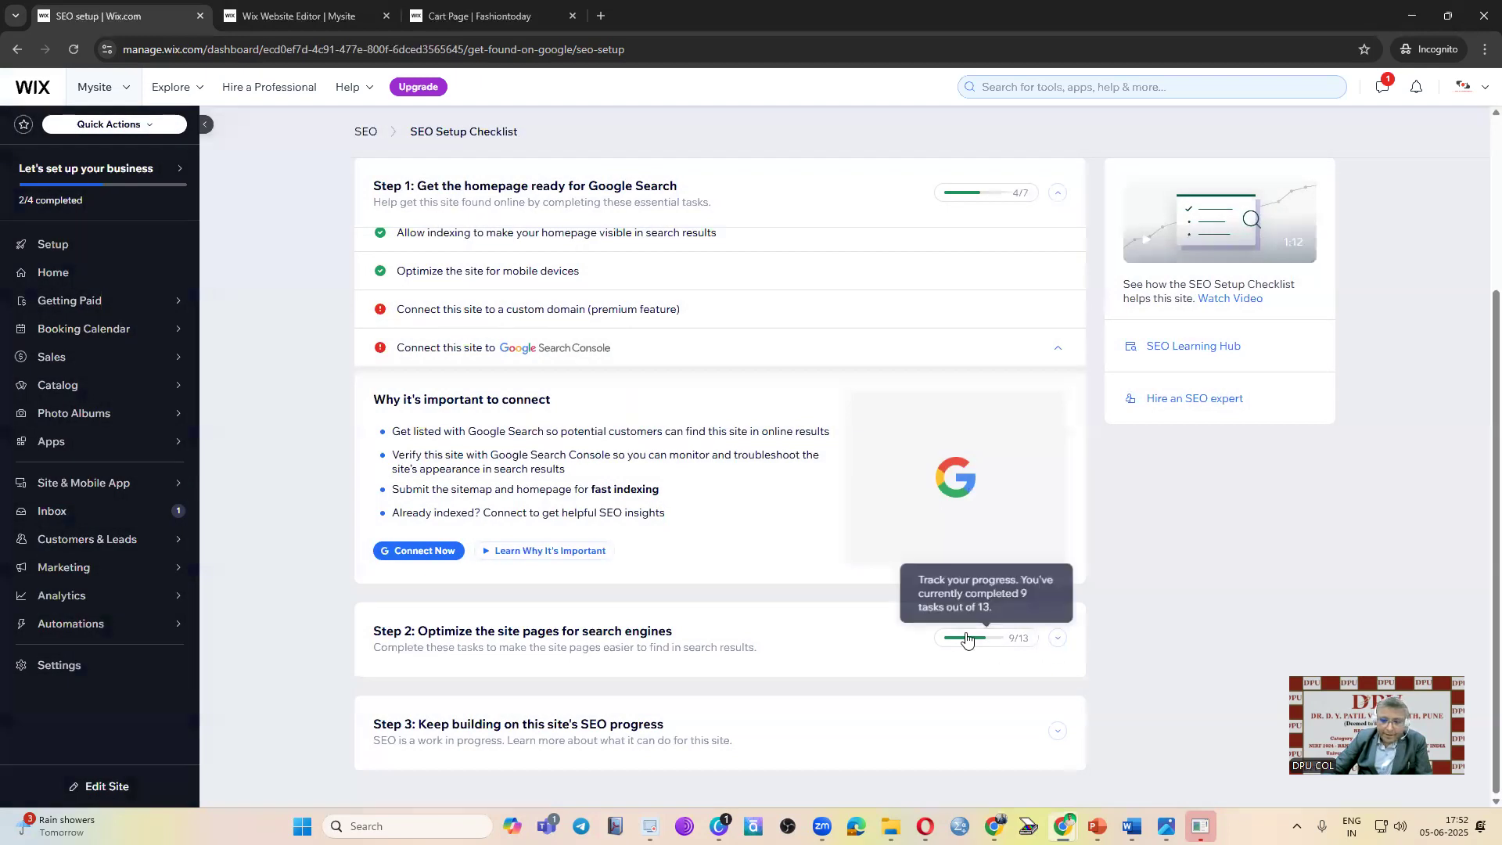
left_click(1057, 637)
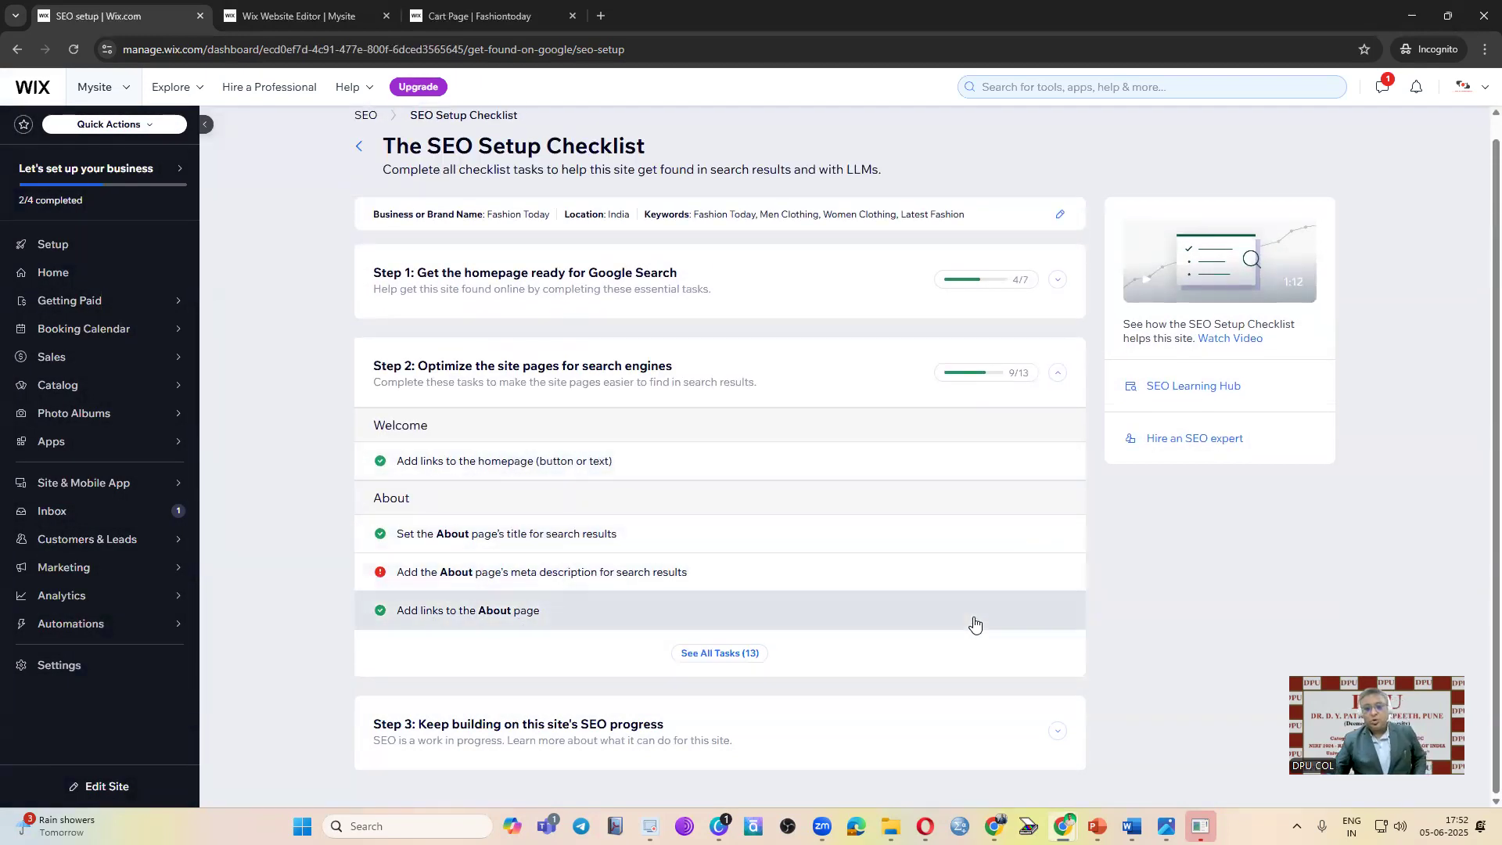
- Scroll through Step 3's ongoing SEO recommendations, then go to the Website Overview page
left_click(1057, 731)
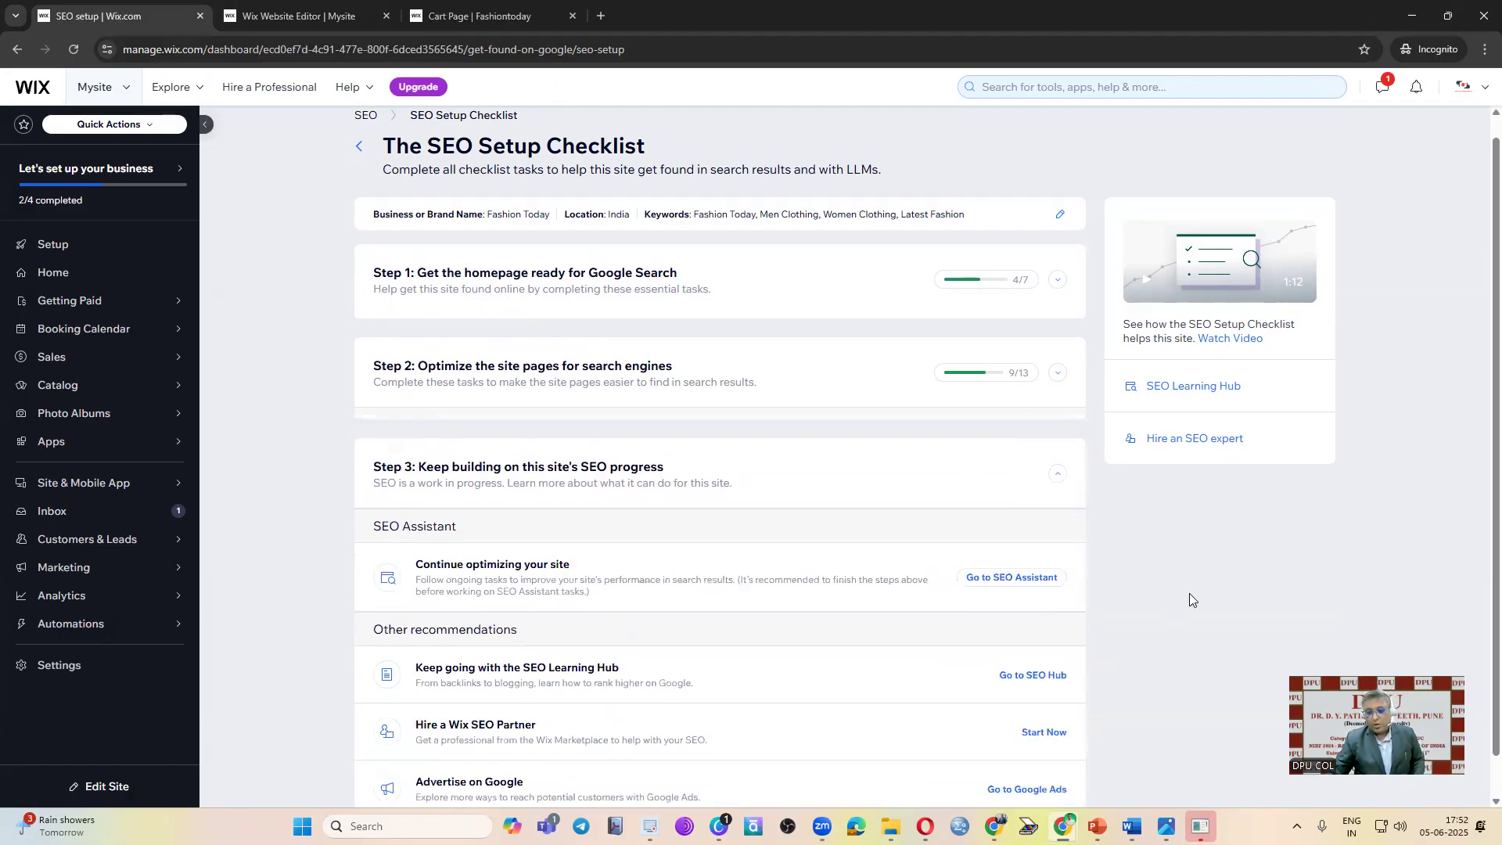
scroll(1134, 562, "up", 1)
scroll(1136, 651, "down", 2)
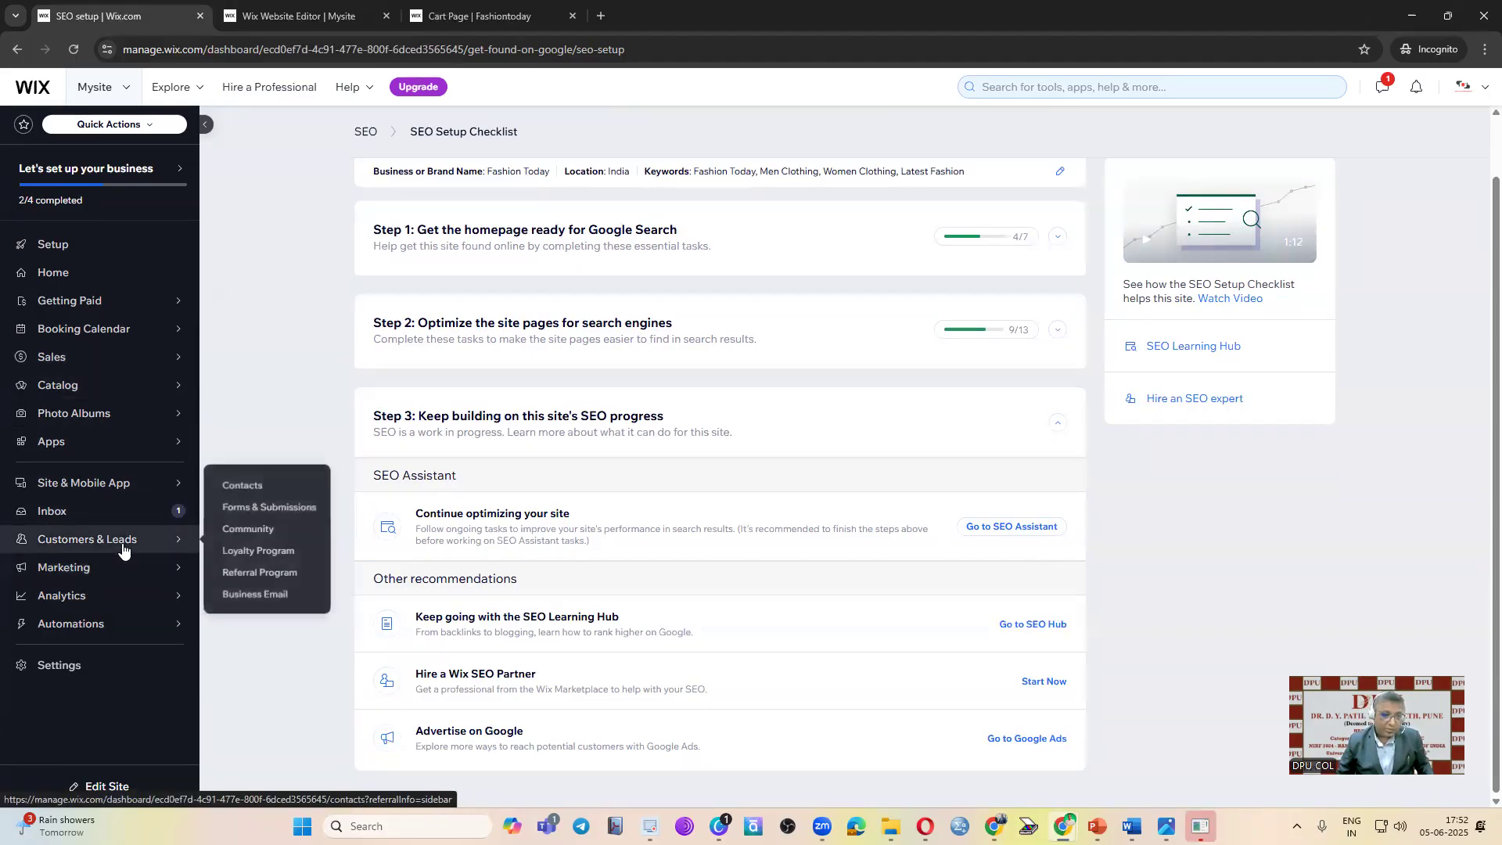
left_click(119, 491)
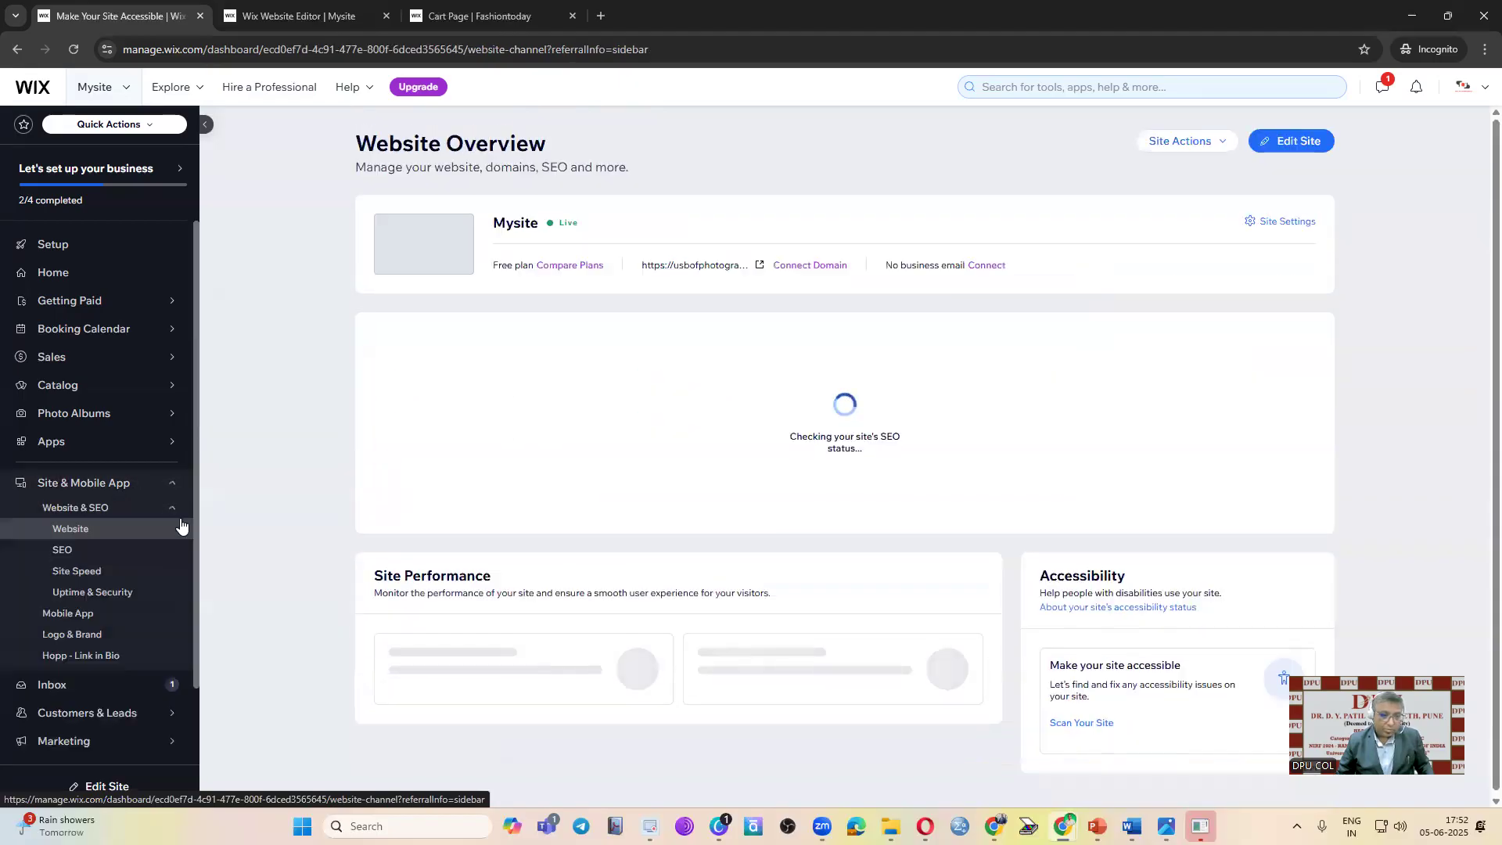
- Review the SEO overview and scroll through the Site Speed report
left_click(67, 557)
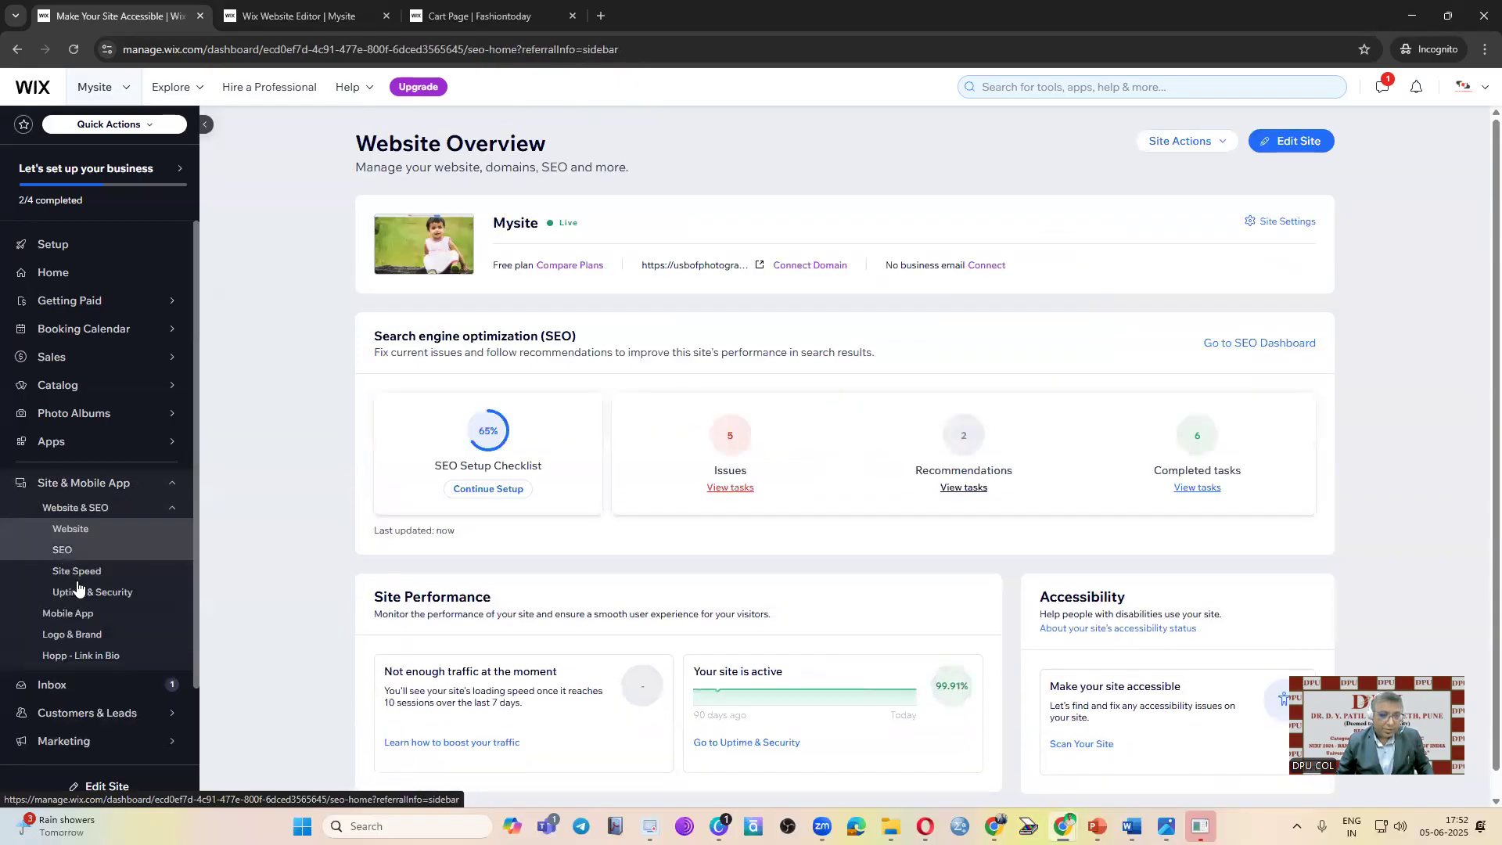
left_click(78, 577)
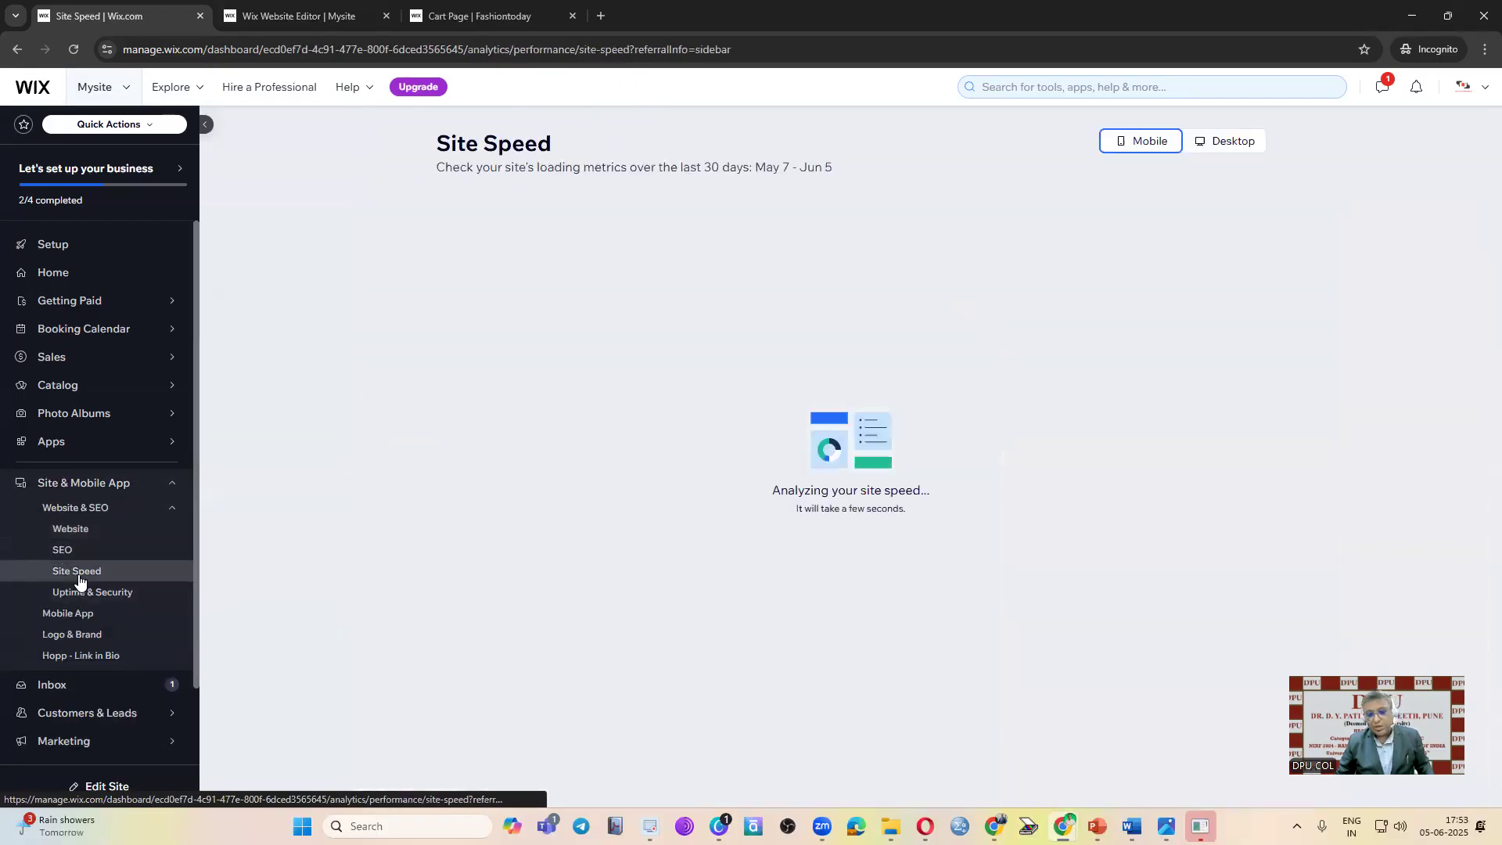
scroll(853, 527, "down", 1)
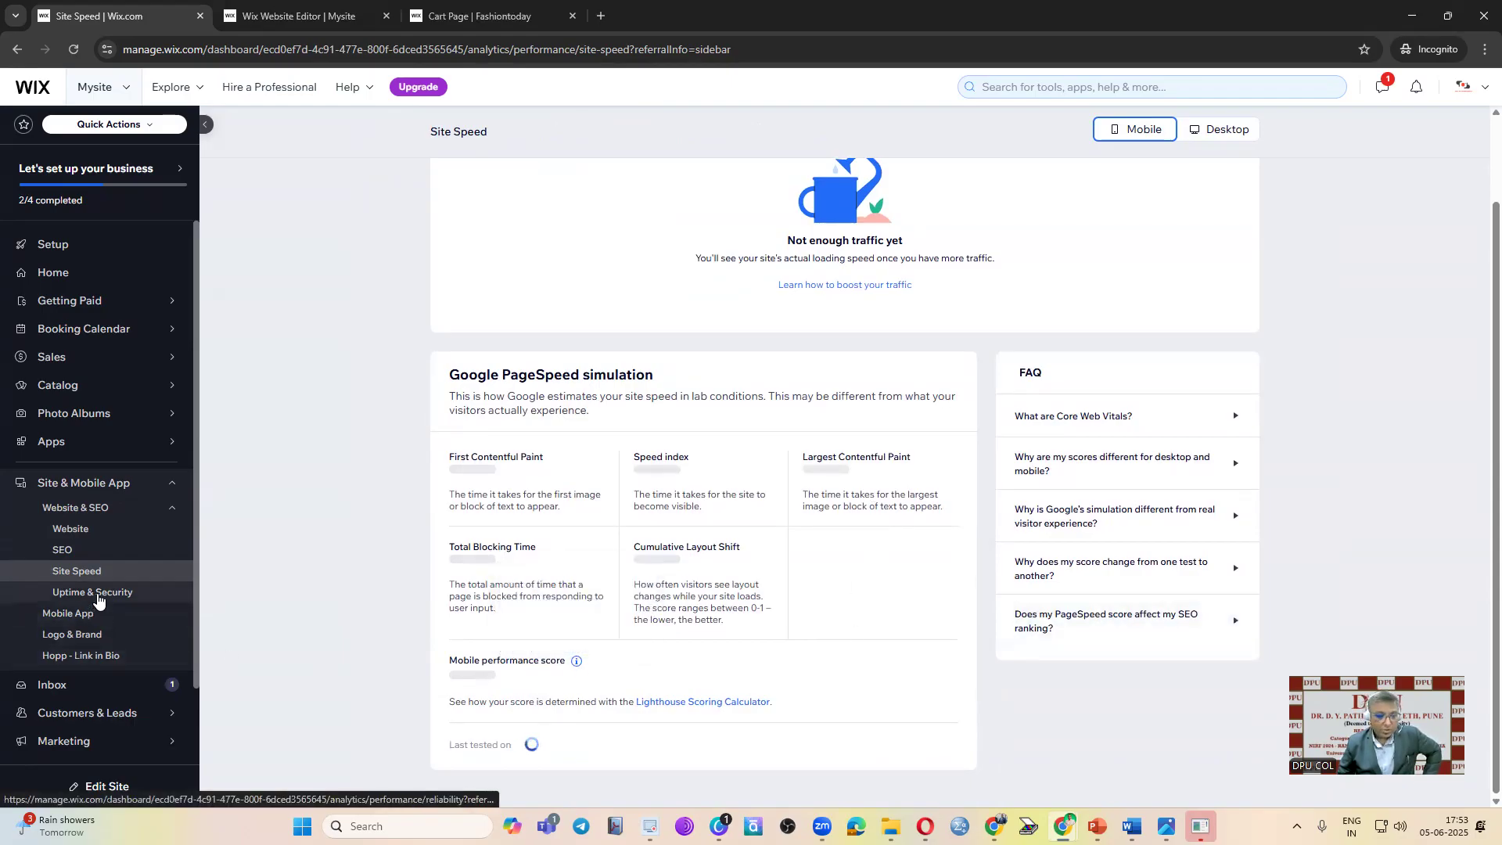
- Check the Uptime & Security, Mobile App and Analytics pages, then switch to the Gmail window
left_click(95, 596)
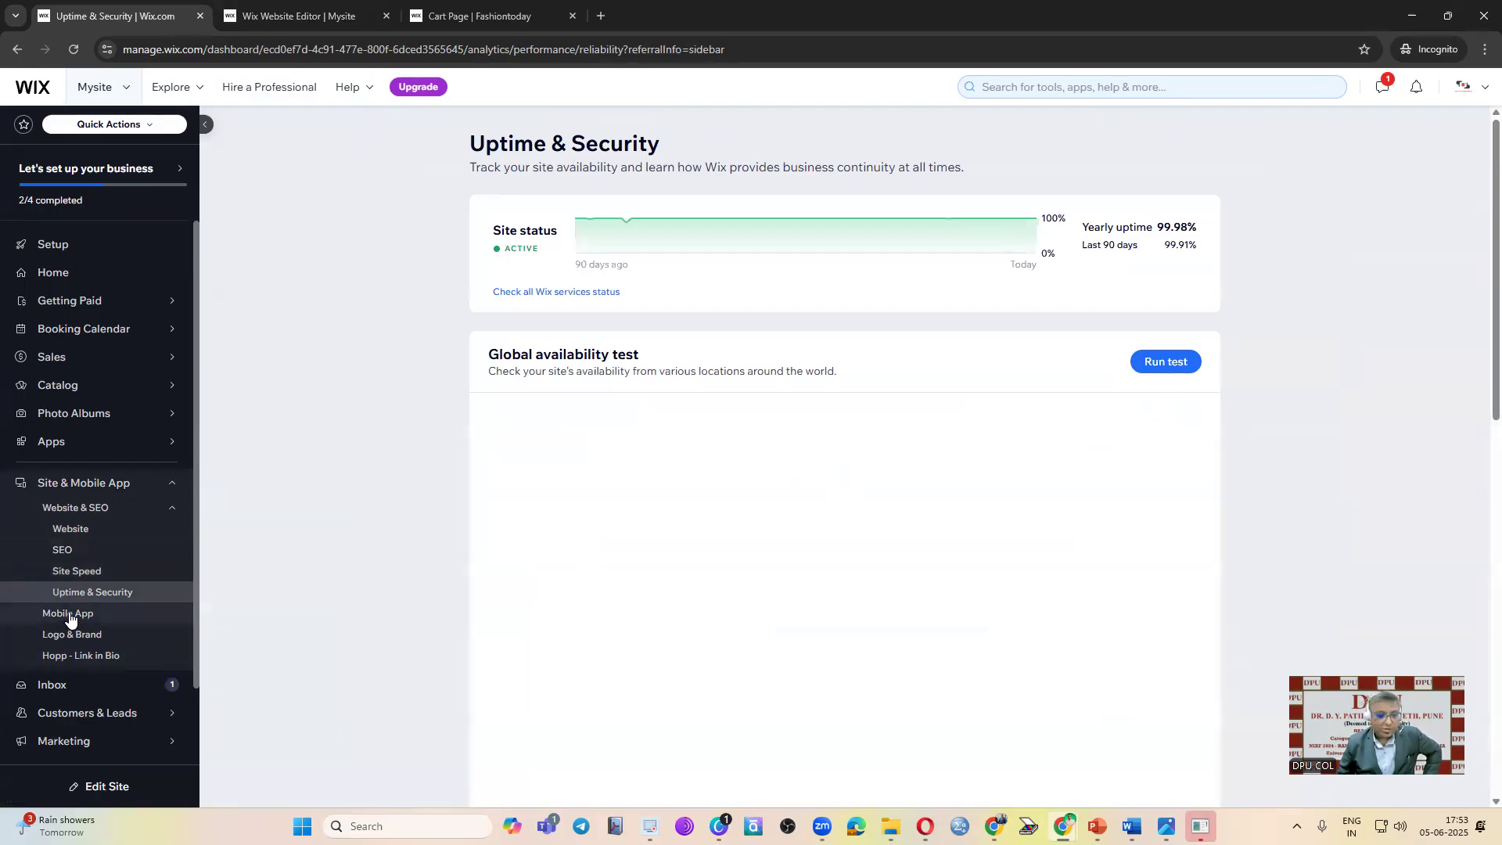
left_click(72, 615)
mouse_move(92, 618)
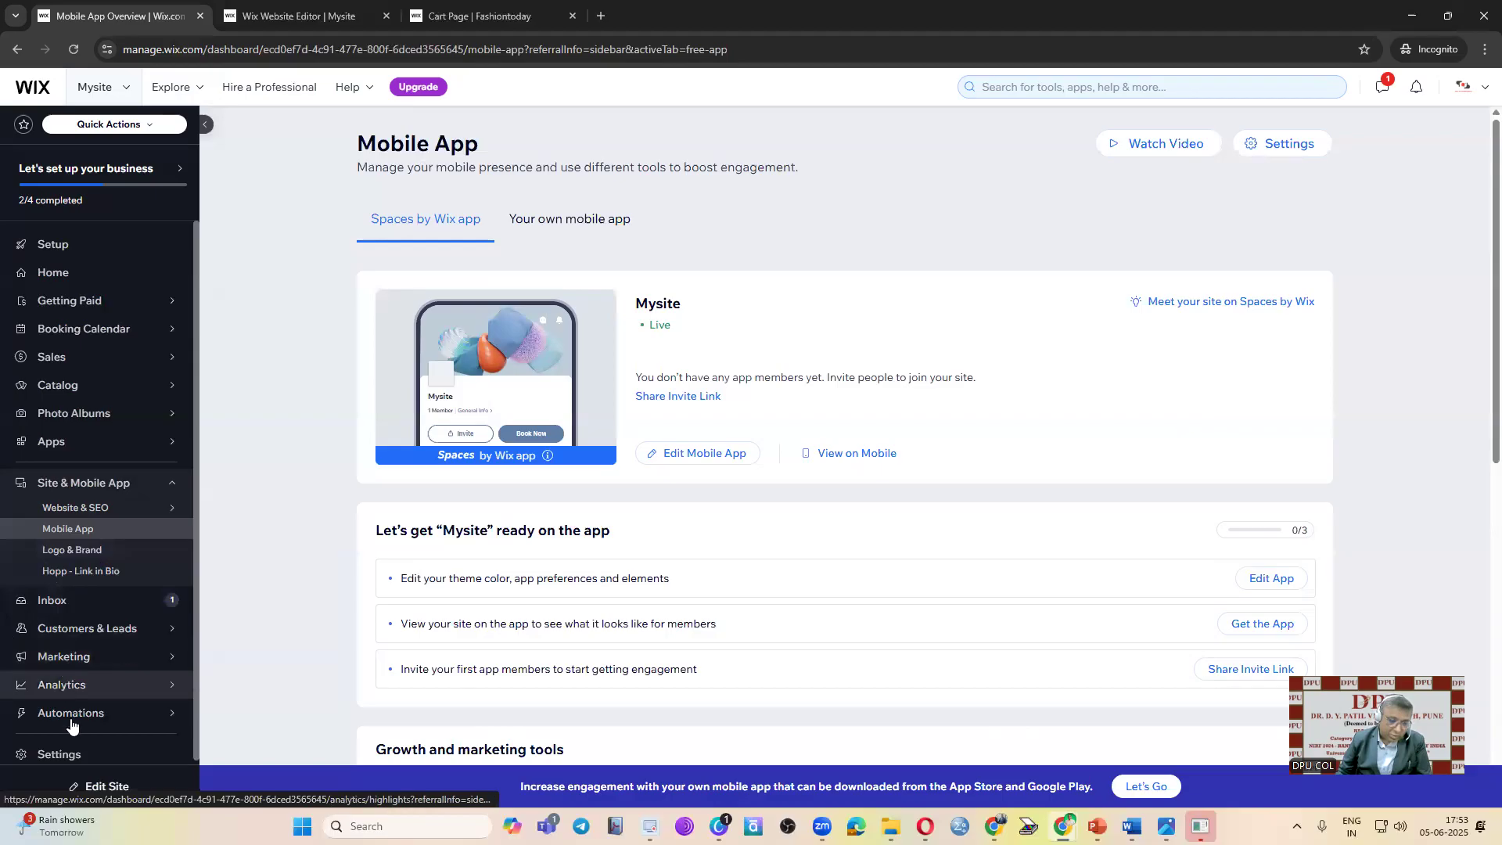
left_click(72, 685)
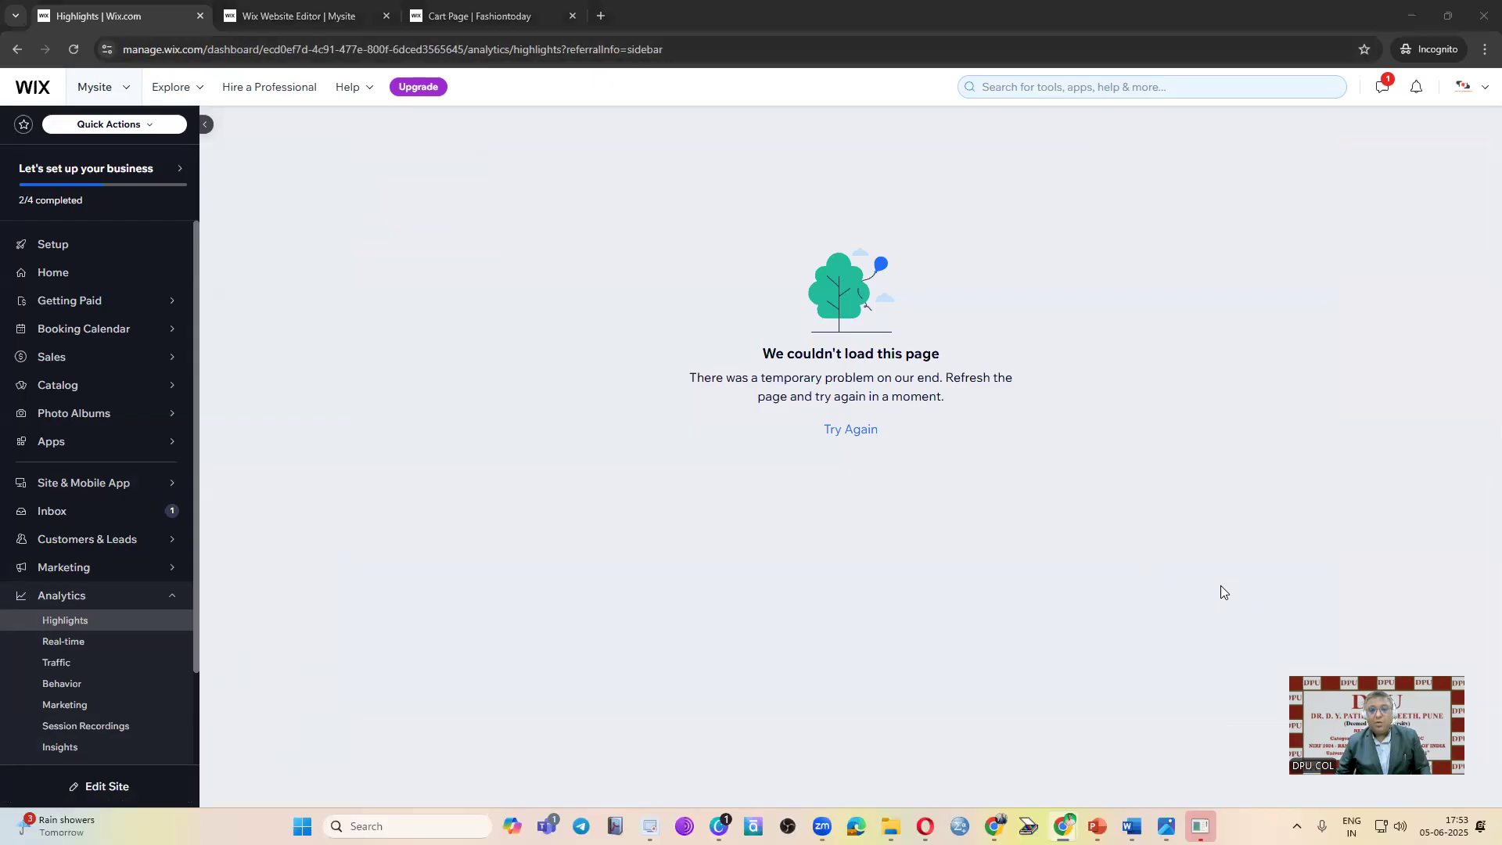
key("alt+Tab")
key("alt+Tab")
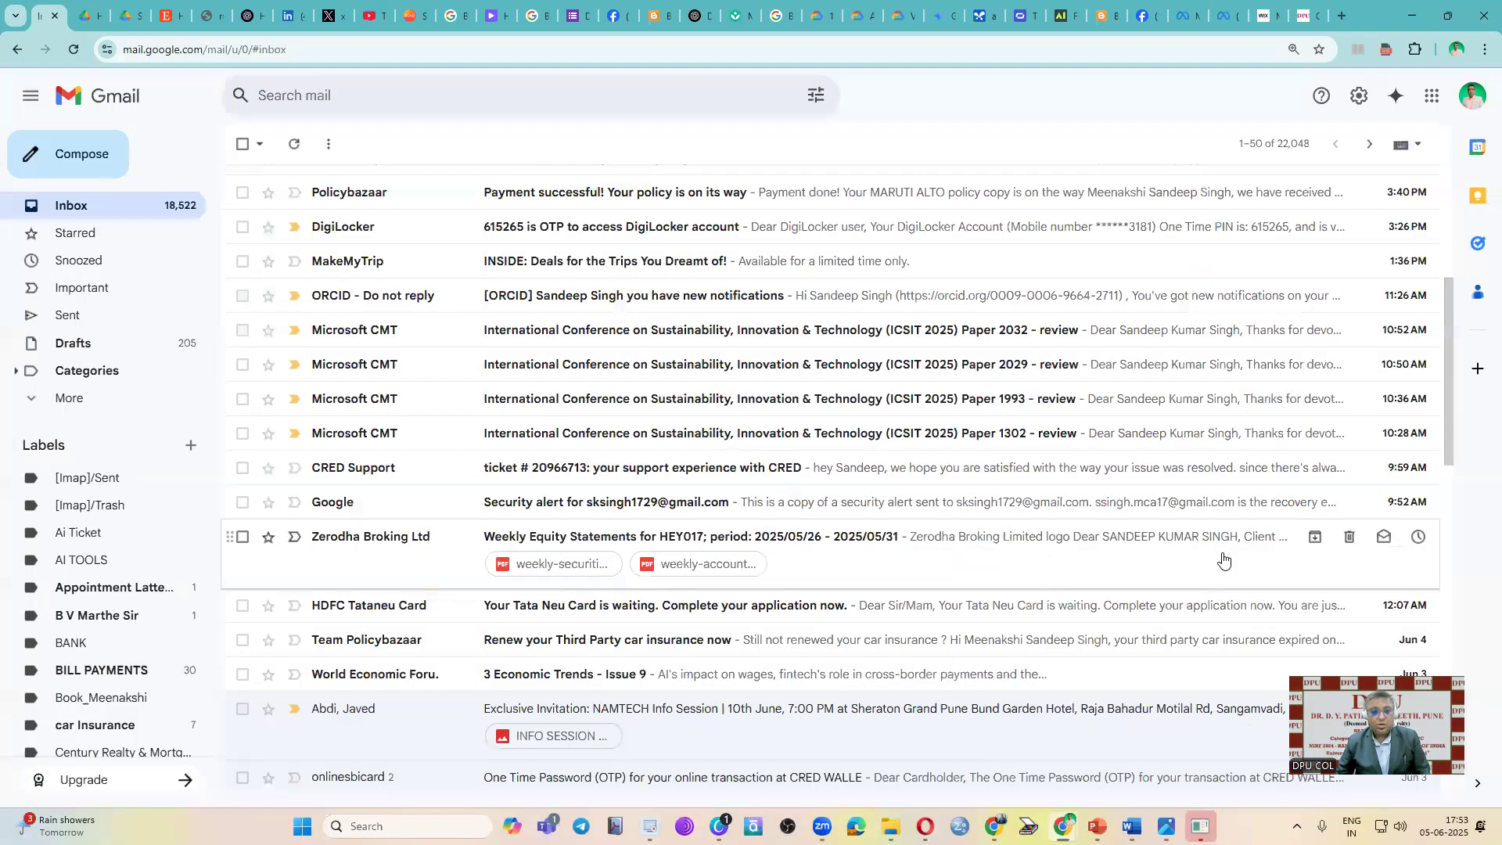
key("alt+Tab")
key("alt+Tab")
key("alt+Tab")
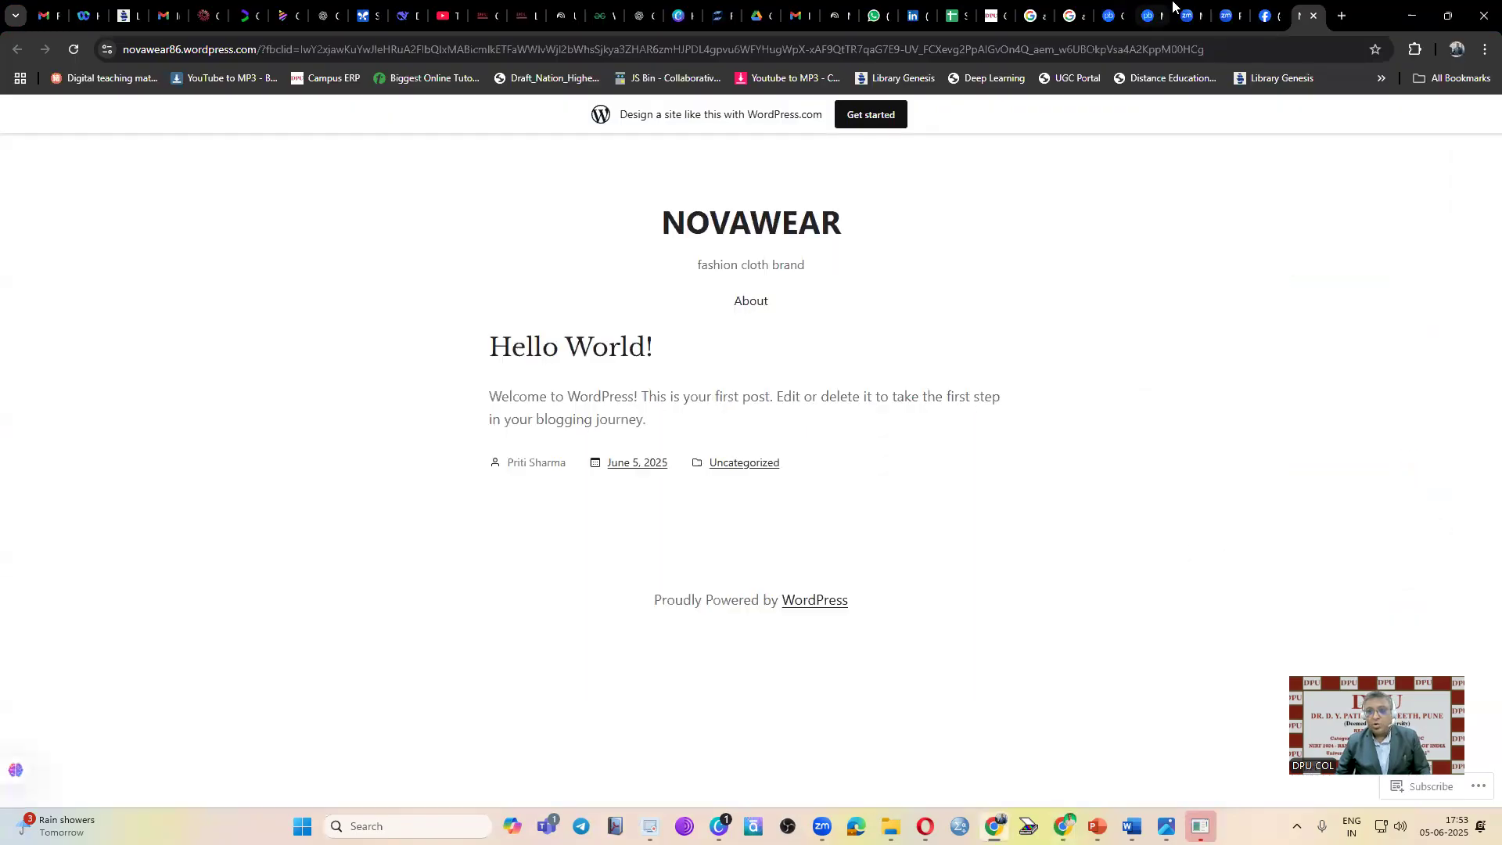
- In a new tab, search Google for 'google analytics', then refine it to 'google analytics login'
left_click(1189, 16)
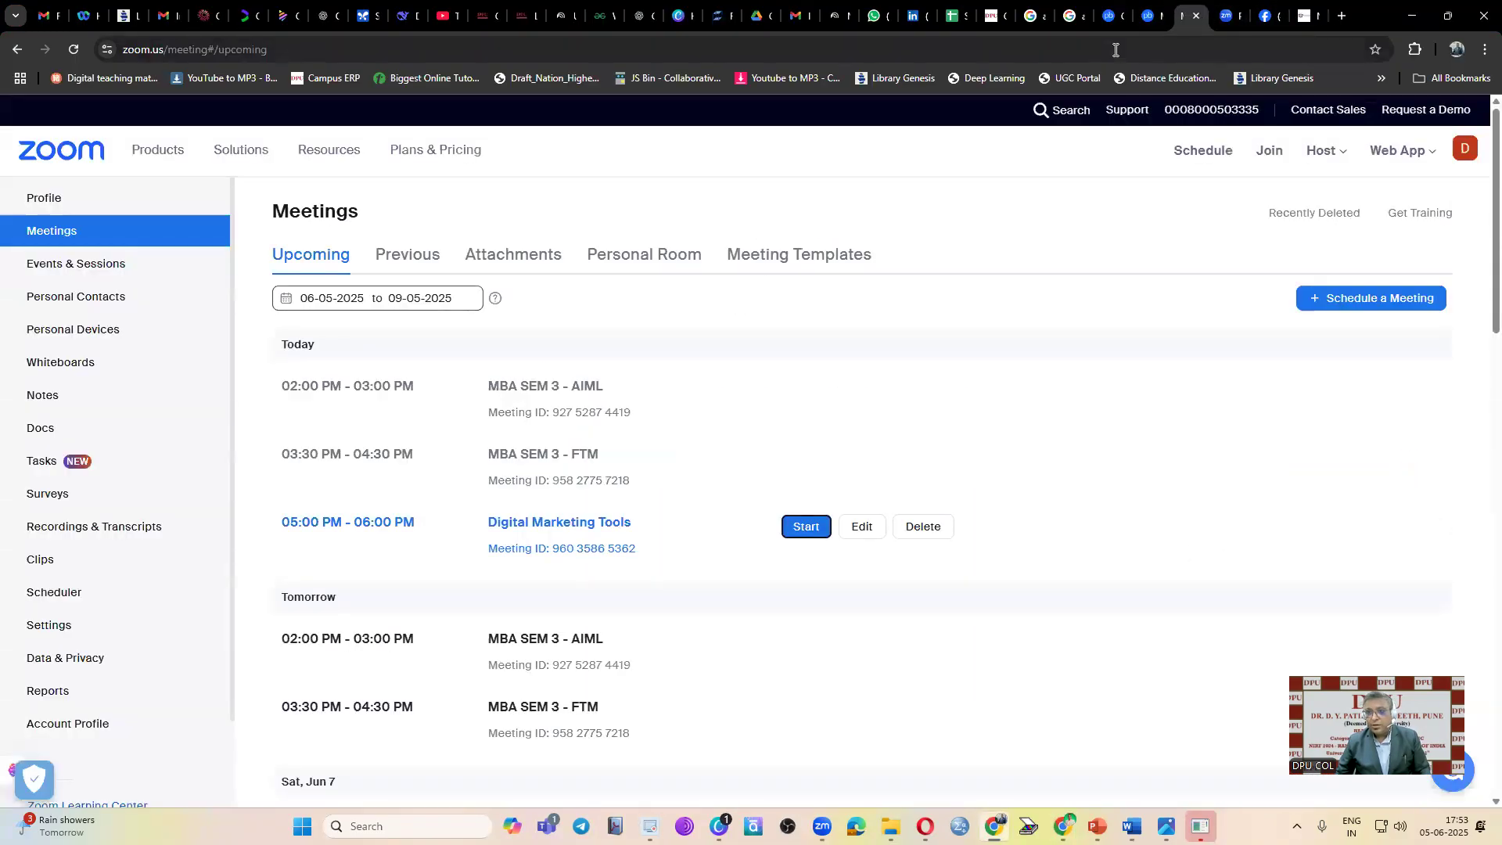
left_click(1340, 18)
left_click(1300, 44)
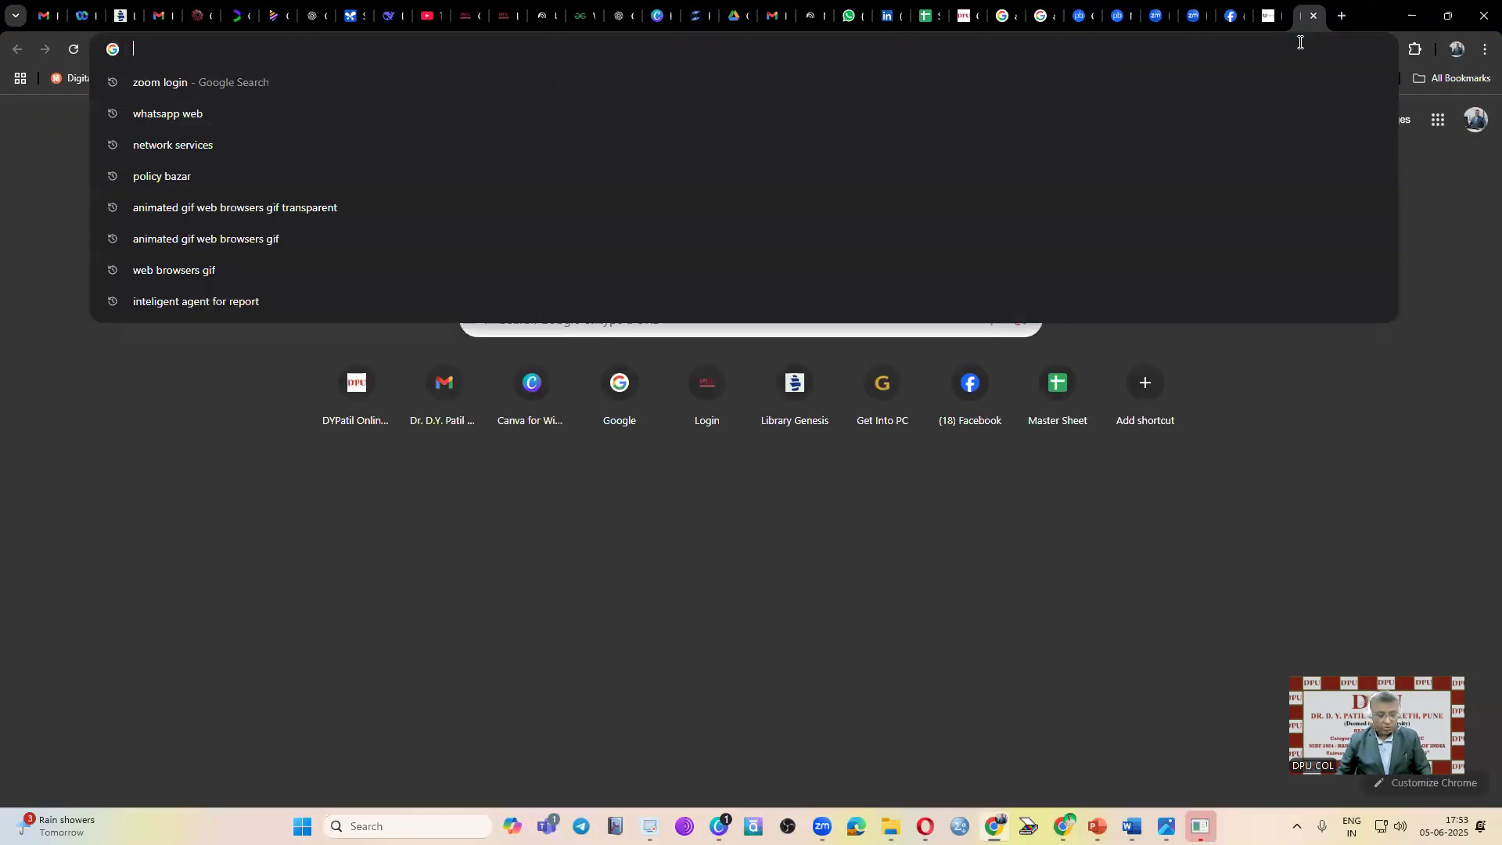
type("google a")
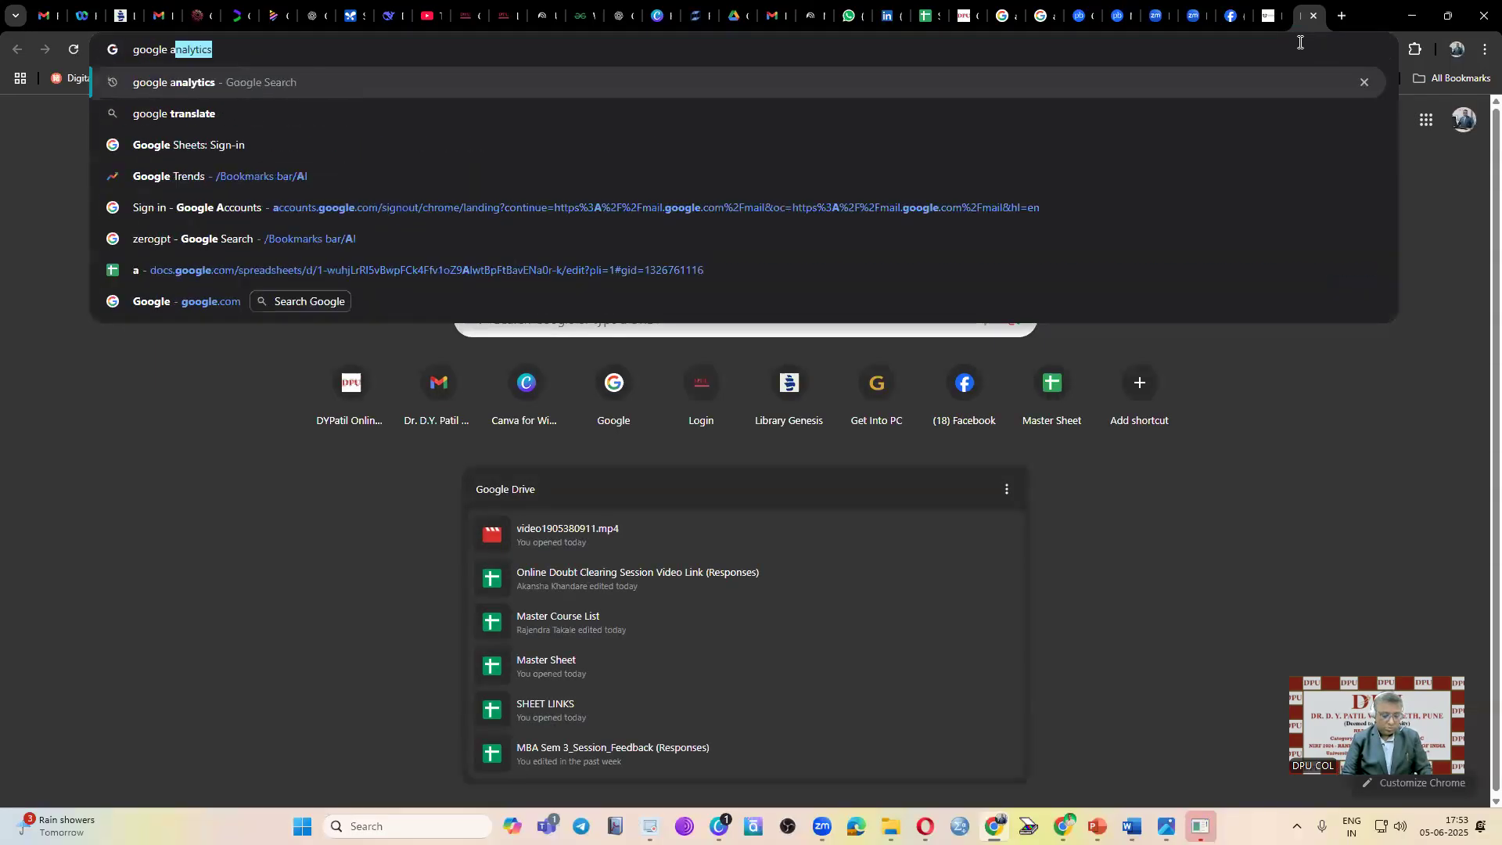
type("nalytics")
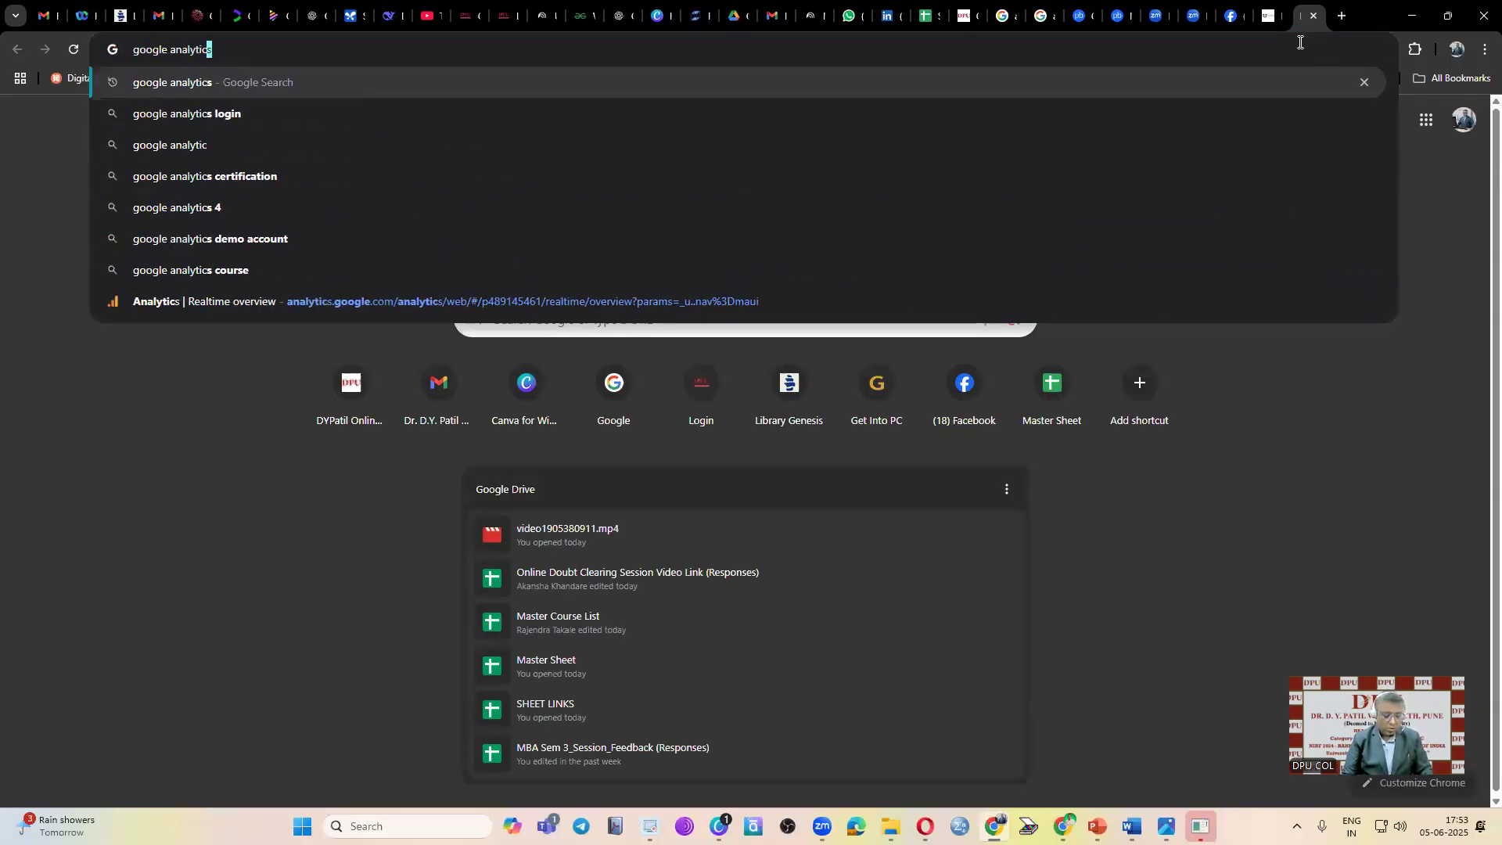
key("Return")
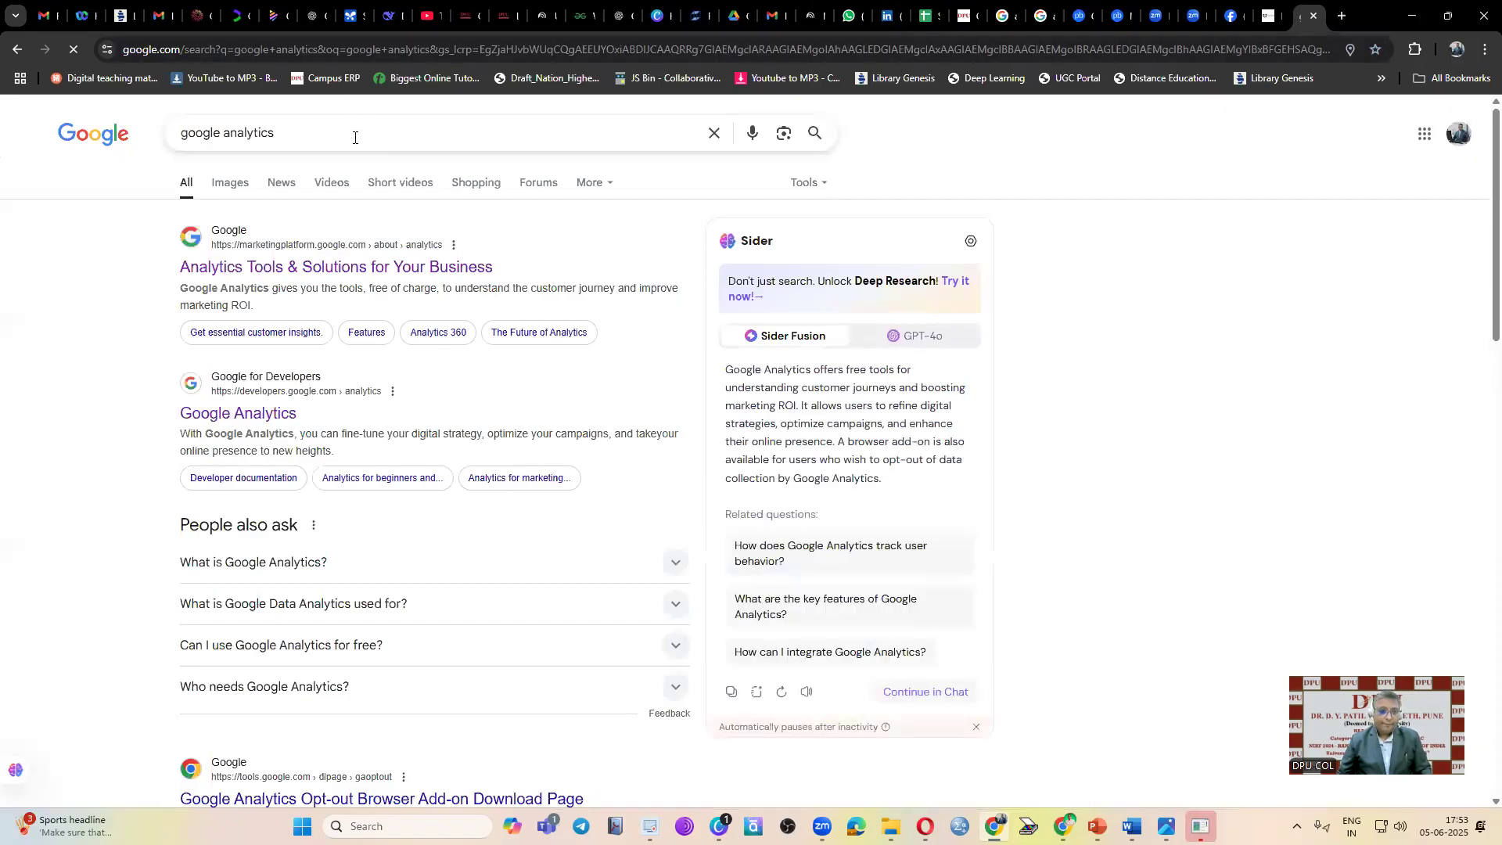
left_click(355, 139)
type("login")
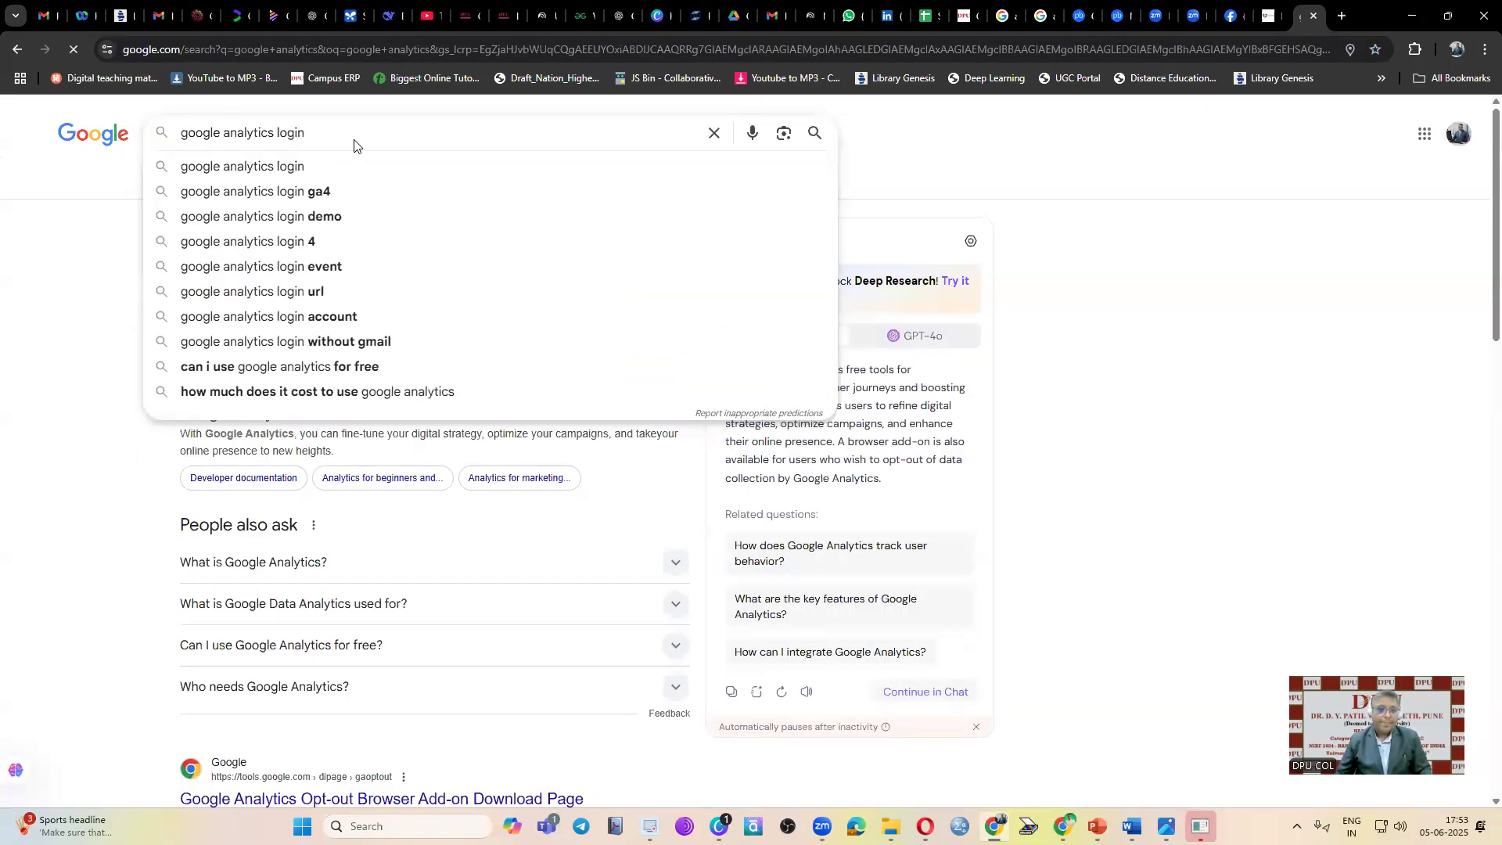
key("Return")
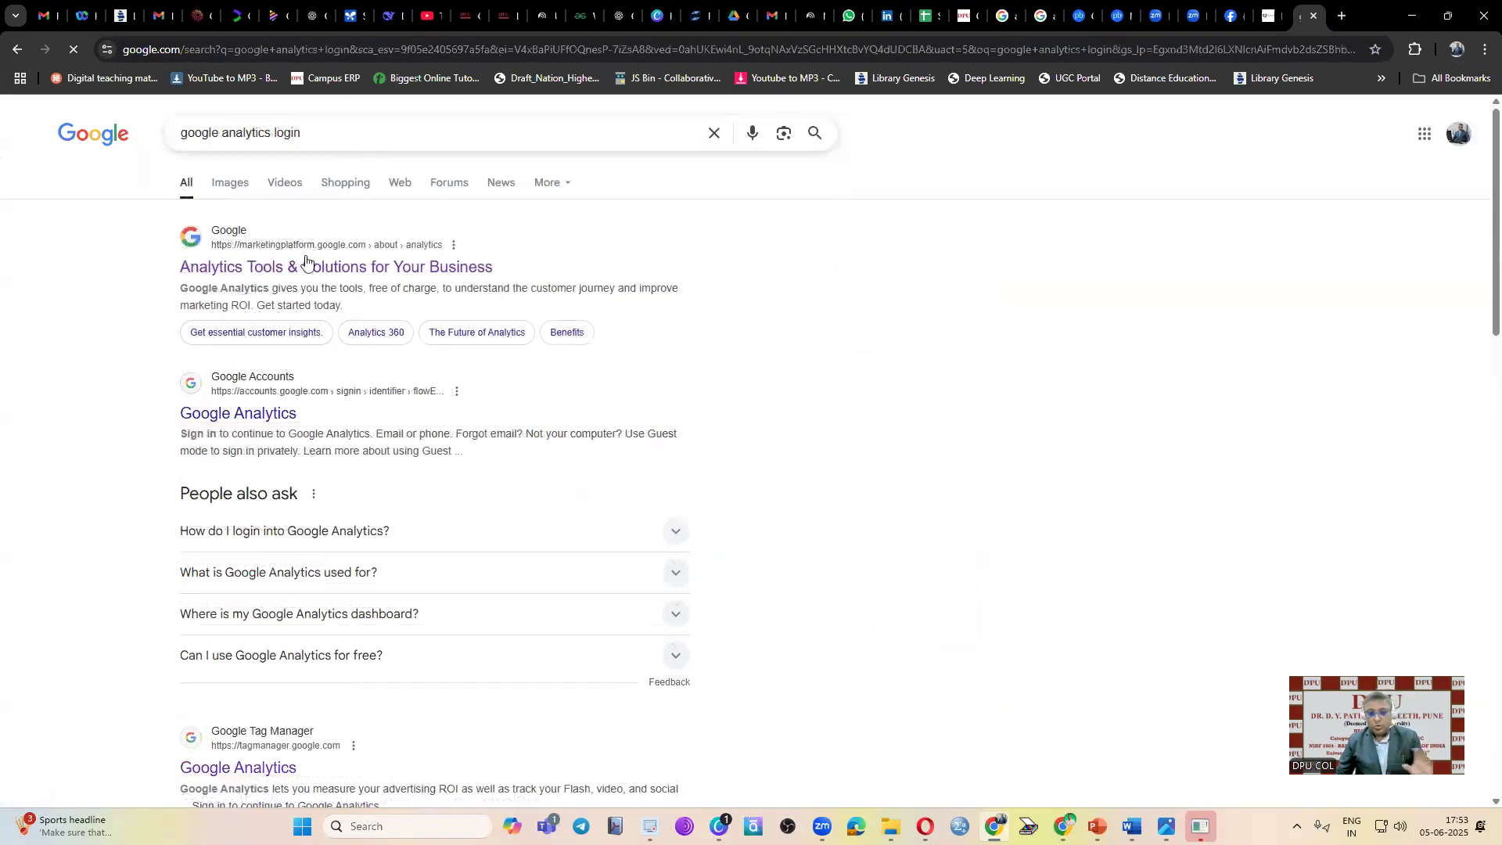
- Open Google Analytics, postpone the GA4 prompt, and view the LMS Report's Generate leads Overview
left_click(285, 422)
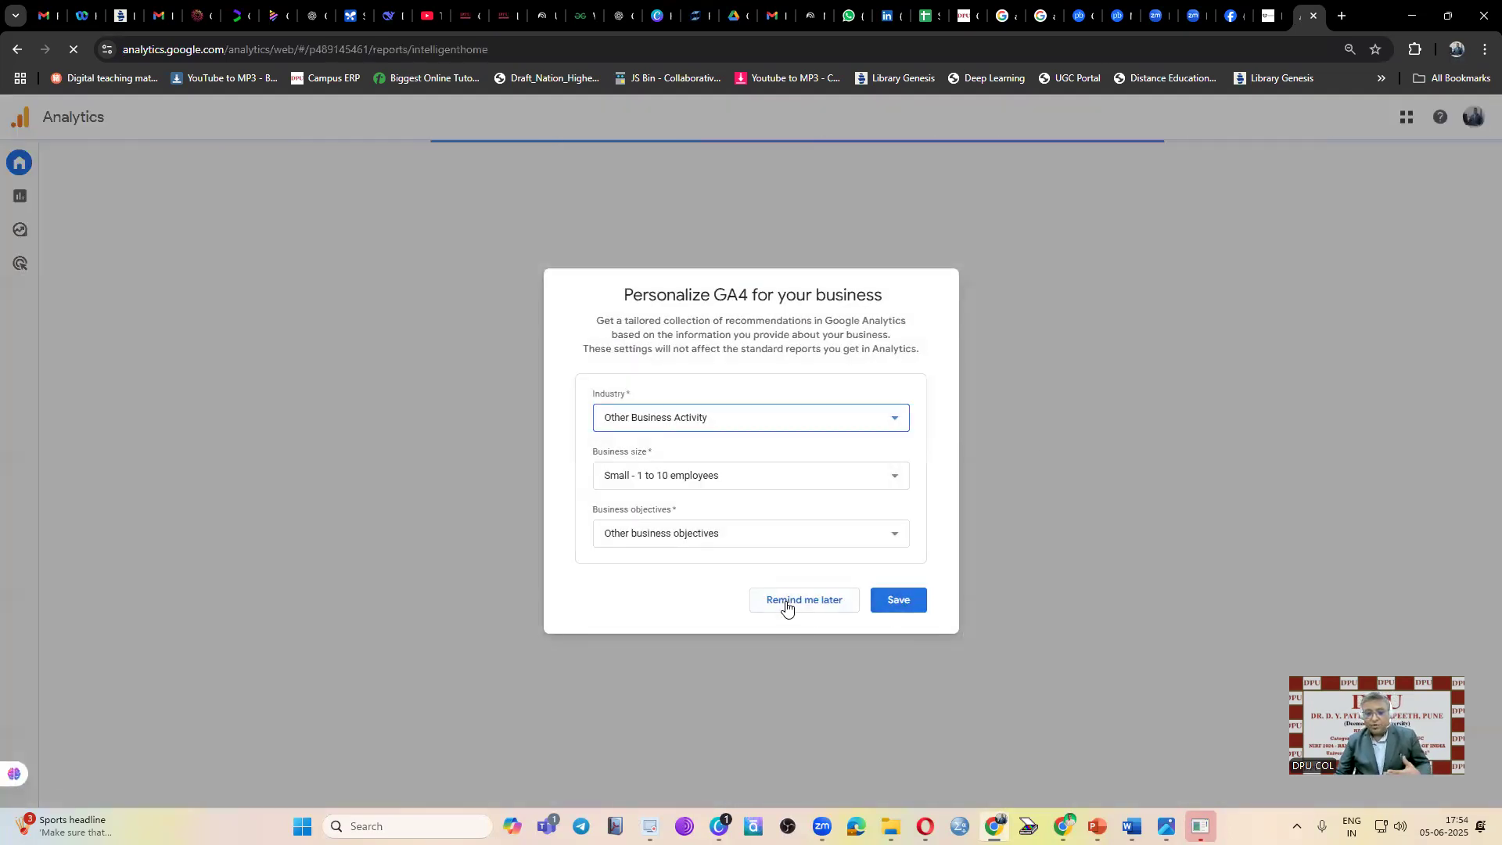
left_click(1152, 411)
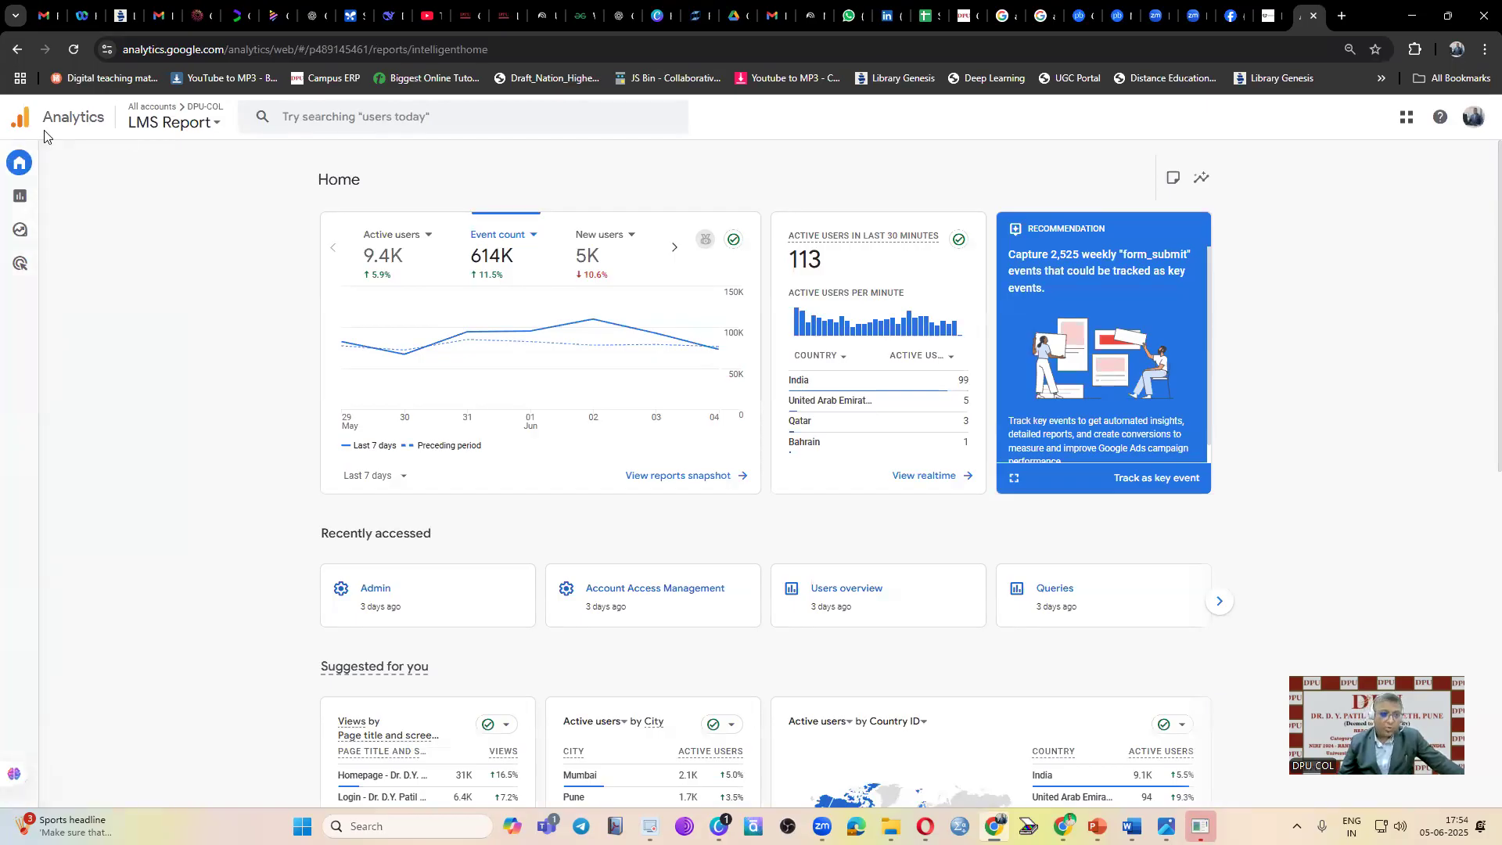
left_click(53, 202)
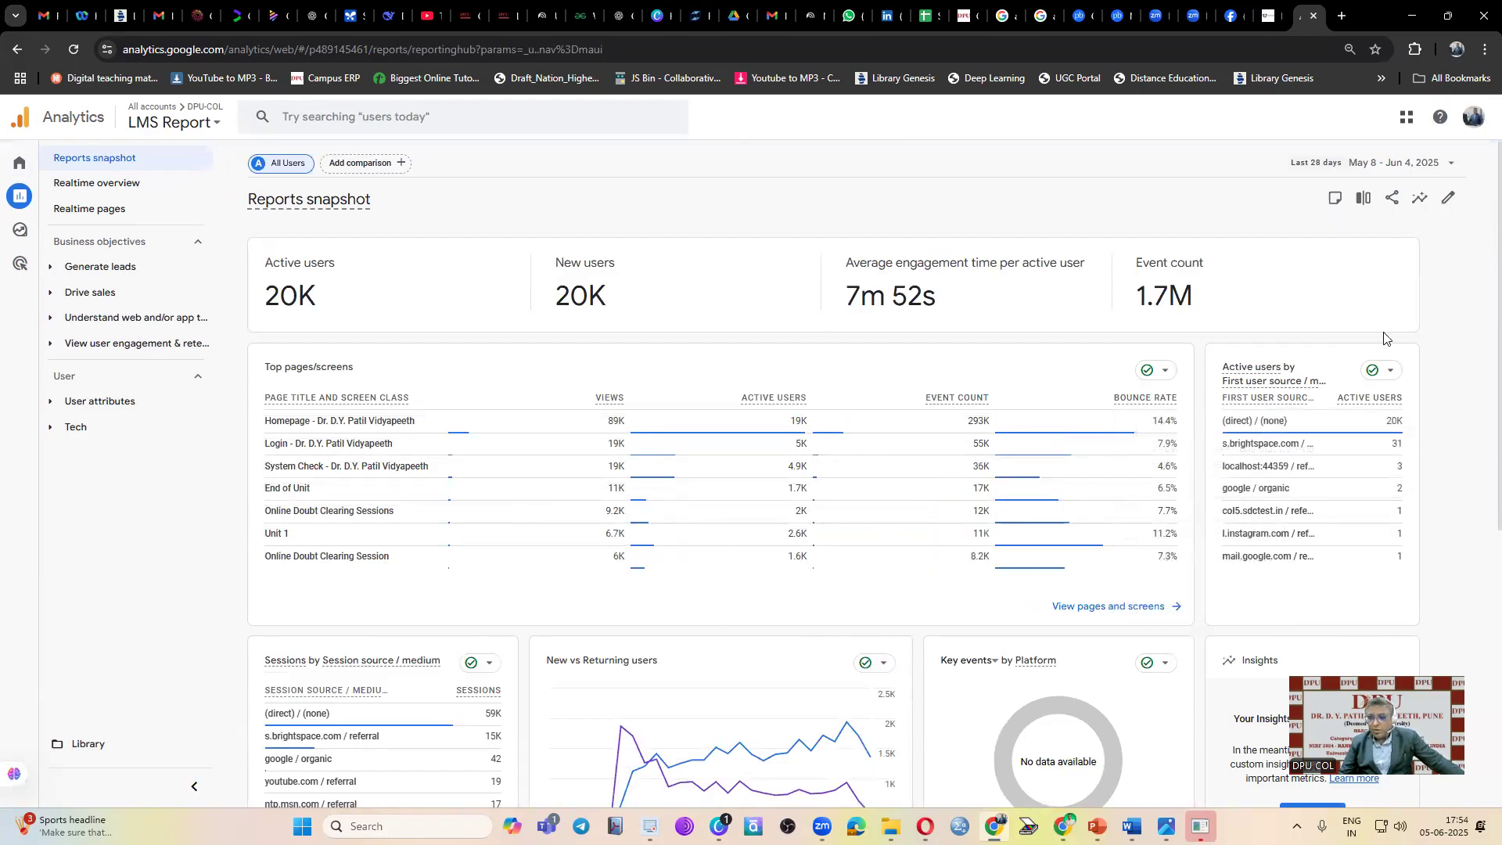
scroll(1384, 338, "down", 6)
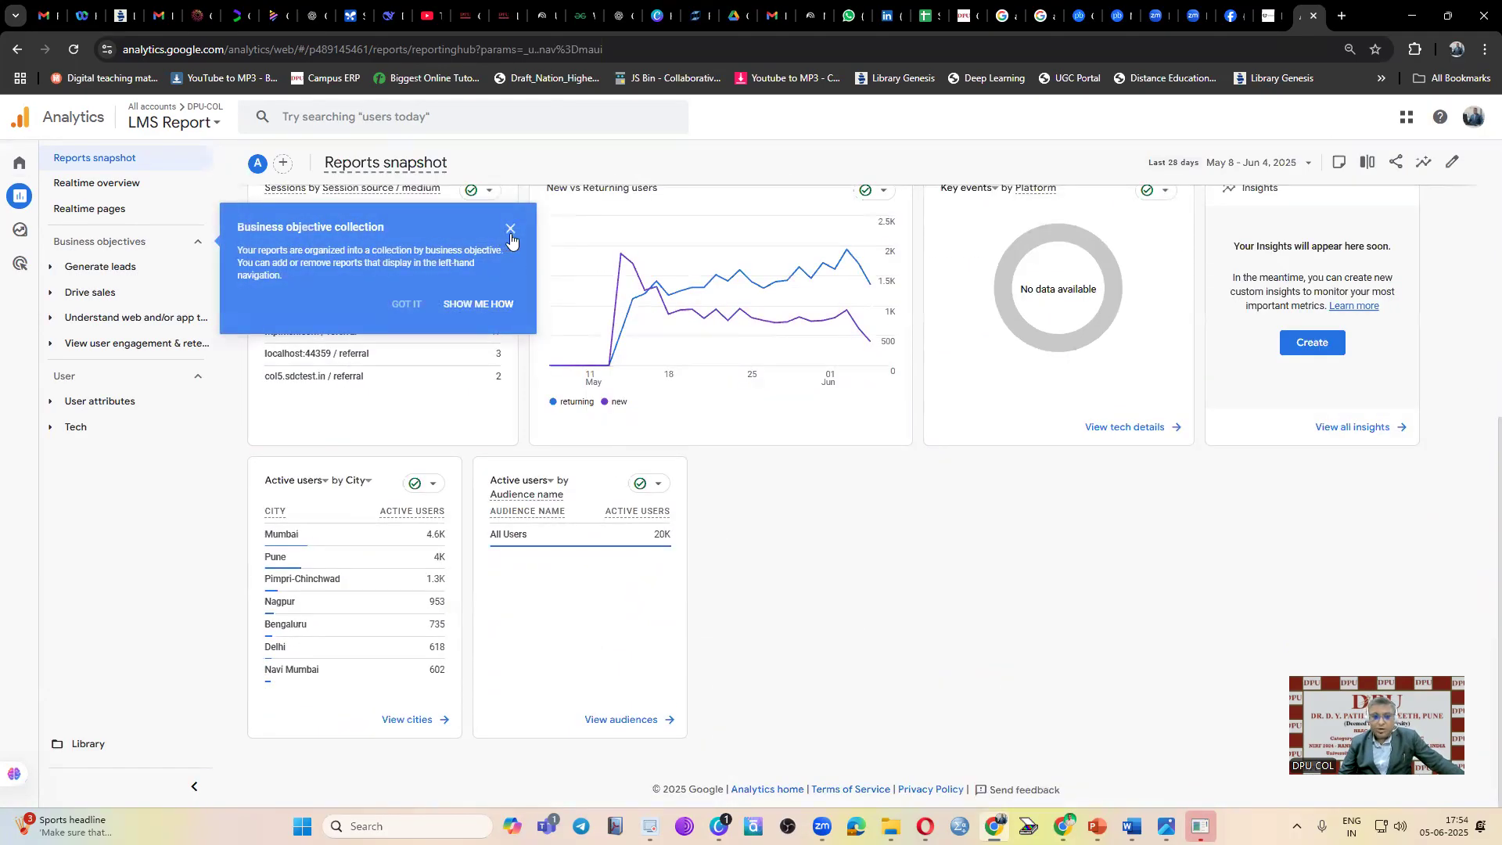
left_click(510, 229)
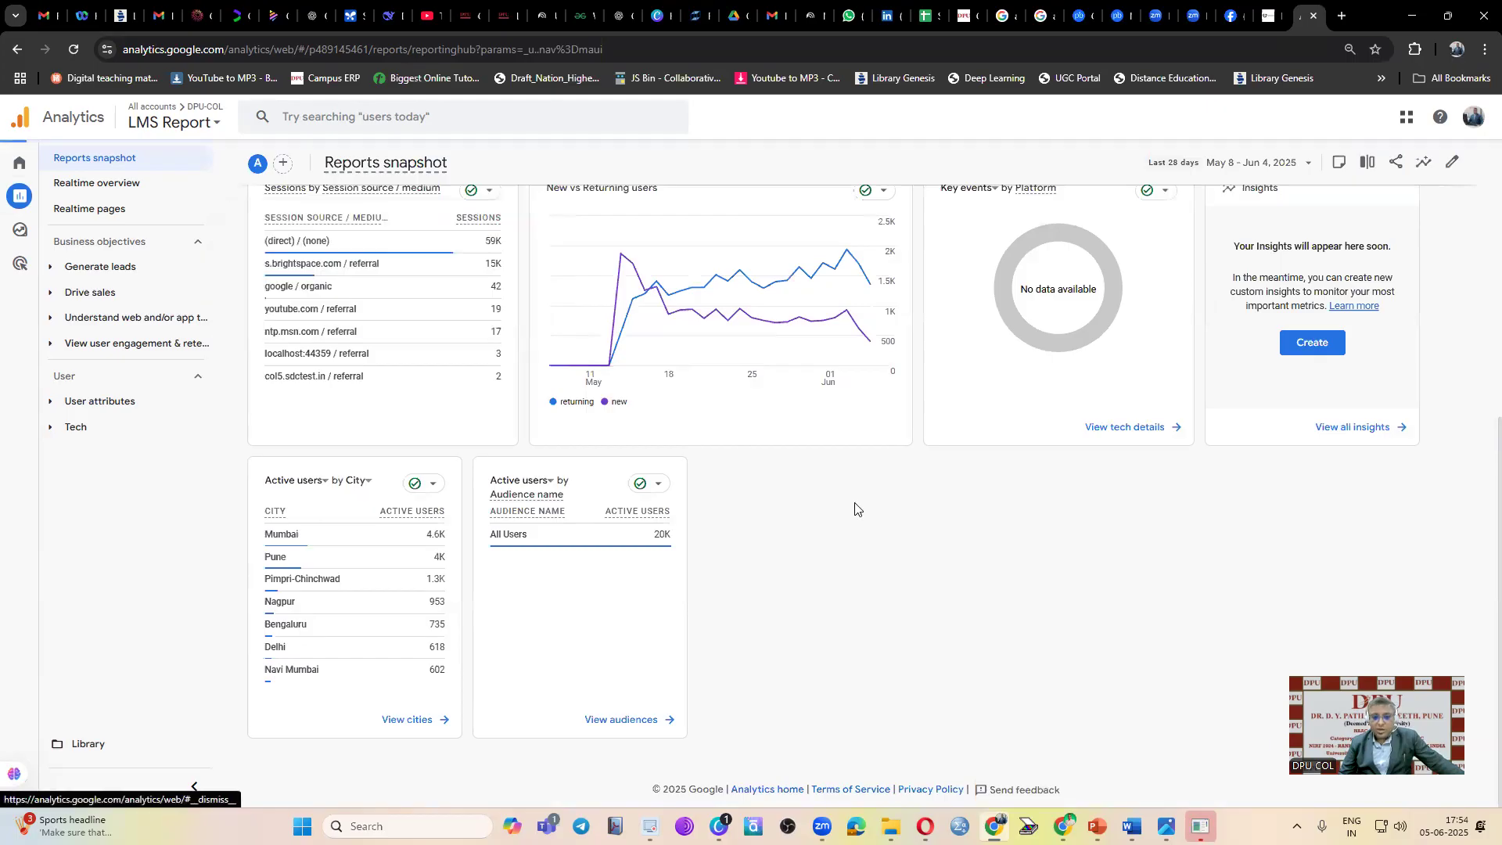
left_click(114, 270)
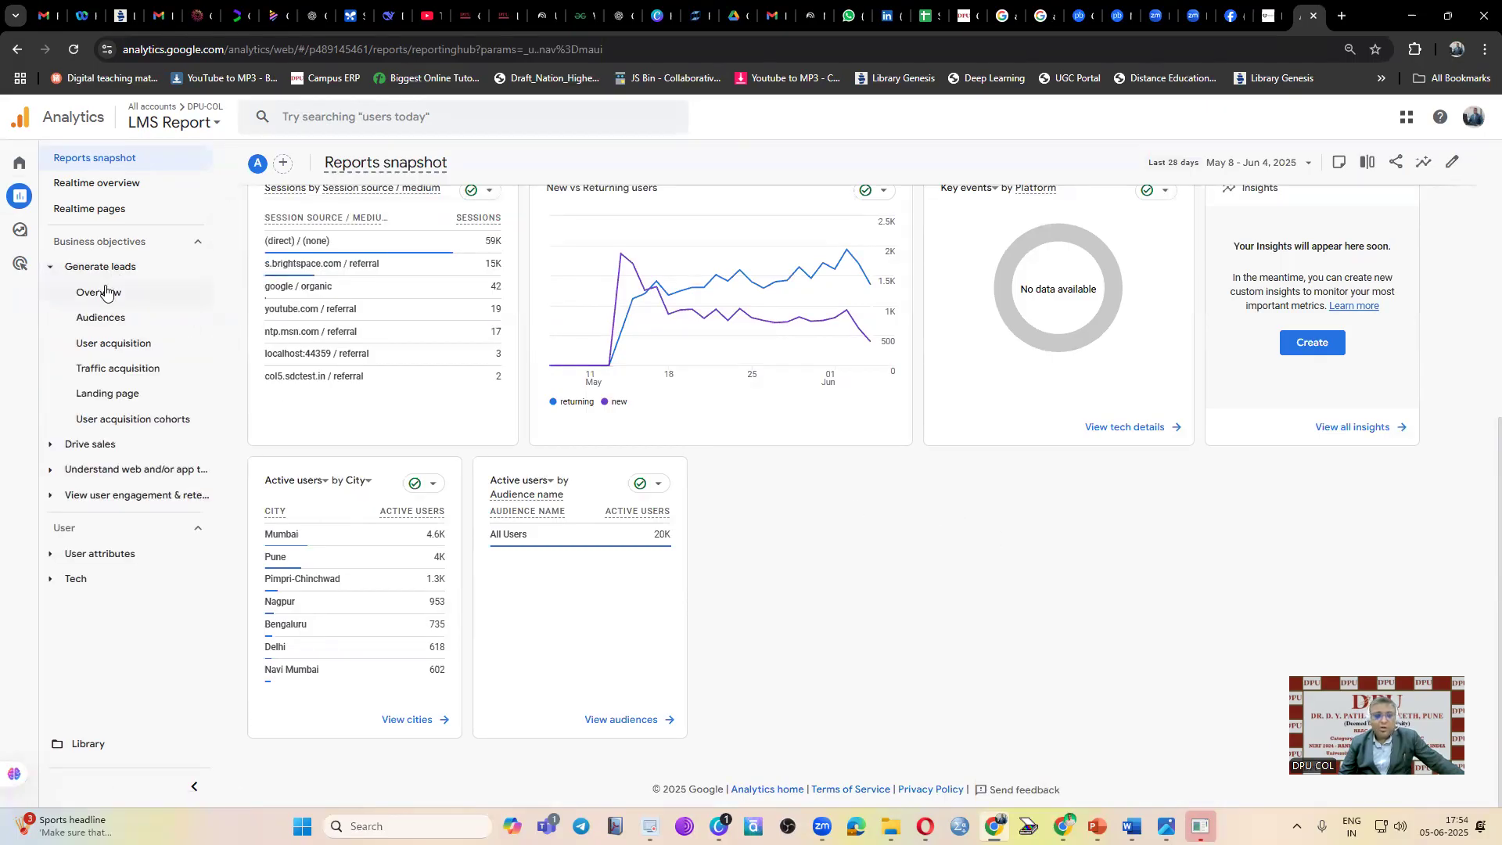
left_click(101, 294)
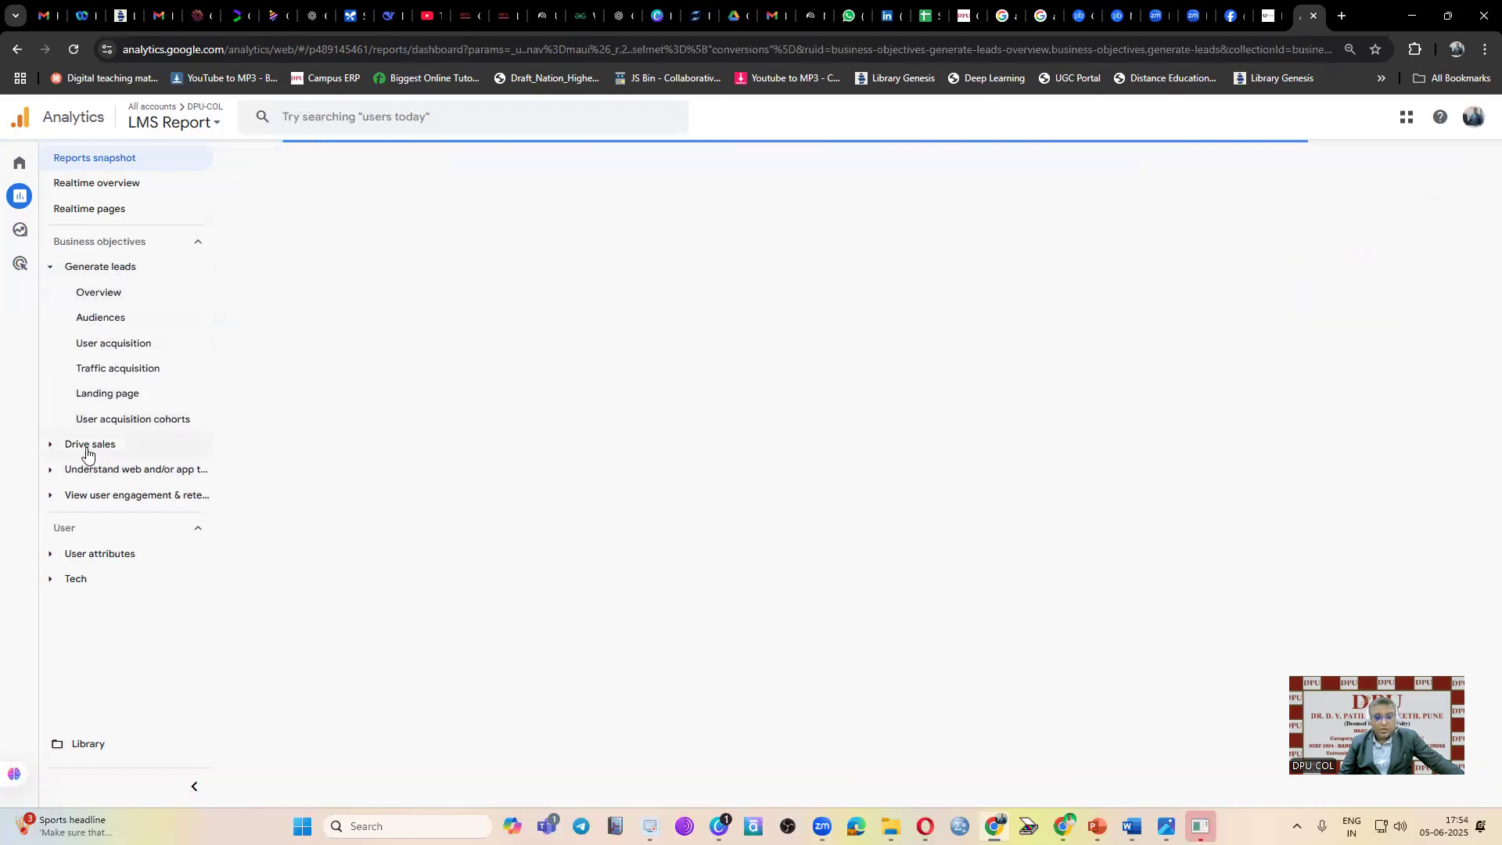
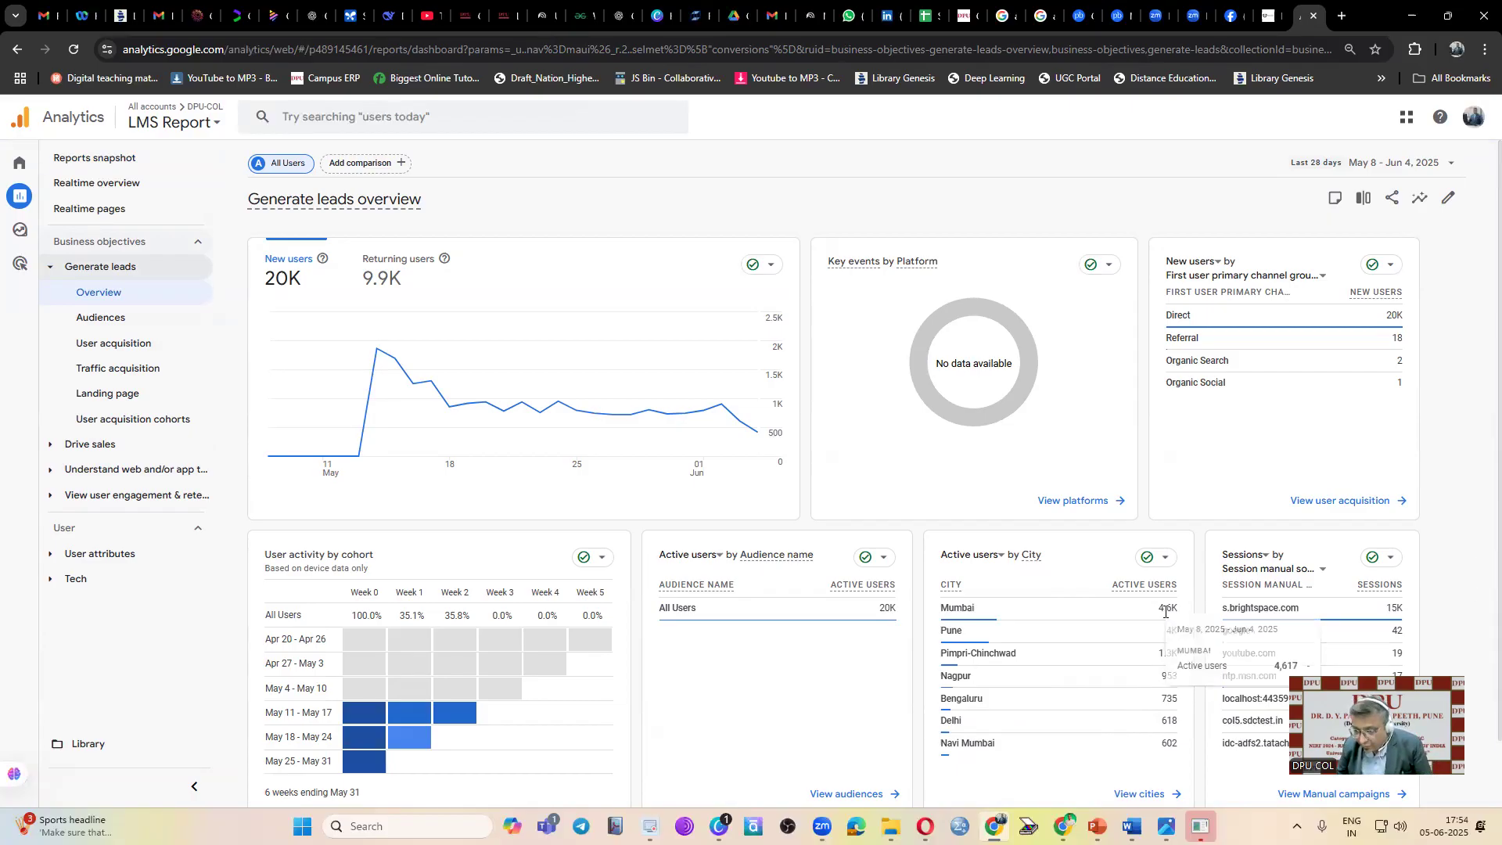
- Review the All Users audience, Traffic acquisition and Landing page reports in Google Analytics
left_click(890, 623)
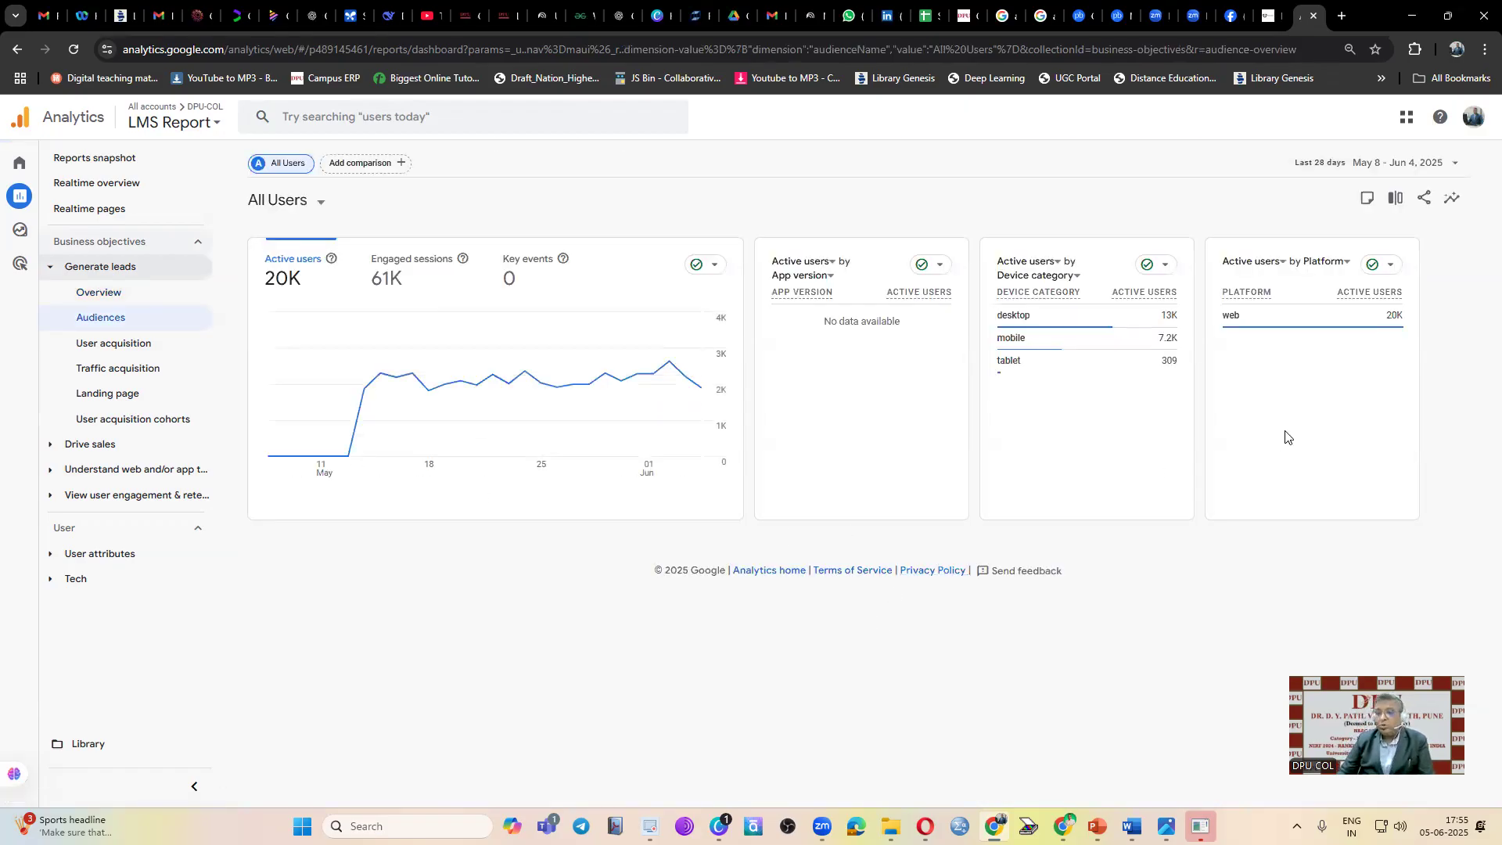
left_click(153, 348)
left_click(132, 372)
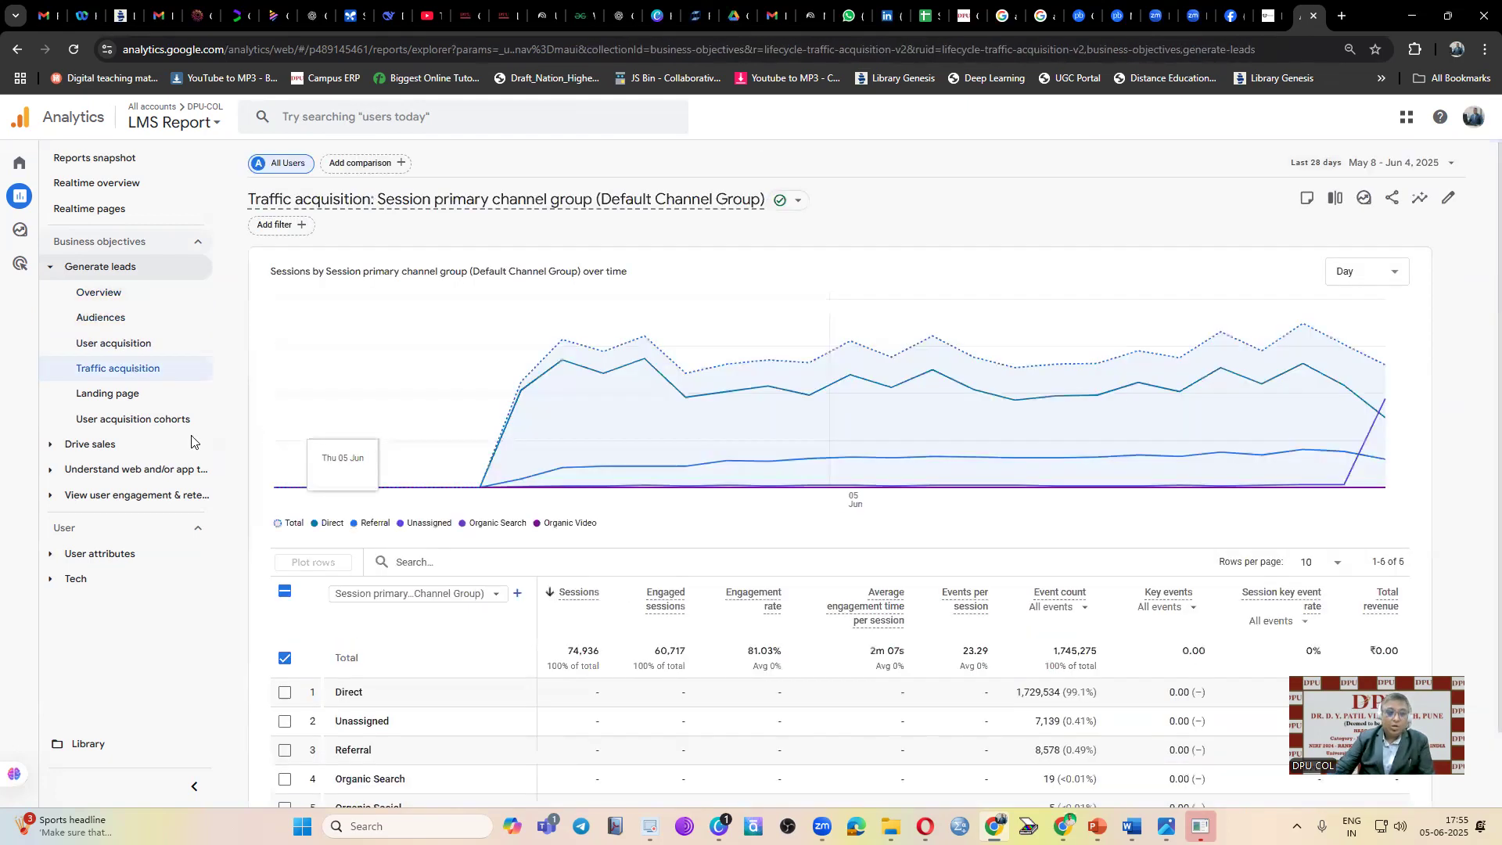
scroll(693, 609, "down", 2)
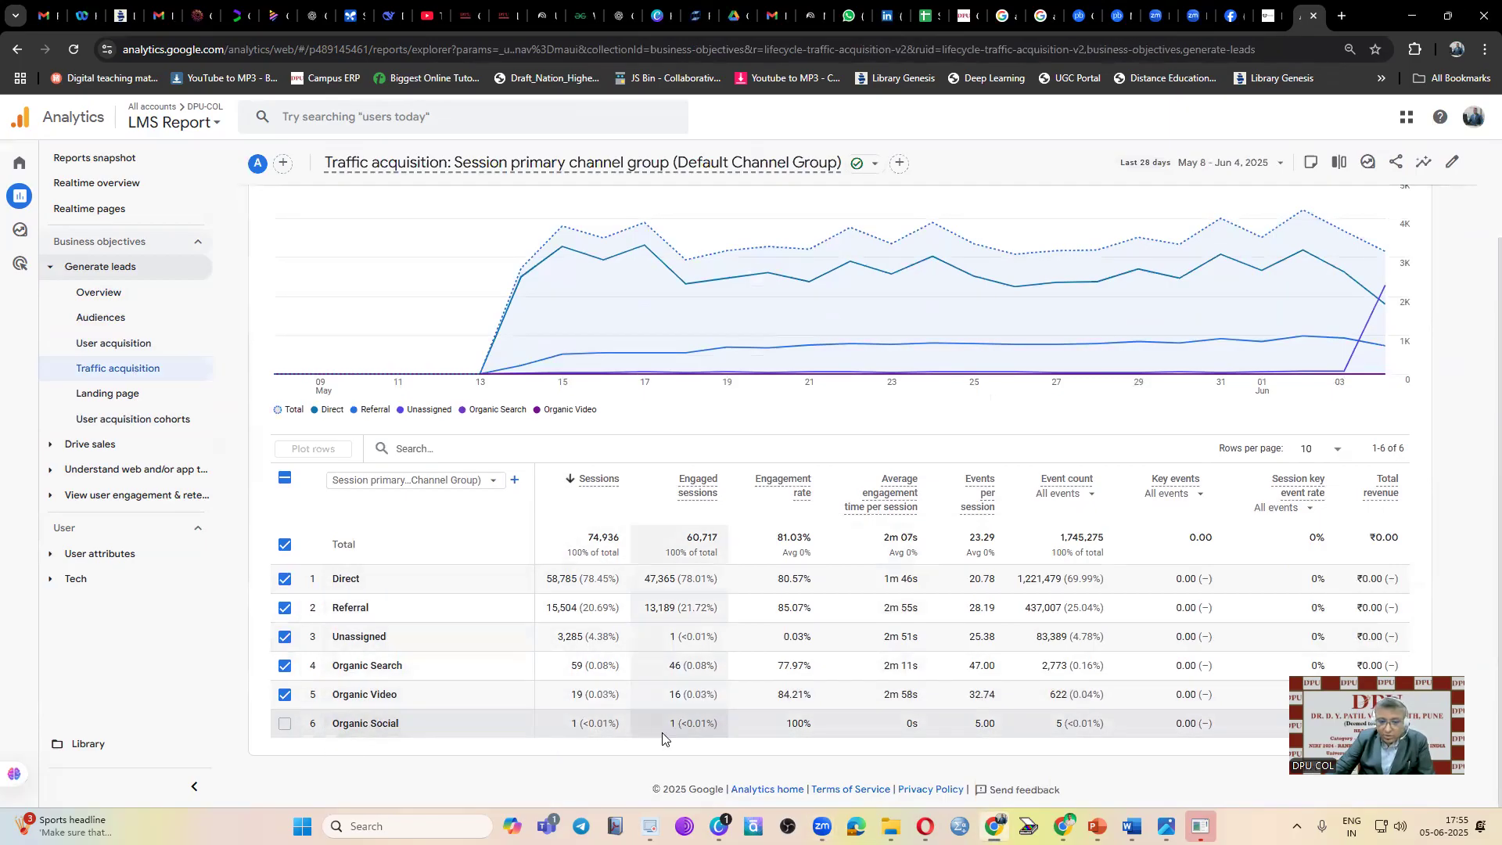
left_click(117, 393)
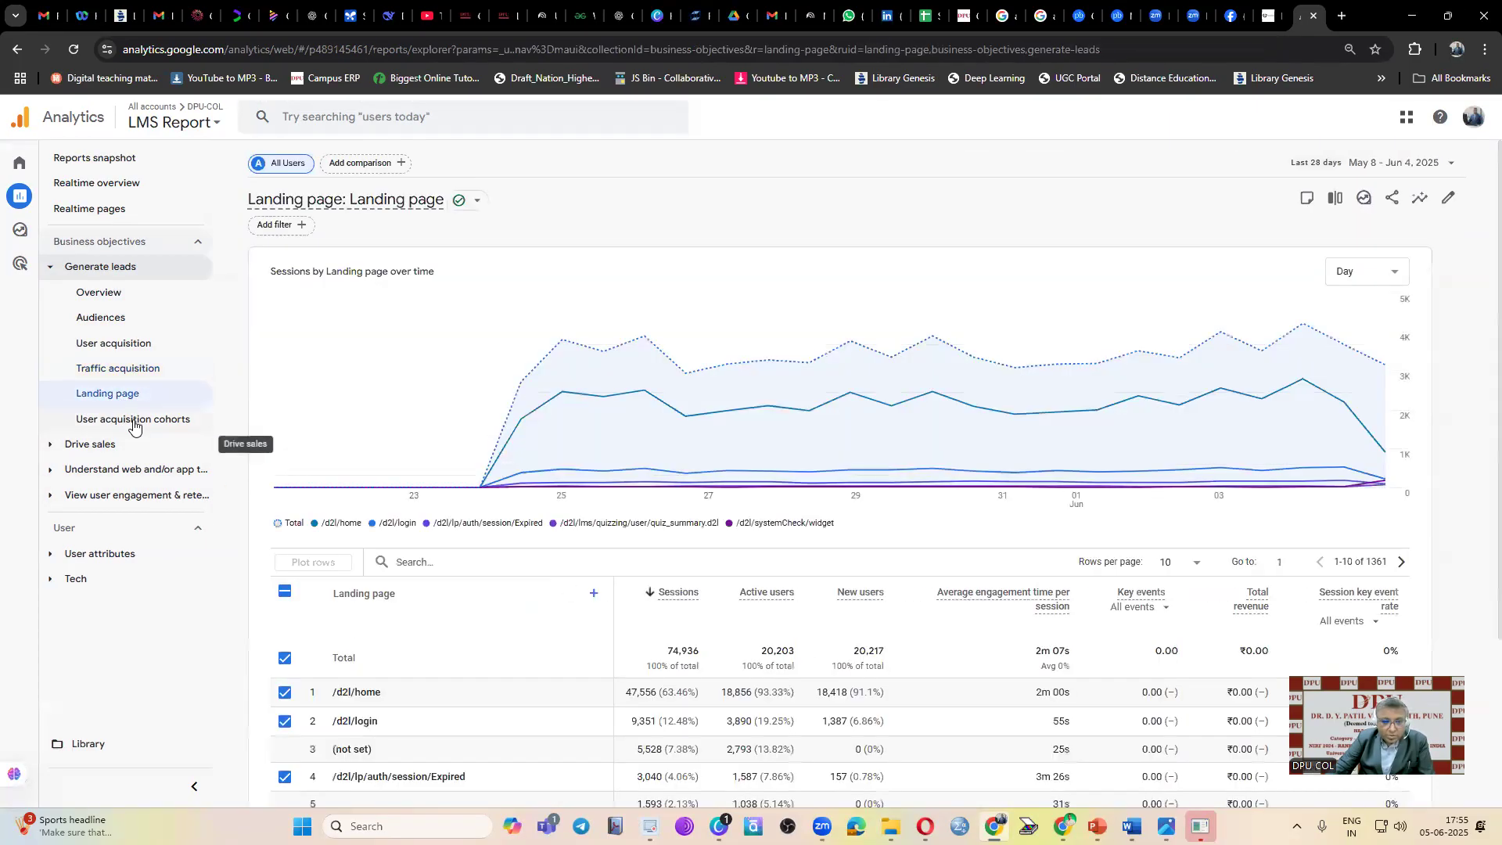
scroll(774, 692, "down", 3)
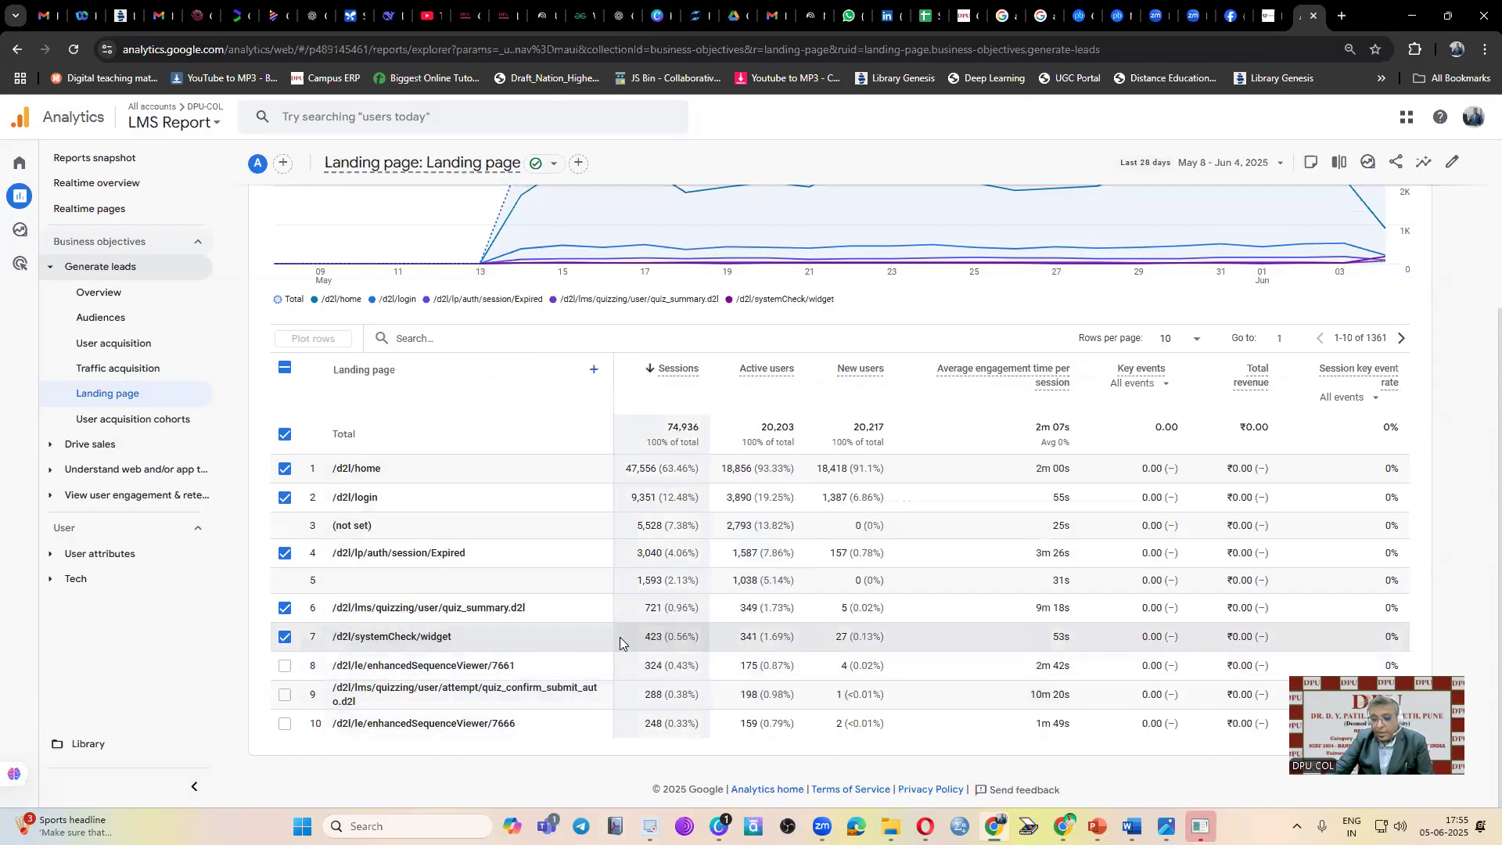
- Expand Drive sales and view User acquisition cohorts: 20,217 new users, 20,196 Direct
left_click(108, 453)
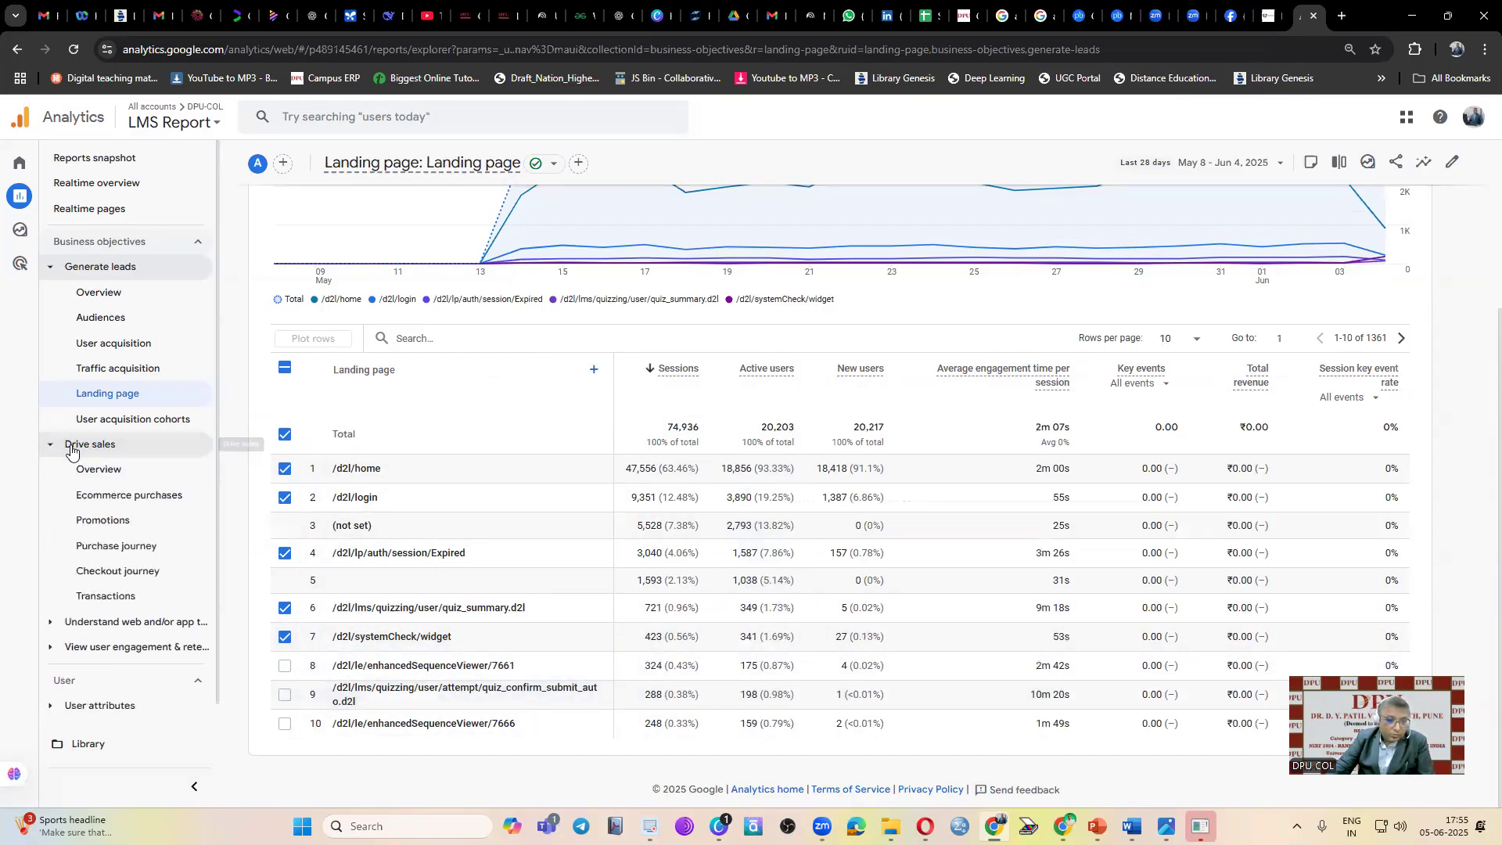
left_click(120, 420)
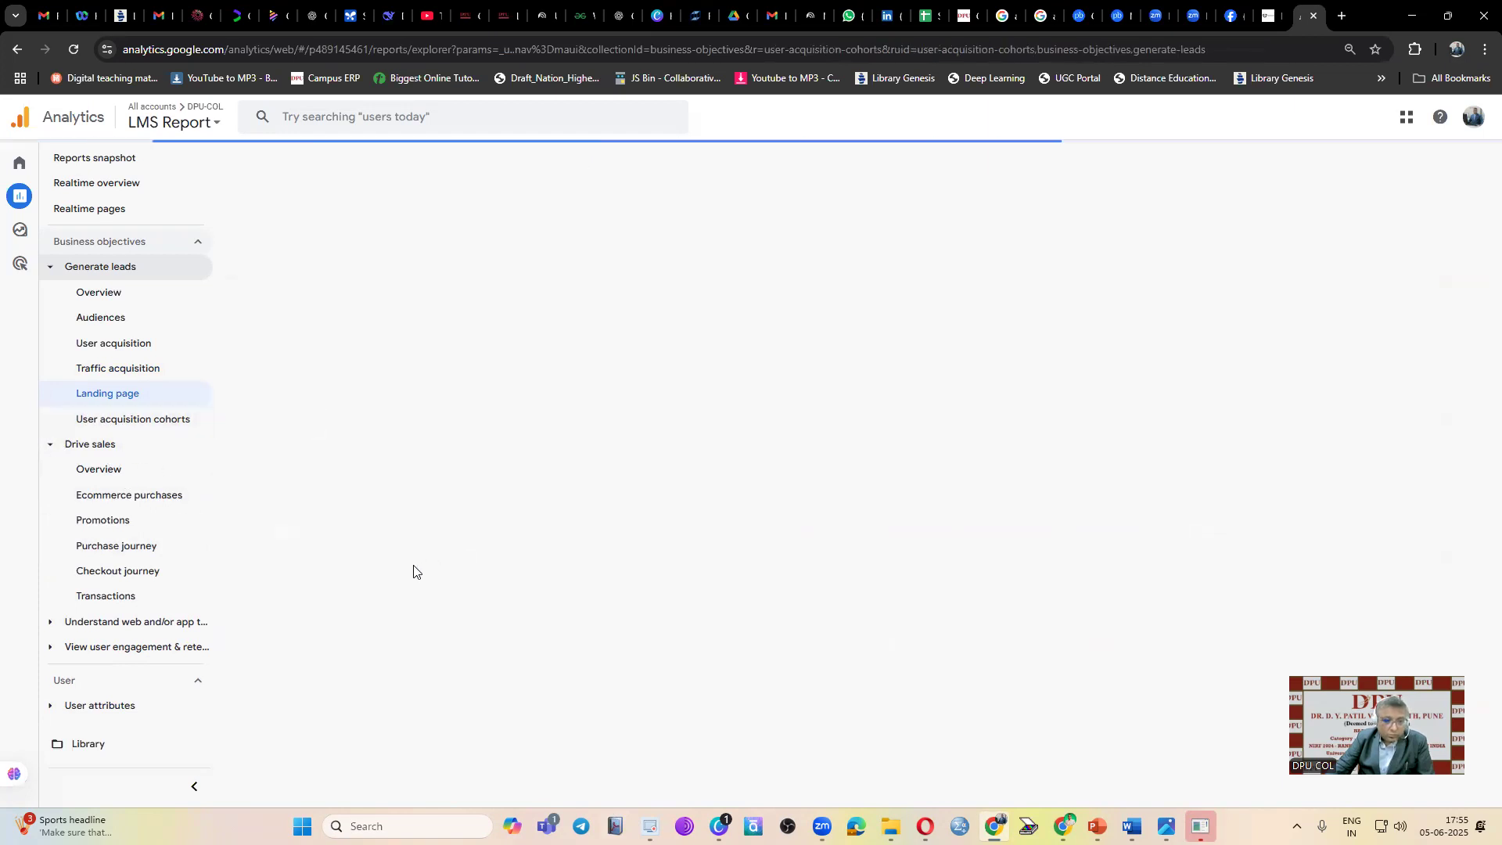
scroll(117, 717, "down", 1)
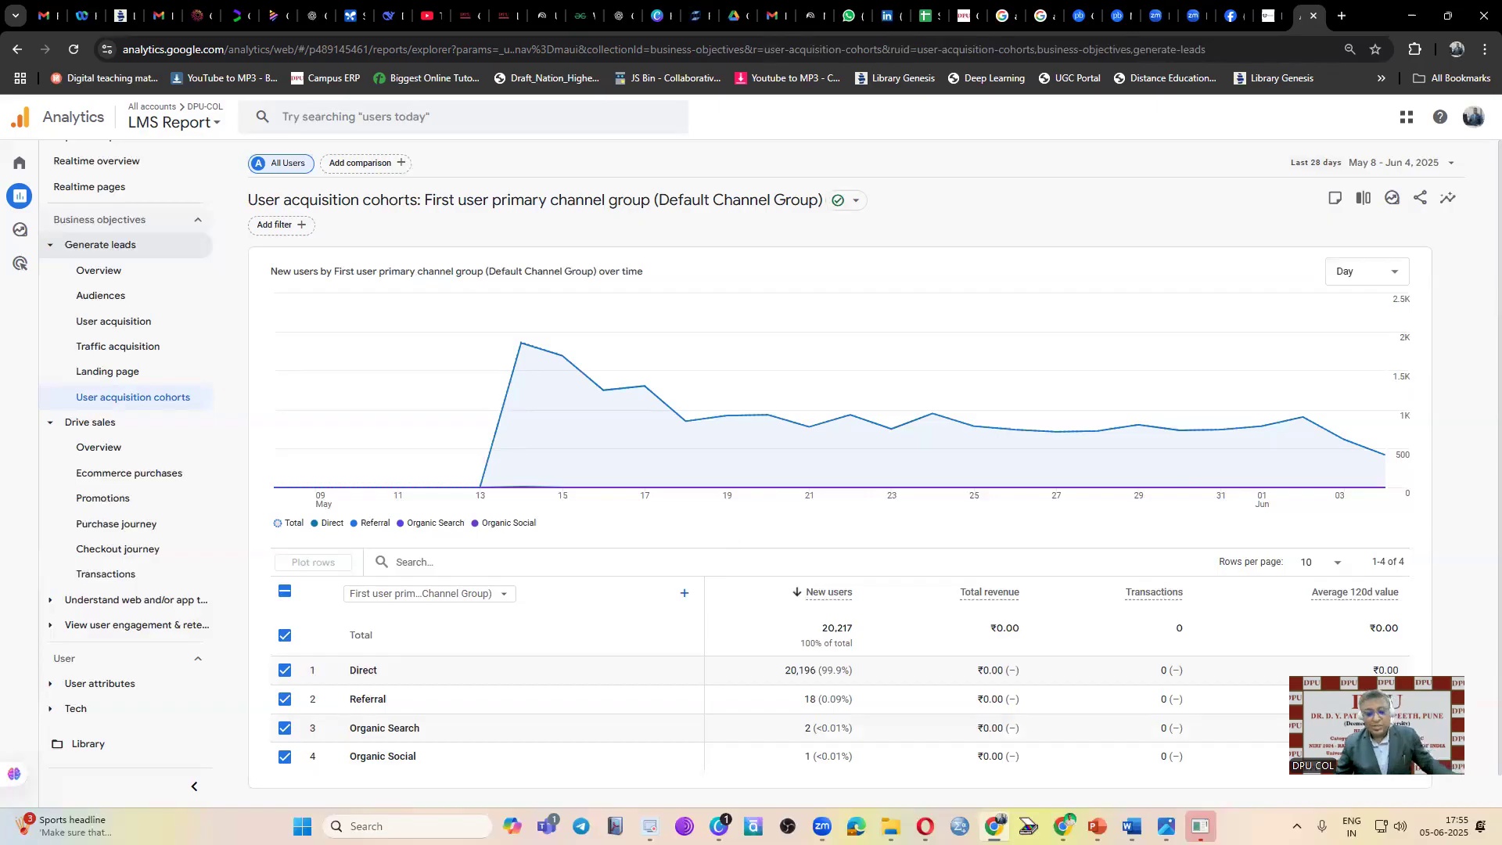
key("alt+Tab")
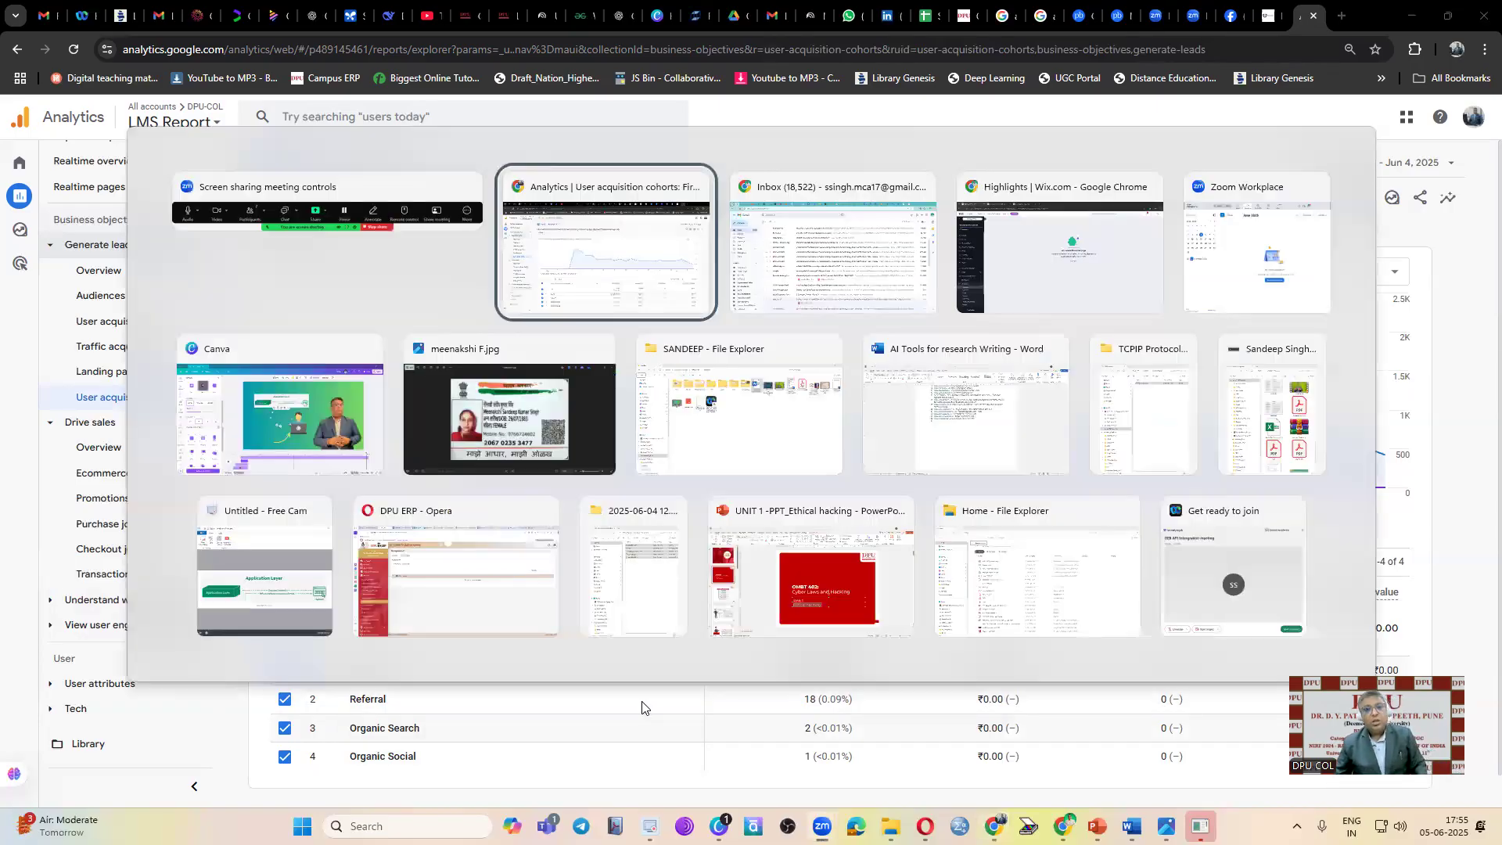
- Back in Wix, glance at the Cart Page and dashboard Setup, then return to Mysite's Website Editor
key("alt+Tab")
key("alt+Tab")
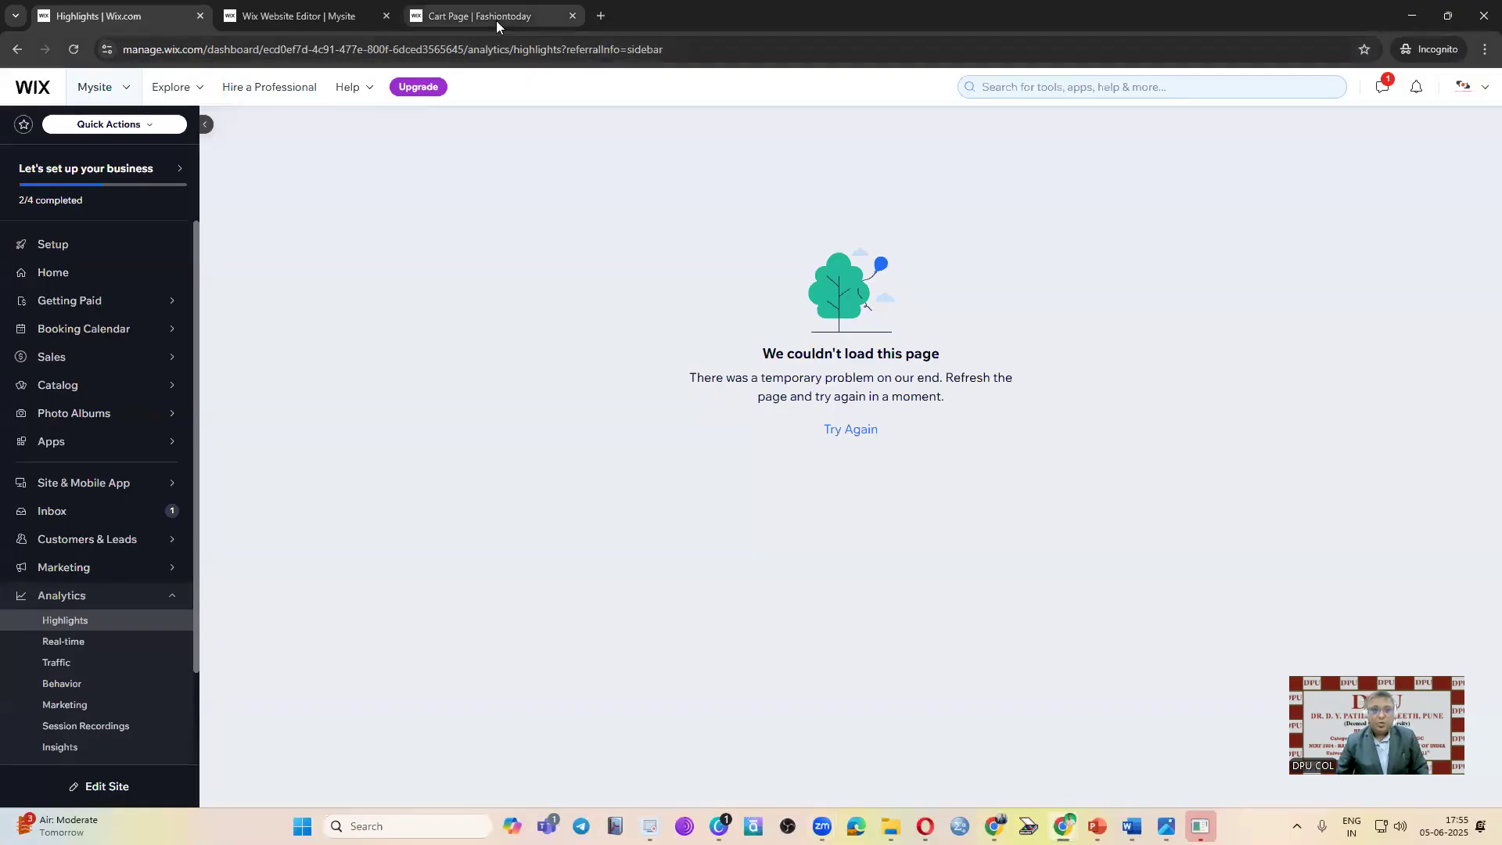
left_click(496, 19)
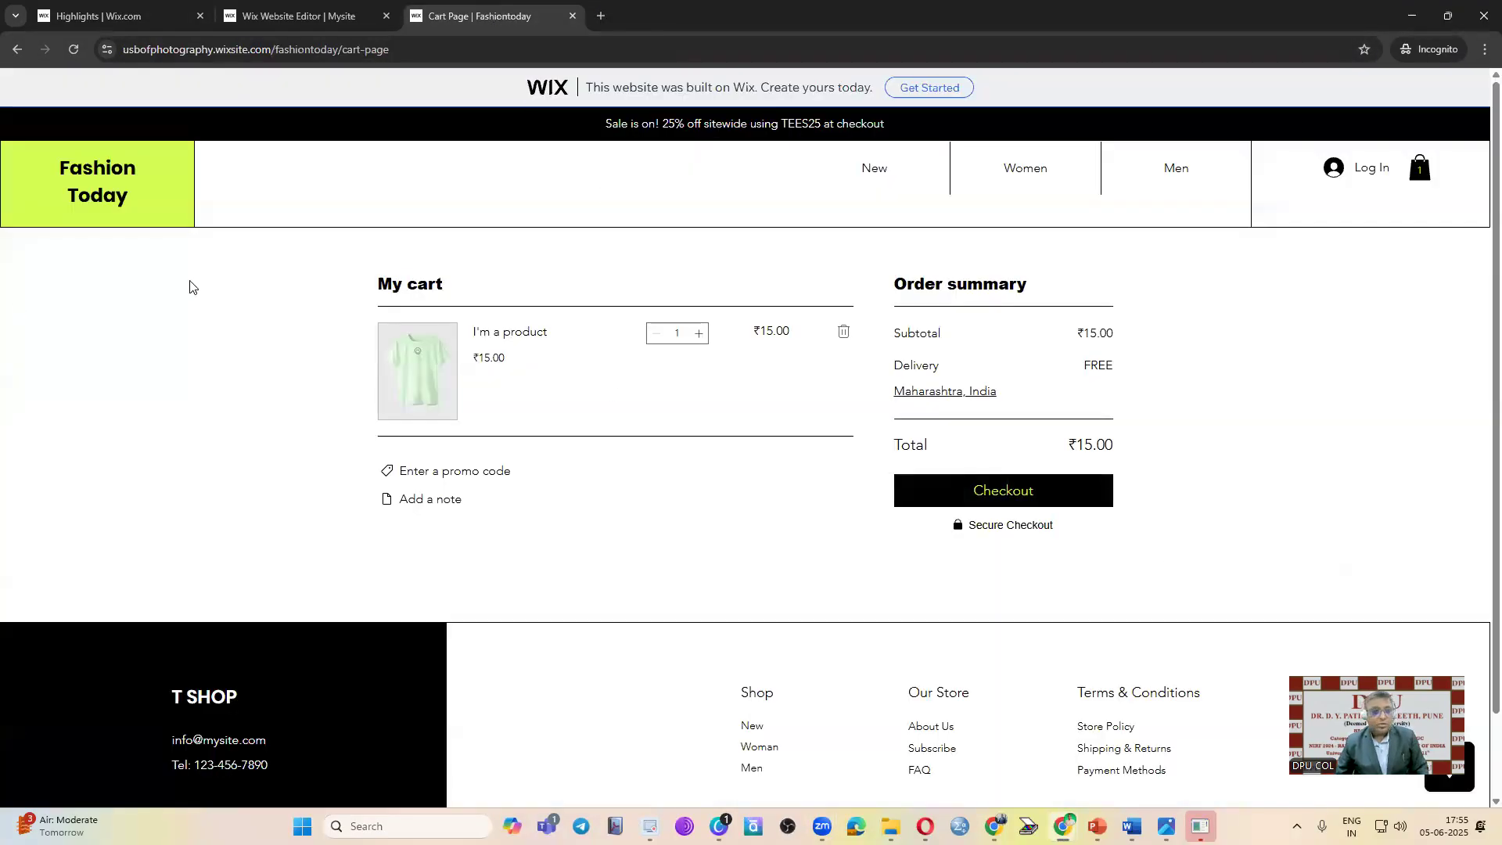
left_click(257, 19)
left_click(149, 17)
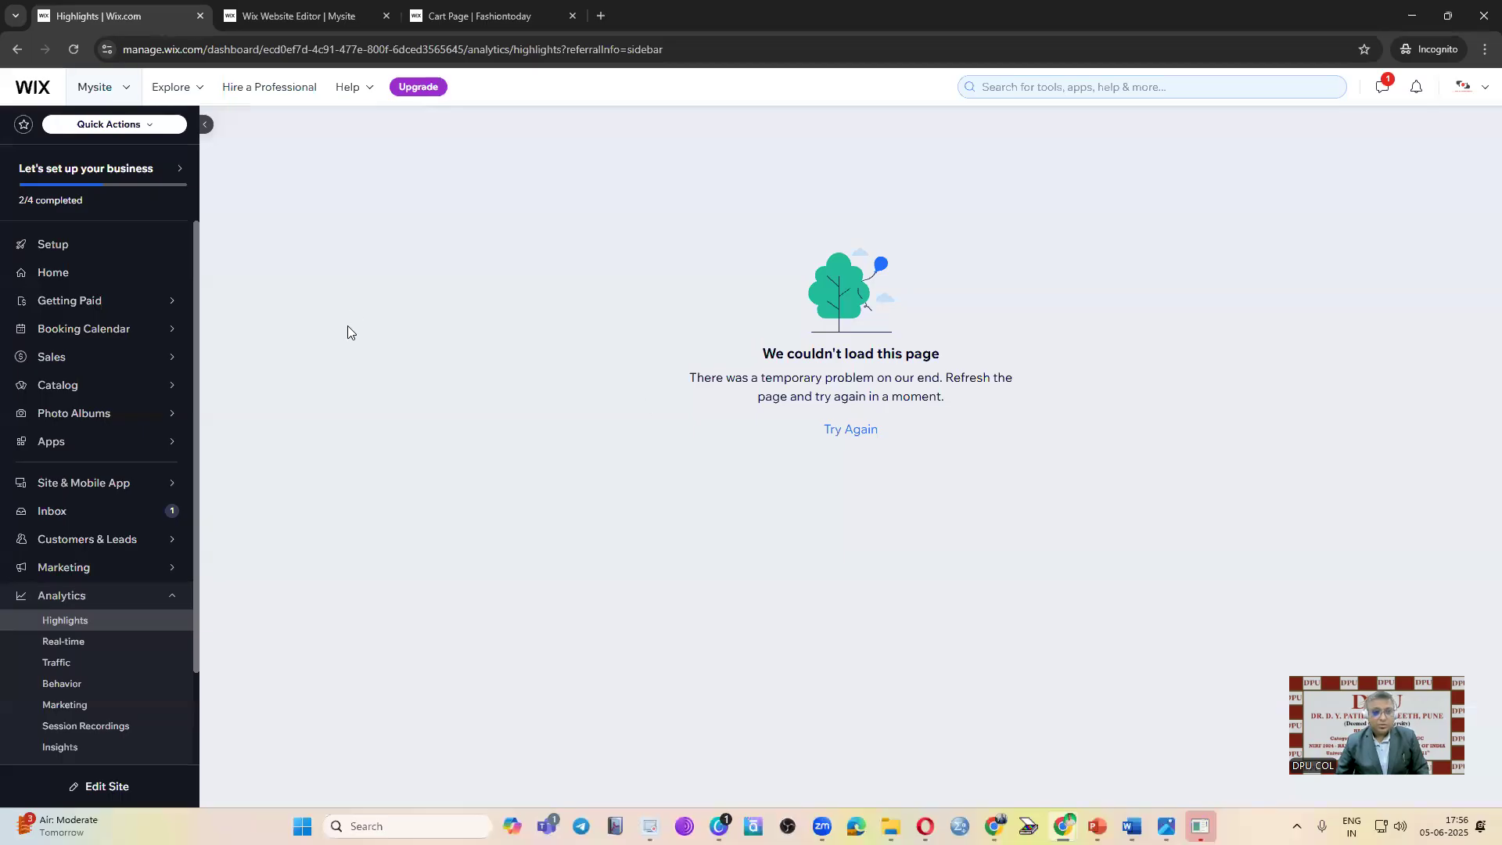
left_click(45, 245)
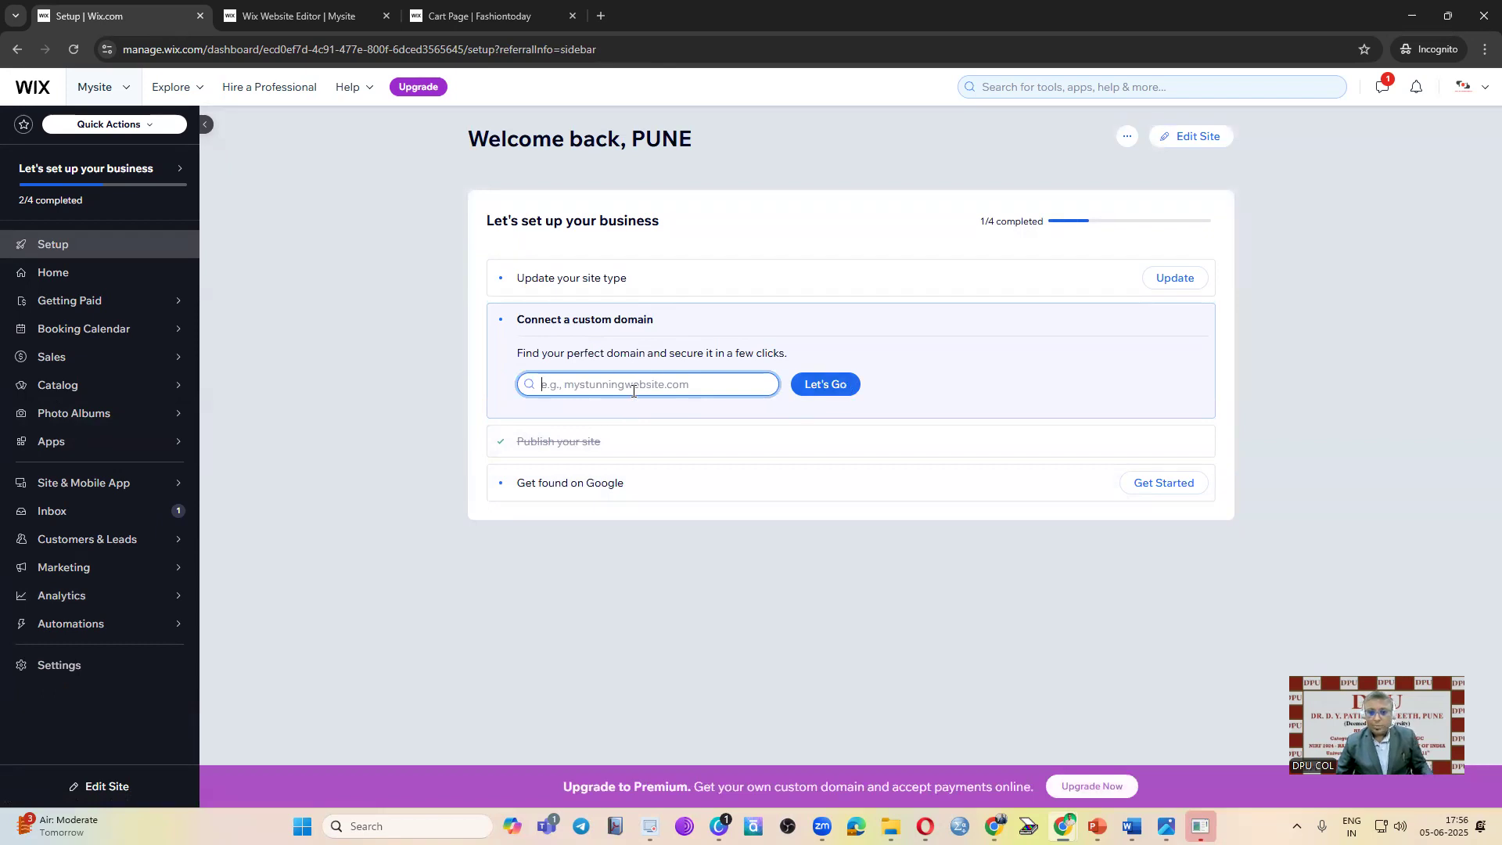
left_click(270, 15)
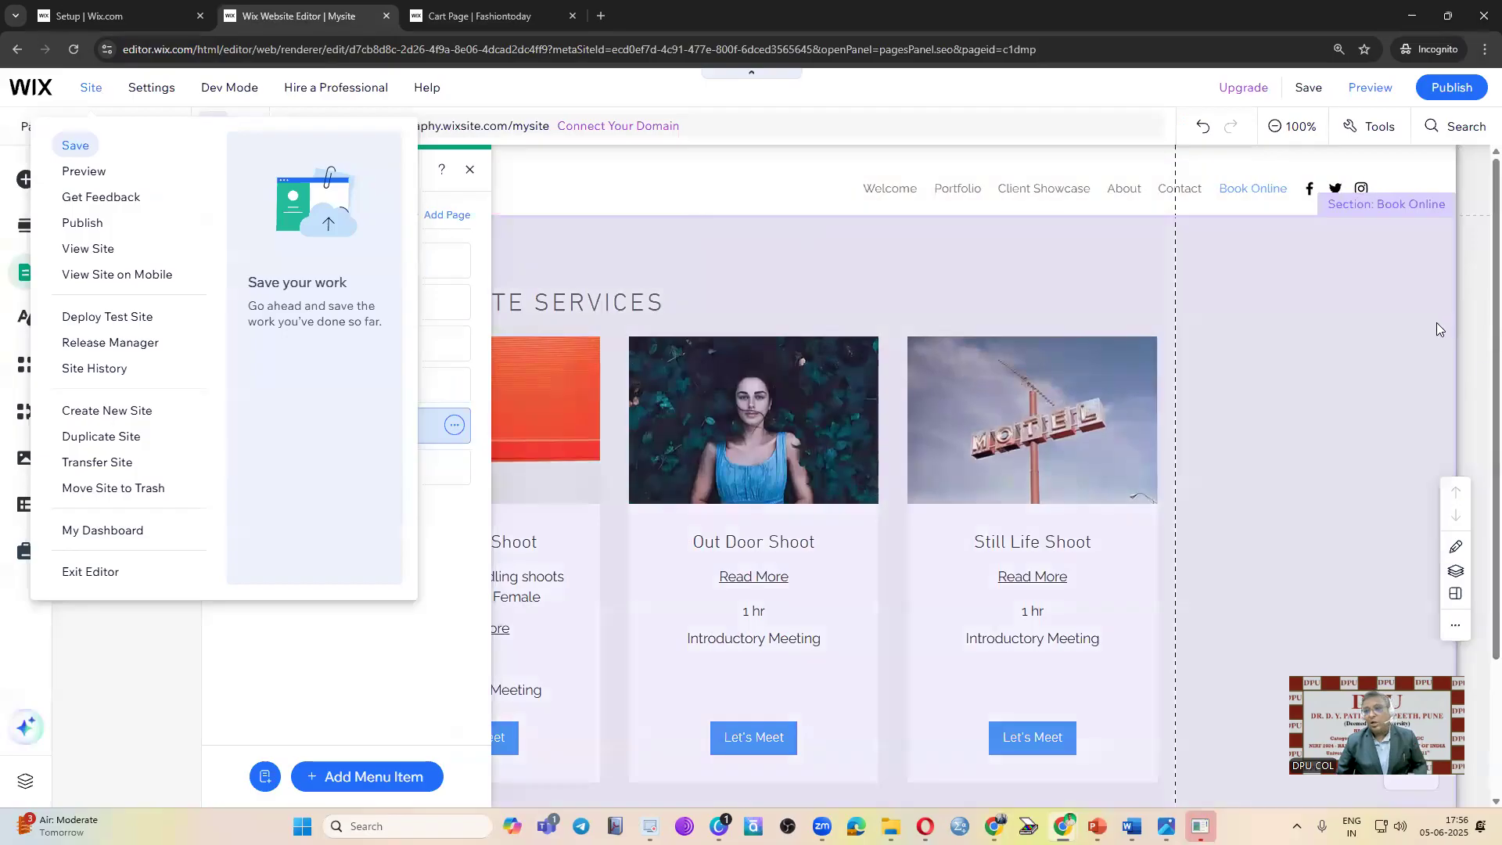
- Review the three booking services under My Business > Wix Bookings > Manage Services, then close that dashboard
left_click(1380, 348)
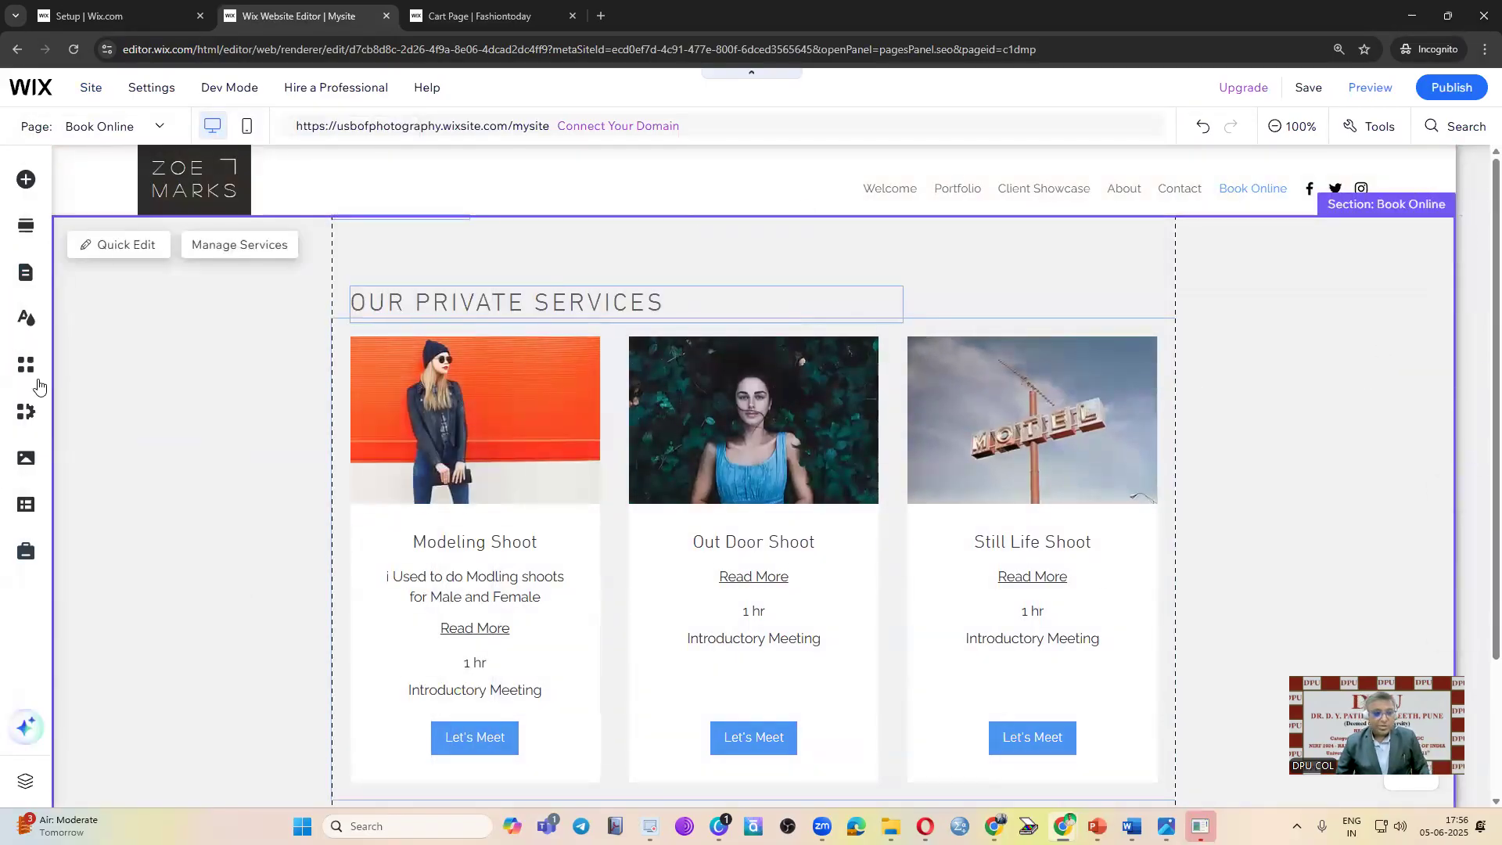
left_click(22, 420)
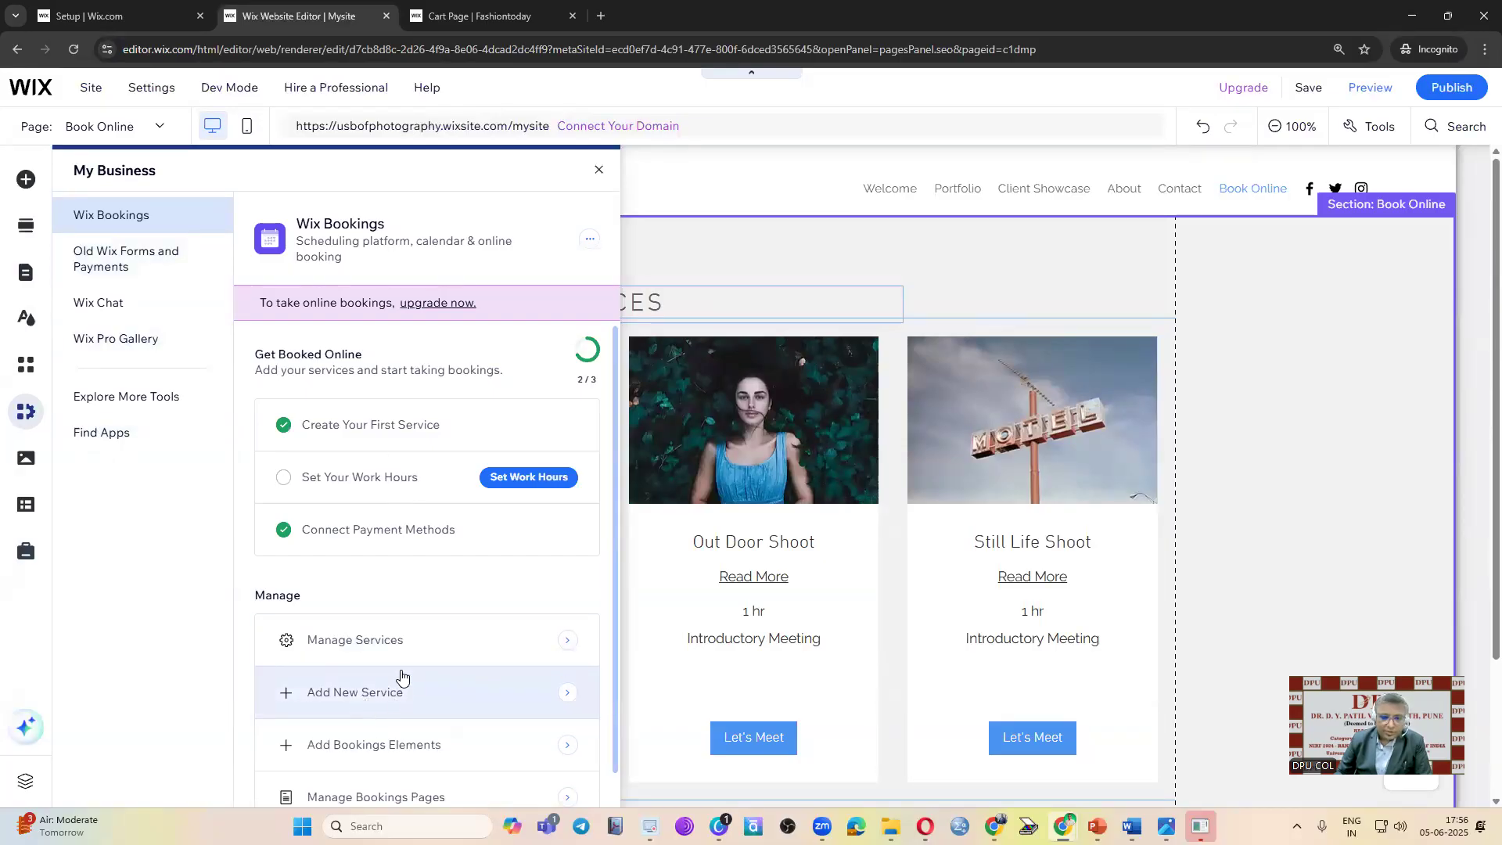
left_click(376, 638)
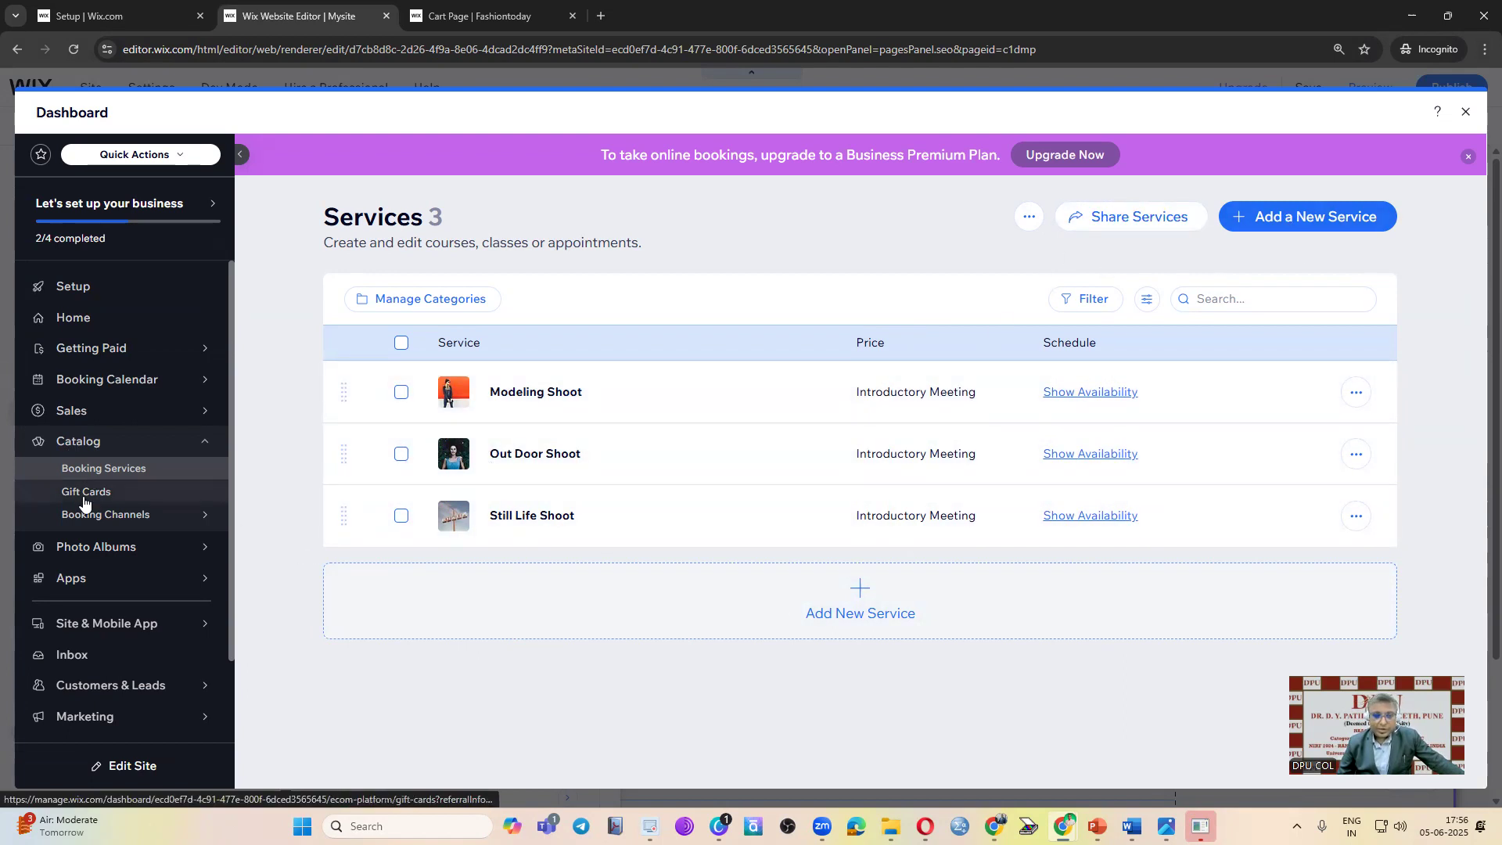
left_click(505, 16)
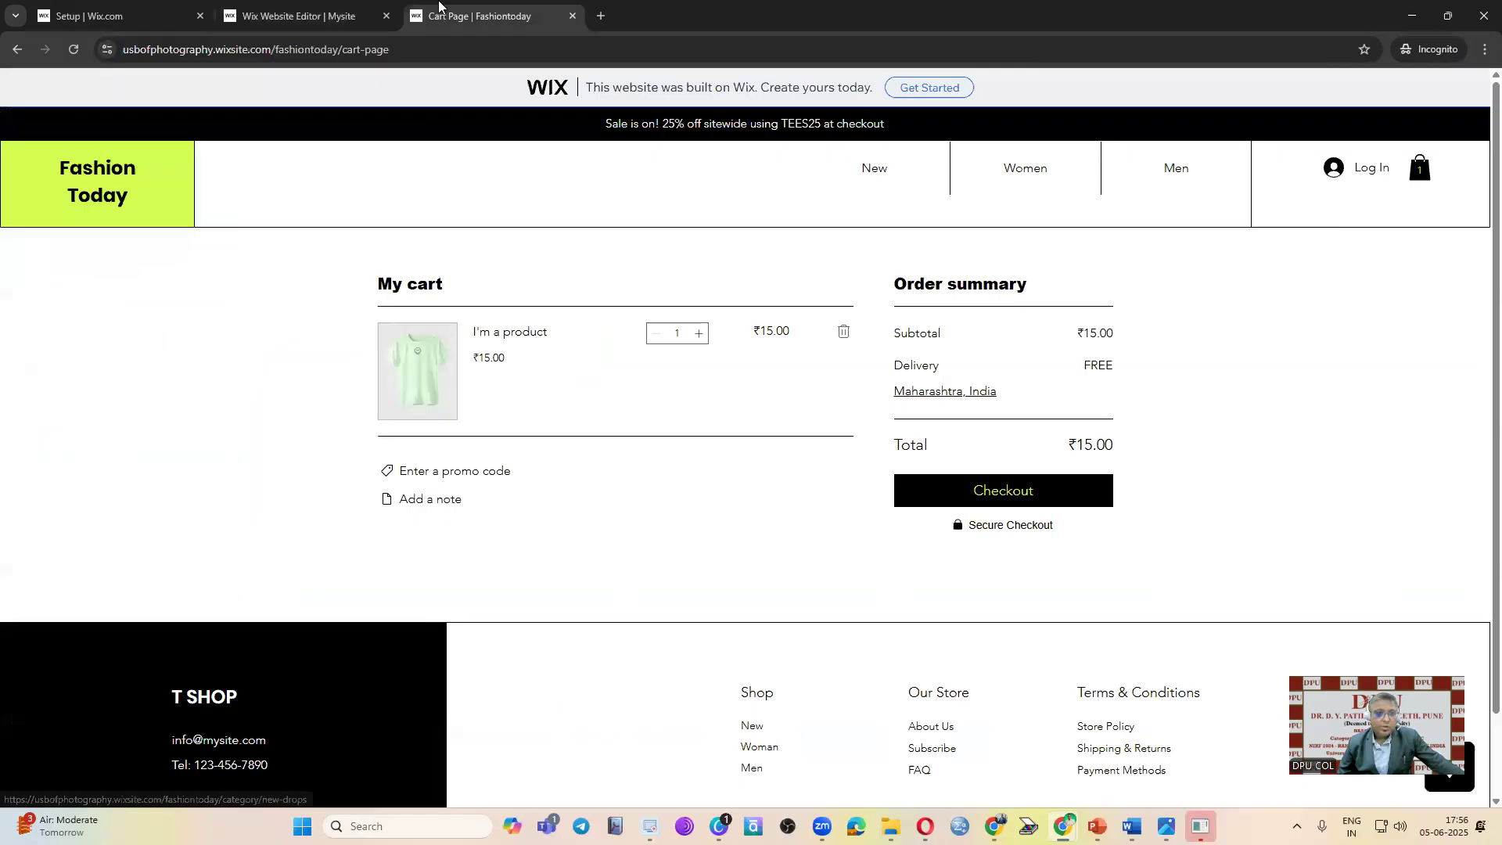
left_click(305, 16)
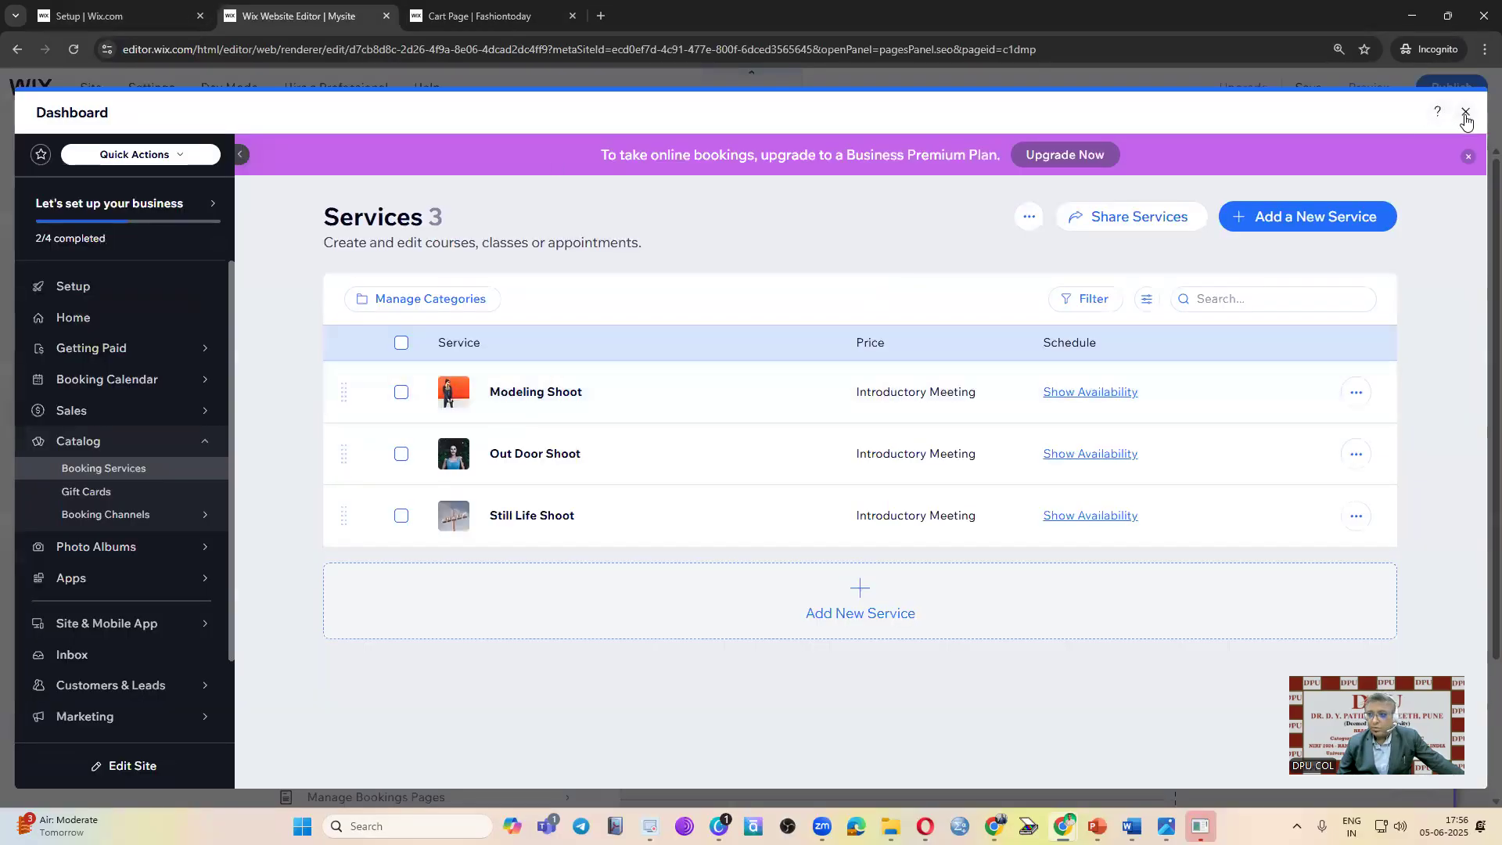
left_click(1467, 116)
- View the published live site via Site > View Site, then close its tab
left_click(94, 91)
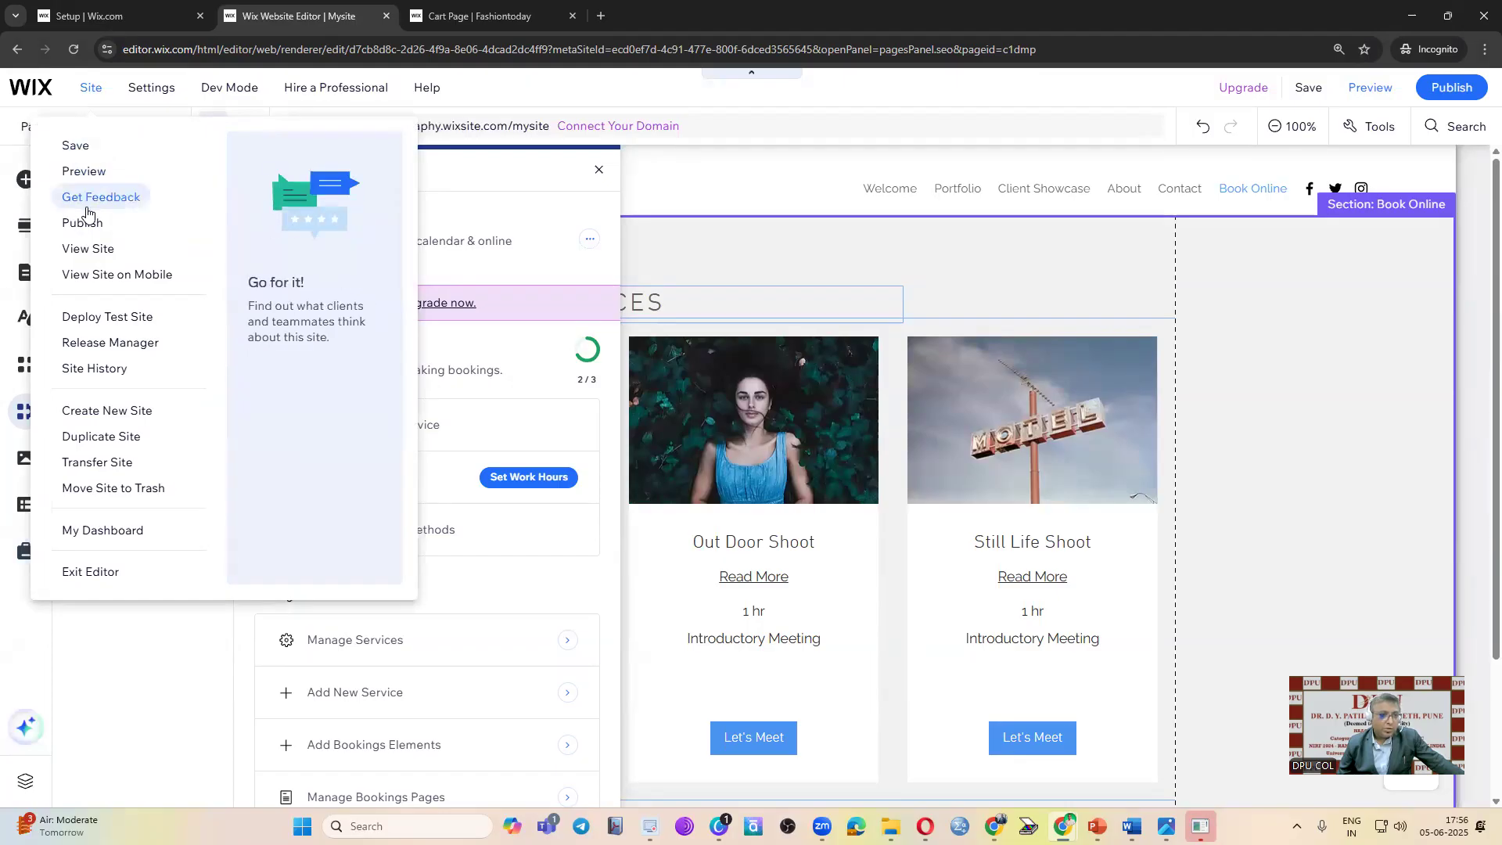
left_click(88, 248)
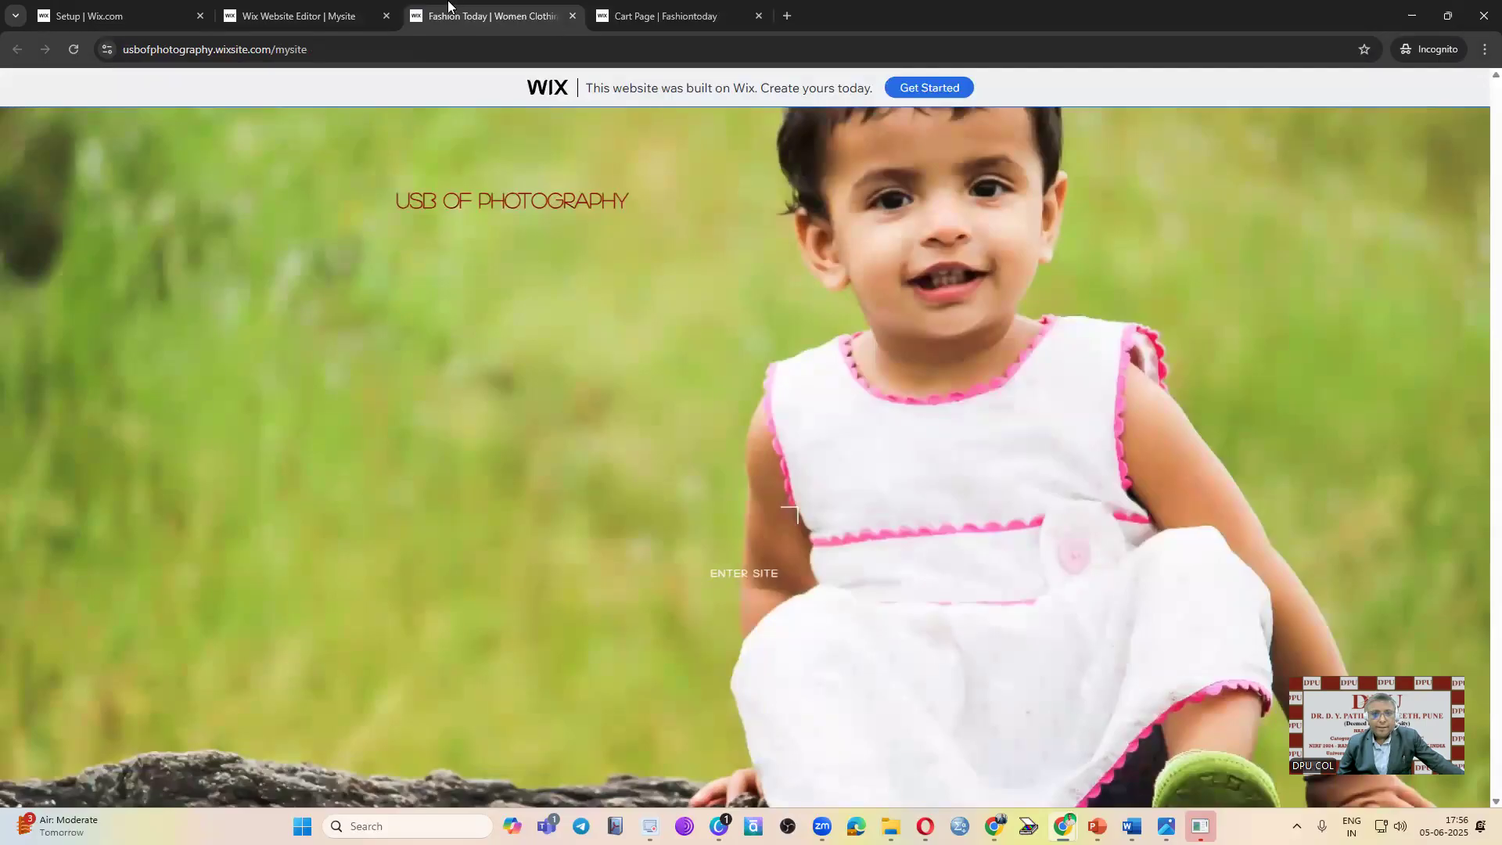
left_click(572, 17)
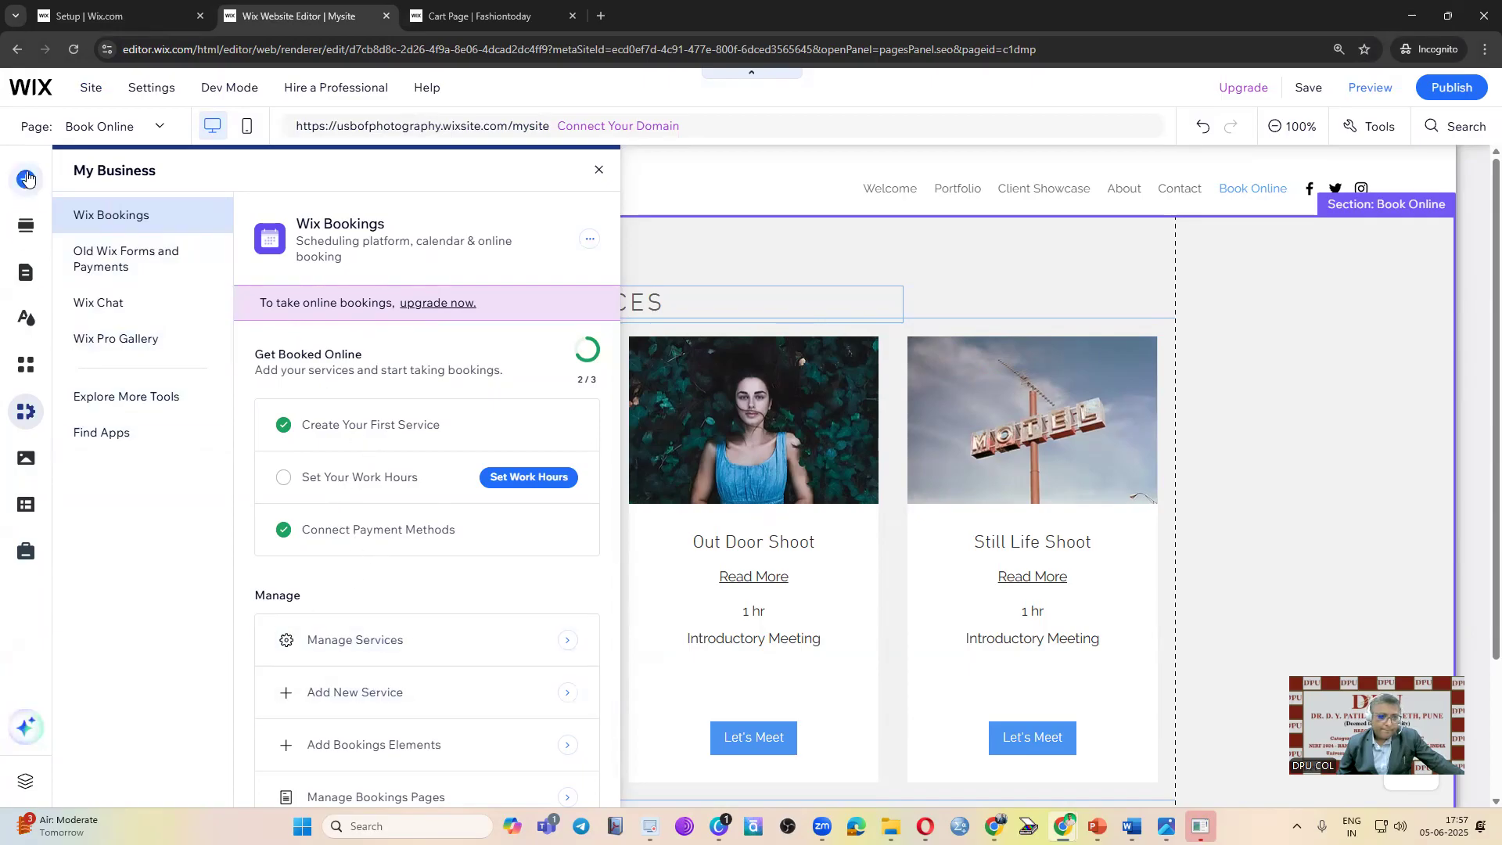
- Switch the editor to the Welcome page and open the site dashboard in a new tab
left_click(154, 129)
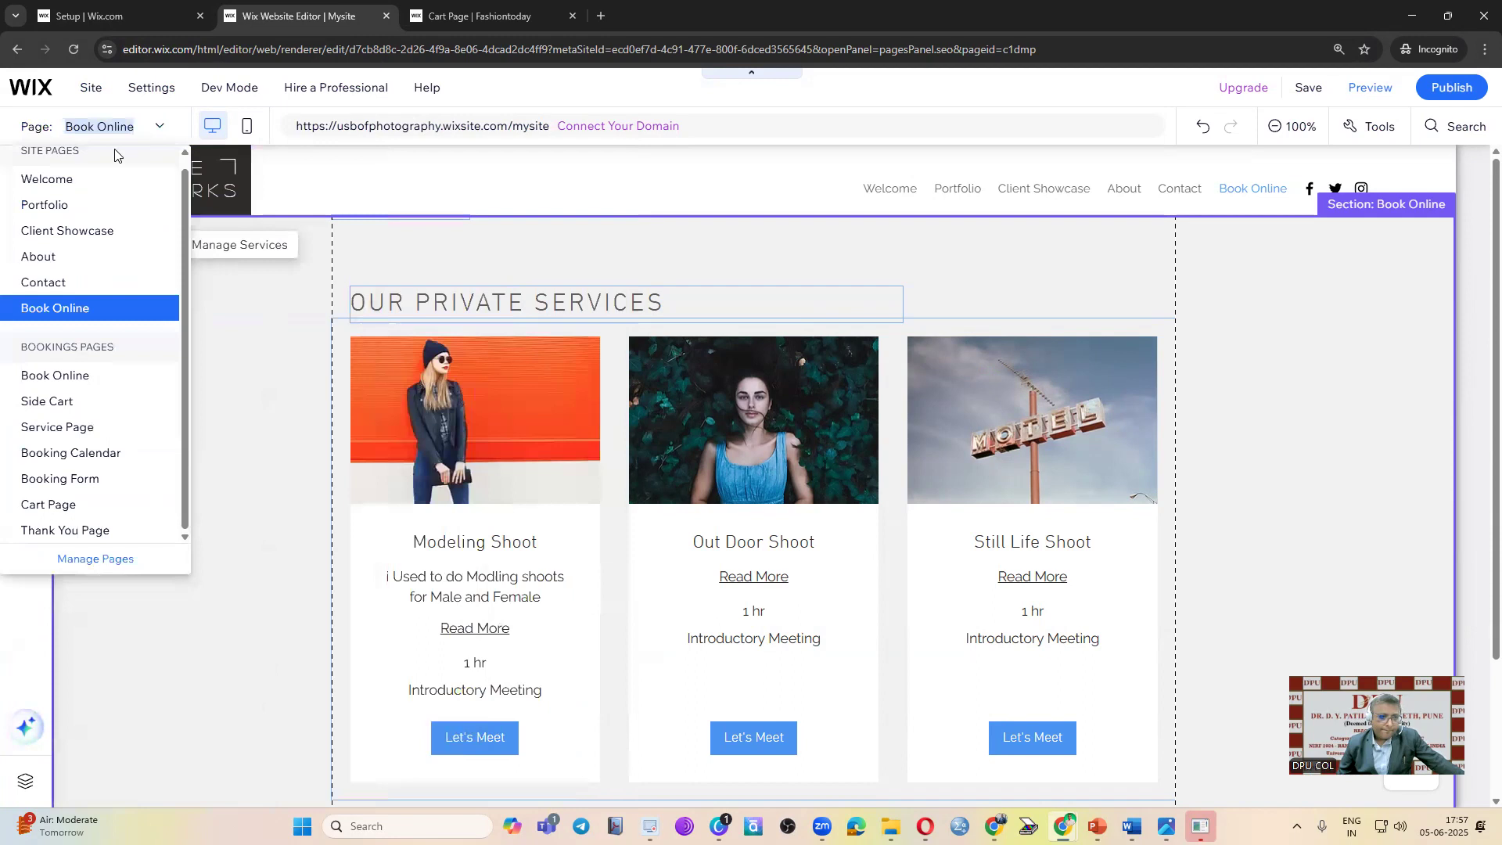
left_click(53, 183)
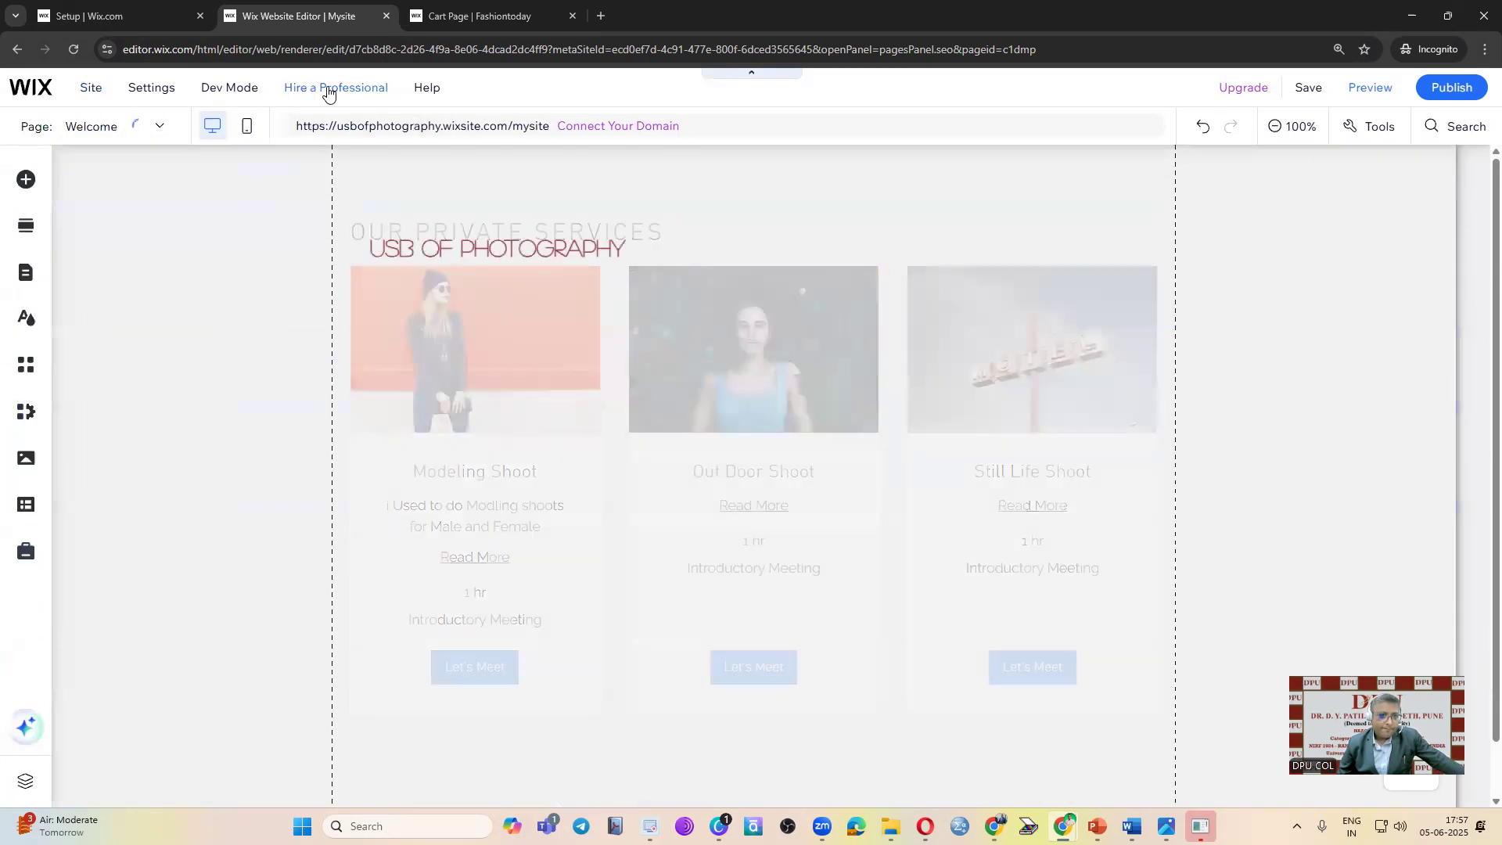
left_click(93, 93)
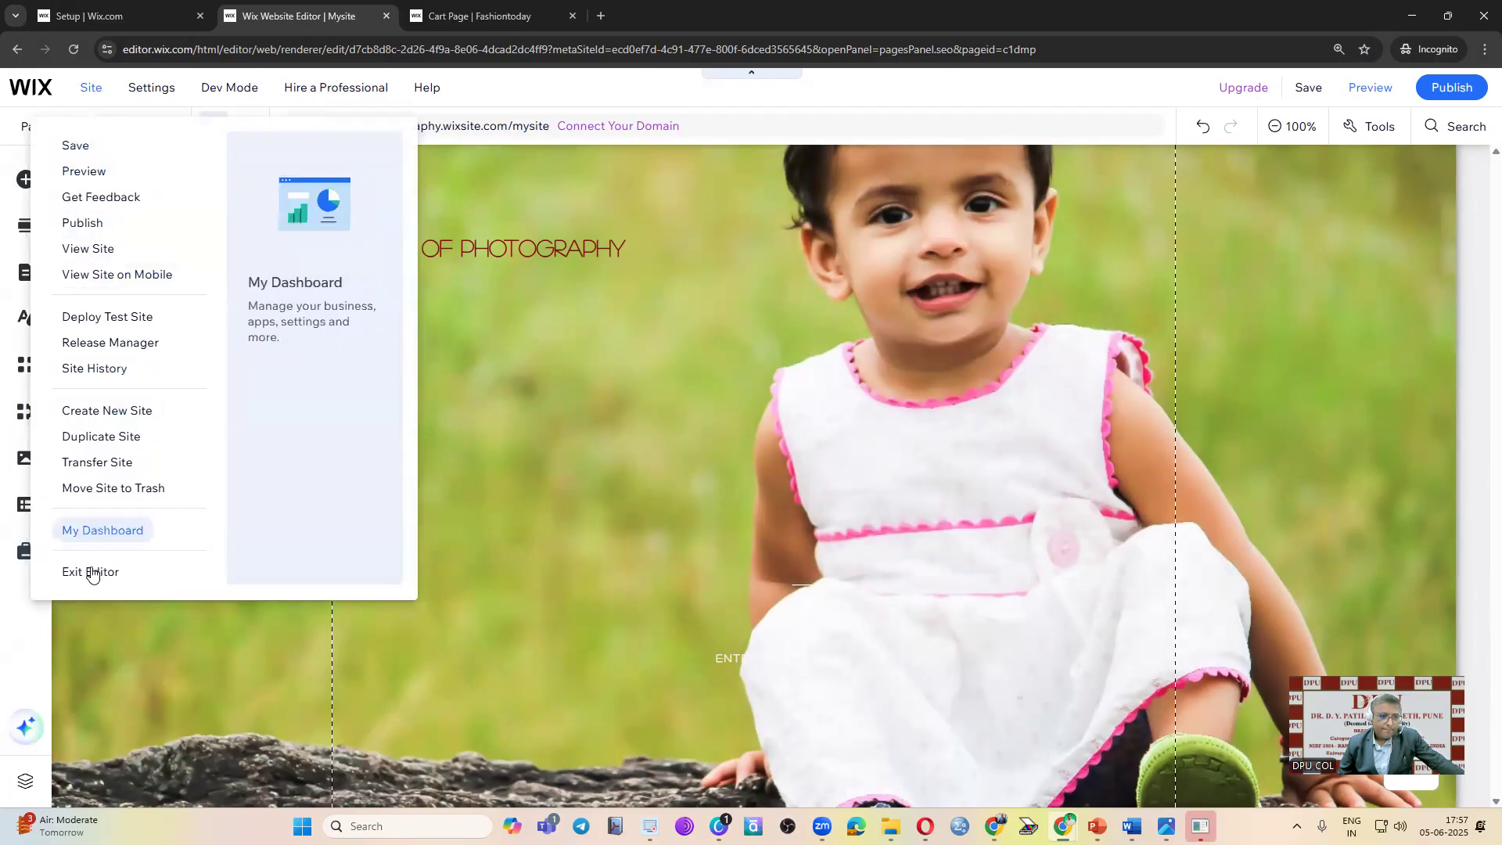
left_click(107, 534)
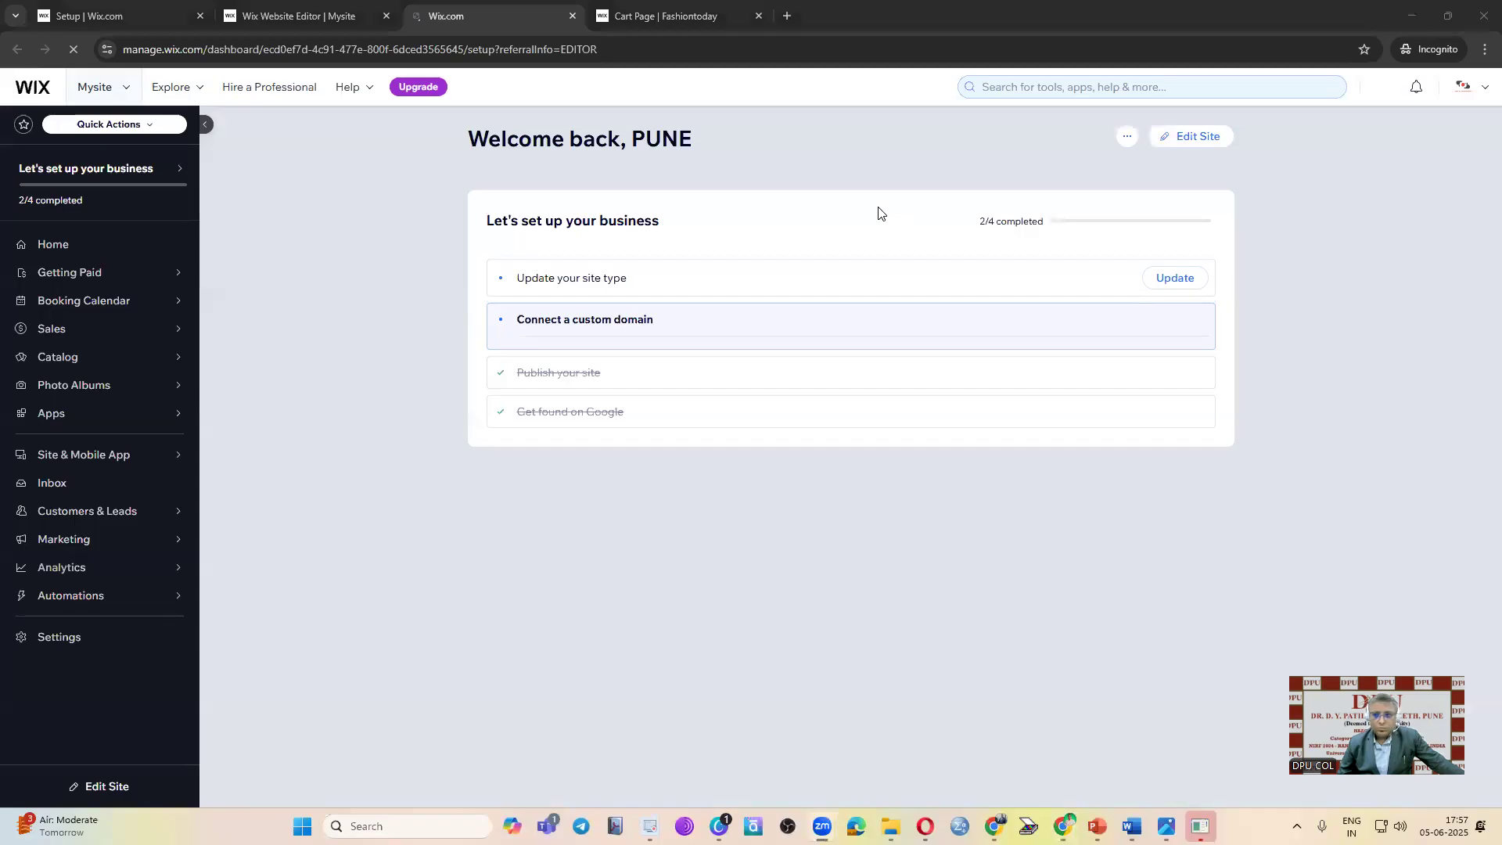
- Go back to editing the site, then return to the dashboard's 2/4 setup checklist
left_click(1129, 136)
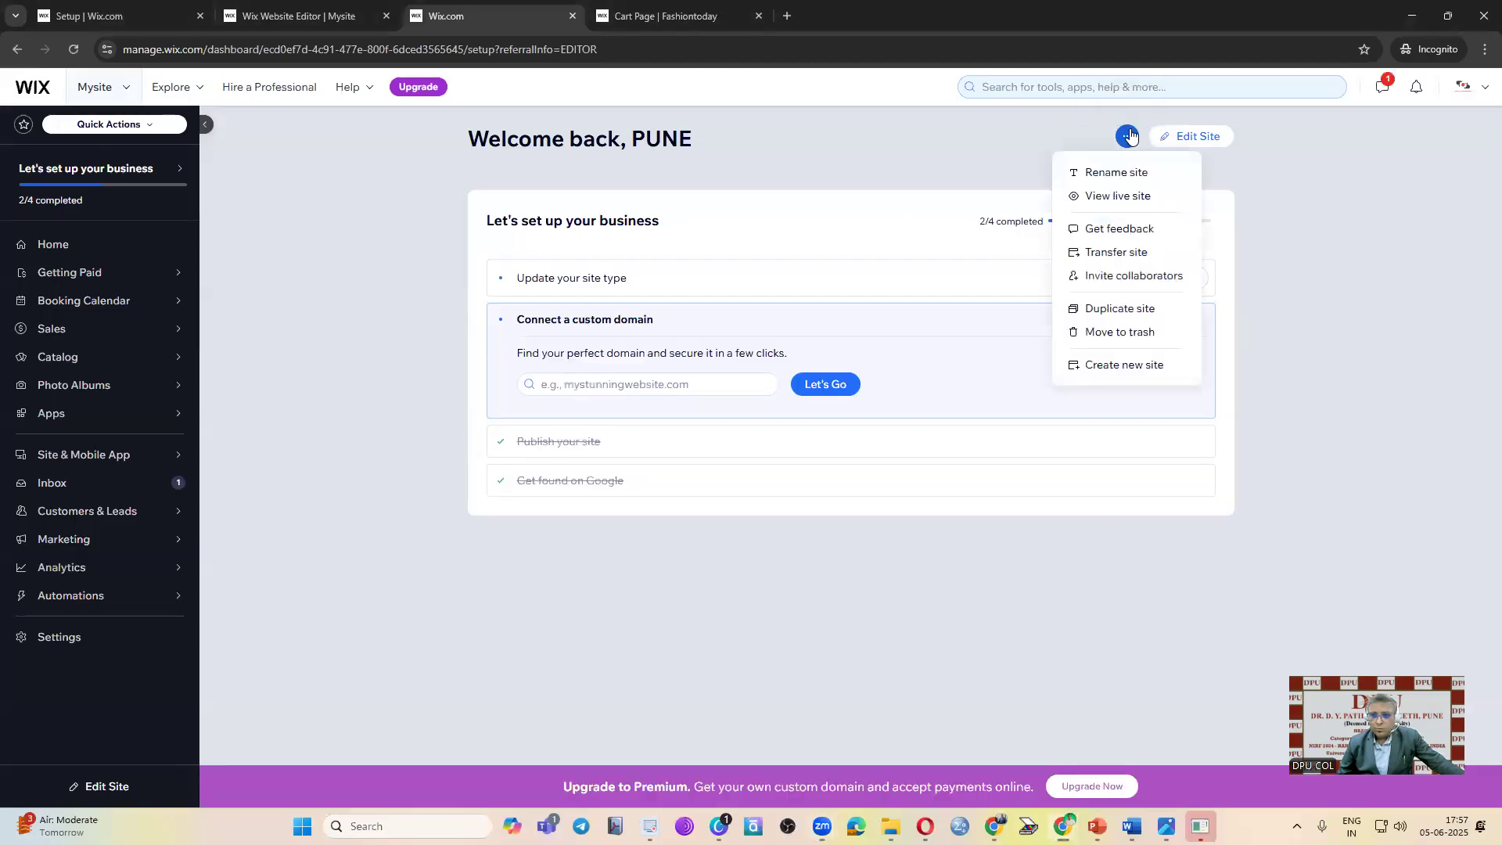
left_click(1189, 136)
left_click(820, 149)
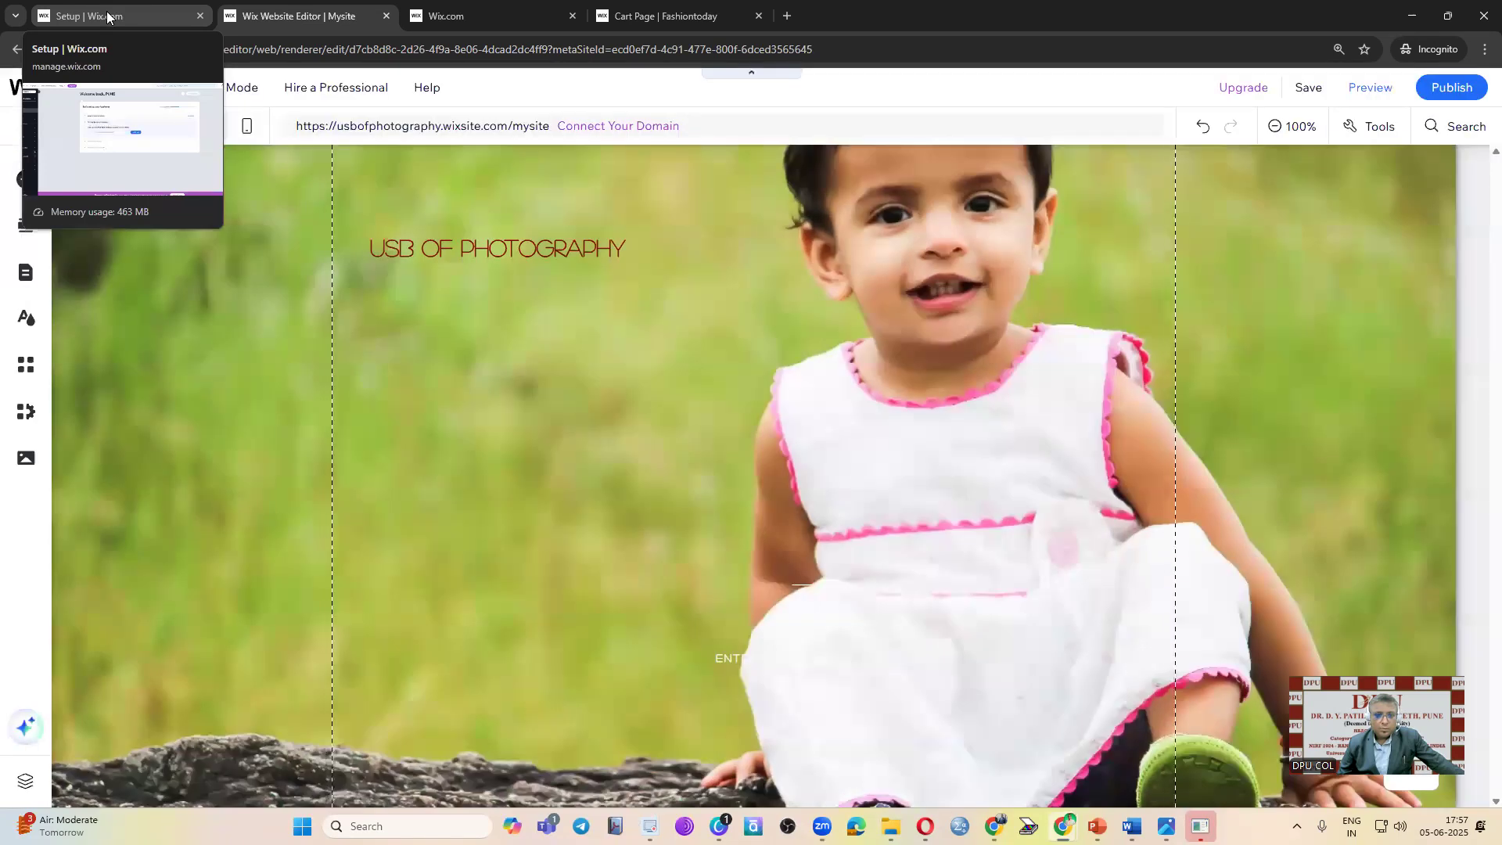
left_click(107, 16)
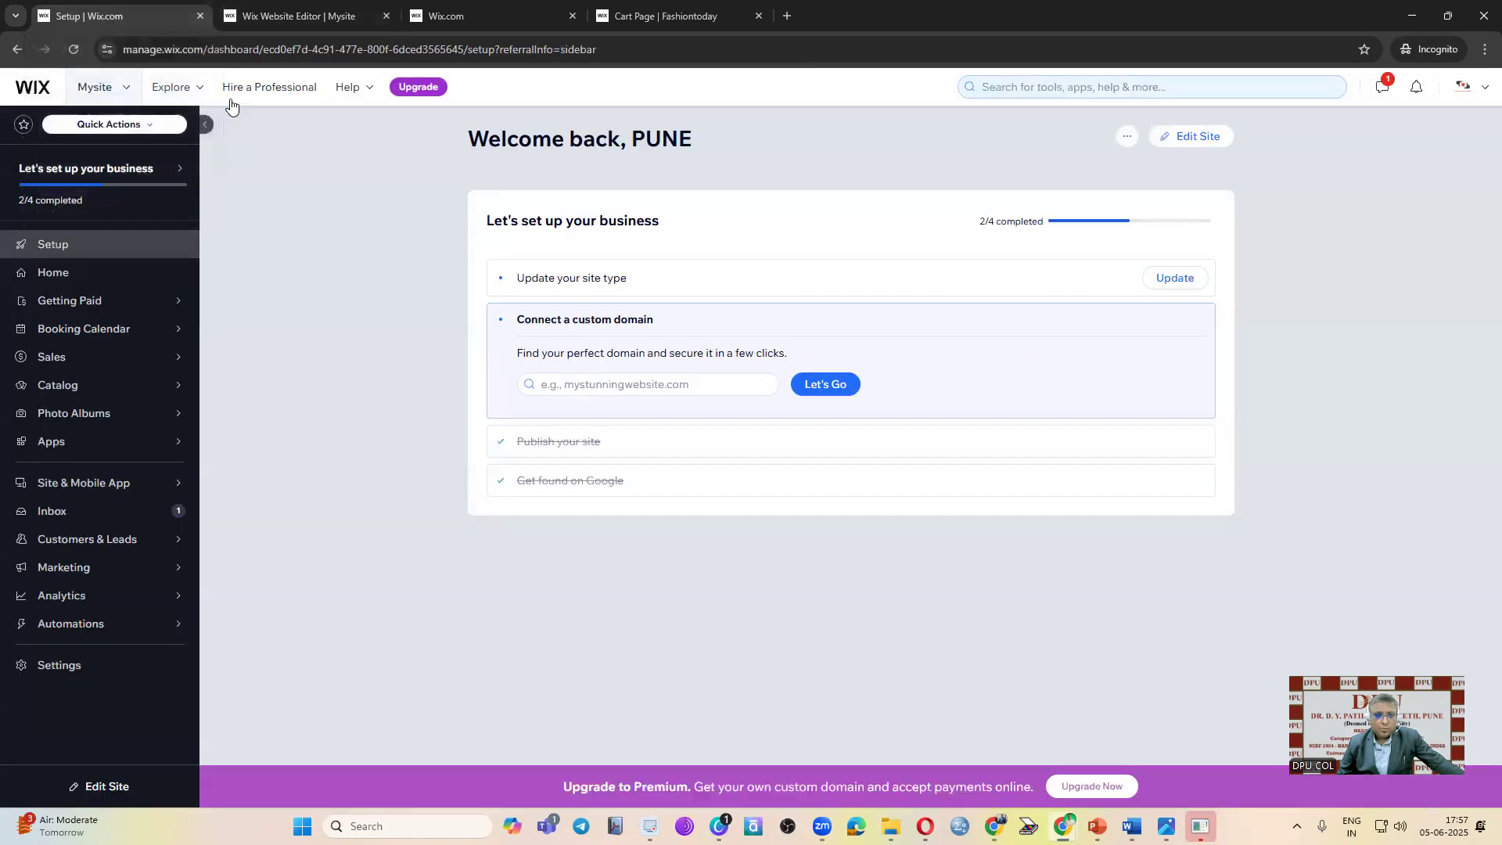
- Cancel the Update site type prompt without changes and return to the dashboard home
left_click(573, 285)
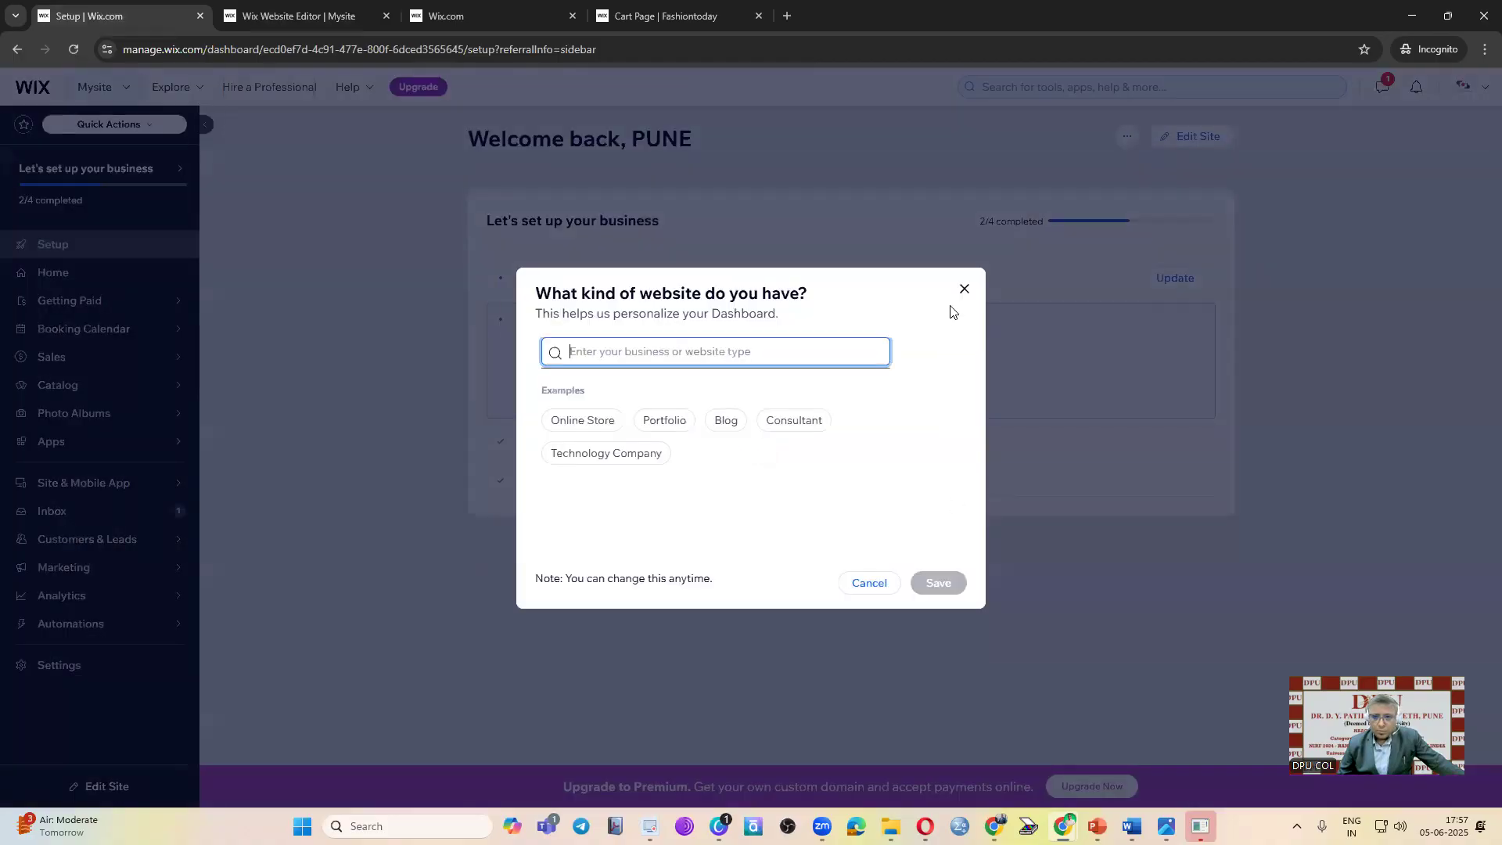
left_click(962, 289)
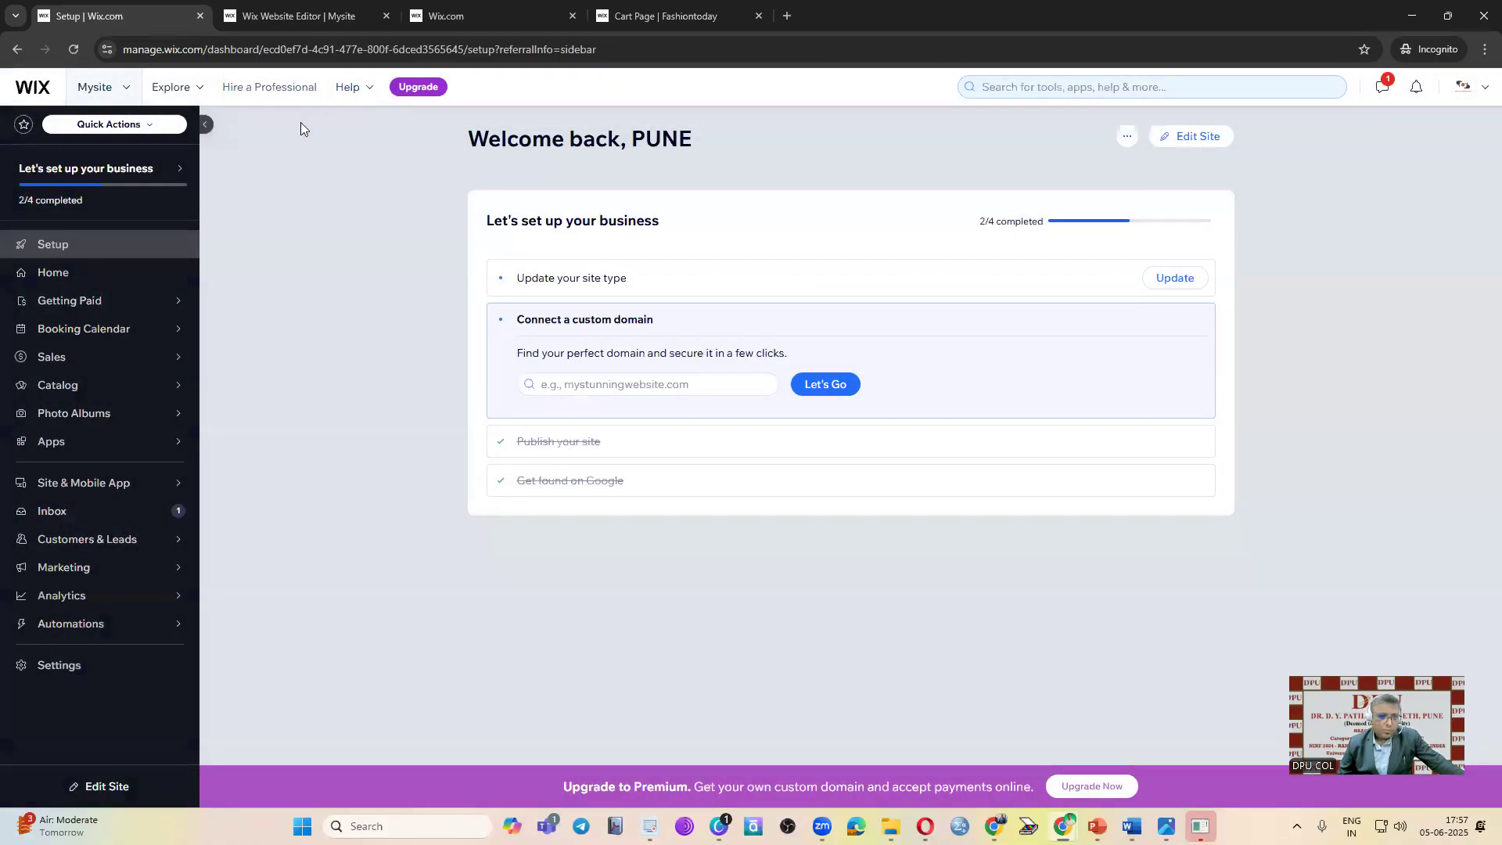
left_click(68, 277)
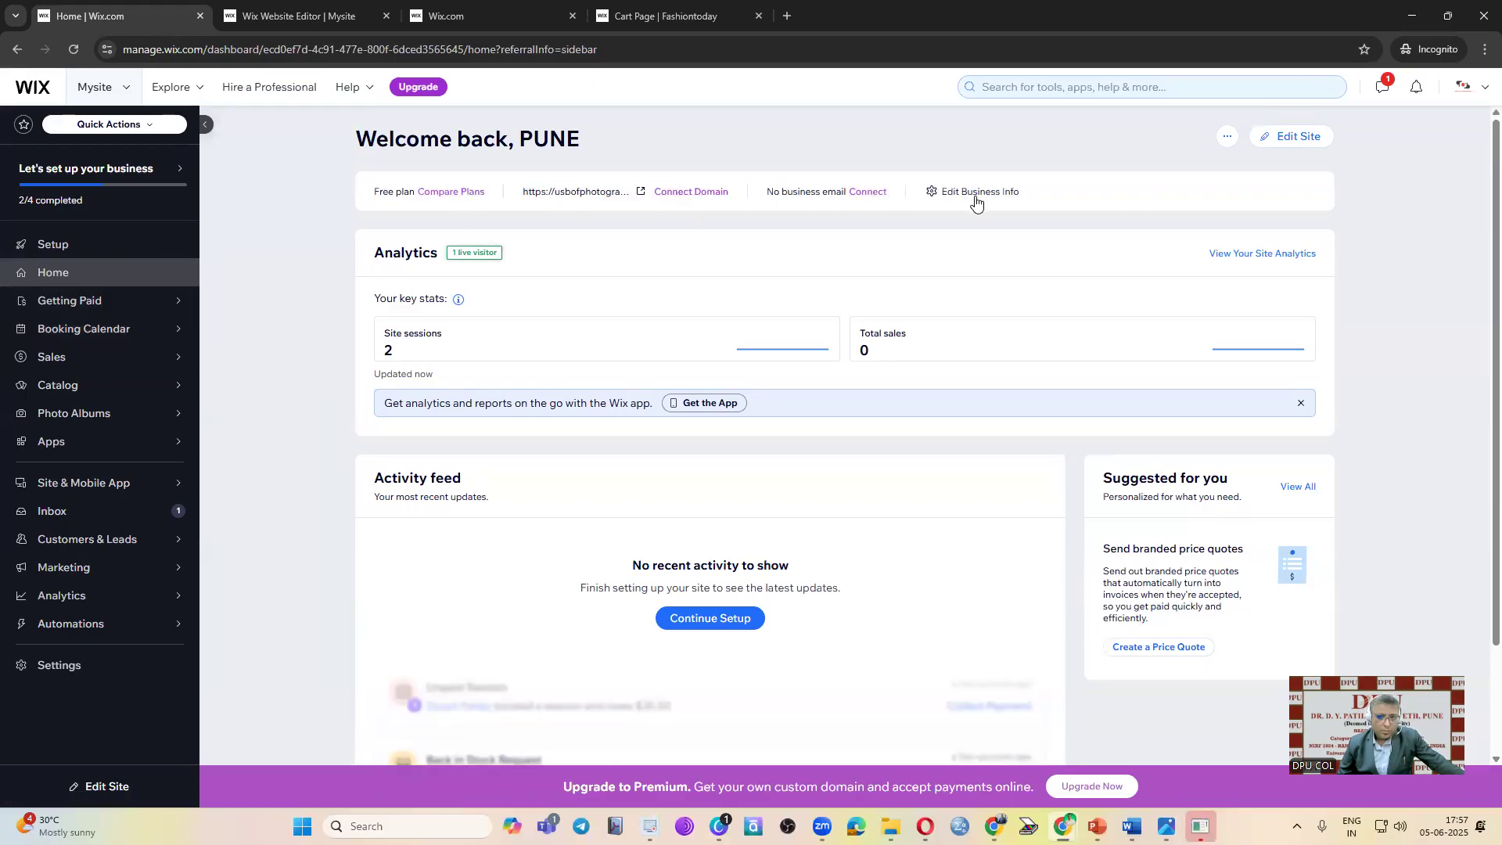
- Look over the business info settings, then open Traffic Overview from the Site sessions card
left_click(976, 197)
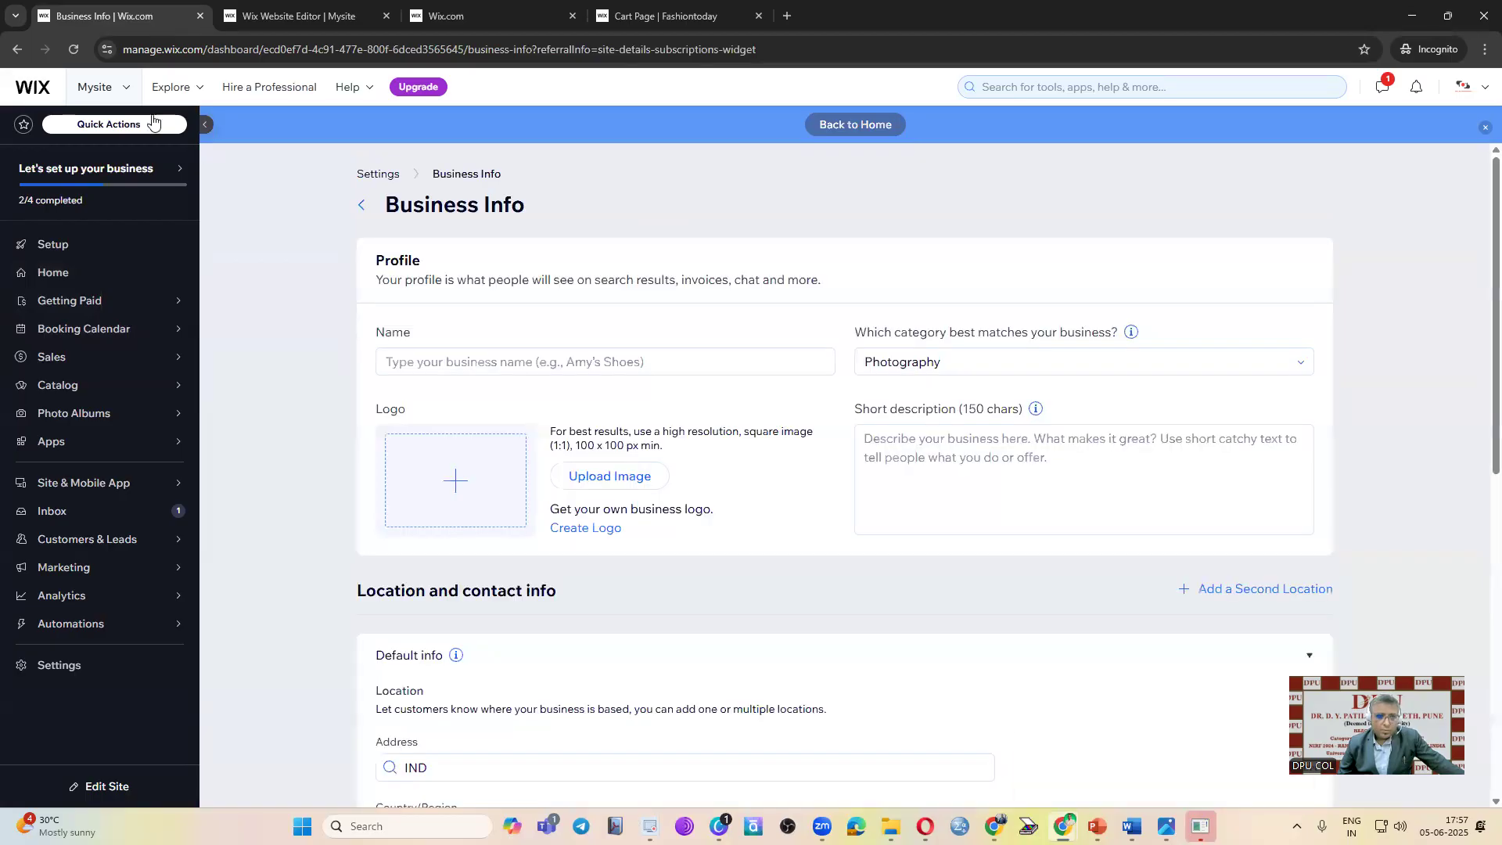
scroll(975, 624, "down", 8)
scroll(976, 623, "up", 8)
left_click(69, 278)
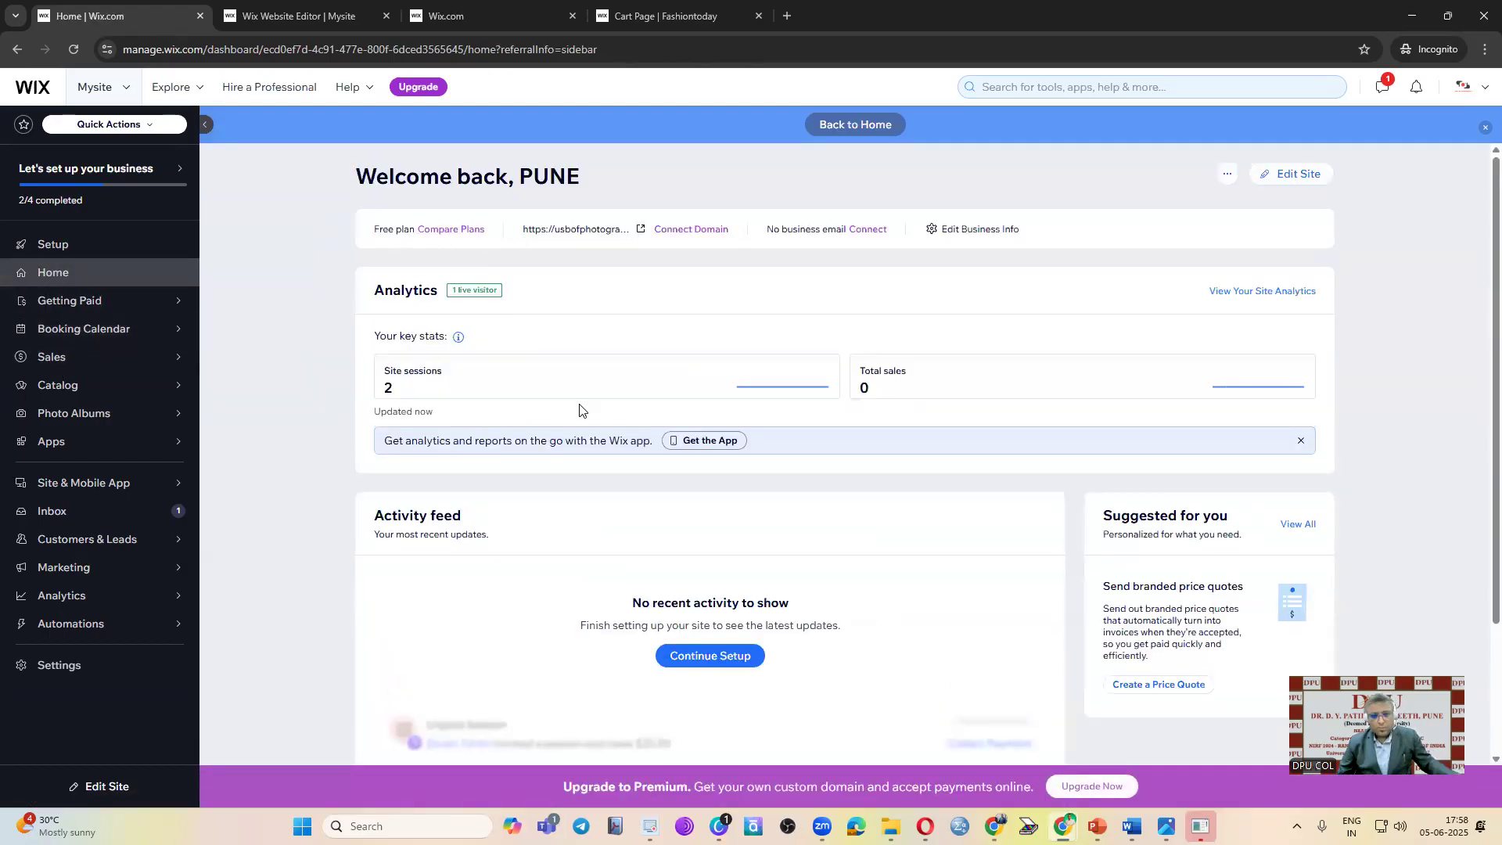
left_click(409, 385)
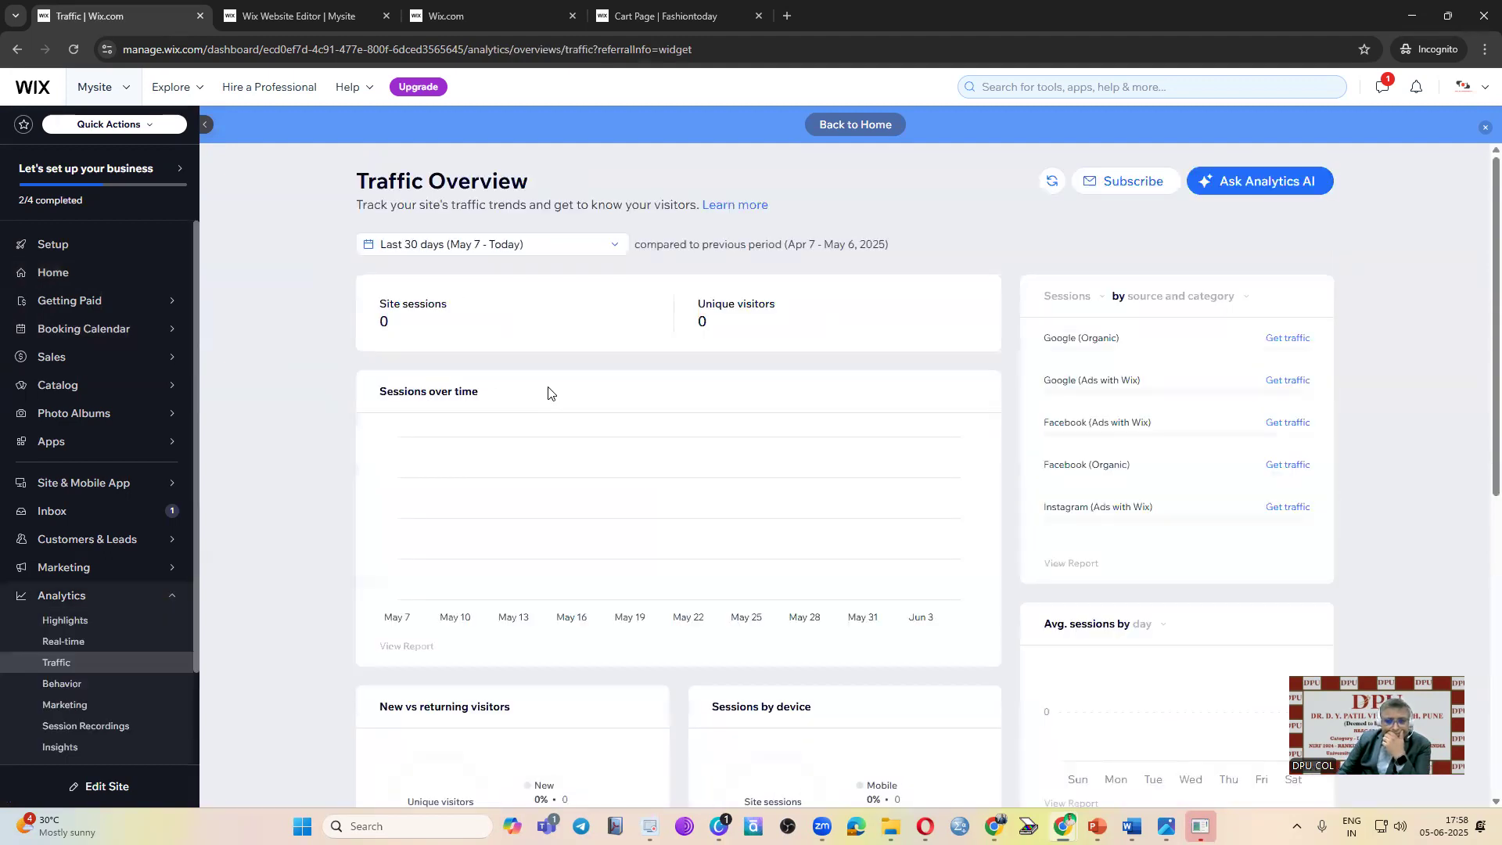
- Scroll through Traffic Overview's zero-session stats, then open the empty Photo Albums page
scroll(1144, 395, "down", 8)
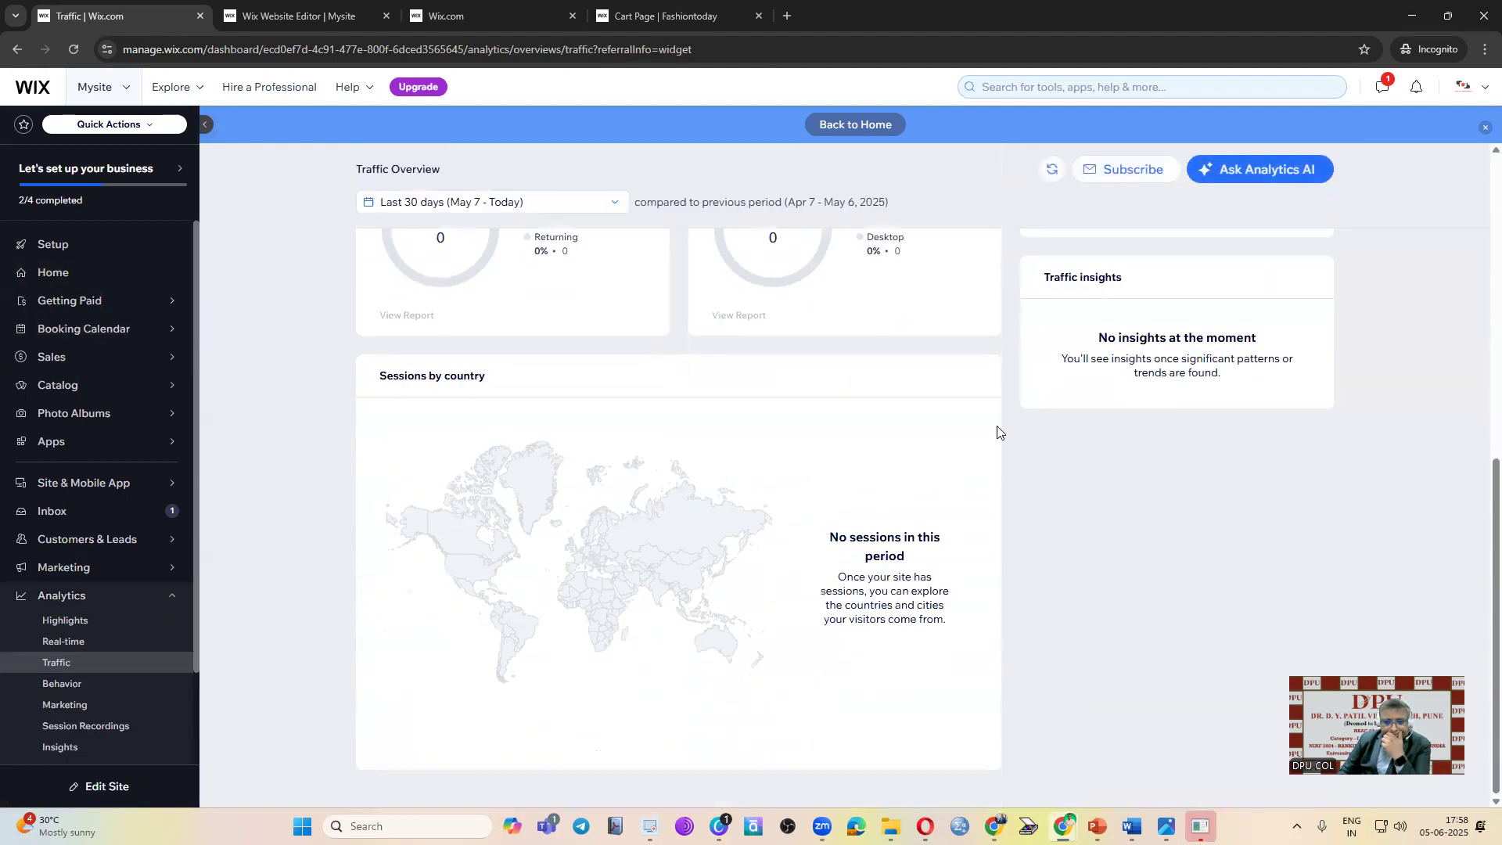
scroll(283, 373, "up", 8)
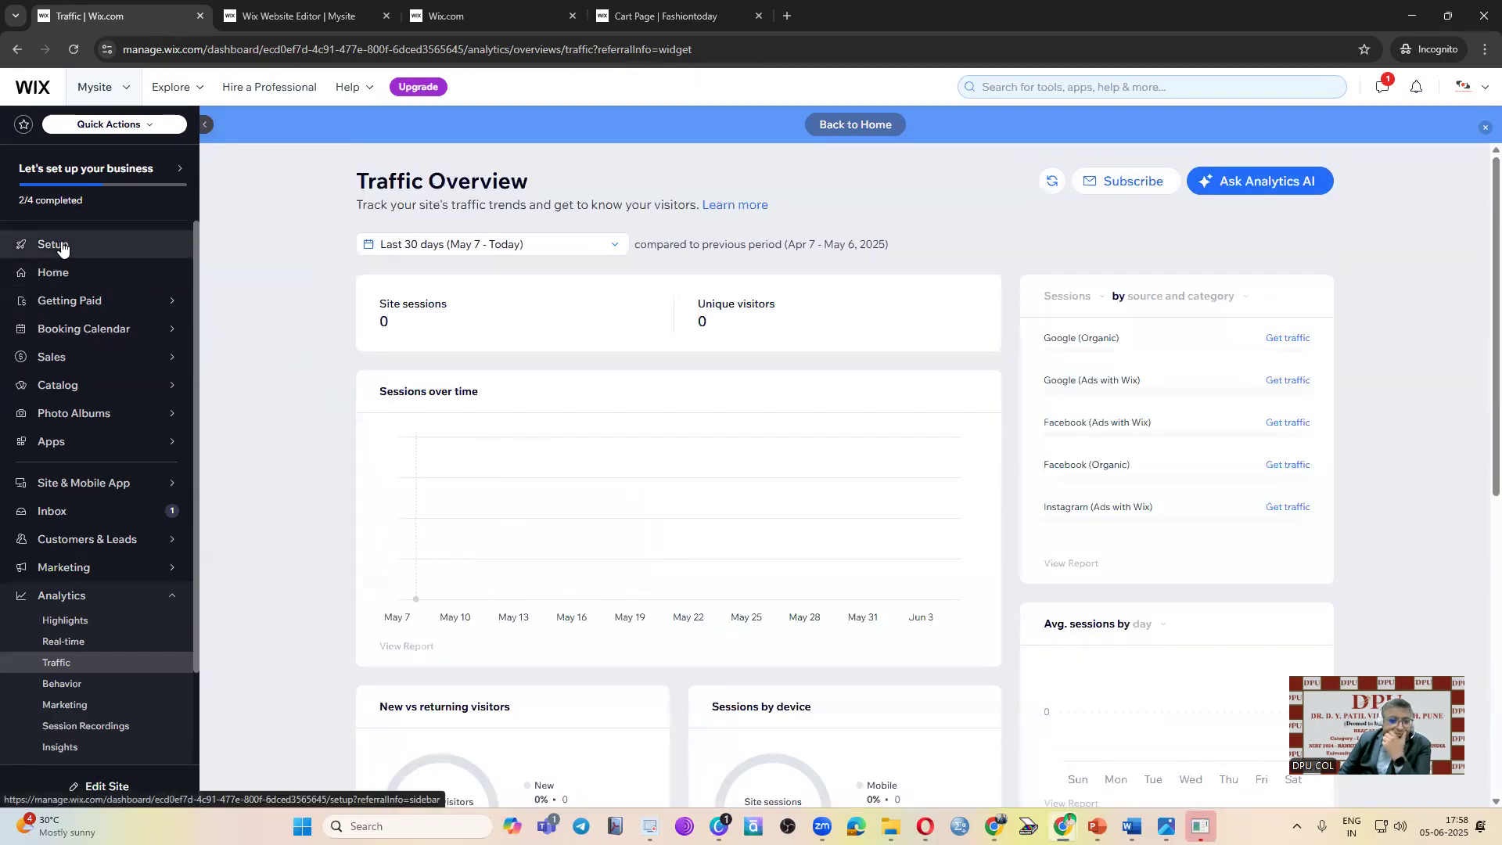
mouse_move(718, 306)
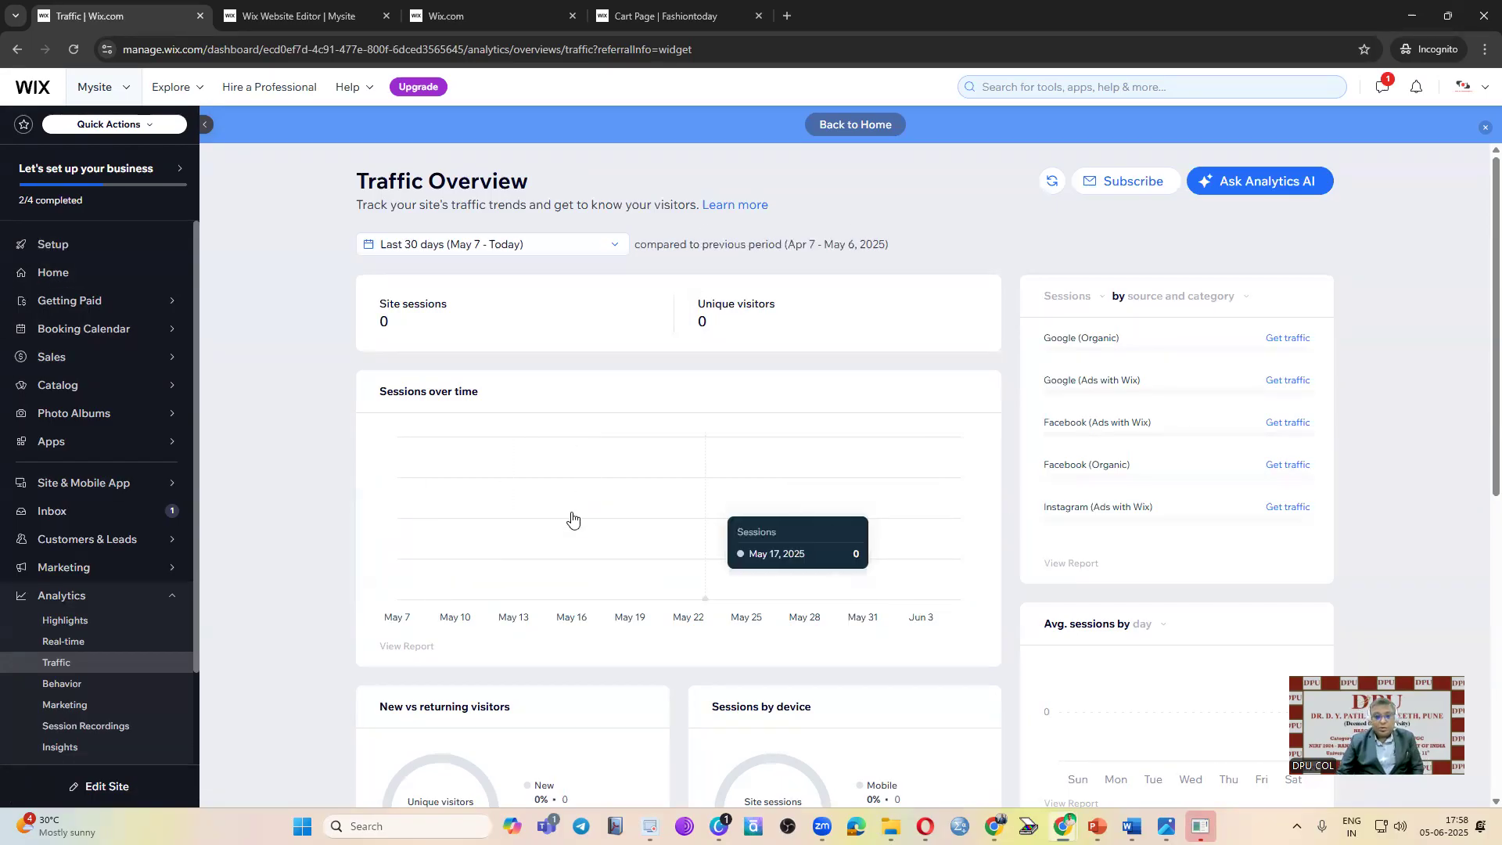
scroll(550, 560, "down", 7)
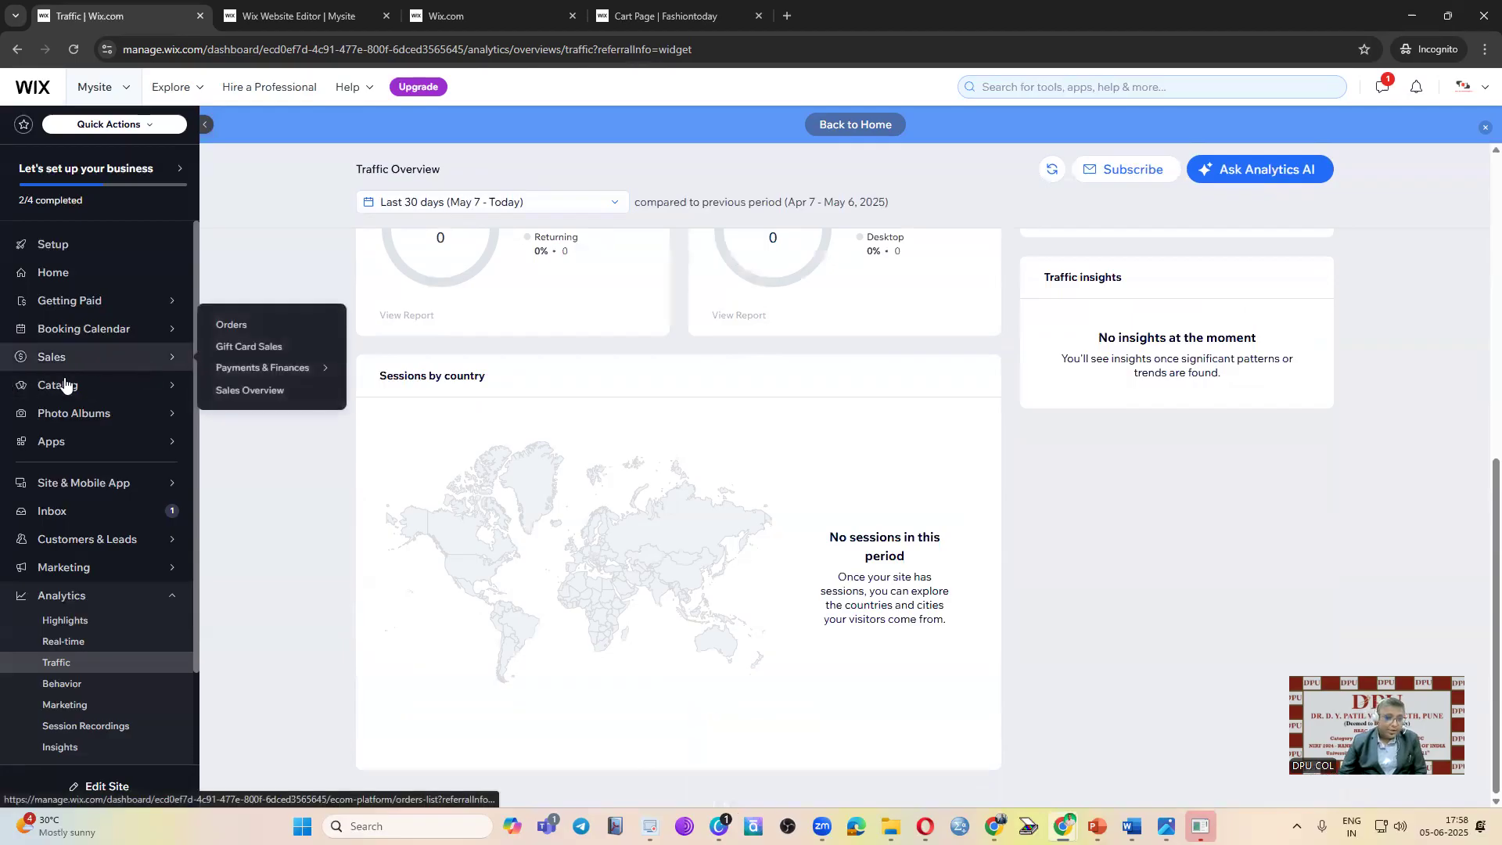
left_click(72, 414)
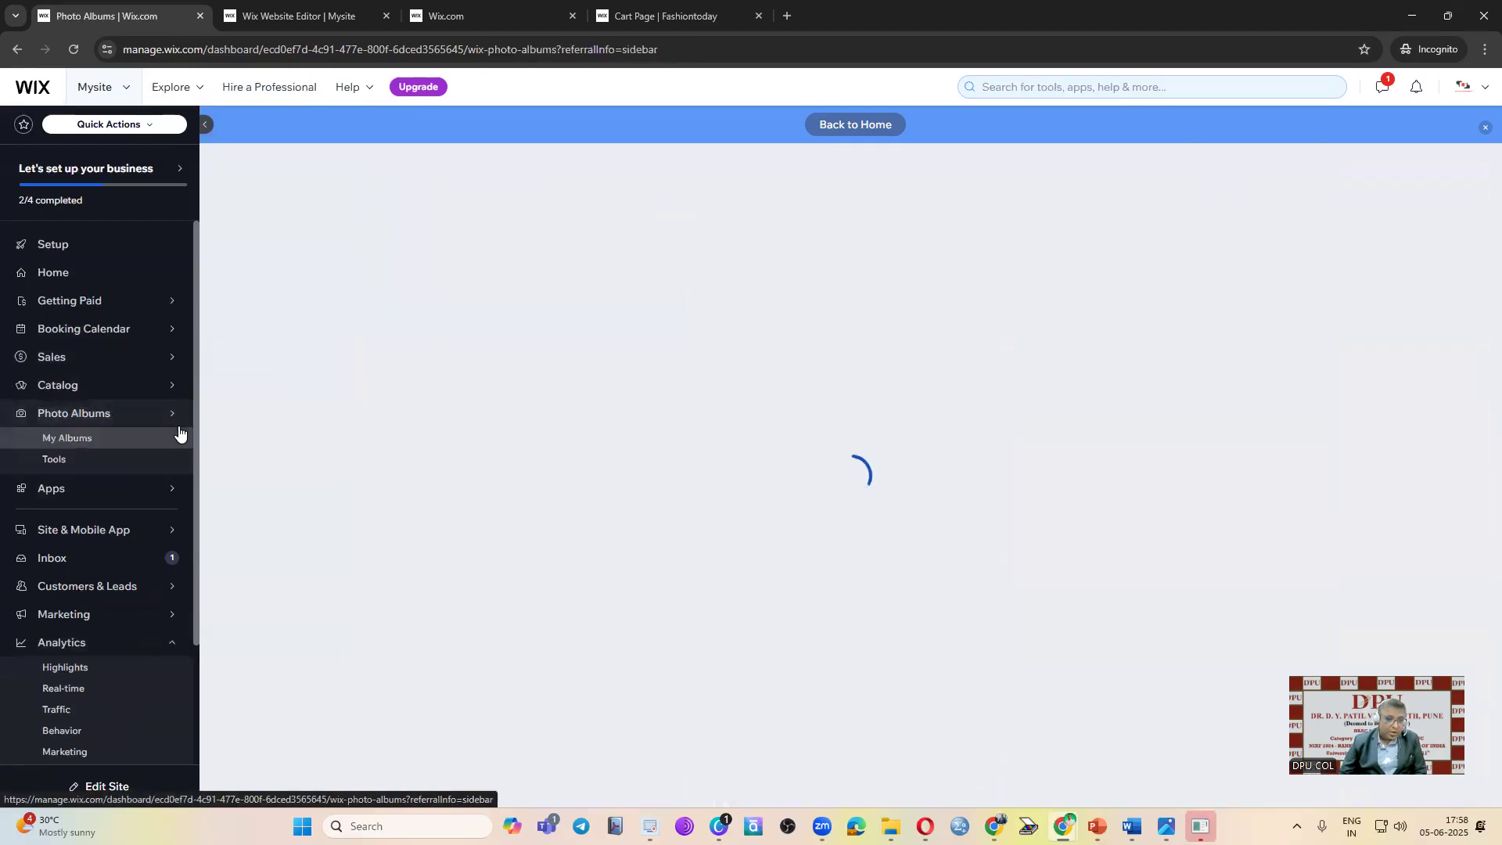
mouse_move(154, 500)
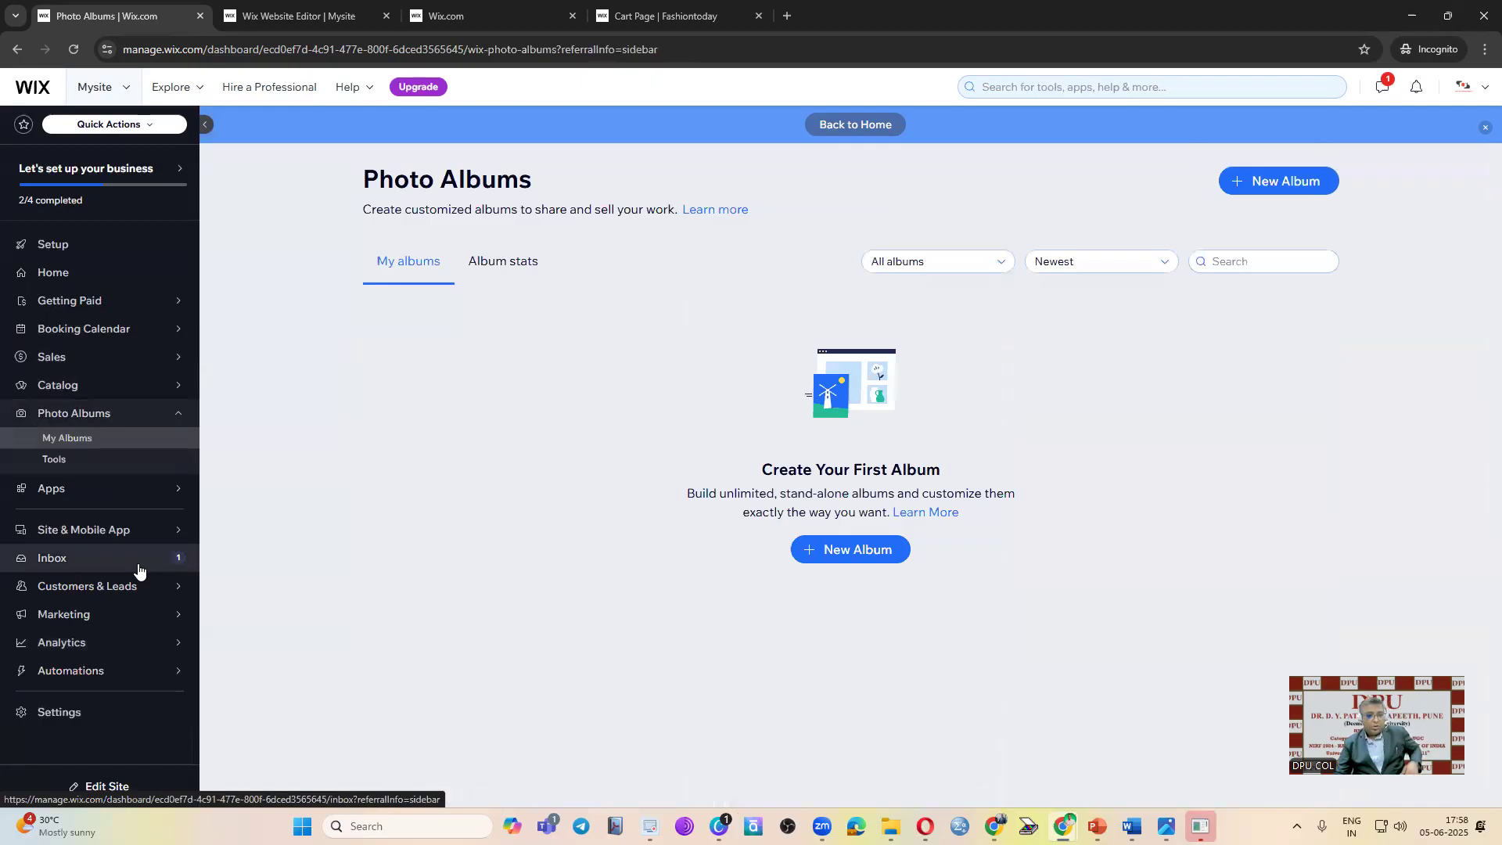
mouse_move(179, 532)
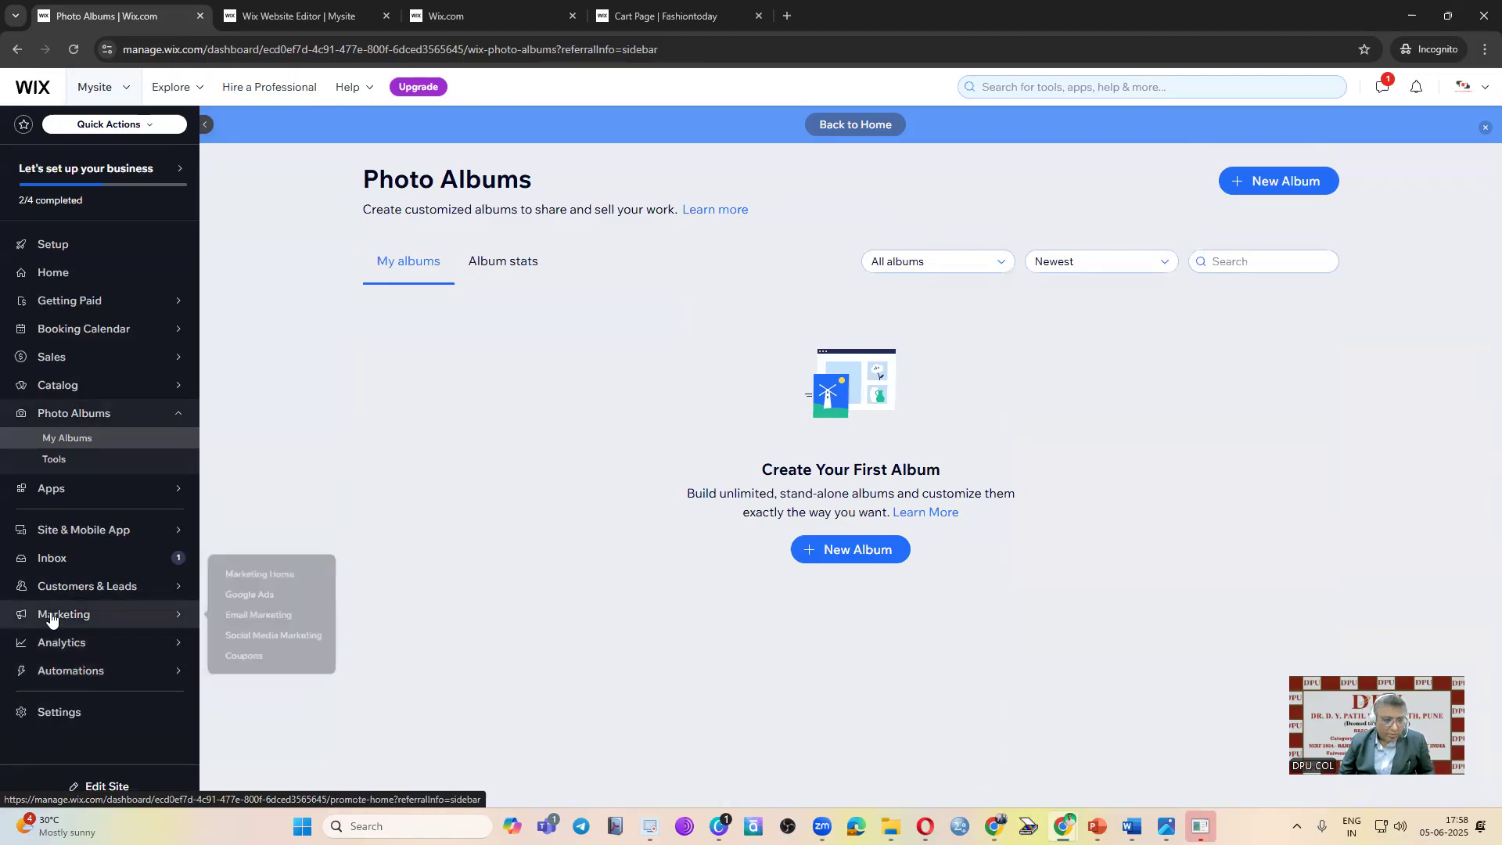
- Go to wix.com and open Account Settings from the avatar menu
left_click(368, 17)
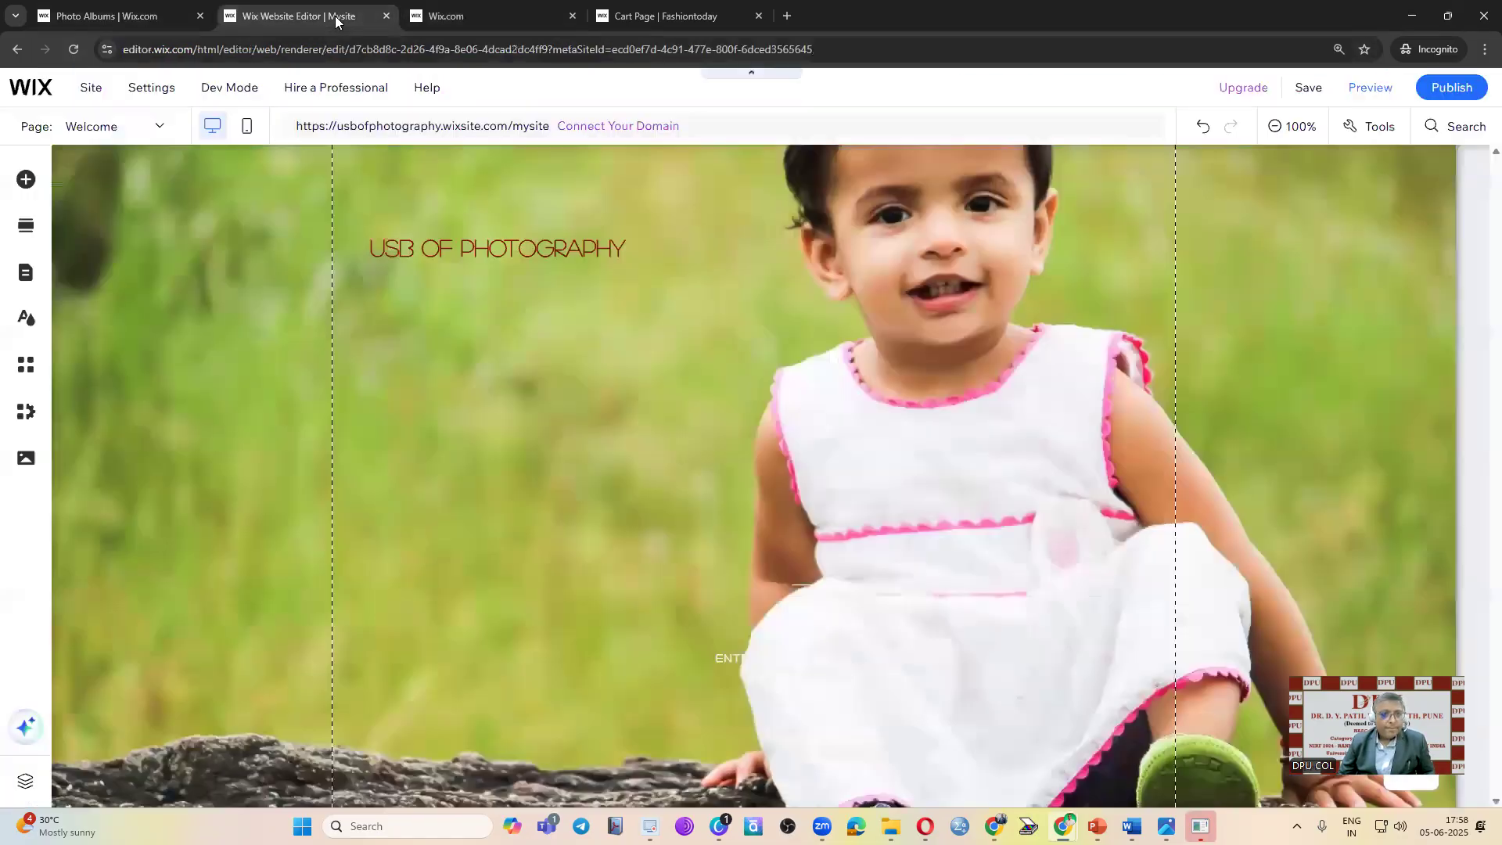
left_click(360, 49)
type("wix.com")
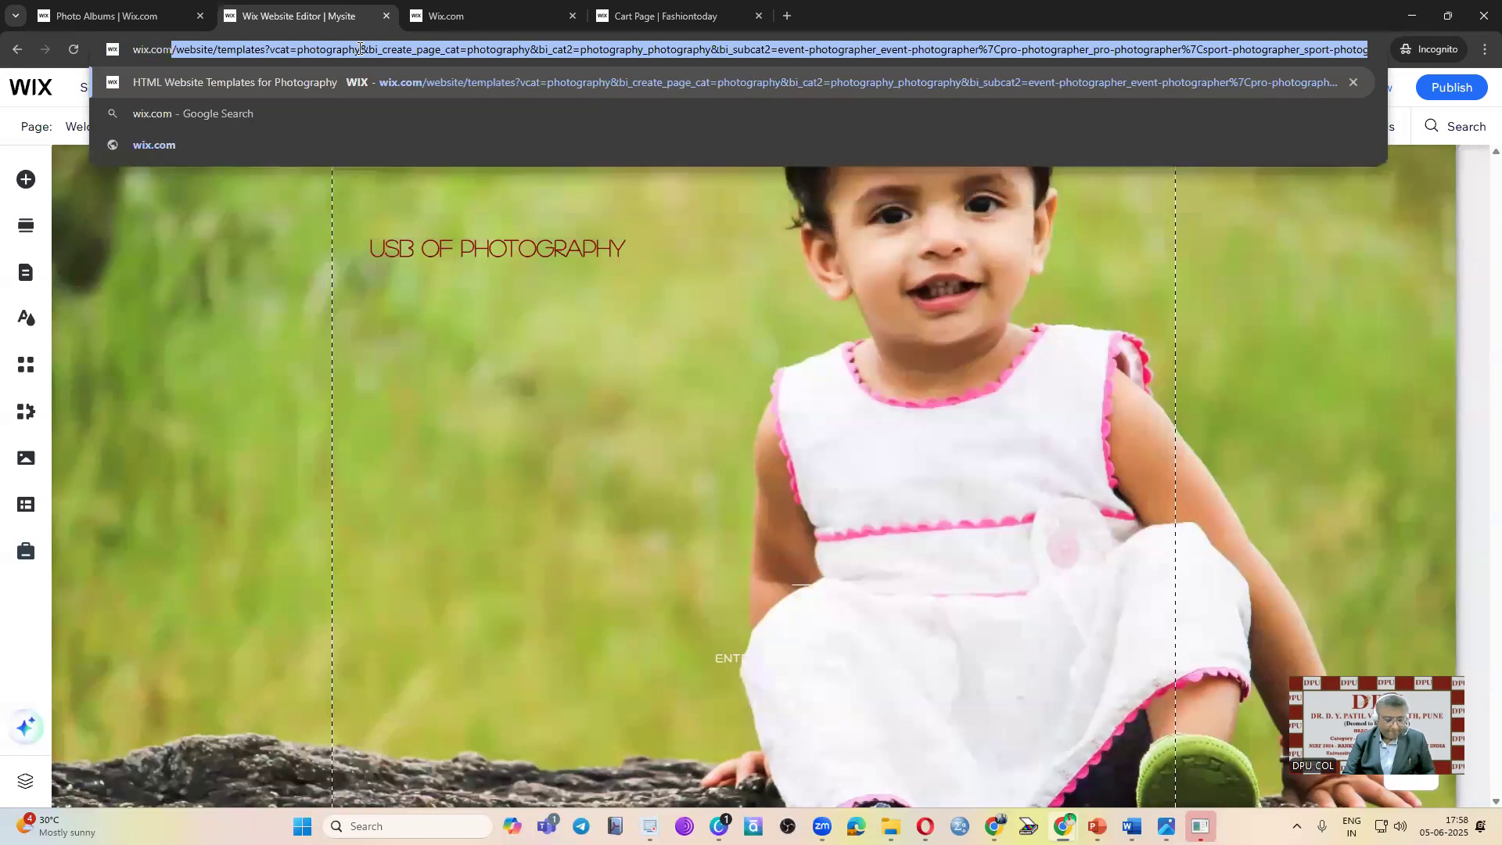
key("Return")
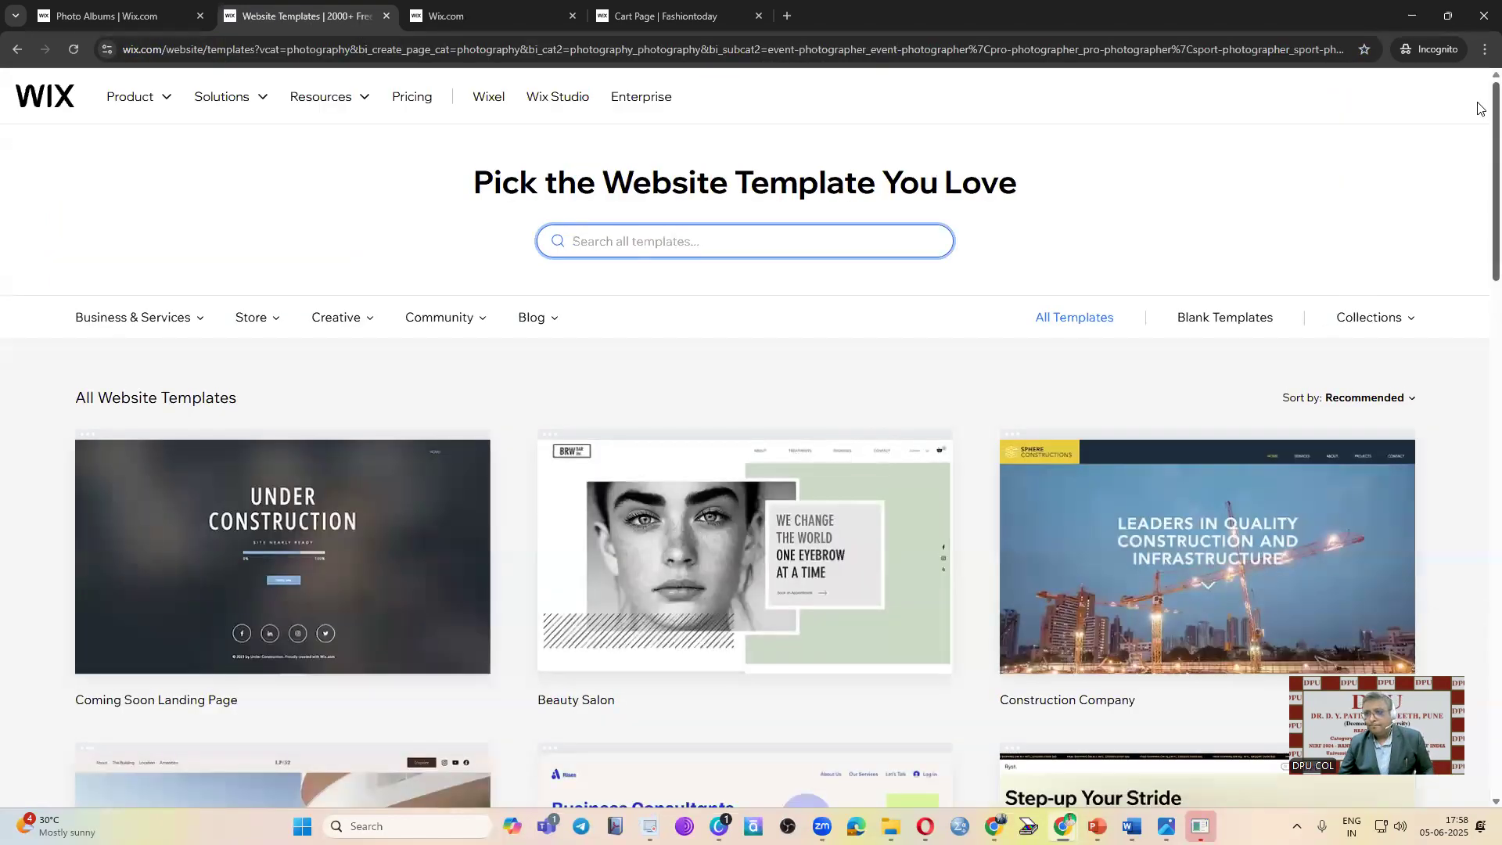
left_click(1462, 97)
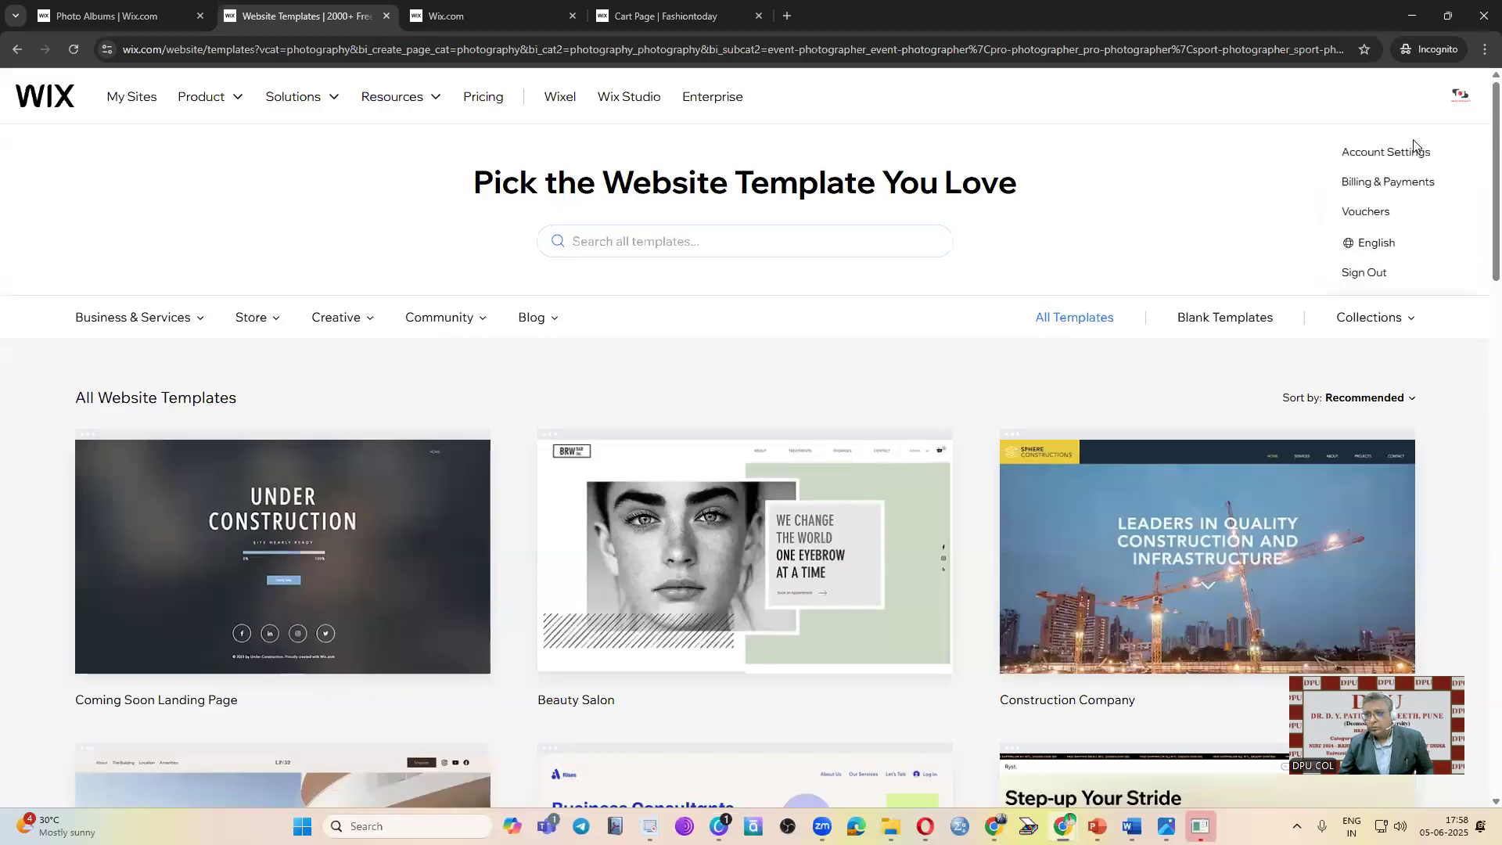
left_click(1400, 159)
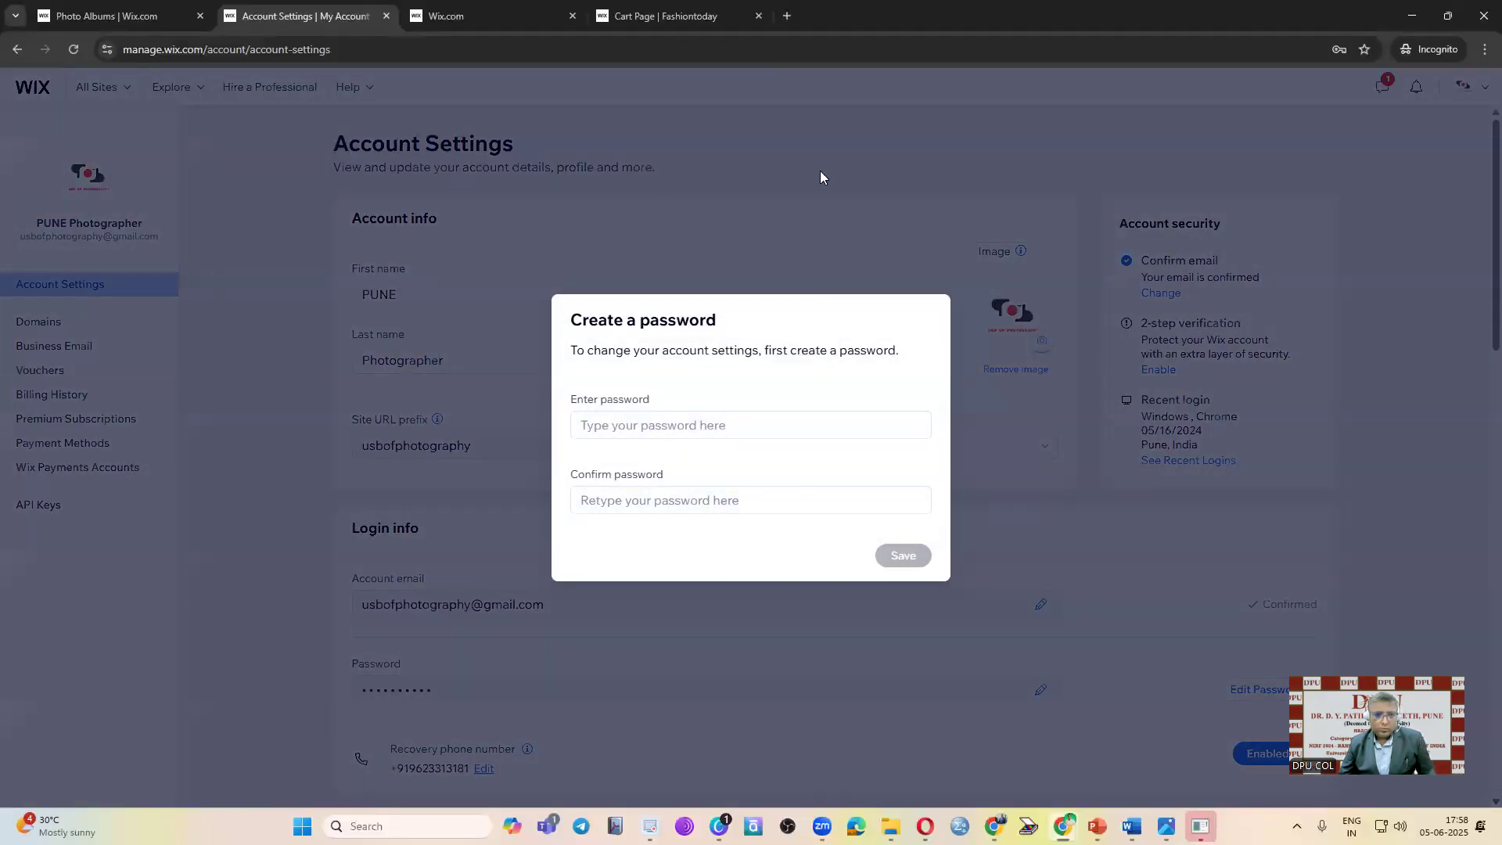
- Enter and confirm a new account password under Create a password, then save it
left_click(698, 426)
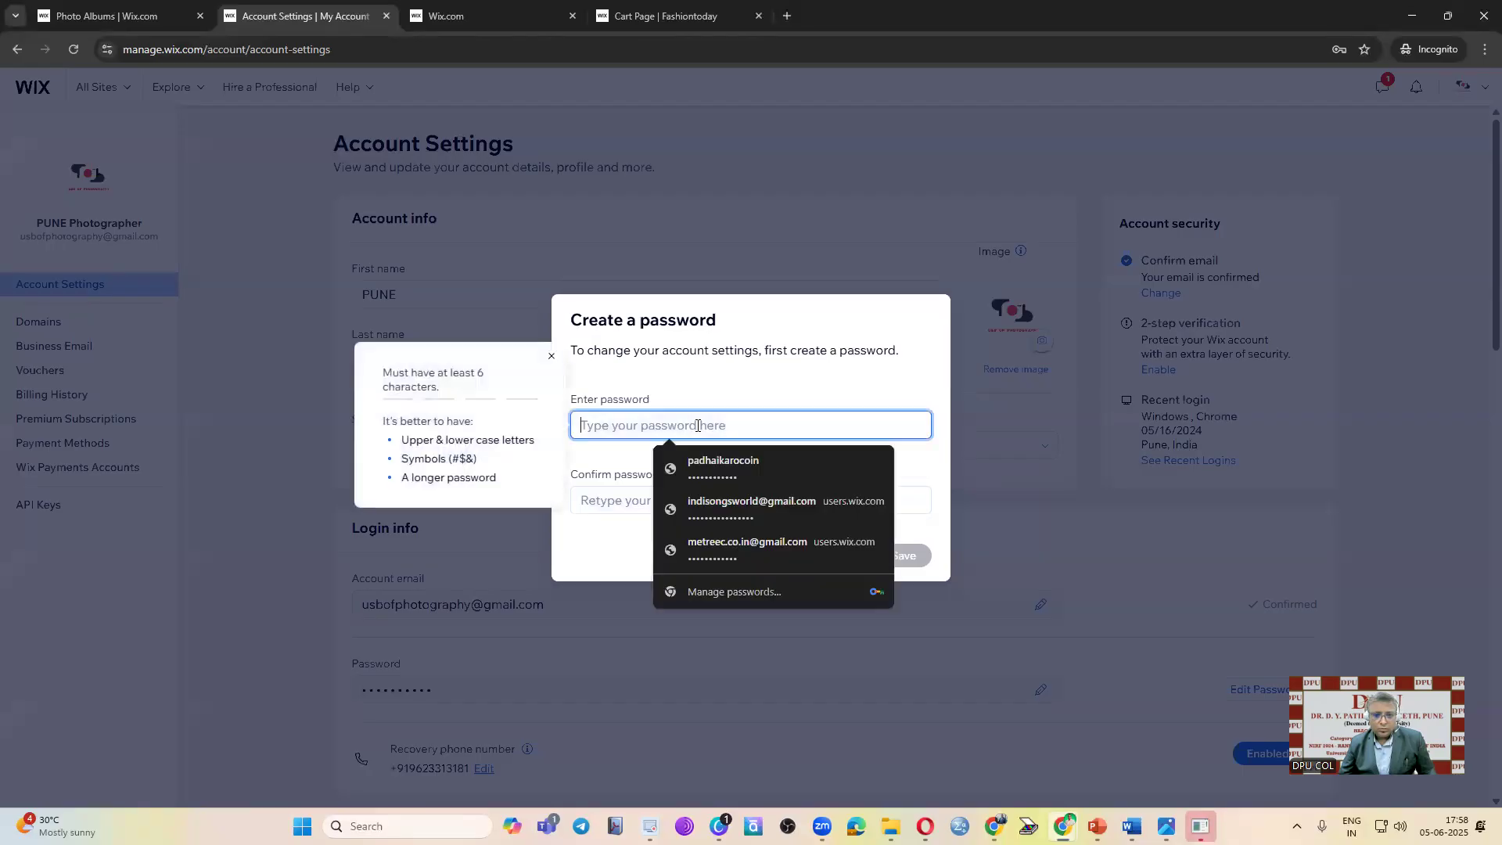
left_click(832, 213)
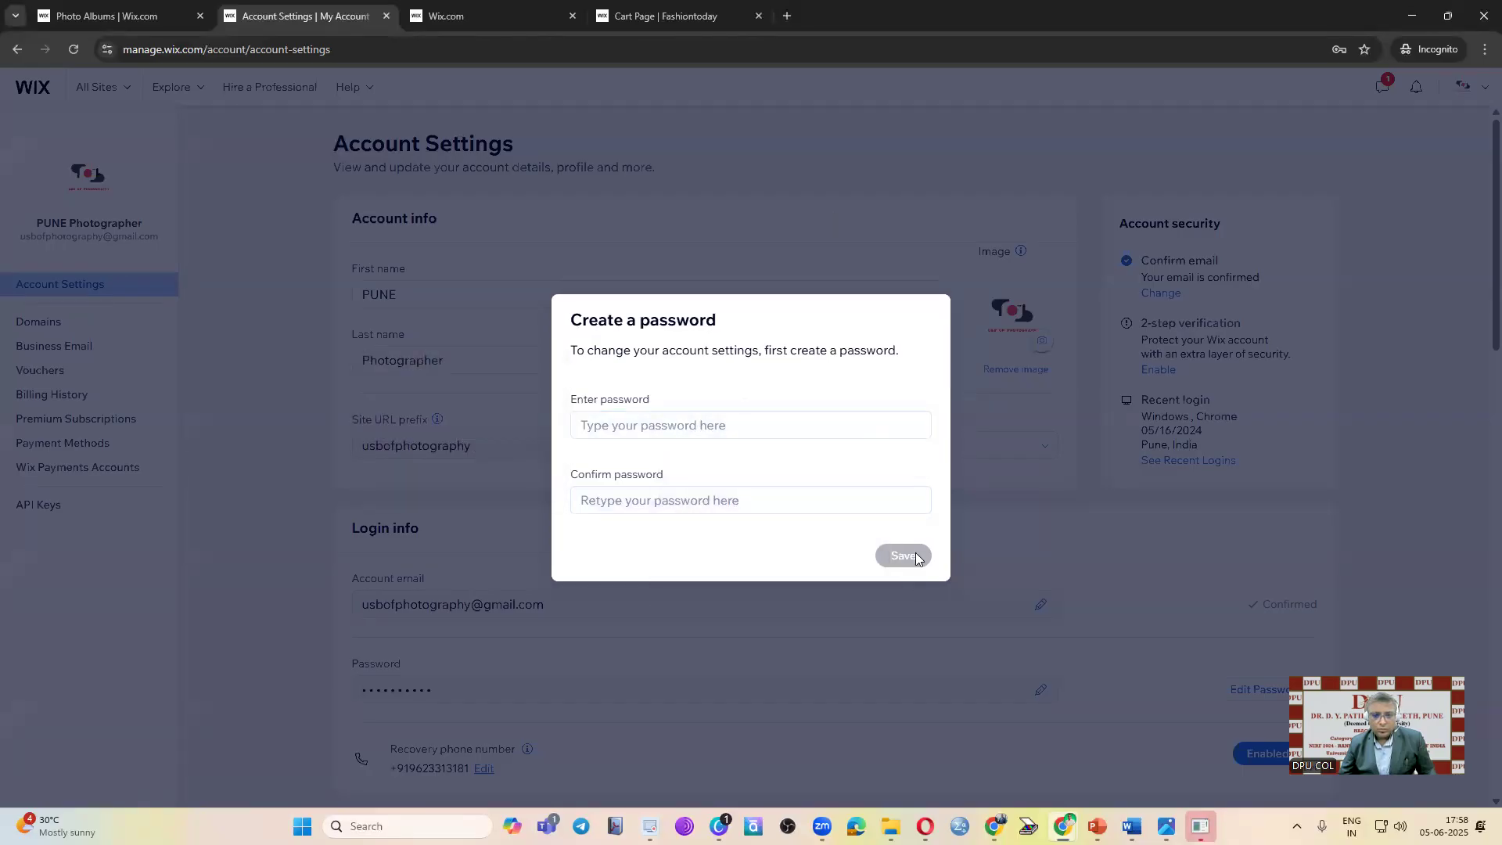
left_click(669, 425)
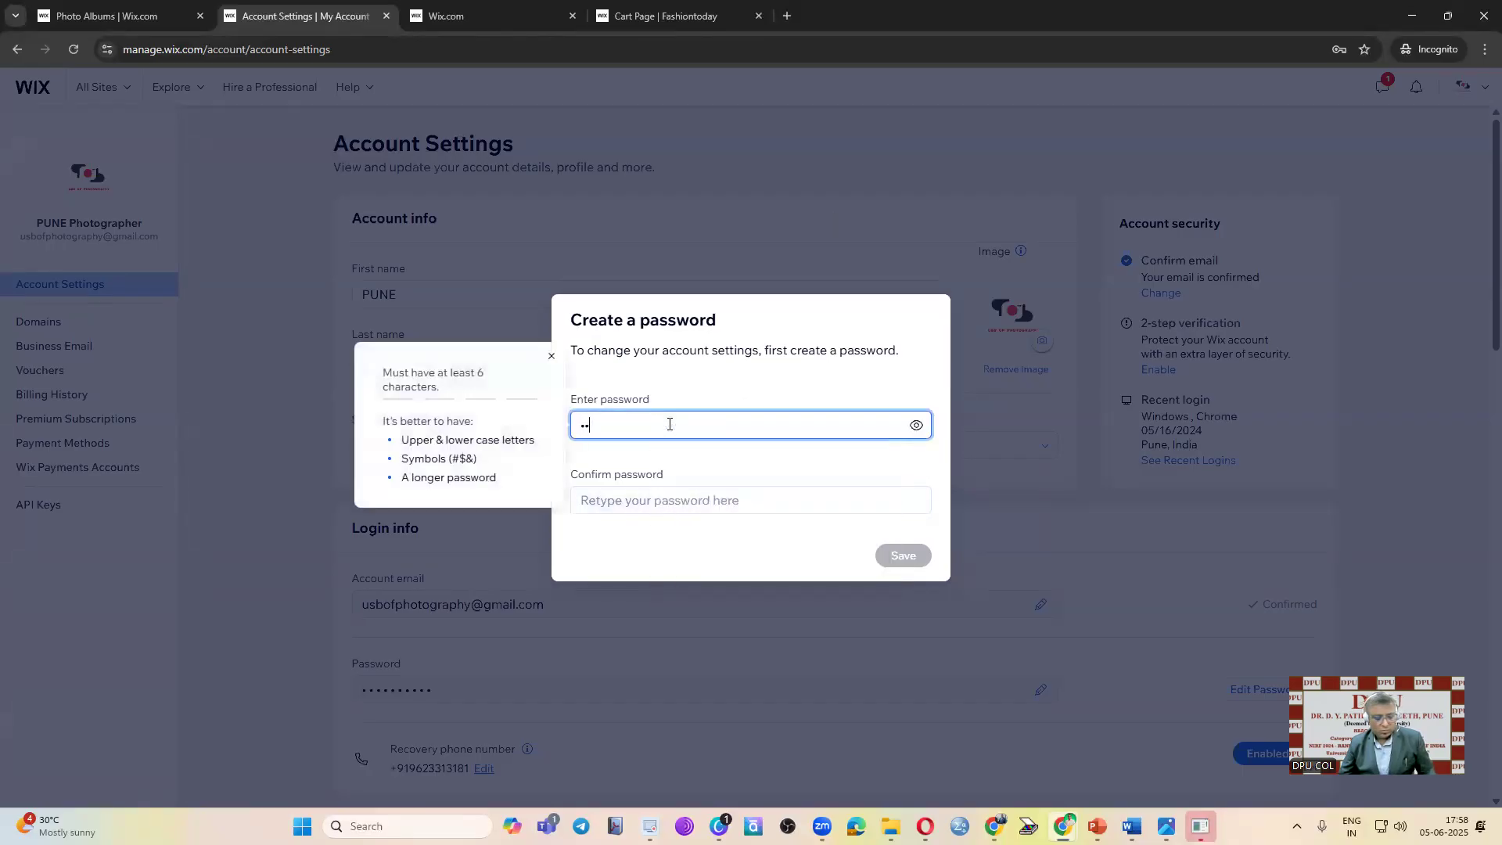
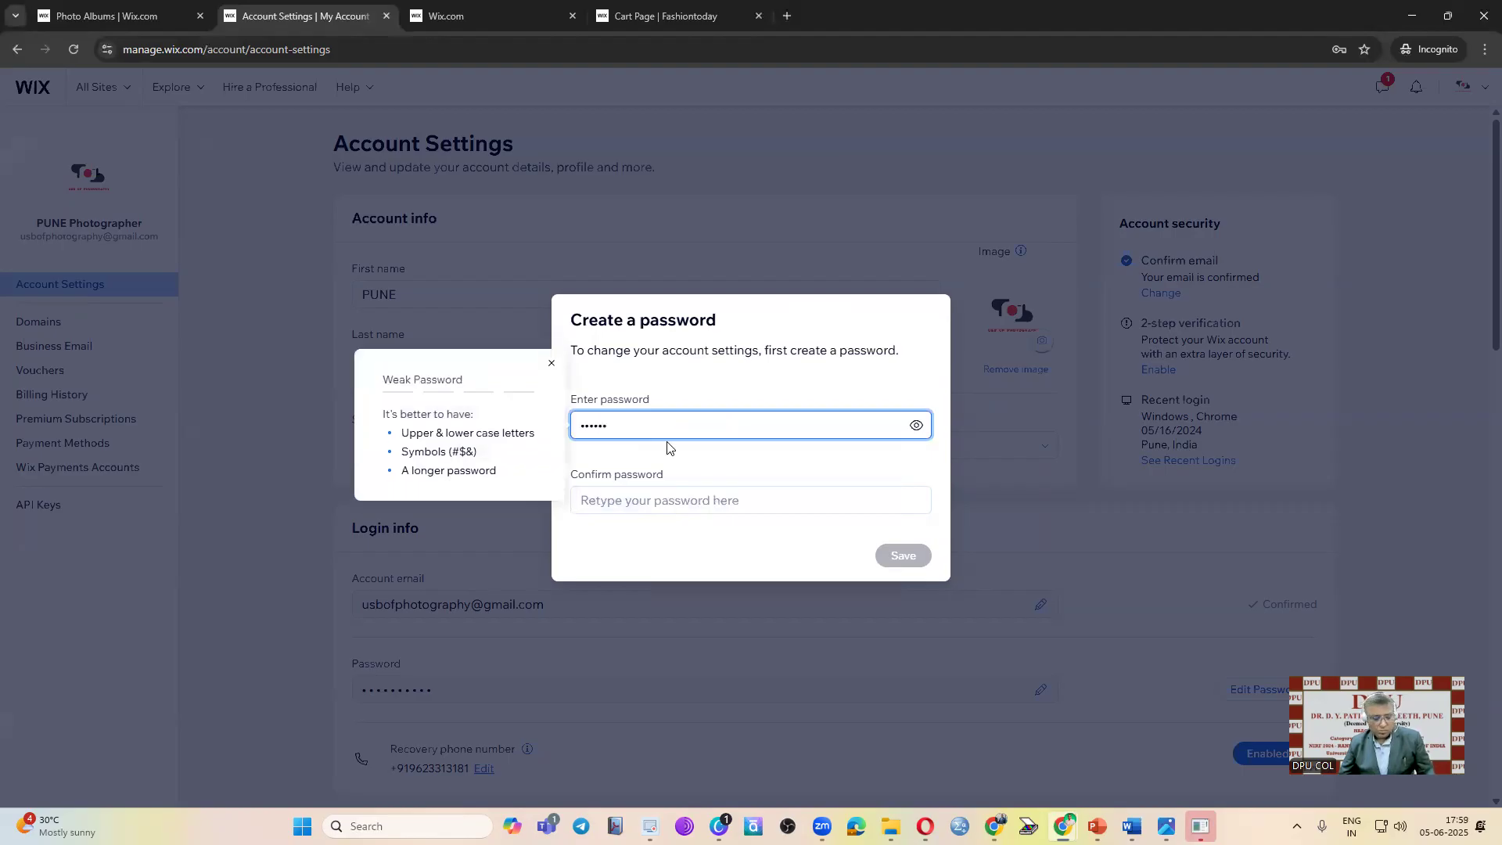
left_click(670, 501)
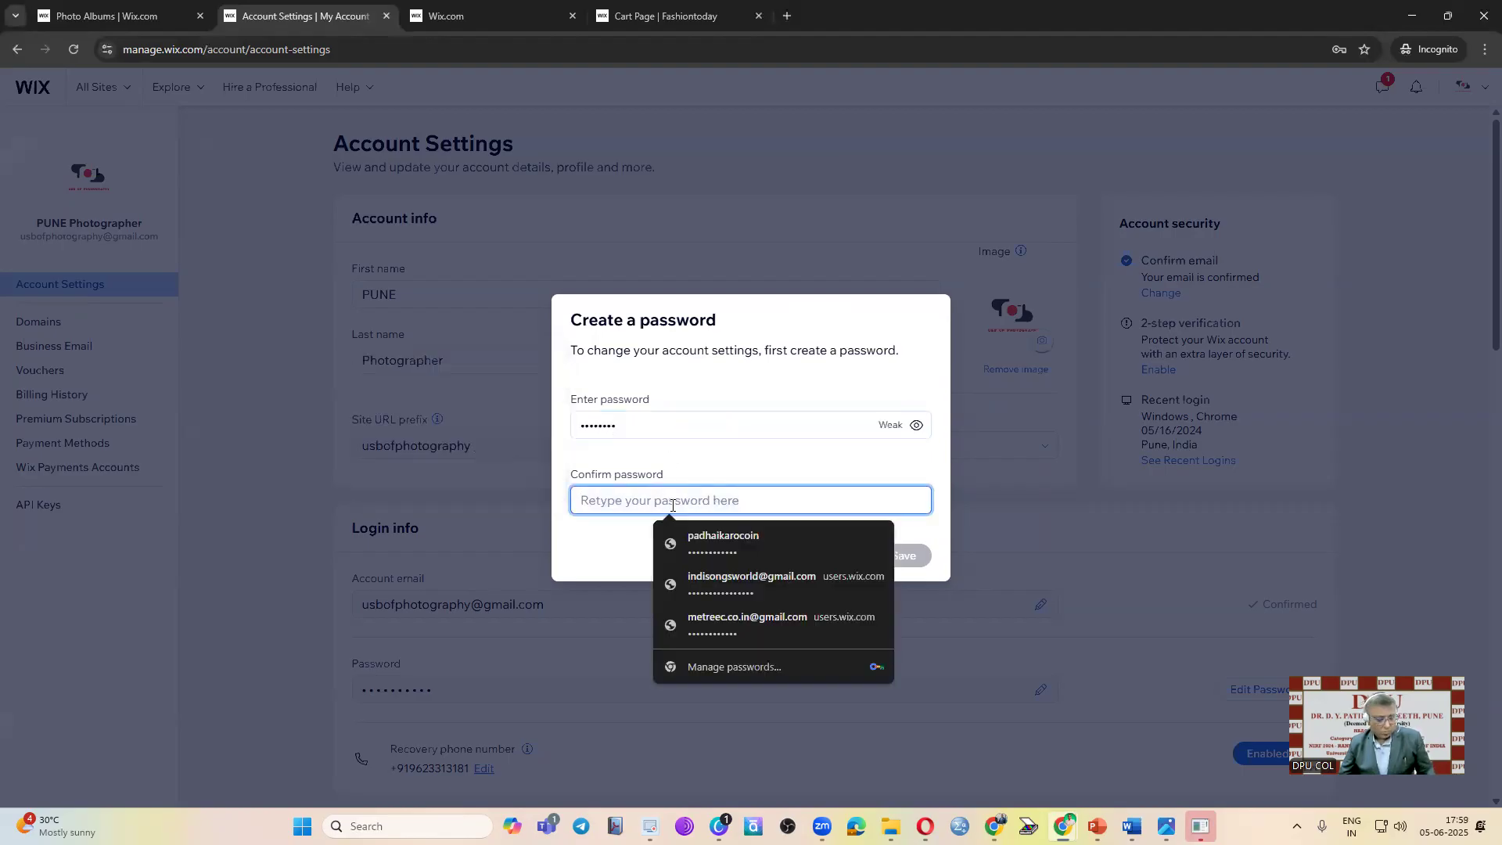
left_click(912, 558)
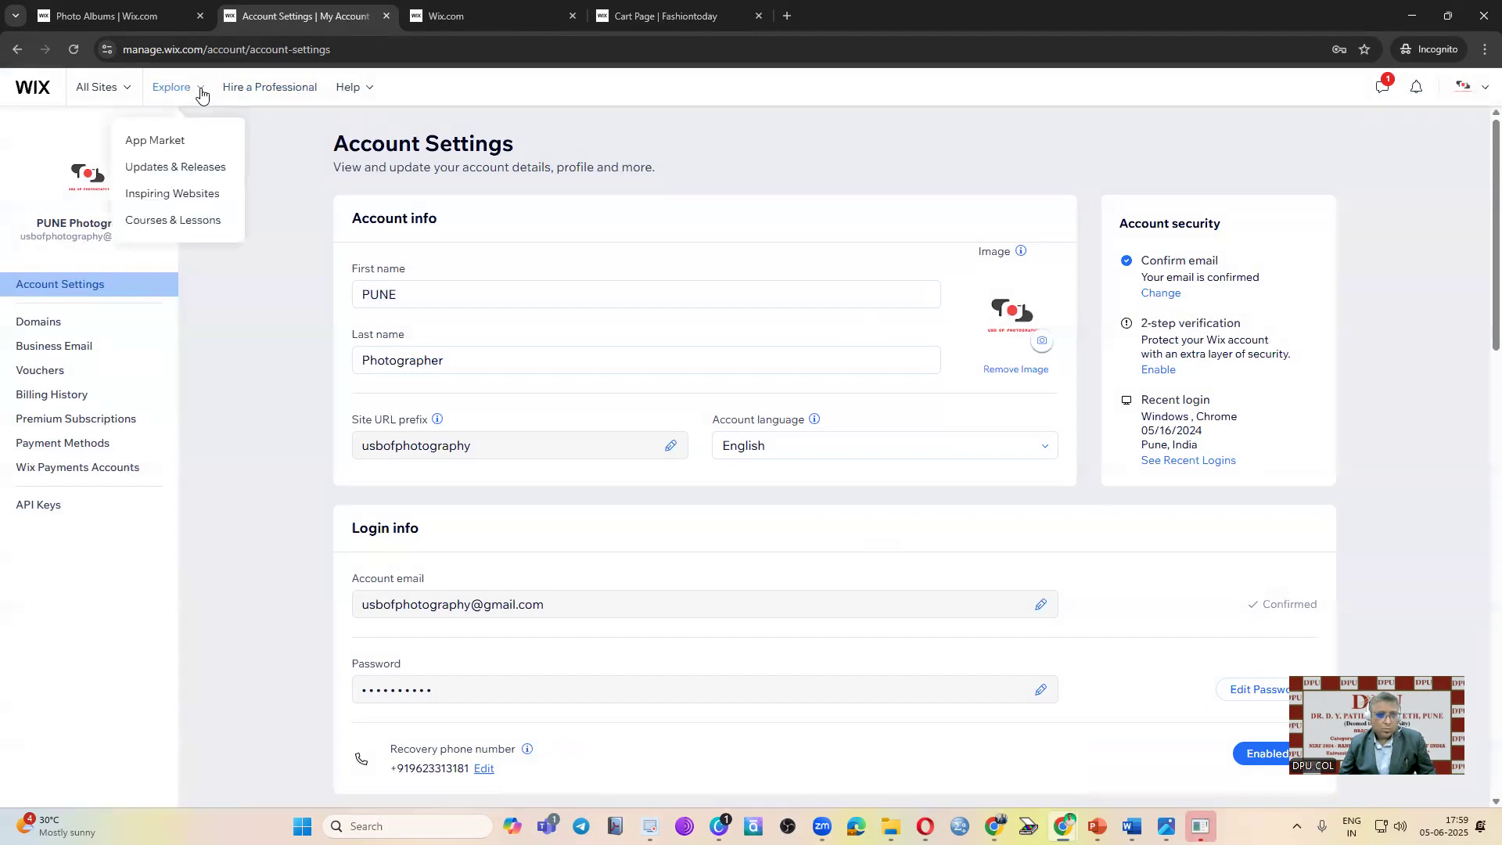
- Open the Fashiontoday site dashboard and check inbox messages from all sites
left_click(129, 91)
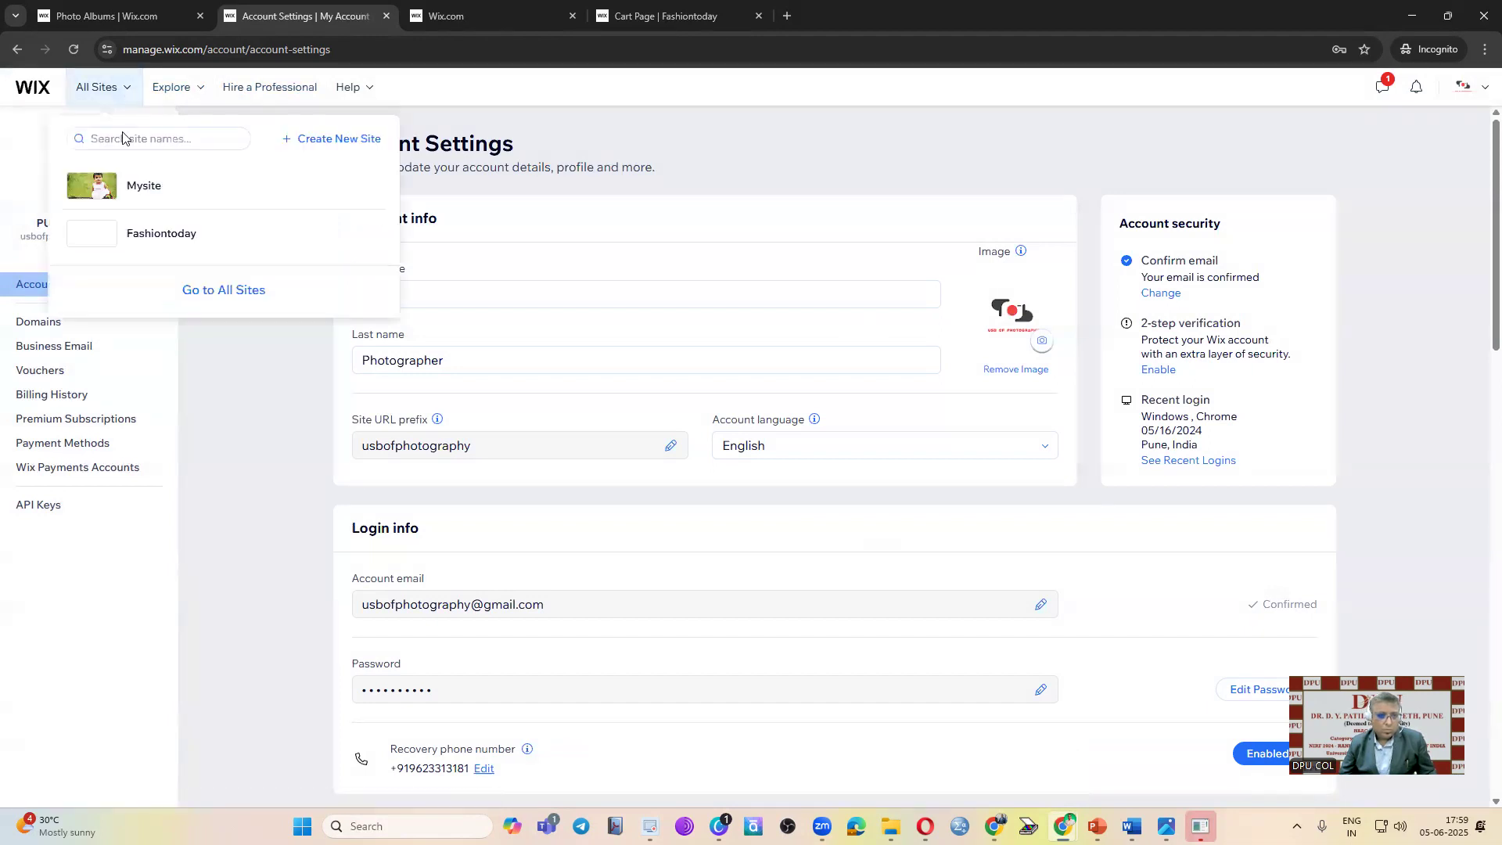
left_click(160, 232)
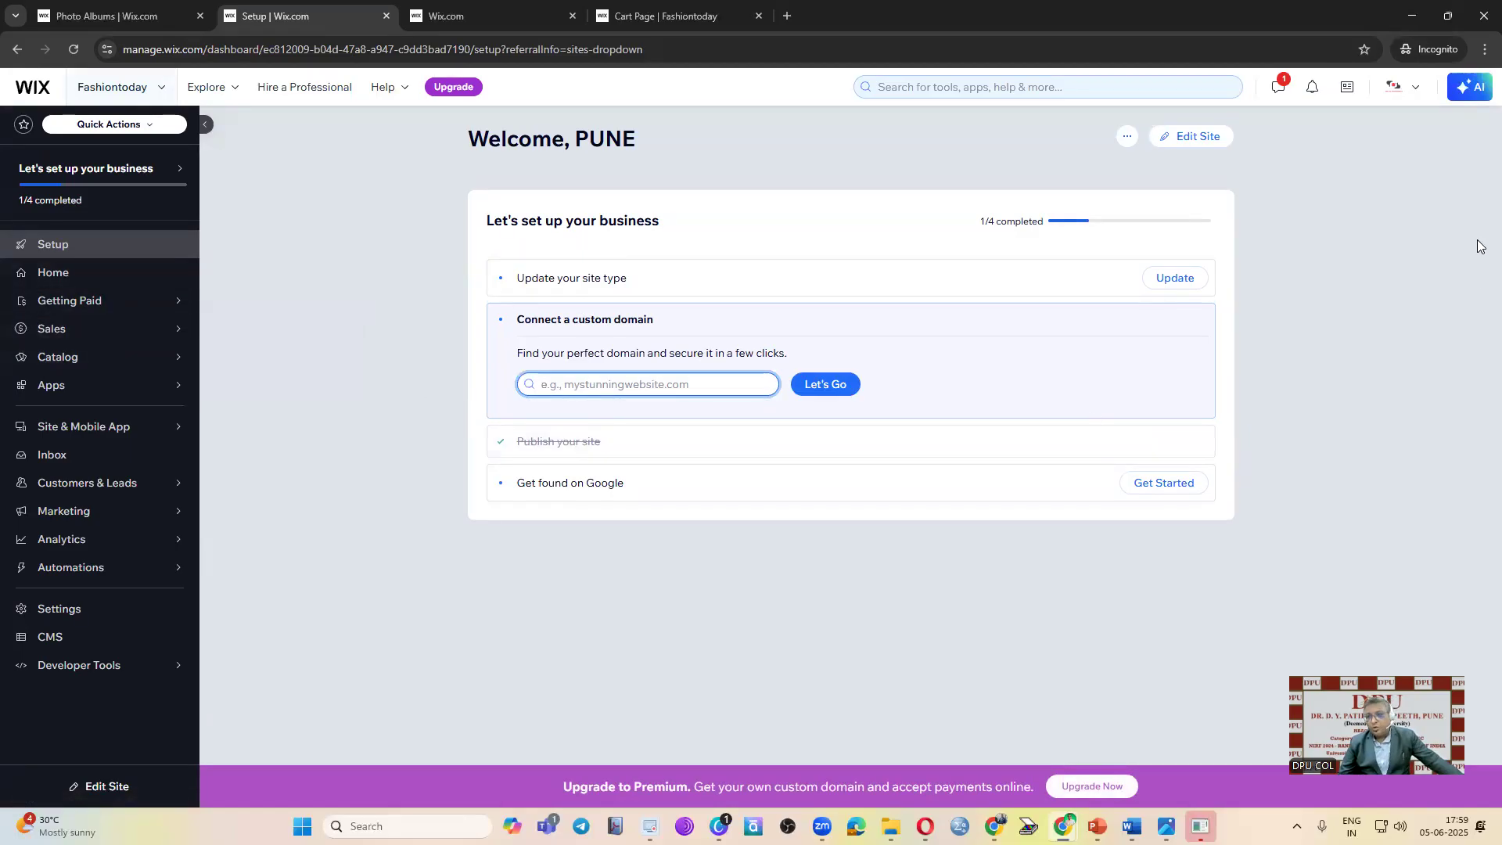
left_click(1281, 95)
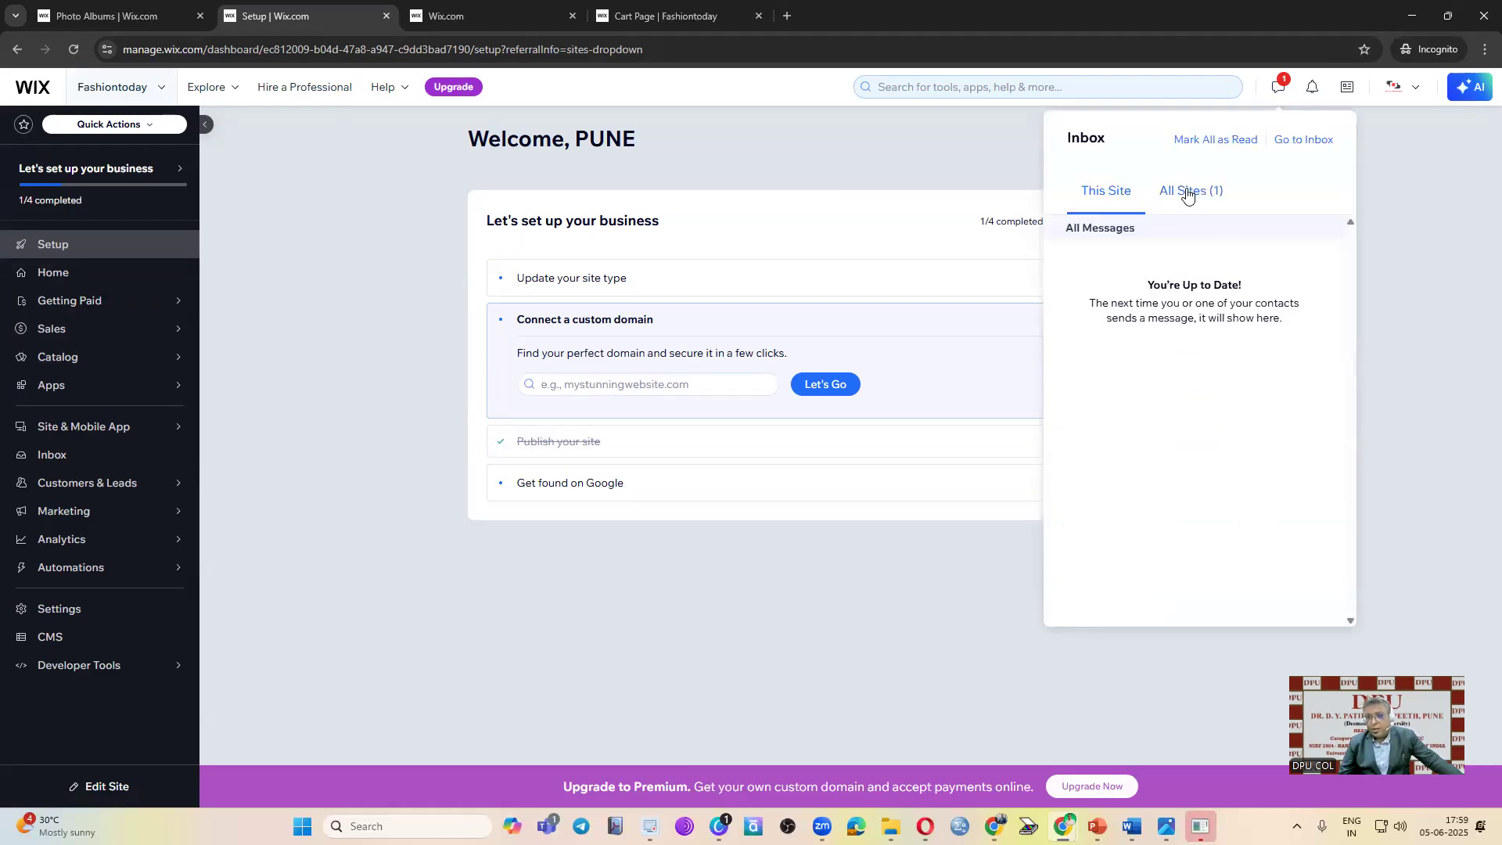
left_click(1187, 193)
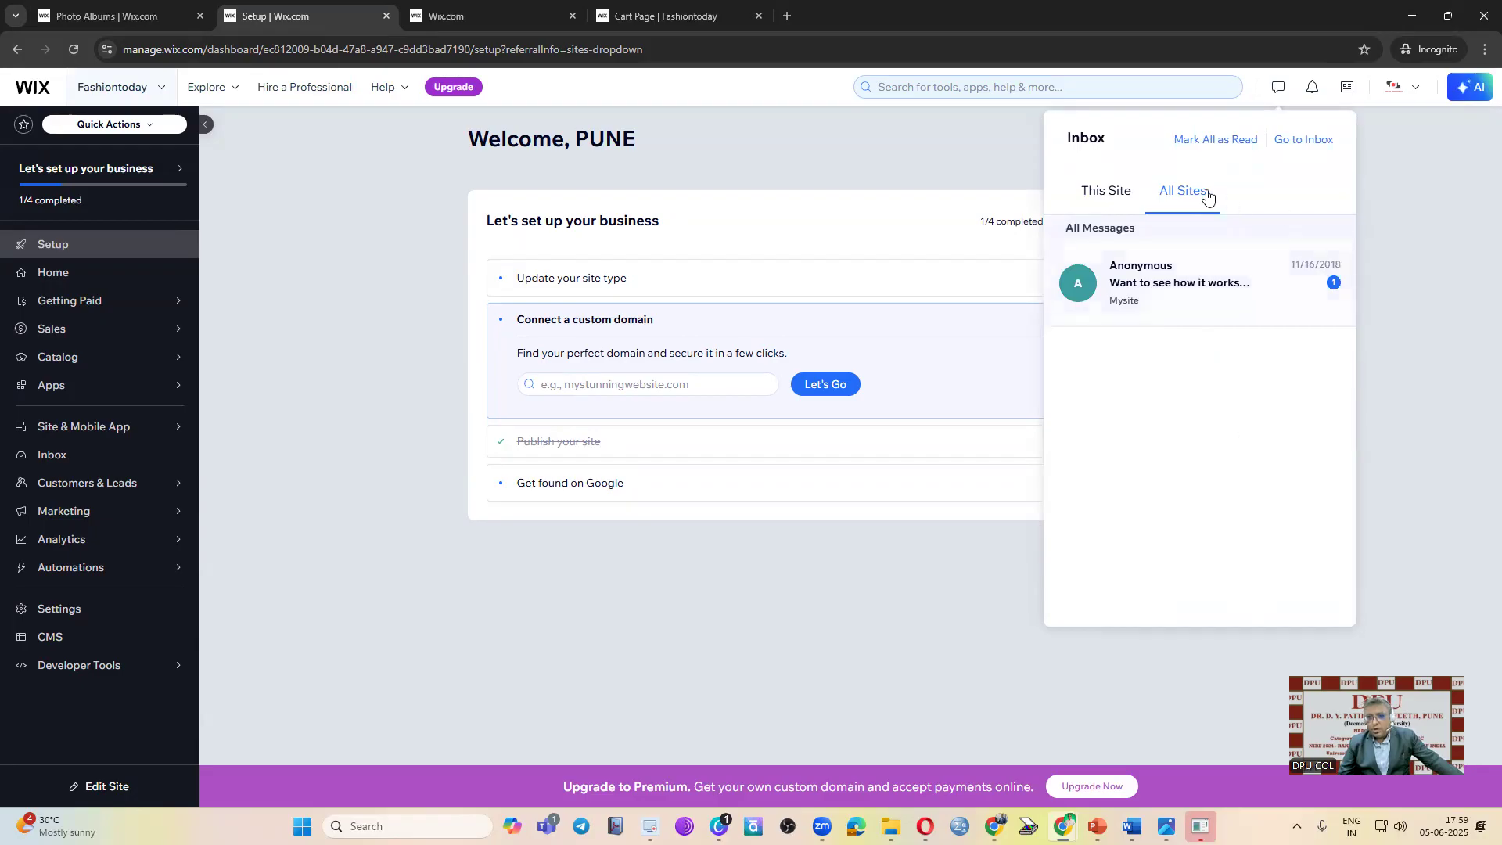
- Close the inbox and open Website Overview via Site & Mobile App > Website & SEO
left_click(1277, 89)
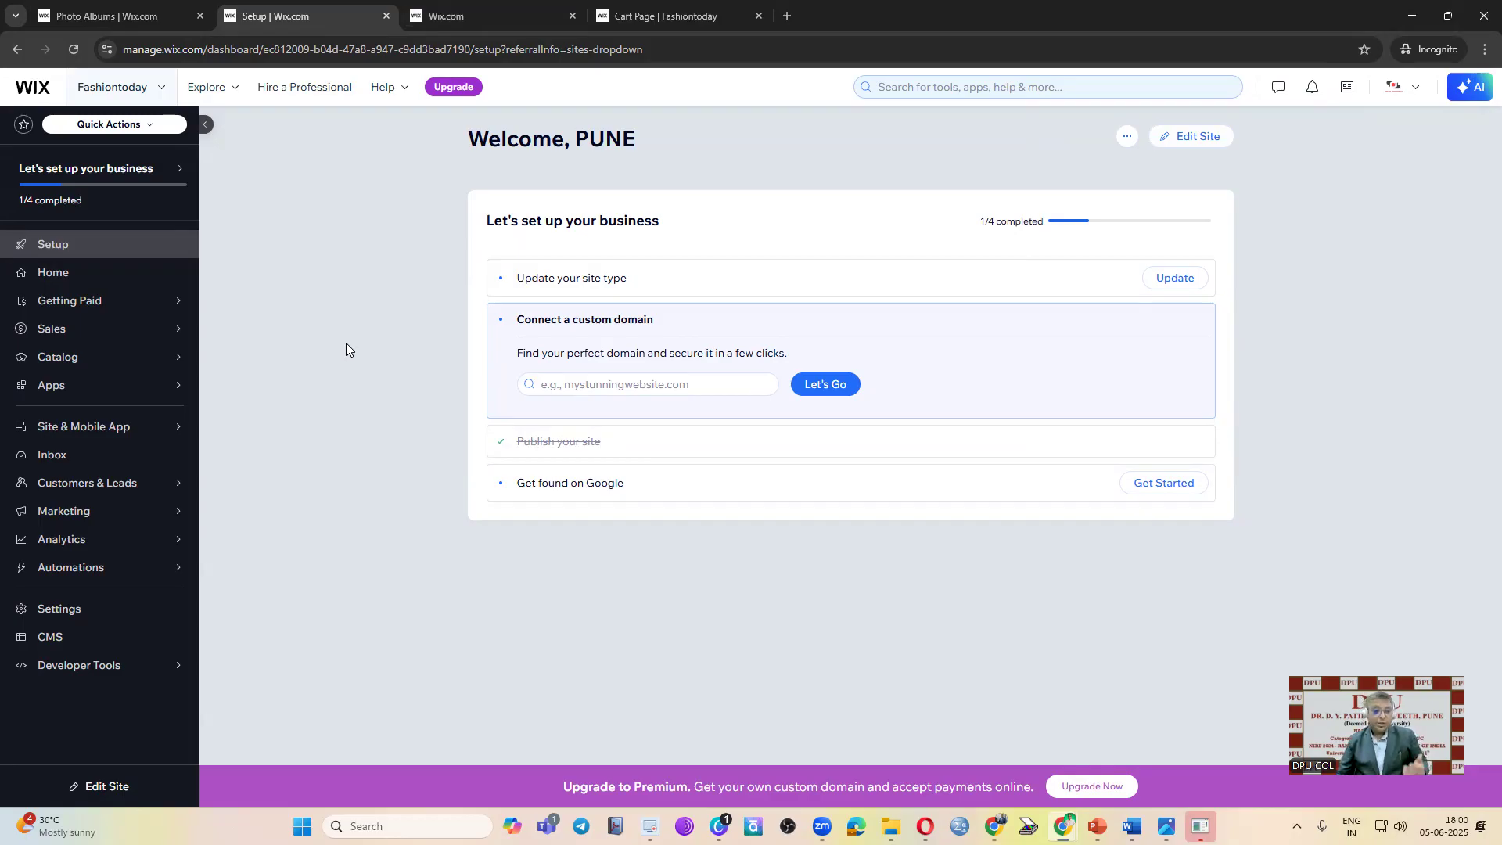
mouse_move(148, 425)
left_click(258, 397)
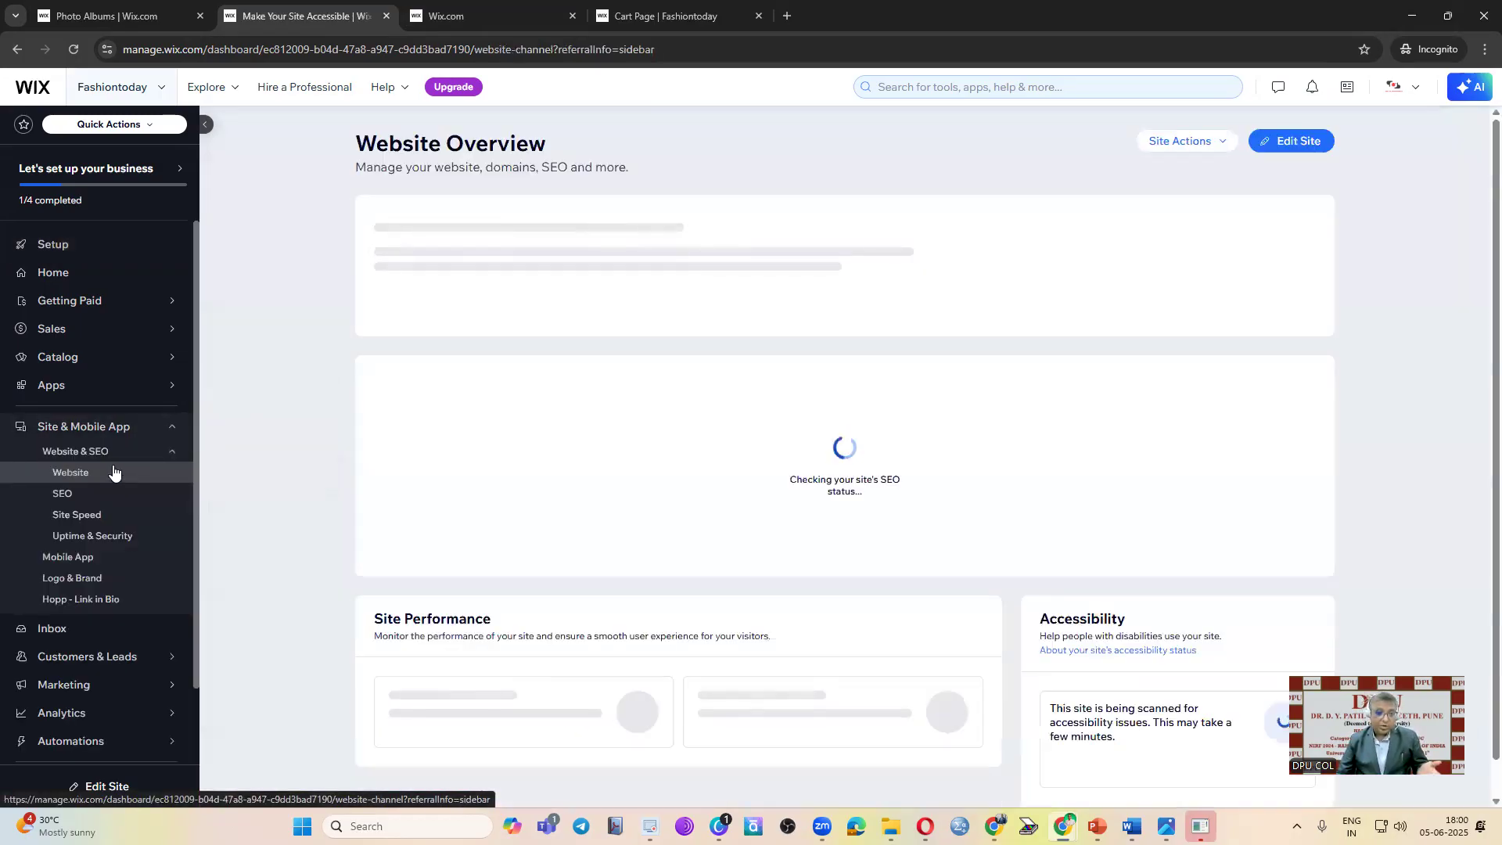
- Return to the setup checklist, then open Catalog to list the 16 store products
left_click(176, 171)
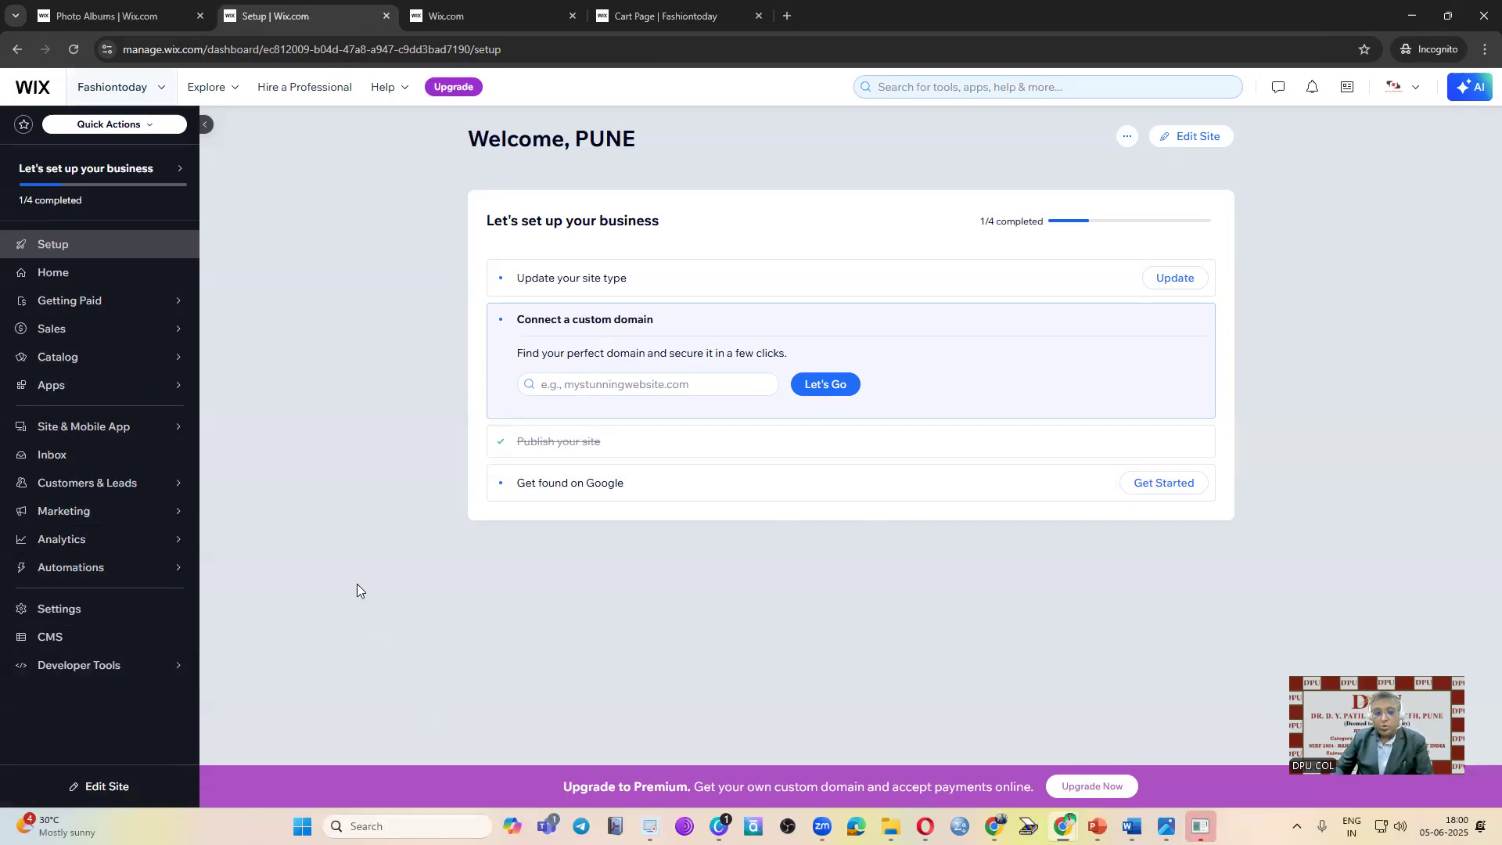
mouse_move(49, 335)
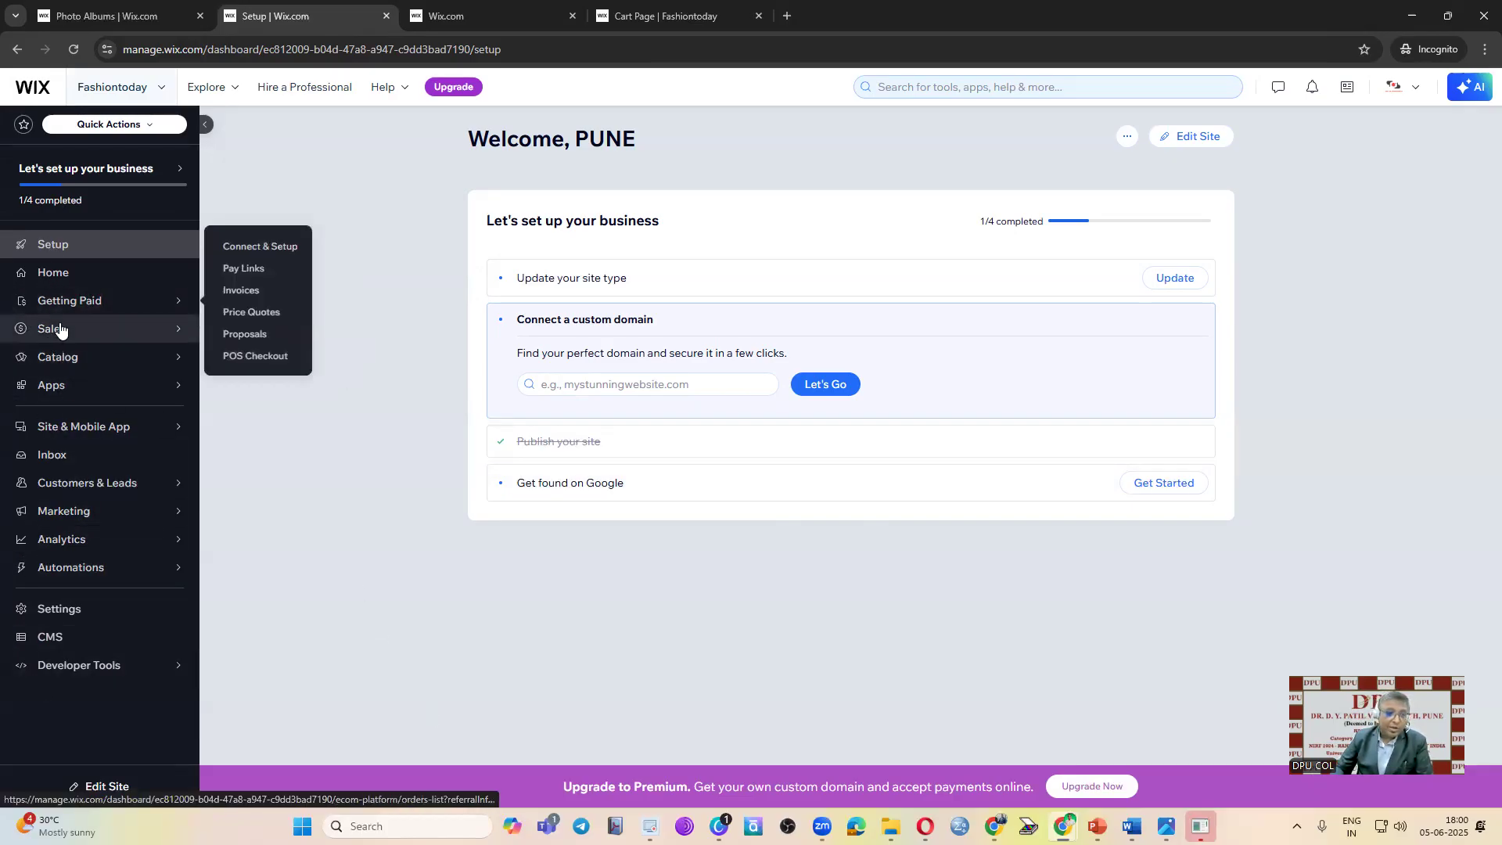
mouse_move(68, 359)
left_click(138, 361)
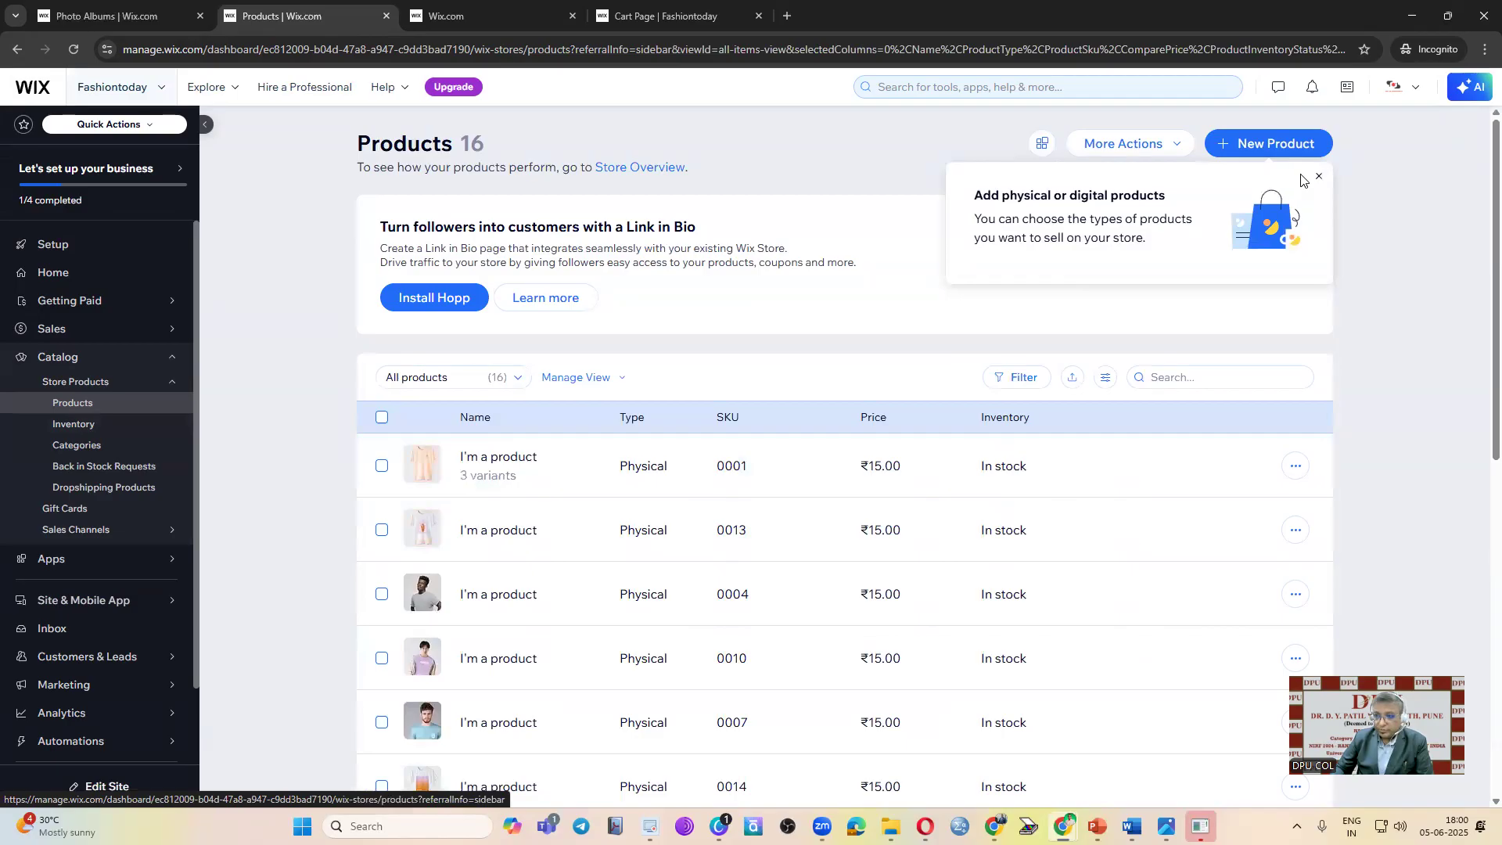
- Open the first product, 'I'm a product', and look at its add-media choices
scroll(543, 432, "down", 5)
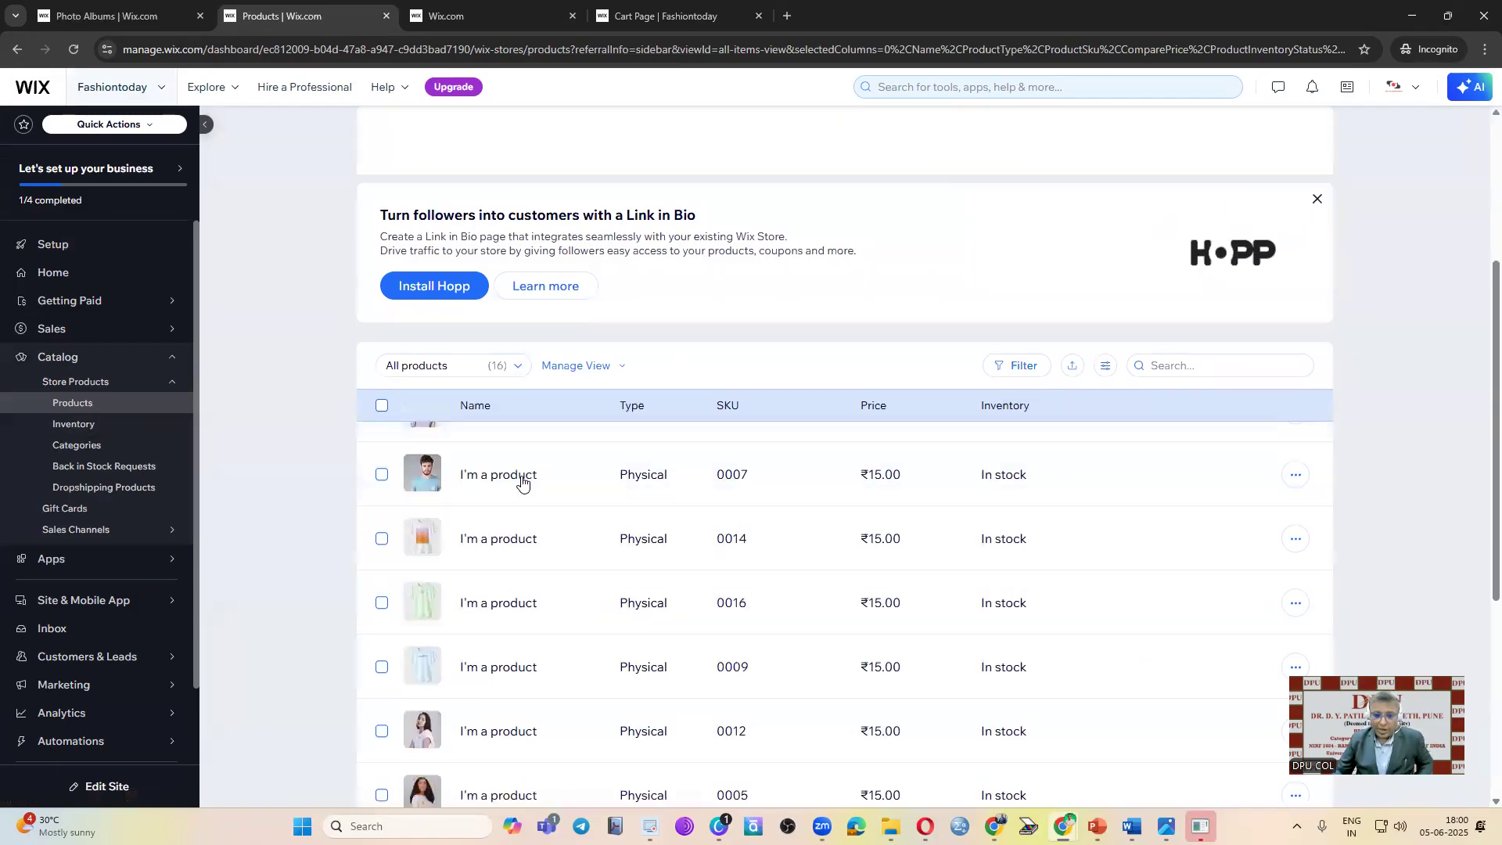
scroll(853, 407, "up", 5)
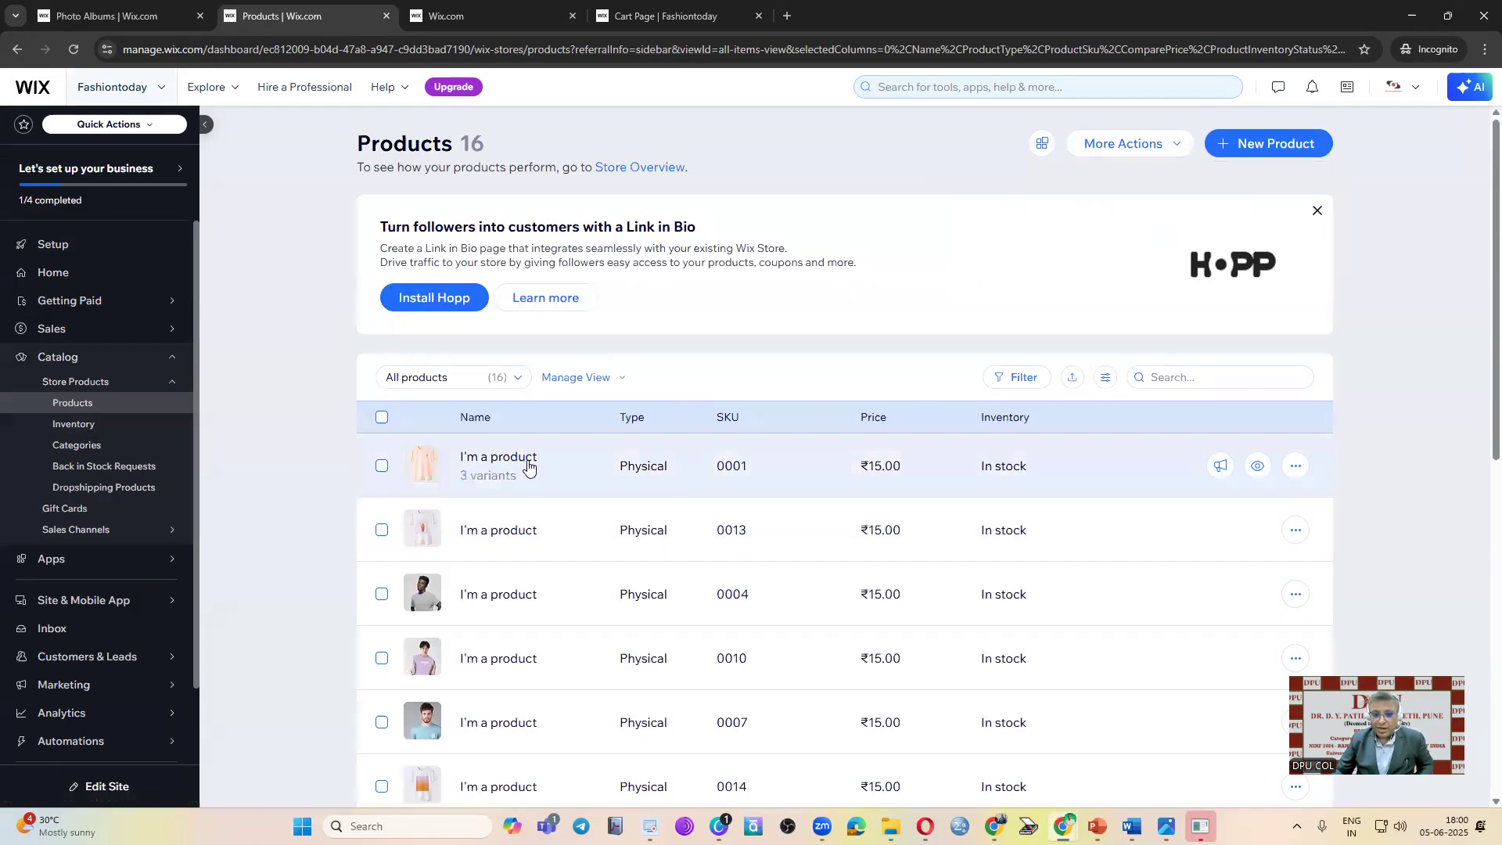
left_click(525, 465)
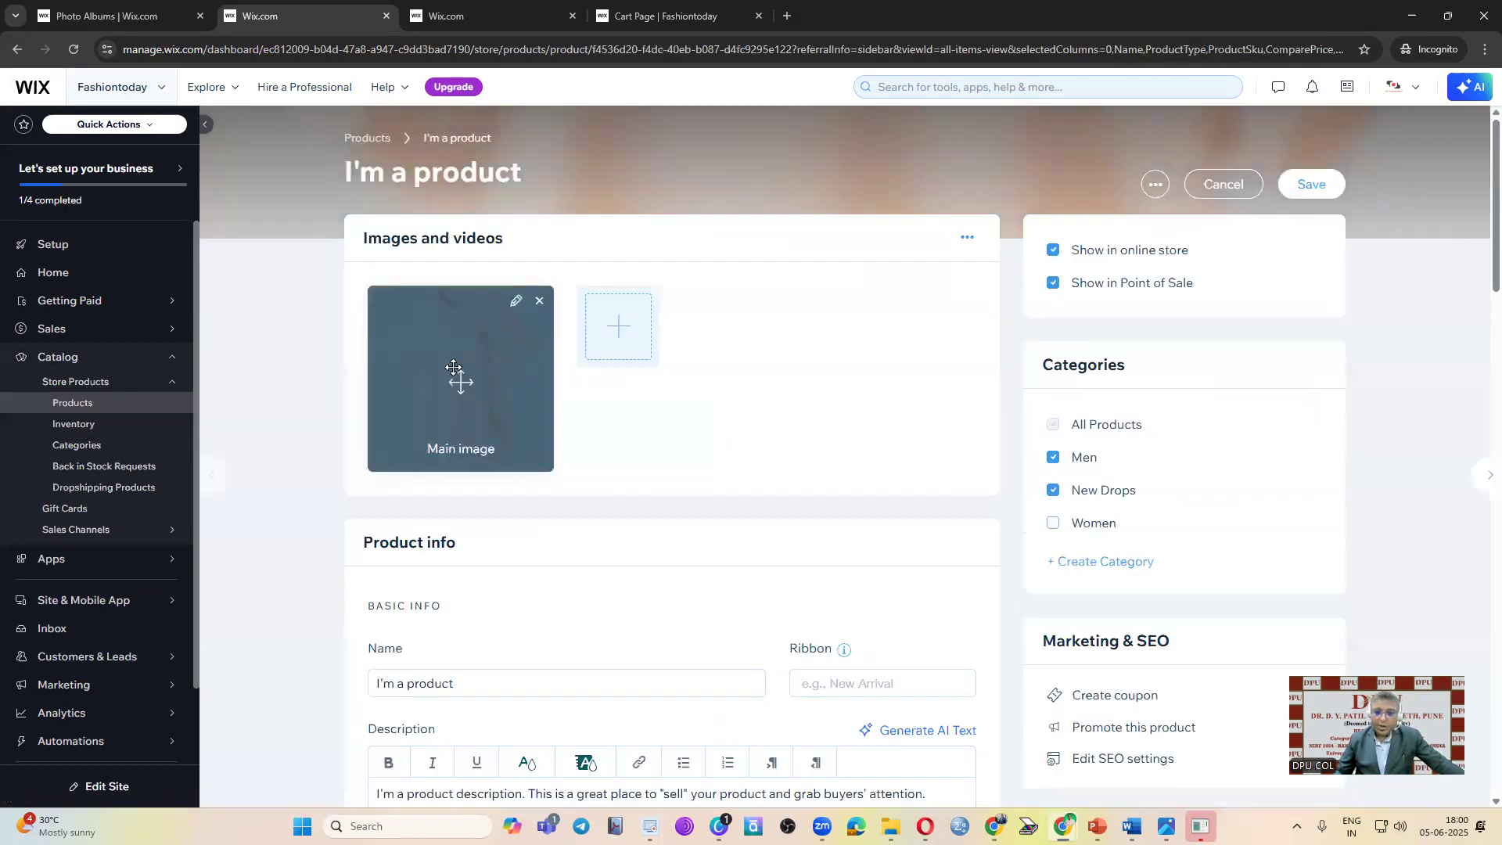
left_click(614, 350)
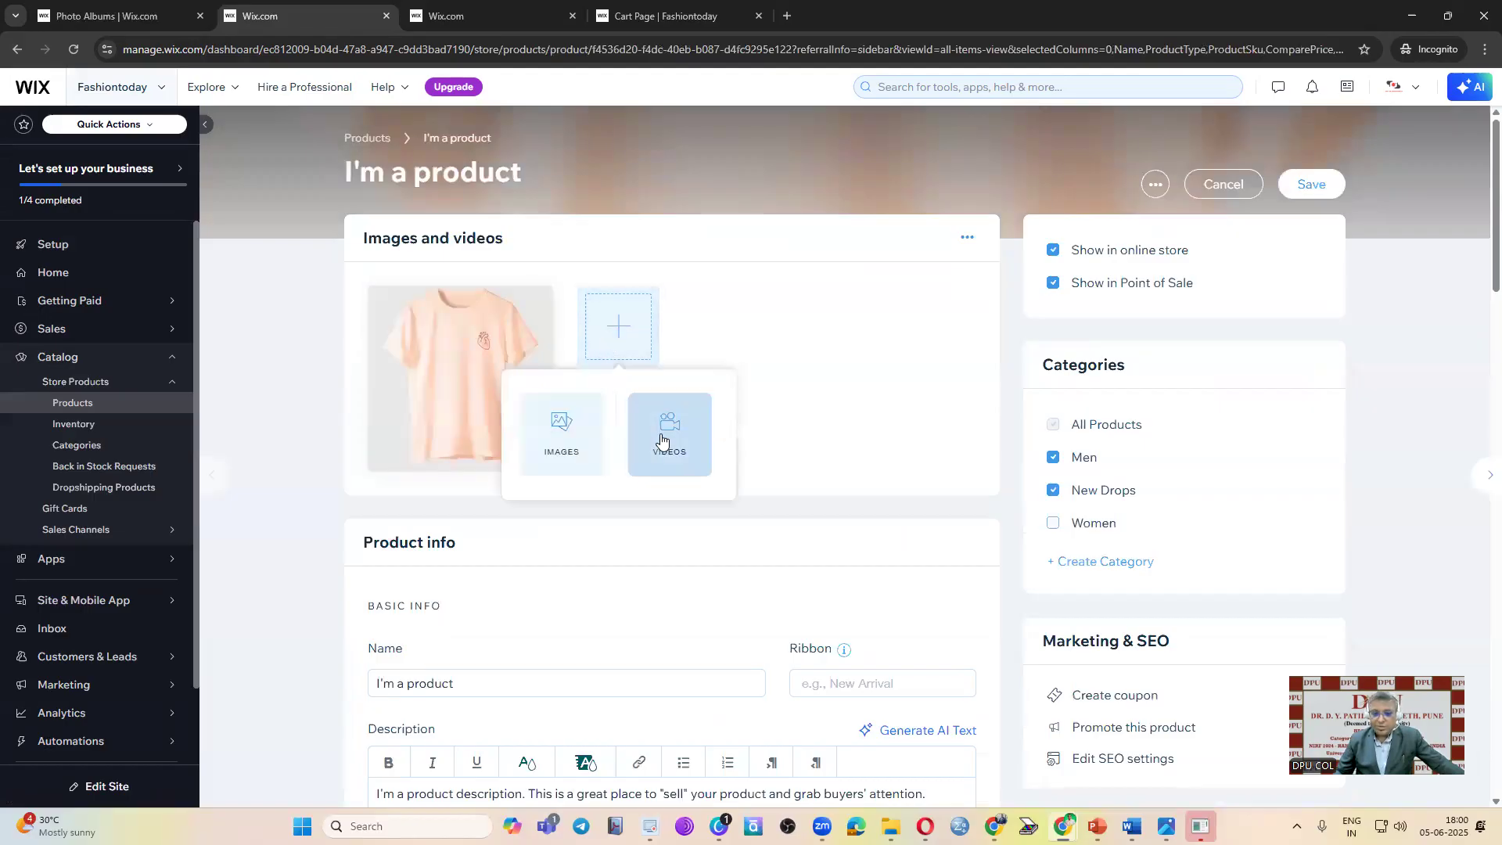
left_click(899, 444)
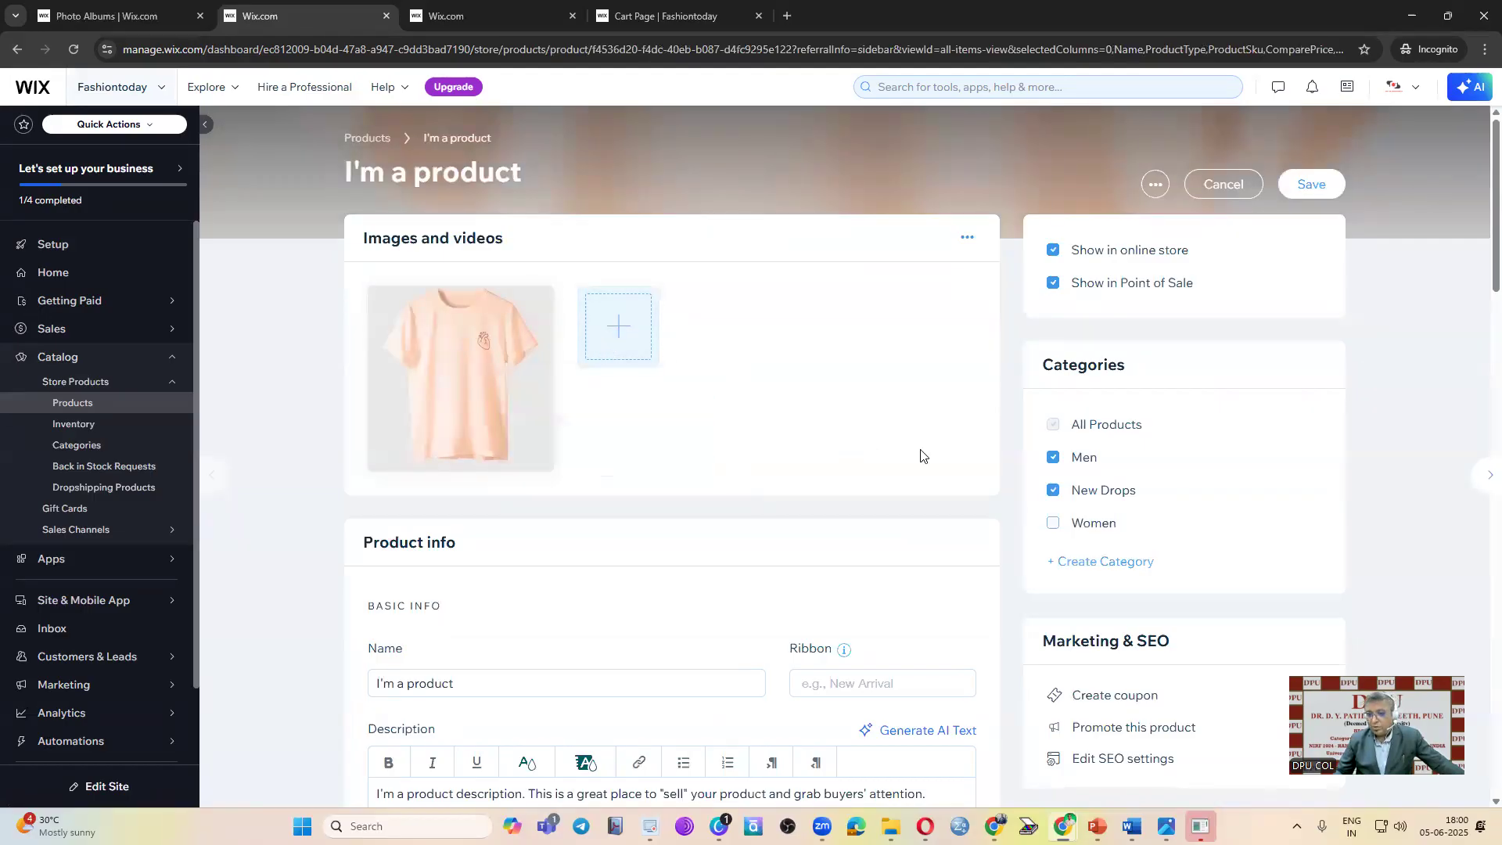
scroll(821, 438, "down", 8)
scroll(740, 424, "up", 4)
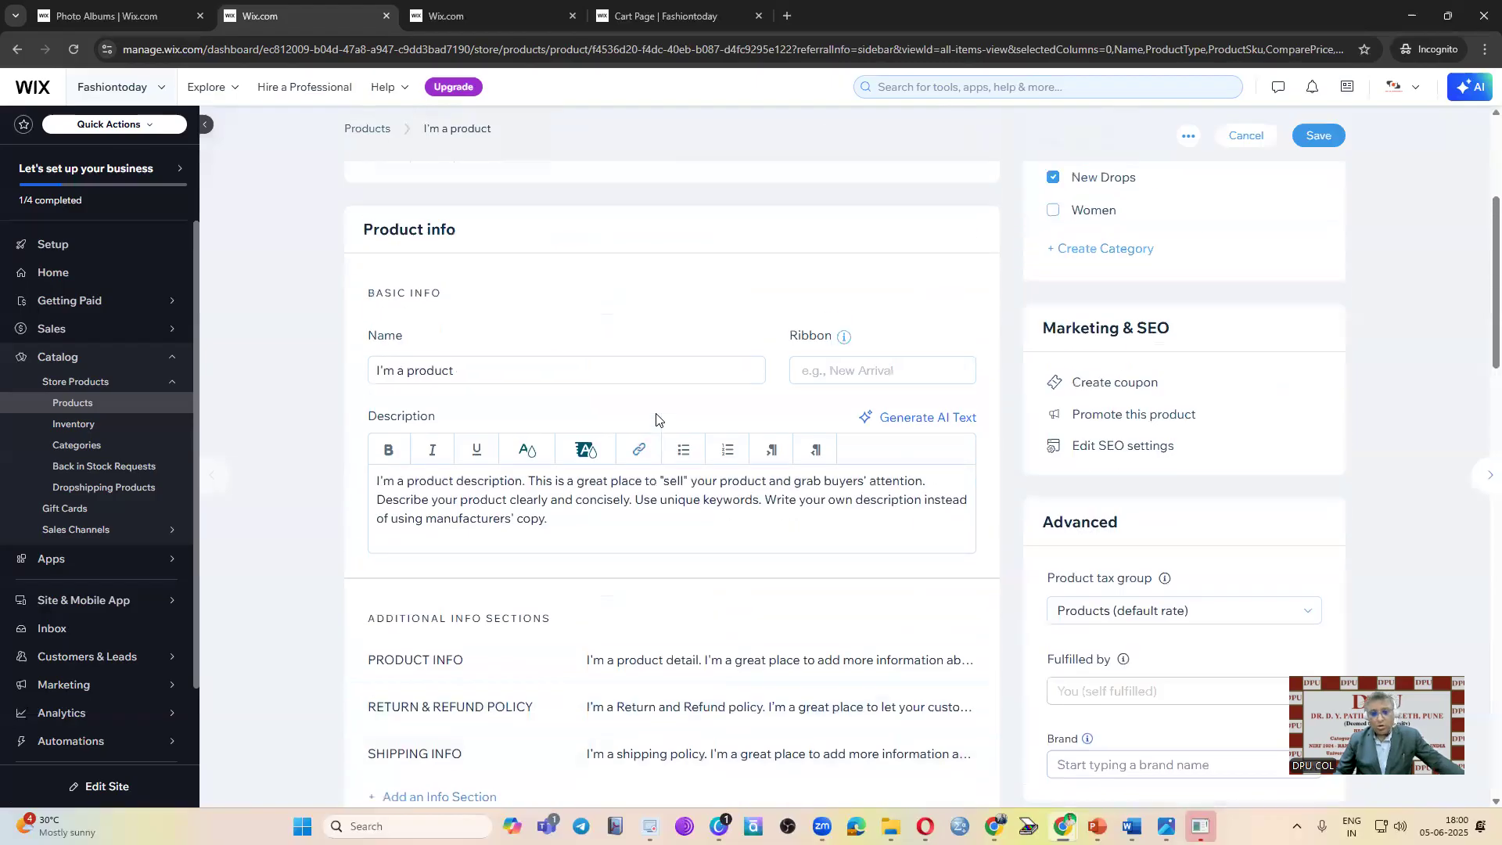
- Toggle On sale on and back off in the product's pricing section
scroll(673, 453, "down", 4)
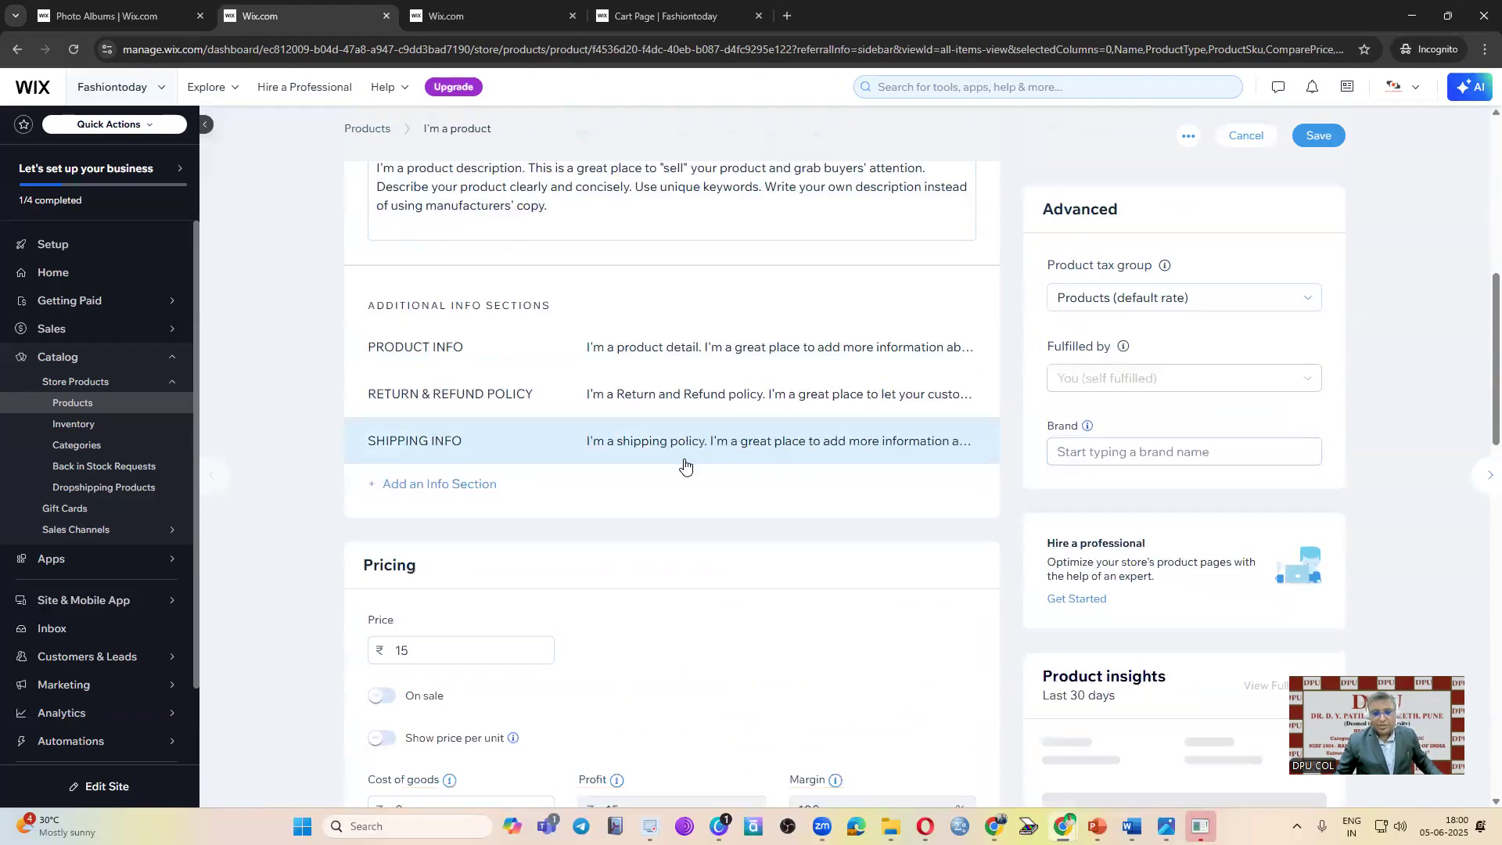
scroll(665, 461, "down", 4)
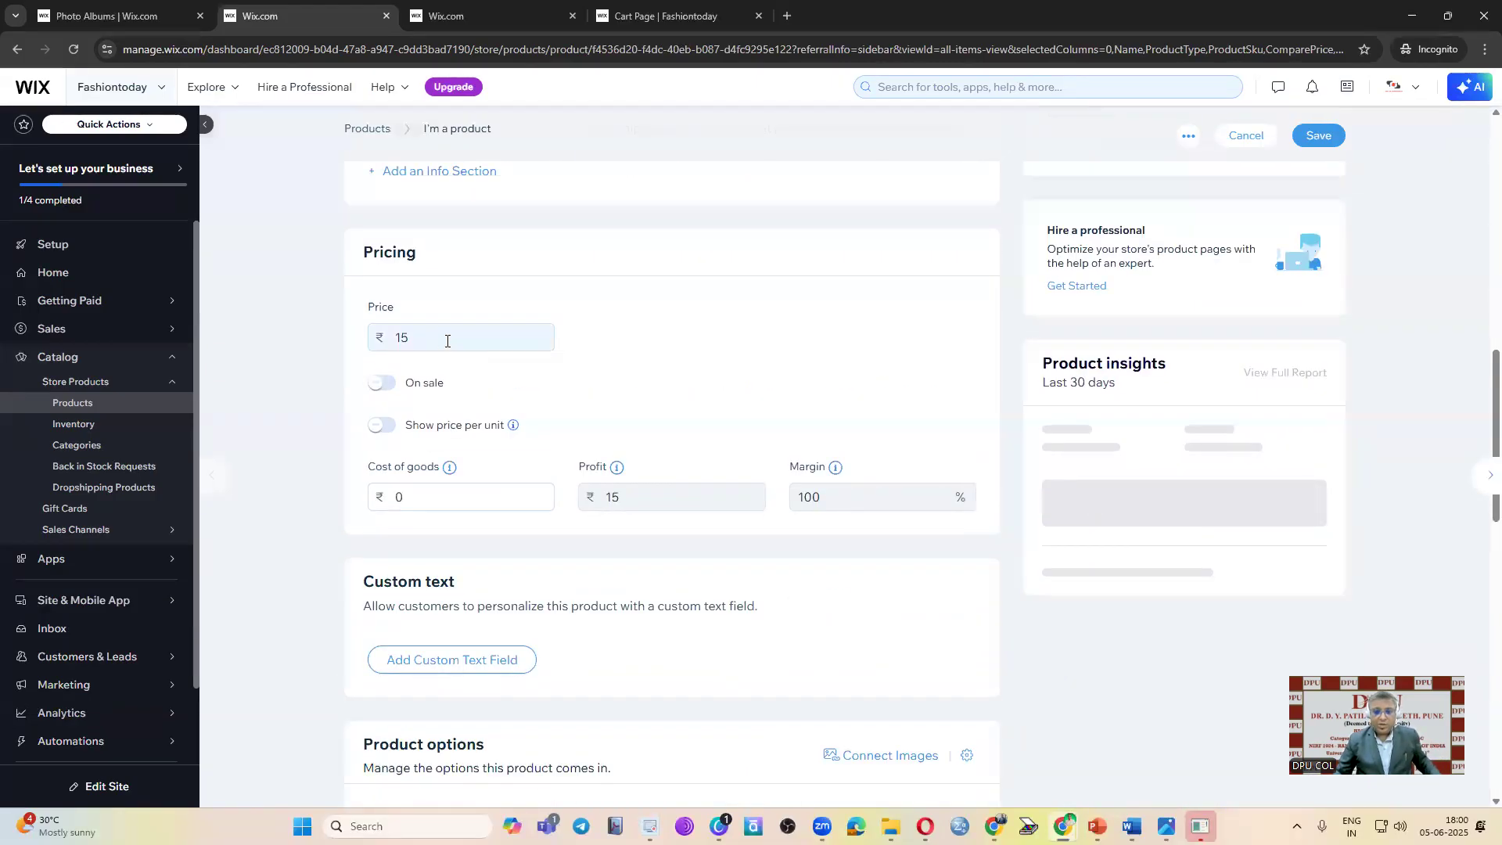
left_click(383, 385)
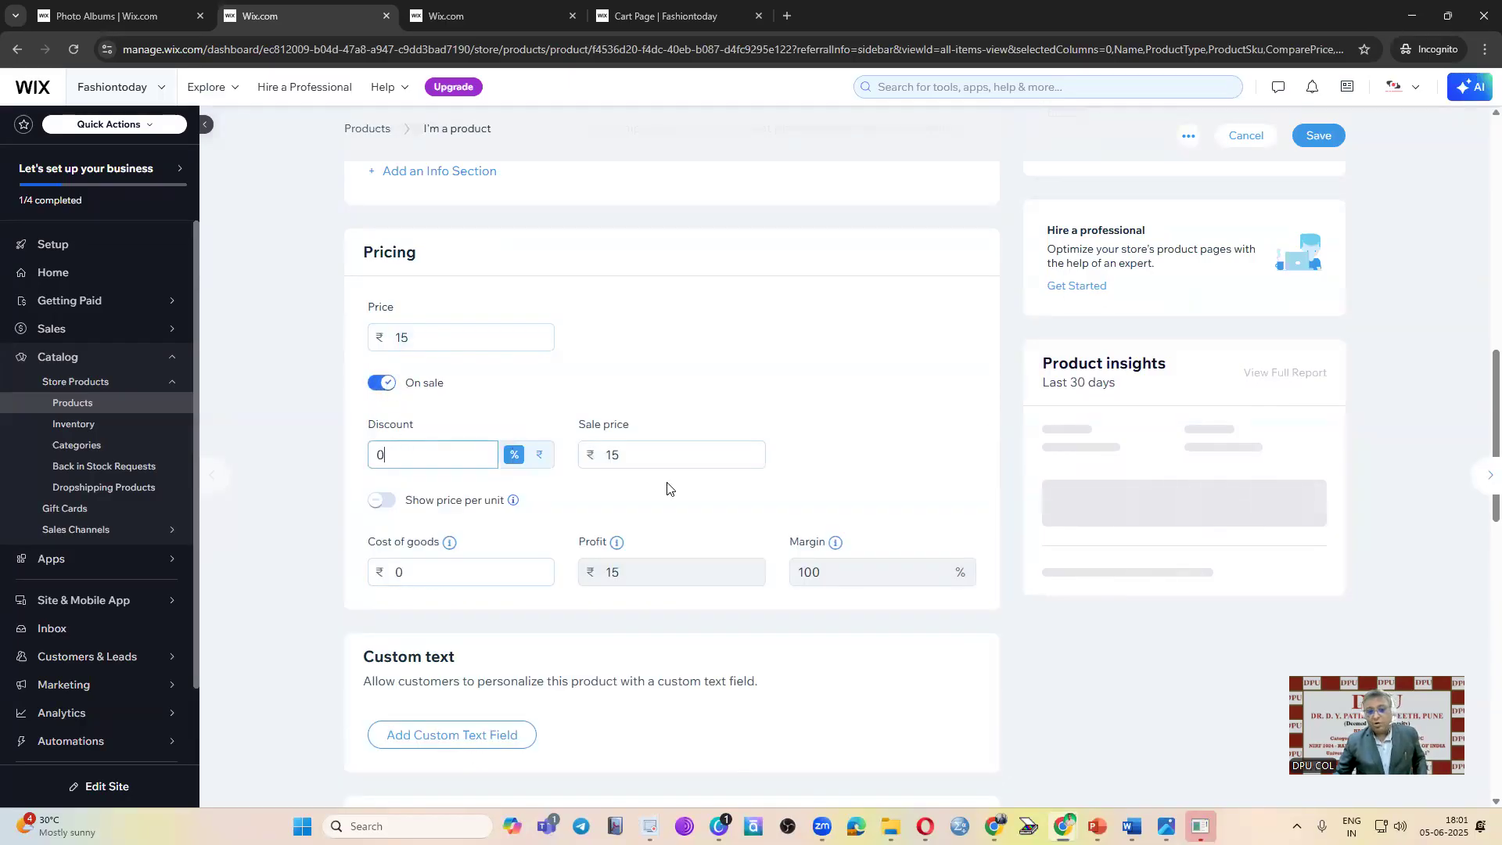
left_click(391, 385)
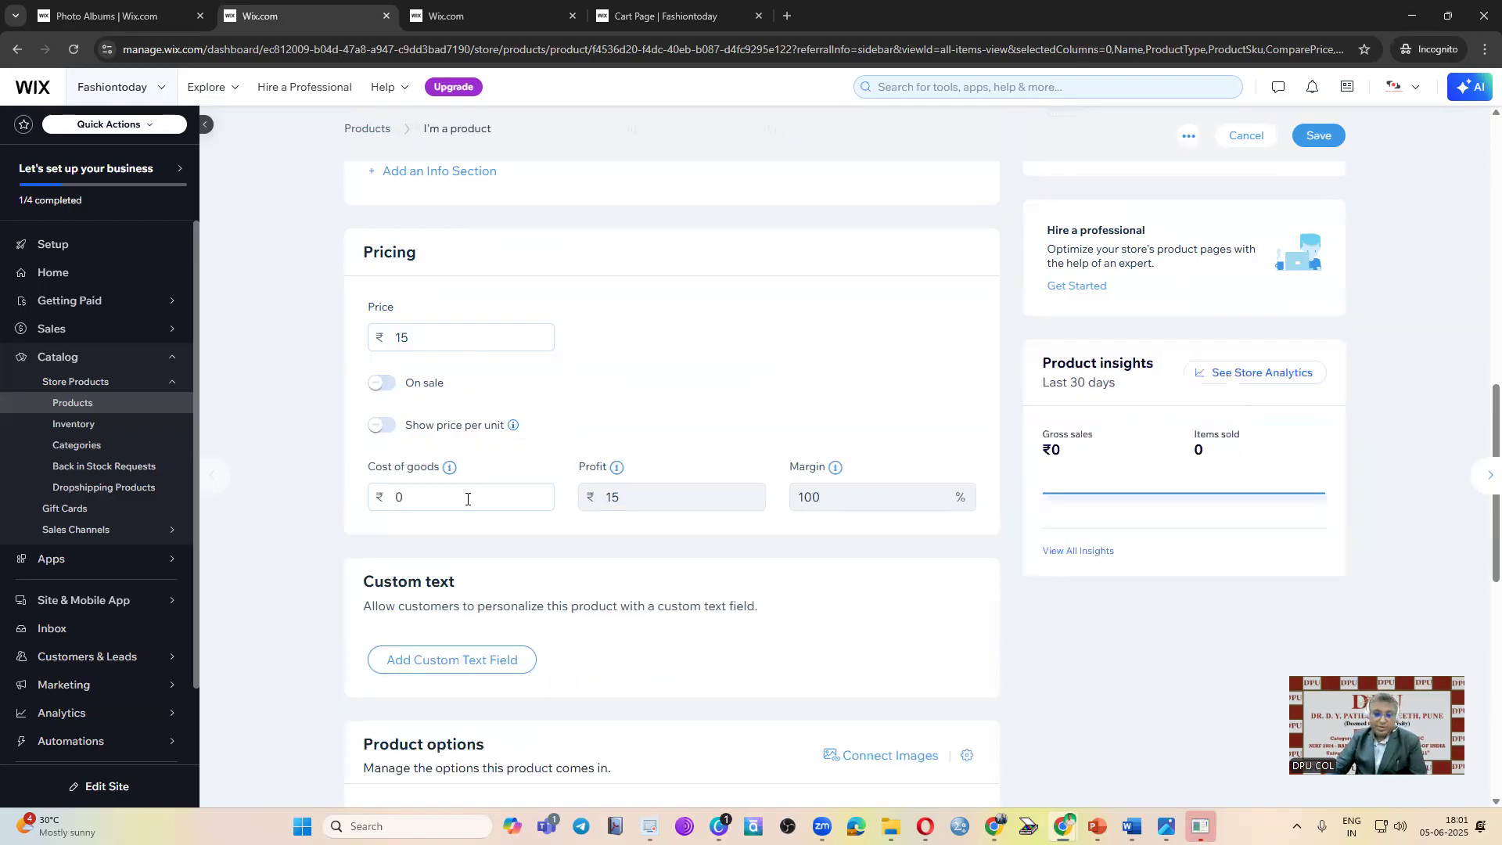
scroll(809, 532, "down", 1)
scroll(809, 532, "down", 3)
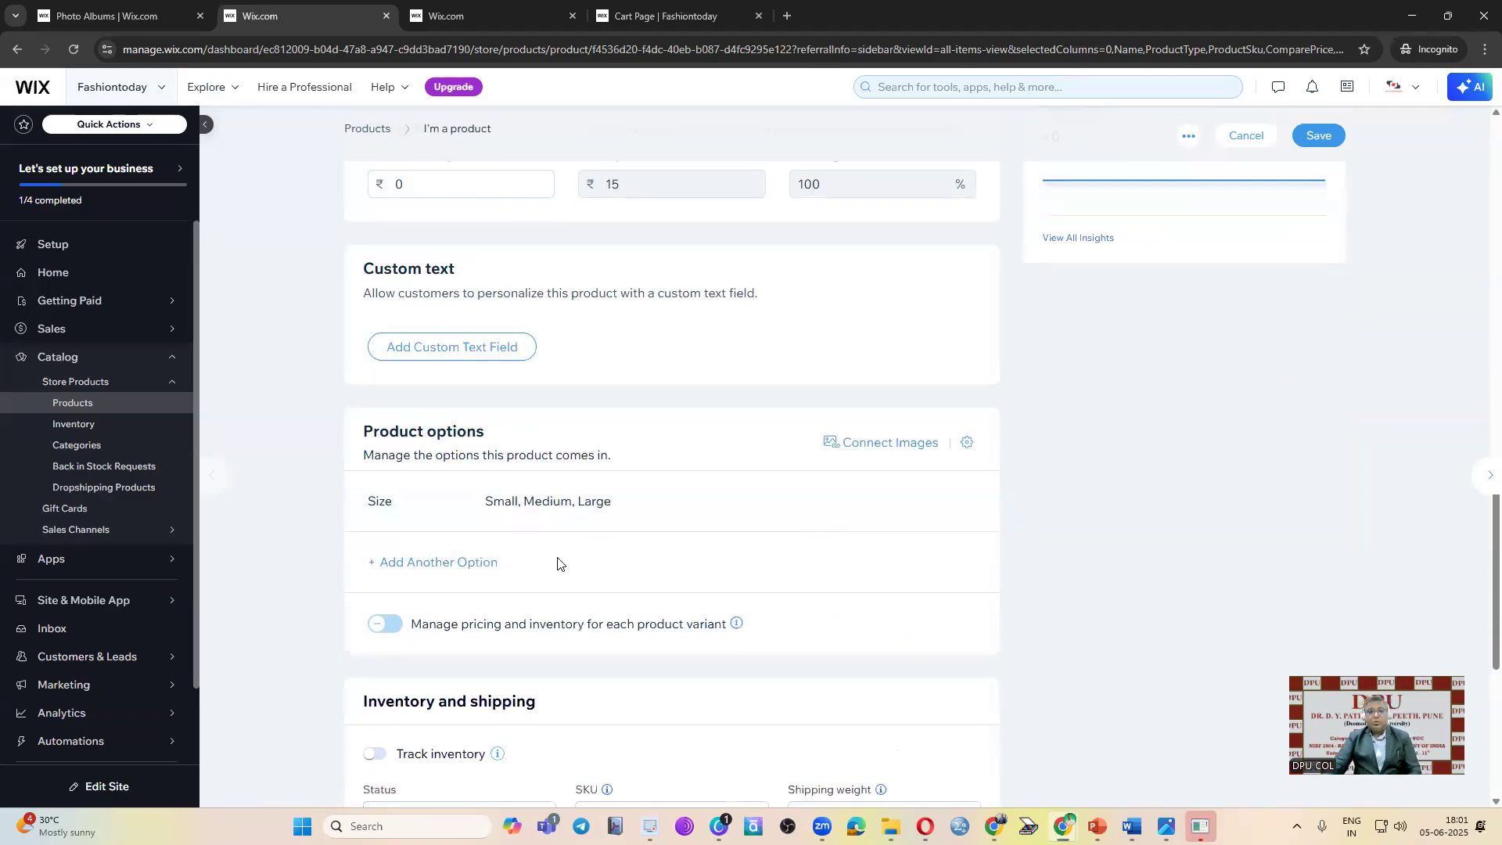
mouse_move(520, 532)
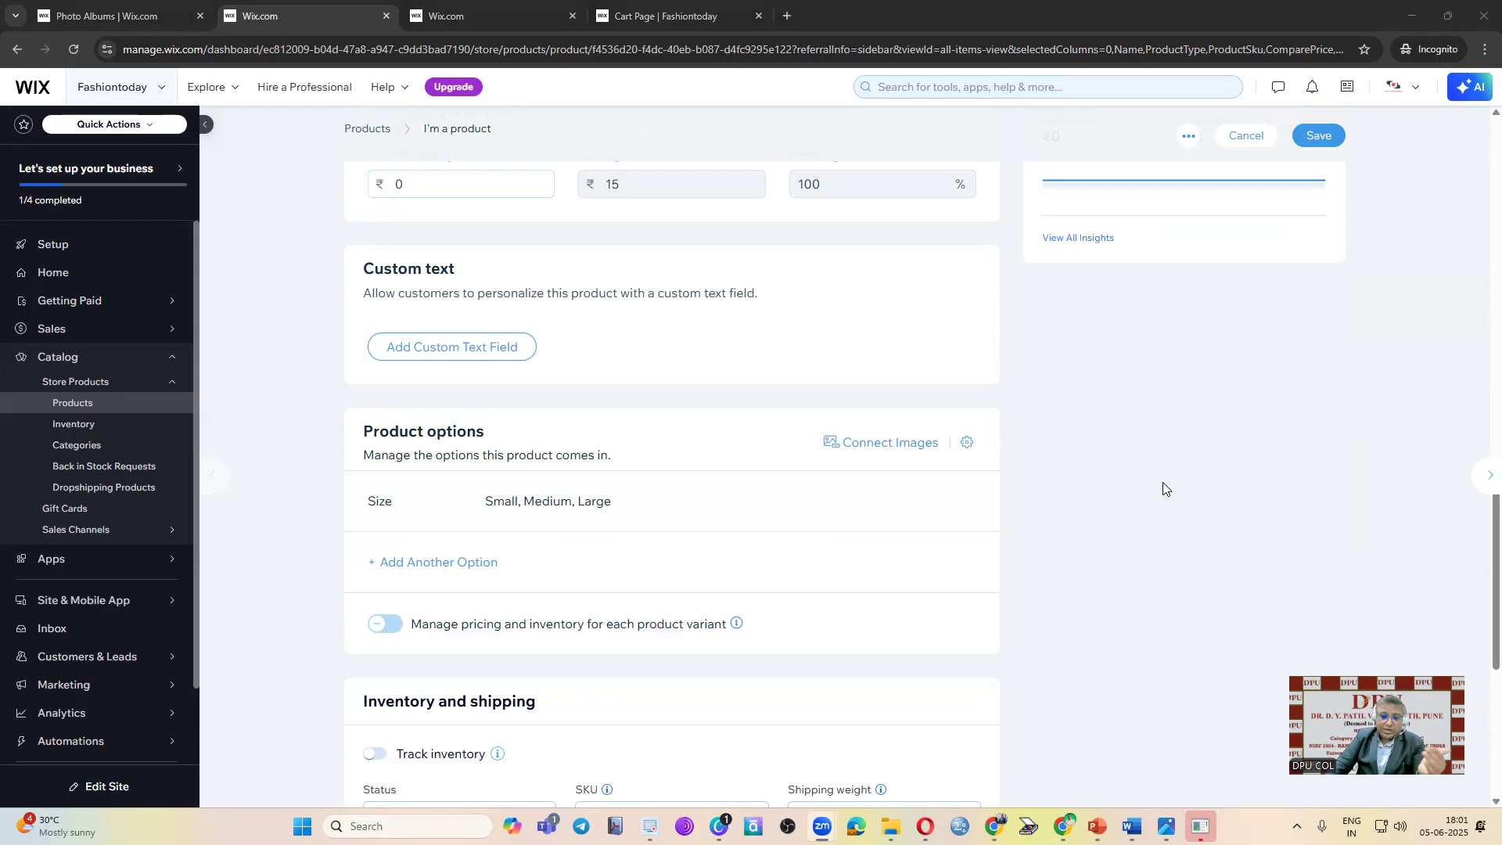
scroll(778, 575, "down", 5)
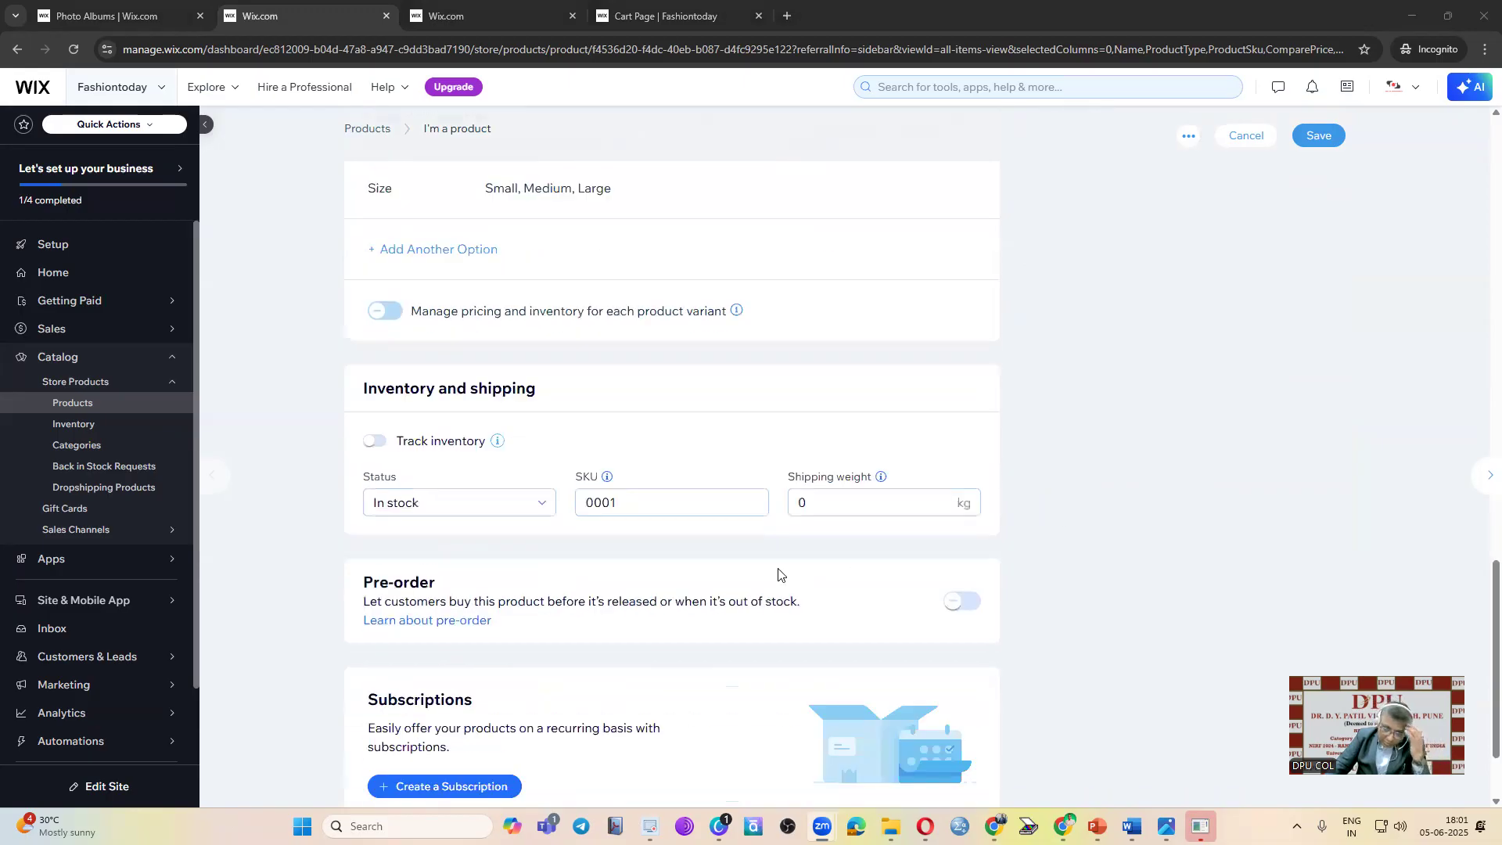
scroll(1172, 567, "up", 15)
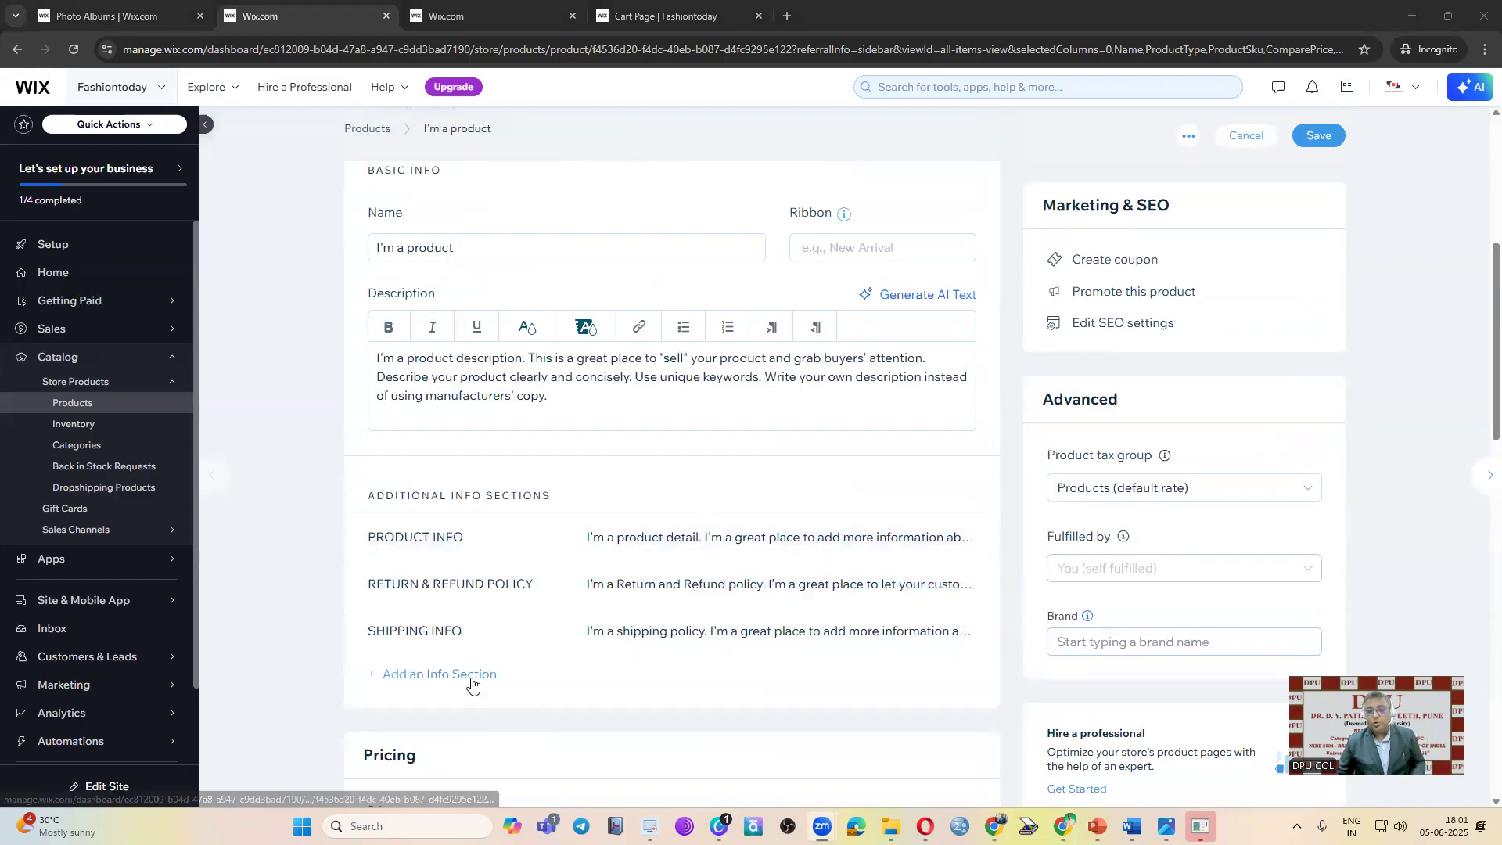
- Cancel Add an Info Section, then save the product
left_click(472, 678)
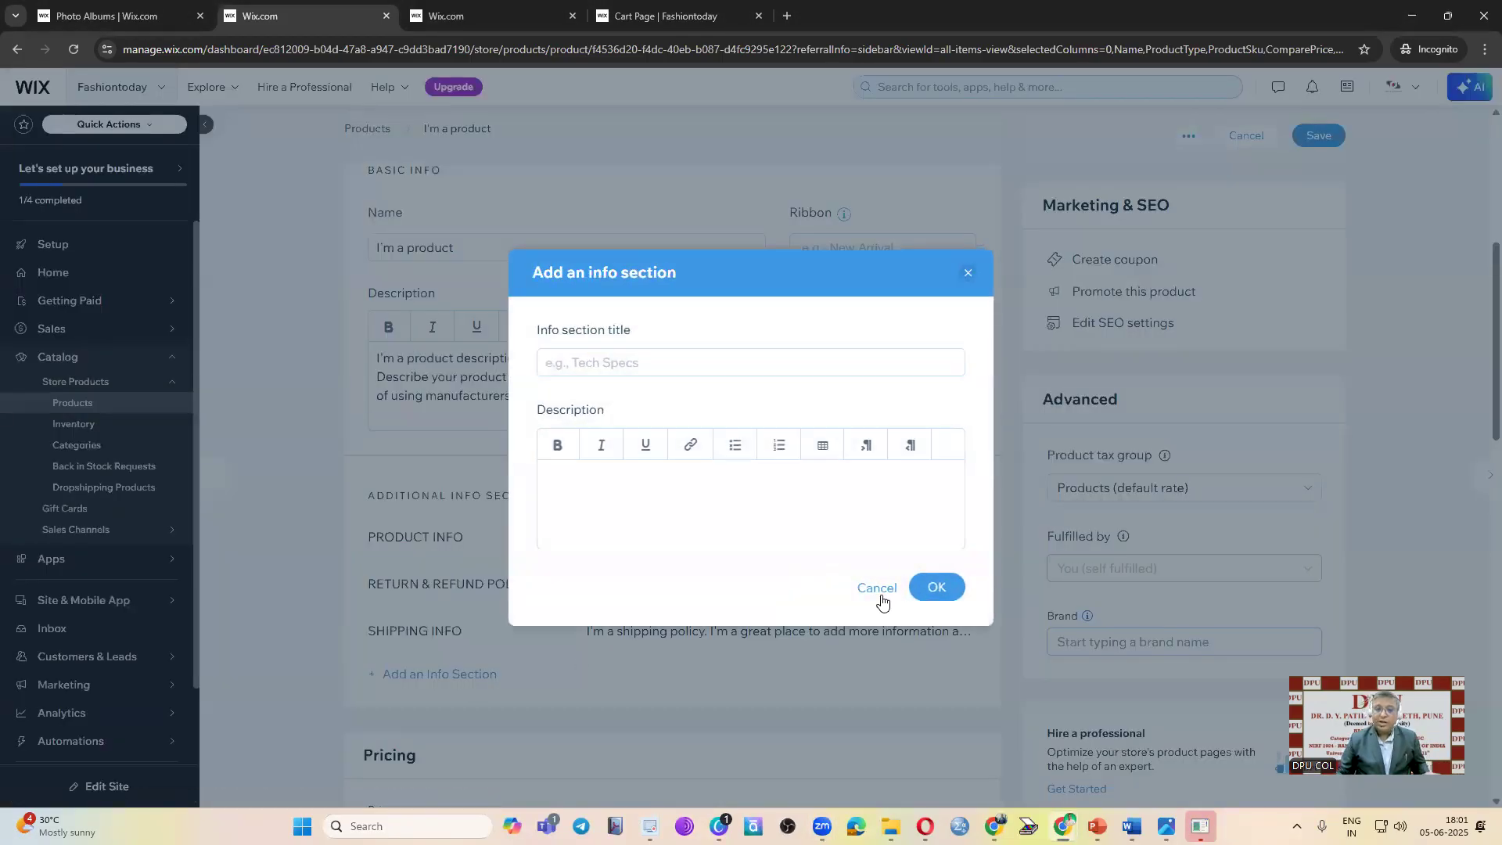
left_click(877, 588)
left_click(1317, 135)
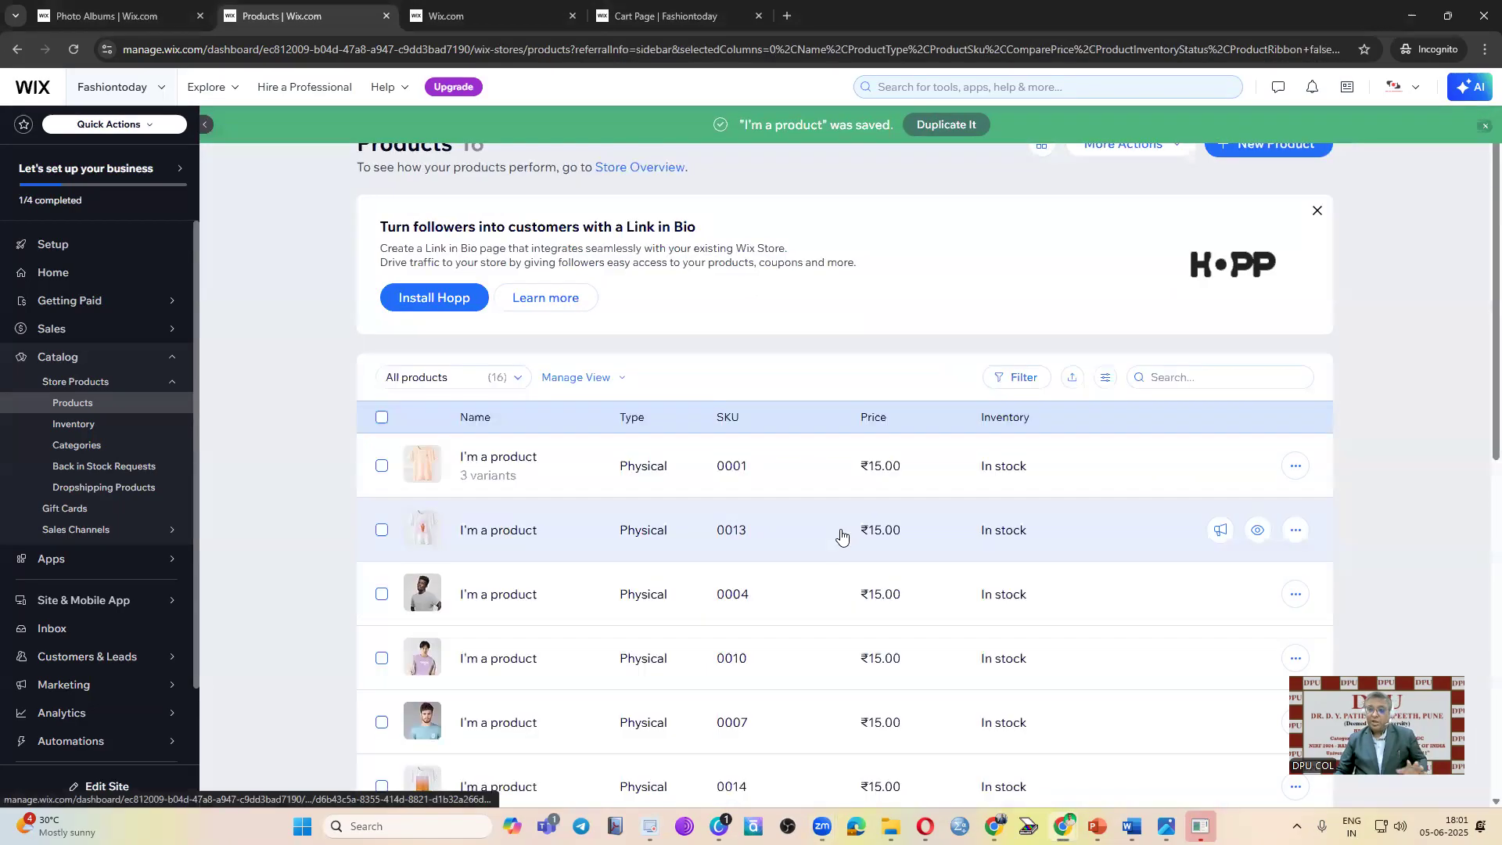
- Review the Inventory list, leaving product 0001's stock status as In stock
left_click(67, 429)
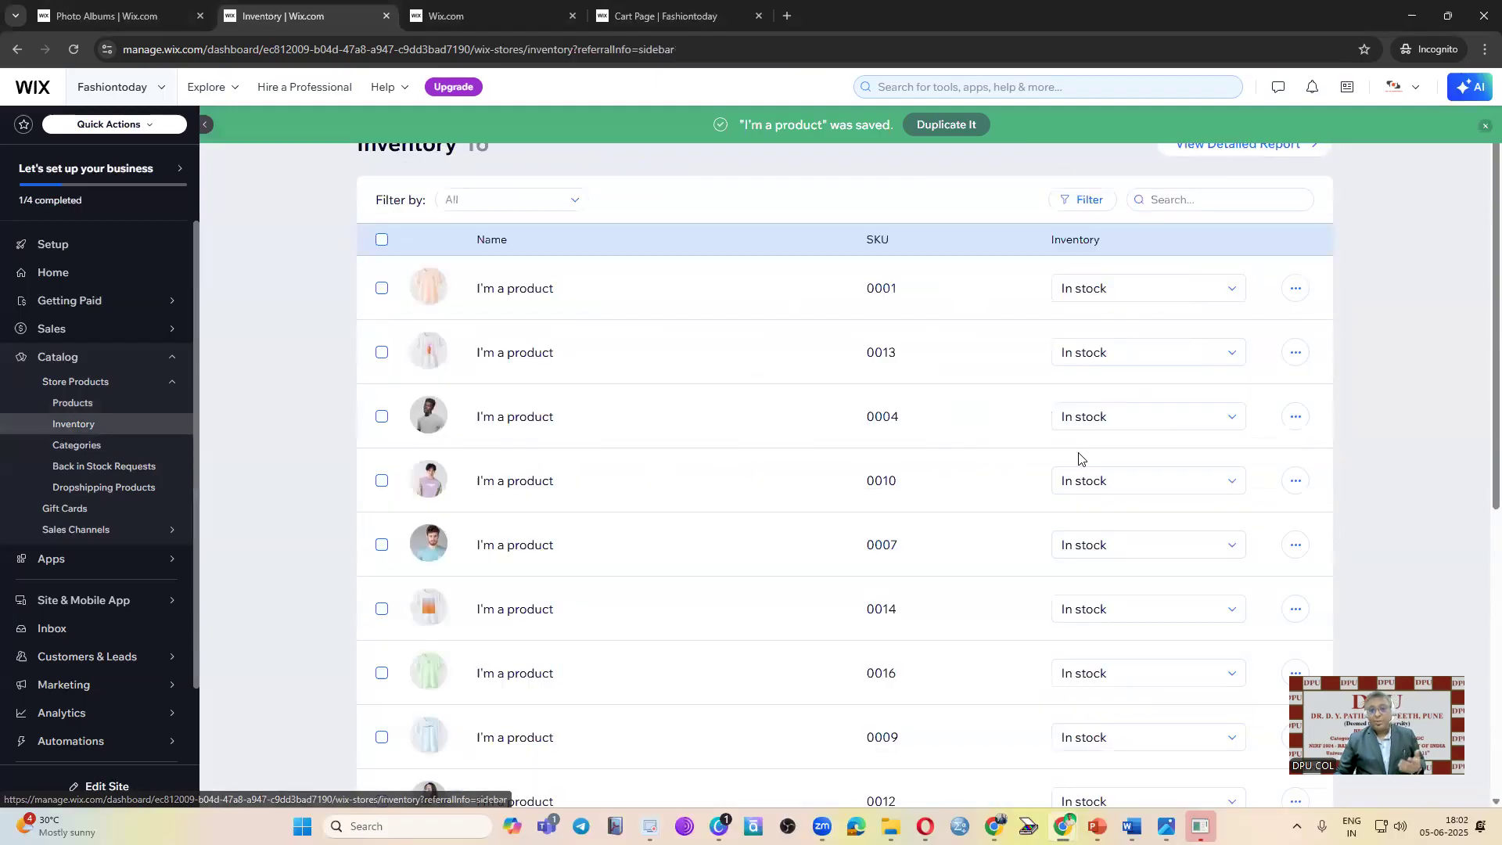
left_click(1233, 291)
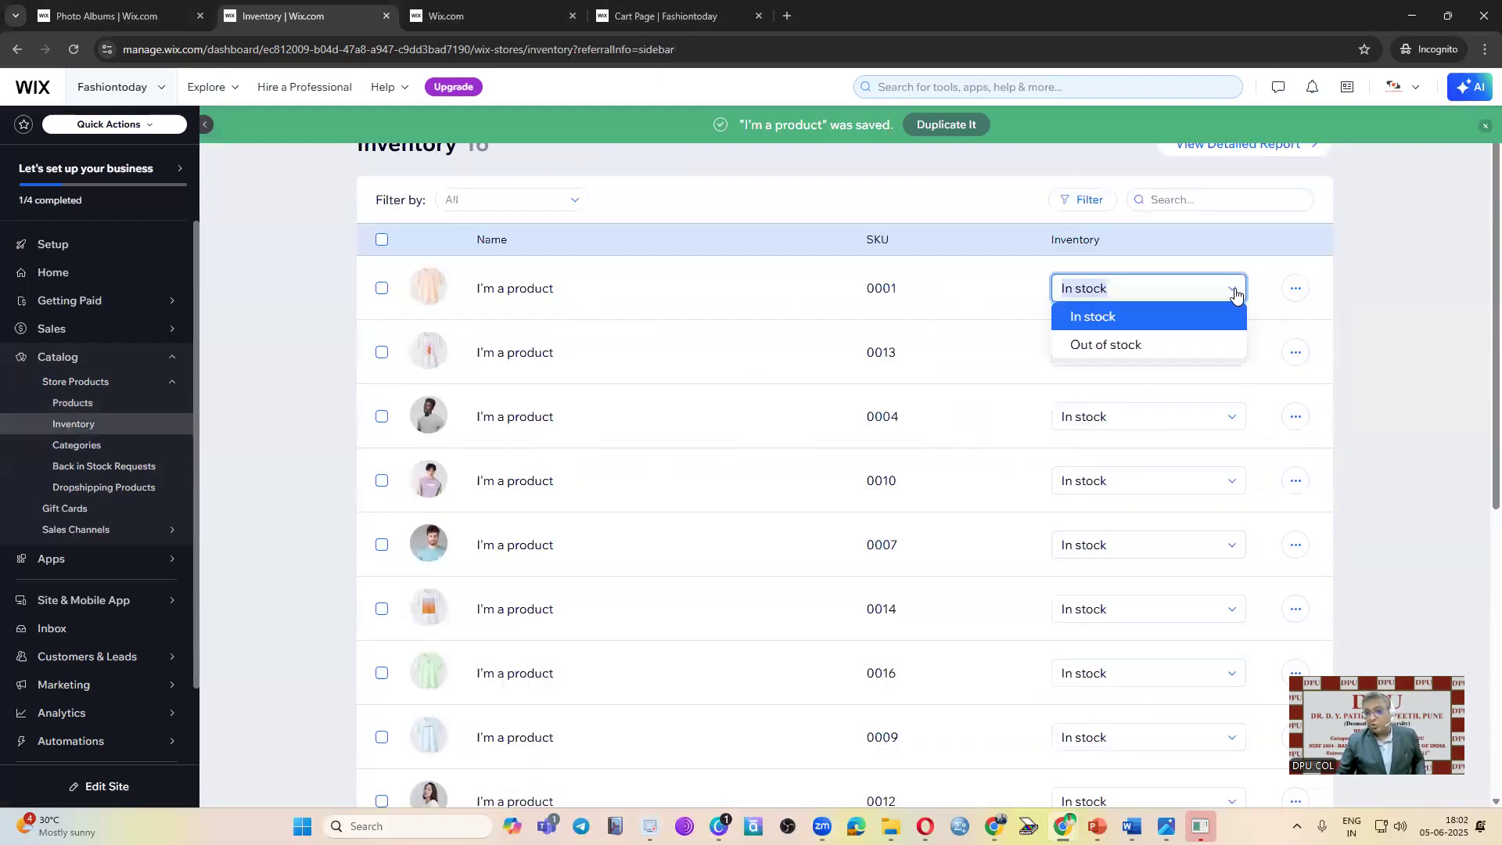
left_click(956, 295)
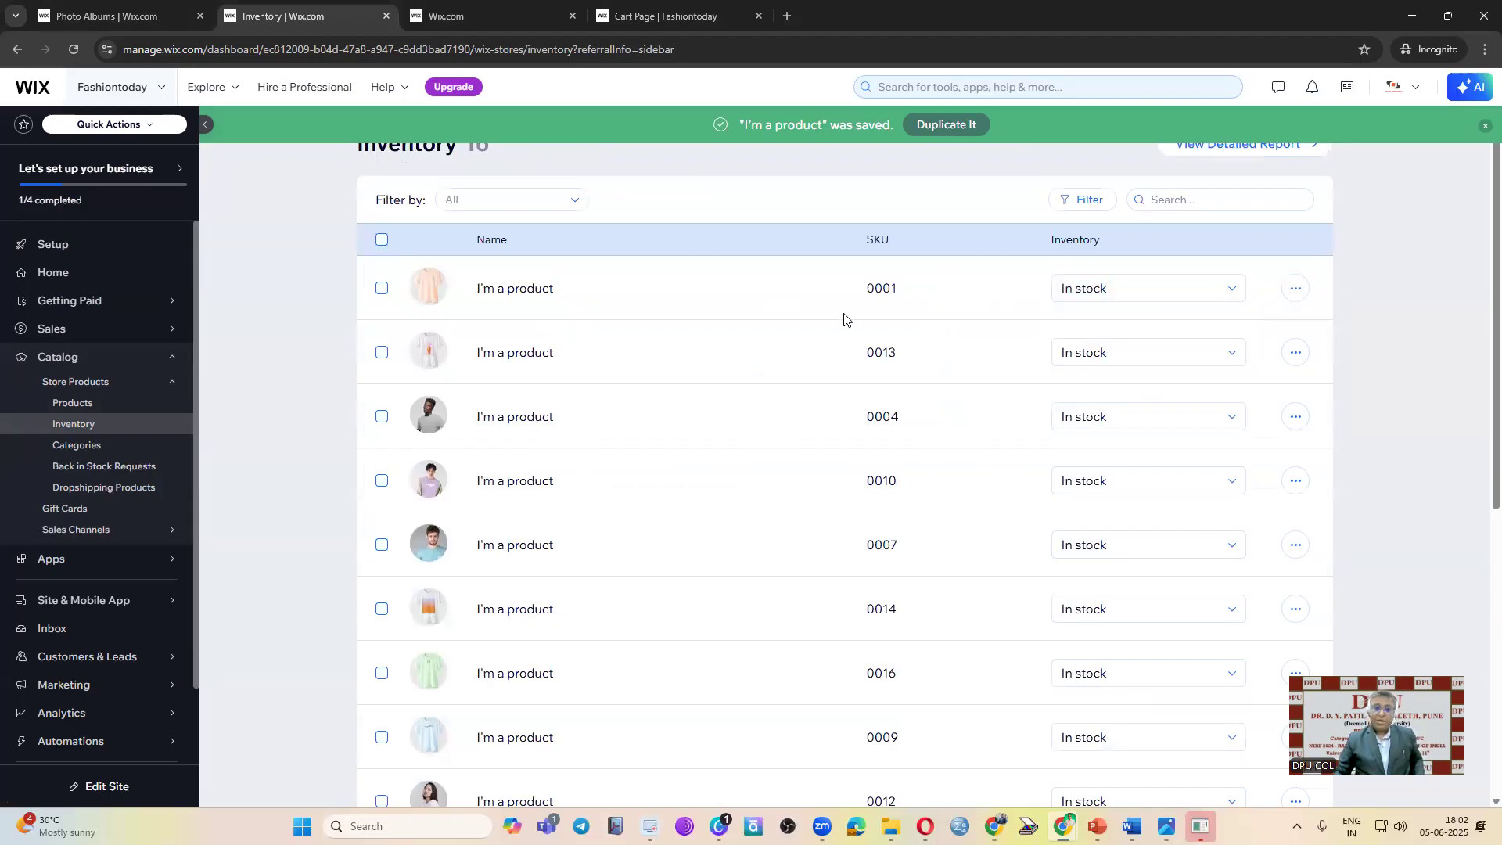
- Look at the product Categories, then go to Sales Channels Home with the catalog list collapsed
left_click(75, 446)
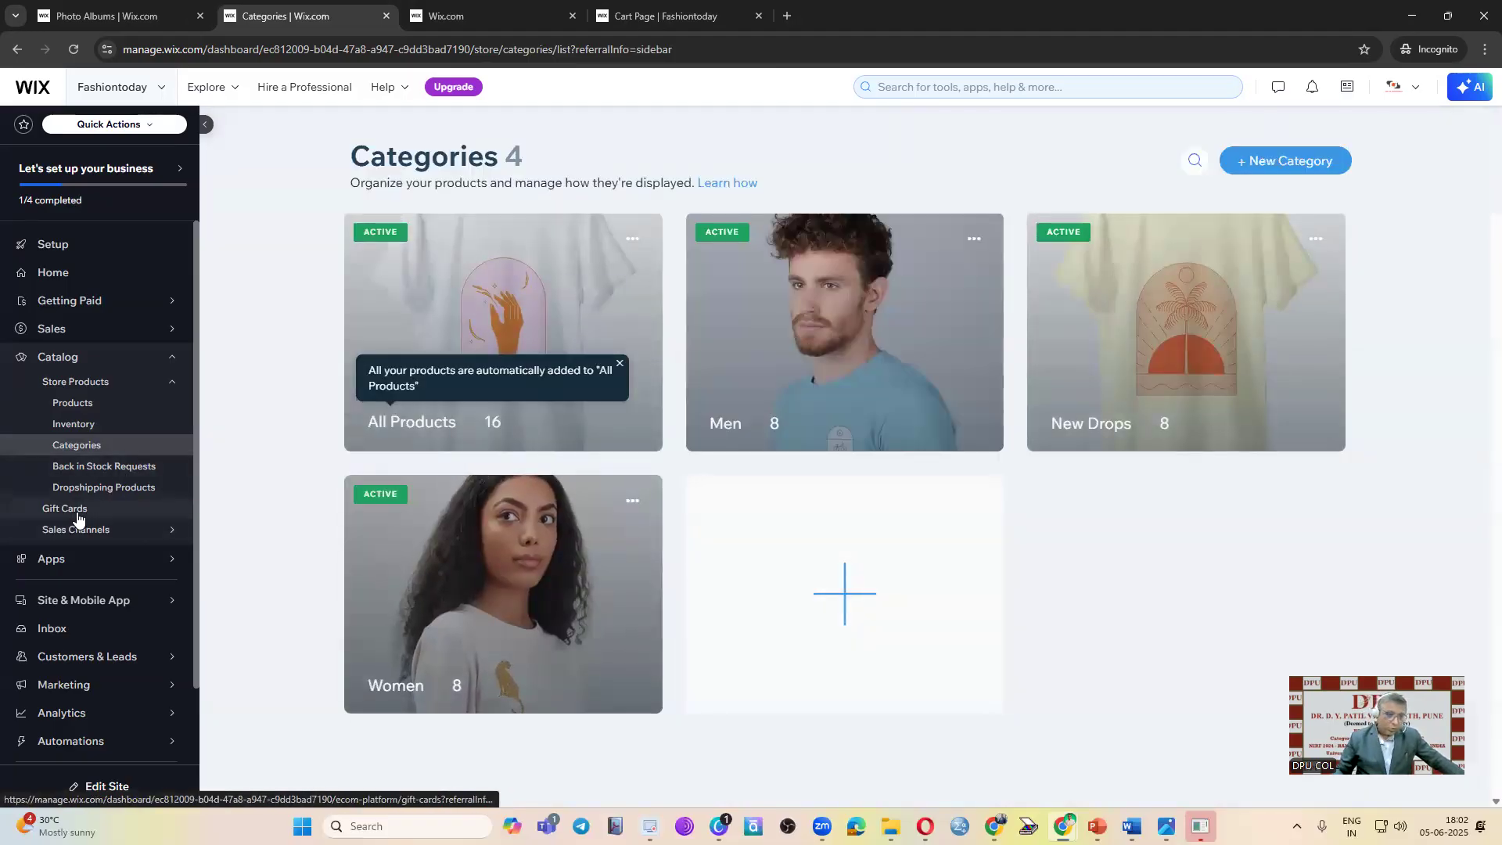
left_click(101, 536)
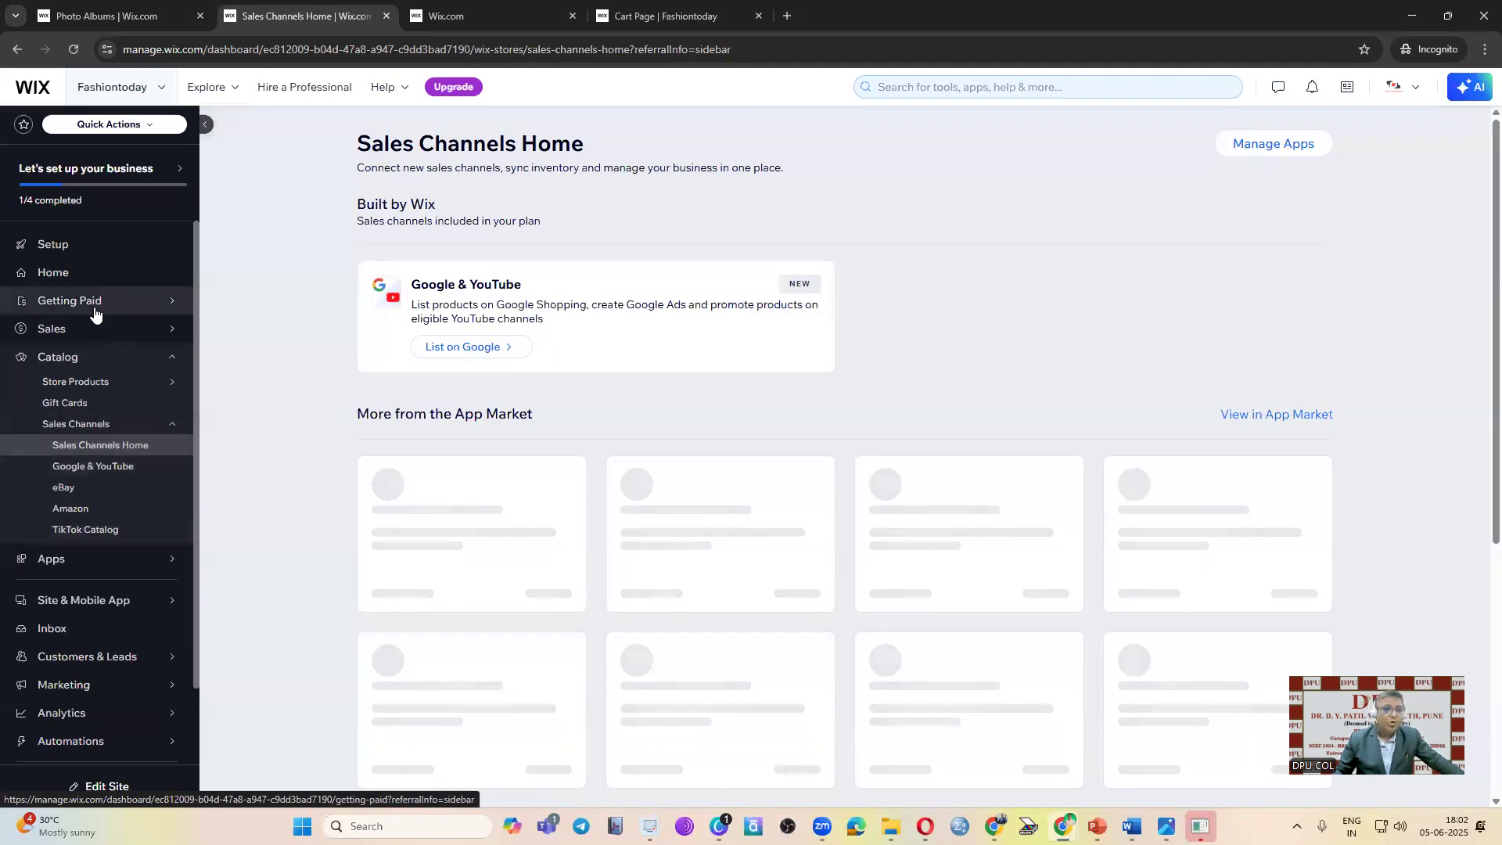
left_click(63, 365)
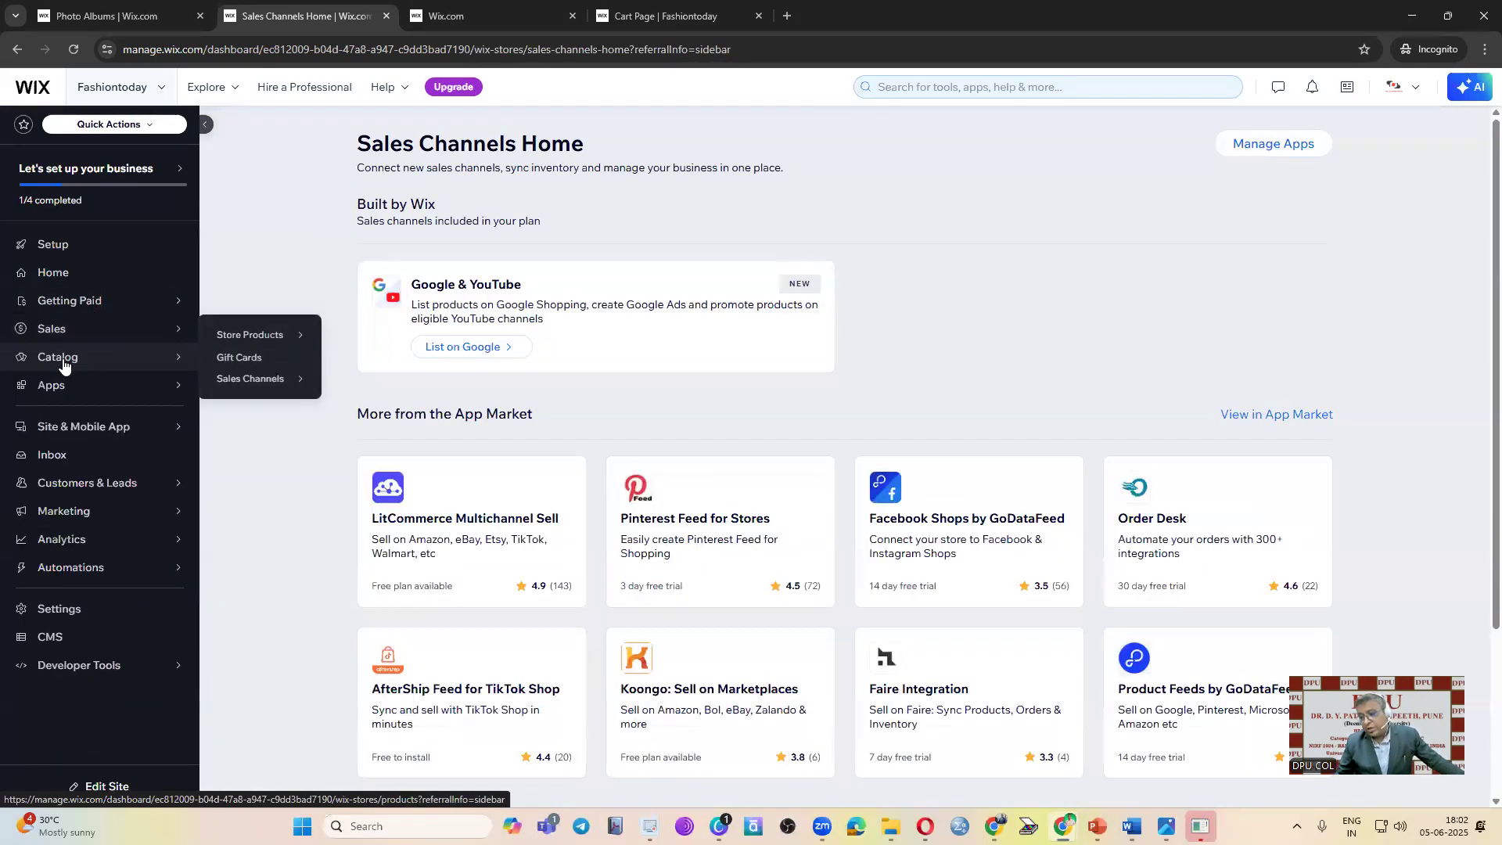